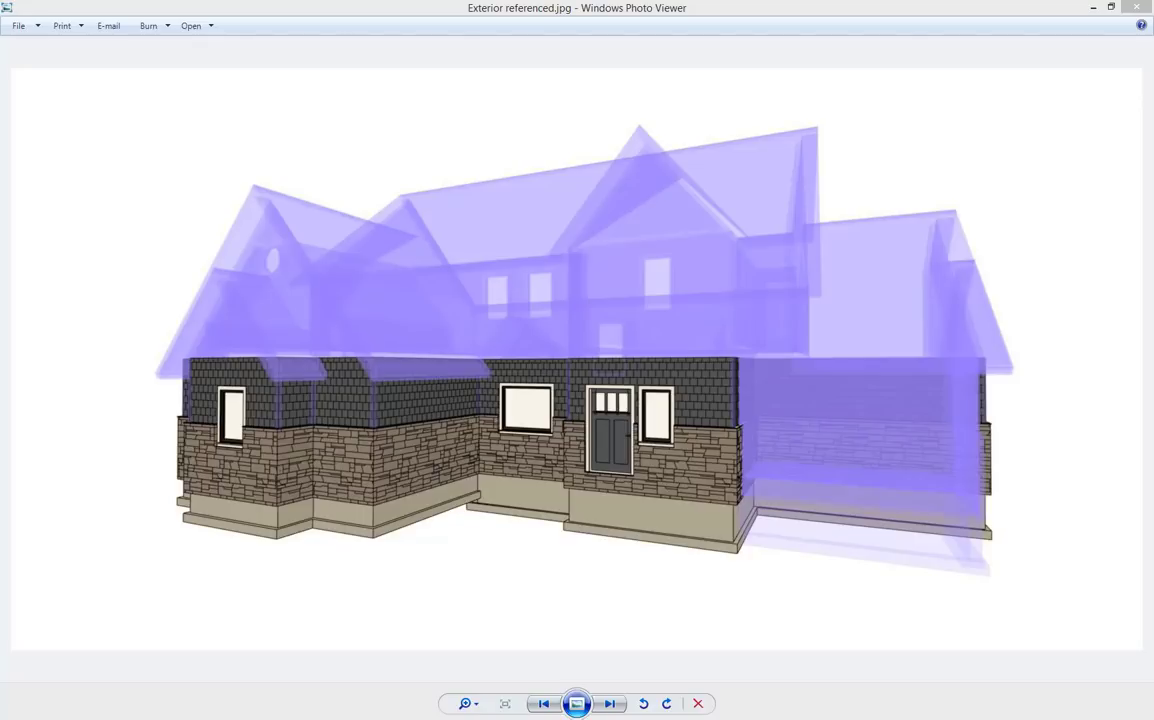
{"action": "key", "text": "Right"}
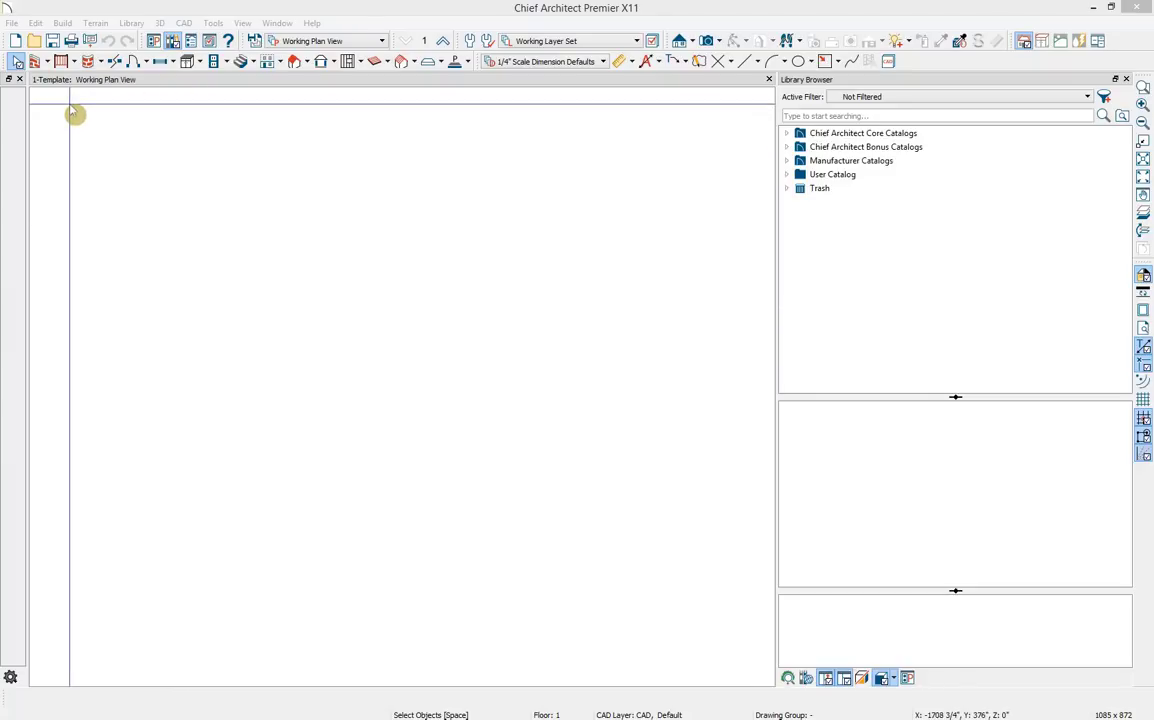
{"action": "left_click", "coordinate": [46, 62]}
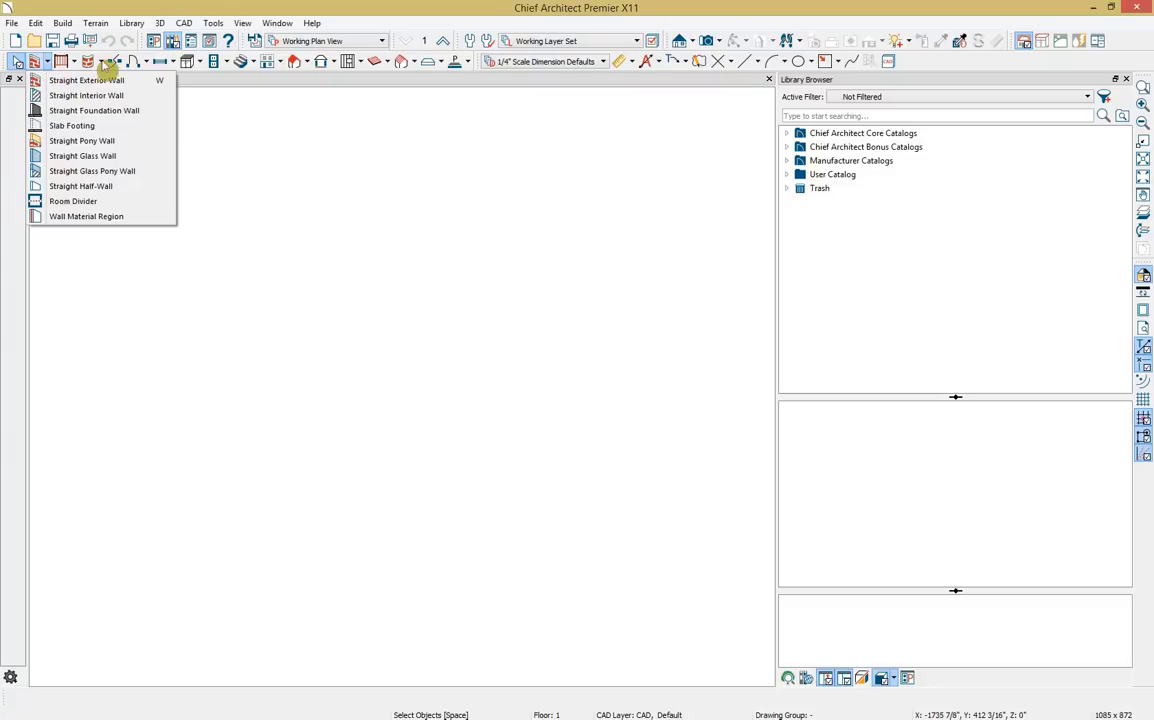
{"action": "mouse_move", "coordinate": [166, 66]}
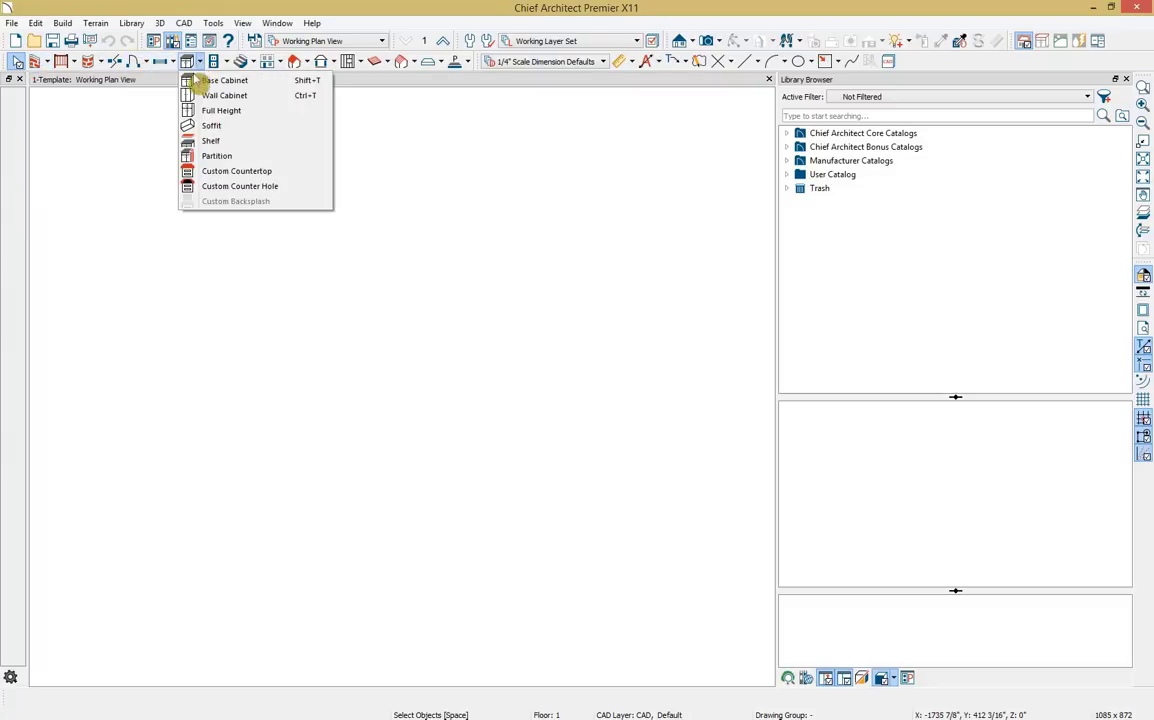
{"action": "left_click", "coordinate": [64, 23]}
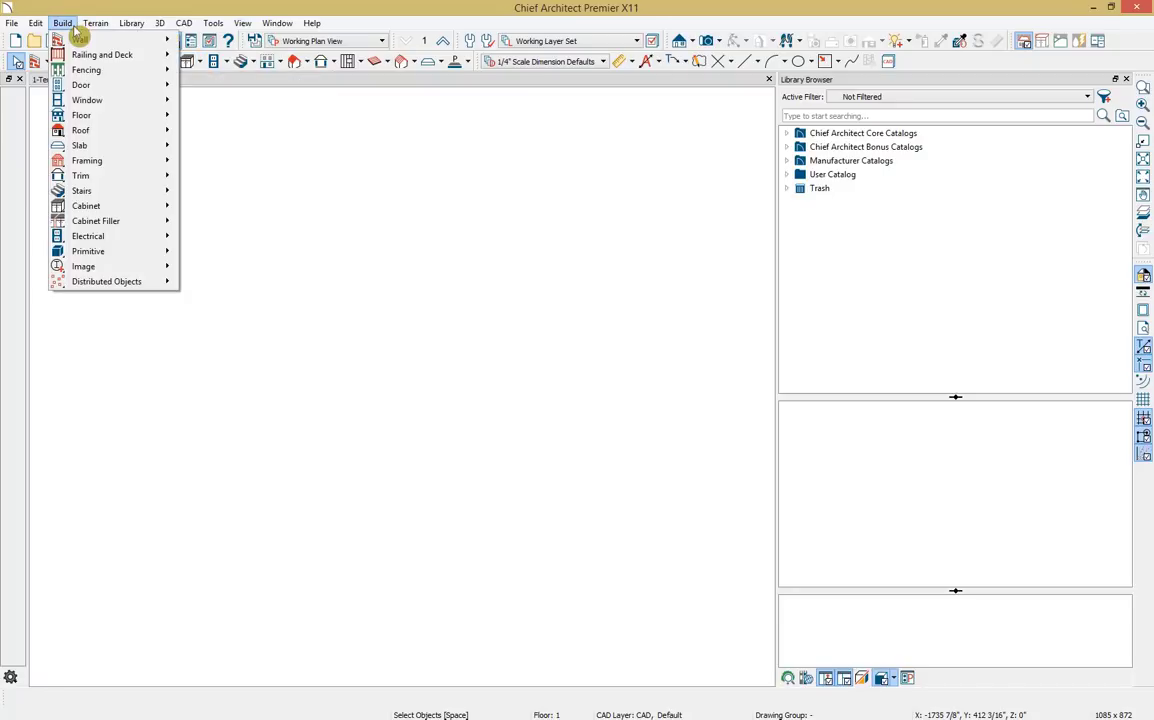
{"action": "mouse_move", "coordinate": [85, 40]}
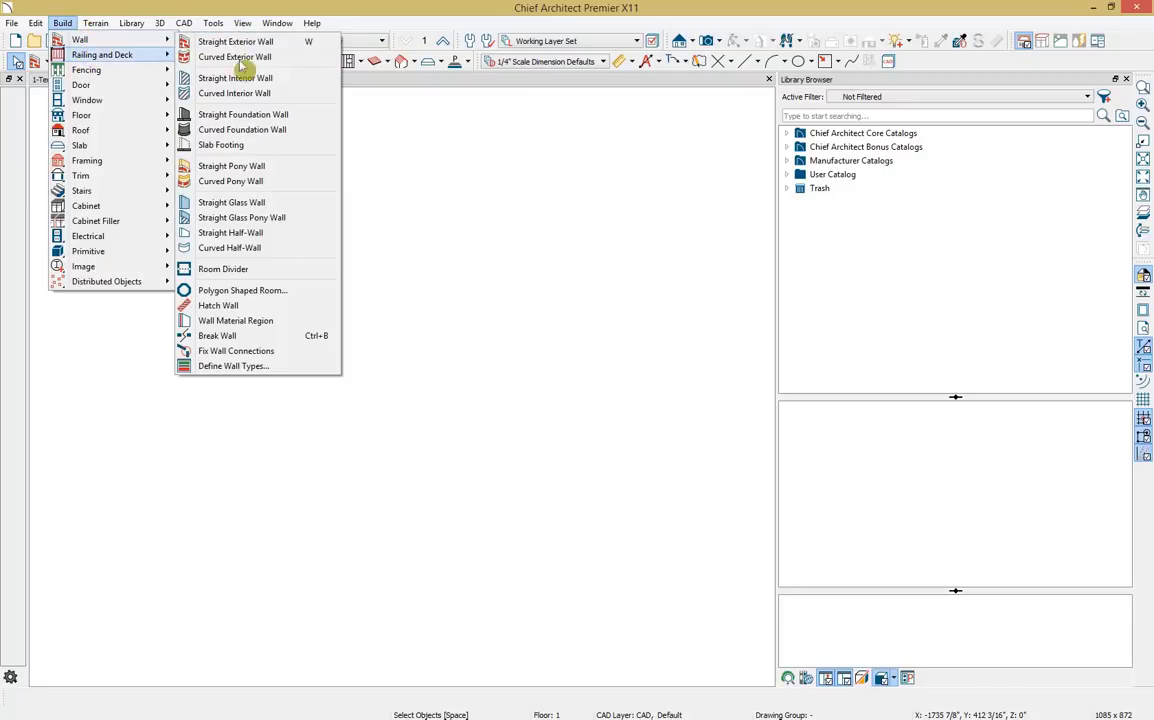
{"action": "left_click", "coordinate": [410, 100]}
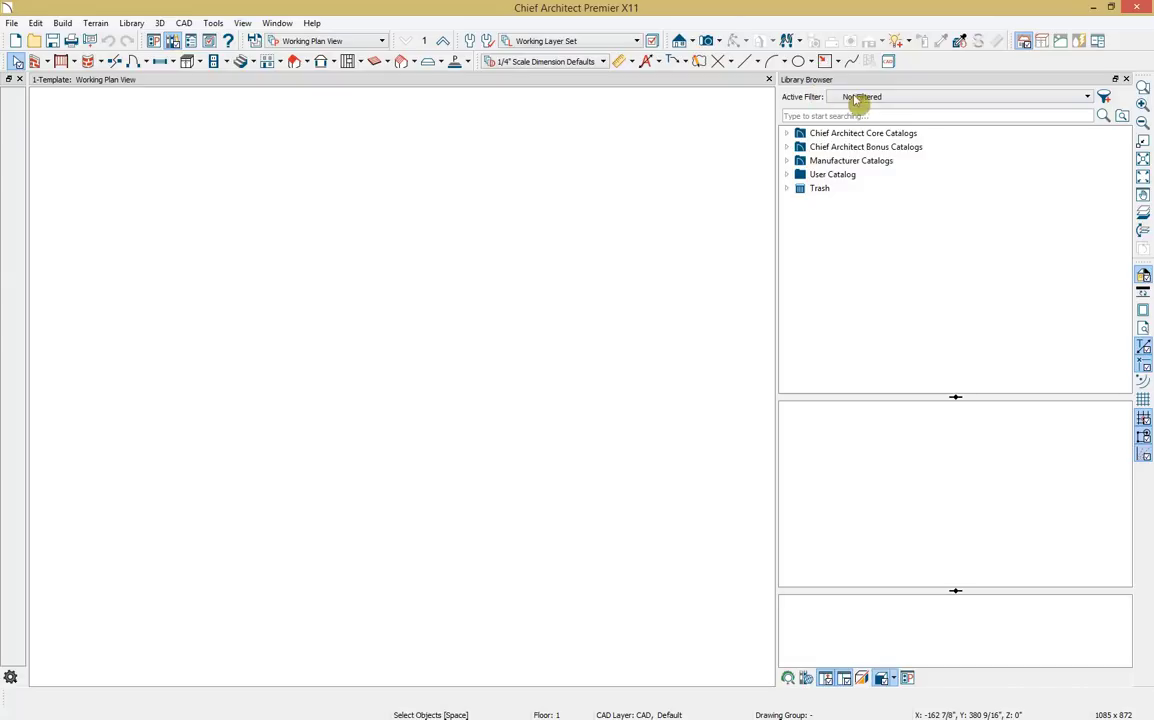
Step: Close the Library Browser to enlarge the plan's drawing area
{"action": "left_click", "coordinate": [1126, 80]}
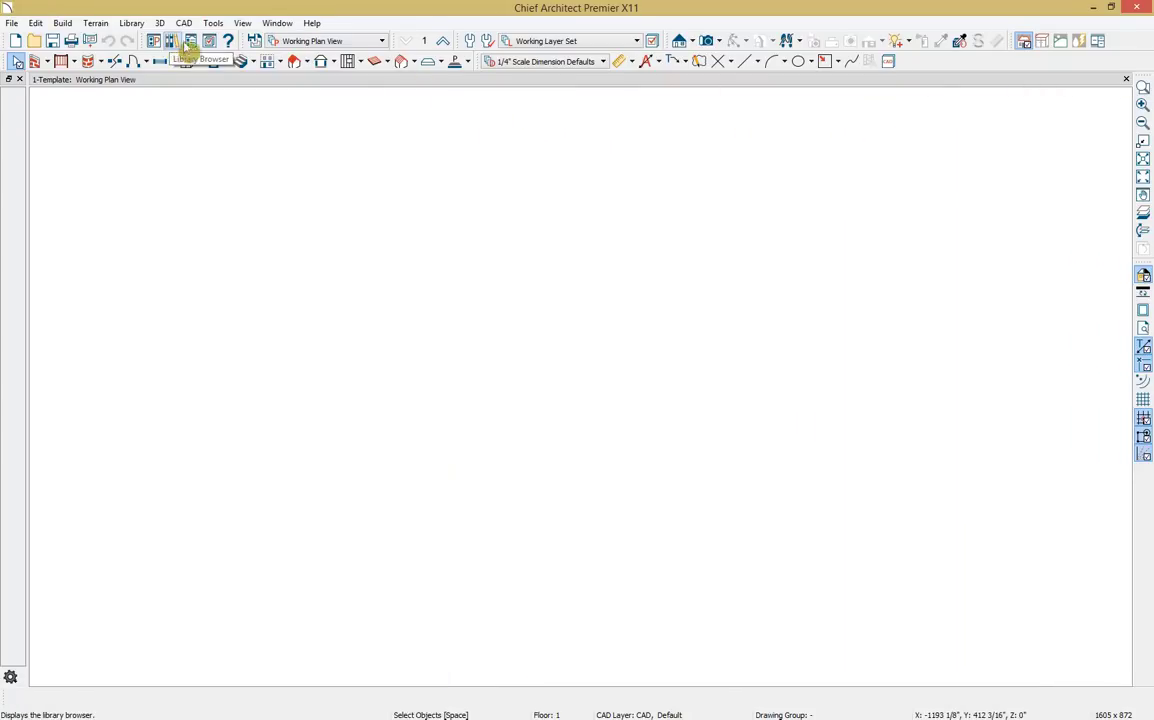
{"action": "left_click", "coordinate": [244, 24]}
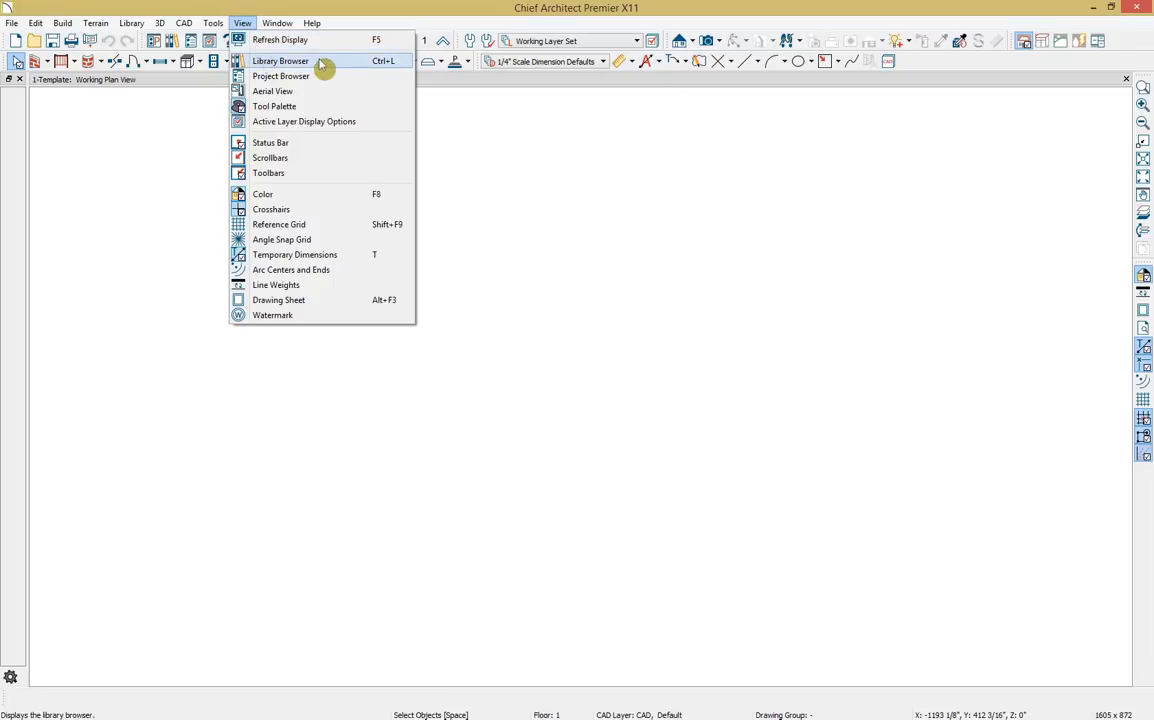
{"action": "left_click", "coordinate": [499, 136]}
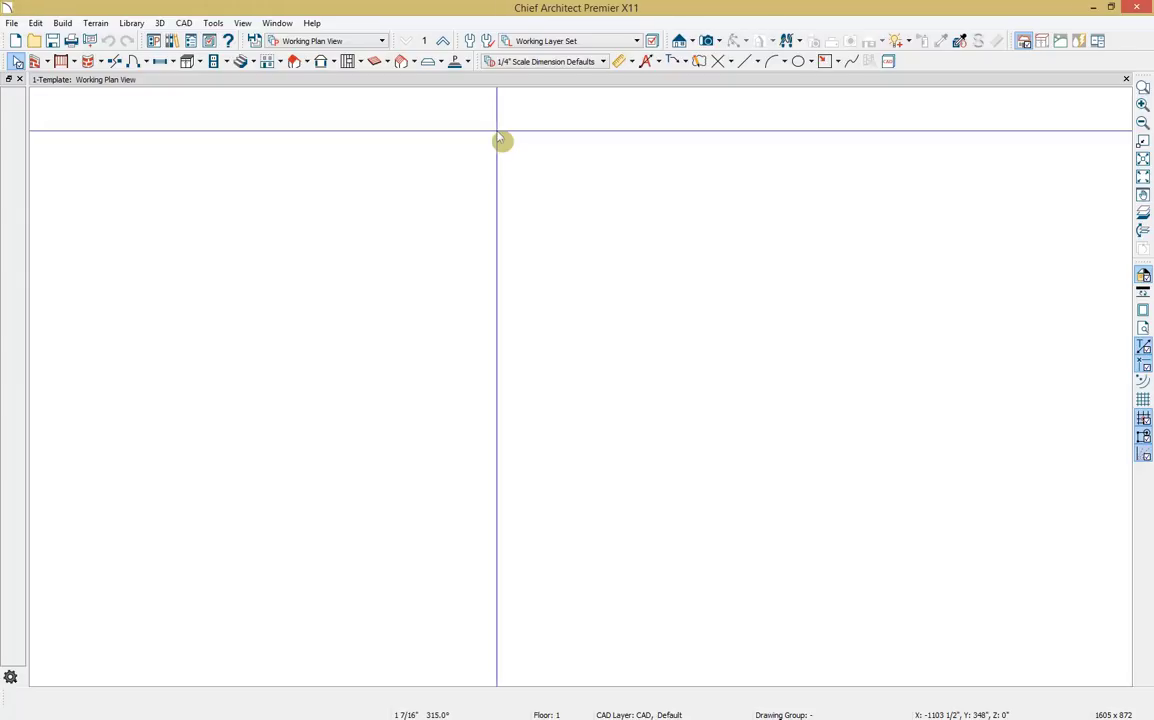
Step: Open the Exterior Wall defaults for editing from the plan's default settings
{"action": "left_click", "coordinate": [481, 46]}
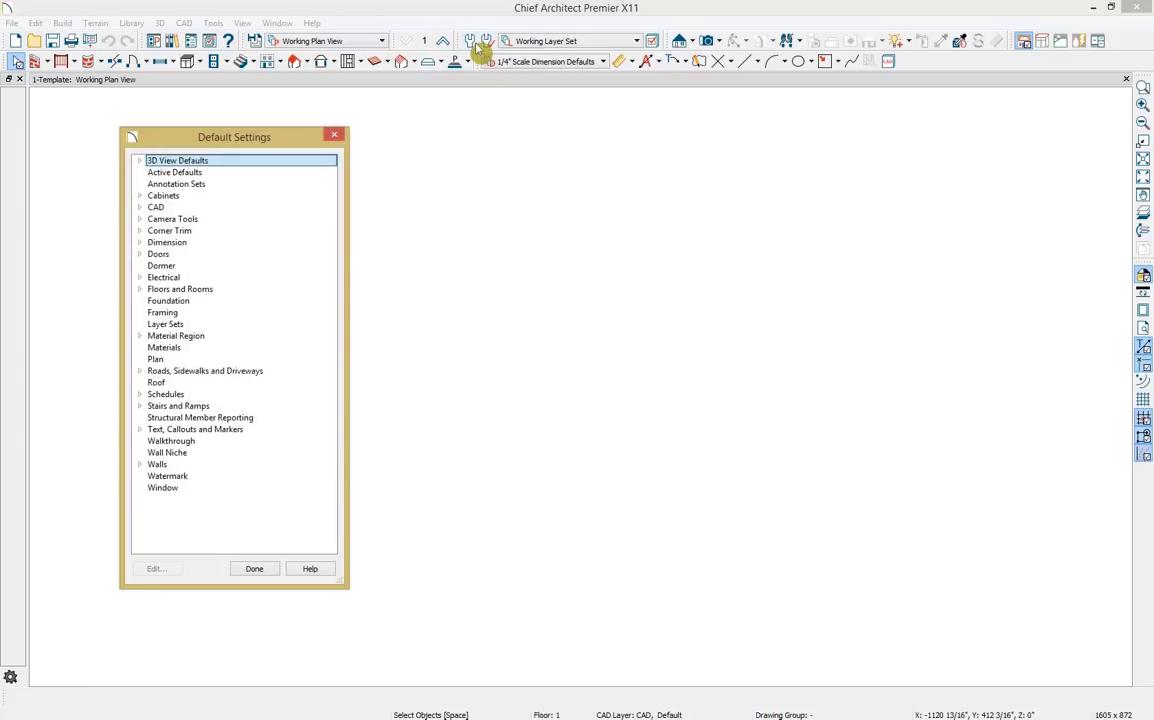
{"action": "left_click", "coordinate": [140, 465]}
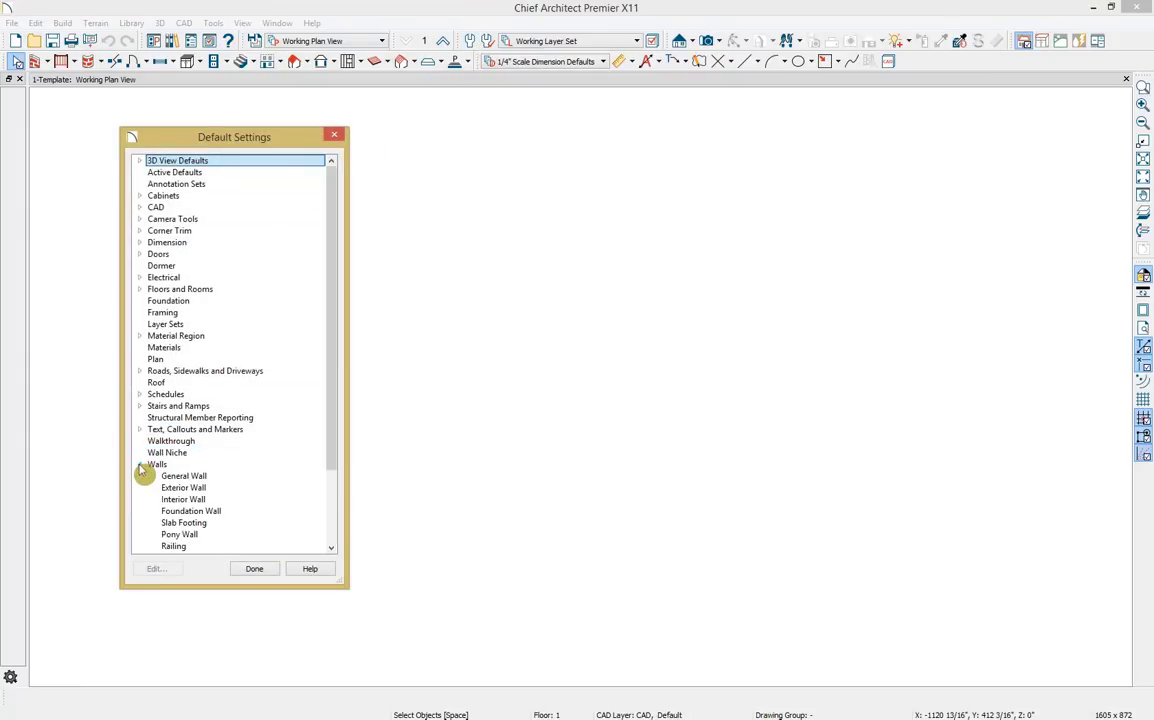
{"action": "left_click", "coordinate": [183, 488]}
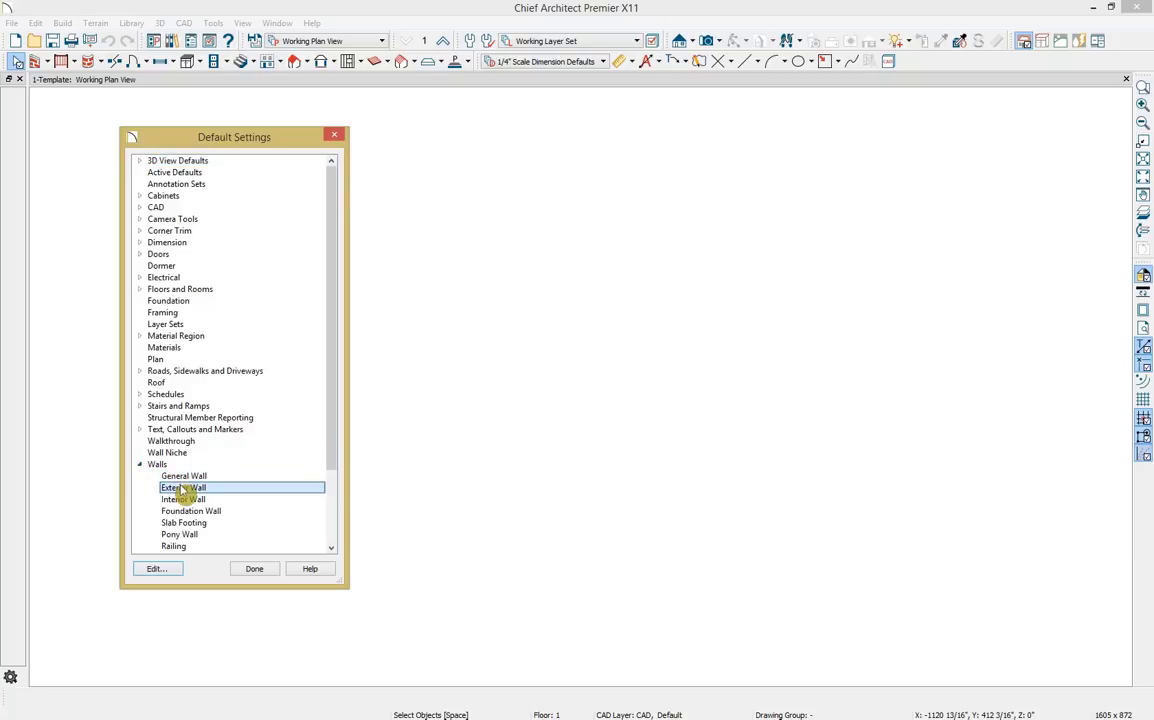
{"action": "double_click", "coordinate": [183, 488]}
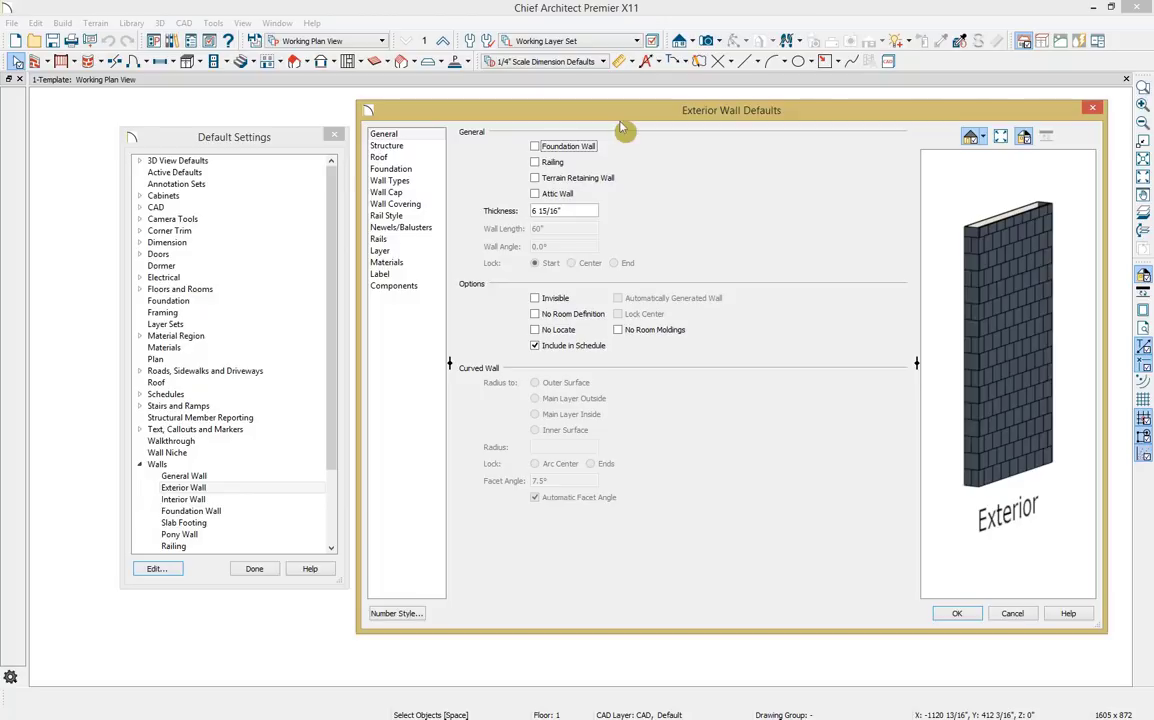
Step: Switch the exterior wall preview to Standard rendering and rotate it to view the wall from an angle
{"action": "left_click_drag", "start_coordinate": [1069, 267], "coordinate": [985, 200]}
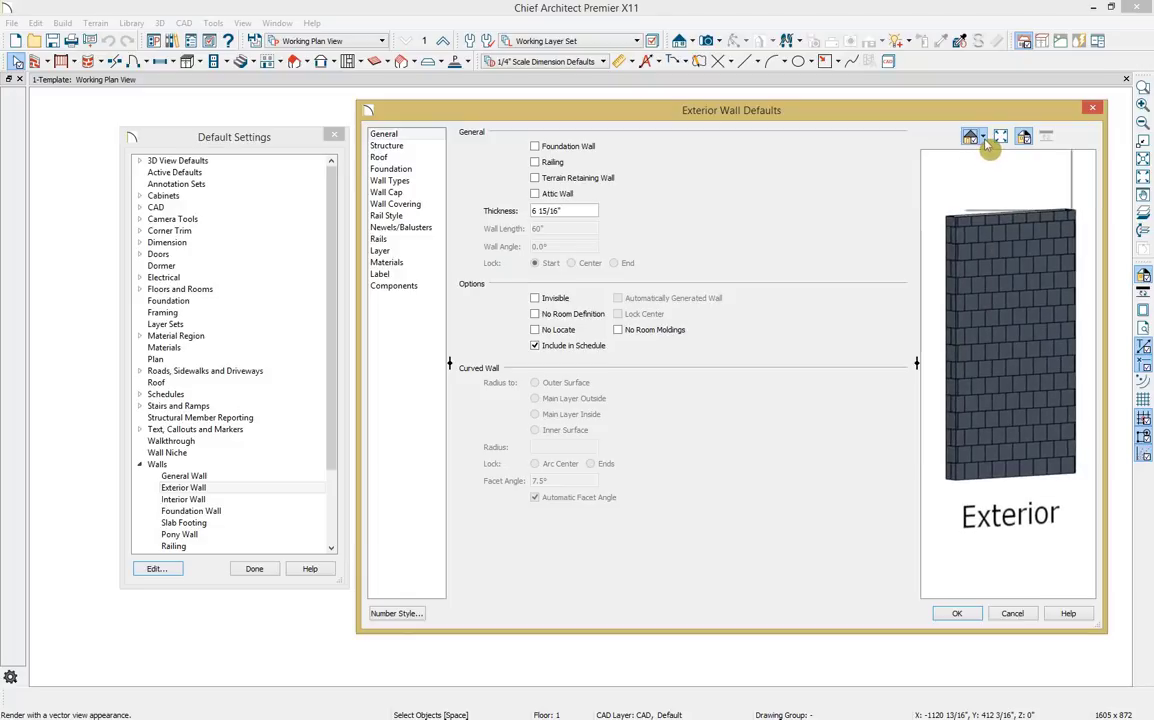
{"action": "left_click", "coordinate": [984, 139]}
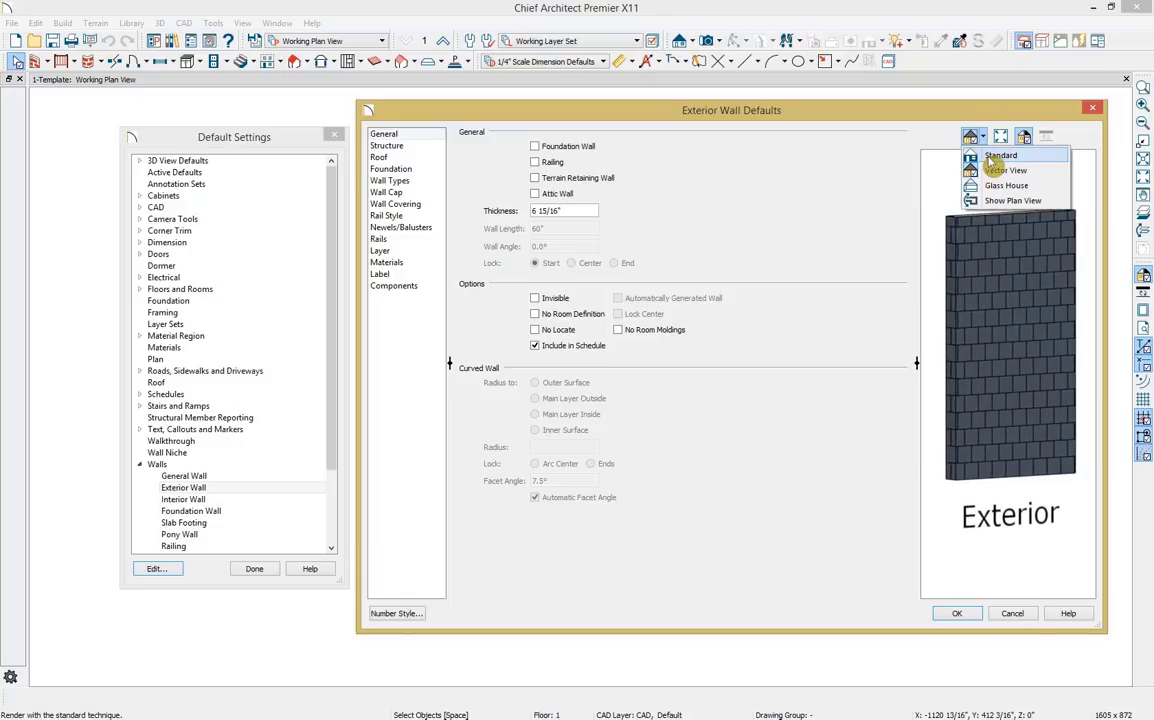
{"action": "left_click", "coordinate": [995, 158]}
{"action": "left_click", "coordinate": [983, 138]}
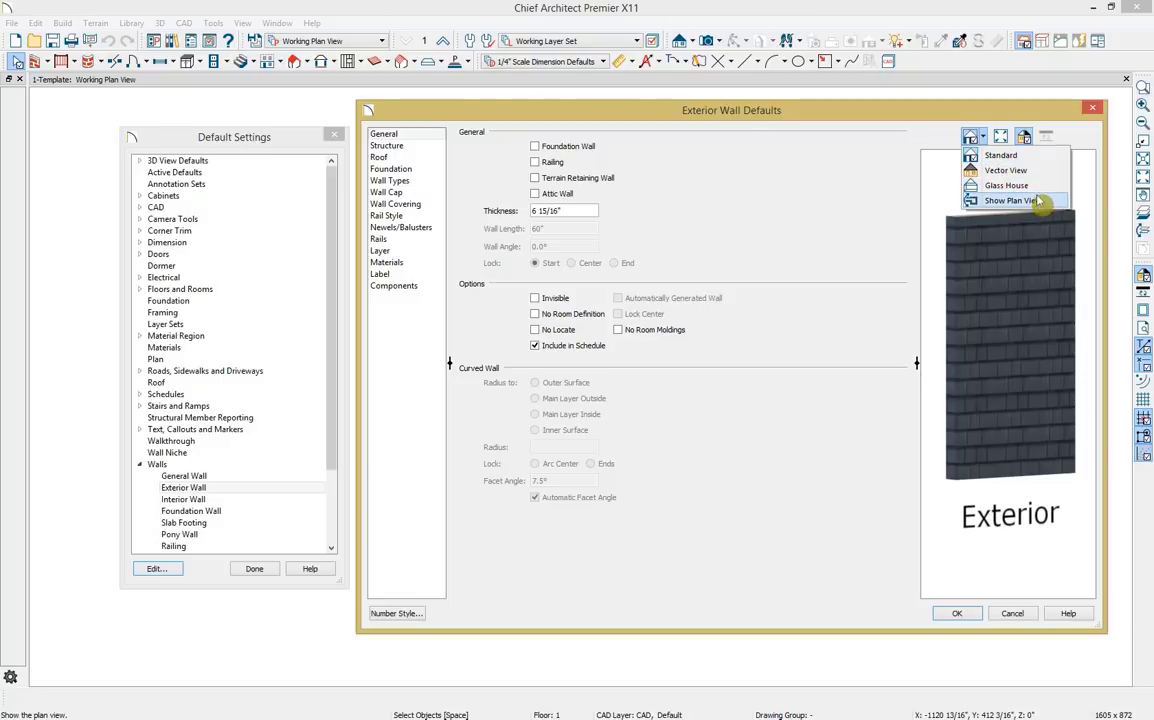
{"action": "left_click", "coordinate": [1043, 163]}
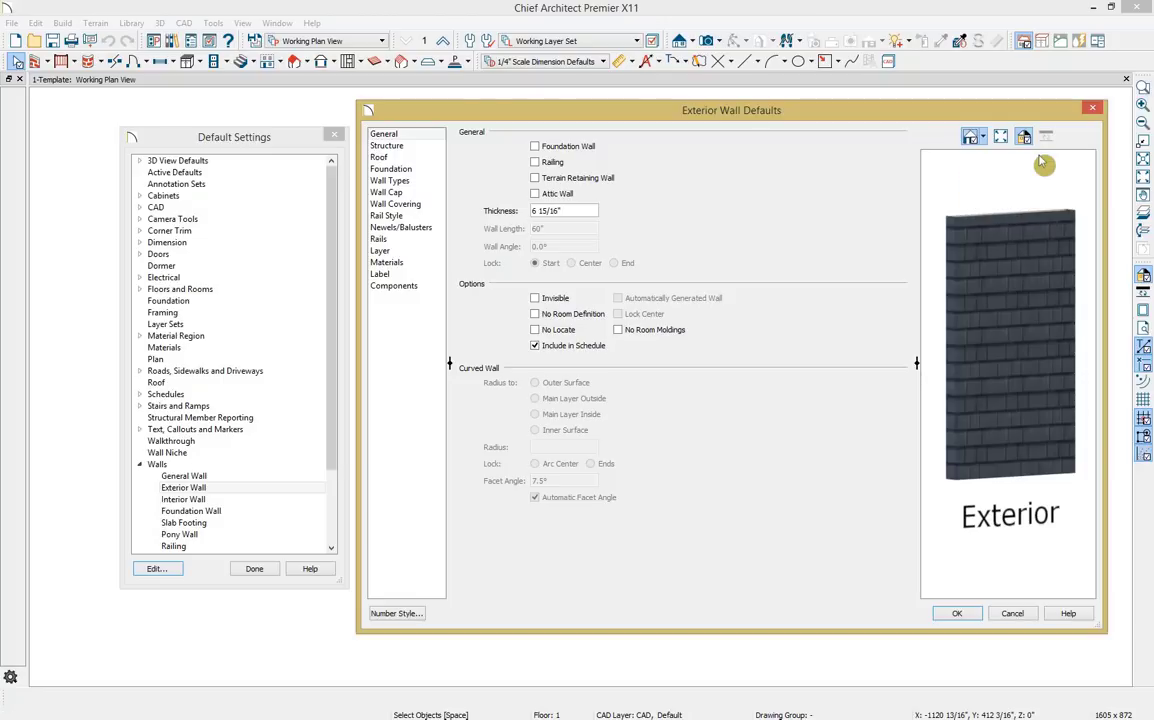
{"action": "mouse_move", "coordinate": [974, 206]}
{"action": "left_mouse_down"}
{"action": "mouse_move", "coordinate": [963, 206]}
{"action": "mouse_move", "coordinate": [988, 218]}
{"action": "left_mouse_up"}
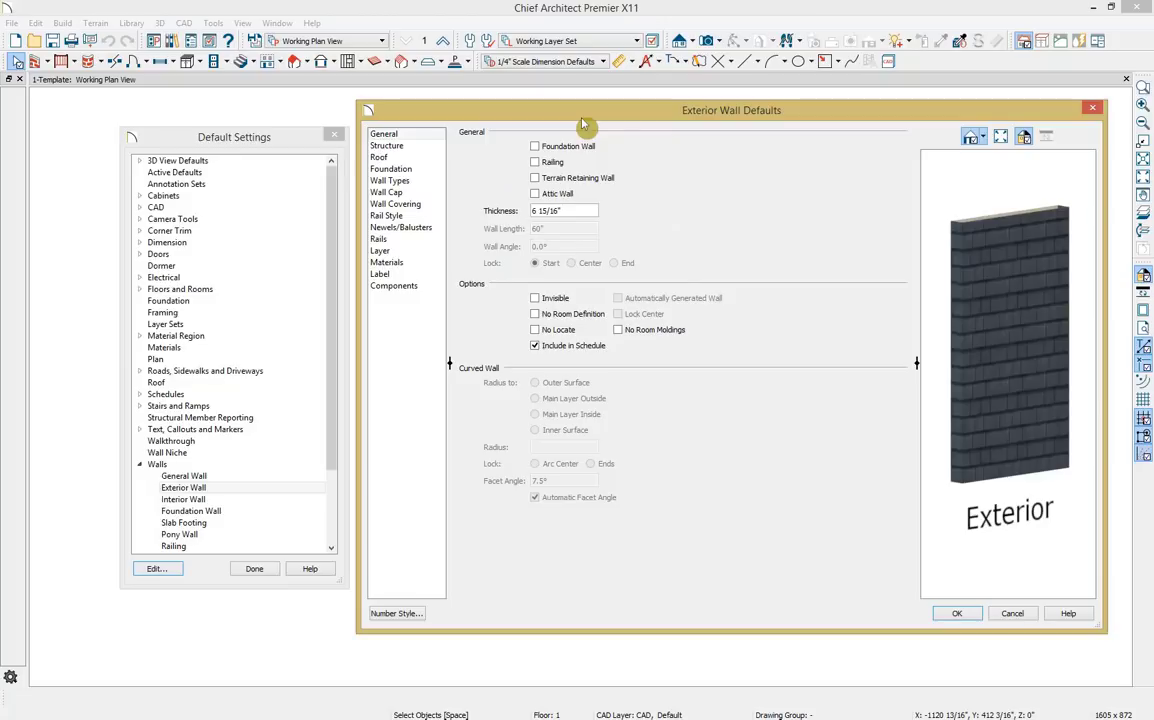
Step: Review the Structure, Roof, Foundation and Wall Types settings of the exterior wall defaults
{"action": "left_click", "coordinate": [420, 147]}
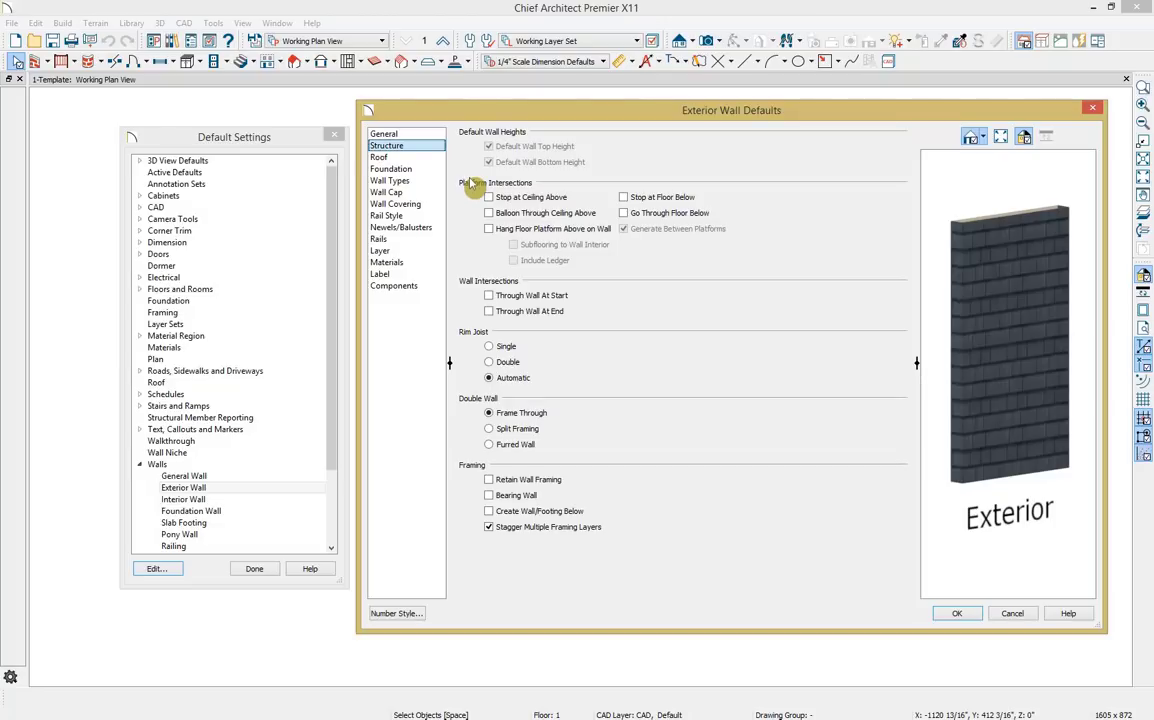
{"action": "left_click", "coordinate": [420, 158]}
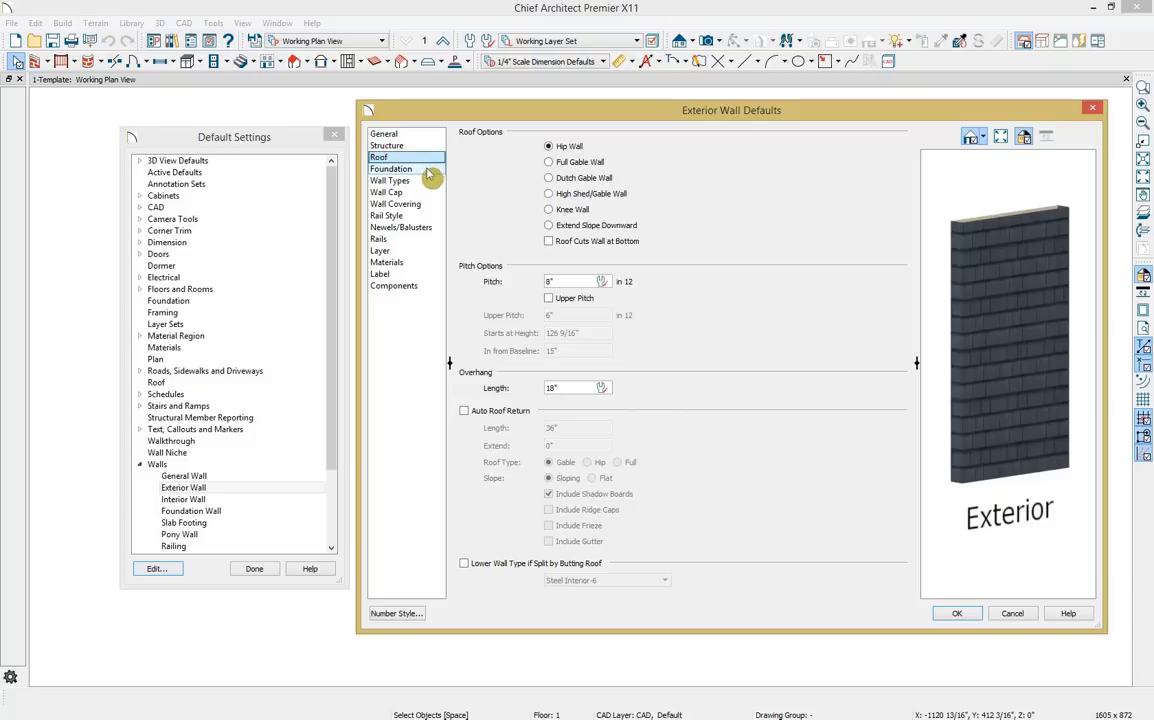
{"action": "left_click", "coordinate": [428, 172]}
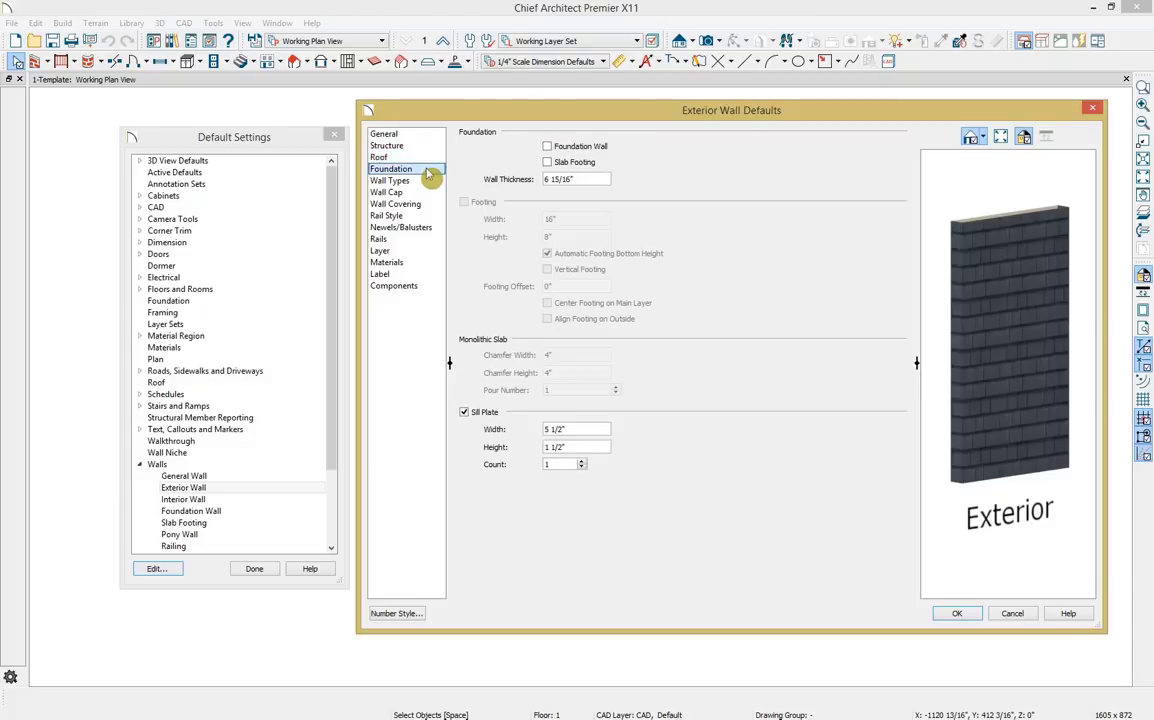
{"action": "left_click", "coordinate": [426, 183]}
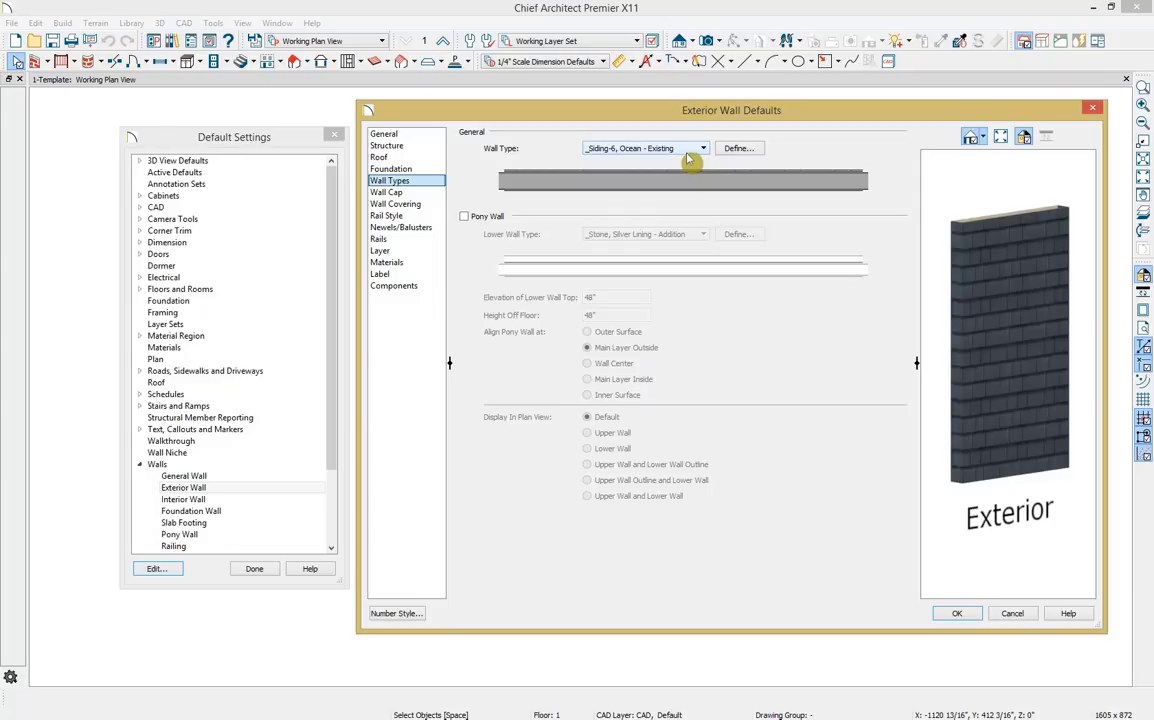
Step: Open the definition of the exterior wall type and inspect the library material of its Deep Ocean siding layer
{"action": "left_click", "coordinate": [737, 149]}
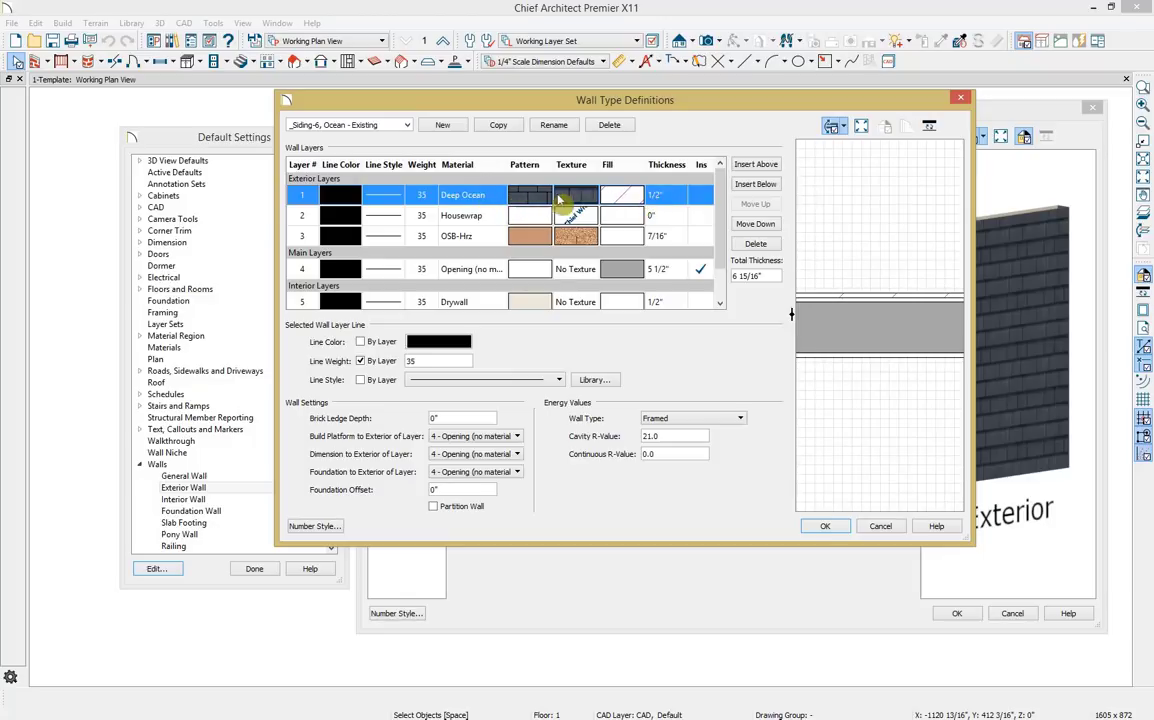
{"action": "left_click", "coordinate": [476, 198]}
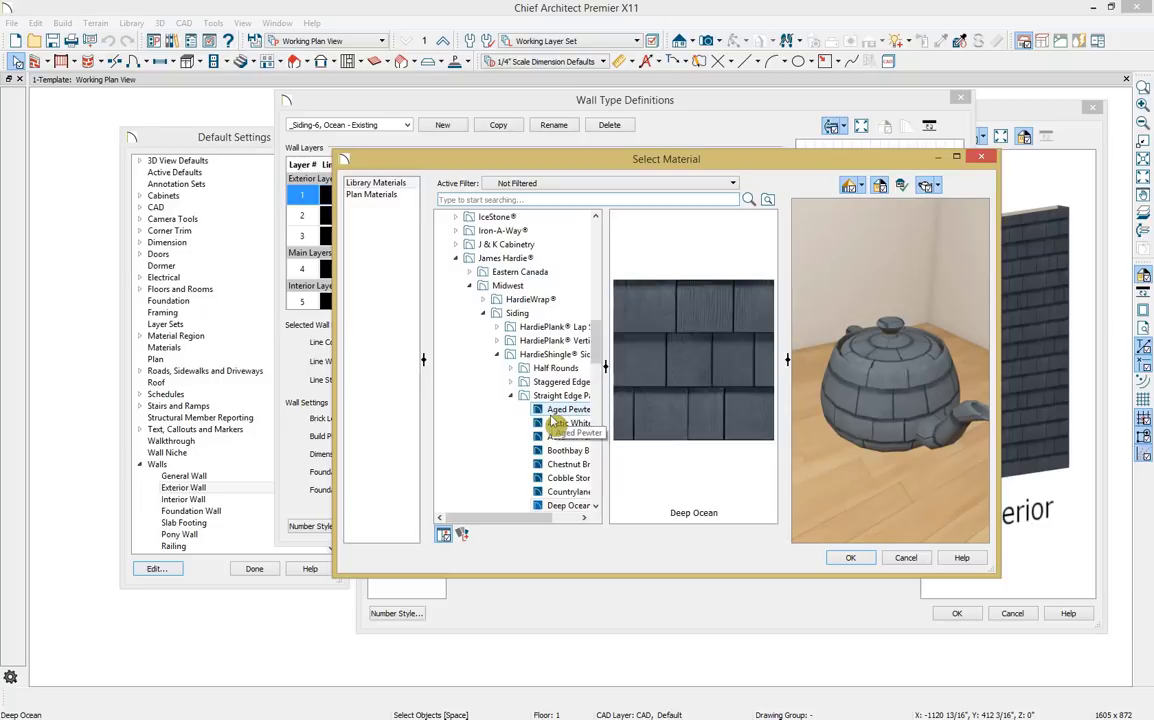
{"action": "left_click", "coordinate": [915, 559]}
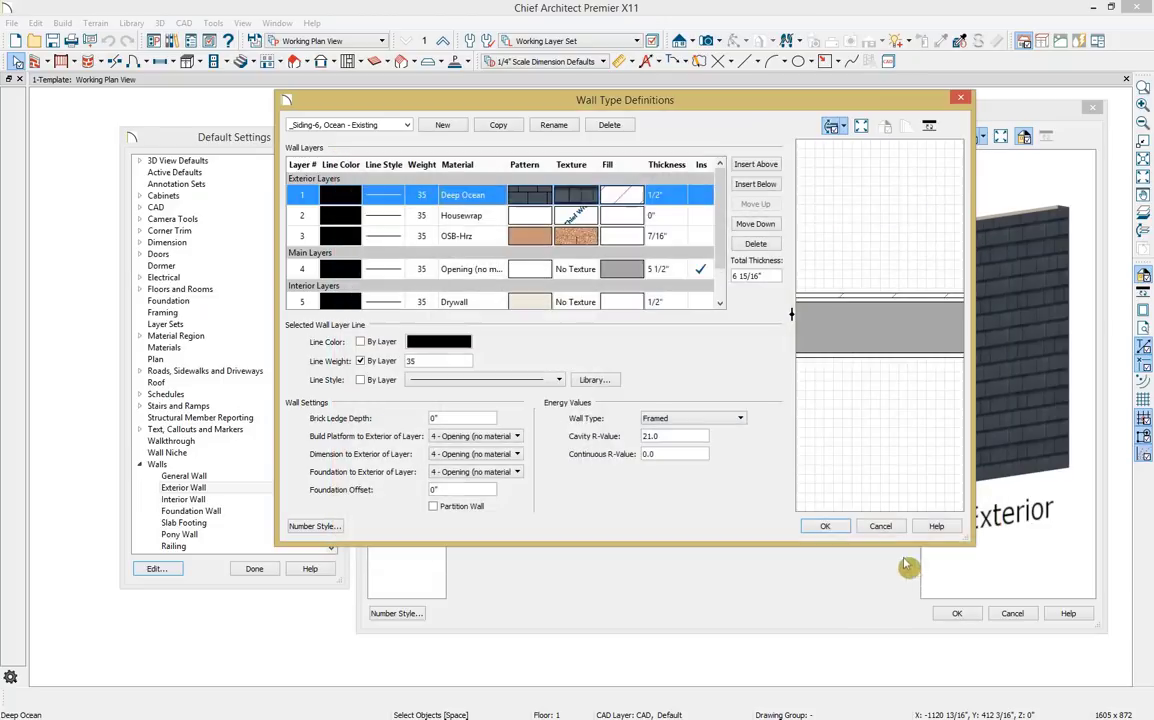
Step: Examine the Housewrap, OSB-Hrz and main framing layers of the wall type, leaving the exterior wall defaults without saving changes
{"action": "left_click", "coordinate": [491, 222]}
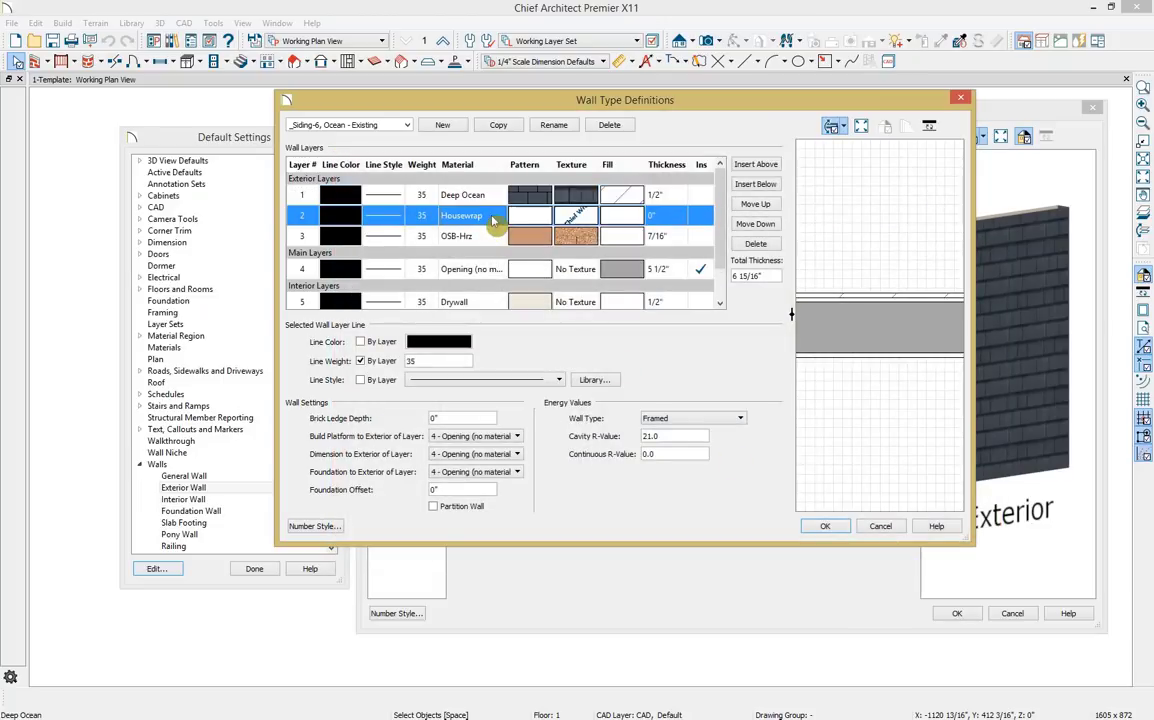
{"action": "left_click", "coordinate": [491, 240]}
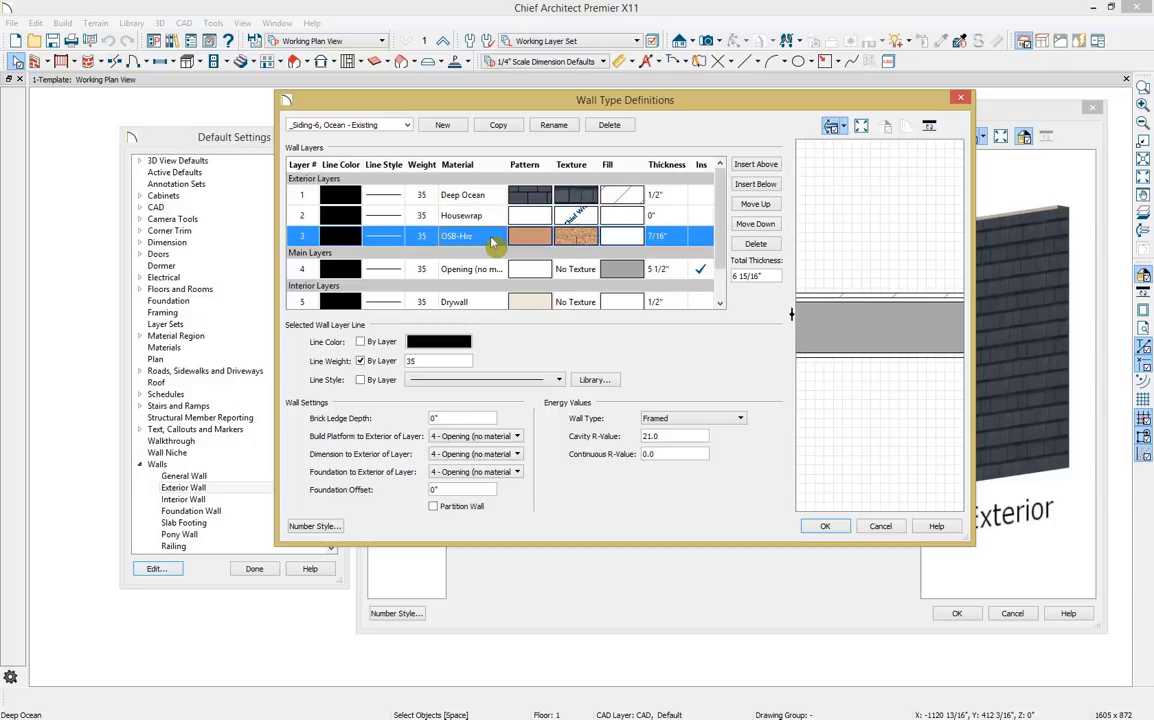
{"action": "left_click", "coordinate": [482, 270]}
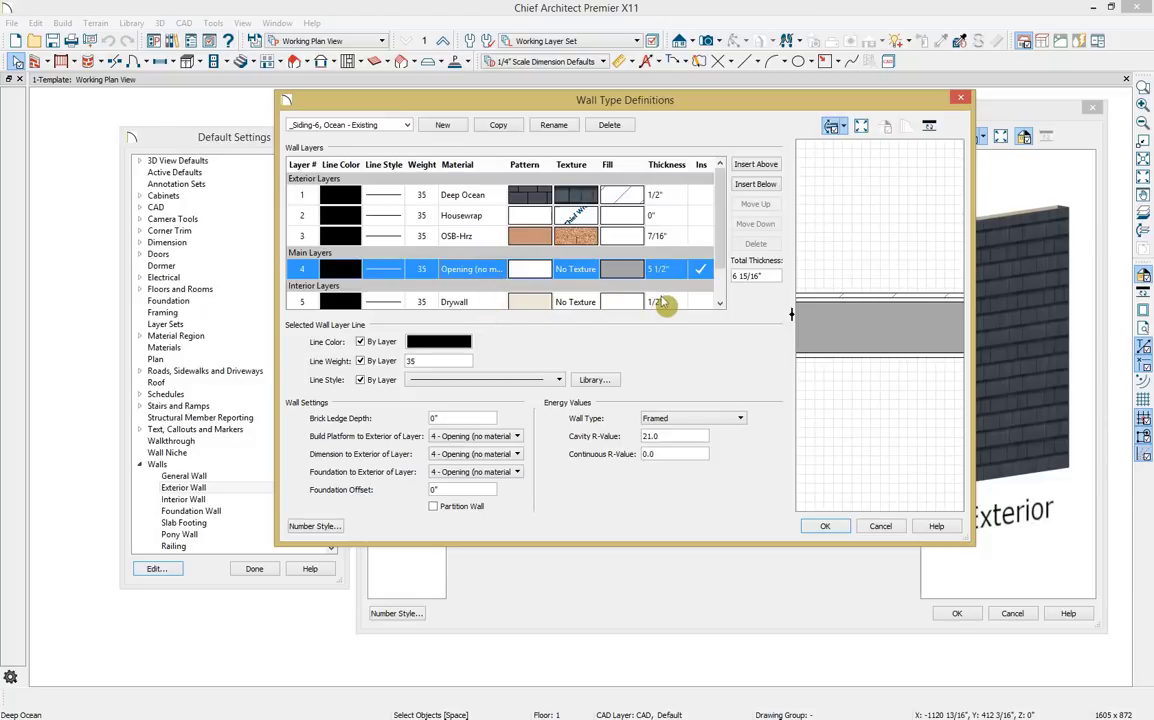
{"action": "left_click", "coordinate": [880, 526]}
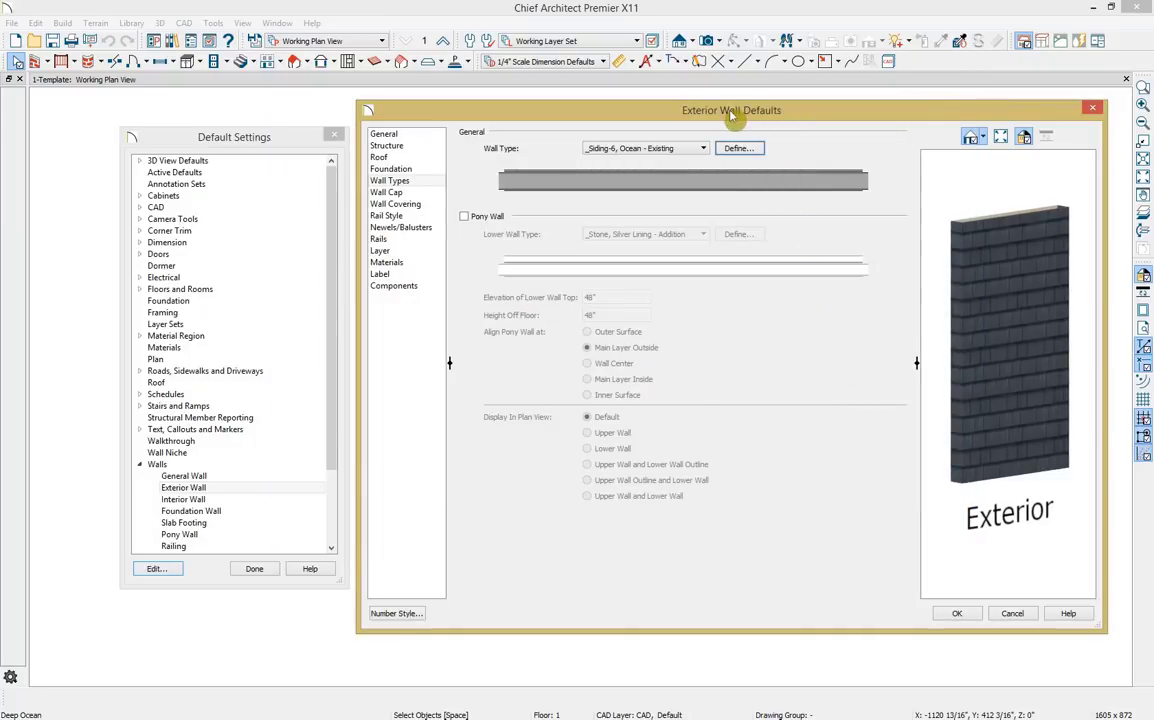
{"action": "left_click", "coordinate": [1012, 613]}
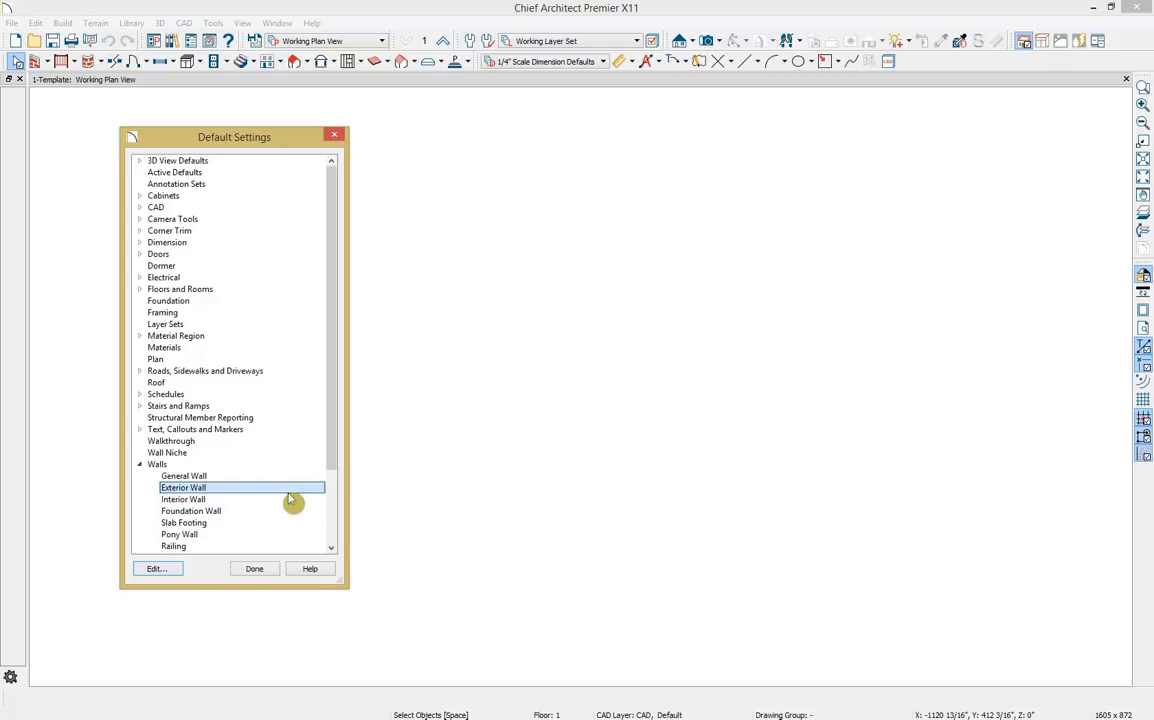
Step: Review the wall type set in the Interior Wall defaults, leave it without changes and close the default settings
{"action": "double_click", "coordinate": [292, 500]}
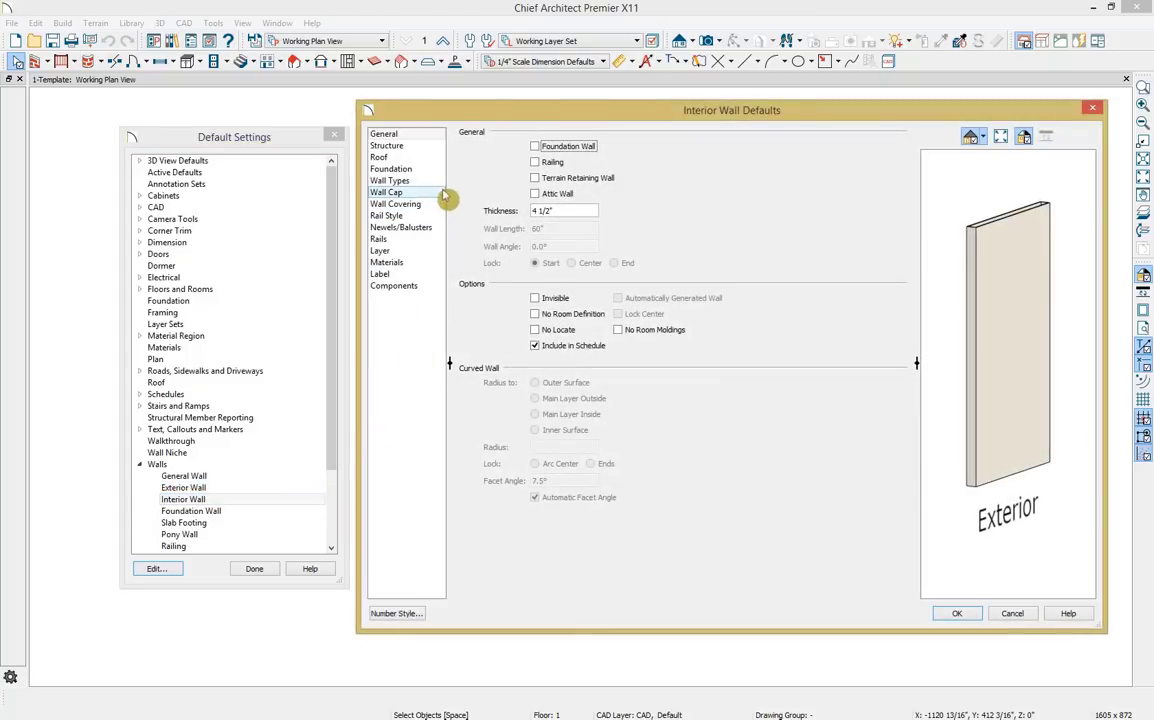
{"action": "left_click", "coordinate": [440, 181]}
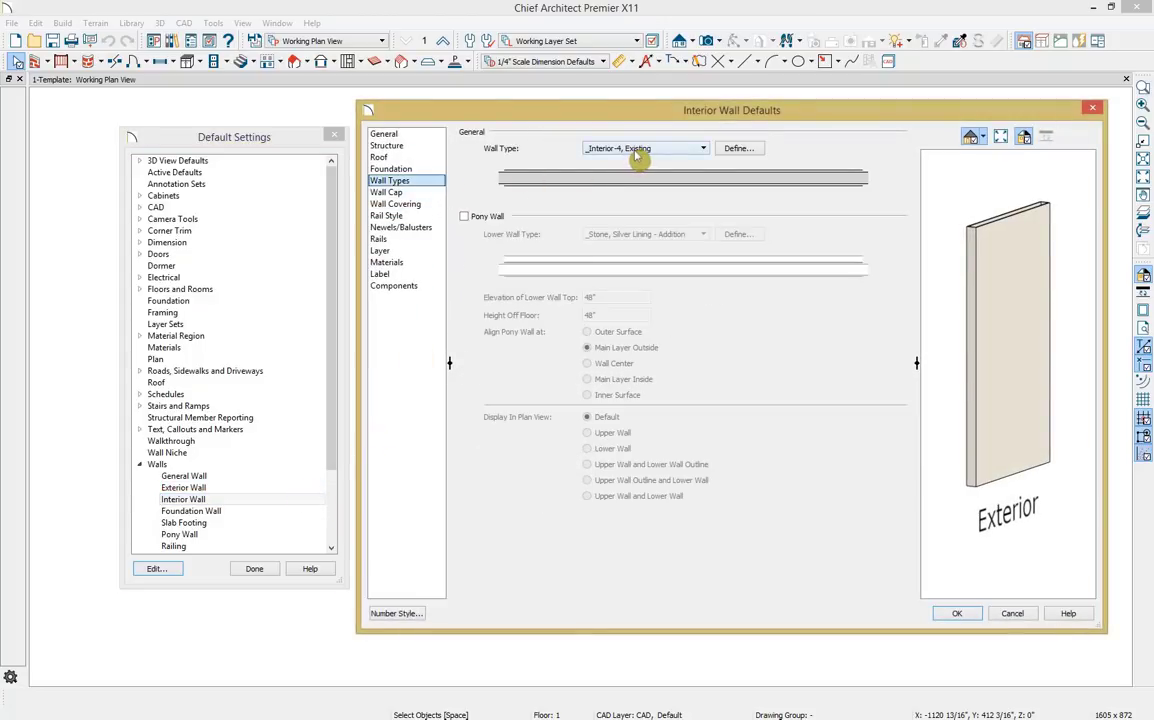
{"action": "left_click", "coordinate": [1014, 615]}
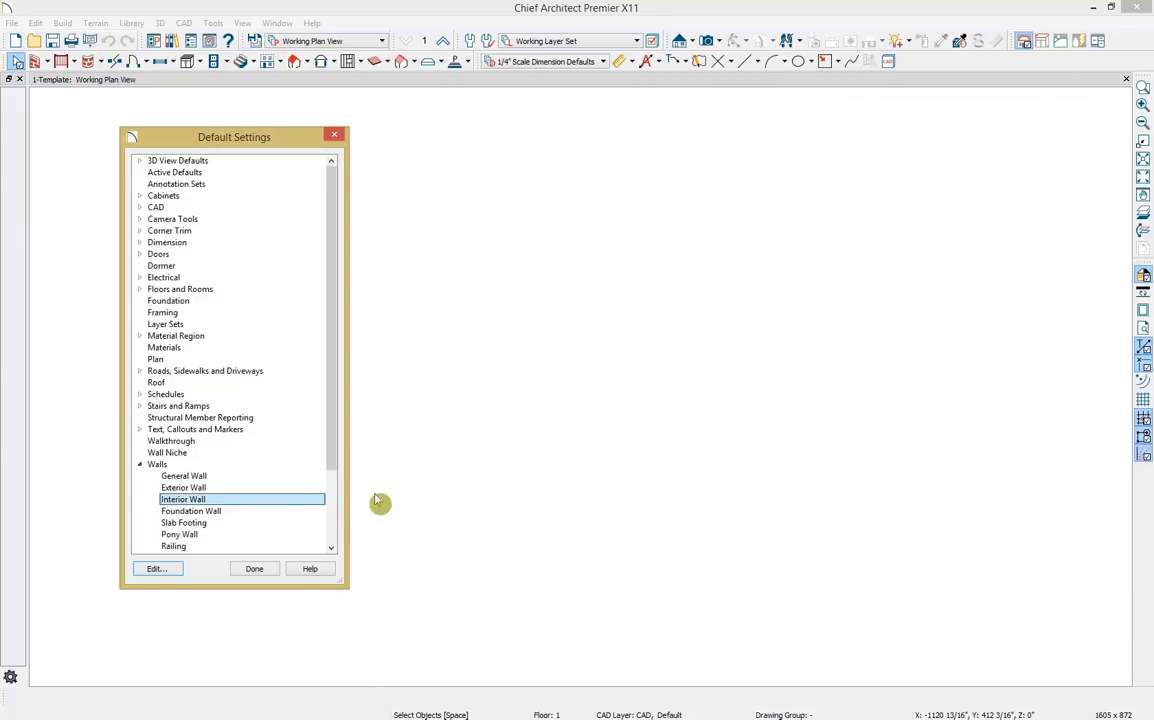
{"action": "scroll", "coordinate": [283, 514], "scroll_direction": "down", "scroll_amount": 1}
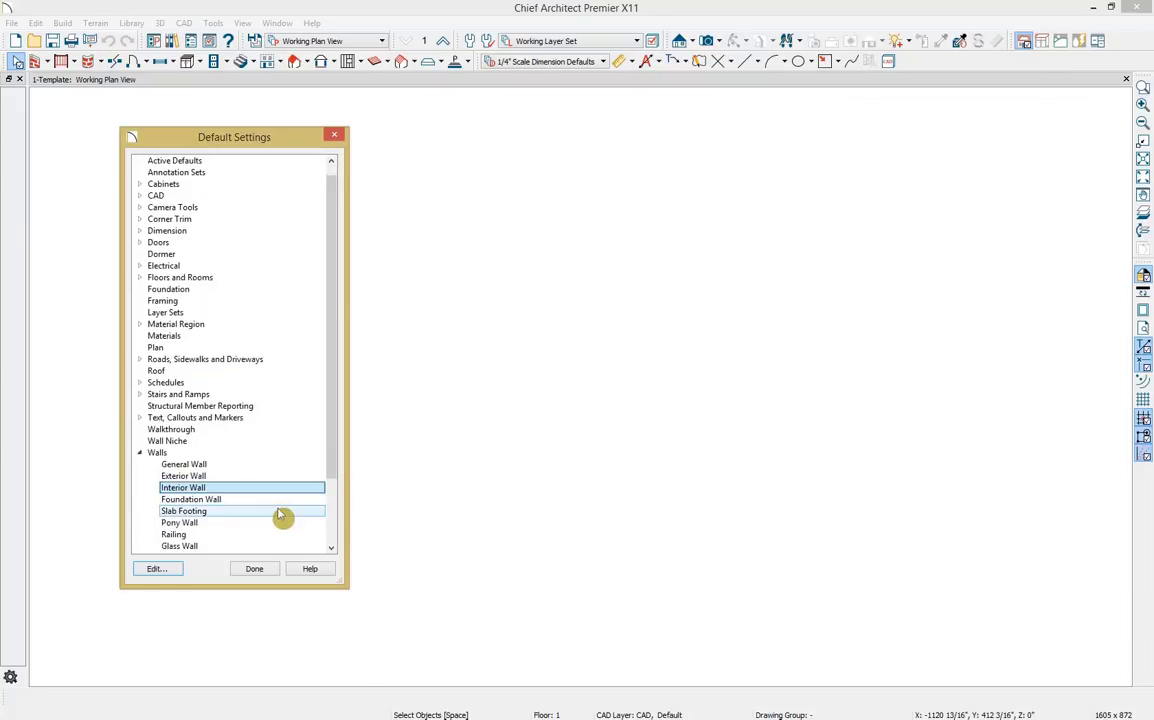
{"action": "left_click", "coordinate": [270, 569]}
Step: Import the My Plan file from Room Planner, signing in to the Chief Architect account with the account password
{"action": "left_click", "coordinate": [13, 23]}
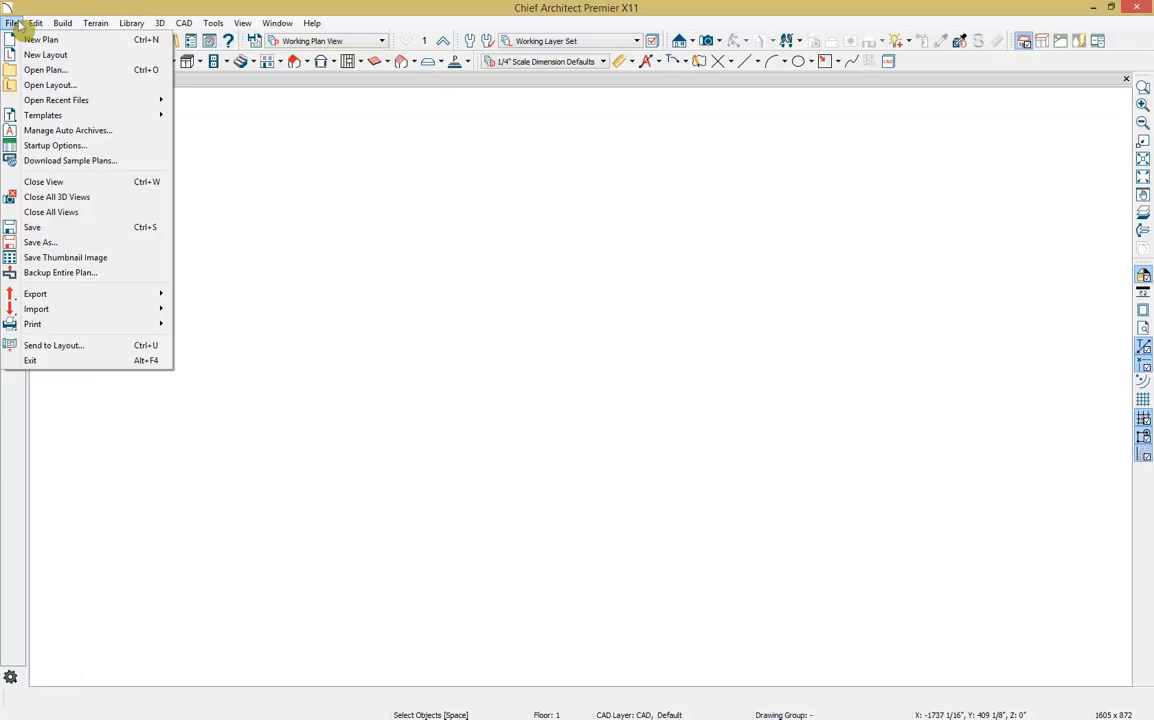
{"action": "mouse_move", "coordinate": [78, 313]}
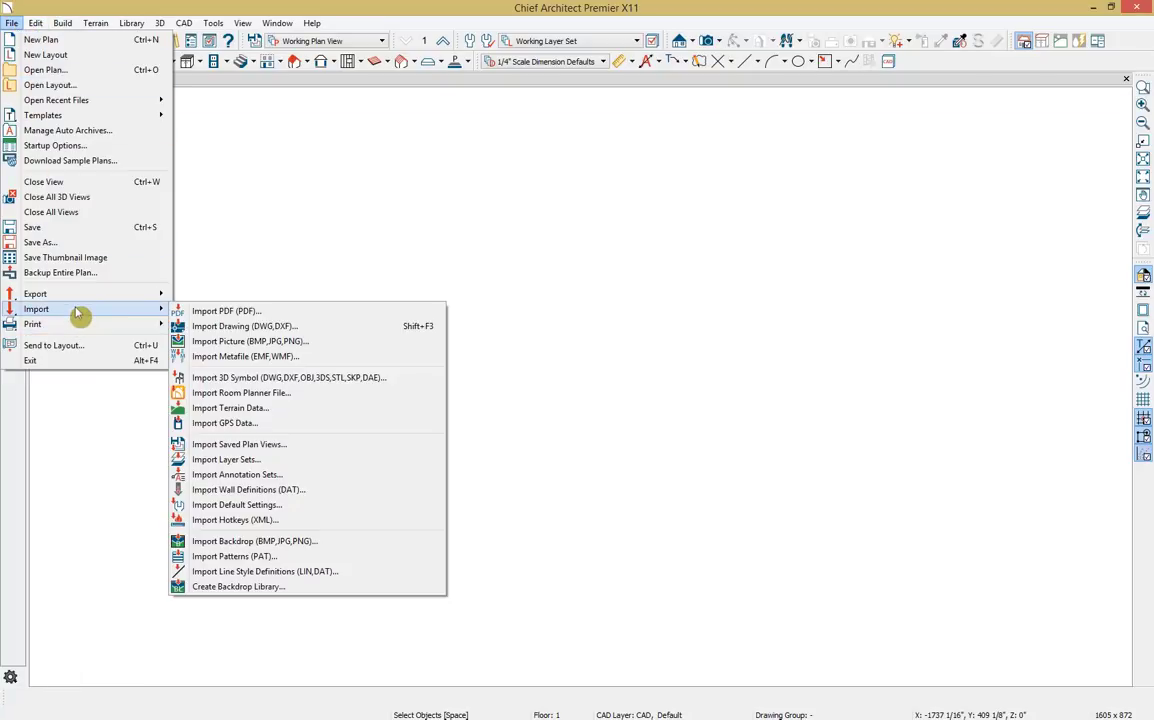
{"action": "left_click", "coordinate": [252, 393]}
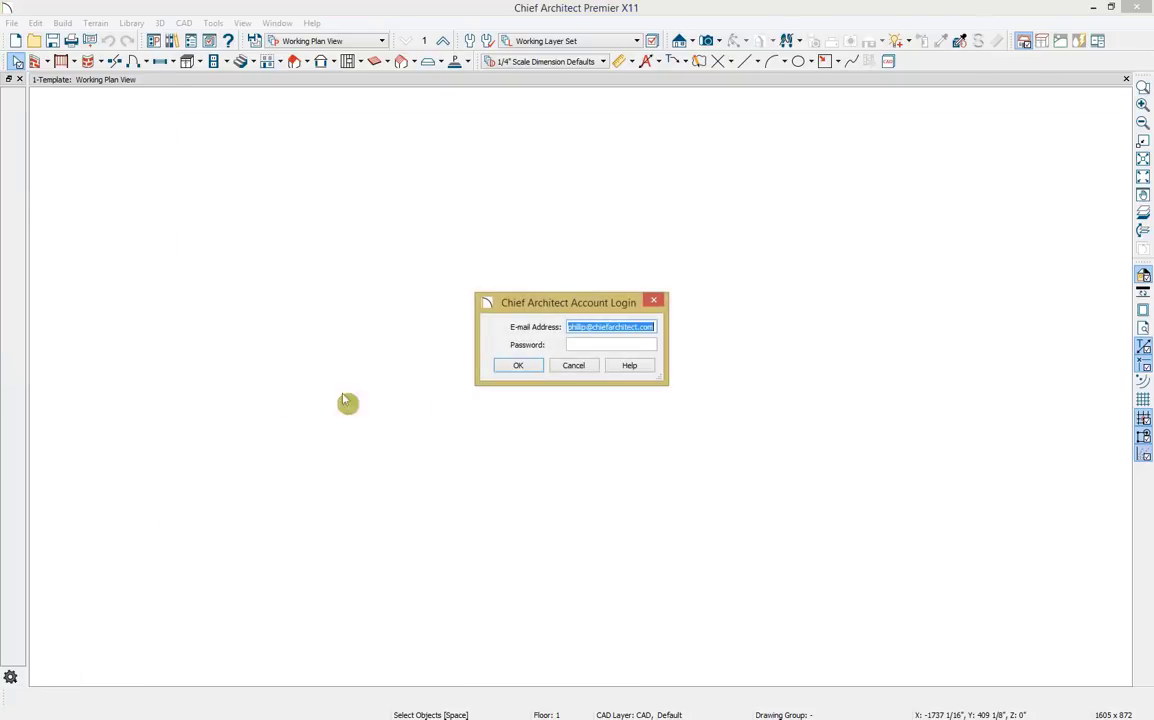
{"action": "left_click", "coordinate": [599, 345]}
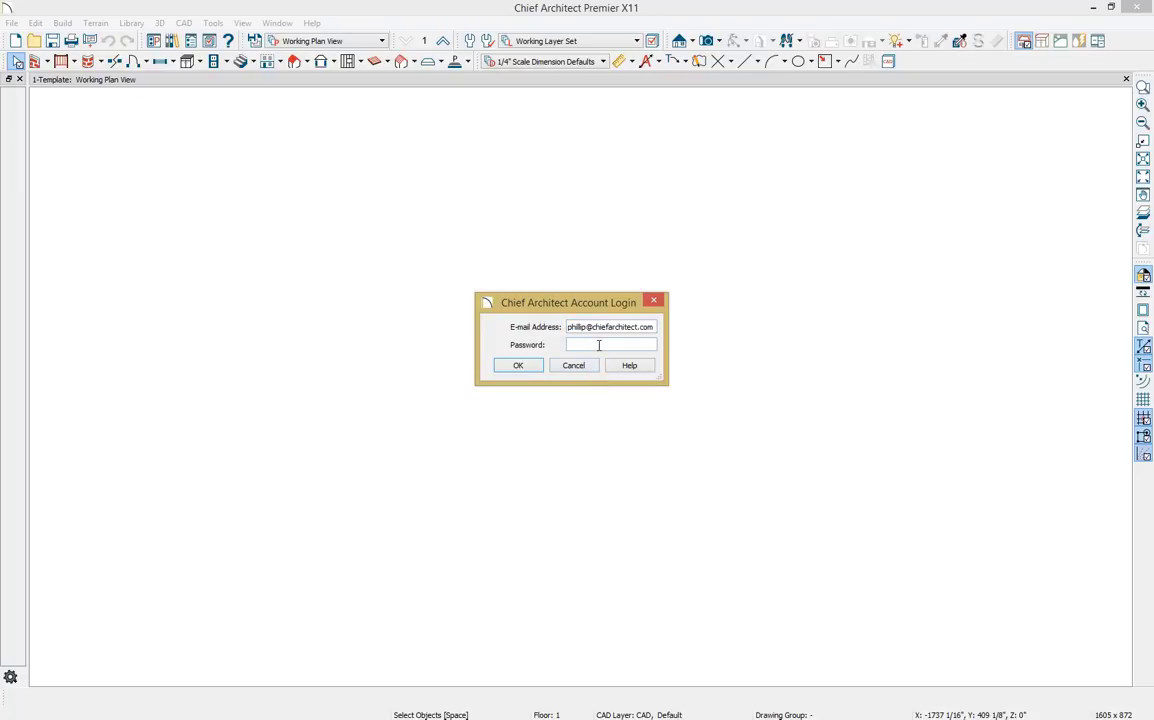
{"action": "type", "text": "•••••••••"}
{"action": "key", "text": "Return"}
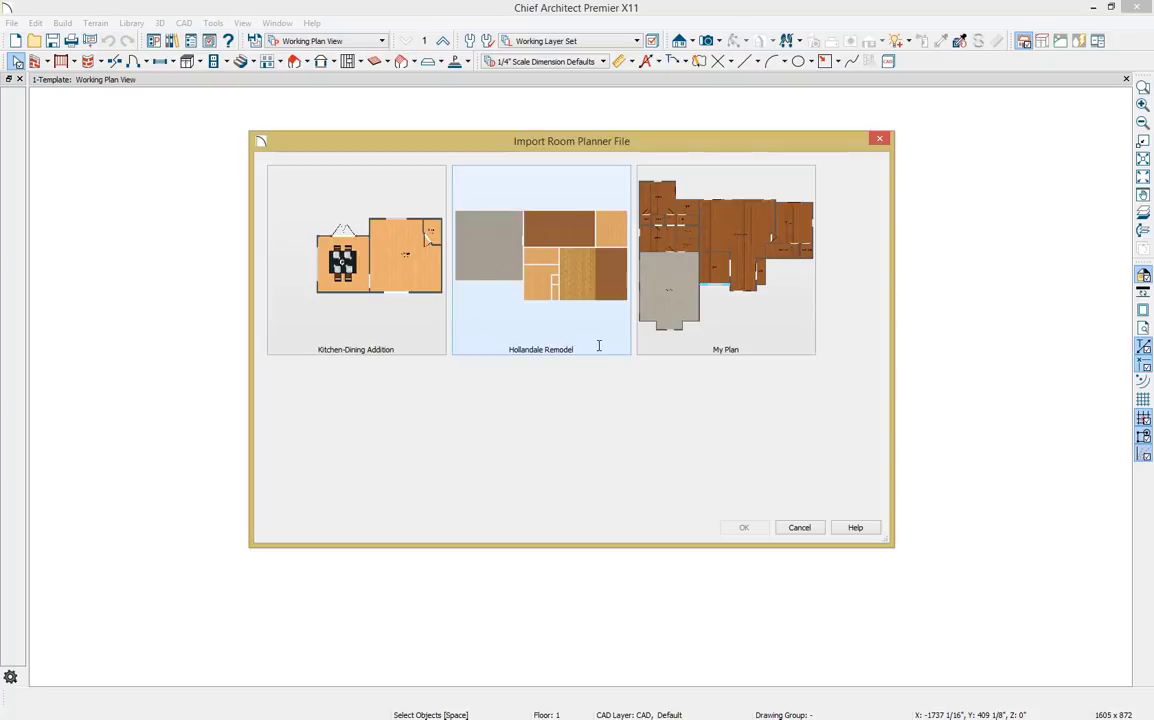
{"action": "left_click", "coordinate": [768, 300]}
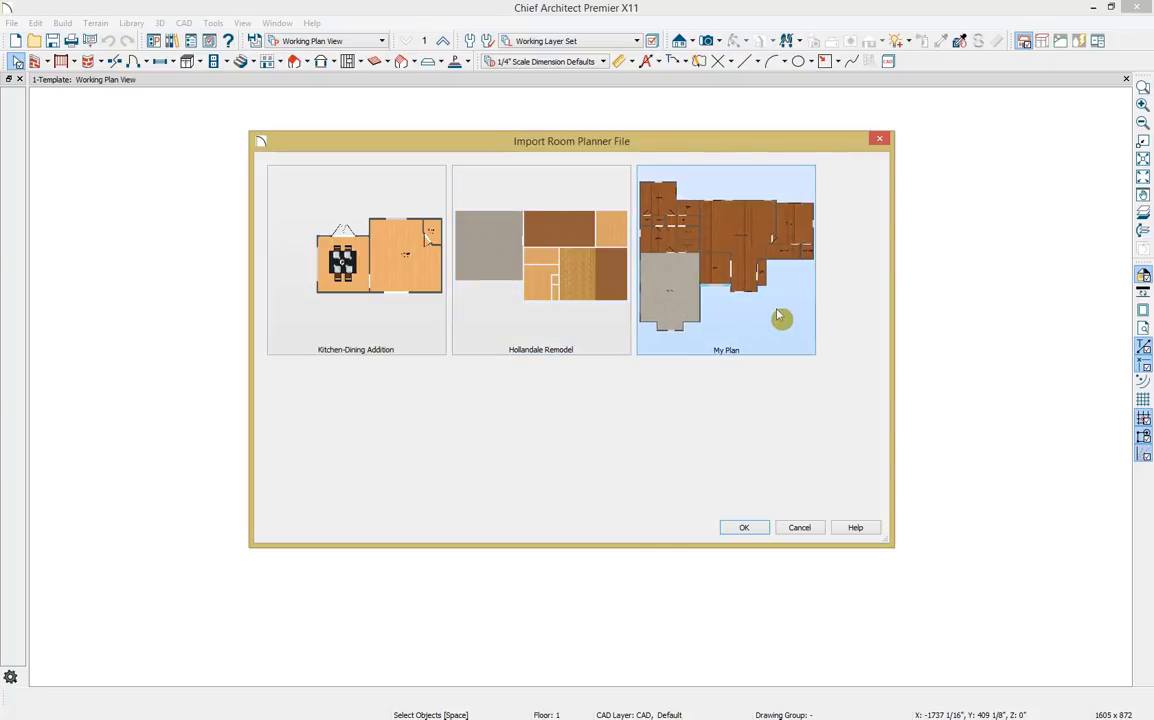
{"action": "left_click", "coordinate": [755, 529]}
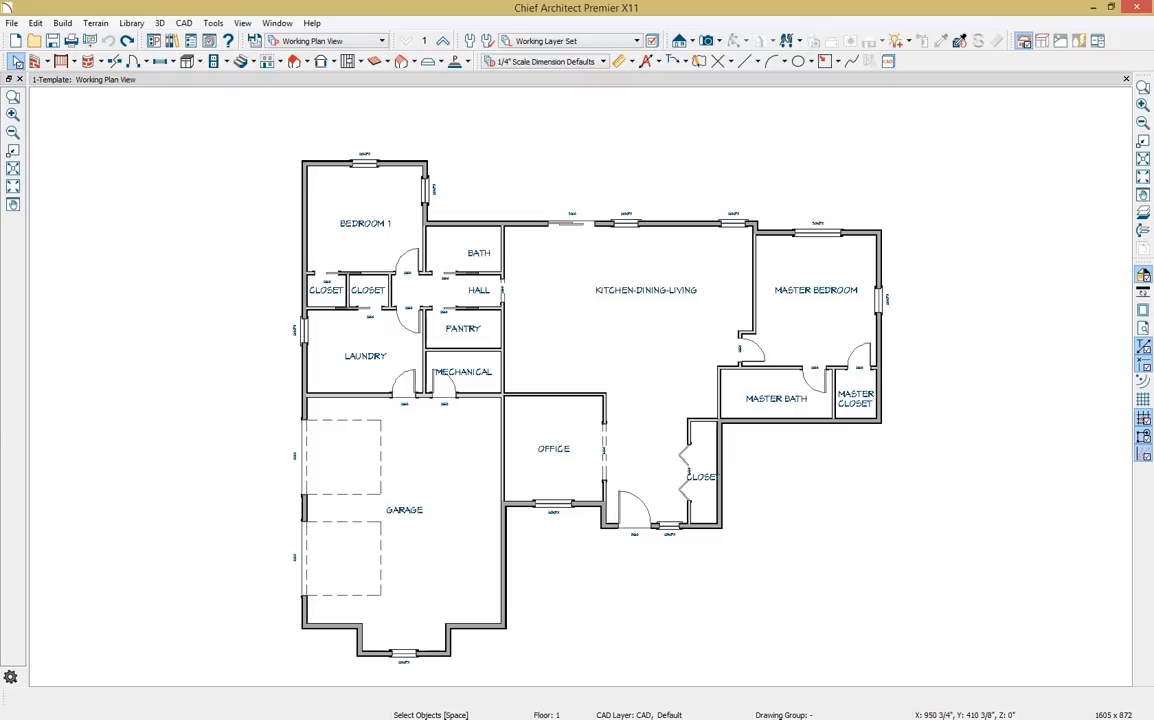
Step: Create a Perspective Floor Overview of the imported house and inspect its rooms and exterior walls from several angles
{"action": "left_click", "coordinate": [720, 44]}
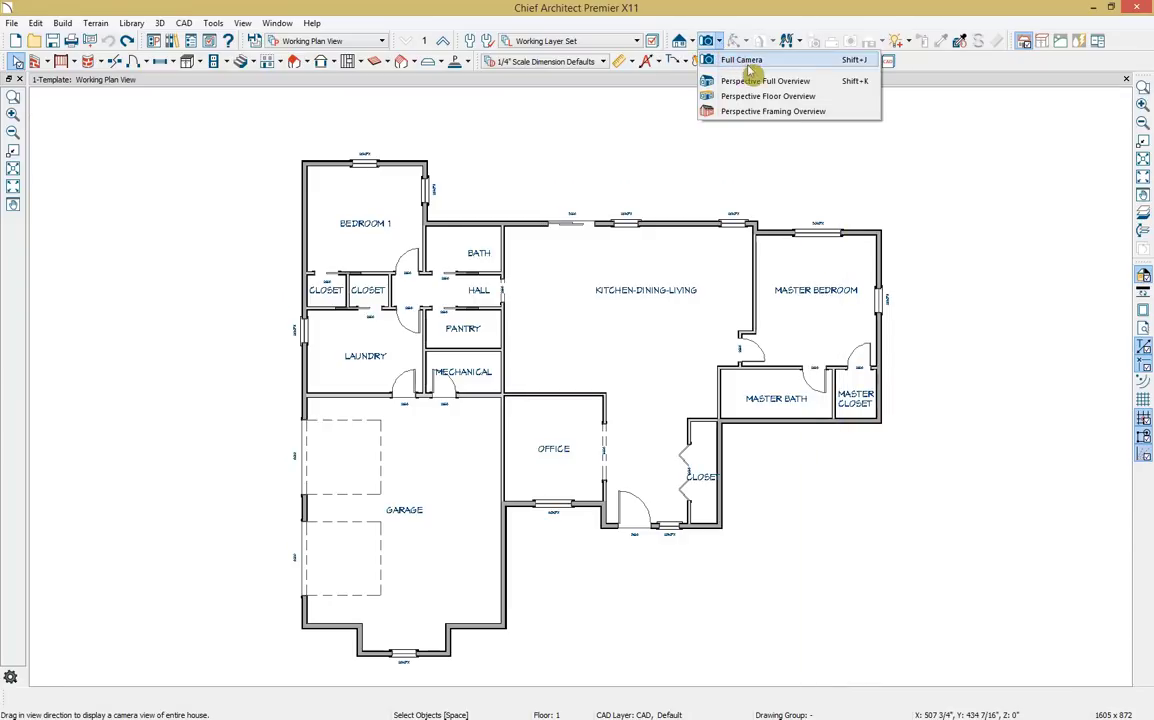
{"action": "left_click", "coordinate": [842, 100]}
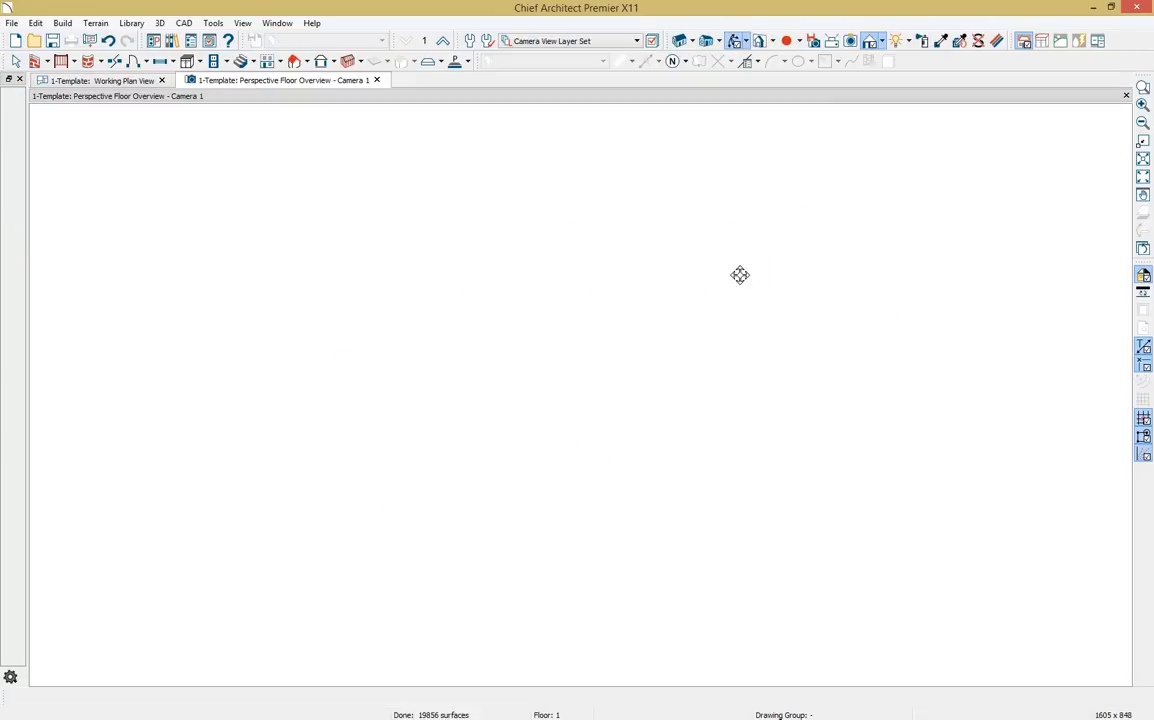
{"action": "left_click_drag", "start_coordinate": [622, 328], "coordinate": [581, 438]}
{"action": "scroll", "coordinate": [581, 438], "scroll_direction": "up", "scroll_amount": 3}
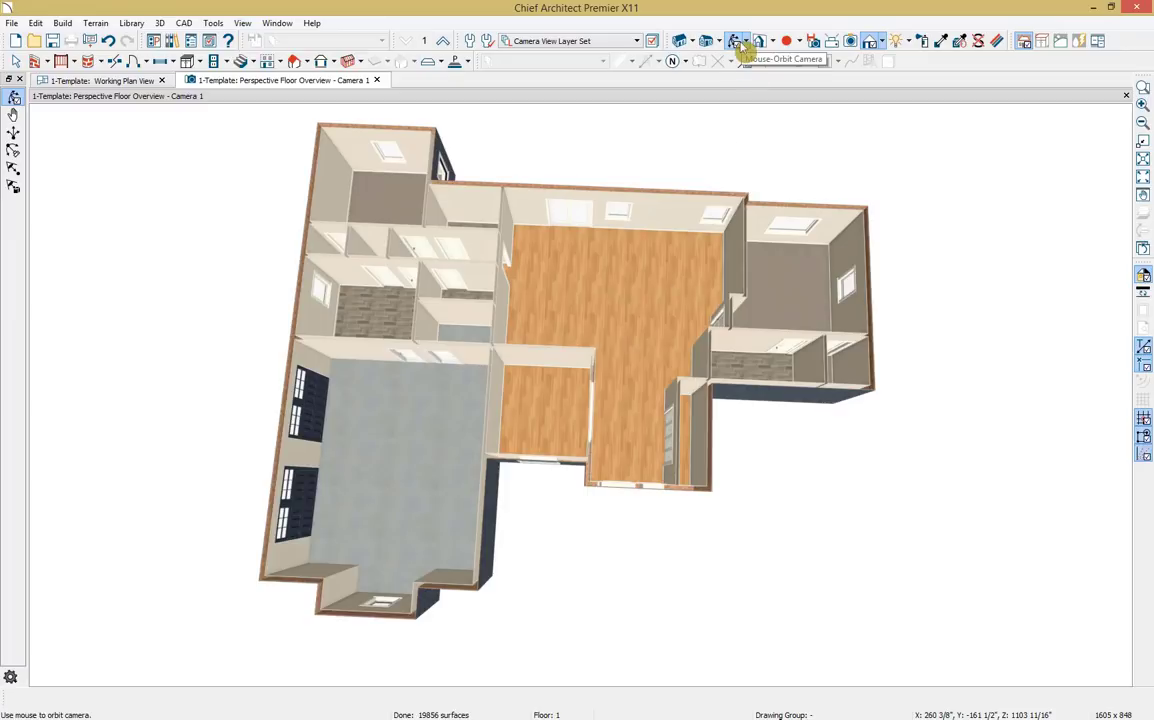
{"action": "left_click_drag", "start_coordinate": [371, 318], "coordinate": [348, 250]}
{"action": "scroll", "coordinate": [620, 345], "scroll_direction": "up", "scroll_amount": 3}
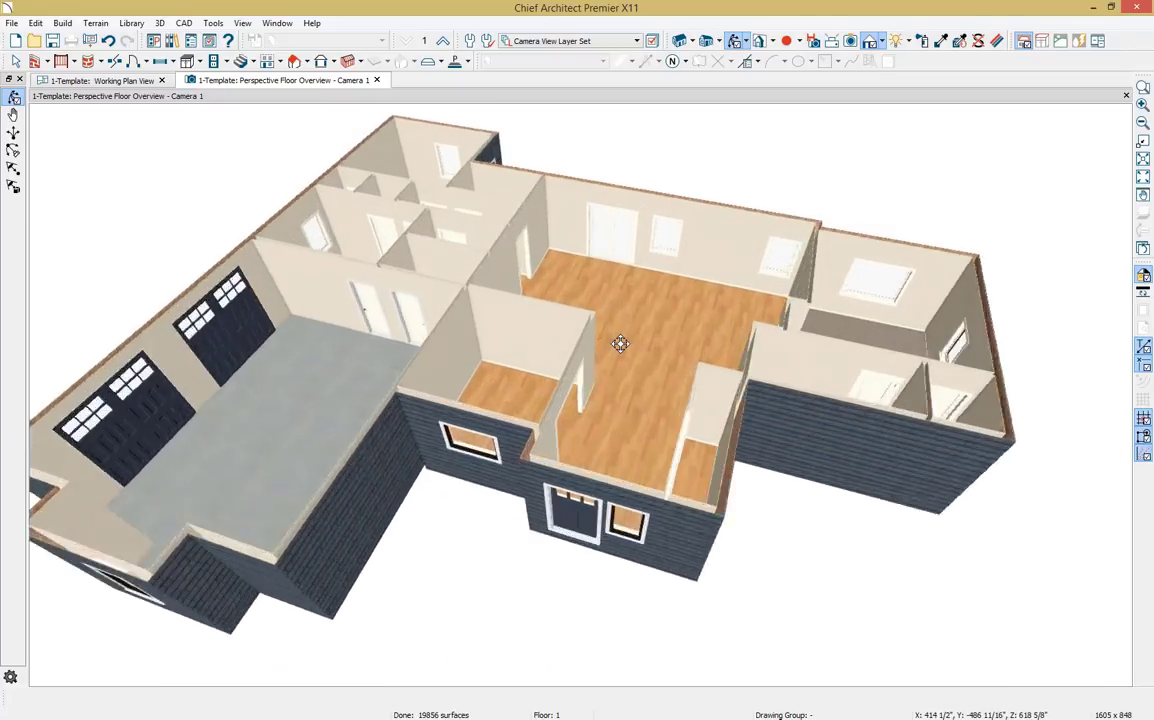
{"action": "scroll", "coordinate": [620, 343], "scroll_direction": "down", "scroll_amount": 1}
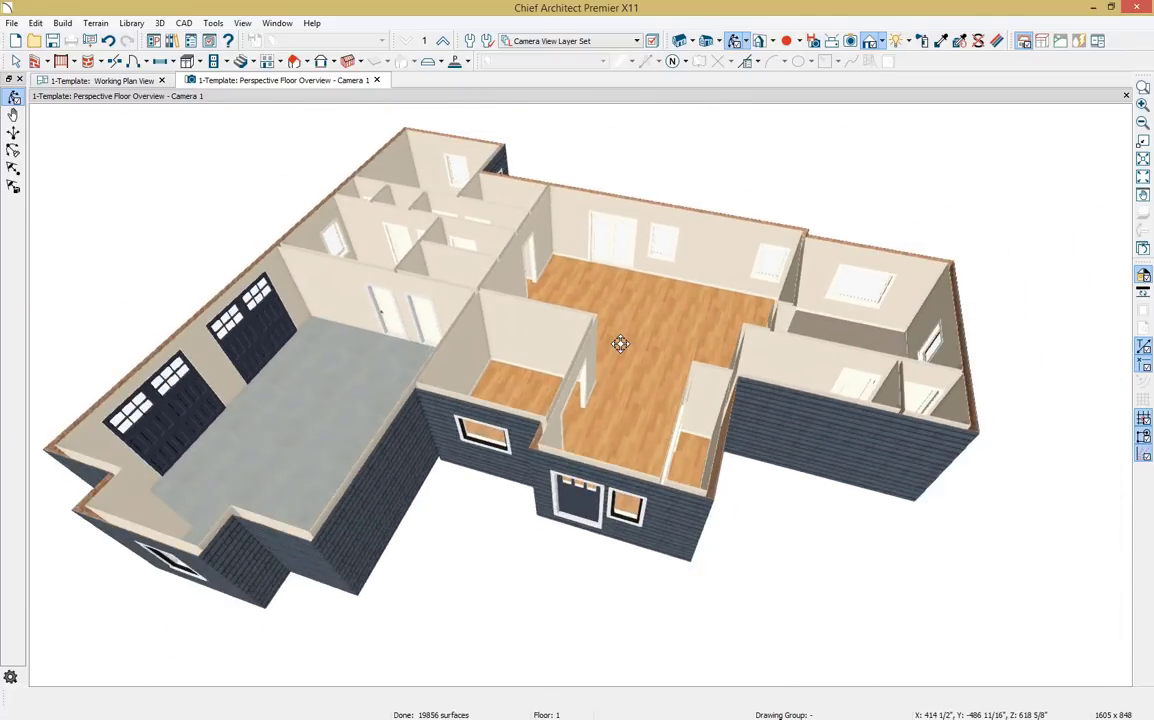
{"action": "middle_click_drag", "start_coordinate": [629, 334], "coordinate": [686, 341]}
{"action": "mouse_move", "coordinate": [686, 341]}
{"action": "left_mouse_down"}
{"action": "mouse_move", "coordinate": [649, 353]}
{"action": "mouse_move", "coordinate": [684, 453]}
{"action": "mouse_move", "coordinate": [683, 343]}
{"action": "left_mouse_up"}
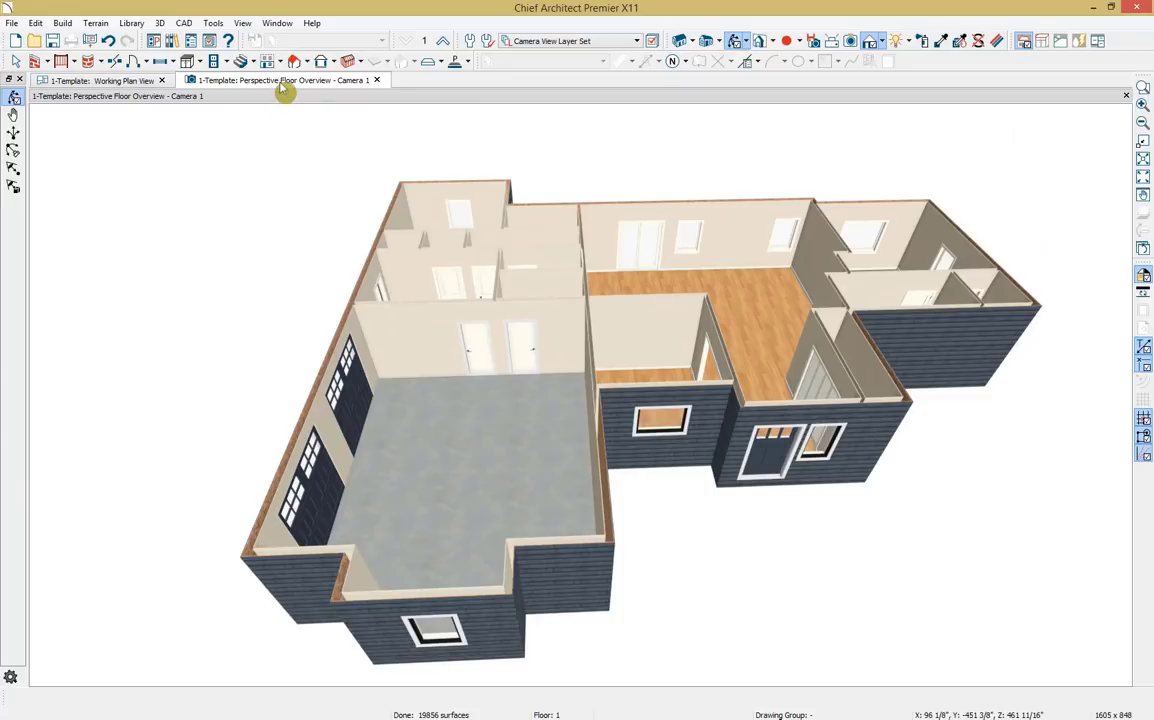
Step: Arrange the plan view and the Perspective Floor Overview side by side, with the whole plan fitted and active
{"action": "left_click_drag", "start_coordinate": [288, 82], "coordinate": [990, 213]}
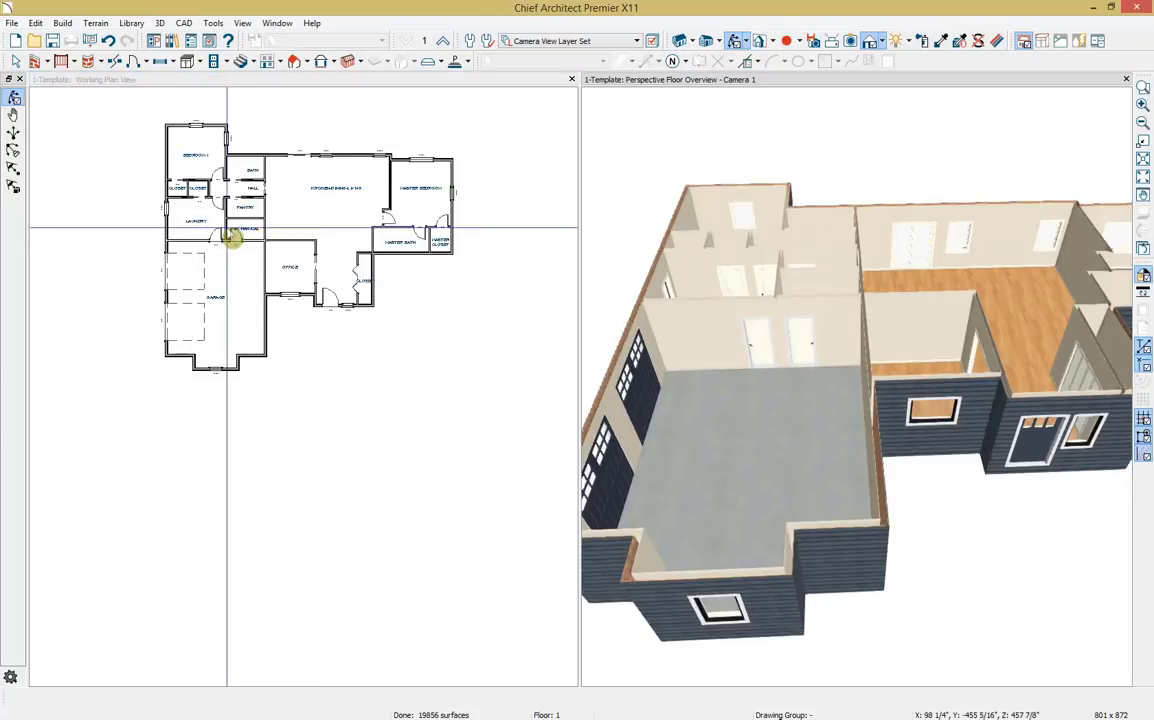
{"action": "scroll", "coordinate": [363, 252], "scroll_direction": "up", "scroll_amount": 4}
{"action": "scroll", "coordinate": [387, 240], "scroll_direction": "down", "scroll_amount": 2}
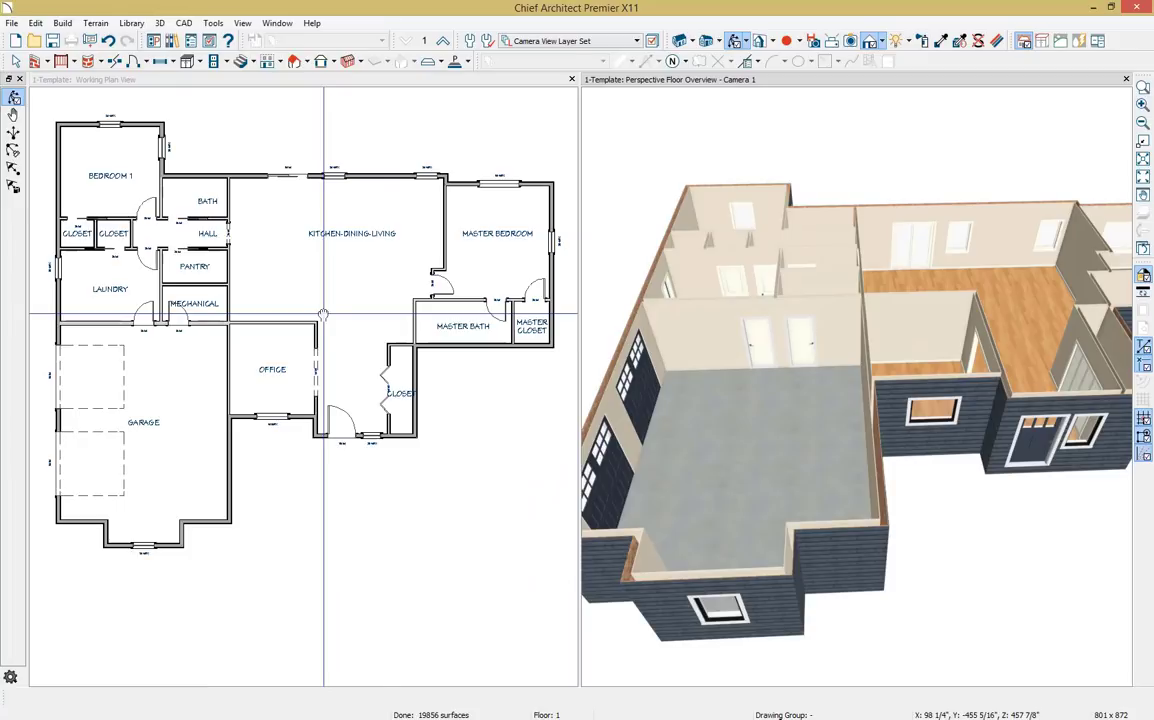
{"action": "left_click", "coordinate": [322, 386]}
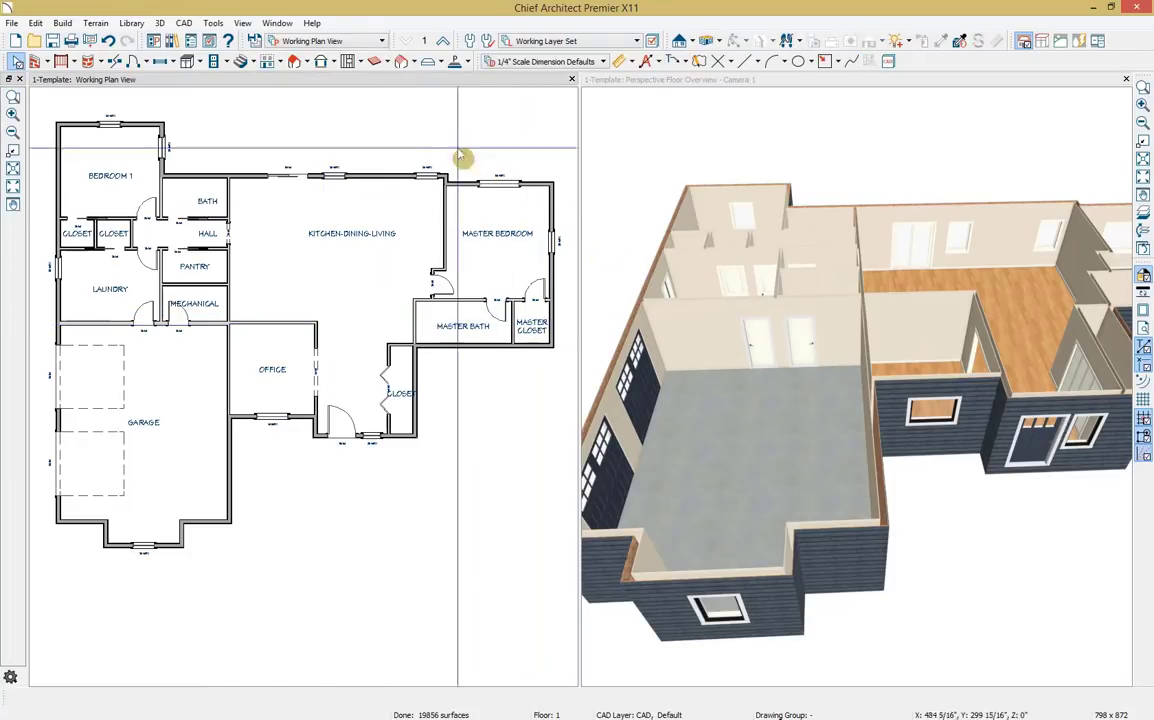
{"action": "left_click", "coordinate": [243, 23]}
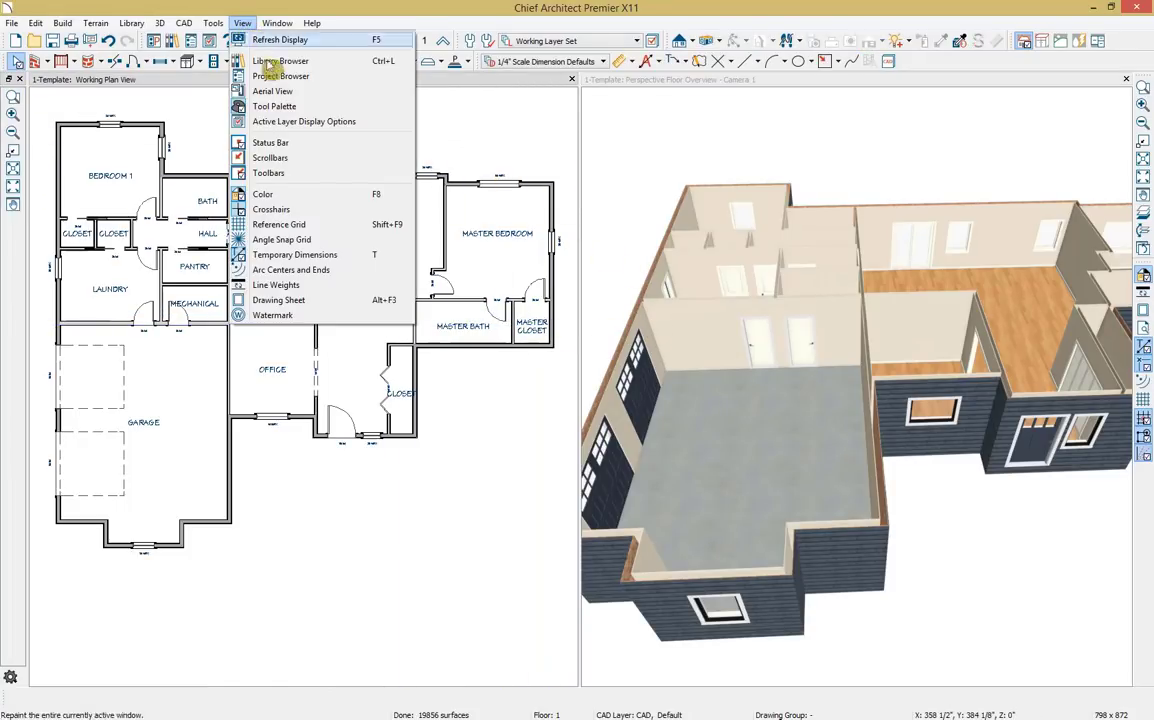
{"action": "mouse_move", "coordinate": [277, 25]}
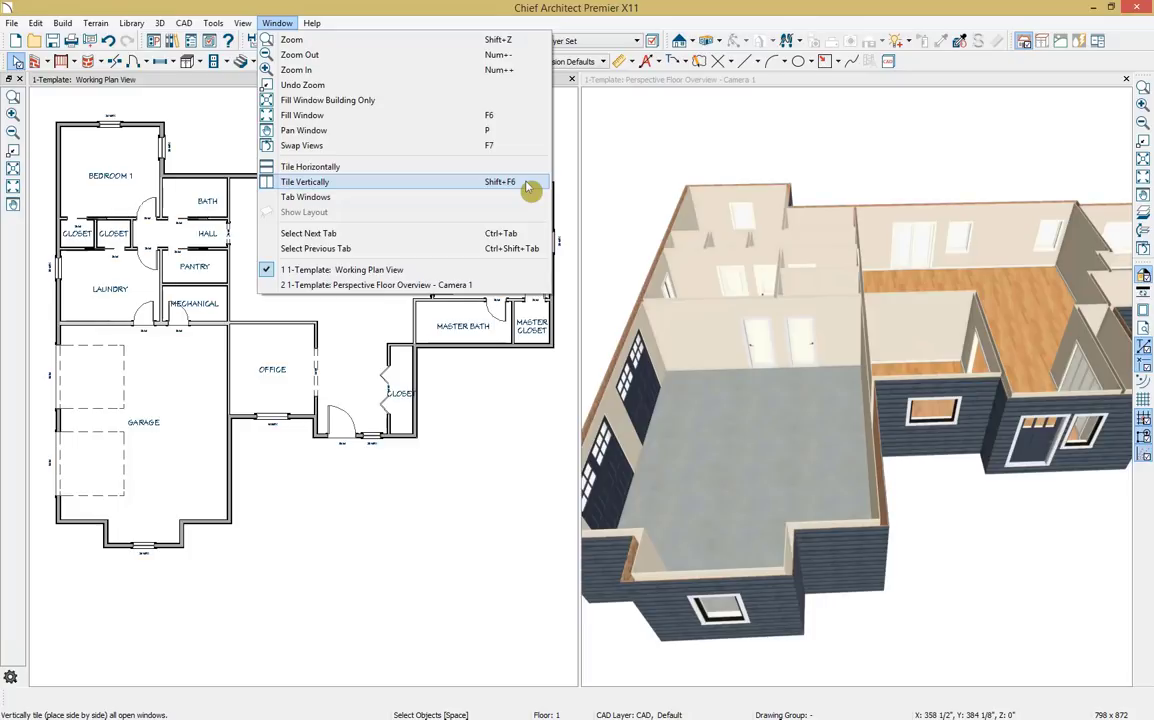
{"action": "left_click", "coordinate": [536, 378]}
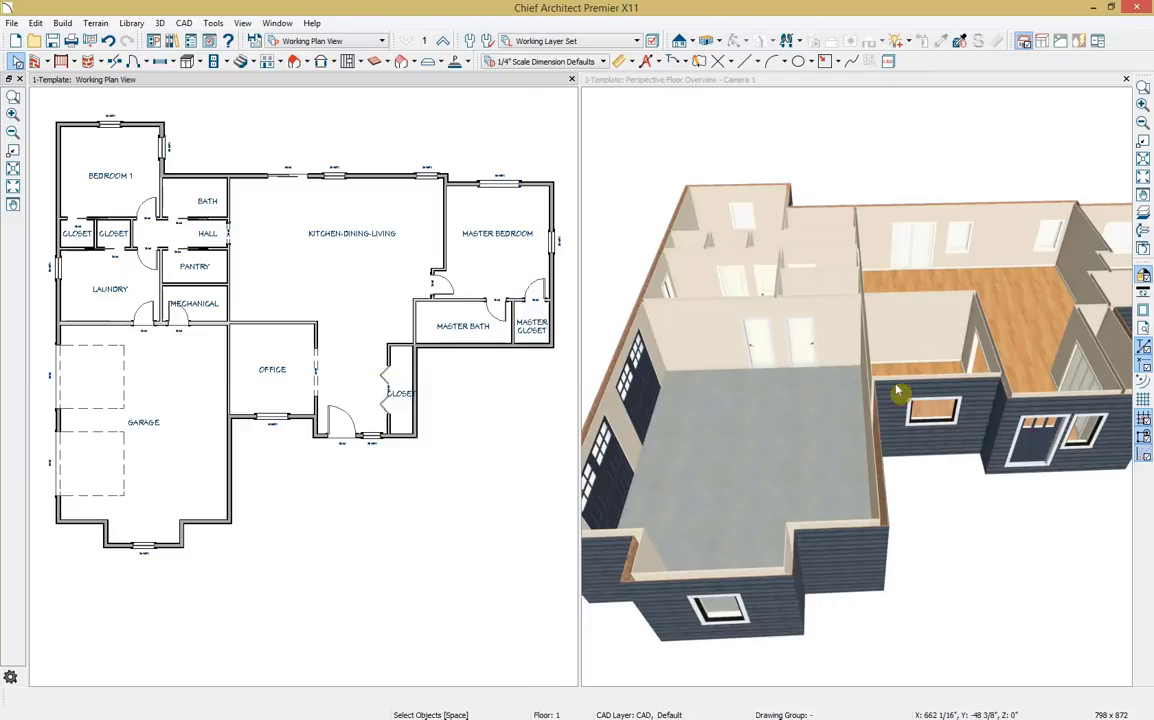
Step: Examine the Exterior Before.jpg reference picture in Windows Photo Viewer against the house model, and move it off the drawing
{"action": "scroll", "coordinate": [945, 398], "scroll_direction": "down", "scroll_amount": 2}
{"action": "middle_click_drag", "start_coordinate": [945, 398], "coordinate": [849, 368]}
{"action": "left_click", "coordinate": [849, 368]}
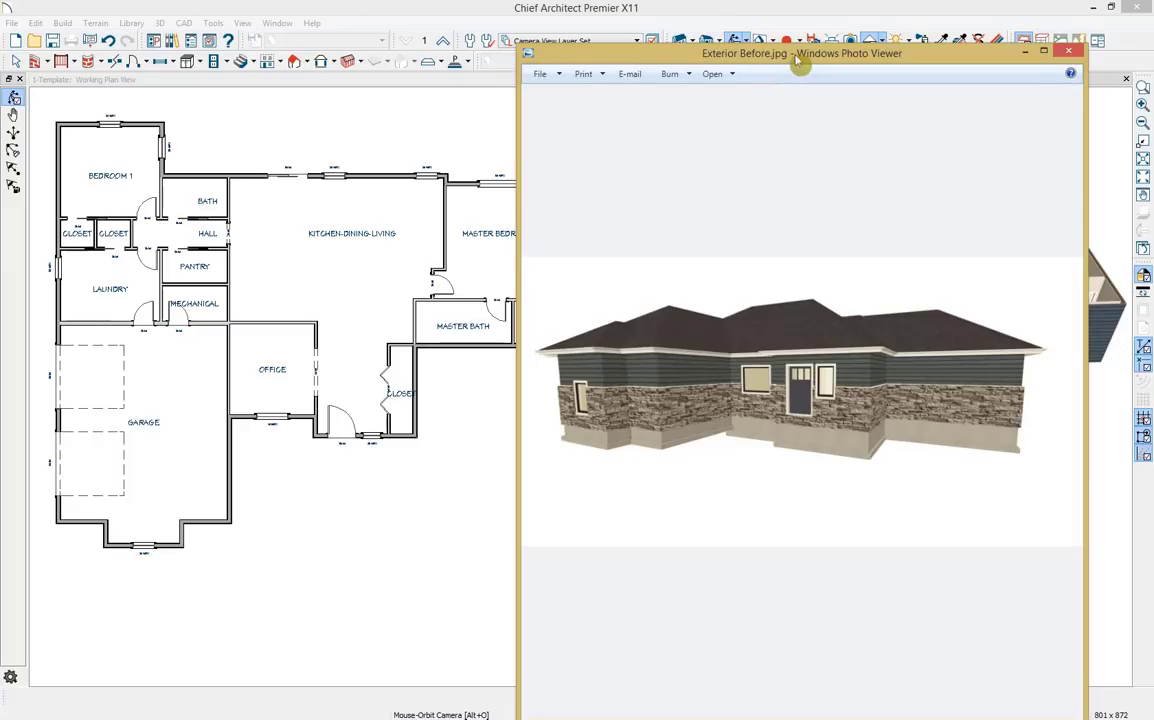
{"action": "left_click_drag", "start_coordinate": [788, 58], "coordinate": [450, 51]}
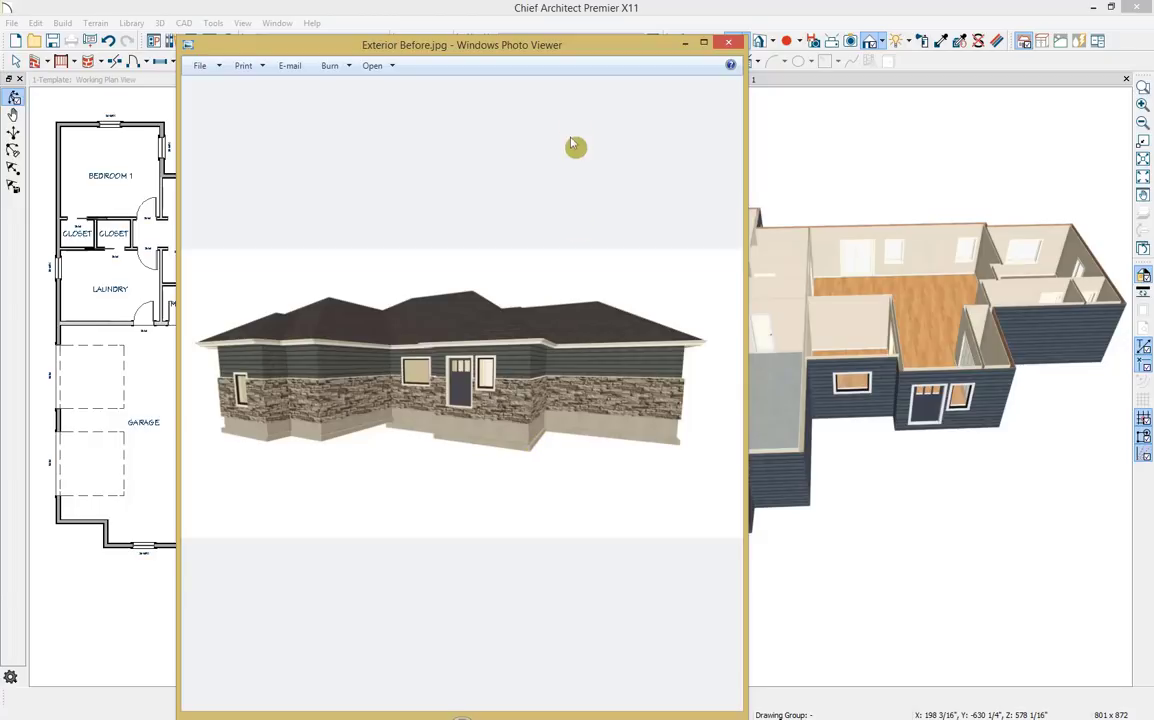
{"action": "left_click_drag", "start_coordinate": [567, 56], "coordinate": [1153, 55]}
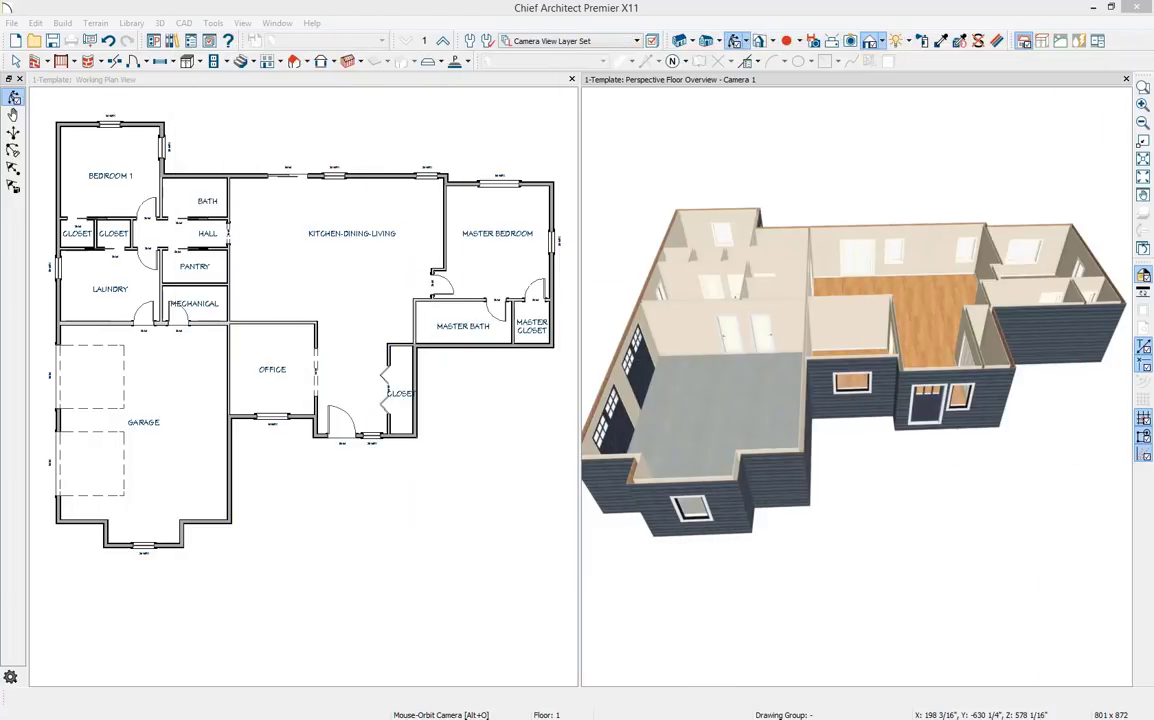
Step: Select all walls except the interior ones and make them pony walls with lower wall type _Stone, Silver Lining - Existing
{"action": "left_click", "coordinate": [430, 116]}
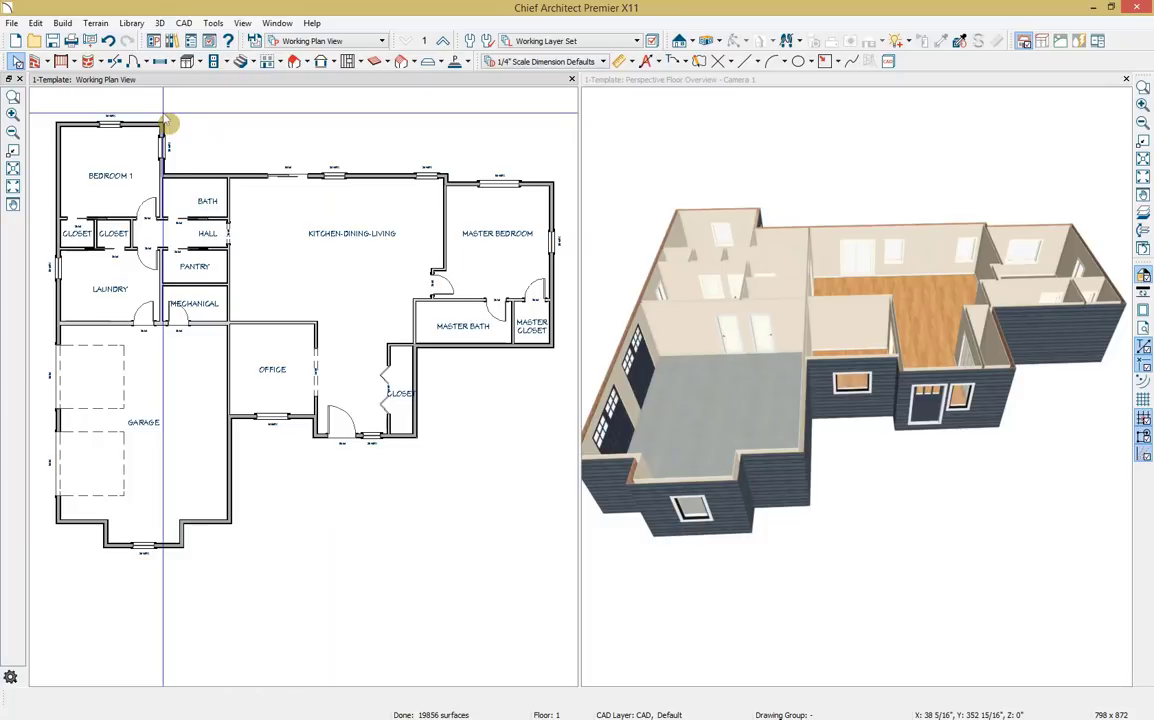
{"action": "left_click", "coordinate": [35, 62]}
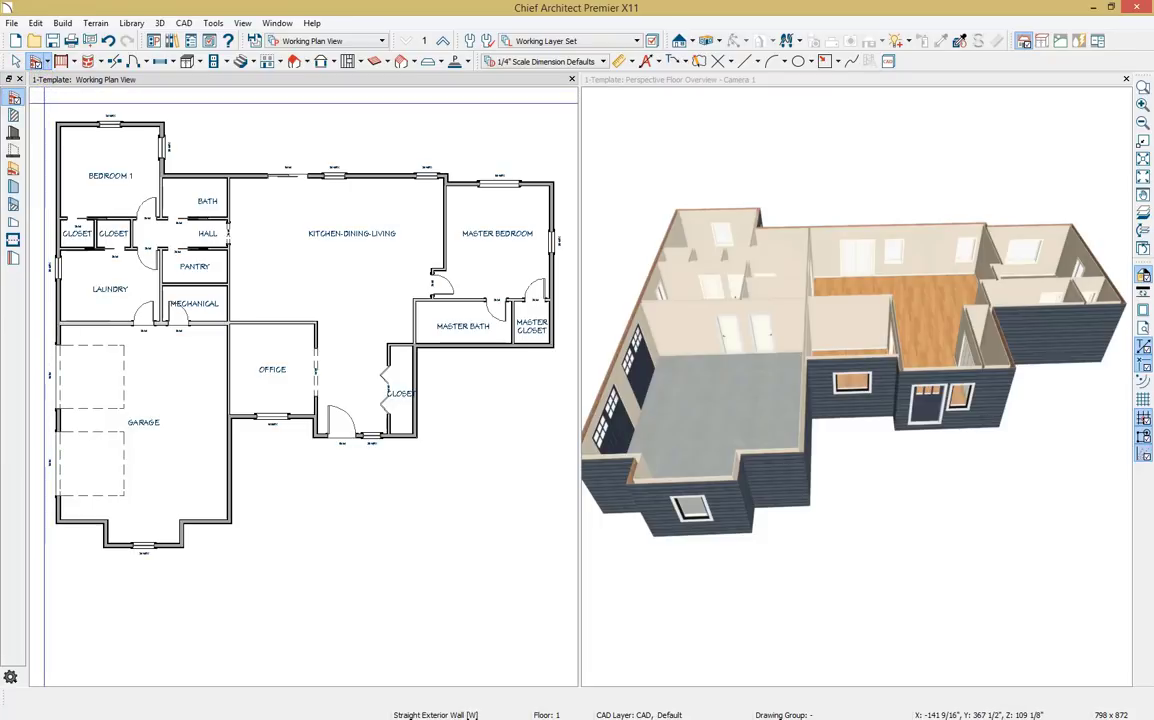
{"action": "left_click_drag", "start_coordinate": [44, 103], "coordinate": [566, 598]}
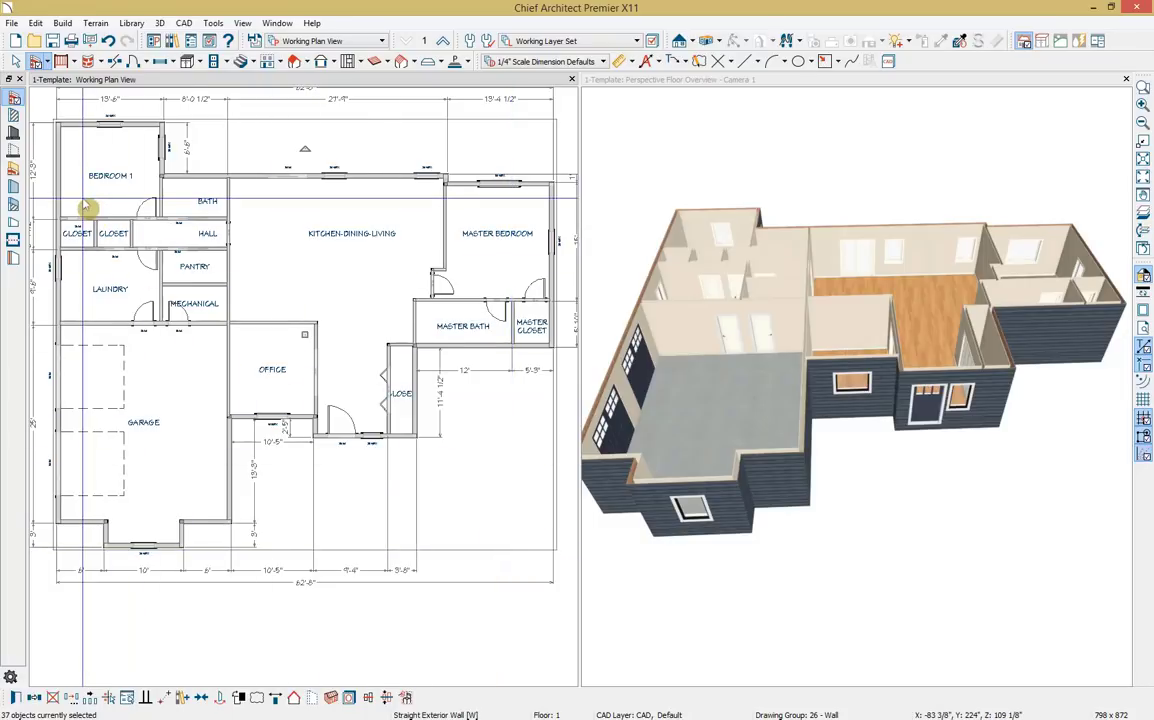
{"action": "left_click_drag", "start_coordinate": [87, 207], "coordinate": [300, 345]}
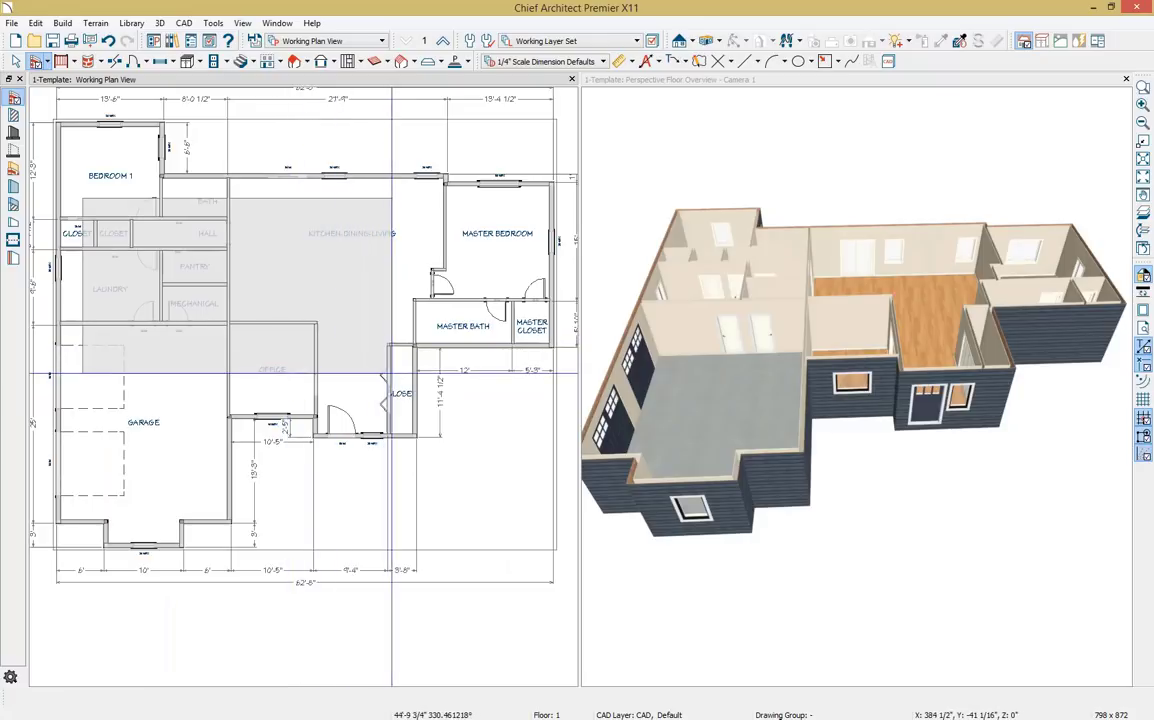
{"action": "left_click_drag", "start_coordinate": [393, 233], "coordinate": [551, 345]}
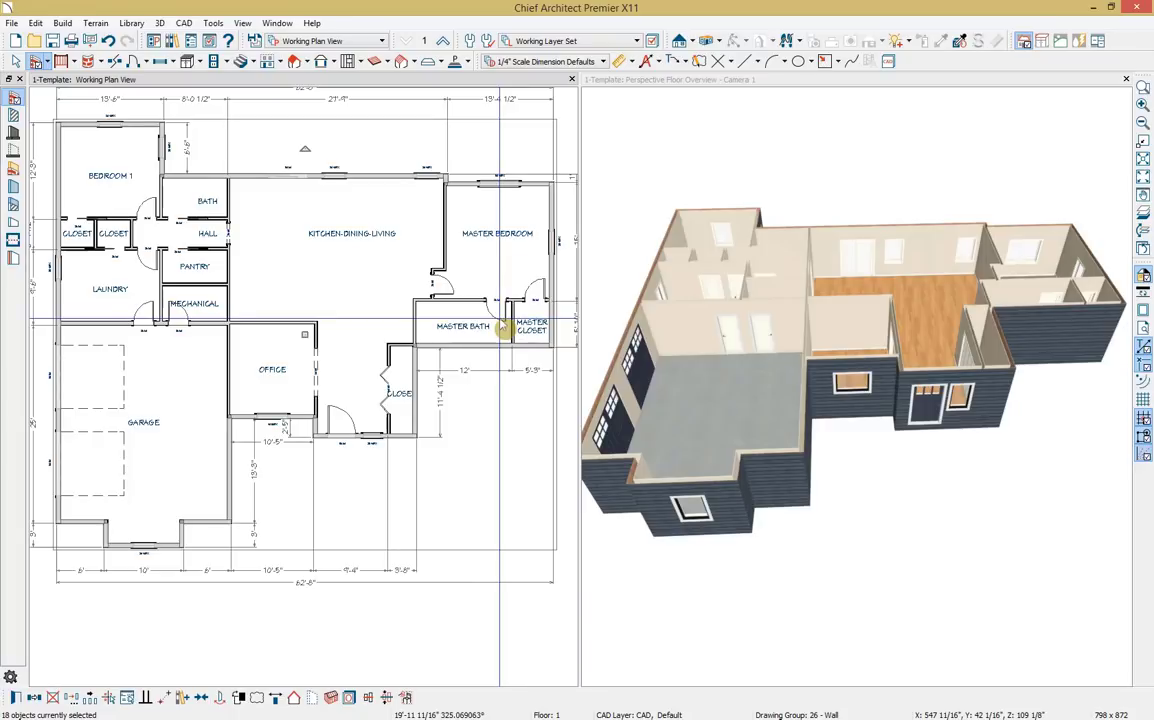
{"action": "left_click", "coordinate": [15, 698]}
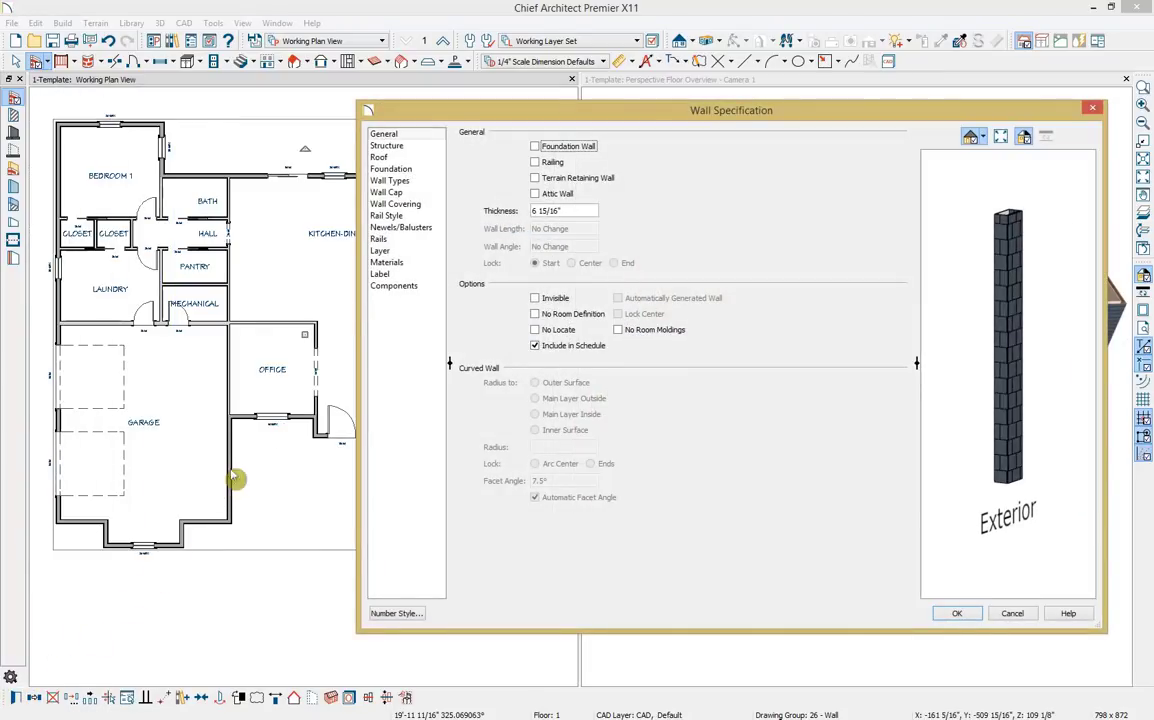
{"action": "left_click", "coordinate": [390, 181]}
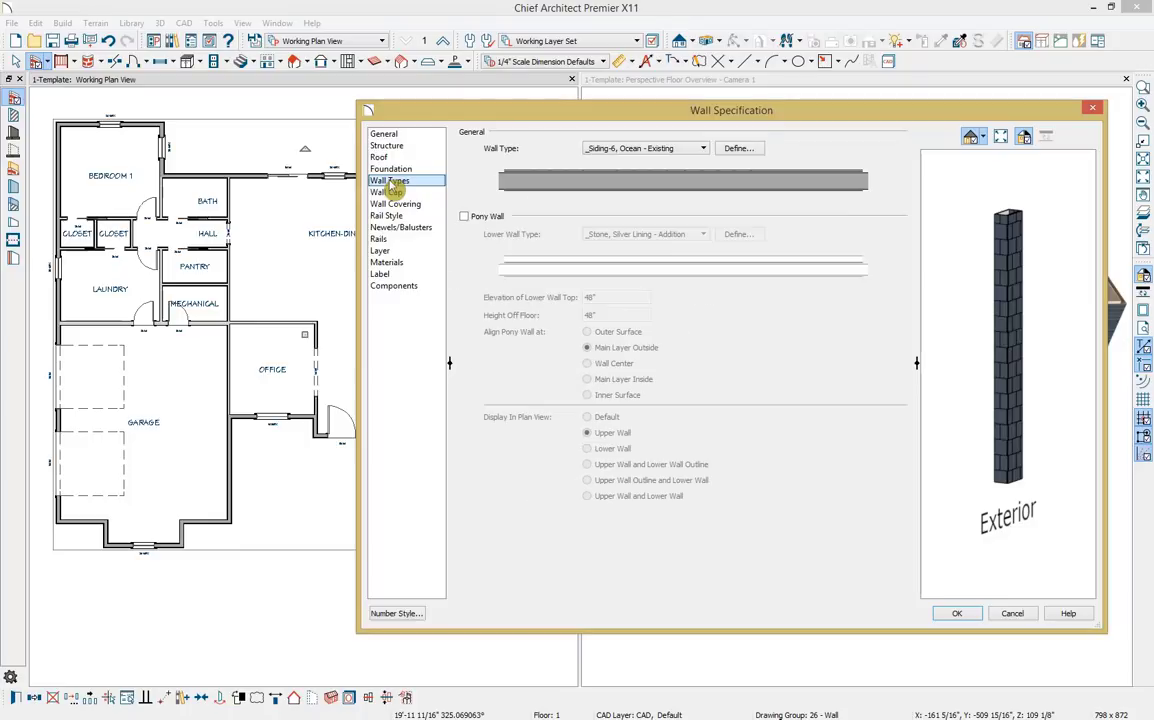
{"action": "left_click", "coordinate": [477, 219]}
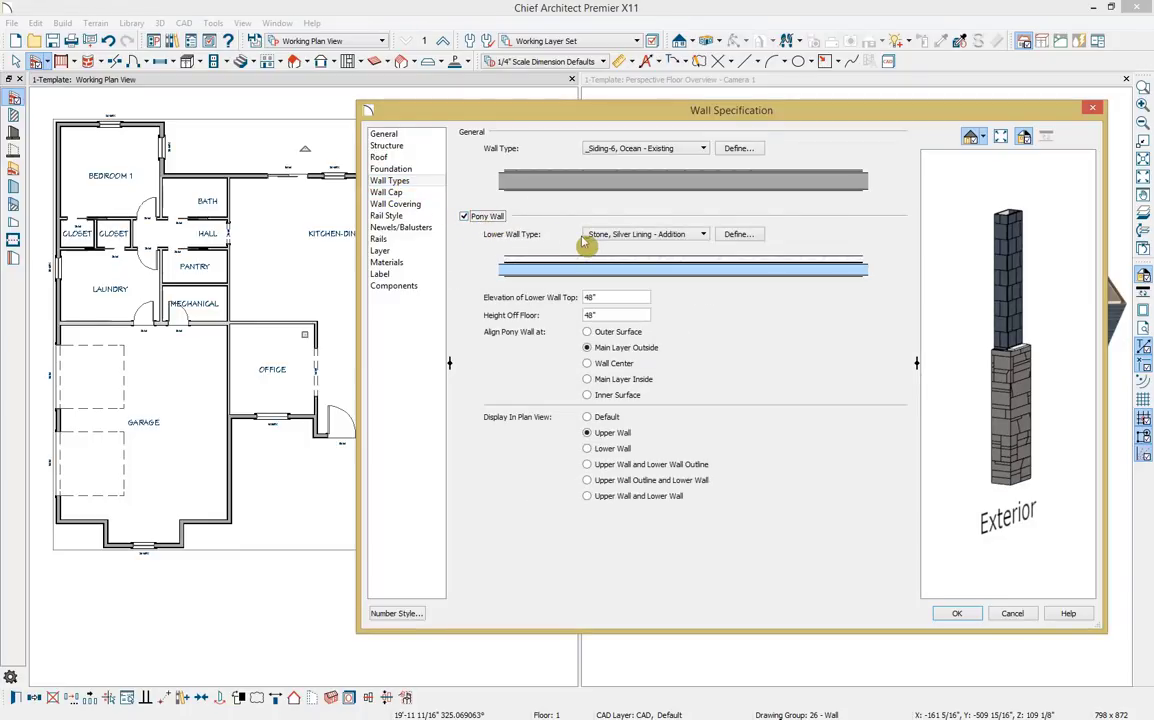
{"action": "left_click", "coordinate": [690, 237]}
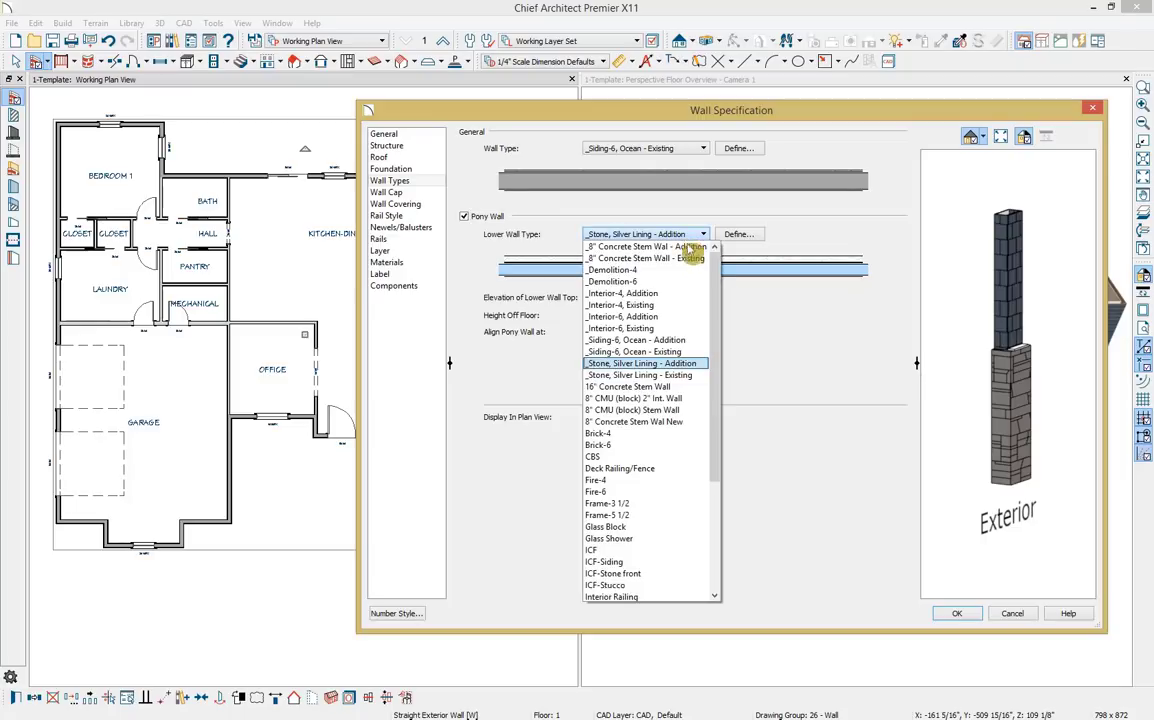
{"action": "left_click", "coordinate": [701, 386]}
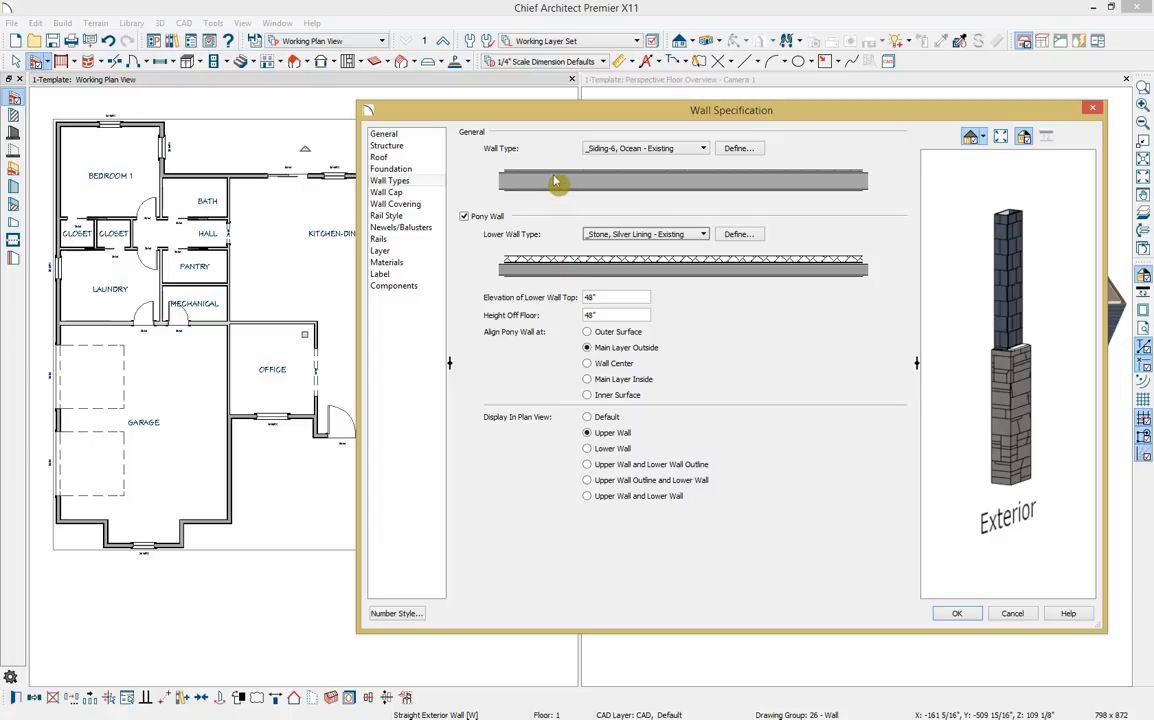
{"action": "left_click", "coordinate": [942, 614]}
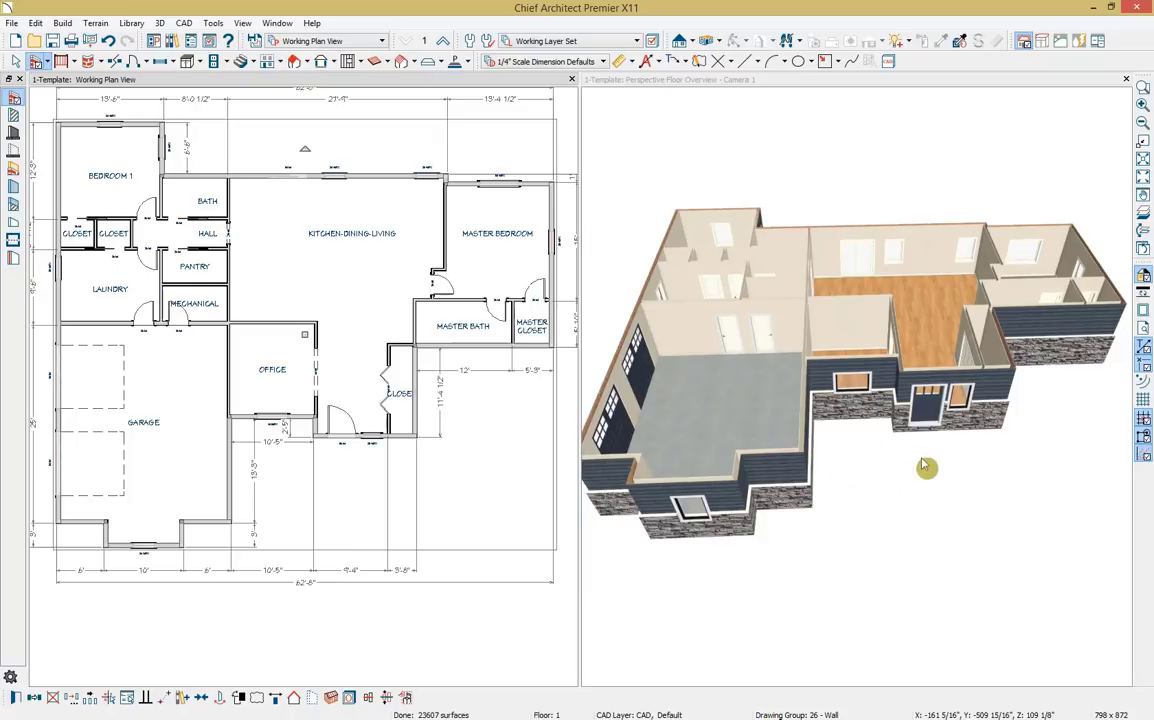
{"action": "left_click_drag", "start_coordinate": [926, 467], "coordinate": [890, 403]}
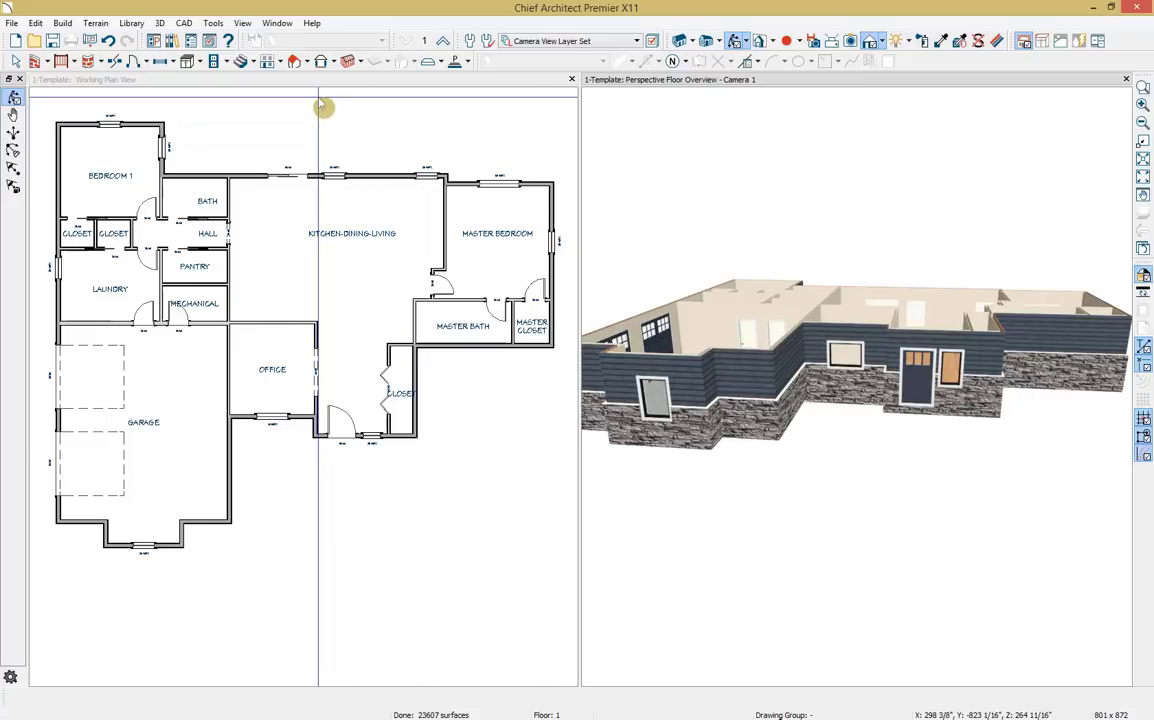
Step: Build a walls-with-footings foundation derived from the 1st floor plan, keeping the _8" Concrete Stem Wall - Existing default, and return to floor 1
{"action": "left_click", "coordinate": [280, 77]}
{"action": "left_click", "coordinate": [281, 62]}
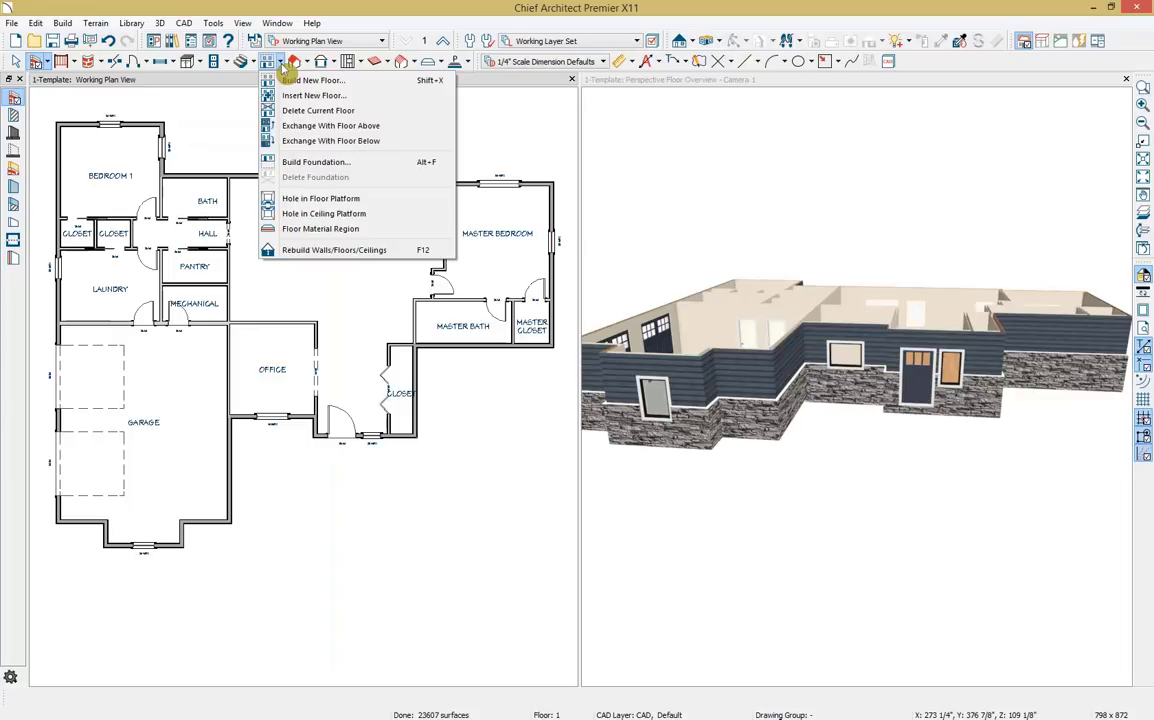
{"action": "left_click", "coordinate": [62, 22]}
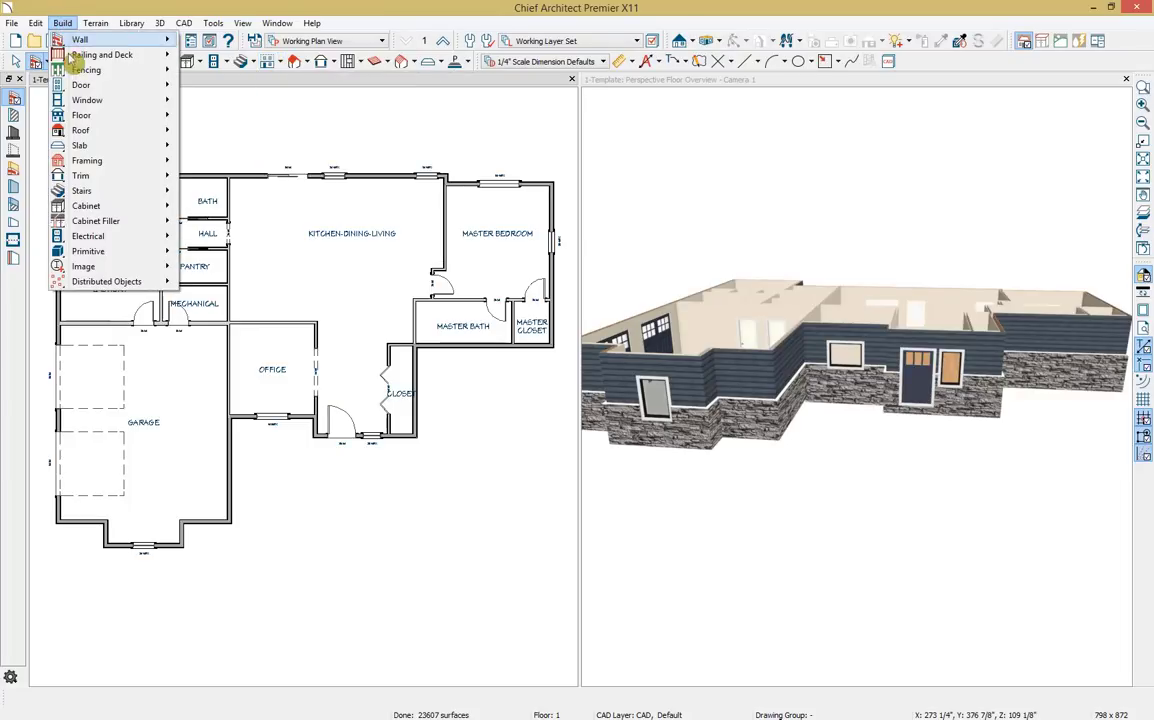
{"action": "mouse_move", "coordinate": [82, 116]}
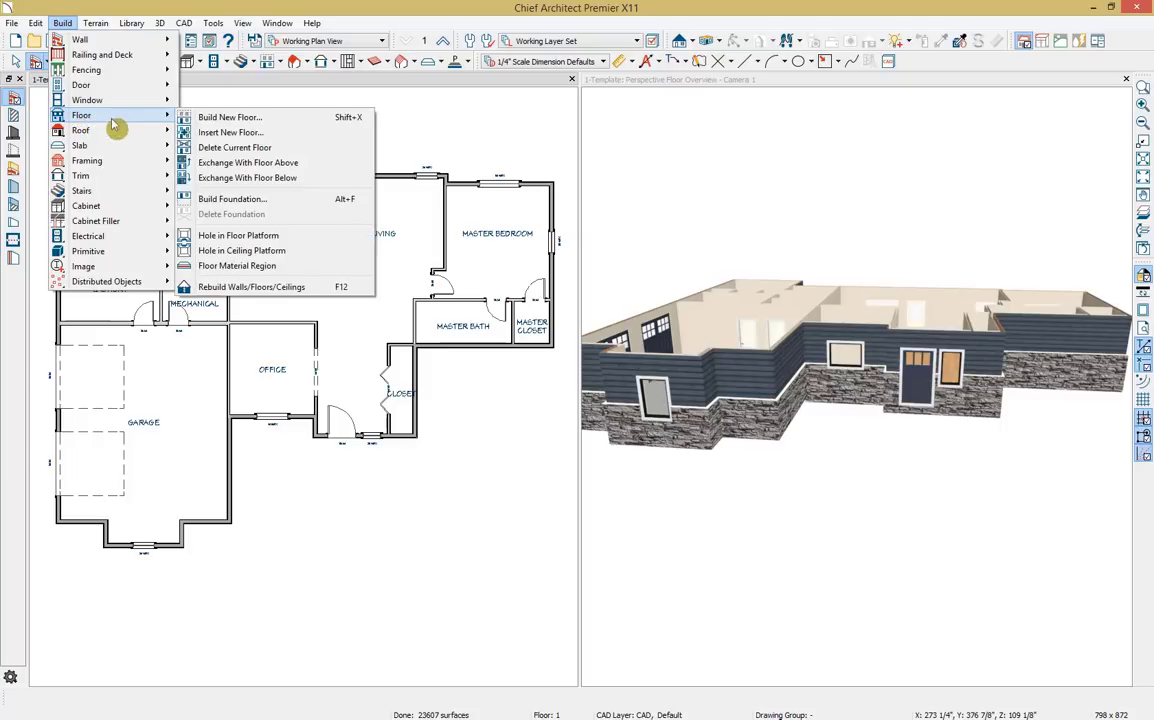
{"action": "left_click", "coordinate": [228, 200]}
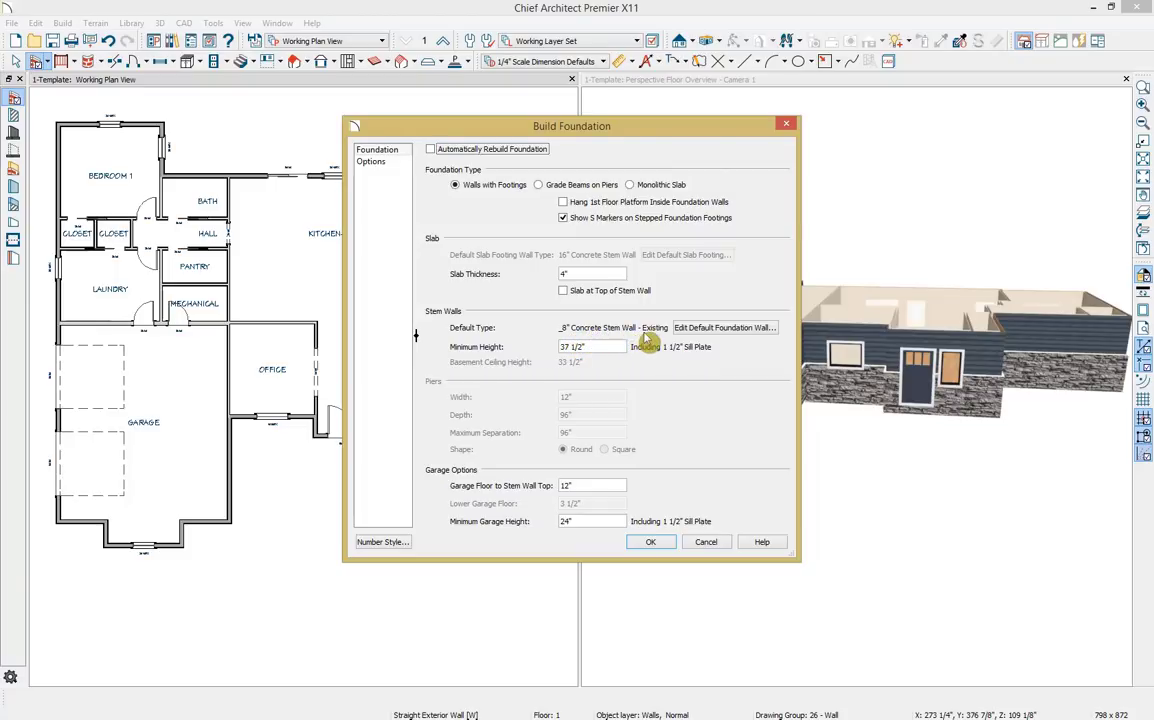
{"action": "left_click", "coordinate": [690, 329]}
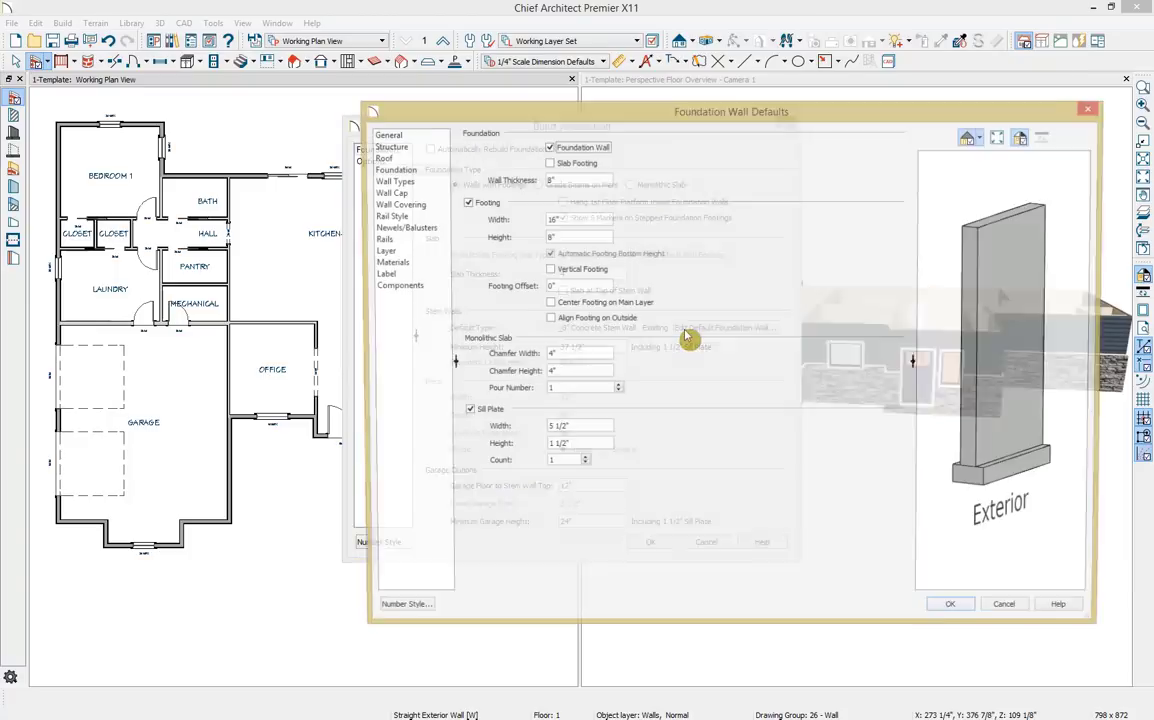
{"action": "left_click", "coordinate": [438, 181]}
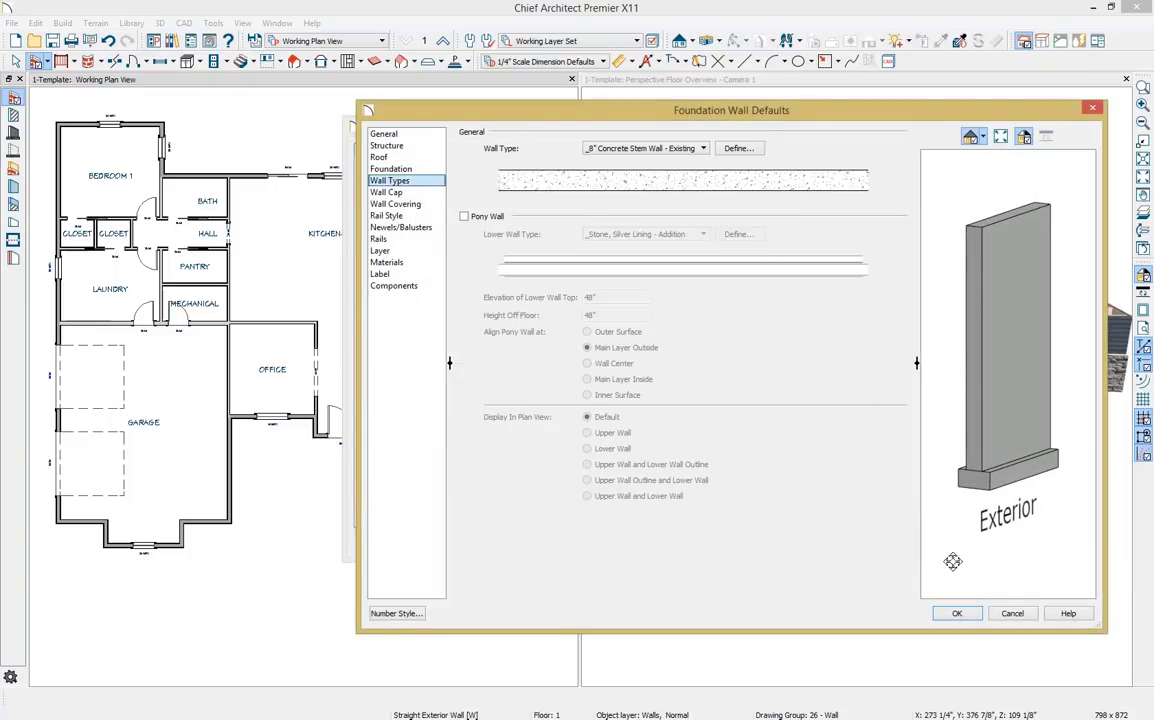
{"action": "left_click", "coordinate": [955, 612]}
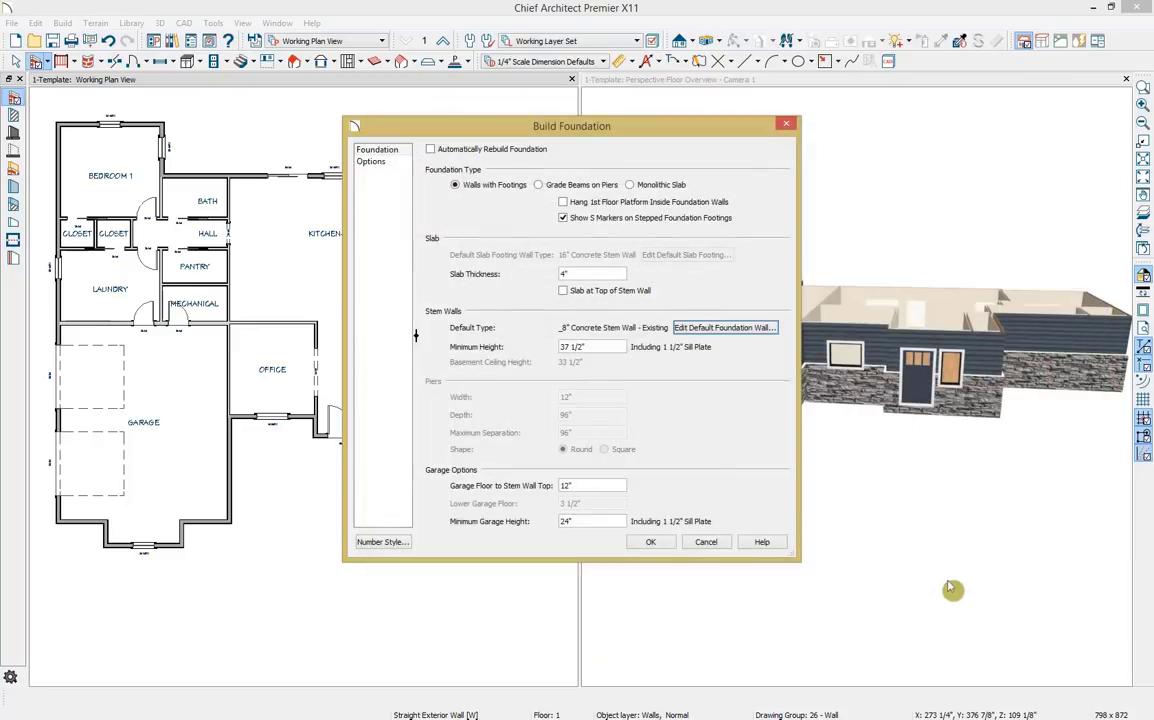
{"action": "left_click", "coordinate": [653, 542]}
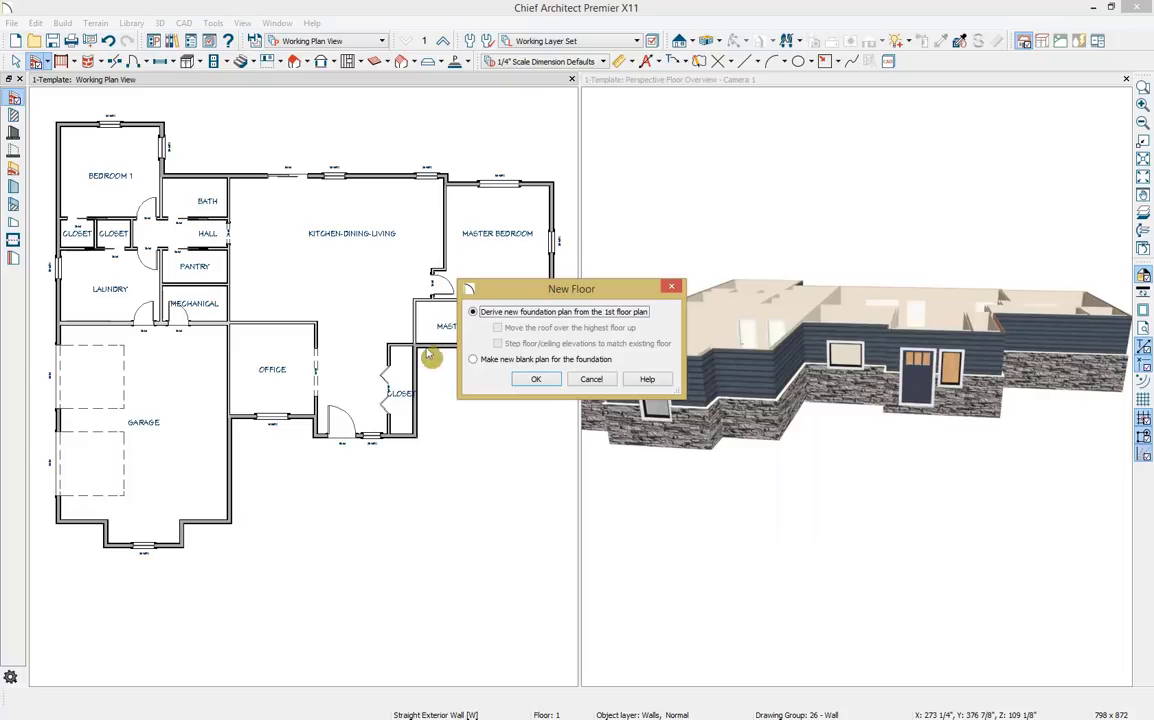
{"action": "left_click", "coordinate": [534, 380]}
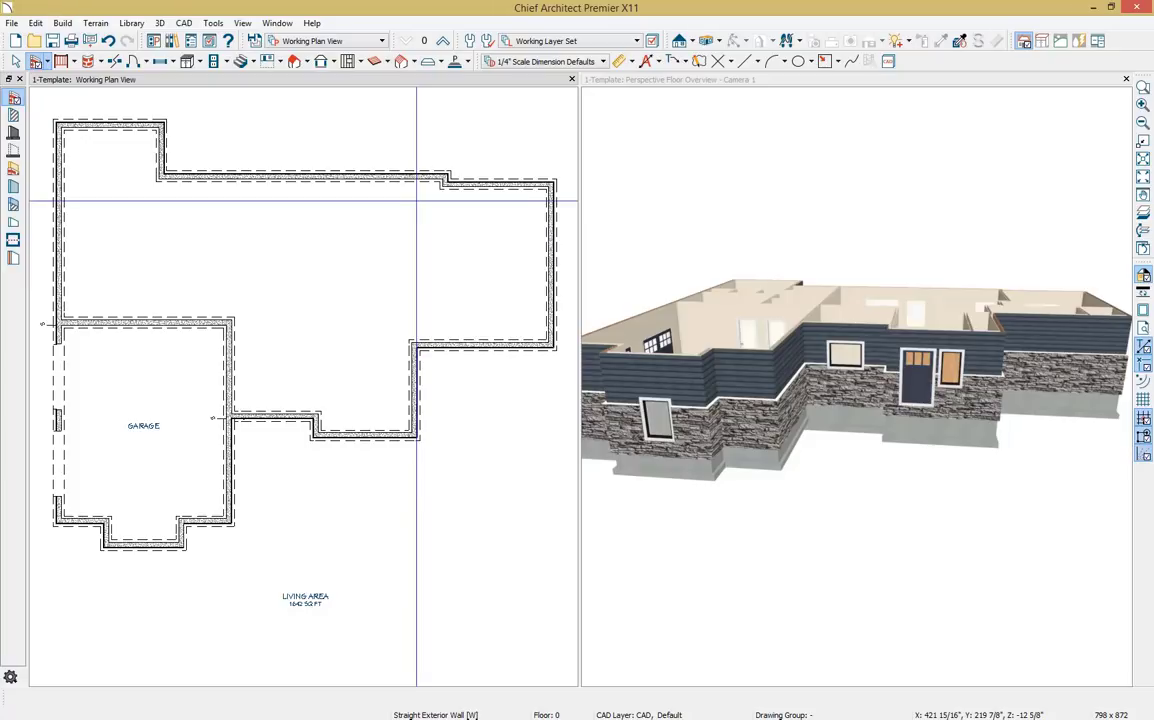
{"action": "left_click", "coordinate": [443, 42]}
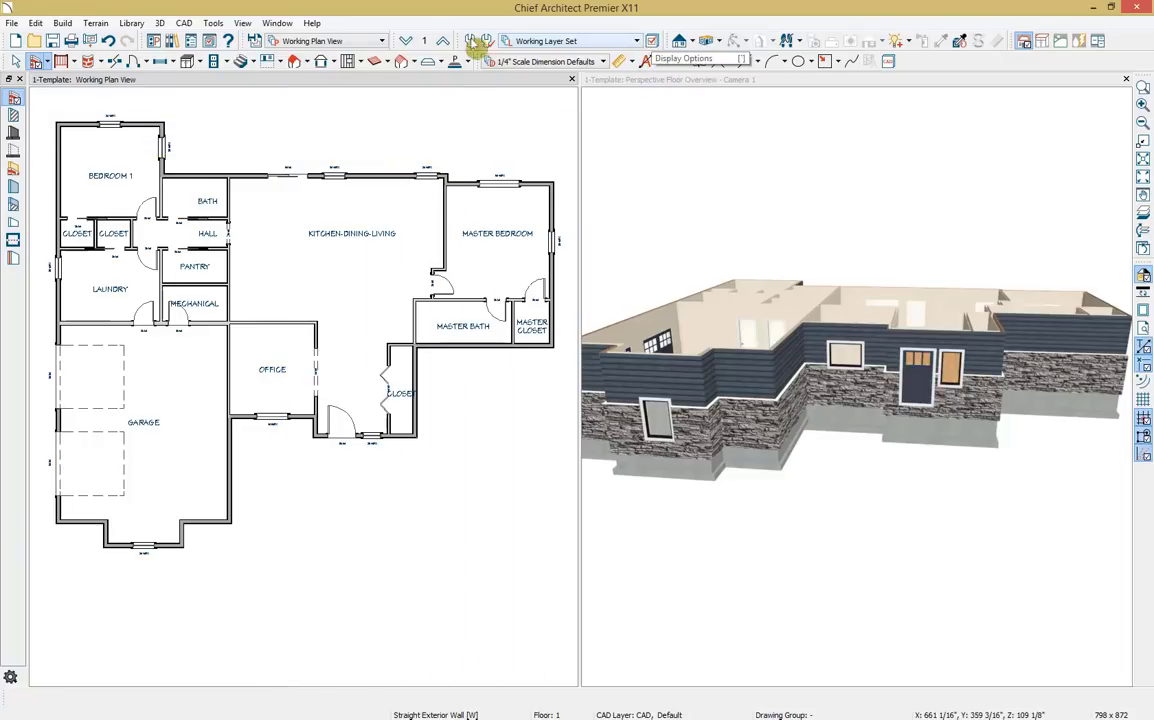
Step: Examine the Walls, Existing and Windows, Existing layers against the normal wall and window layers in the Working Layer Set's display options
{"action": "left_click", "coordinate": [213, 22]}
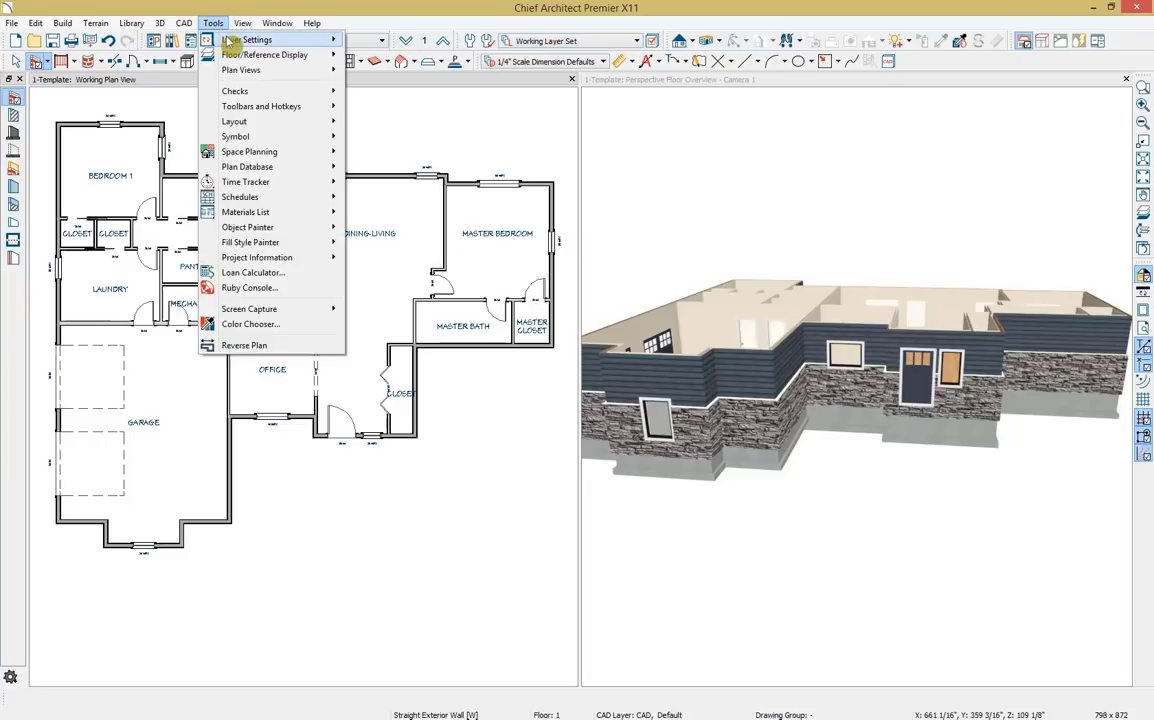
{"action": "mouse_move", "coordinate": [229, 40]}
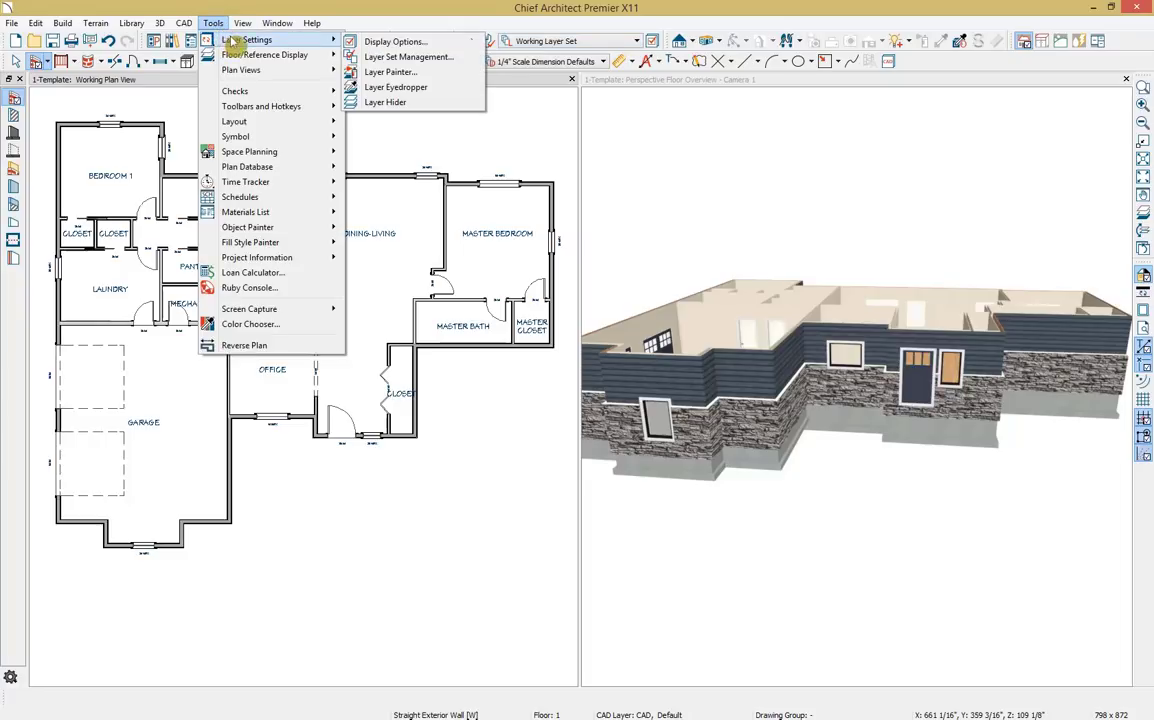
{"action": "left_click", "coordinate": [449, 45]}
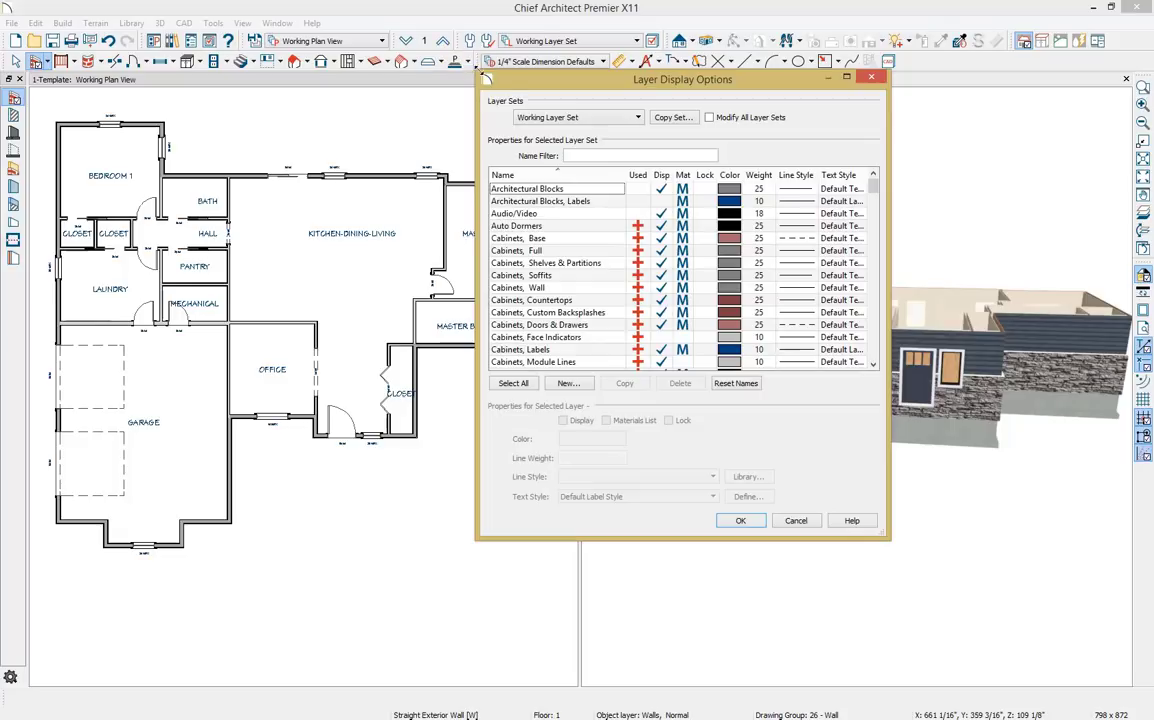
{"action": "left_click_drag", "start_coordinate": [873, 187], "coordinate": [876, 355]}
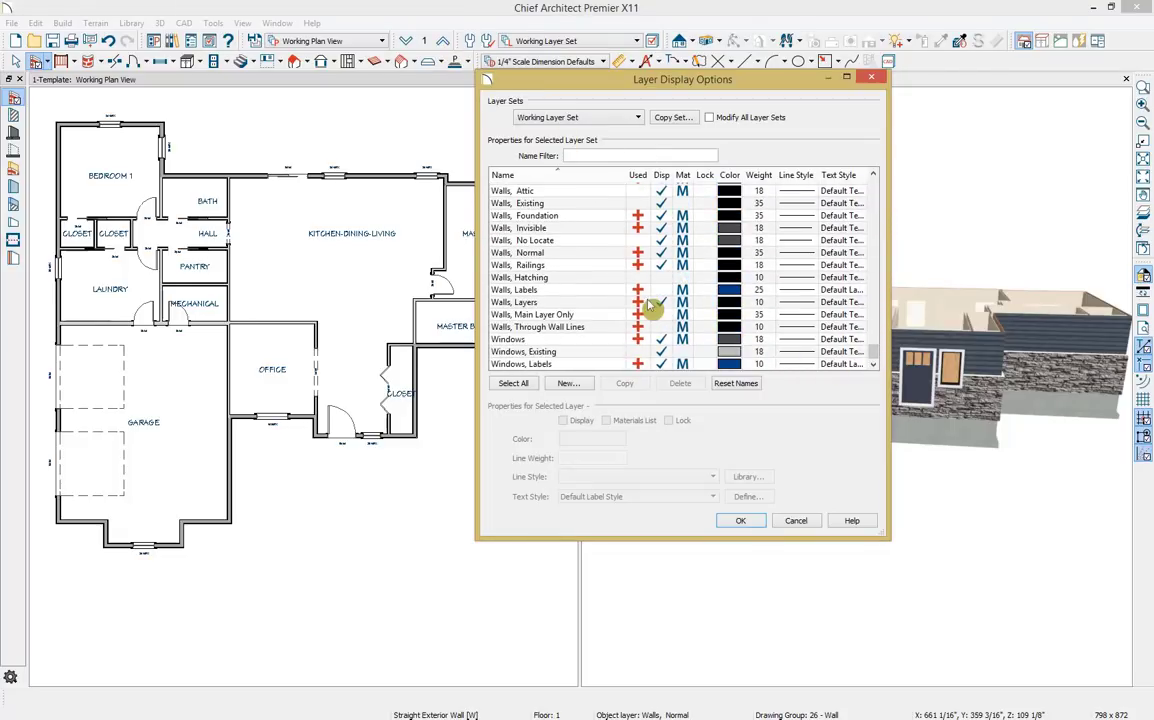
{"action": "left_click", "coordinate": [582, 253]}
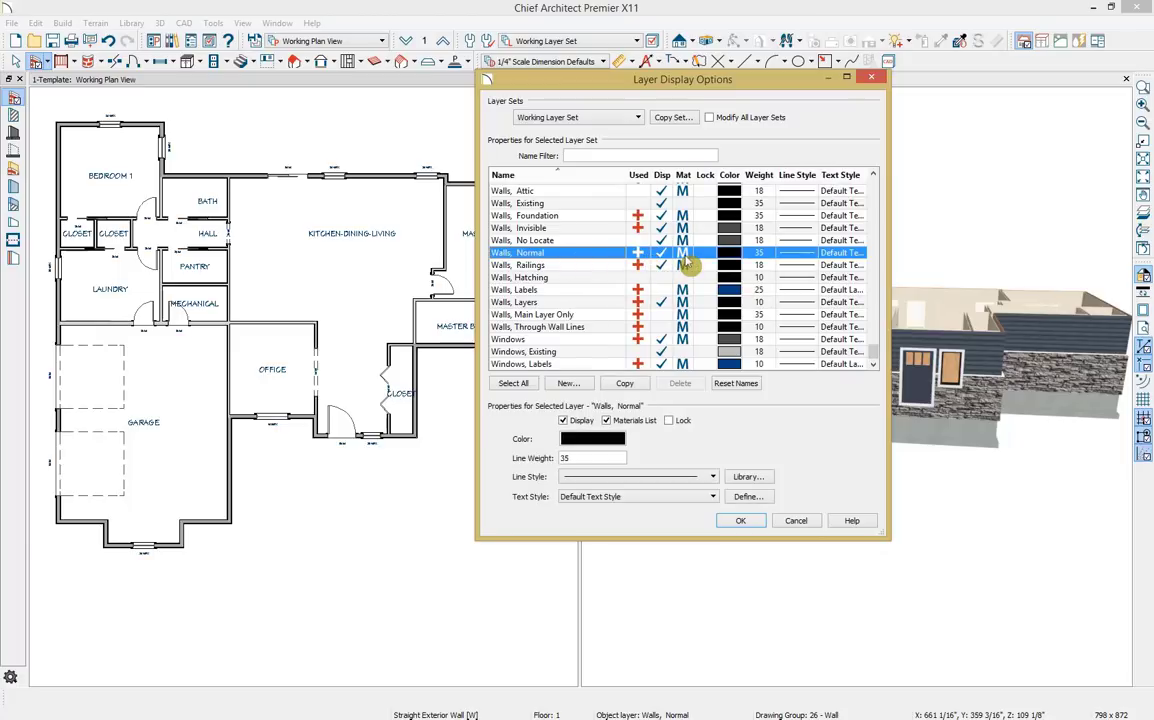
{"action": "left_click", "coordinate": [574, 204]}
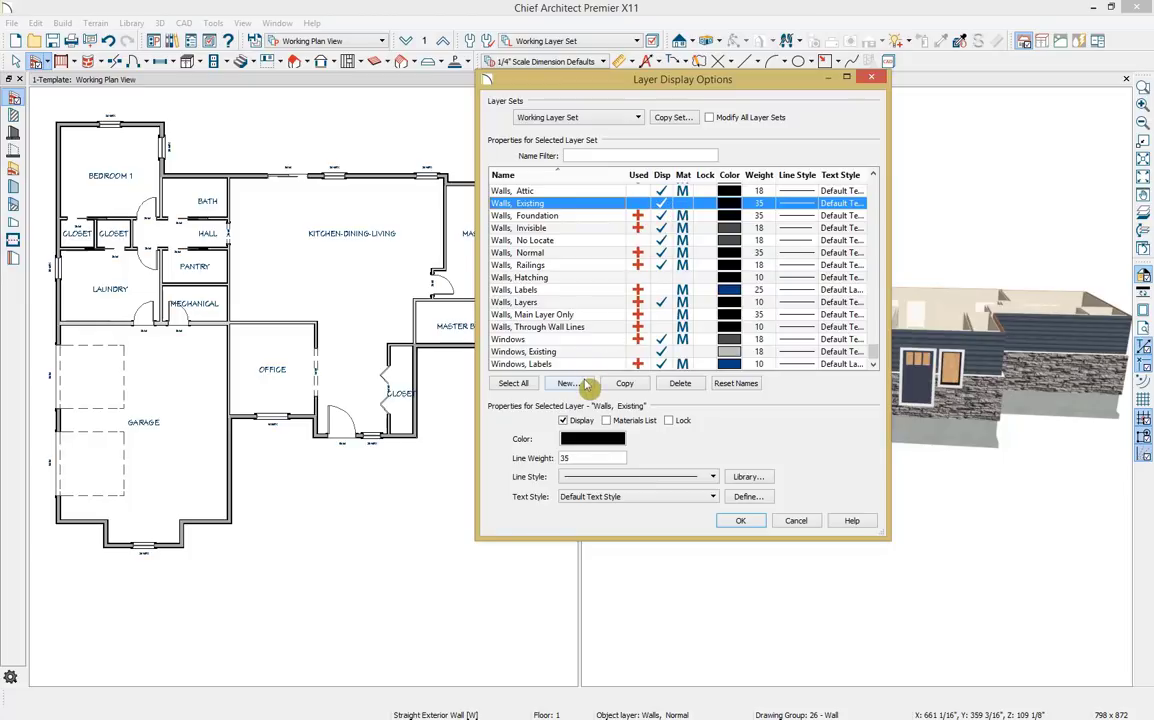
{"action": "left_click", "coordinate": [570, 384]}
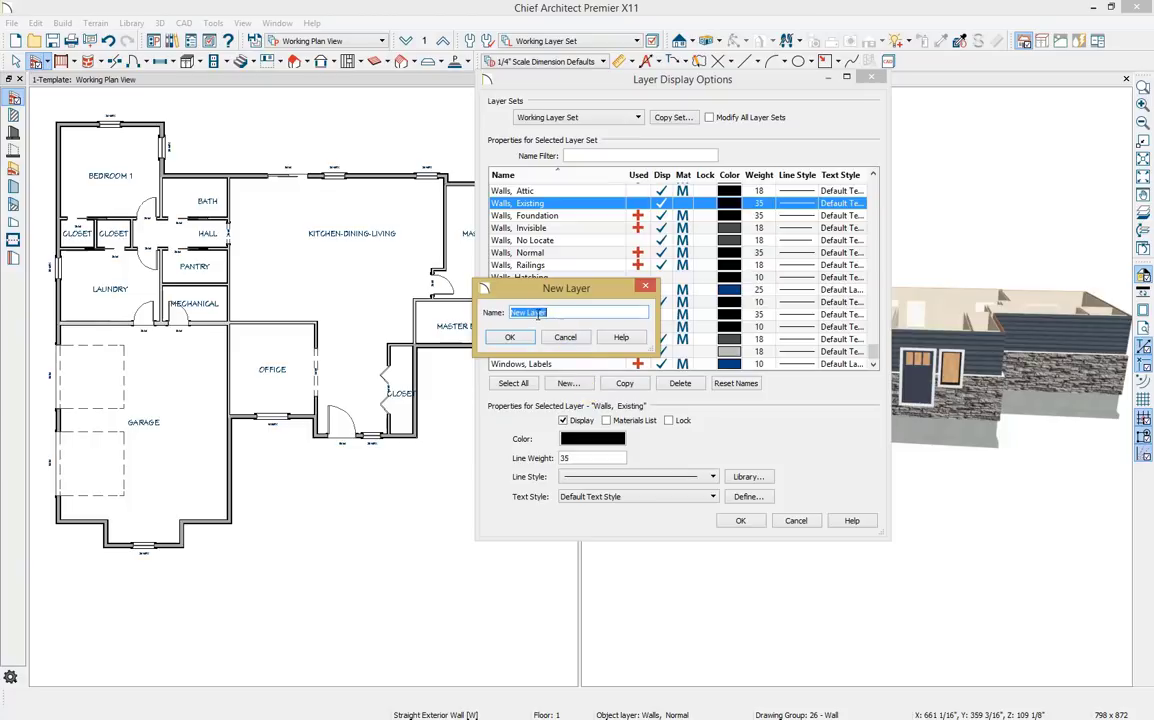
{"action": "left_click", "coordinate": [566, 339]}
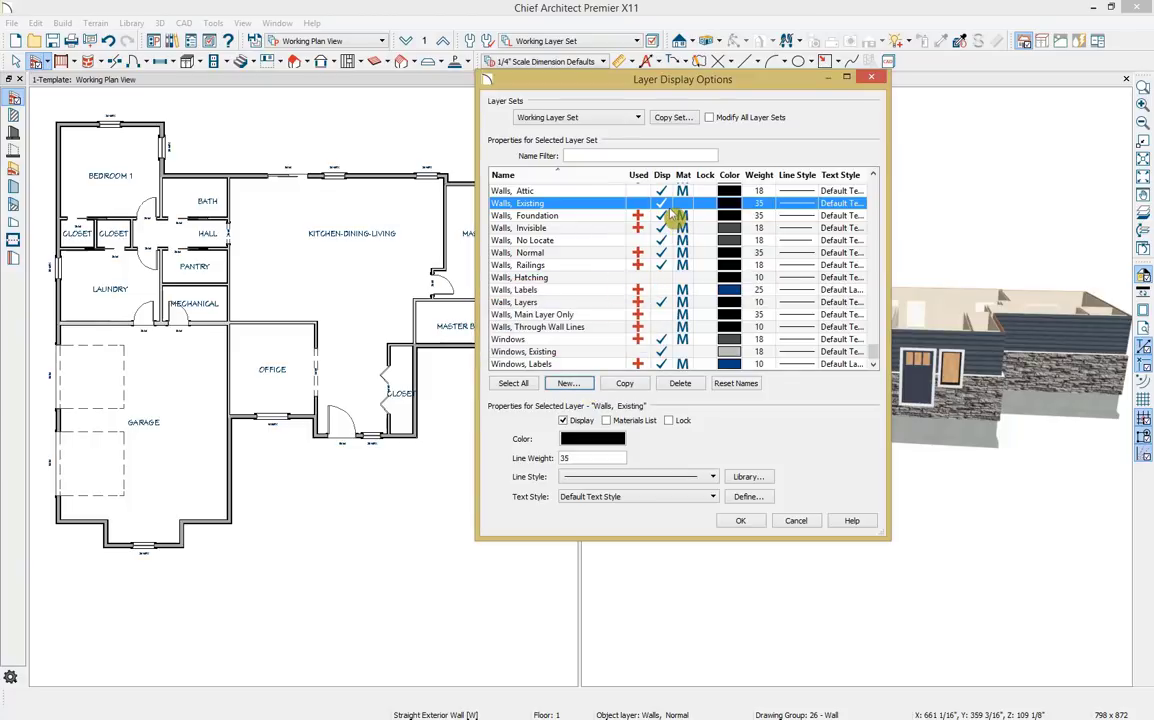
{"action": "left_click", "coordinate": [661, 203]}
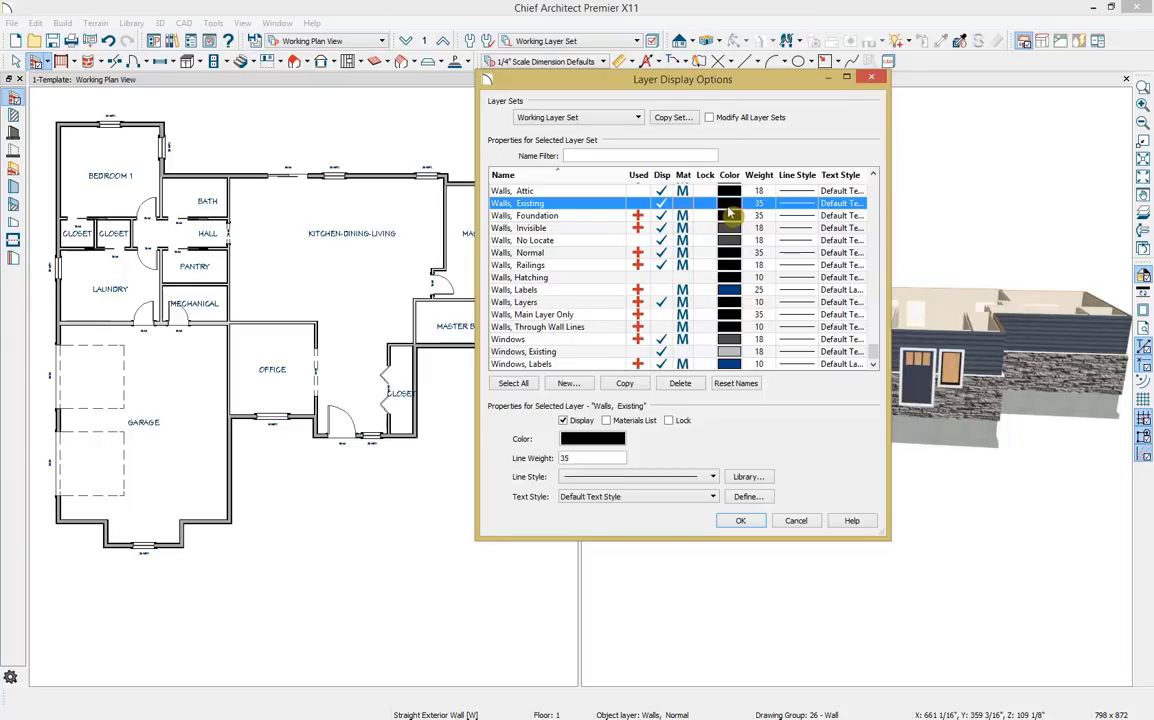
{"action": "left_click", "coordinate": [578, 341]}
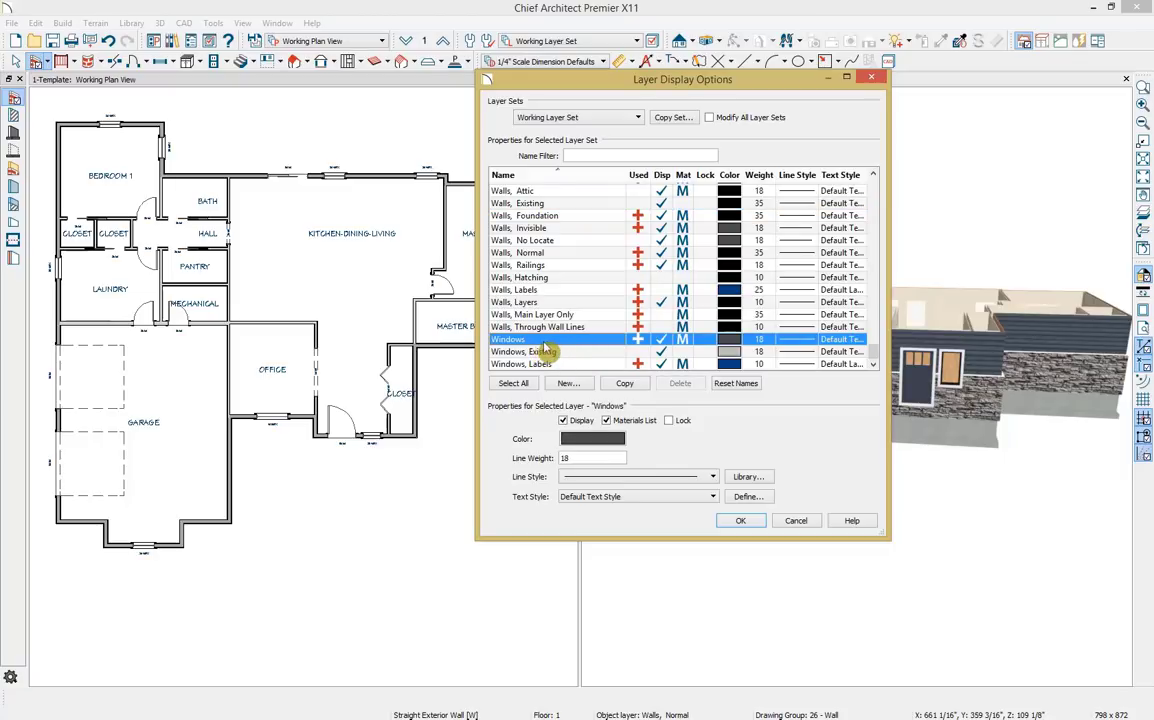
{"action": "left_click", "coordinate": [562, 353]}
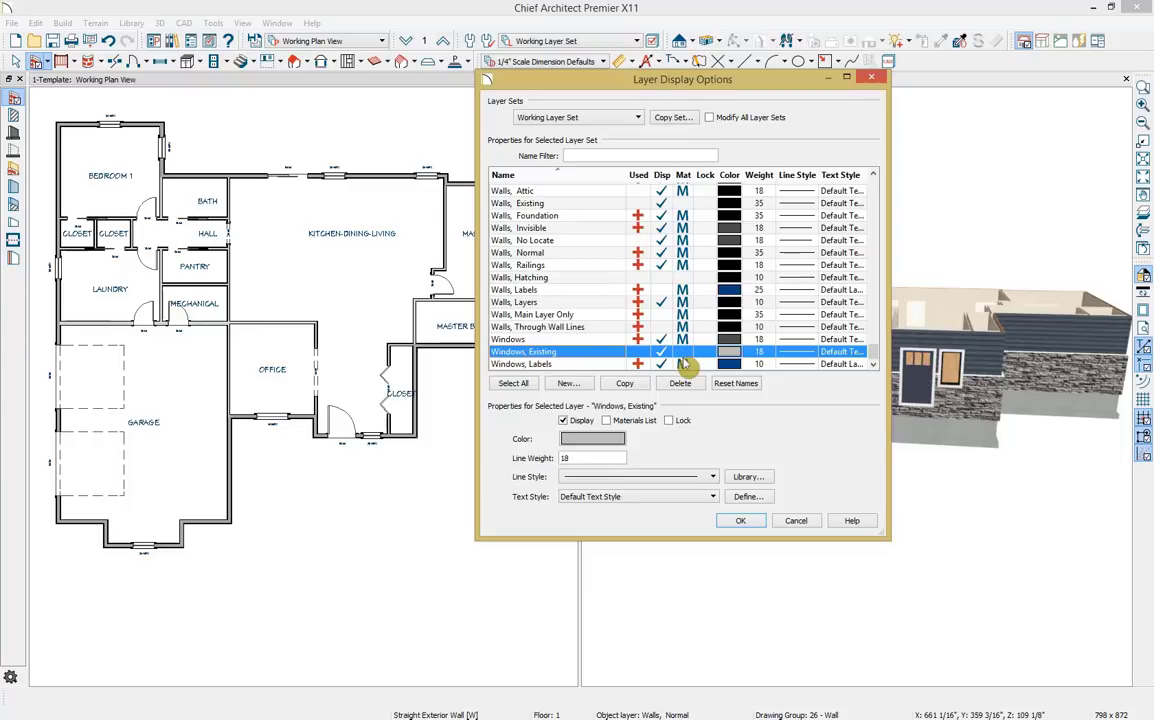
{"action": "left_click", "coordinate": [796, 520]}
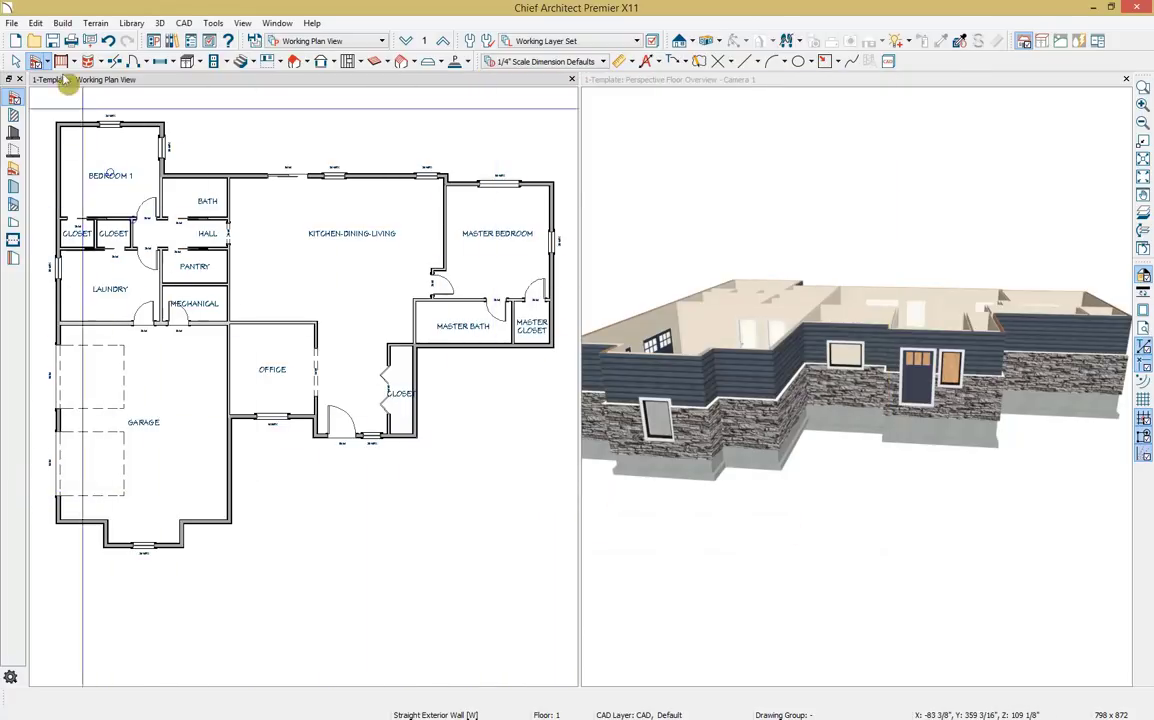
Step: Select all walls on floor 1 and assign them to the Walls, Existing layer
{"action": "left_click", "coordinate": [35, 62]}
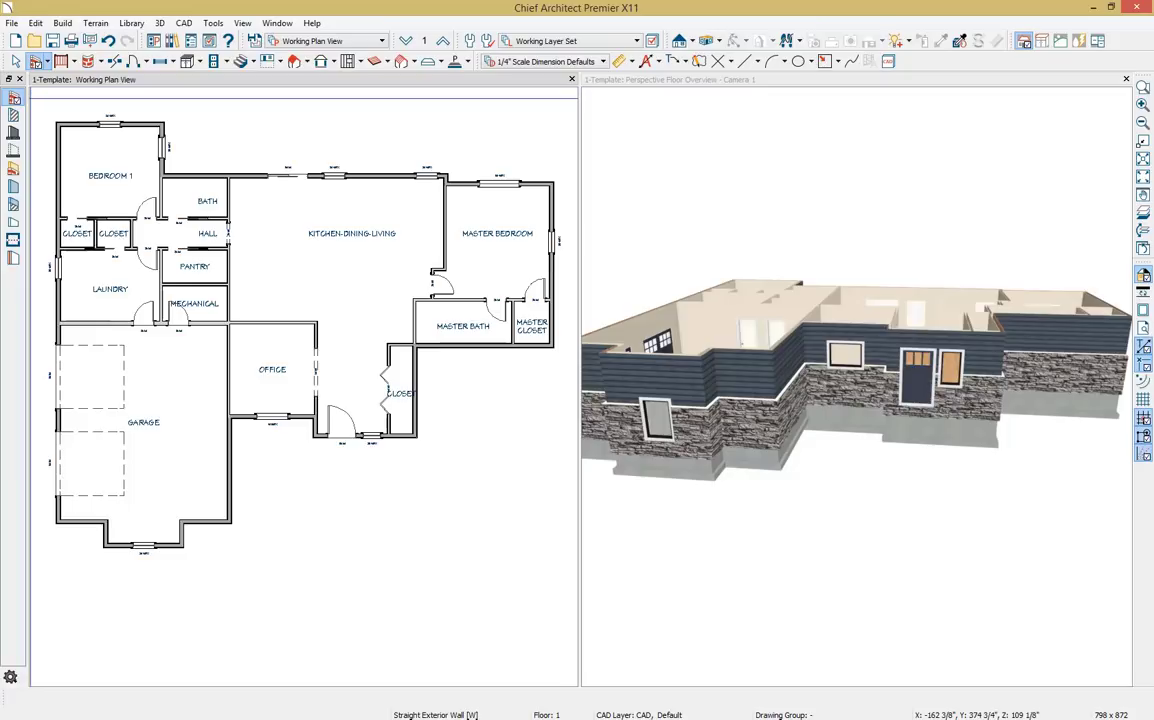
{"action": "left_click_drag", "start_coordinate": [44, 108], "coordinate": [560, 585]}
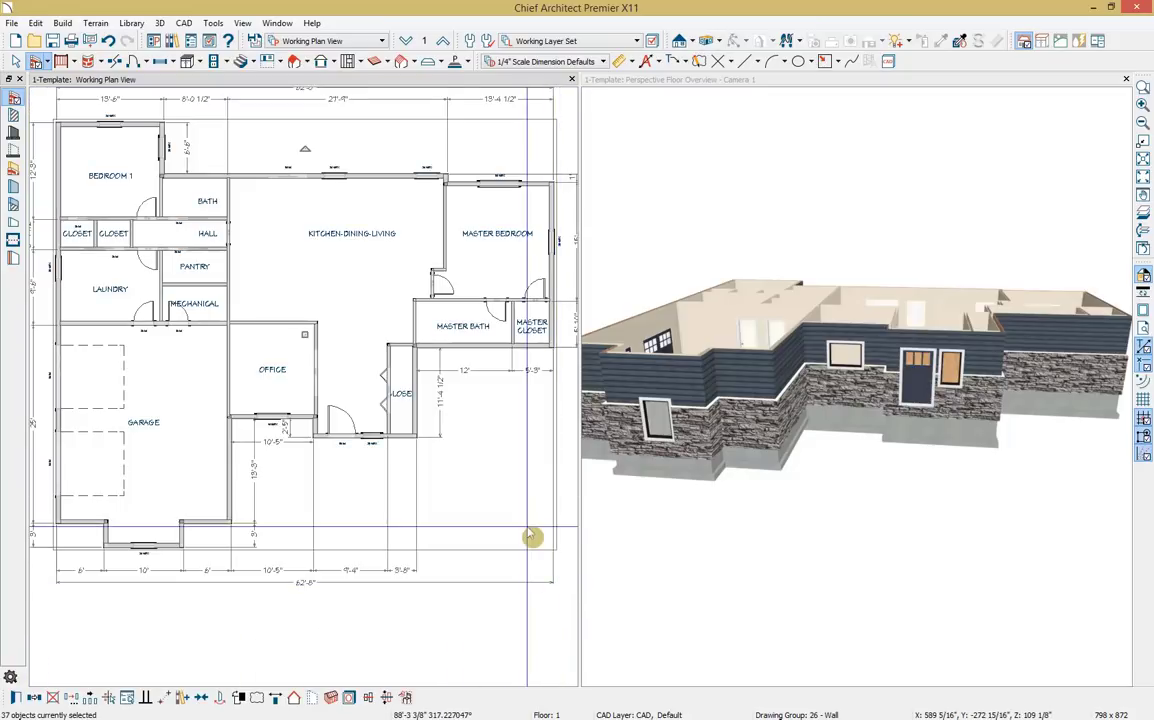
{"action": "left_click", "coordinate": [15, 698]}
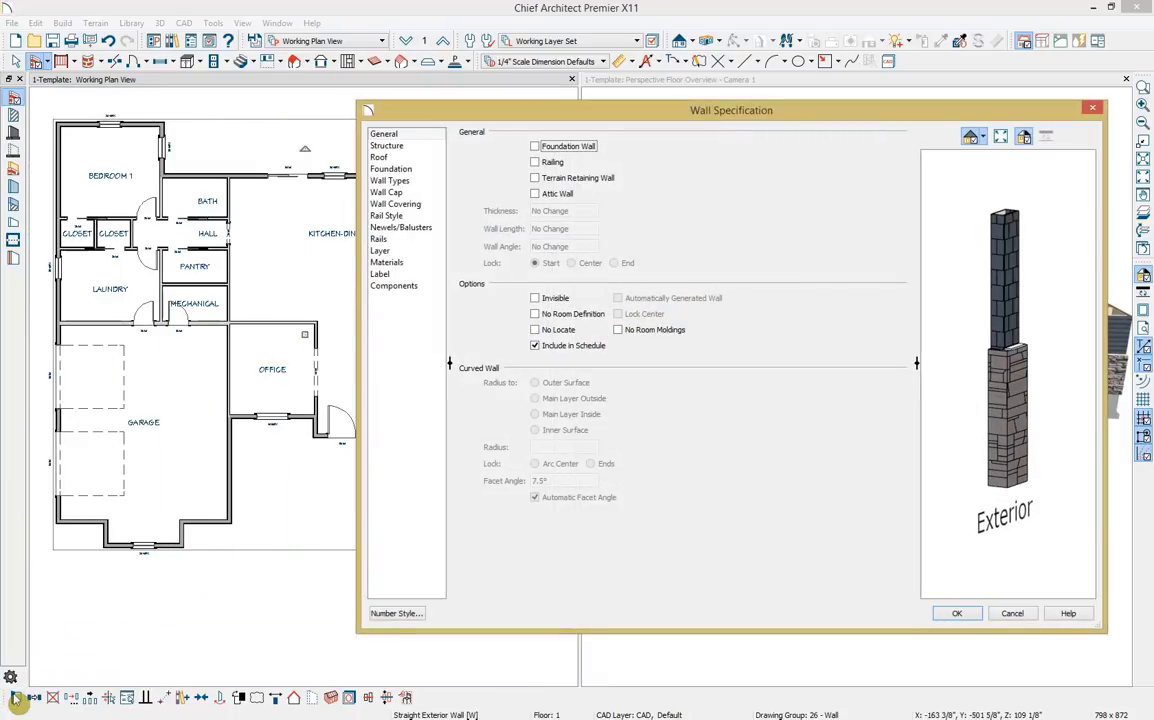
{"action": "left_click", "coordinate": [383, 252]}
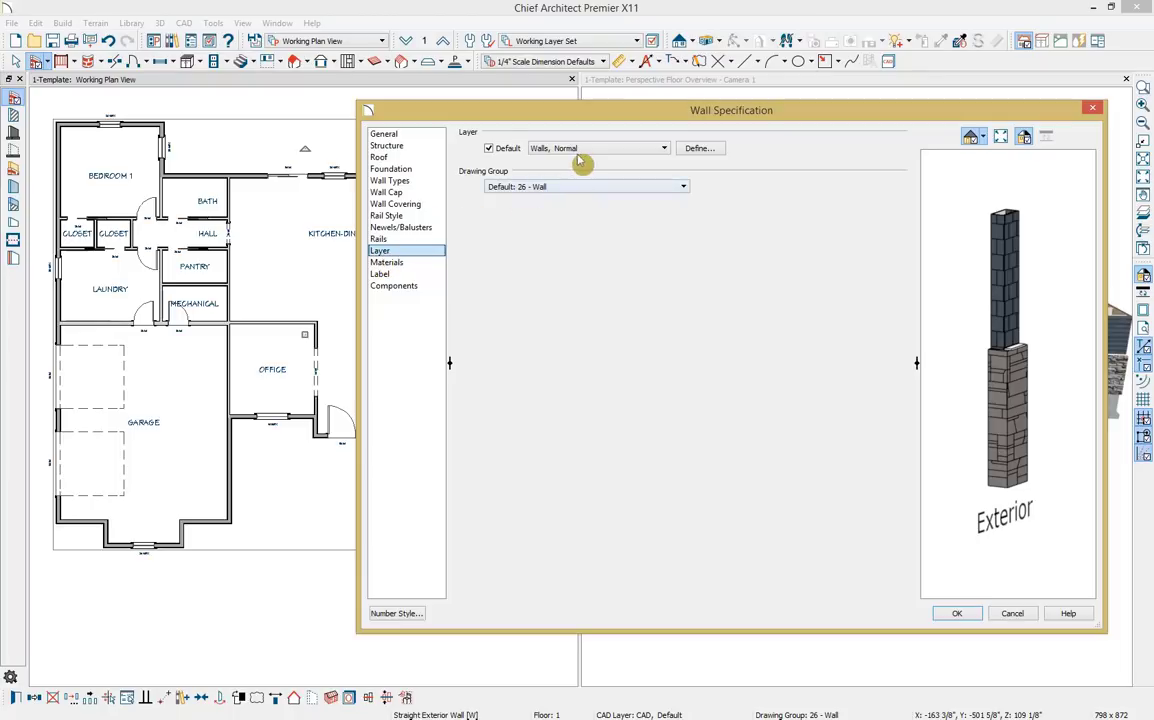
{"action": "left_click", "coordinate": [607, 150]}
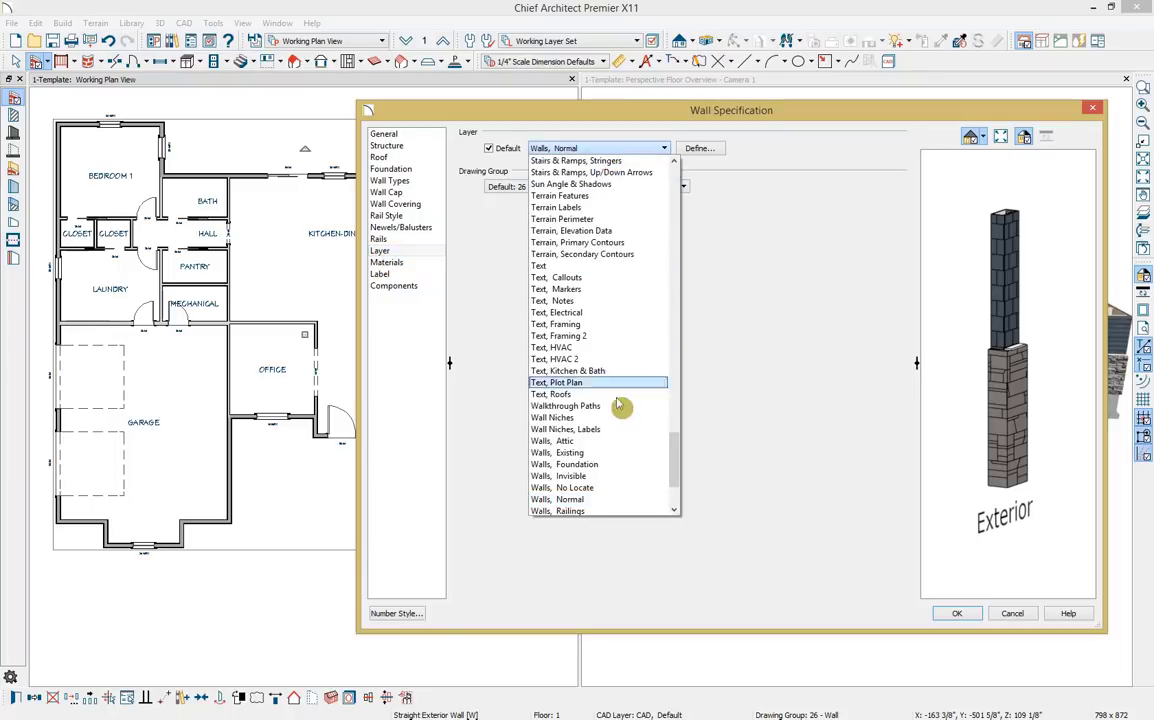
{"action": "scroll", "coordinate": [620, 400], "scroll_direction": "down", "scroll_amount": 2}
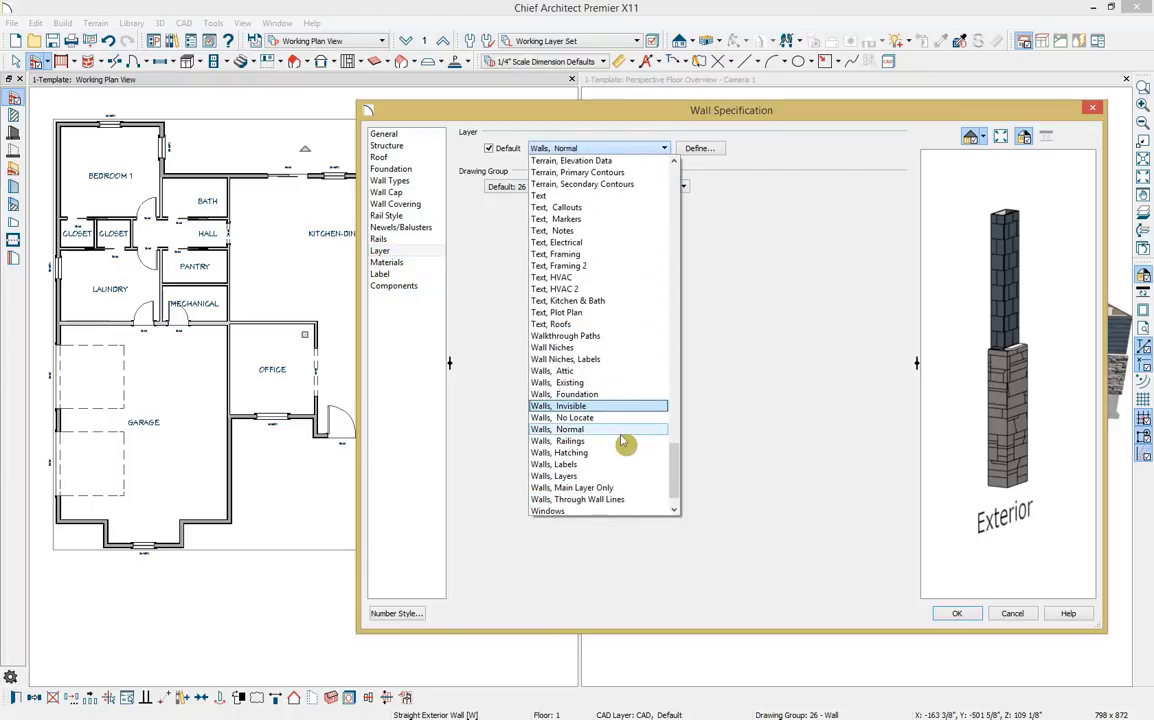
{"action": "left_click", "coordinate": [603, 383]}
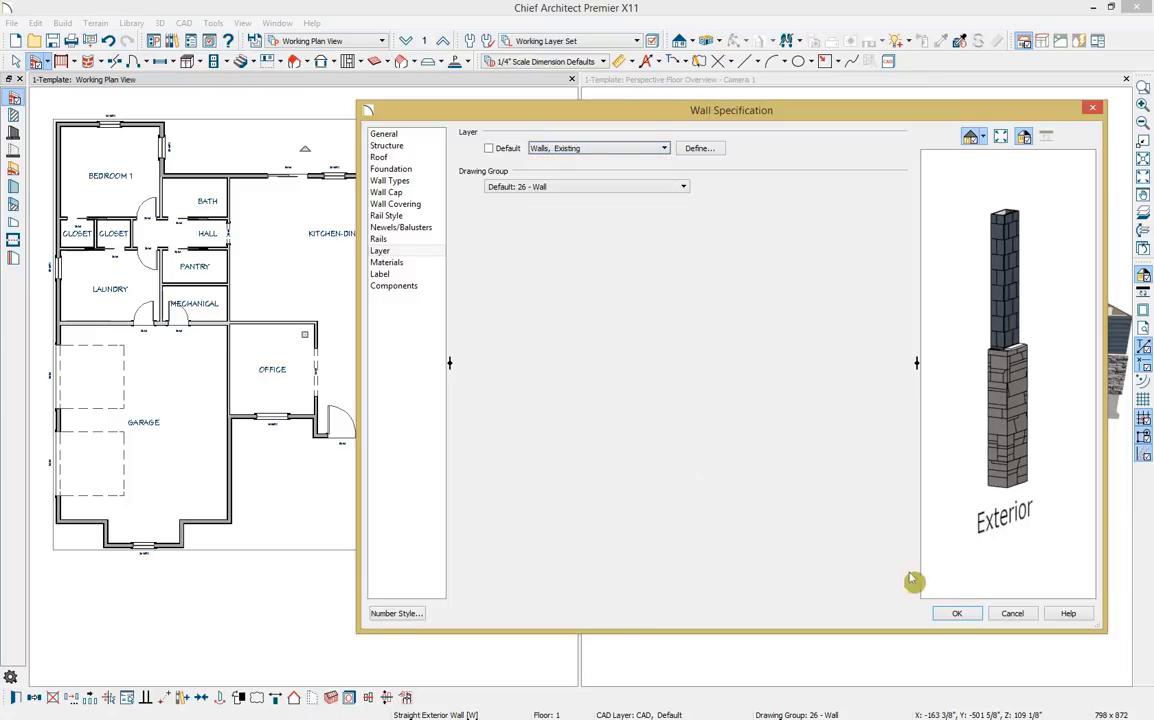
{"action": "left_click", "coordinate": [956, 614]}
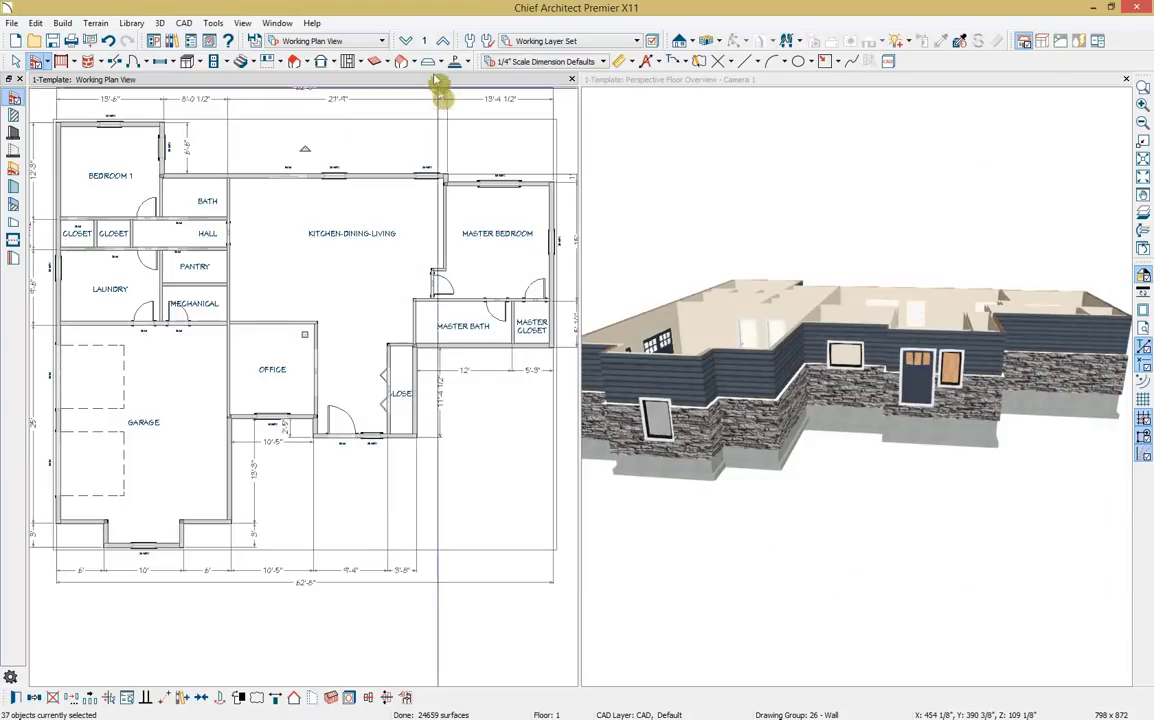
Step: Select all foundation walls on floor 0, assign them to the Walls, Existing layer, and return to floor 1
{"action": "left_click", "coordinate": [409, 42]}
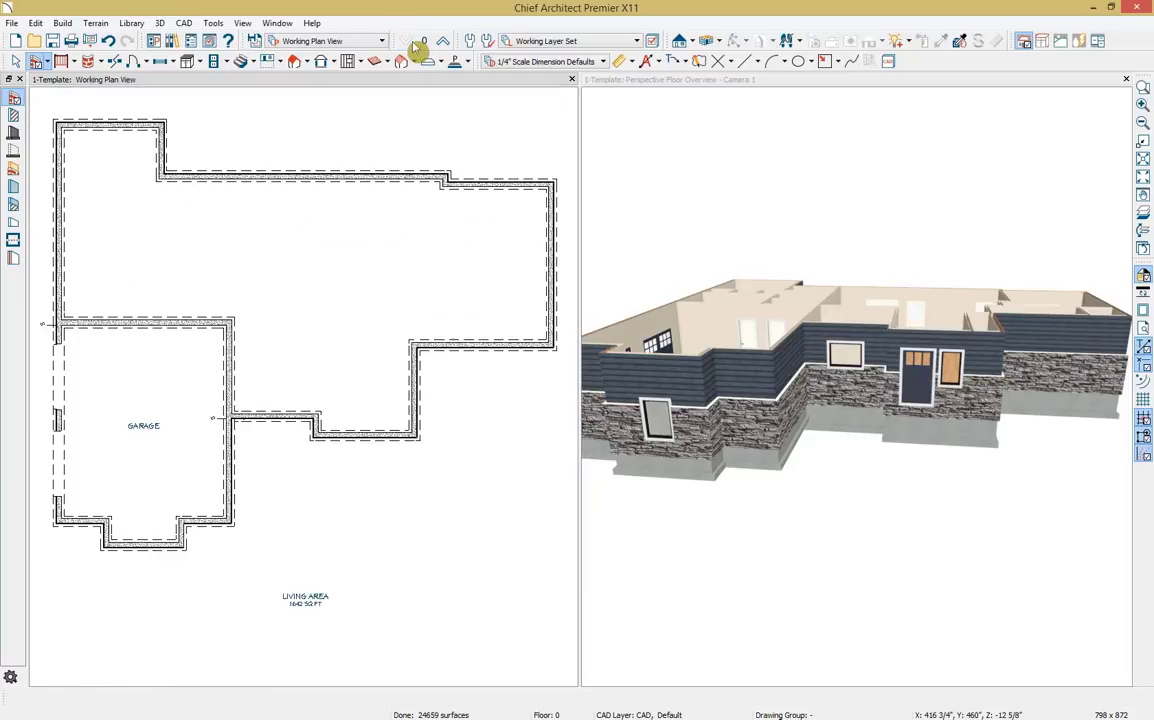
{"action": "left_click", "coordinate": [36, 62]}
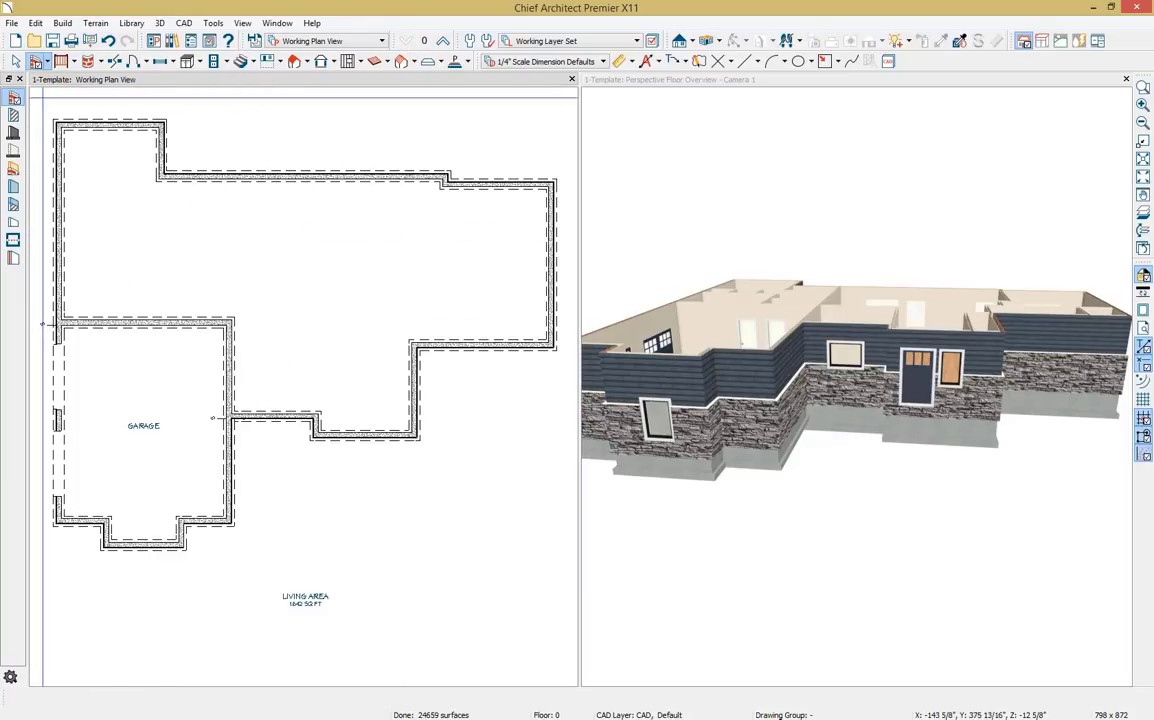
{"action": "left_click_drag", "start_coordinate": [47, 113], "coordinate": [555, 552]}
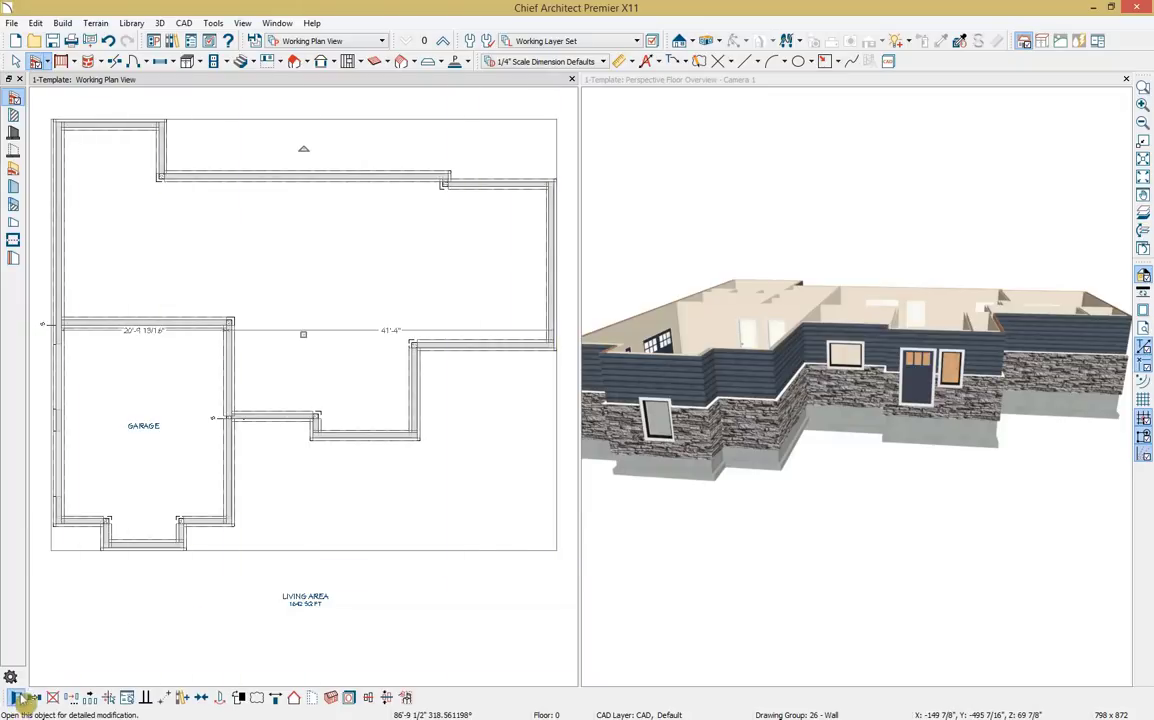
{"action": "left_click", "coordinate": [15, 697]}
{"action": "left_click", "coordinate": [380, 251]}
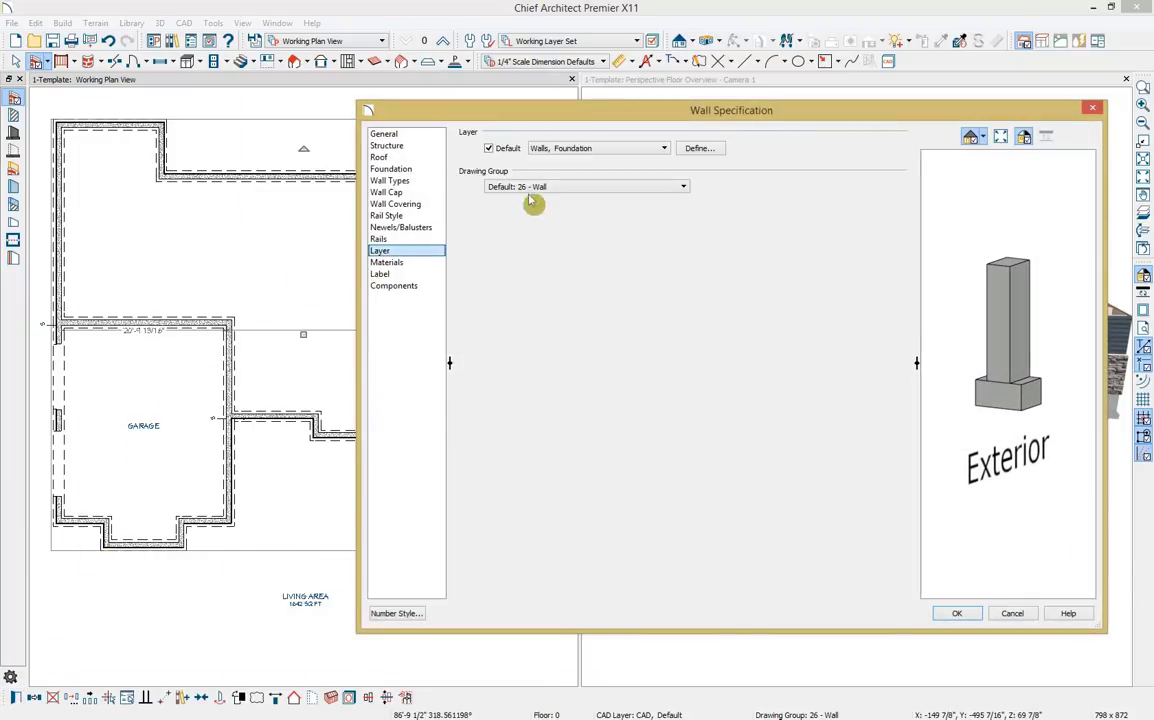
{"action": "left_click", "coordinate": [575, 148]}
{"action": "left_click", "coordinate": [588, 488]}
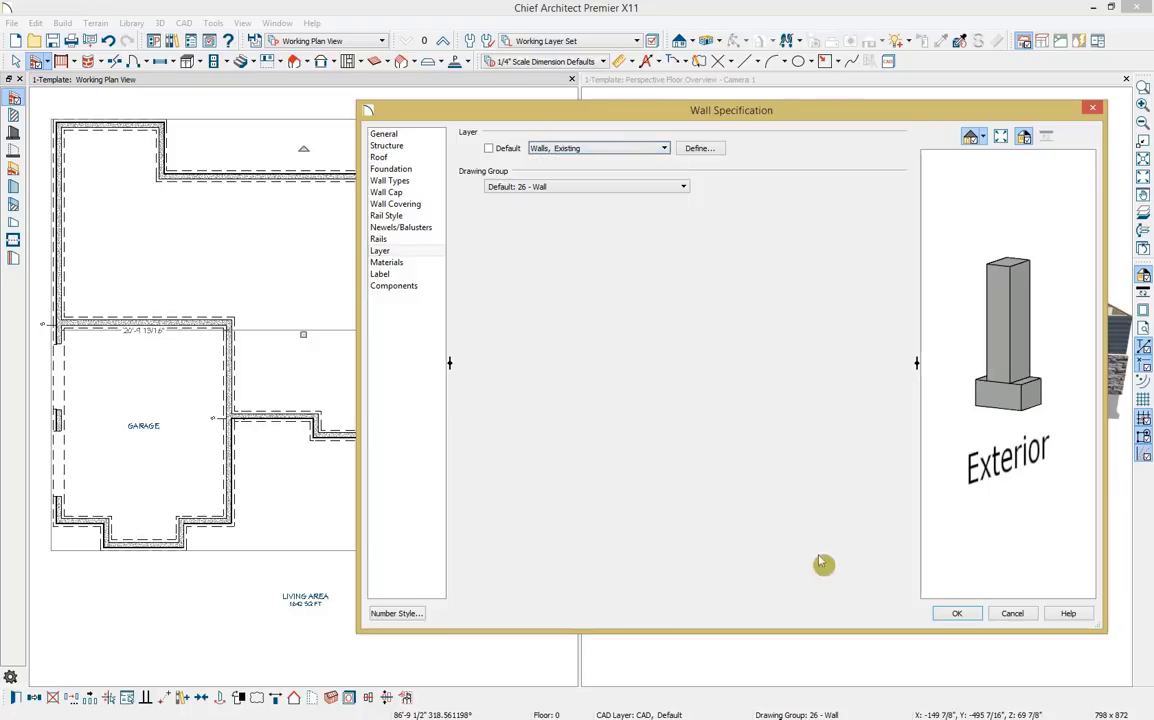
{"action": "left_click", "coordinate": [957, 613]}
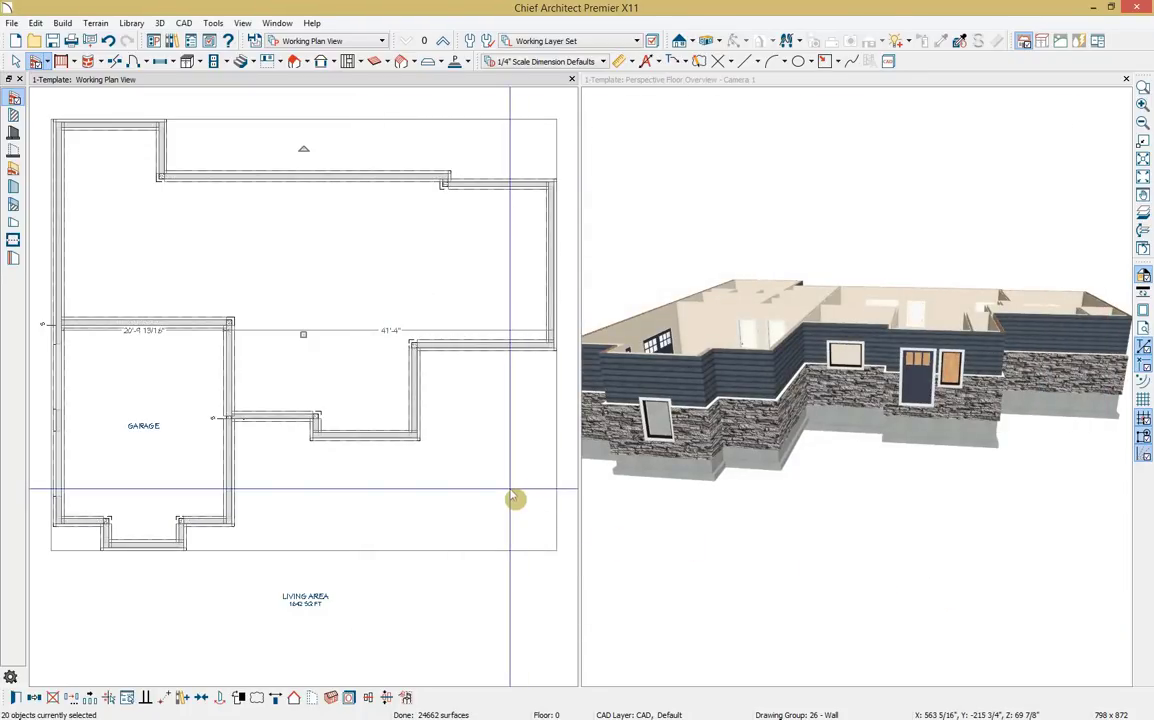
{"action": "left_click", "coordinate": [443, 41]}
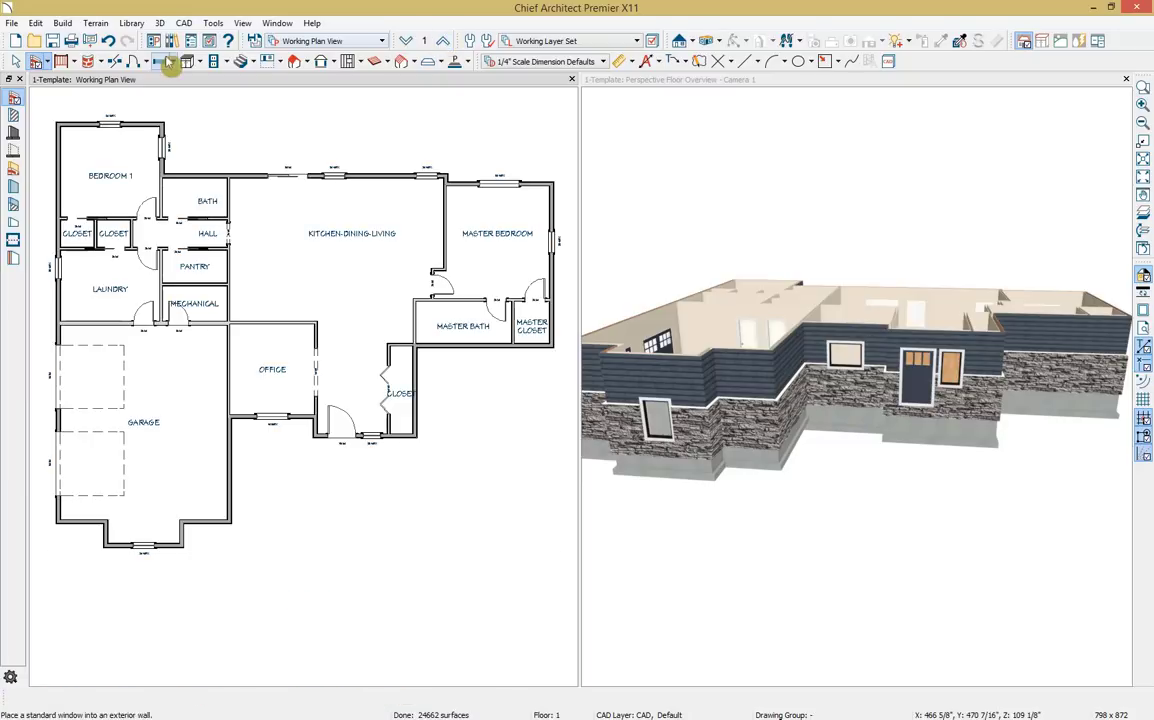
Step: Select all doors on floor 1 and set their layer to Doors, Existing
{"action": "left_click", "coordinate": [134, 61]}
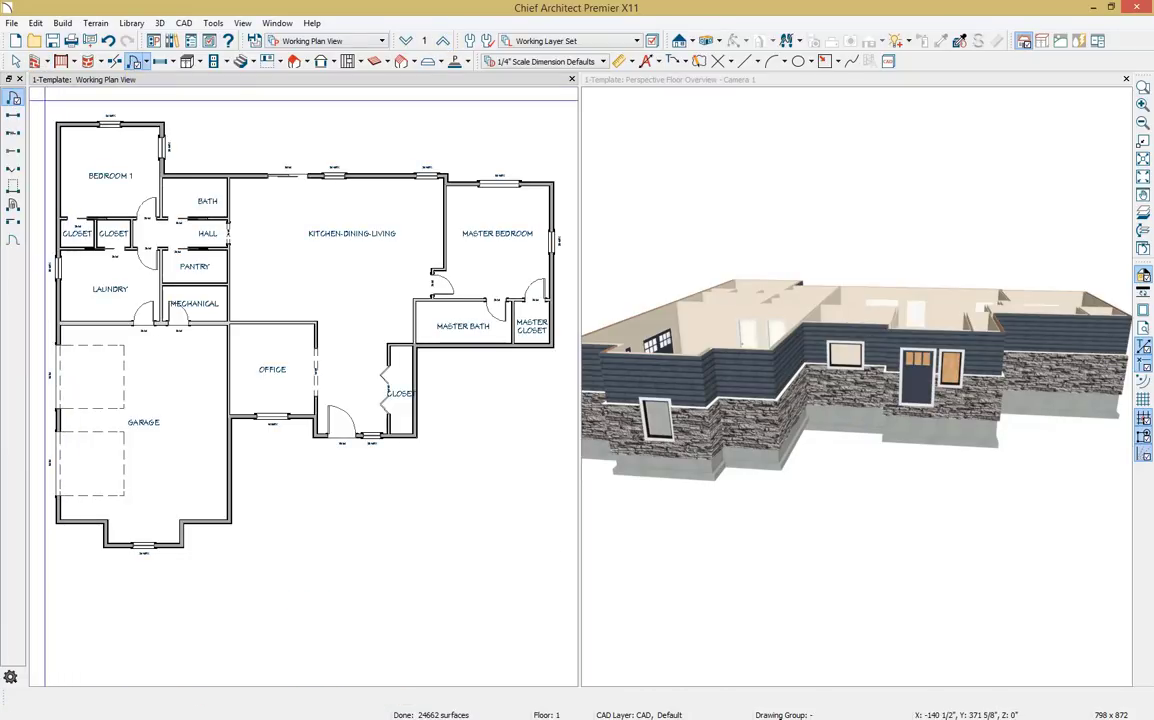
{"action": "left_click_drag", "start_coordinate": [44, 99], "coordinate": [571, 599]}
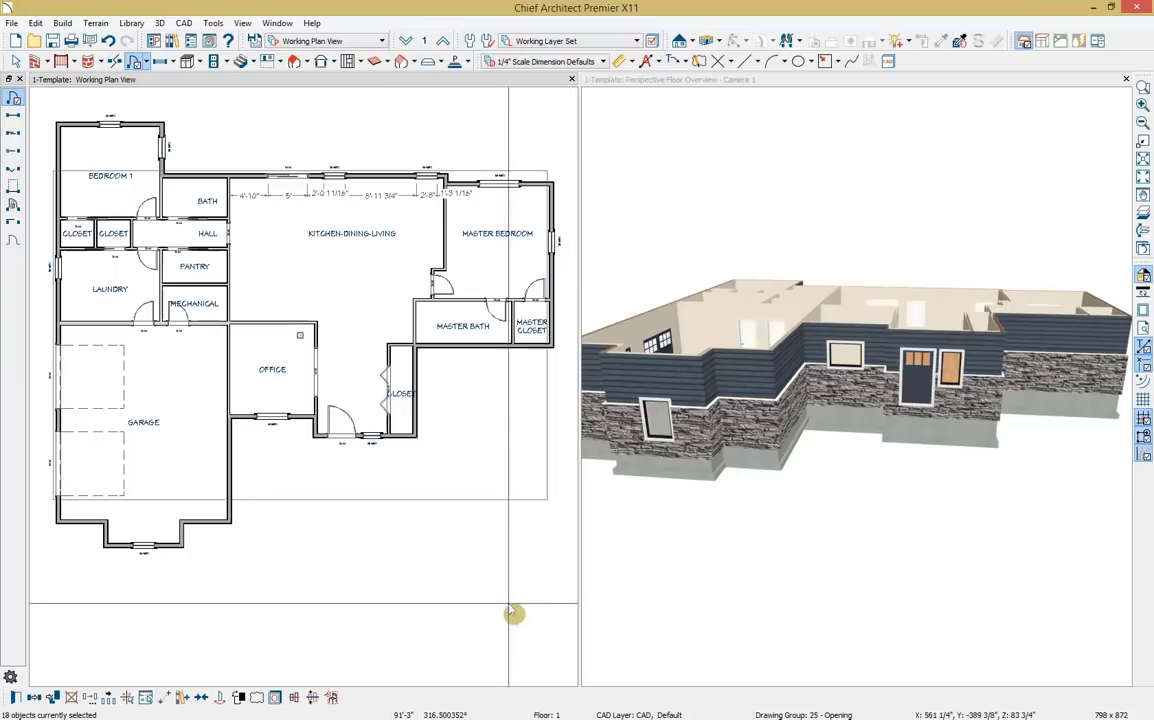
{"action": "left_click", "coordinate": [15, 698]}
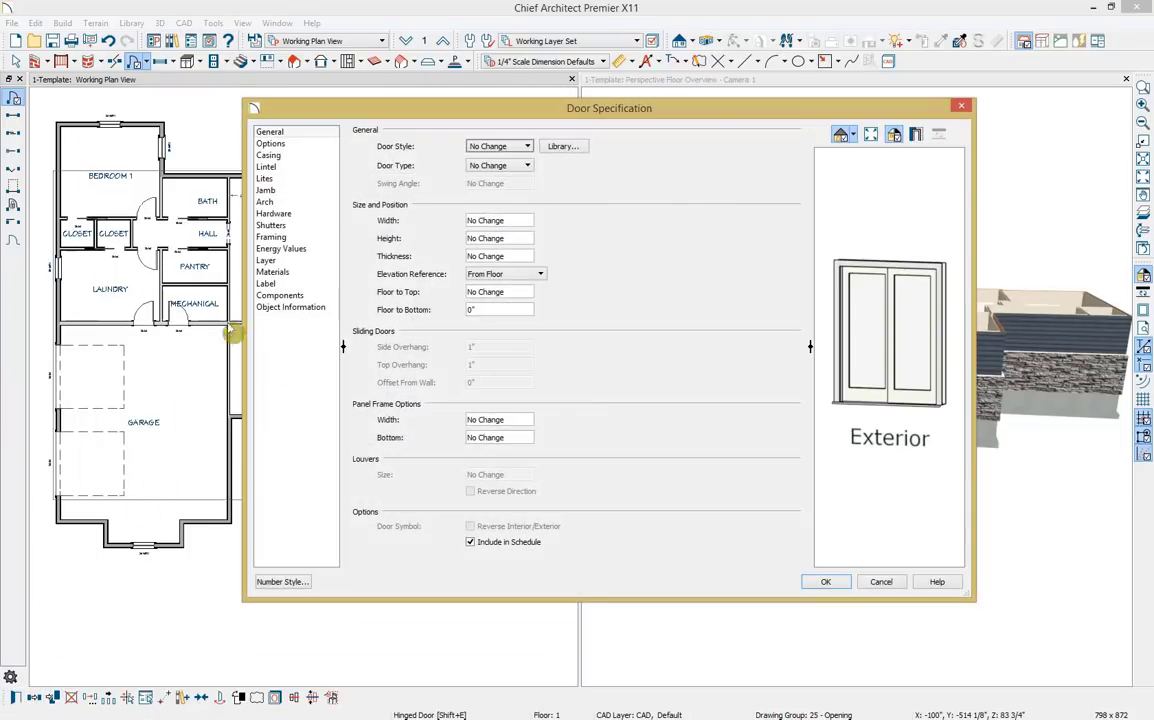
{"action": "left_click", "coordinate": [266, 261]}
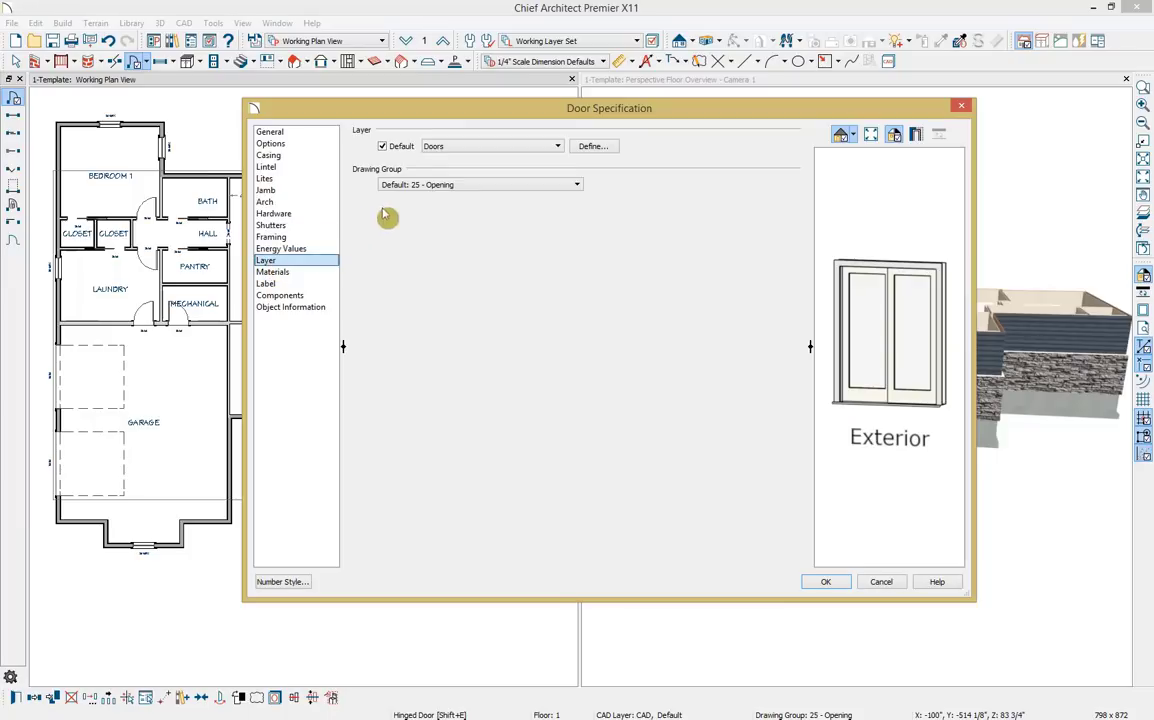
{"action": "left_click", "coordinate": [484, 150]}
{"action": "scroll", "coordinate": [505, 545], "scroll_direction": "down", "scroll_amount": 2}
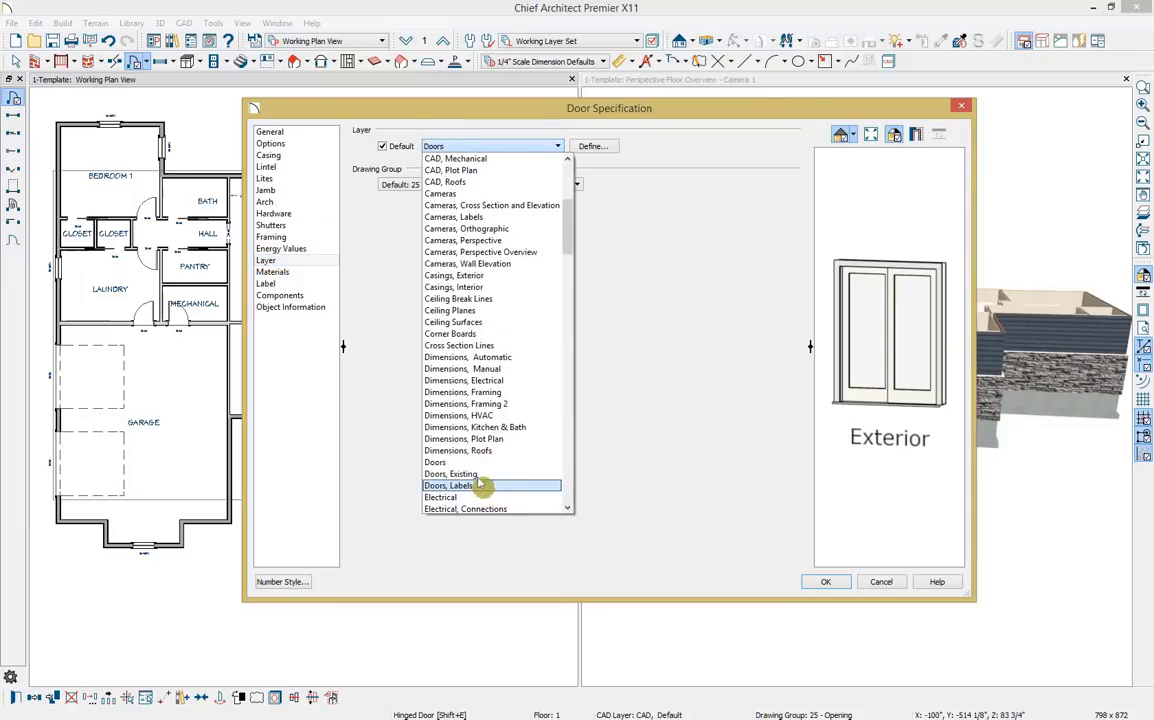
{"action": "left_click", "coordinate": [480, 485]}
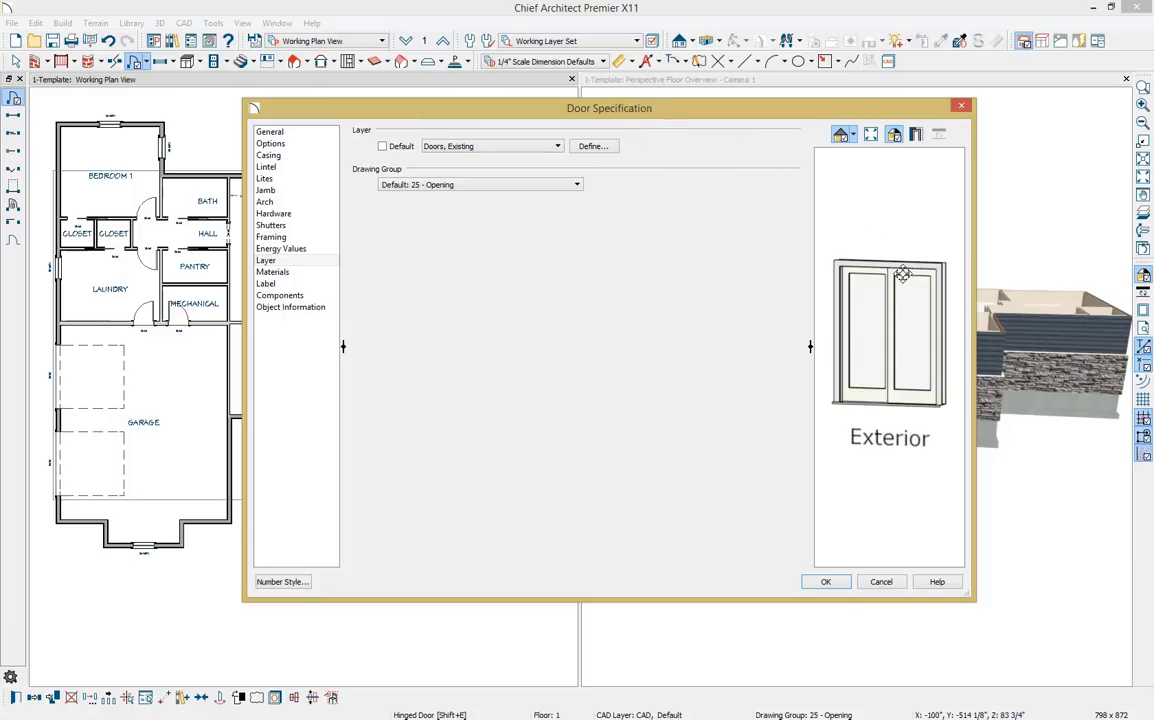
{"action": "mouse_move", "coordinate": [903, 273]}
{"action": "left_mouse_down"}
{"action": "mouse_move", "coordinate": [783, 298]}
{"action": "mouse_move", "coordinate": [901, 289]}
{"action": "left_mouse_up"}
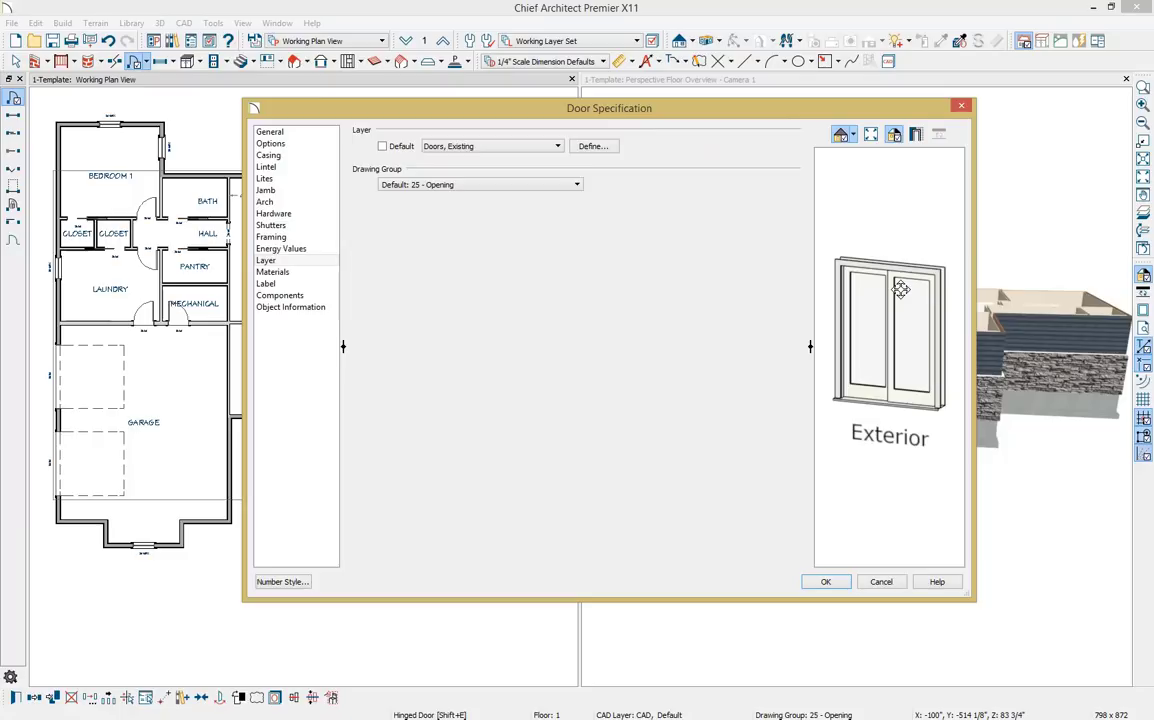
Step: Exclude the selected doors from the schedule and suppress their labels
{"action": "left_click", "coordinate": [315, 136]}
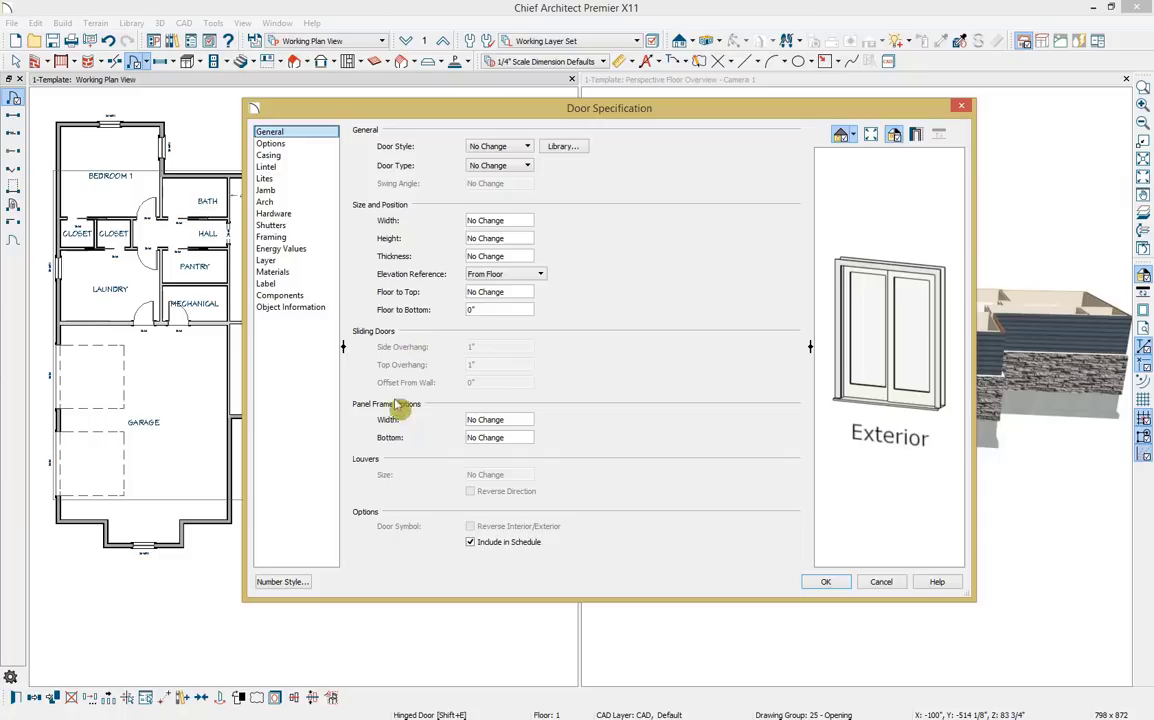
{"action": "left_click", "coordinate": [470, 542]}
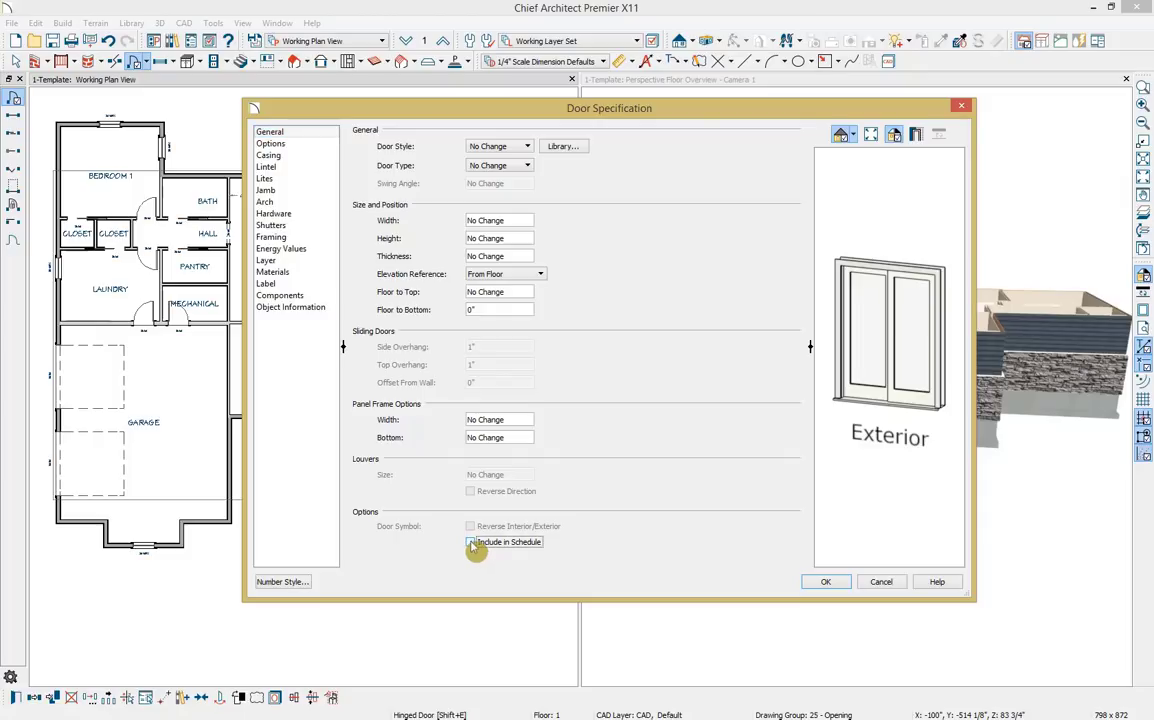
{"action": "left_click", "coordinate": [312, 156]}
{"action": "left_click", "coordinate": [312, 147]}
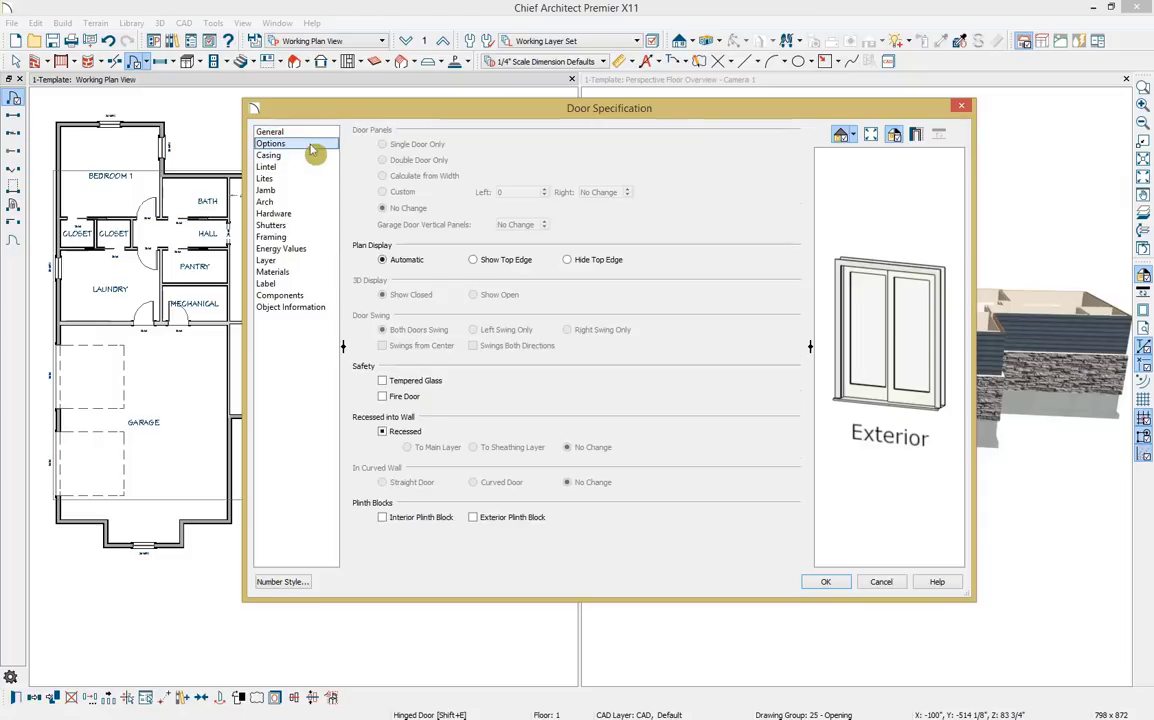
{"action": "left_click", "coordinate": [328, 158]}
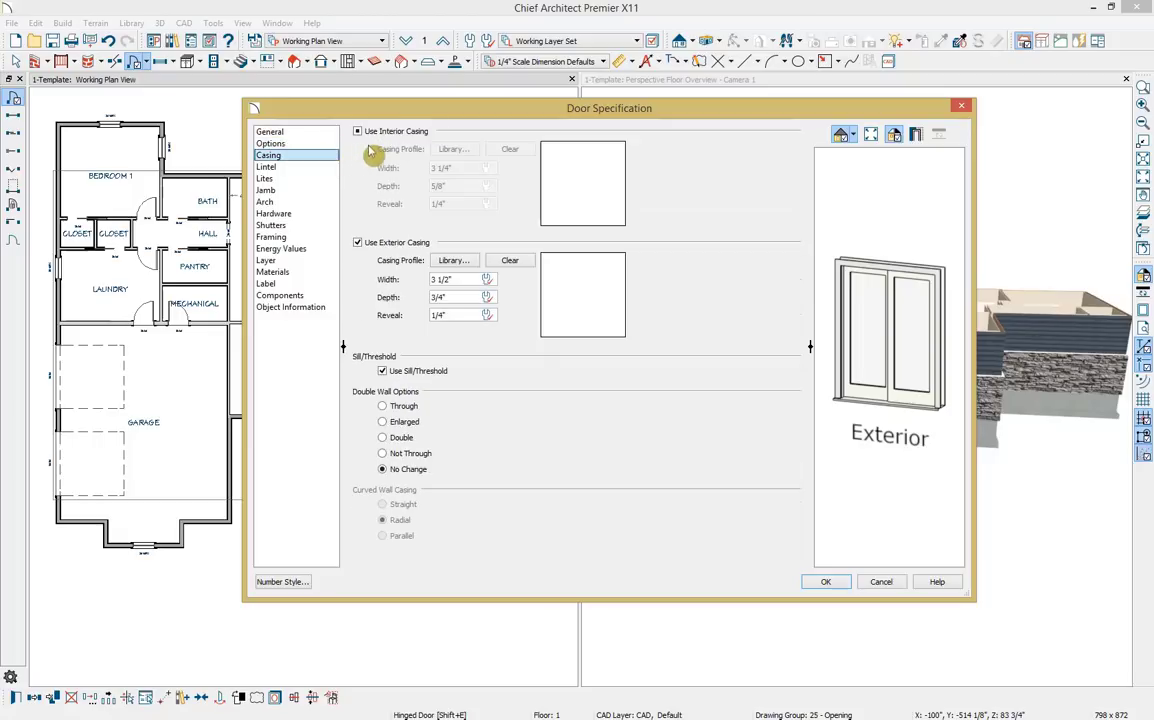
{"action": "left_click", "coordinate": [302, 169]}
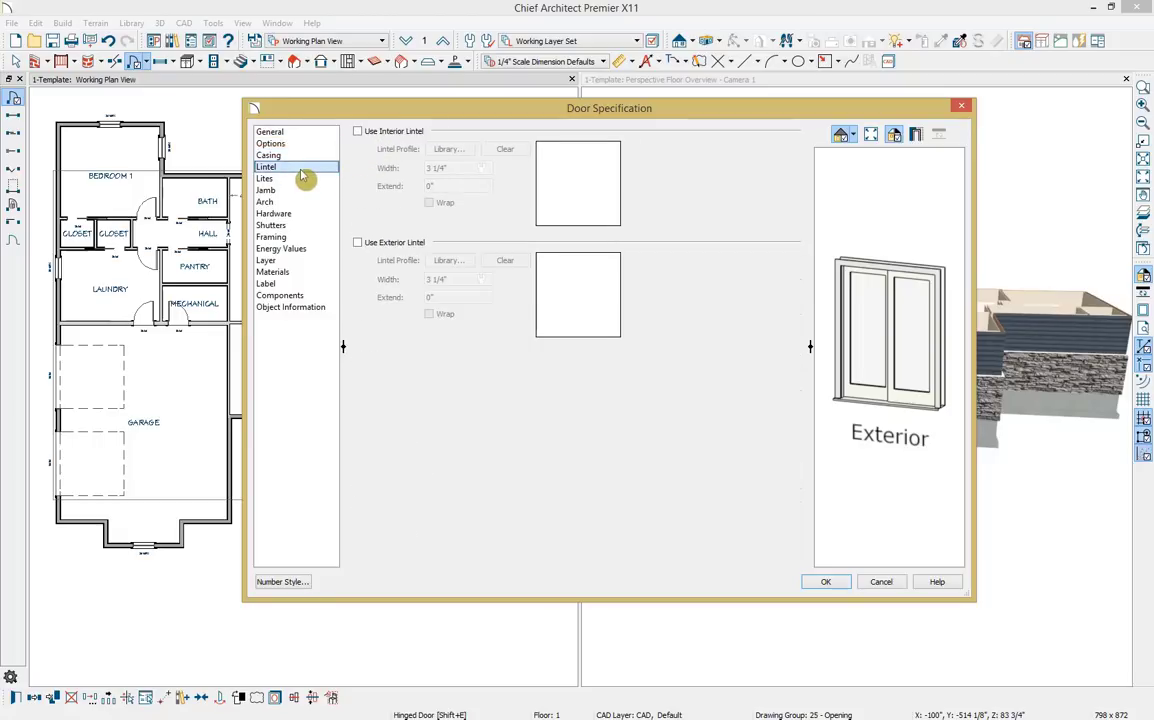
{"action": "left_click", "coordinate": [302, 180]}
{"action": "left_click", "coordinate": [303, 190]}
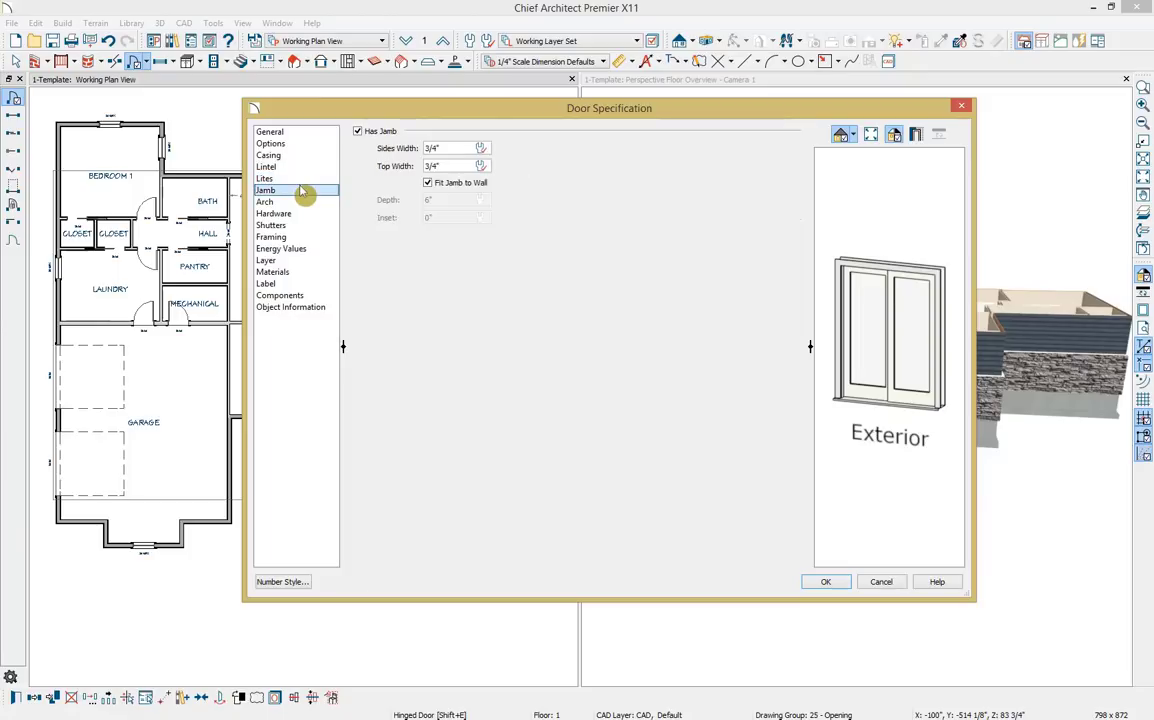
{"action": "left_click", "coordinate": [299, 285]}
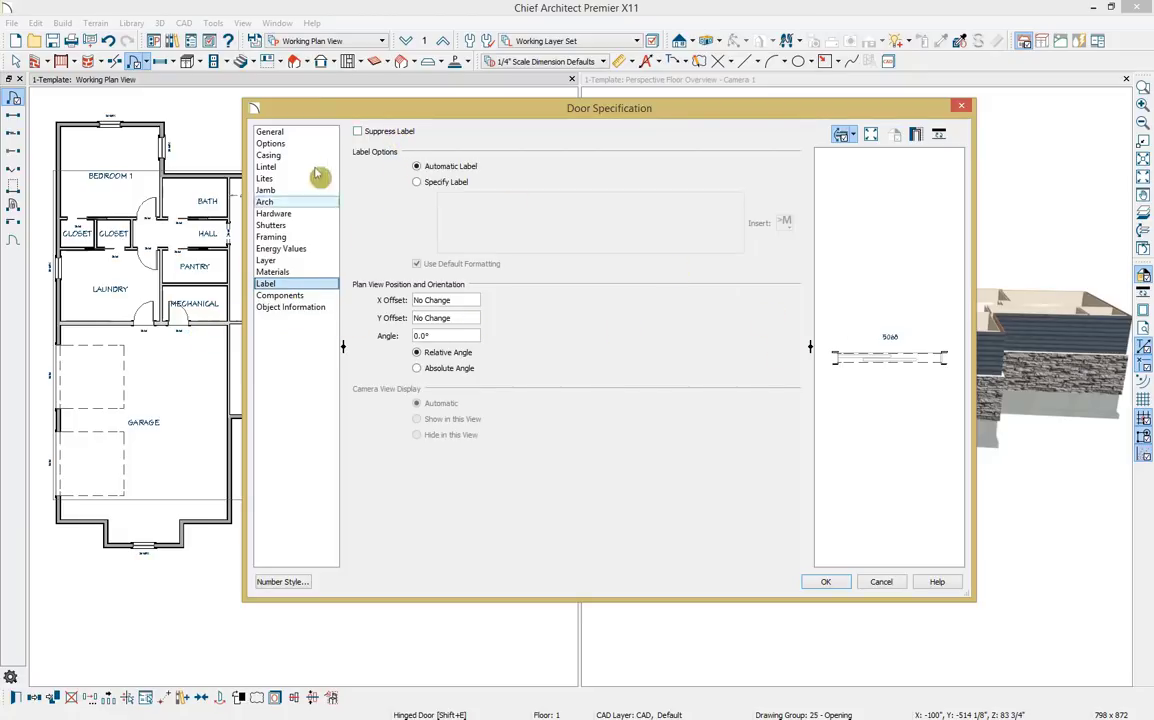
{"action": "left_click", "coordinate": [385, 135]}
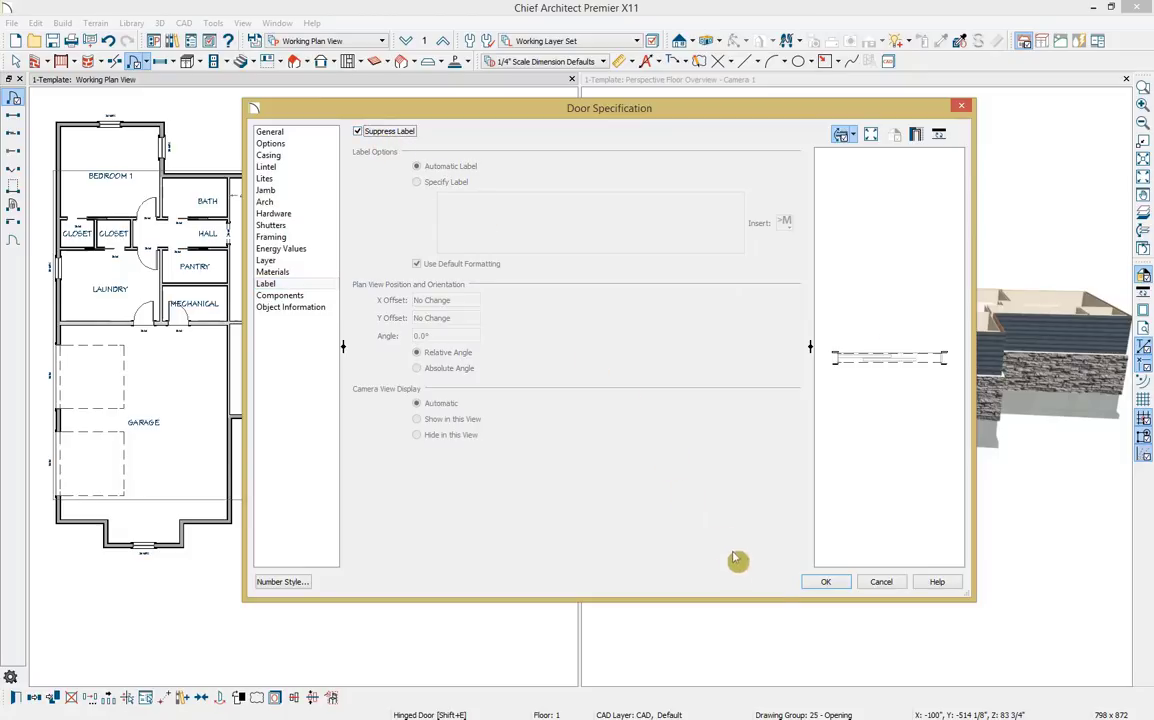
{"action": "left_click", "coordinate": [836, 586]}
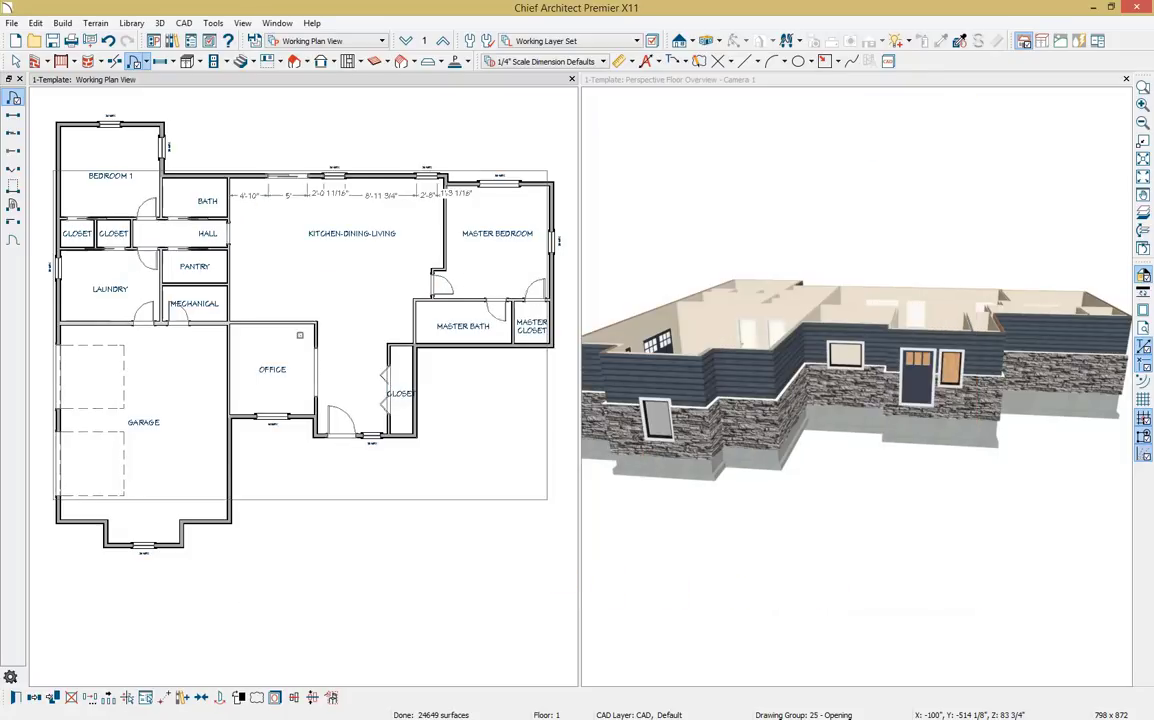
Step: Select all windows on floor 1 and exclude them from the schedule
{"action": "left_click", "coordinate": [160, 62]}
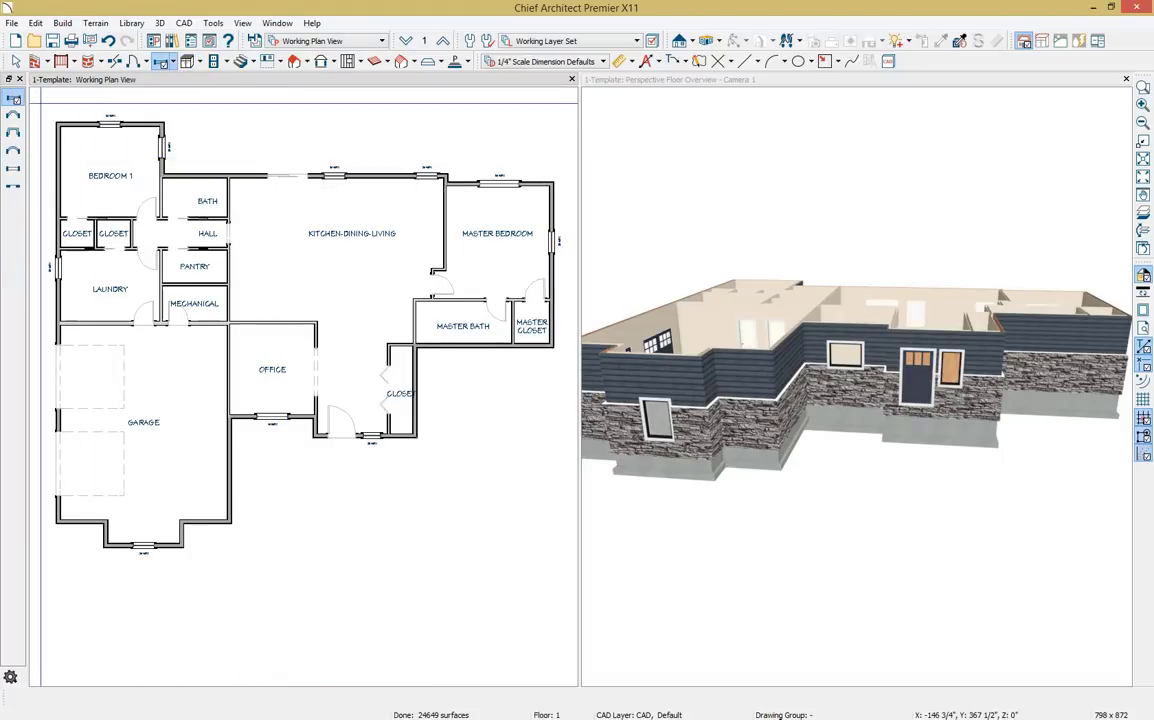
{"action": "left_click_drag", "start_coordinate": [40, 103], "coordinate": [564, 605]}
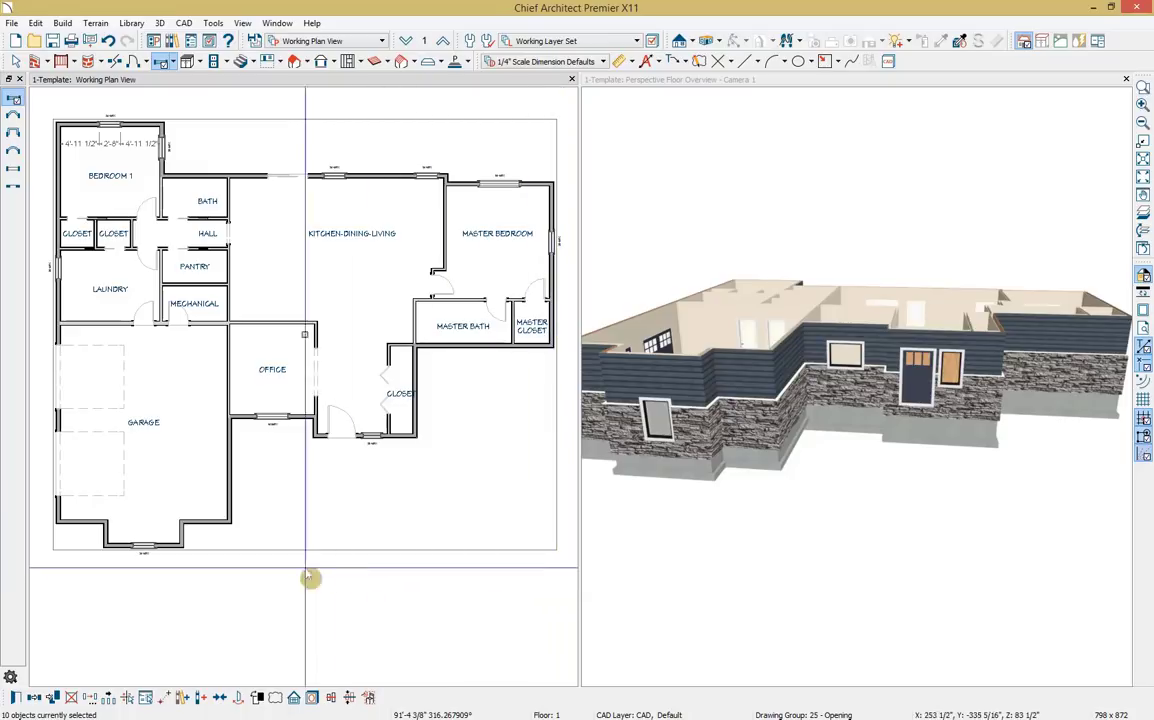
{"action": "left_click", "coordinate": [16, 697]}
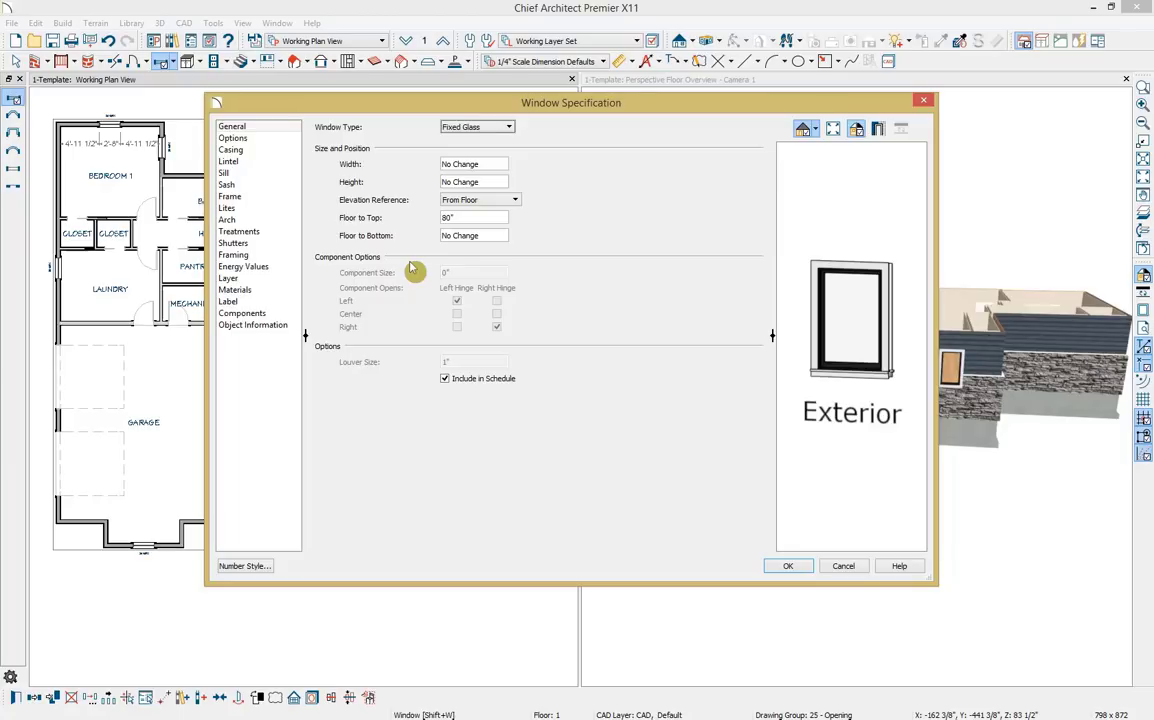
{"action": "left_click", "coordinate": [445, 379]}
{"action": "left_click", "coordinate": [292, 142]}
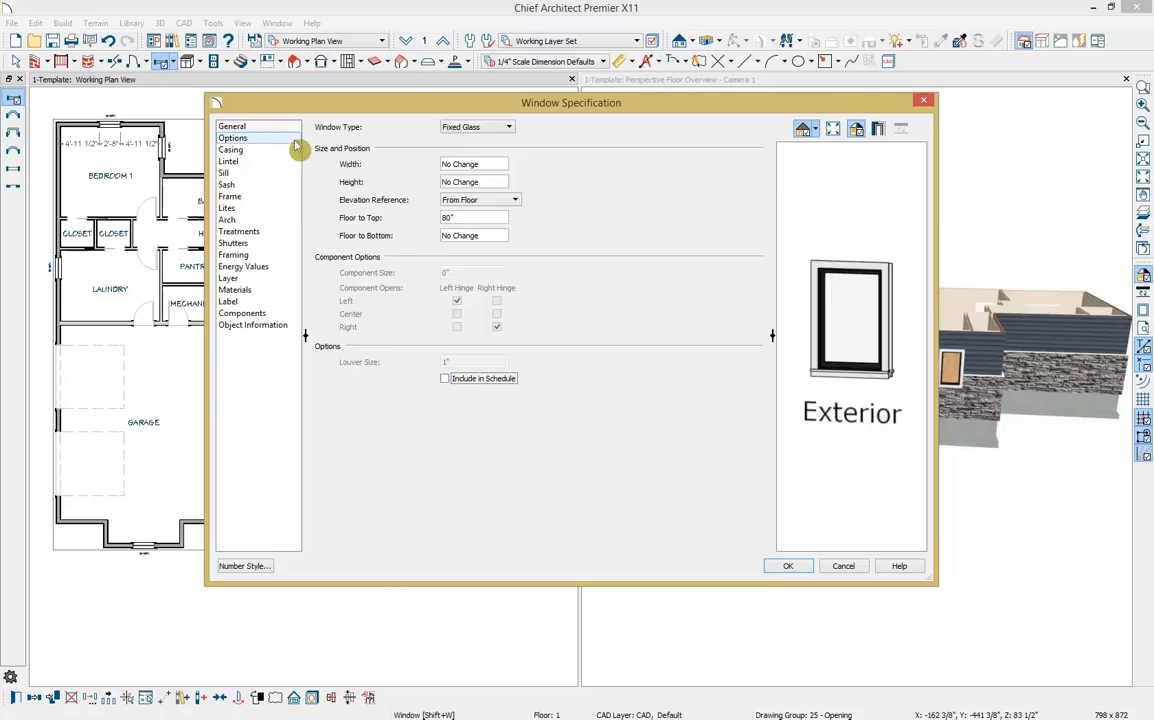
{"action": "left_click", "coordinate": [287, 151]}
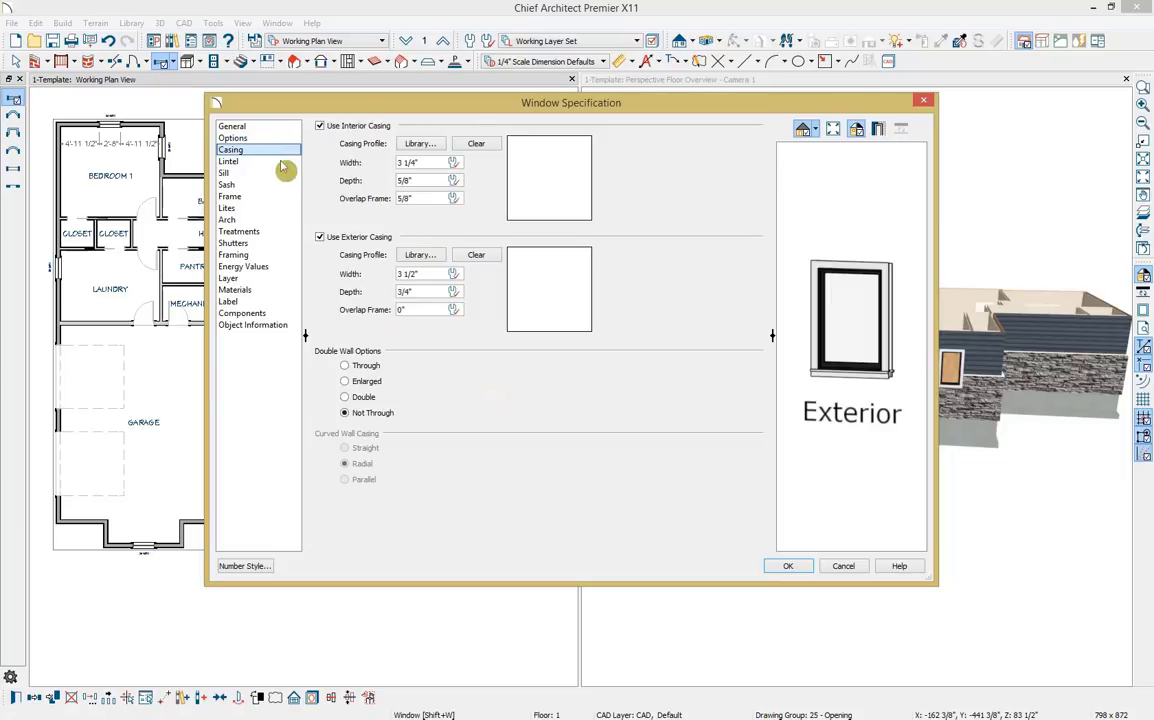
{"action": "left_click", "coordinate": [286, 162]}
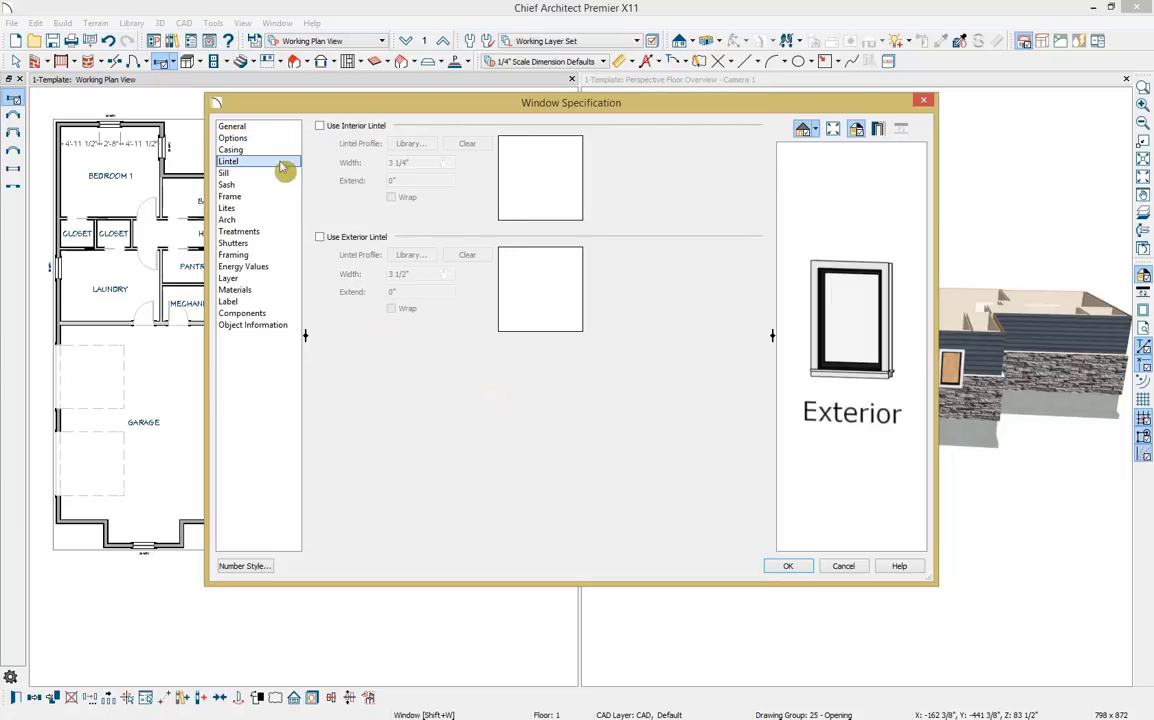
Step: Assign the selected windows to the Windows, Existing layer and suppress their labels
{"action": "left_click", "coordinate": [279, 280]}
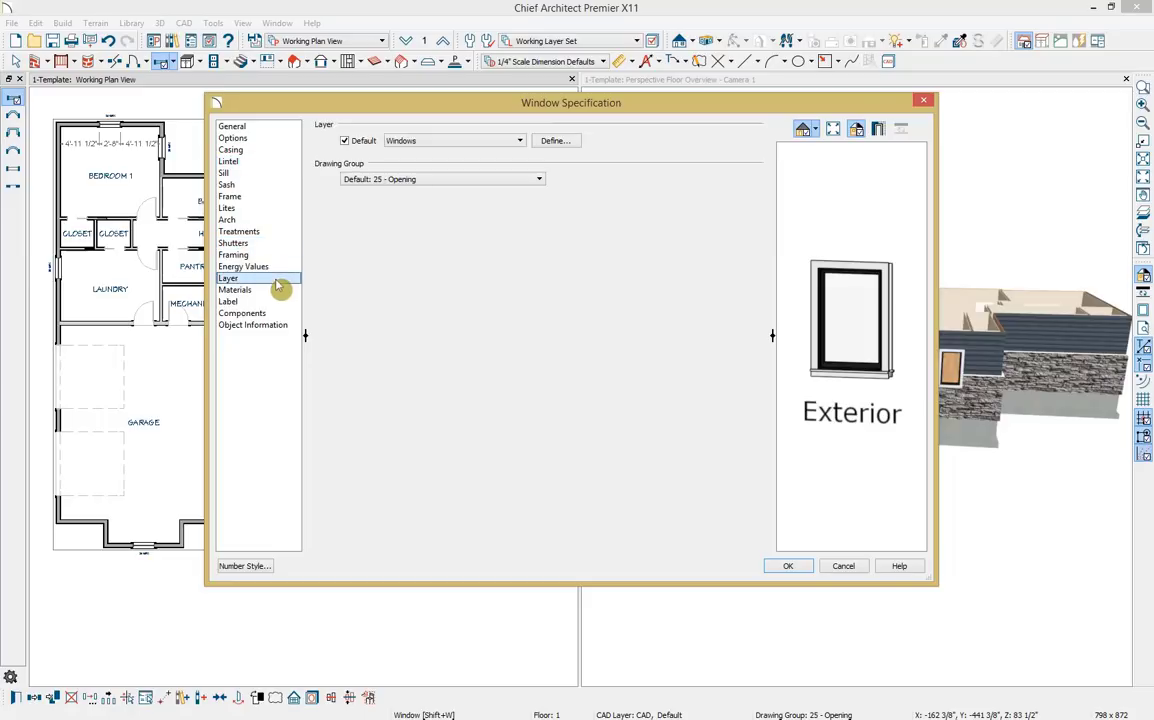
{"action": "left_click", "coordinate": [443, 142]}
{"action": "scroll", "coordinate": [455, 490], "scroll_direction": "down", "scroll_amount": 1}
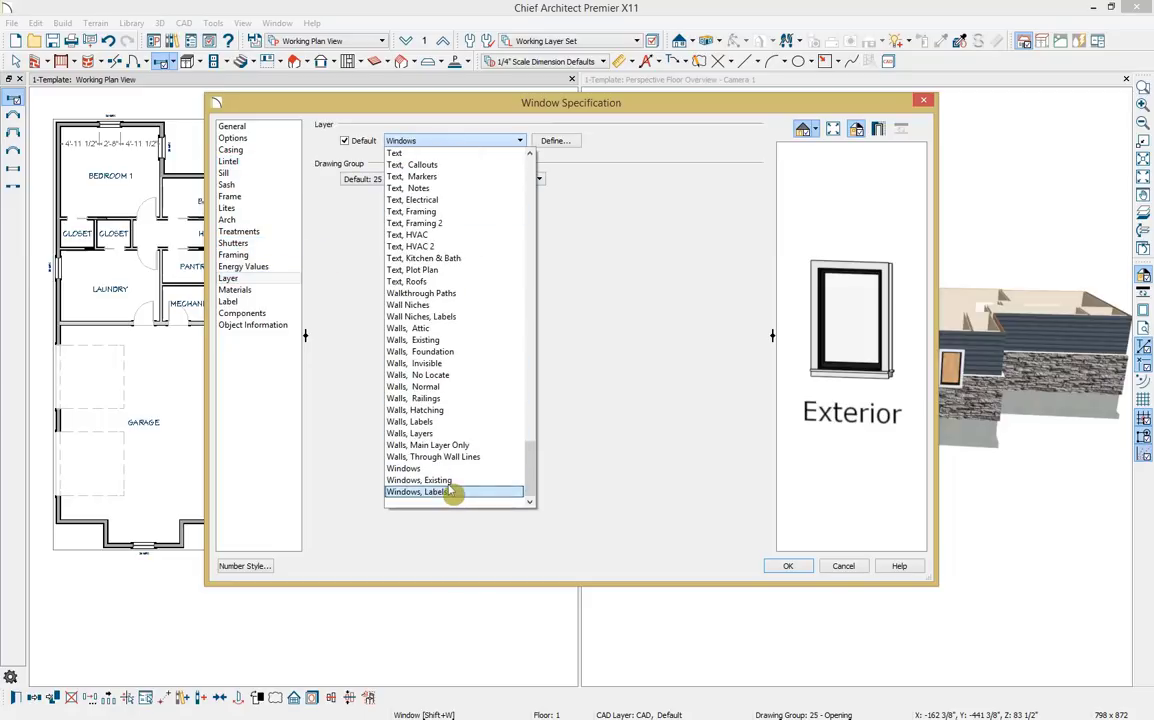
{"action": "left_click", "coordinate": [425, 480]}
{"action": "left_click", "coordinate": [284, 302]}
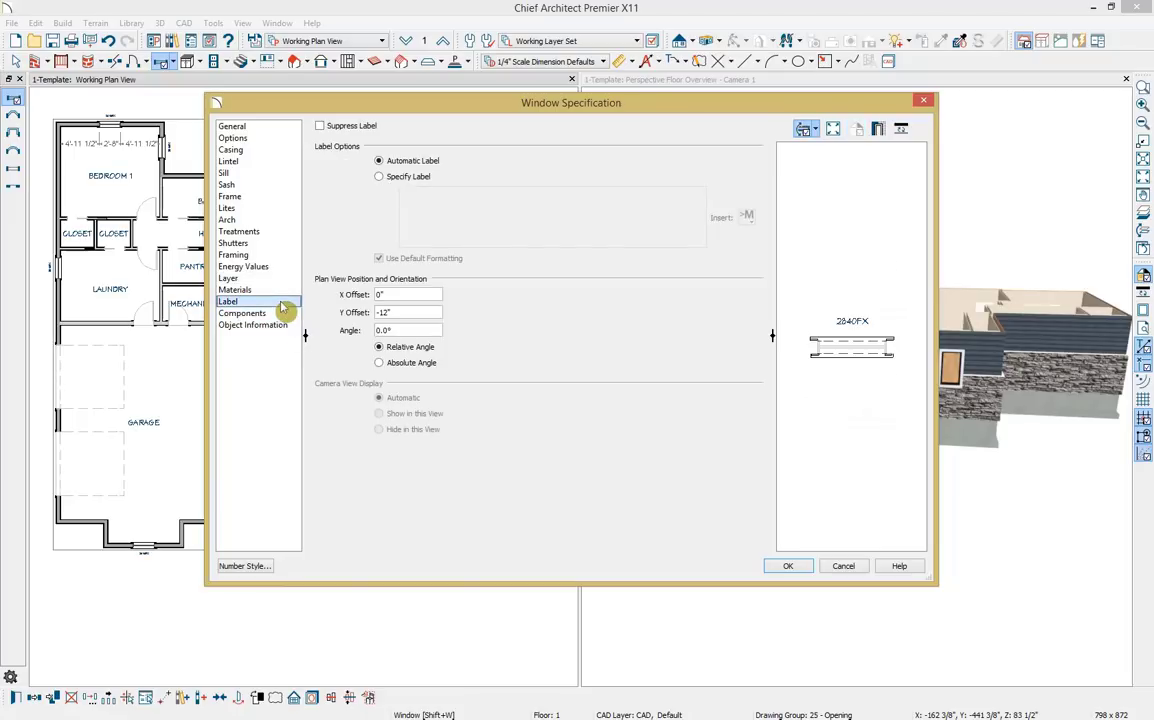
{"action": "left_click", "coordinate": [360, 126]}
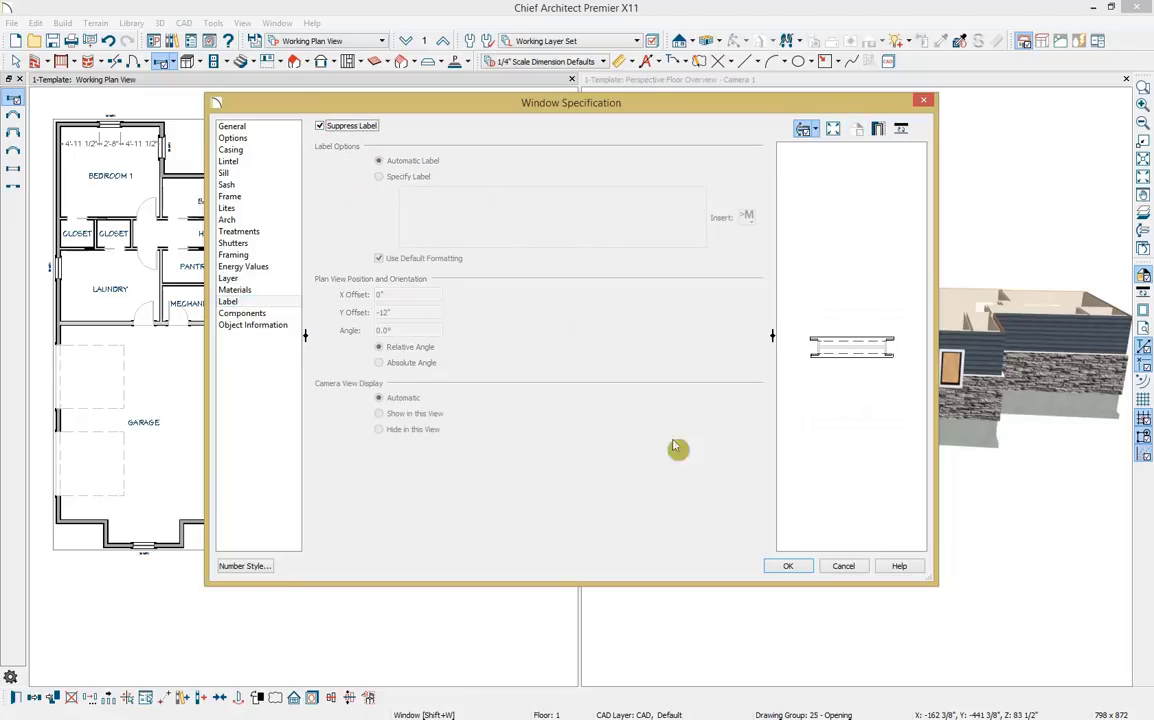
{"action": "left_click", "coordinate": [787, 567]}
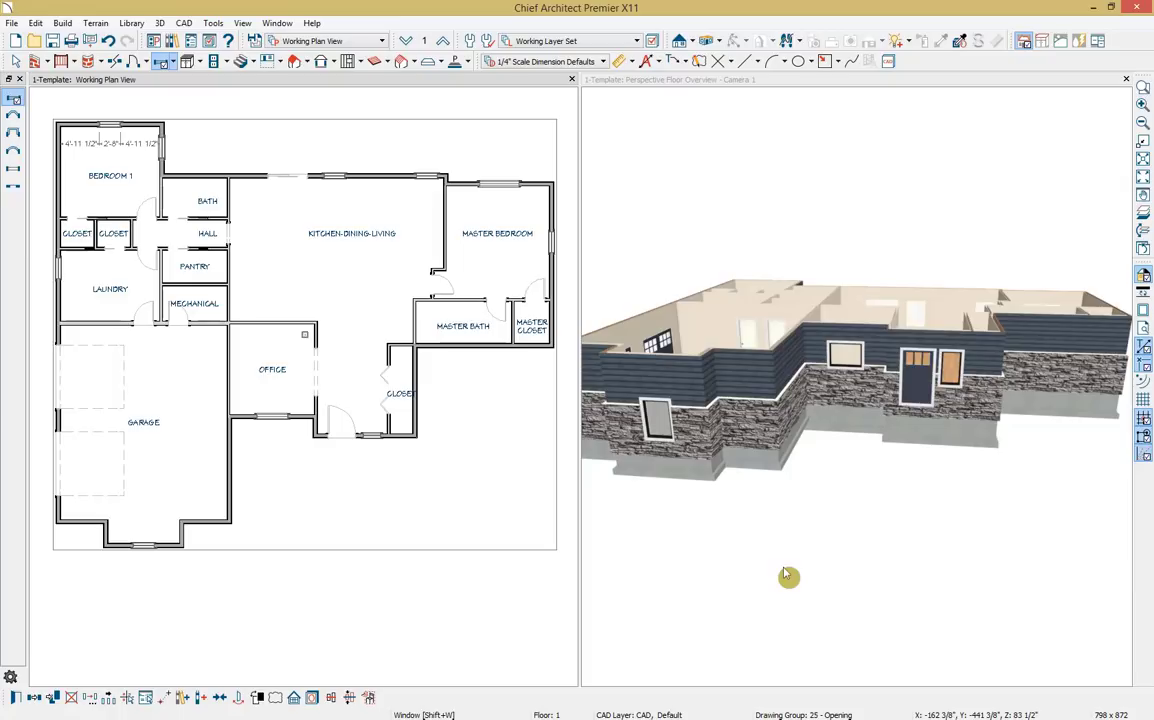
Step: Save the plan in the Remodeling Project folder under the file name As-Built
{"action": "left_click", "coordinate": [12, 23]}
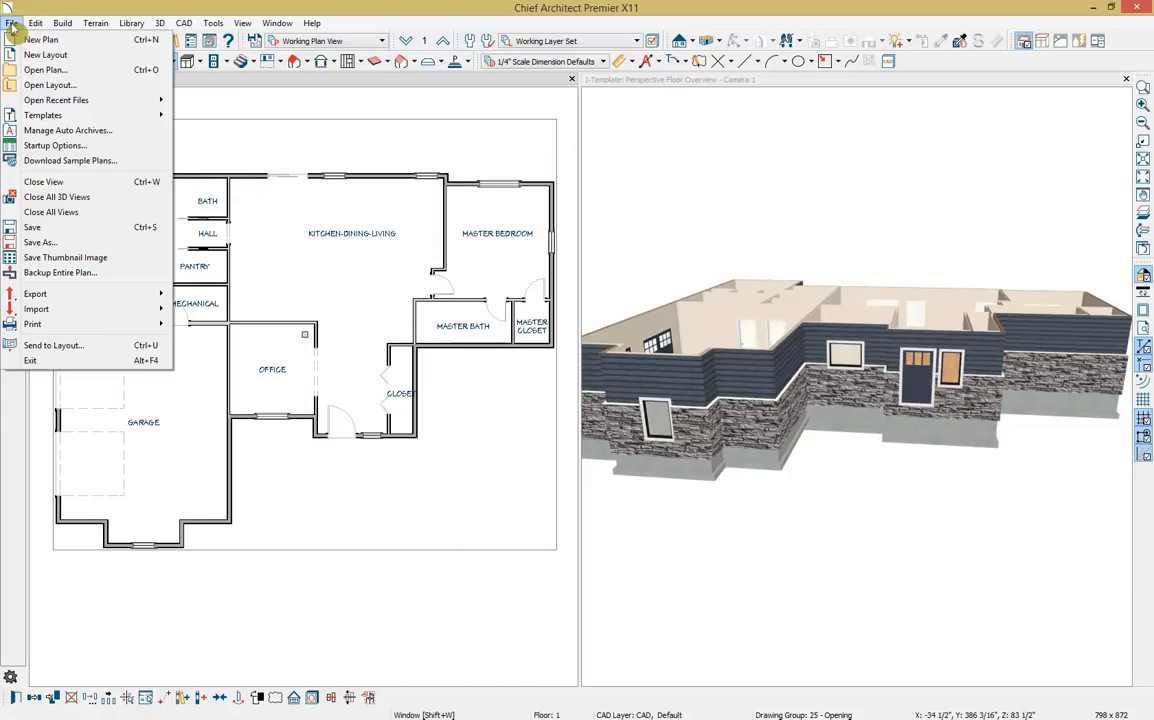
{"action": "left_click", "coordinate": [40, 243]}
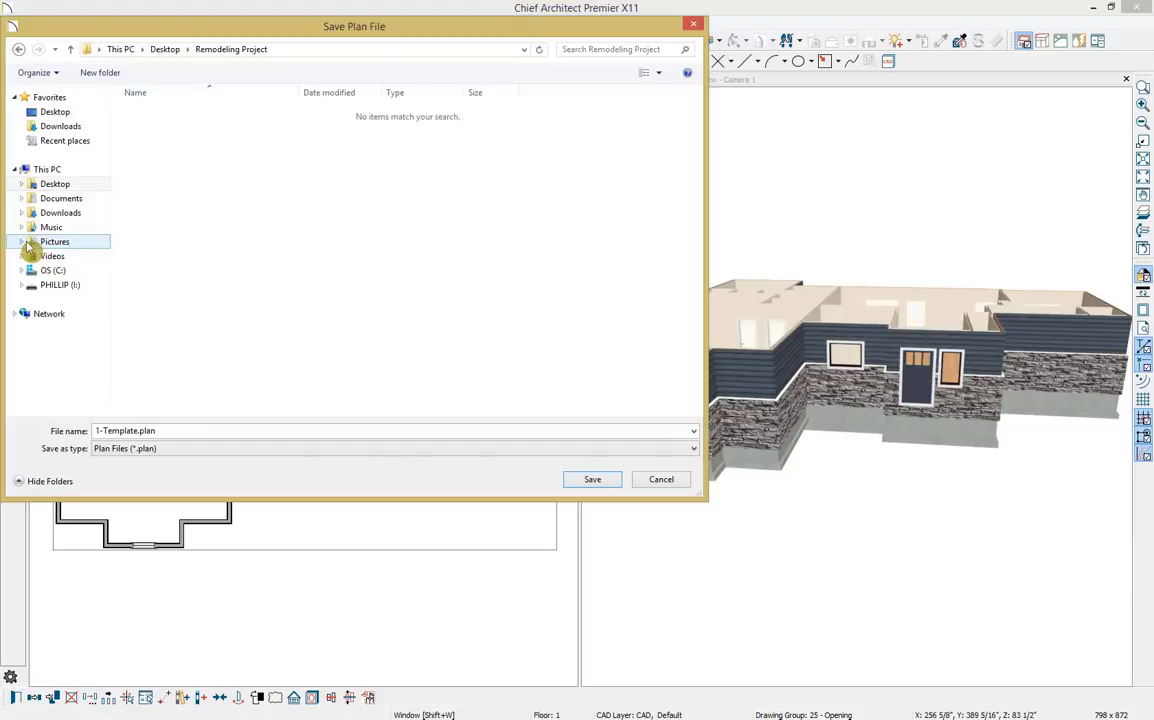
{"action": "double_click", "coordinate": [163, 431]}
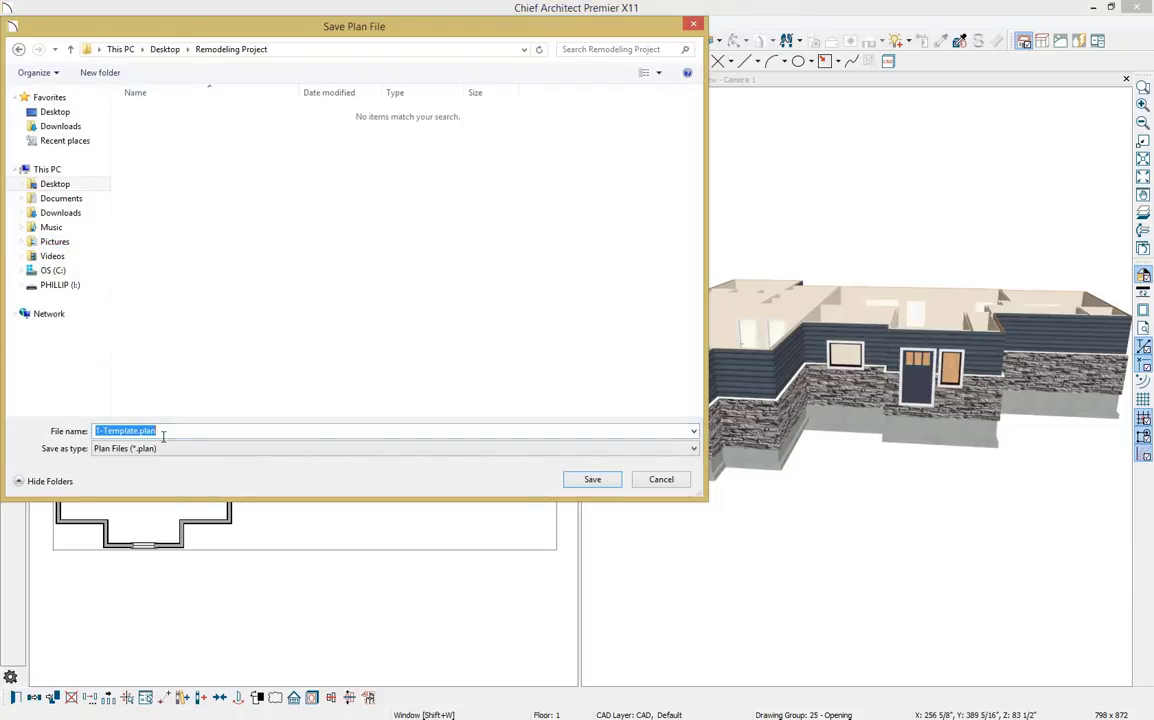
{"action": "type", "text": "As-Built"}
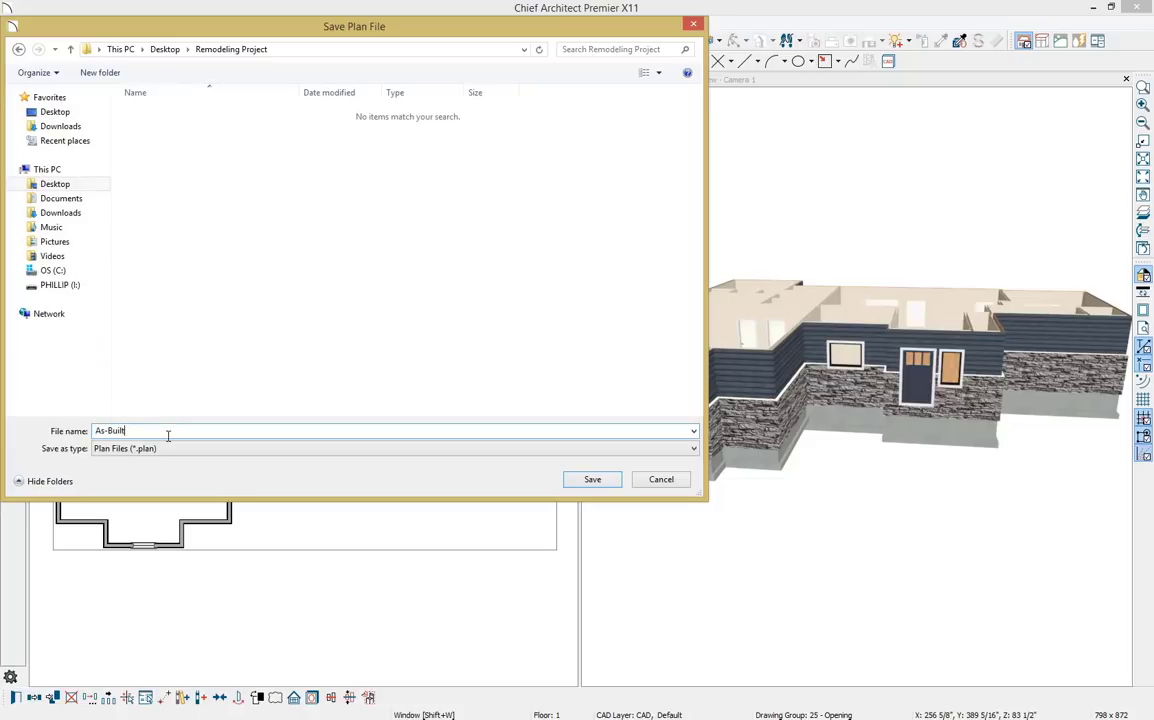
{"action": "key", "text": "Return"}
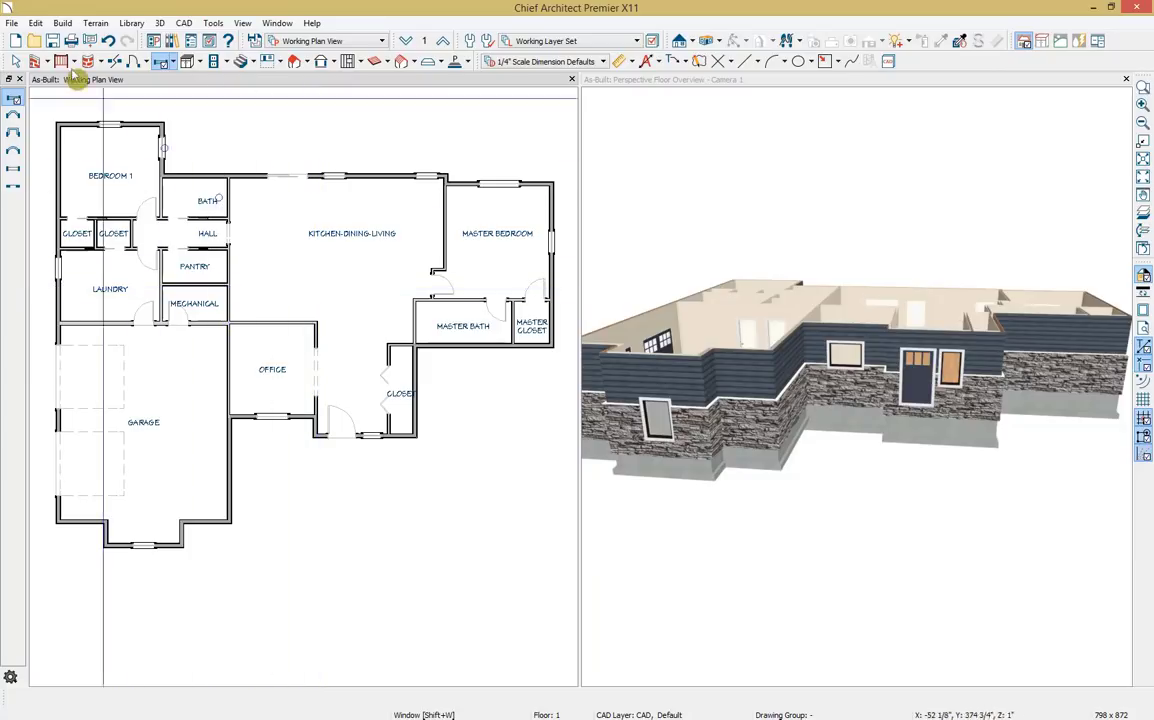
Step: Save a second copy of the plan in the same folder as Remodel
{"action": "left_click", "coordinate": [11, 22]}
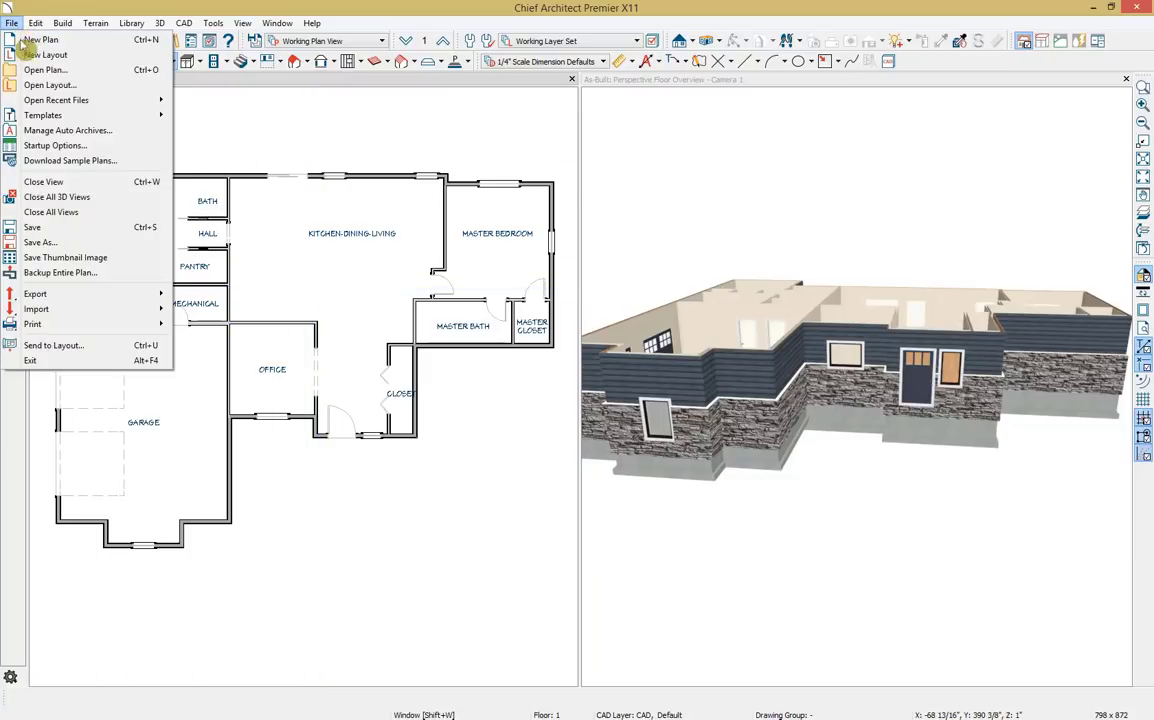
{"action": "left_click", "coordinate": [96, 245]}
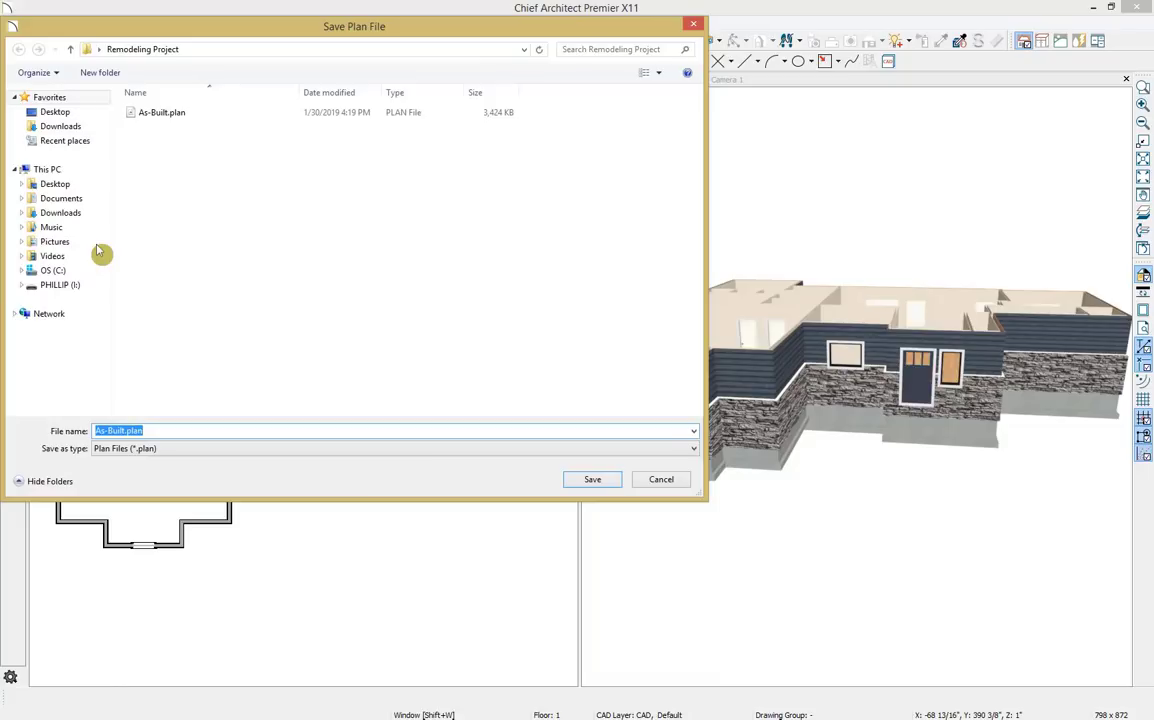
{"action": "type", "text": "Remodel"}
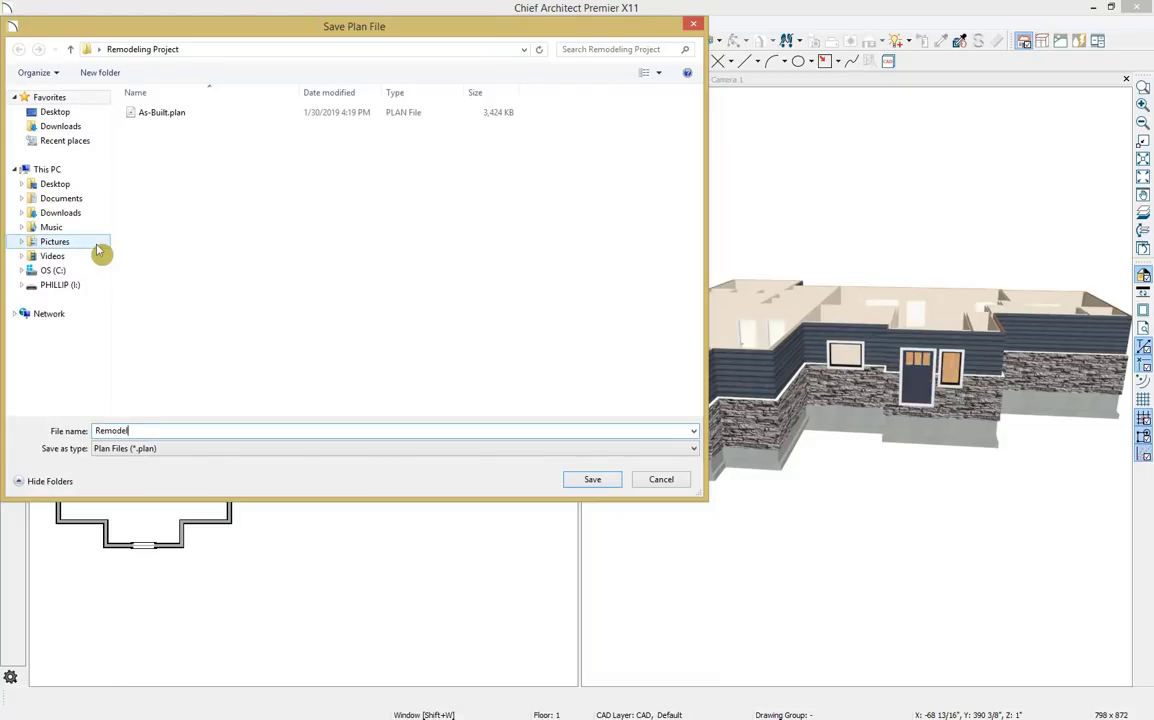
{"action": "key", "text": "Return"}
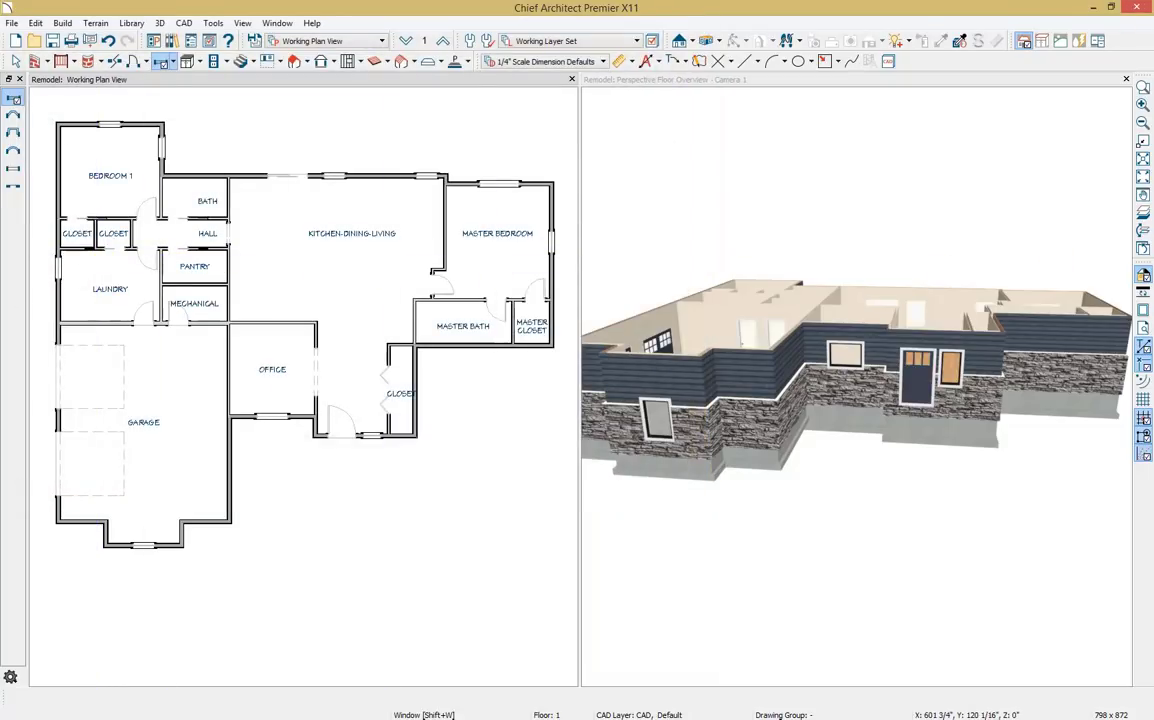
Step: Examine the Exterior referenced.jpg picture for the planned addition, then return to the floor plan
{"action": "left_click_drag", "start_coordinate": [1153, 35], "coordinate": [320, 46]}
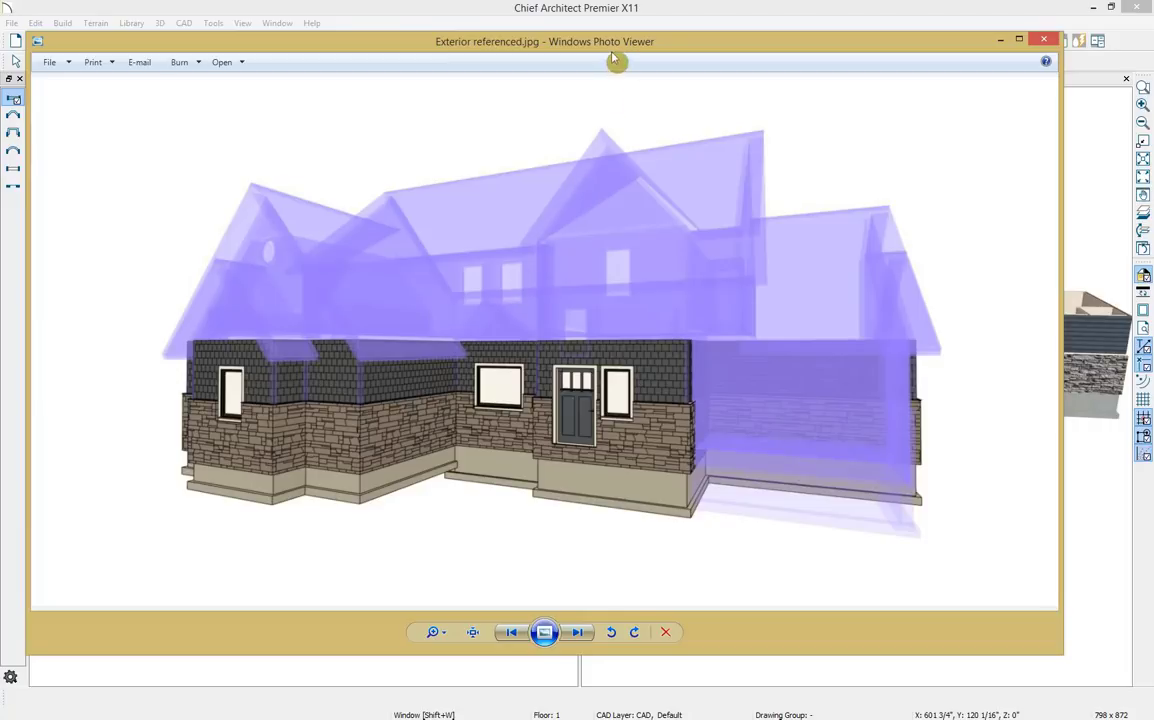
{"action": "left_click_drag", "start_coordinate": [614, 45], "coordinate": [1153, 64]}
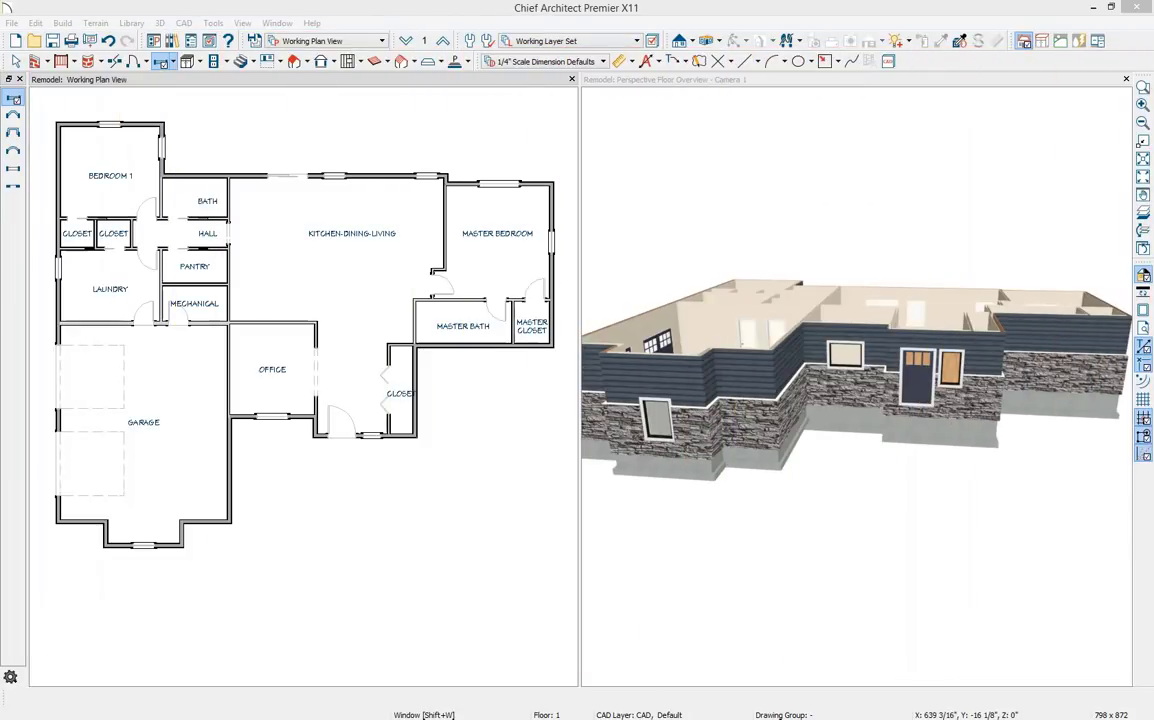
{"action": "left_click", "coordinate": [506, 390]}
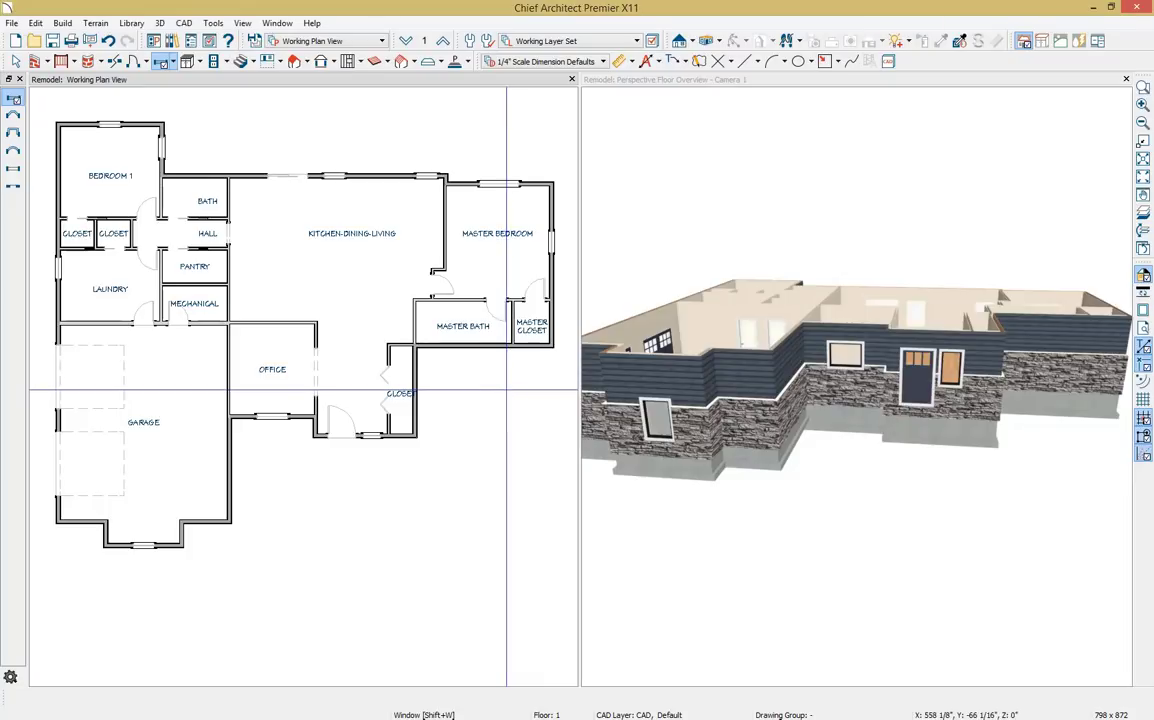
Step: Draw a short horizontal test exterior wall outside, below the master bath, and delete it again
{"action": "scroll", "coordinate": [506, 390], "scroll_direction": "up", "scroll_amount": 5}
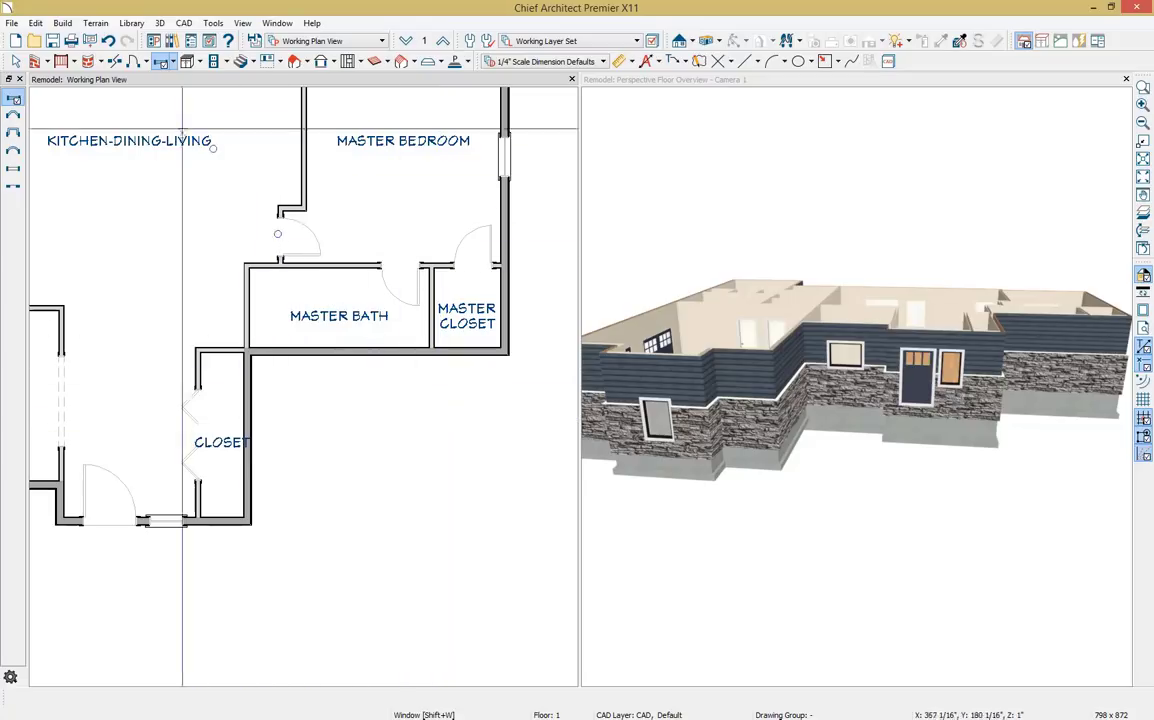
{"action": "left_click", "coordinate": [44, 61]}
{"action": "left_click", "coordinate": [62, 80]}
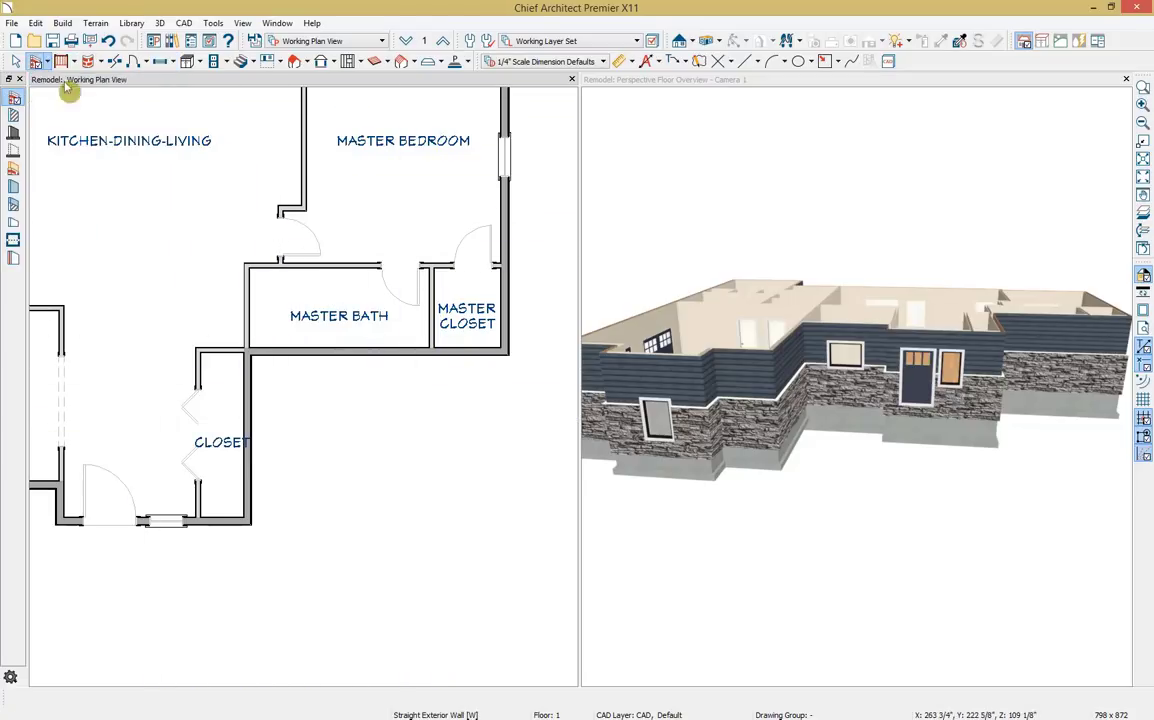
{"action": "left_click_drag", "start_coordinate": [356, 477], "coordinate": [440, 474]}
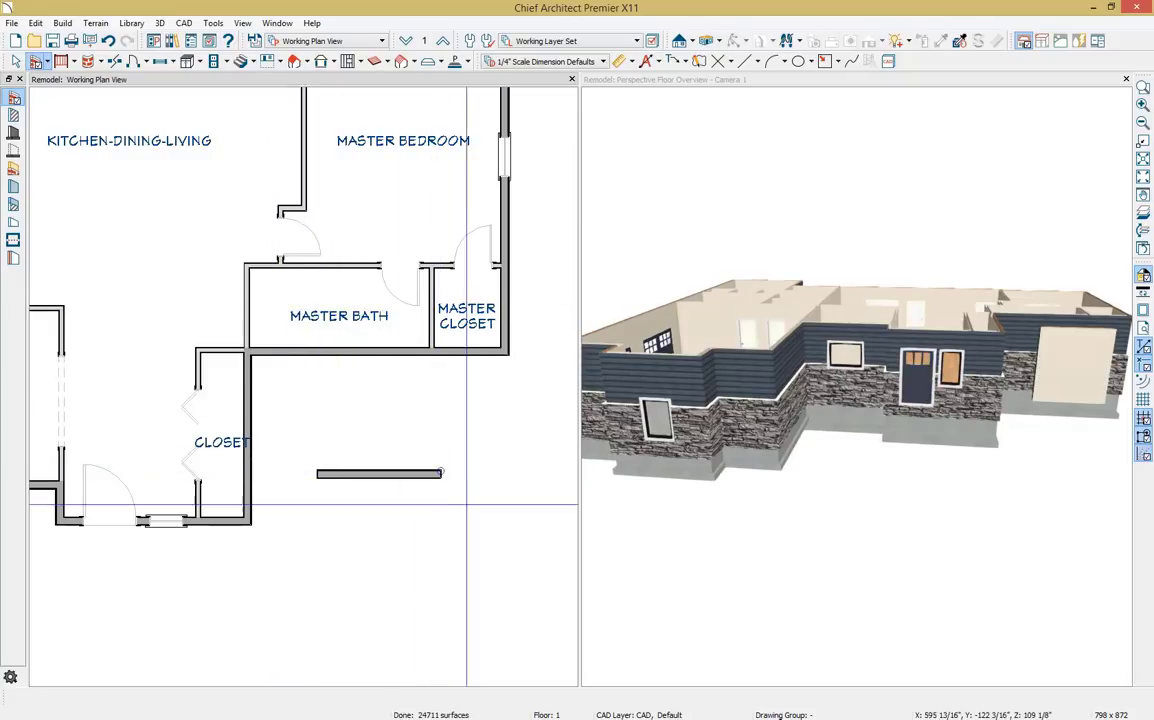
{"action": "left_click", "coordinate": [425, 472]}
{"action": "key", "text": "Delete"}
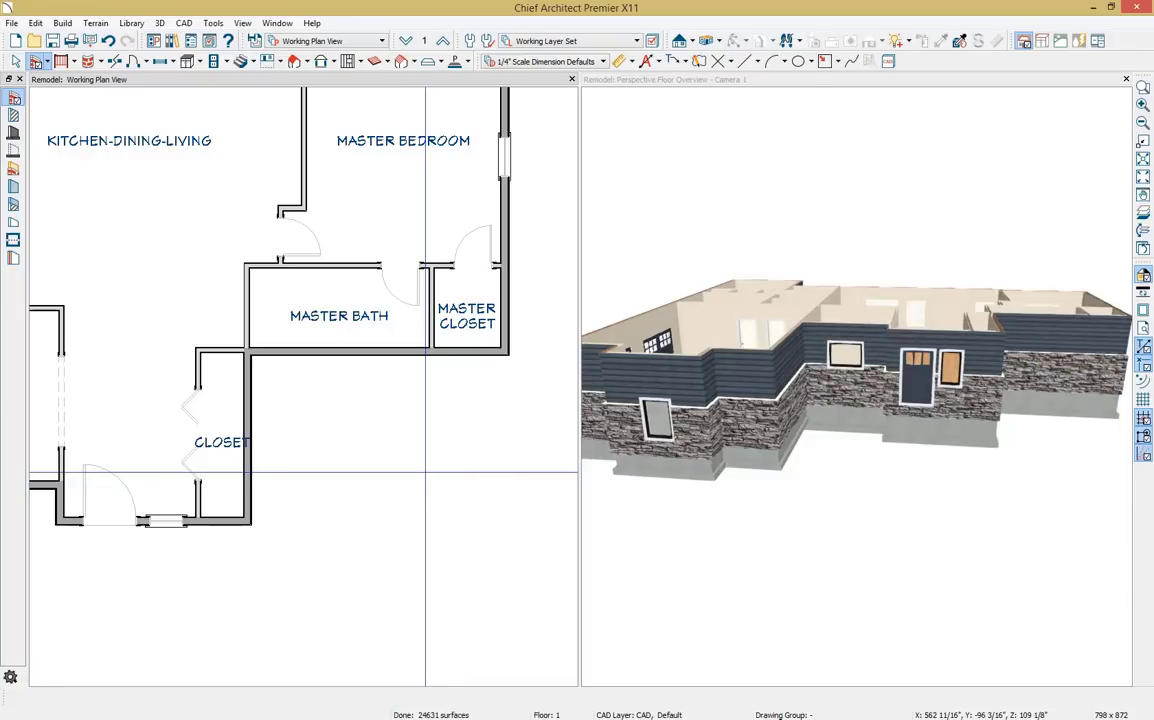
Step: Set the wall type in the exterior wall defaults to _Siding-6, Ocean - Addition
{"action": "left_click", "coordinate": [470, 41]}
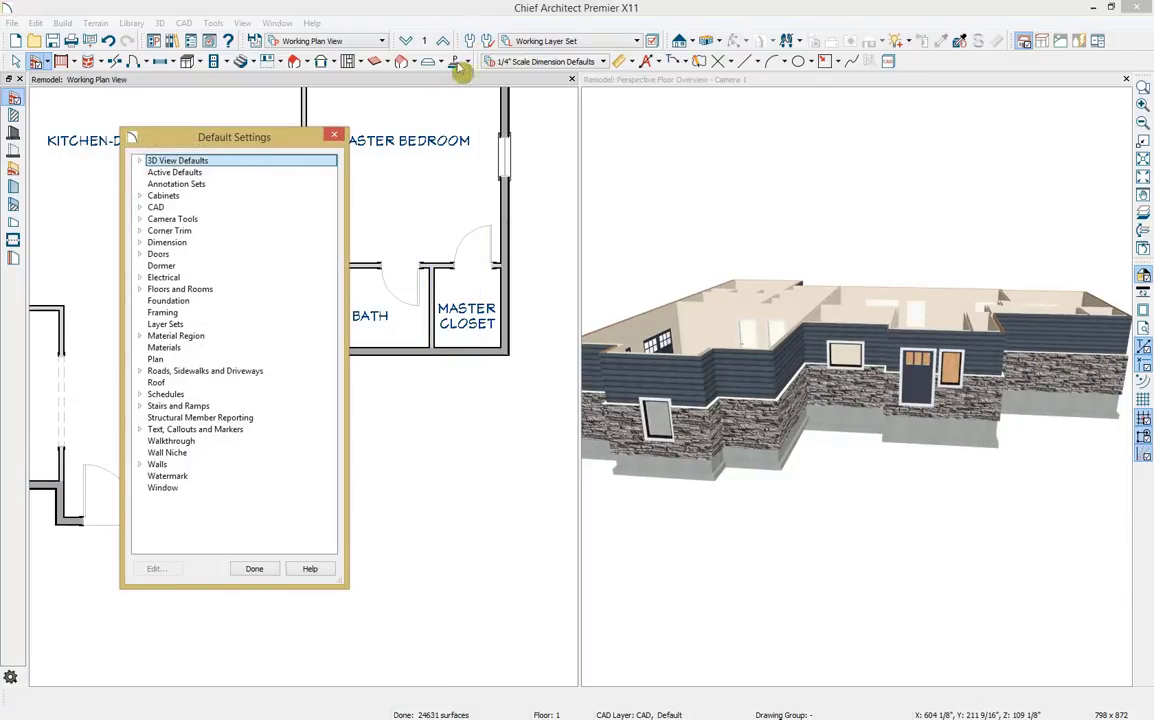
{"action": "left_click", "coordinate": [141, 465]}
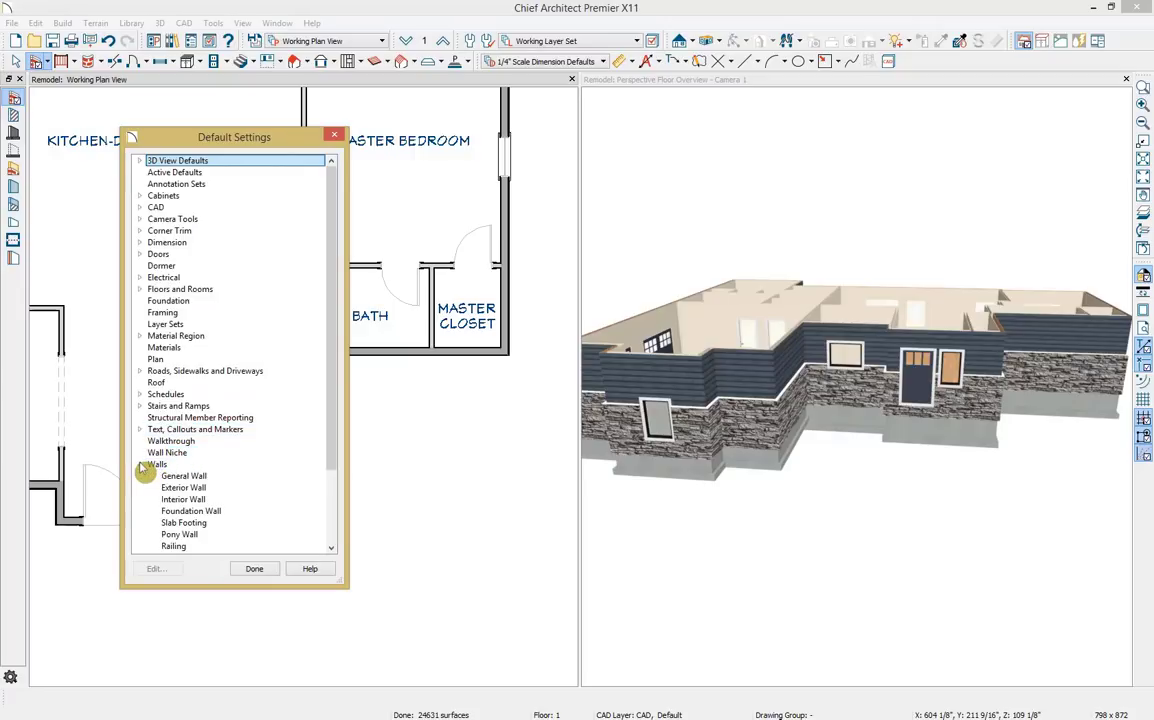
{"action": "left_click", "coordinate": [200, 488]}
{"action": "double_click", "coordinate": [200, 489]}
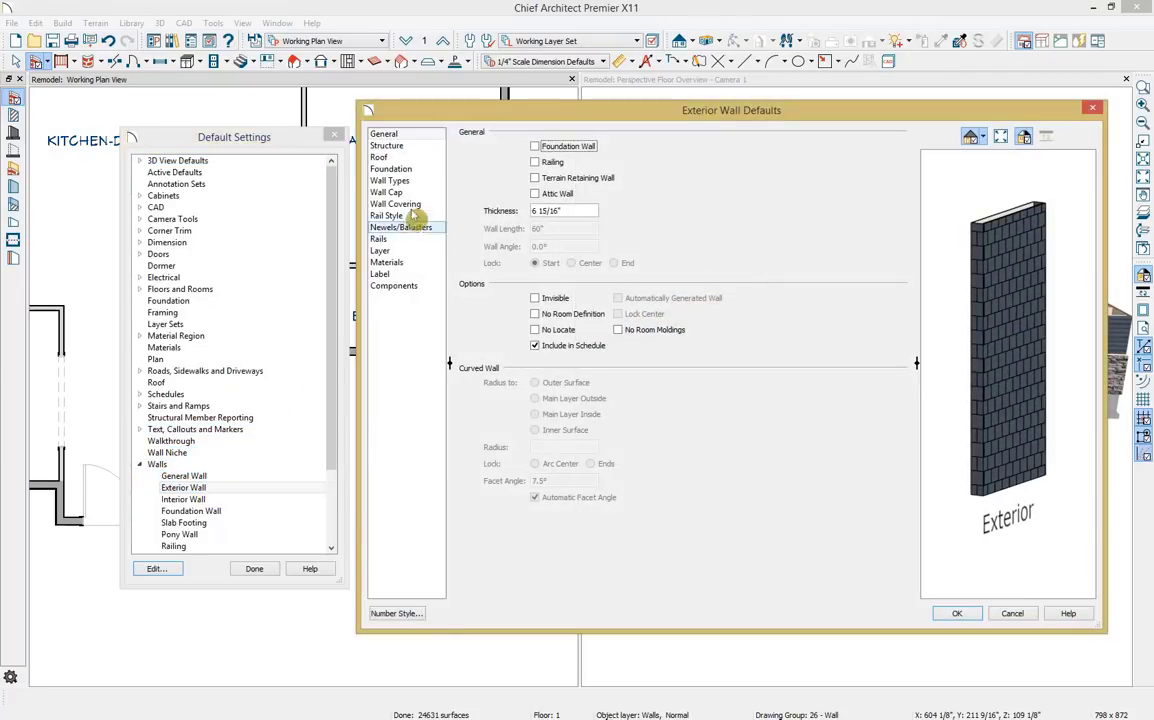
{"action": "left_click", "coordinate": [420, 182]}
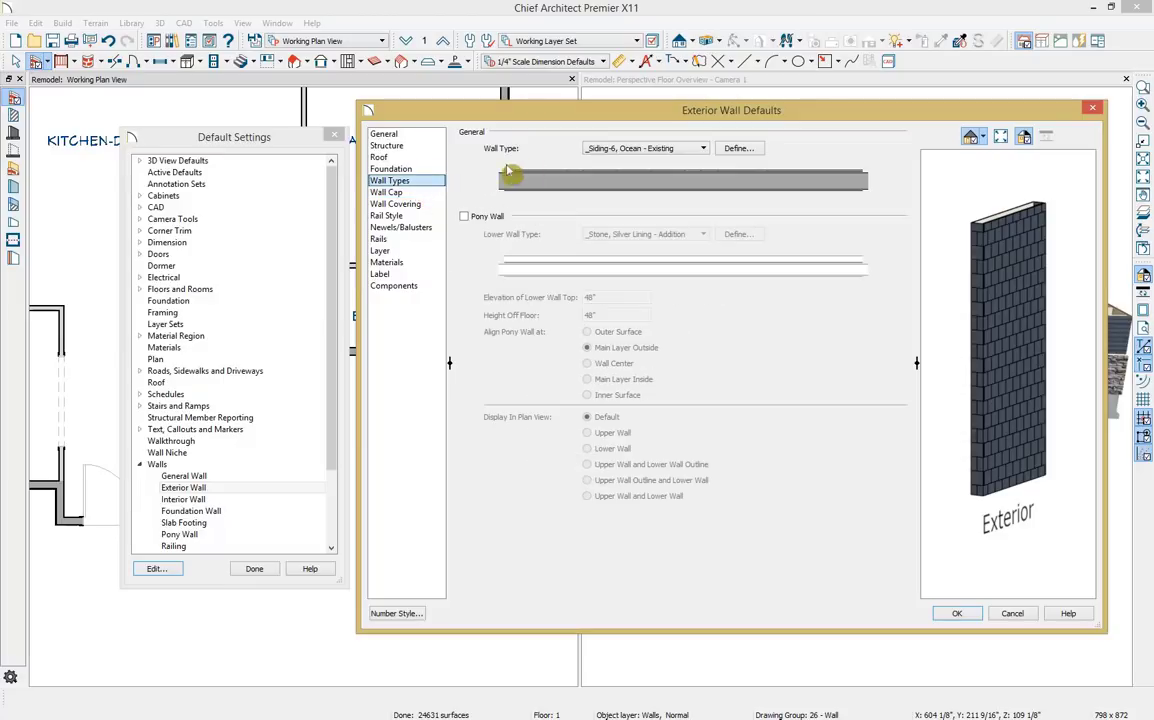
{"action": "left_click", "coordinate": [684, 152]}
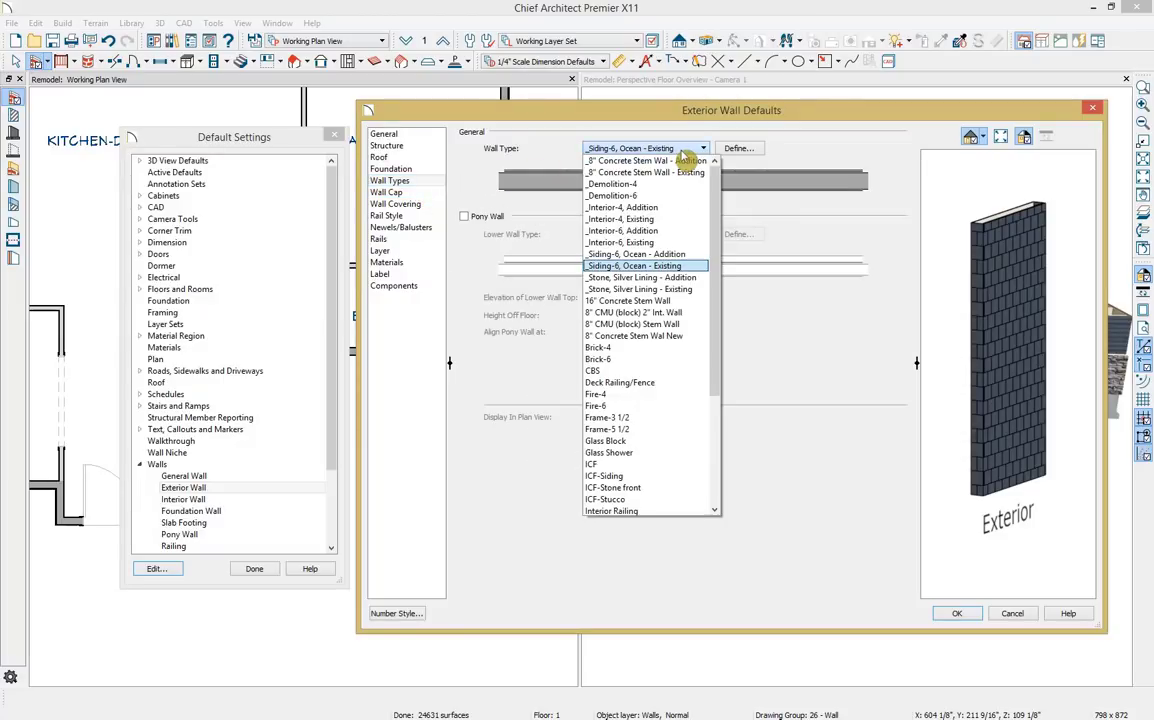
{"action": "left_click", "coordinate": [694, 255]}
Step: Examine the layers of the _Siding-6, Ocean - Addition wall type definition, including its main stud layer, without changing it
{"action": "left_click", "coordinate": [737, 150]}
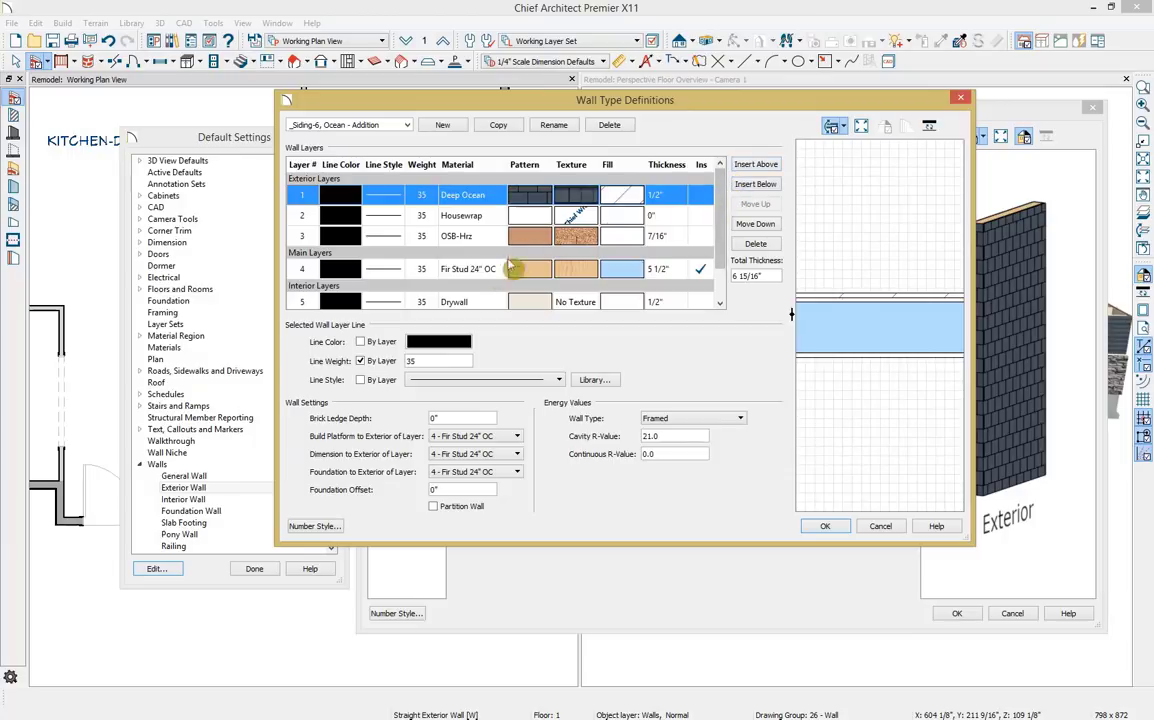
{"action": "left_click", "coordinate": [452, 272]}
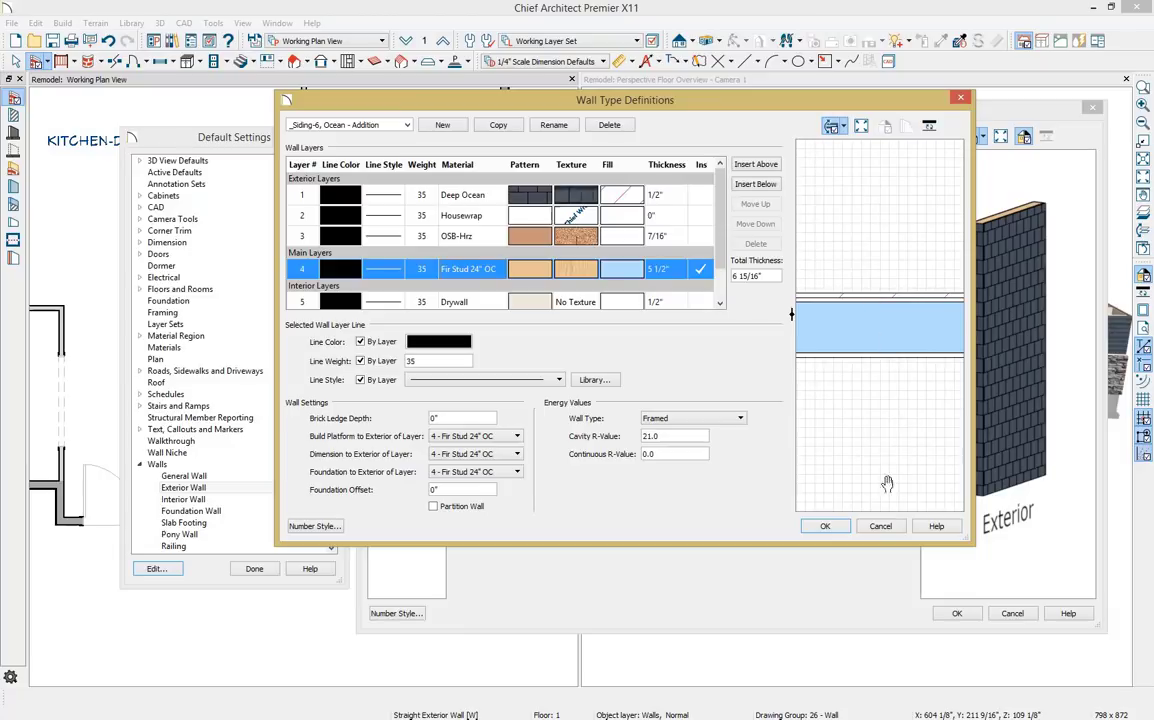
{"action": "left_click", "coordinate": [882, 527]}
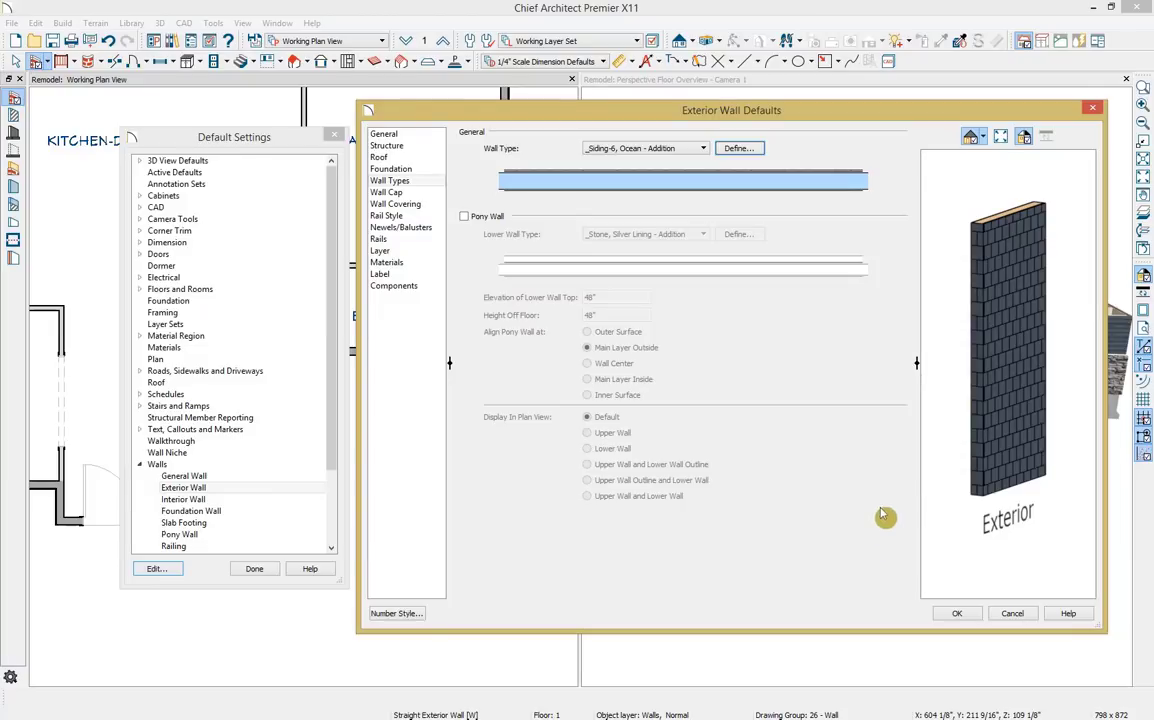
Step: Make the default exterior wall a pony wall that displays its upper wall in plan view, and accept the defaults
{"action": "left_click", "coordinate": [486, 217]}
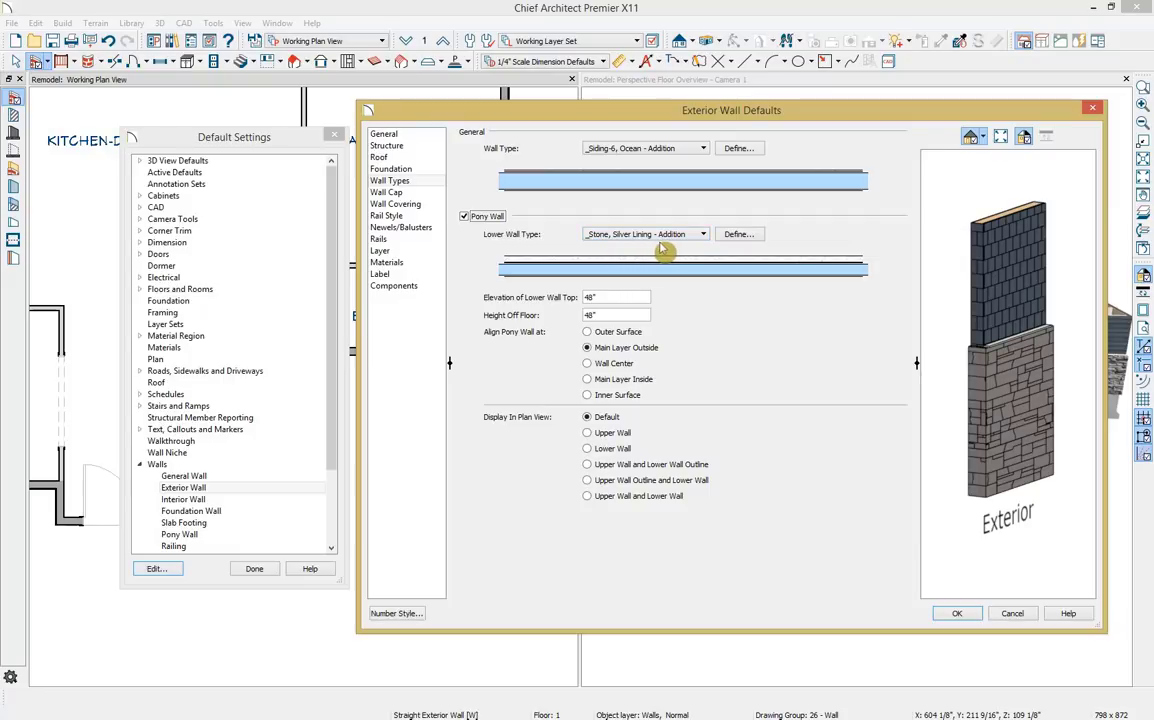
{"action": "left_click_drag", "start_coordinate": [926, 348], "coordinate": [842, 427]}
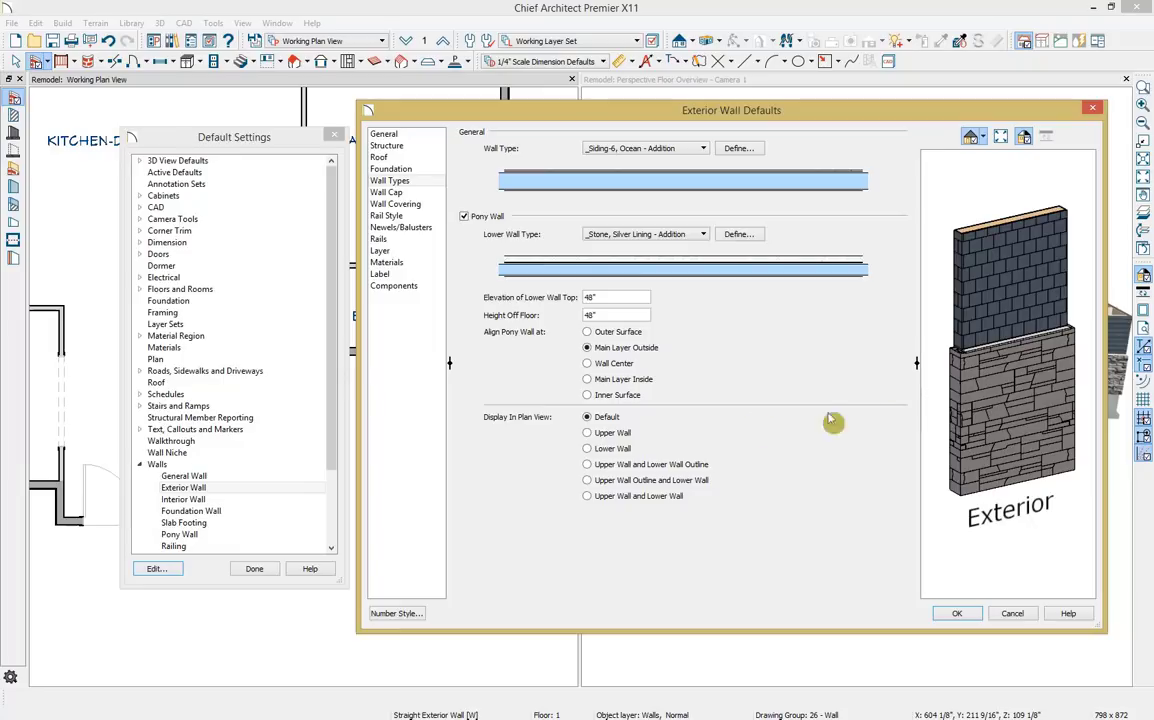
{"action": "left_click", "coordinate": [592, 434]}
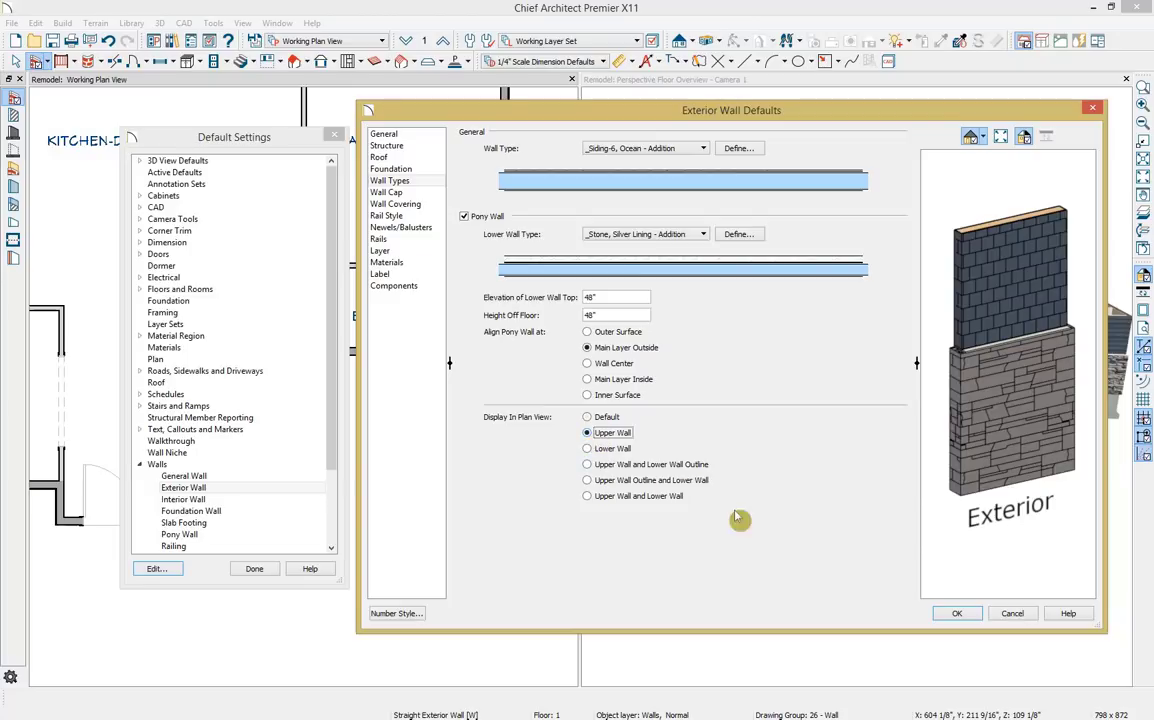
{"action": "left_click", "coordinate": [950, 613]}
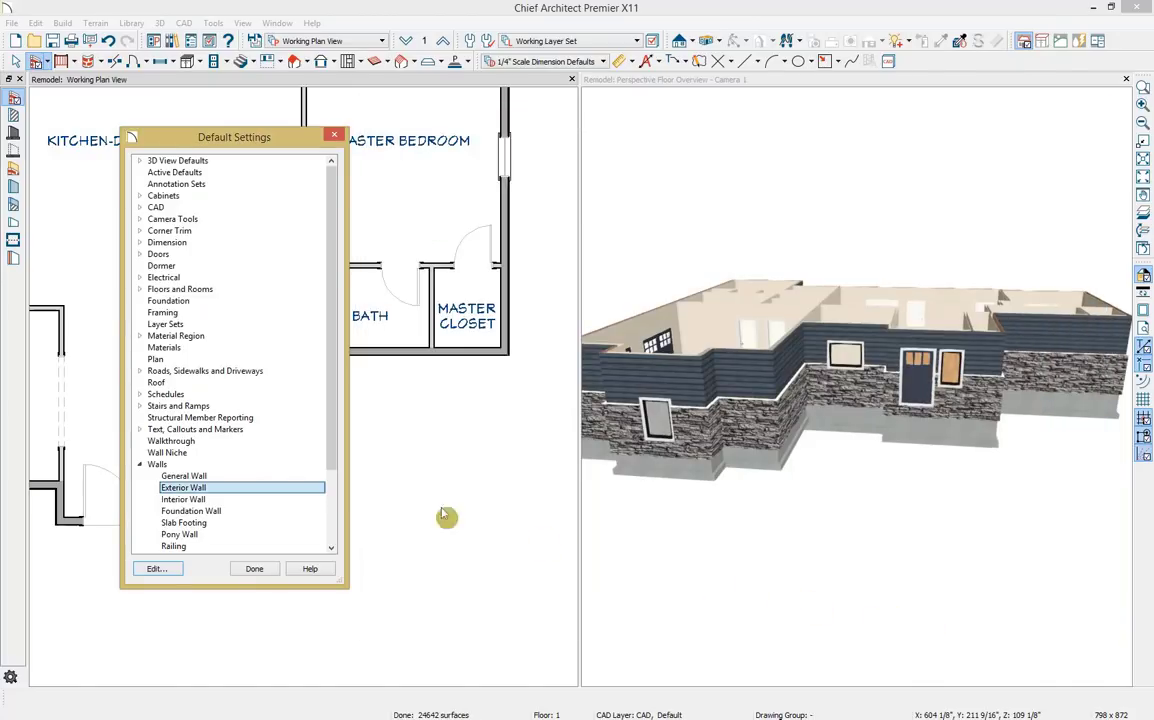
Step: Set the wall type in the interior wall defaults to _Interior-4, Addition
{"action": "double_click", "coordinate": [257, 499]}
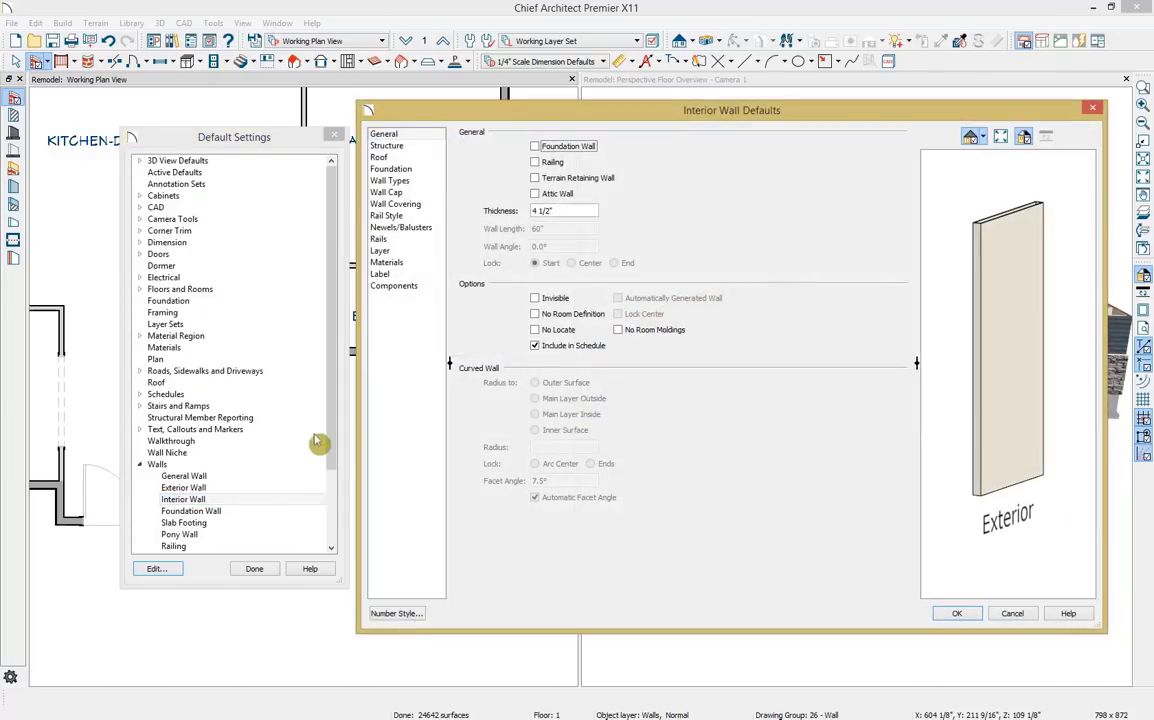
{"action": "left_click", "coordinate": [436, 183]}
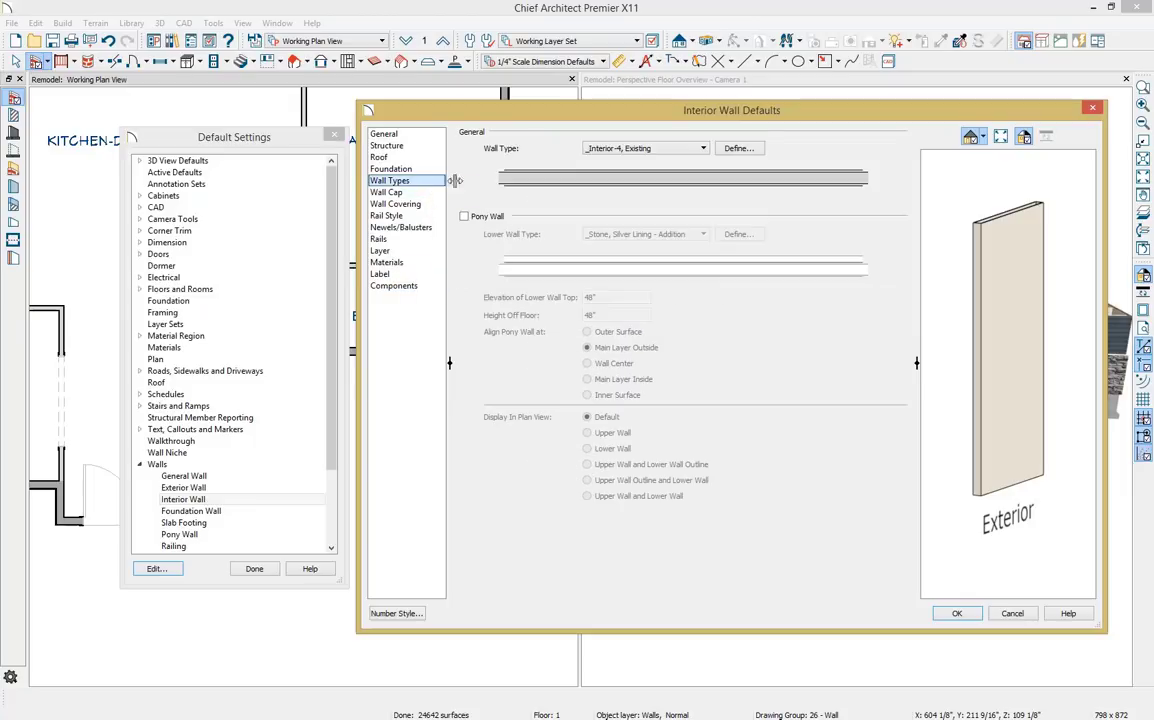
{"action": "left_click", "coordinate": [638, 148]}
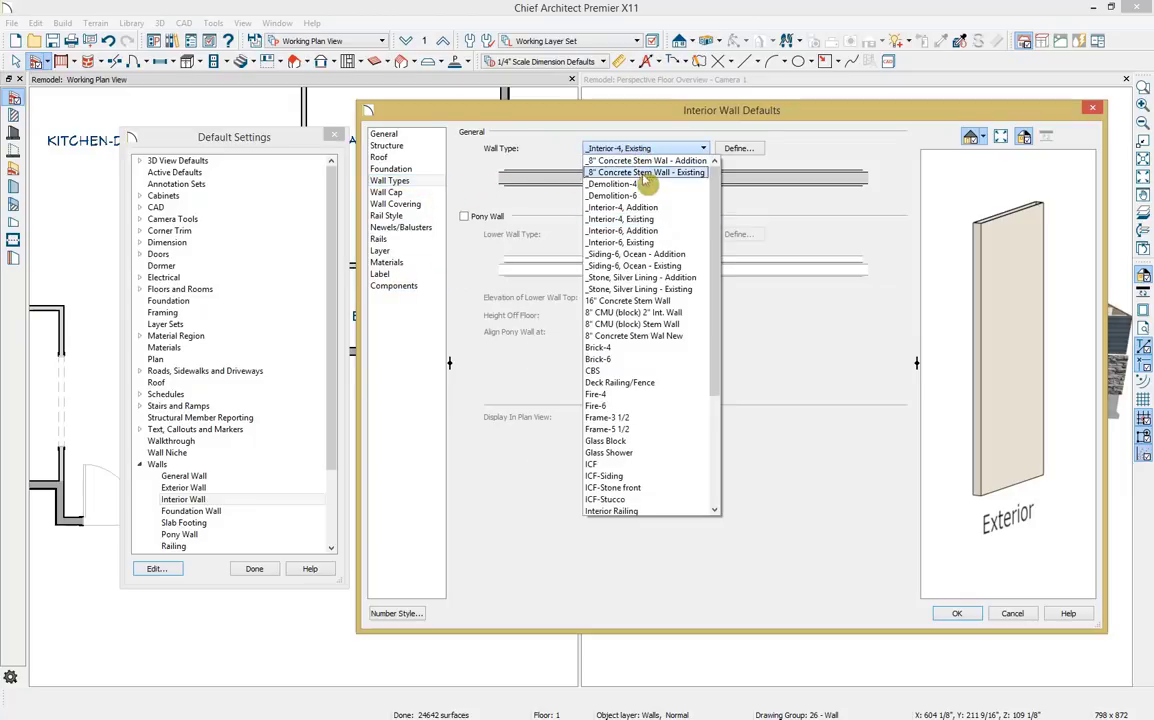
{"action": "left_click", "coordinate": [646, 208]}
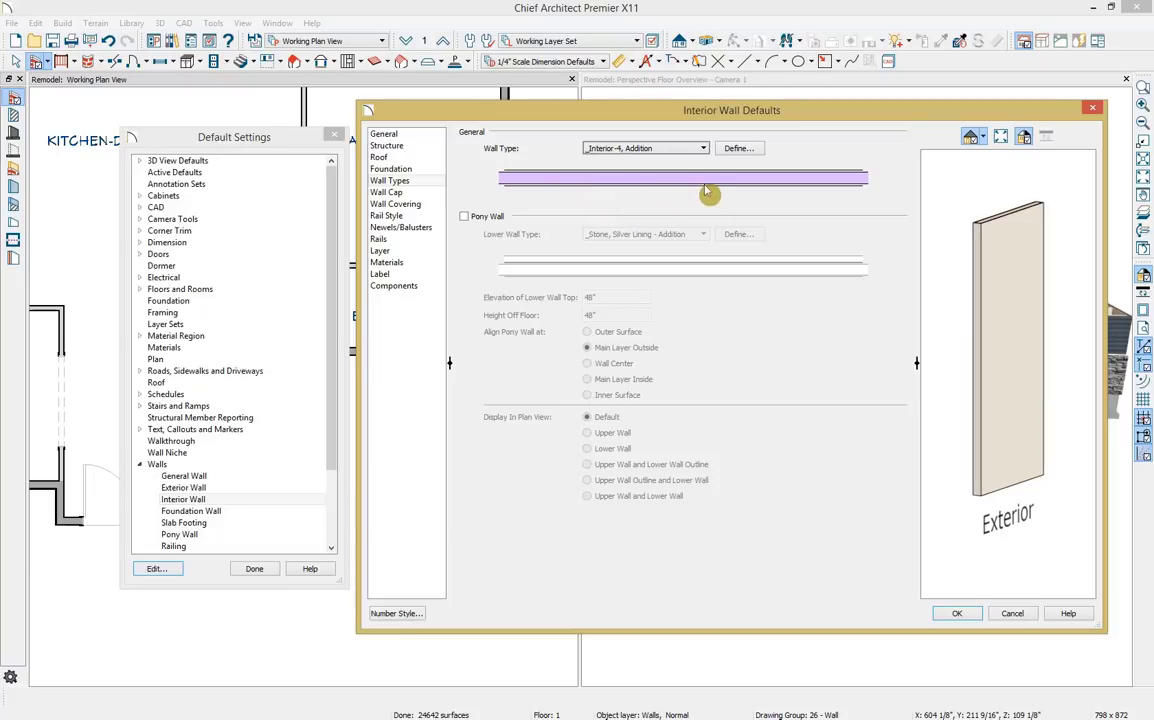
{"action": "left_click", "coordinate": [947, 613]}
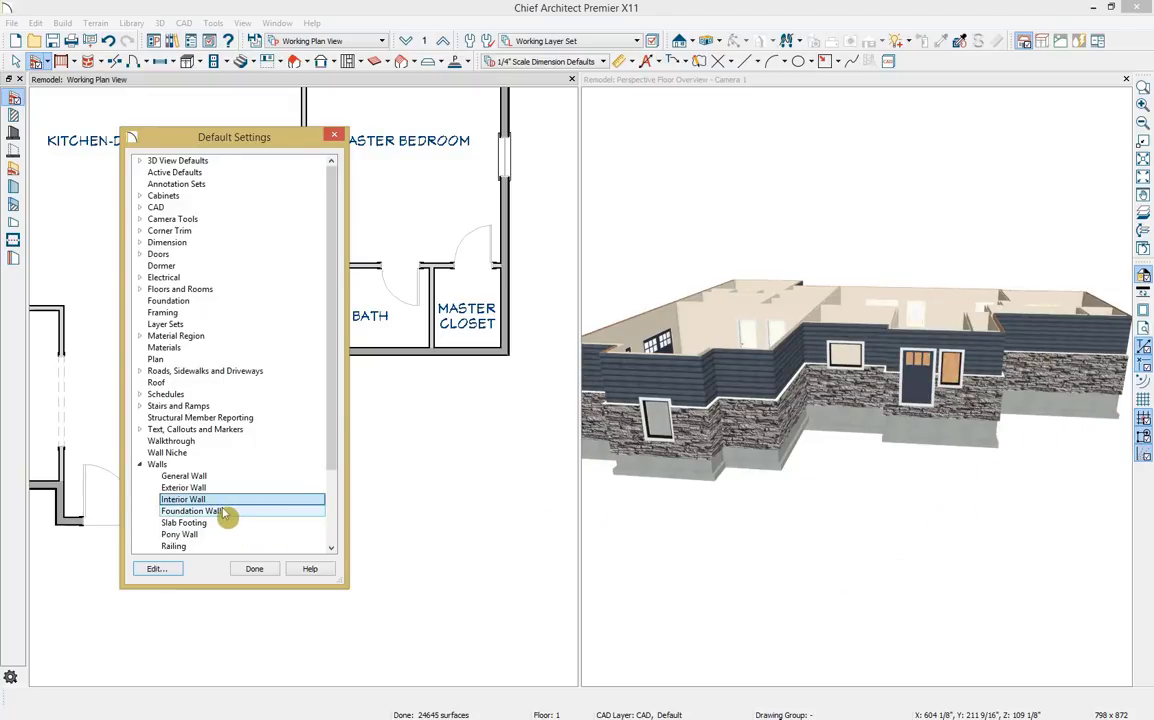
Step: Set the wall type in the foundation wall defaults to _8" Concrete Stem Wal - Addition and close the default settings
{"action": "double_click", "coordinate": [226, 514]}
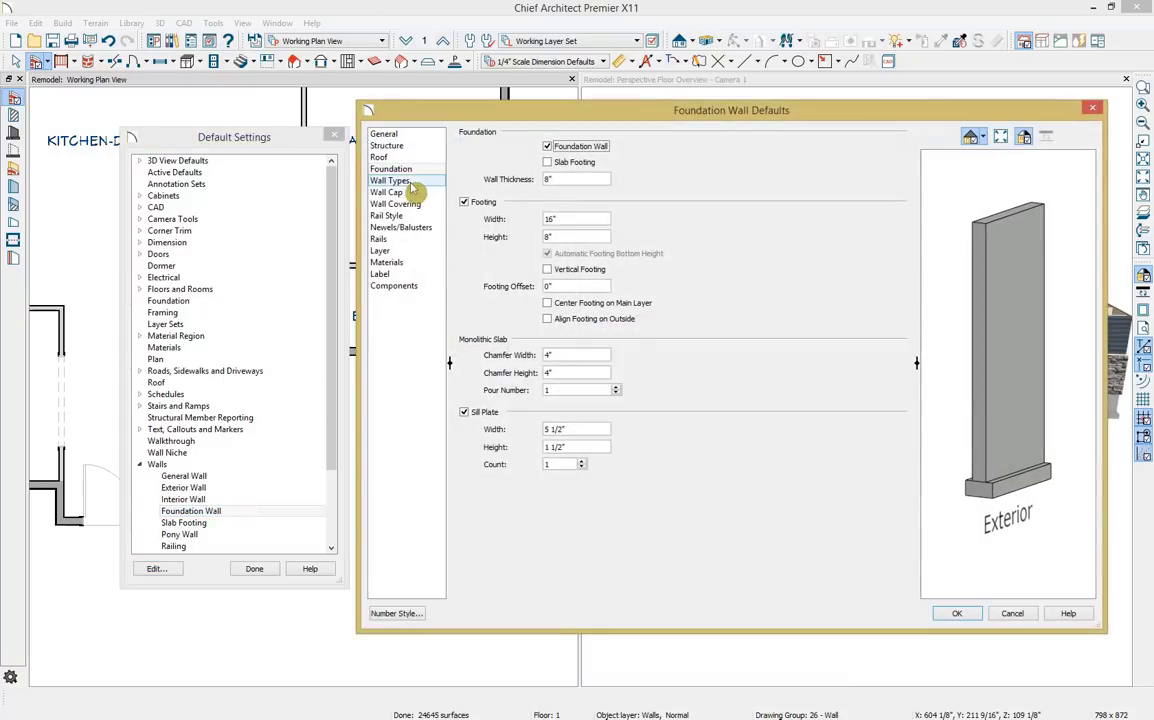
{"action": "left_click", "coordinate": [402, 181]}
{"action": "left_click", "coordinate": [680, 150]}
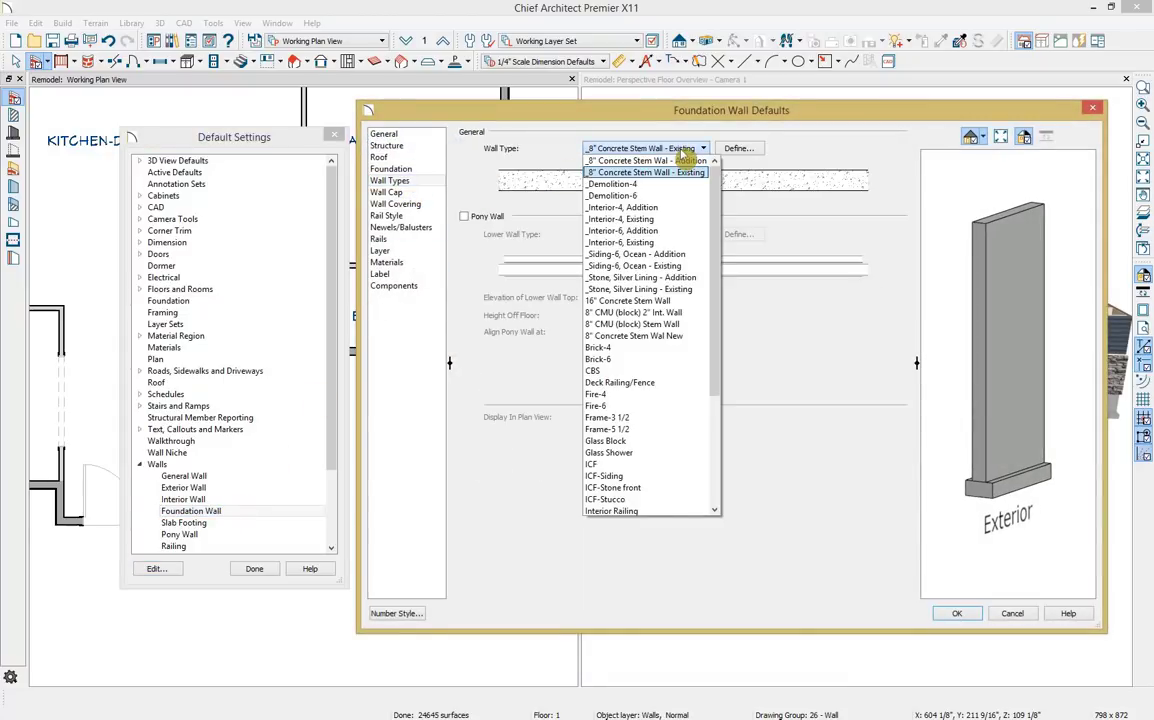
{"action": "left_click", "coordinate": [620, 155]}
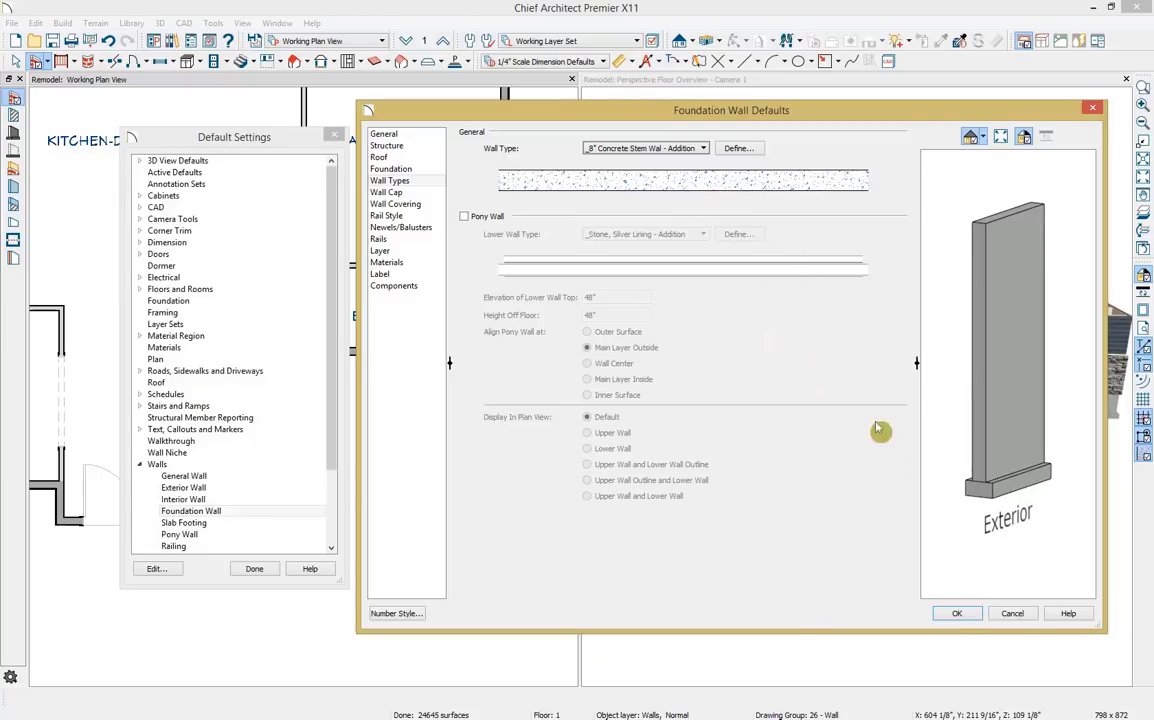
{"action": "left_click", "coordinate": [957, 613]}
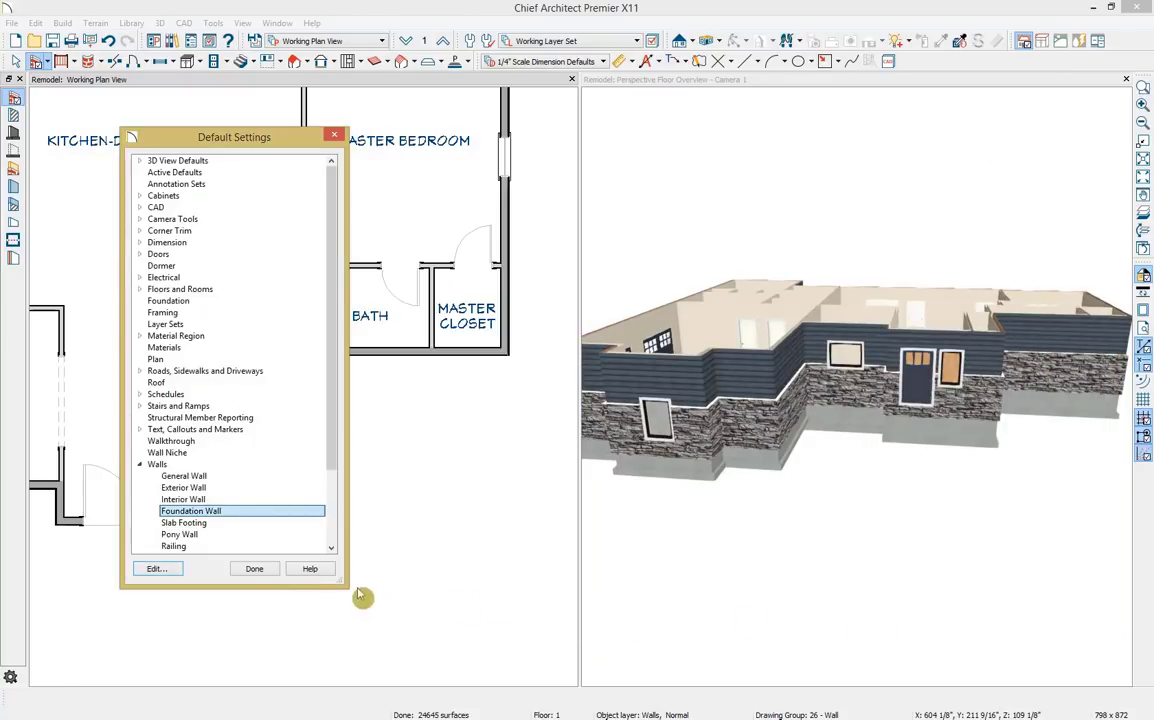
{"action": "left_click", "coordinate": [258, 568]}
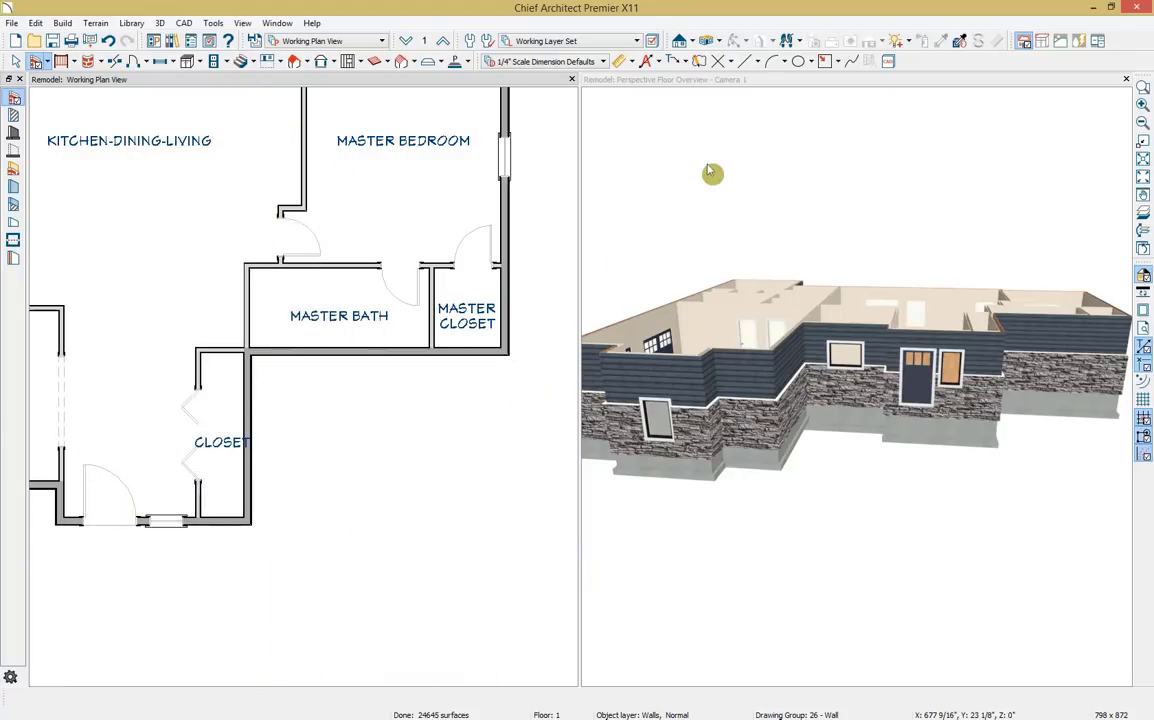
Step: View the master bath and closet corner from above in the 3D overview and compare it with the picture Bath after.jpg
{"action": "left_click", "coordinate": [742, 86]}
{"action": "left_click_drag", "start_coordinate": [749, 201], "coordinate": [817, 397]}
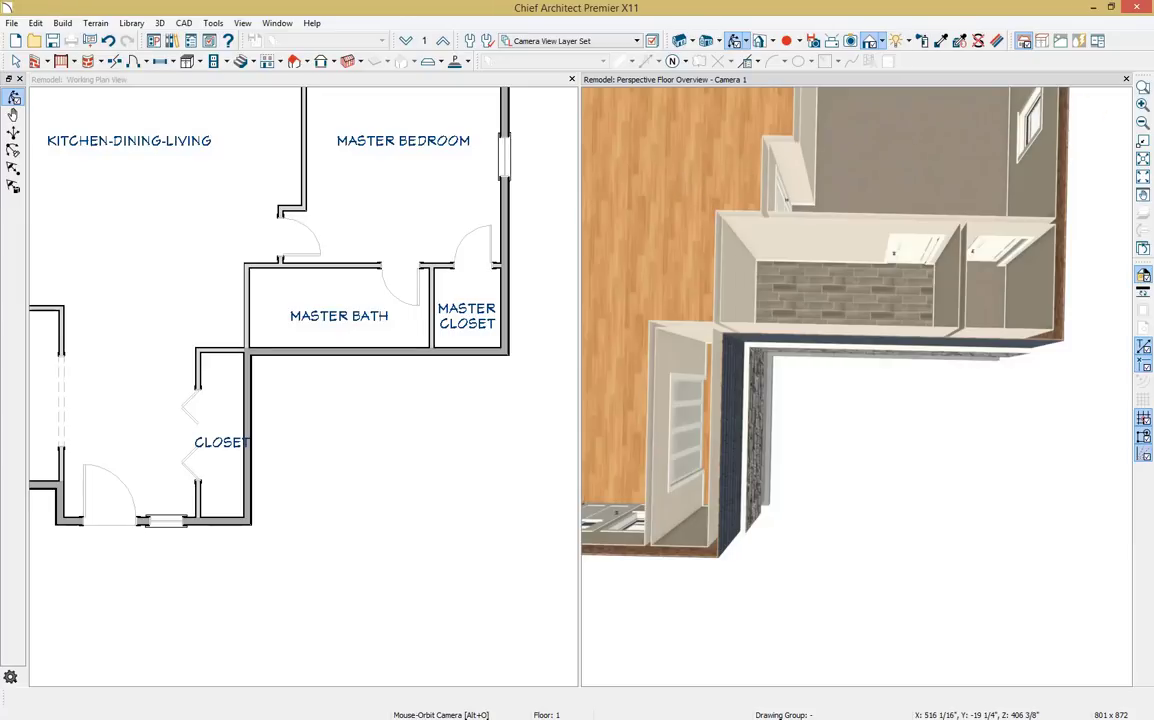
{"action": "left_click_drag", "start_coordinate": [1153, 30], "coordinate": [255, 70]}
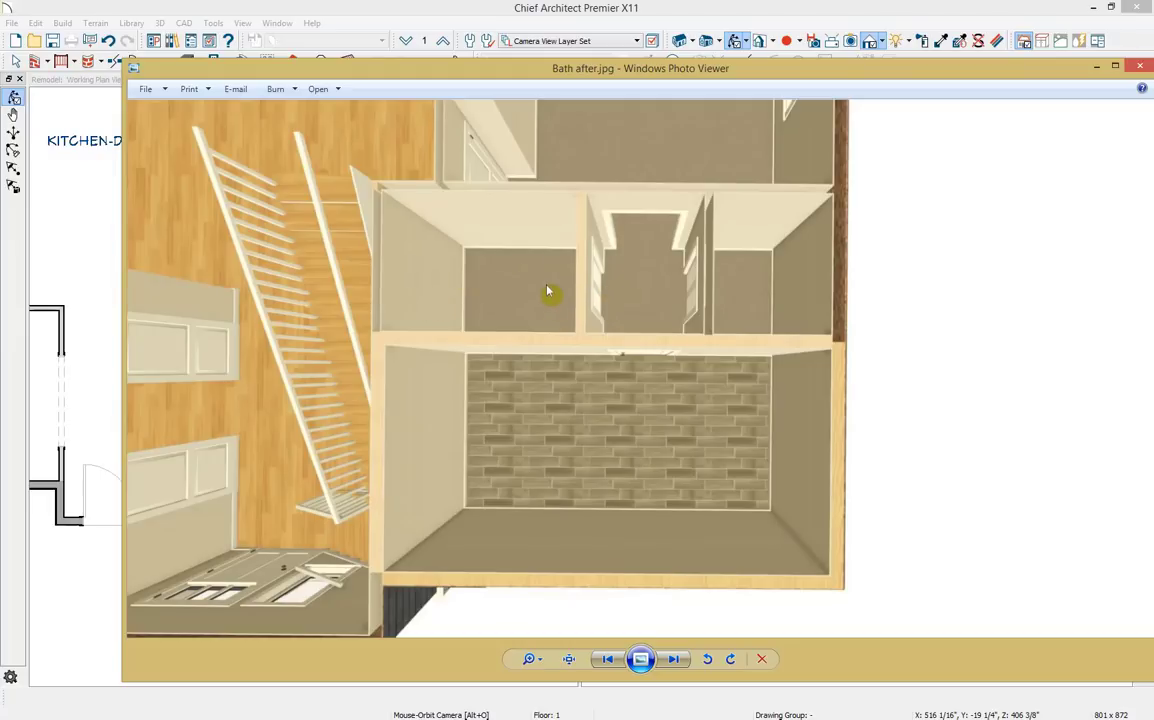
{"action": "left_click_drag", "start_coordinate": [545, 68], "coordinate": [1153, 55]}
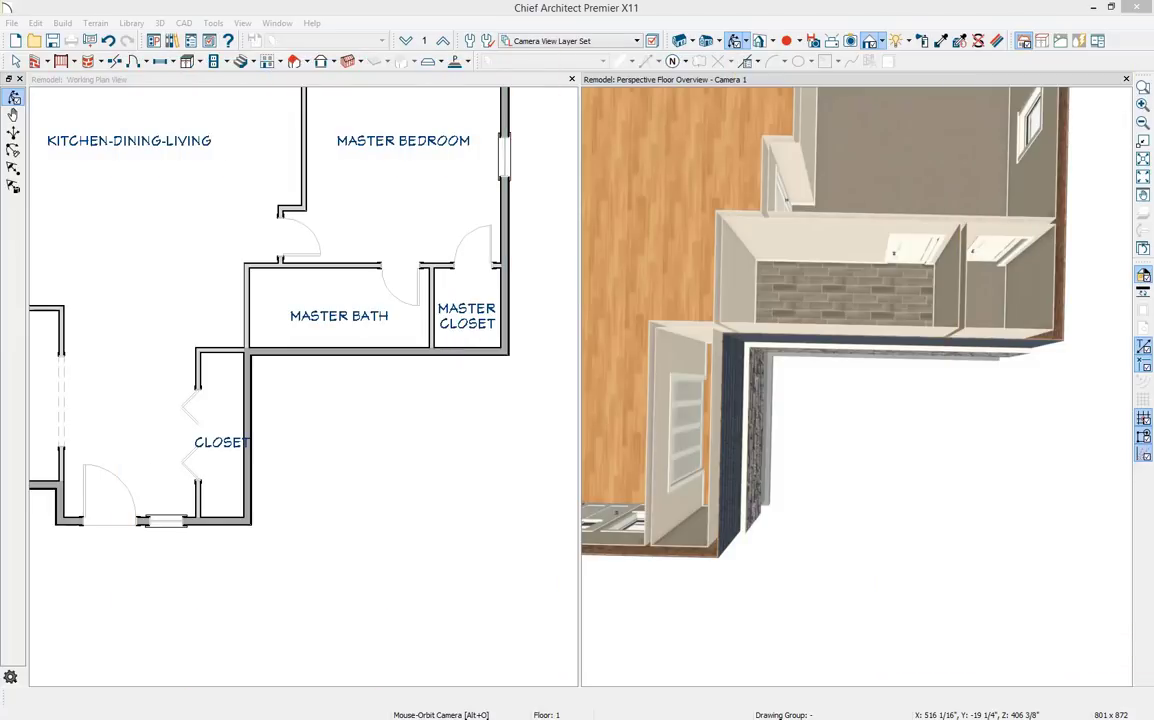
{"action": "left_click", "coordinate": [531, 90]}
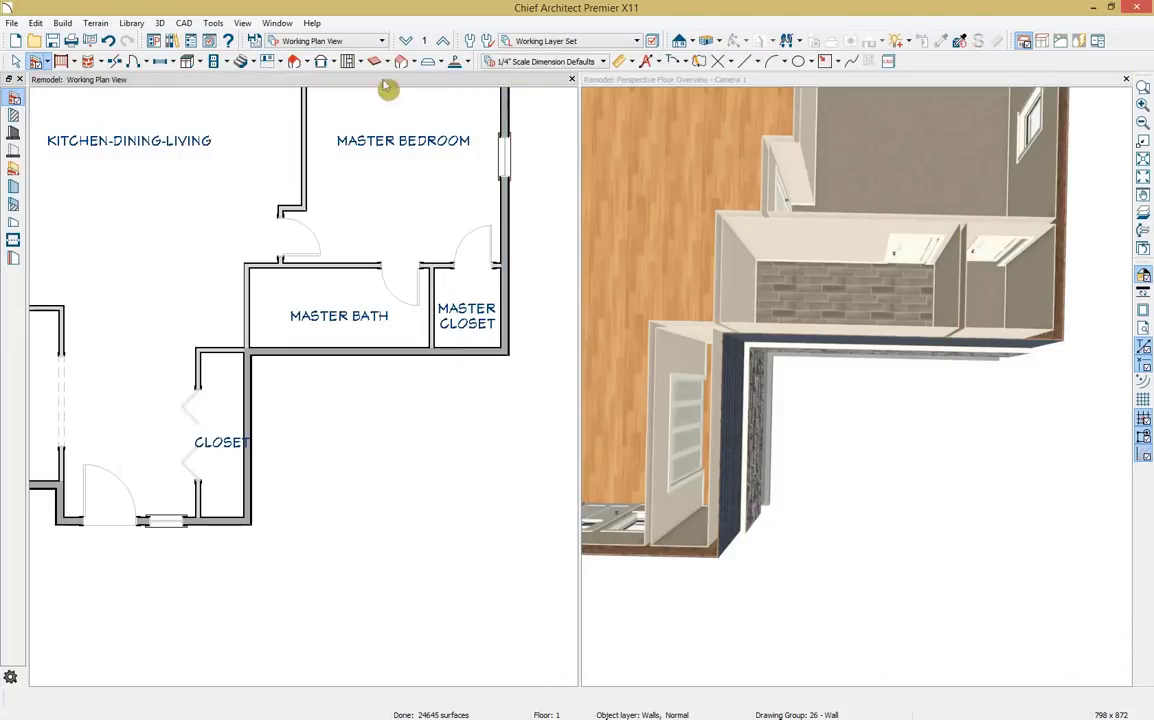
Step: Draw two exterior walls enclosing an addition beside the master bath, and align its side wall with the master closet's exterior wall
{"action": "left_click", "coordinate": [46, 62]}
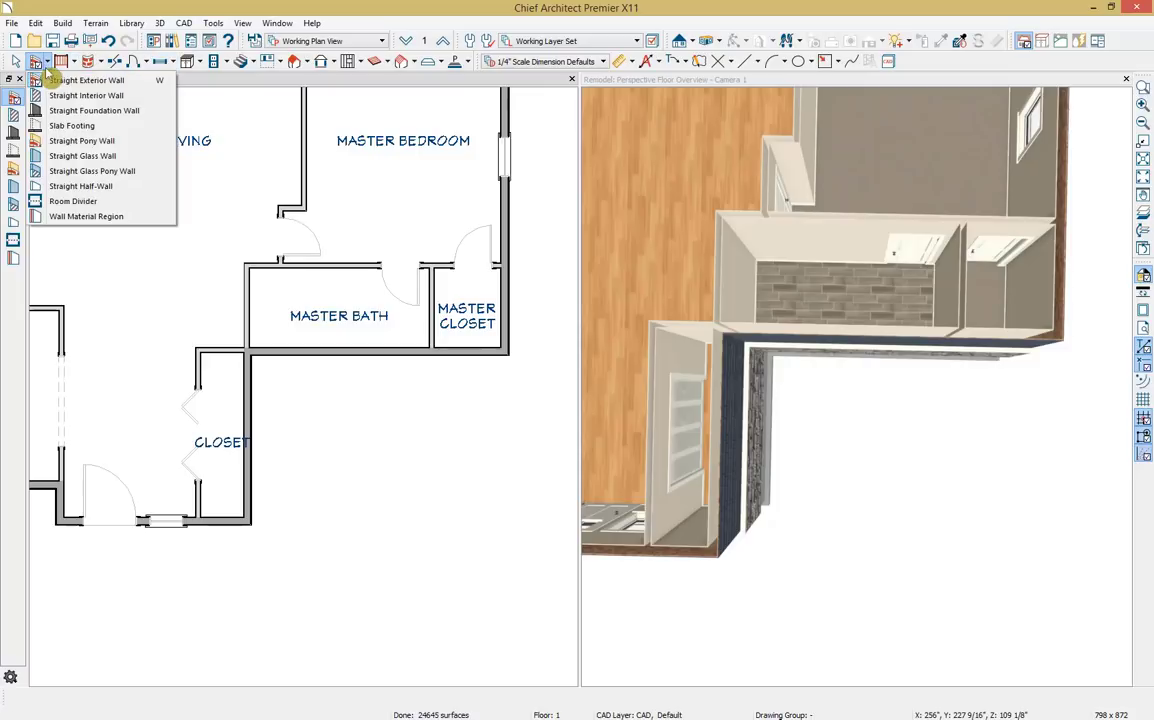
{"action": "left_click", "coordinate": [50, 79]}
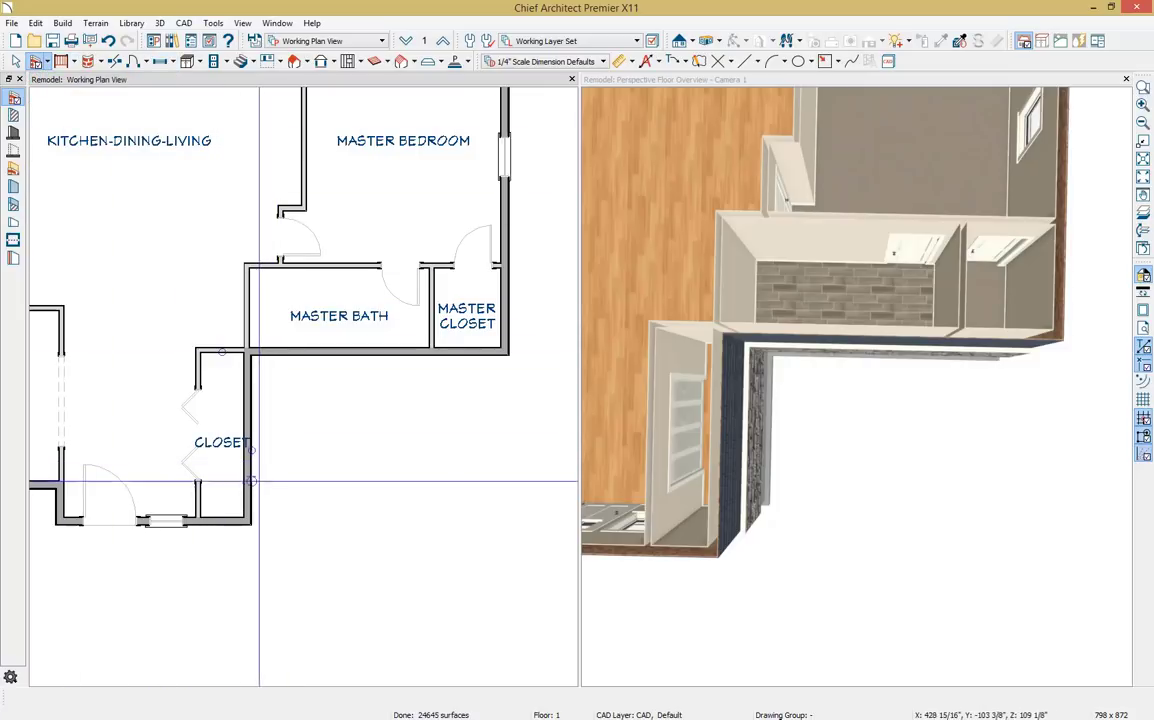
{"action": "left_click_drag", "start_coordinate": [252, 485], "coordinate": [465, 356]}
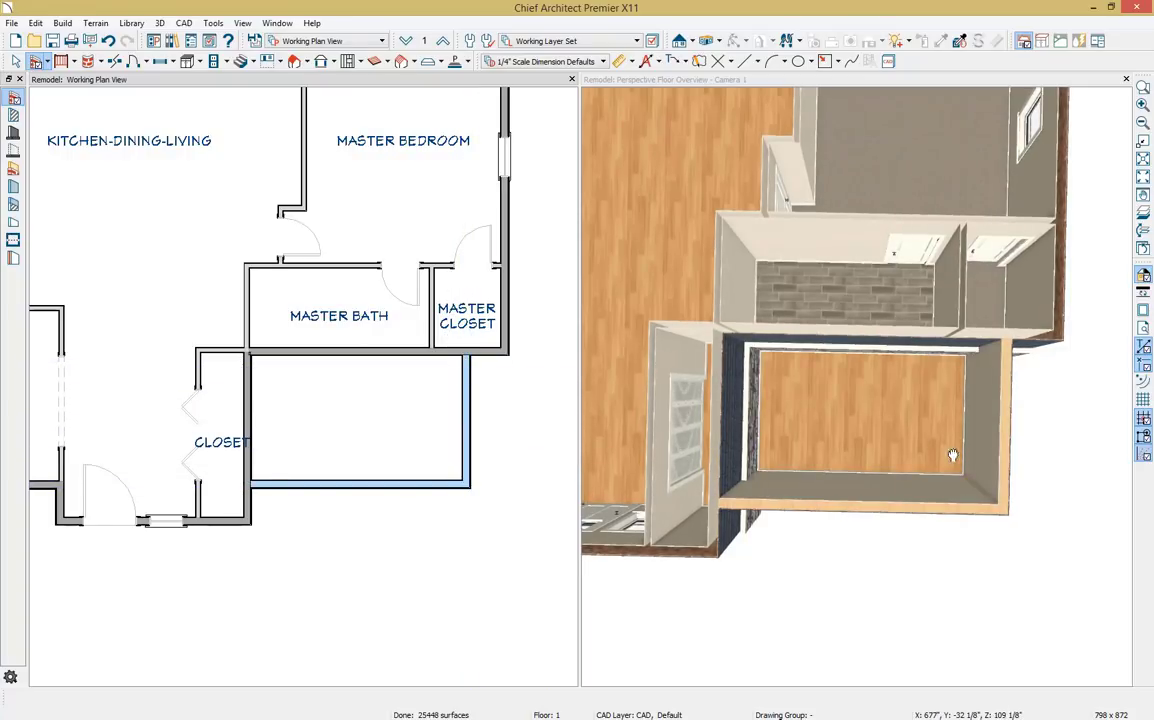
{"action": "middle_click_drag", "start_coordinate": [951, 456], "coordinate": [935, 321]}
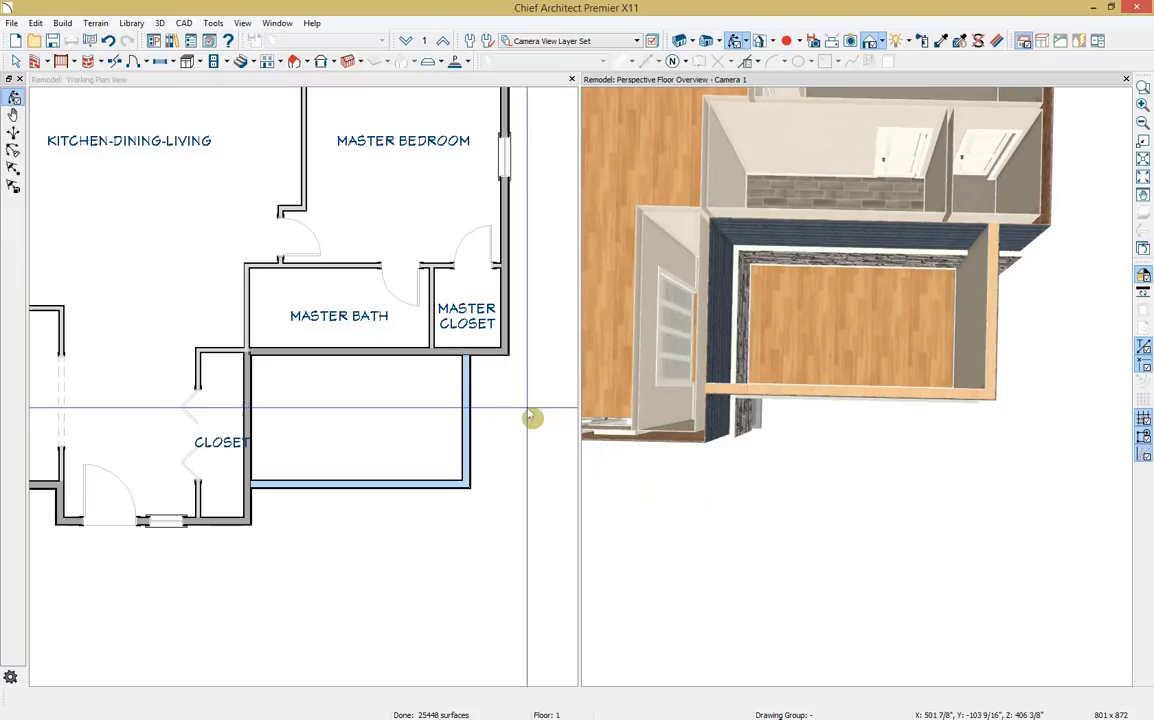
{"action": "left_click", "coordinate": [468, 401]}
{"action": "left_click_drag", "start_coordinate": [468, 401], "coordinate": [502, 374]}
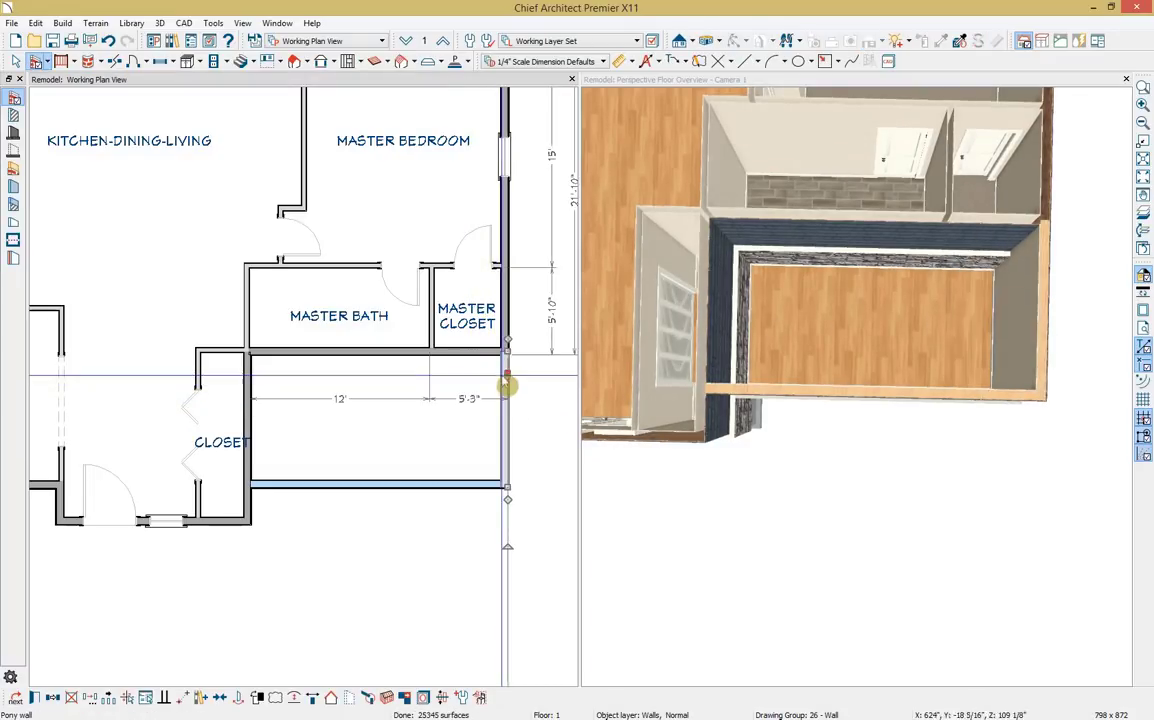
Step: Generate automatic exterior dimensions for the floor and turn on display of the "Dimensions, Automatic" layer
{"action": "left_click", "coordinate": [476, 487]}
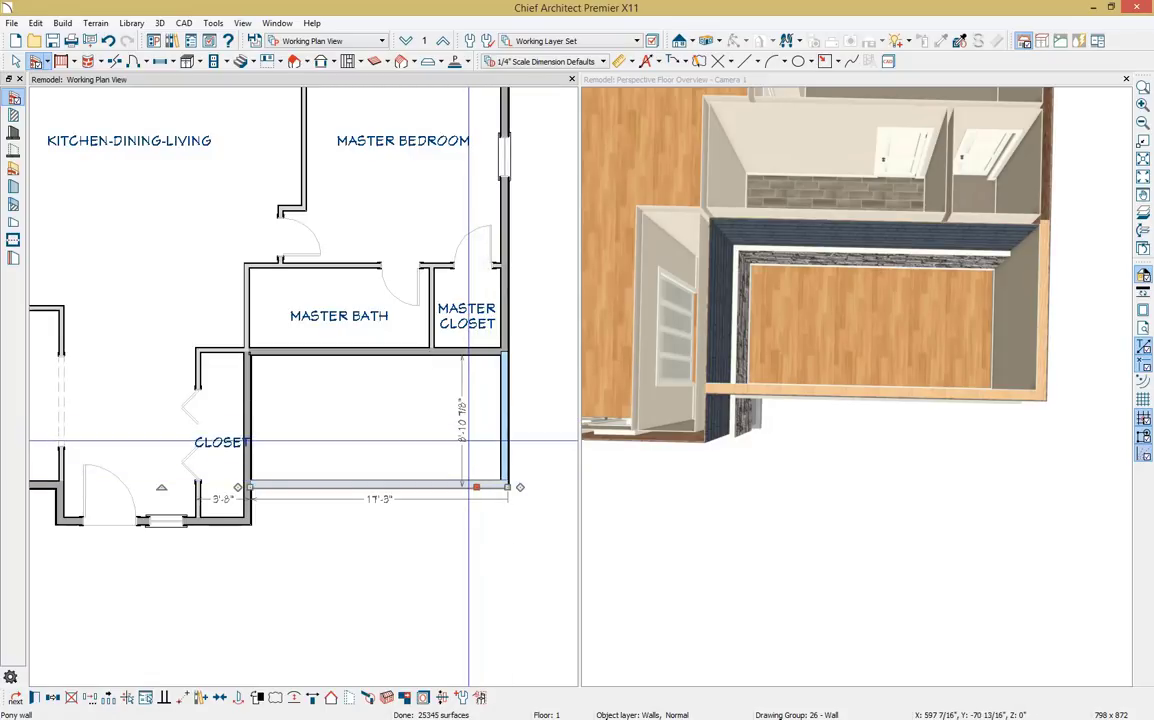
{"action": "left_click", "coordinate": [482, 443]}
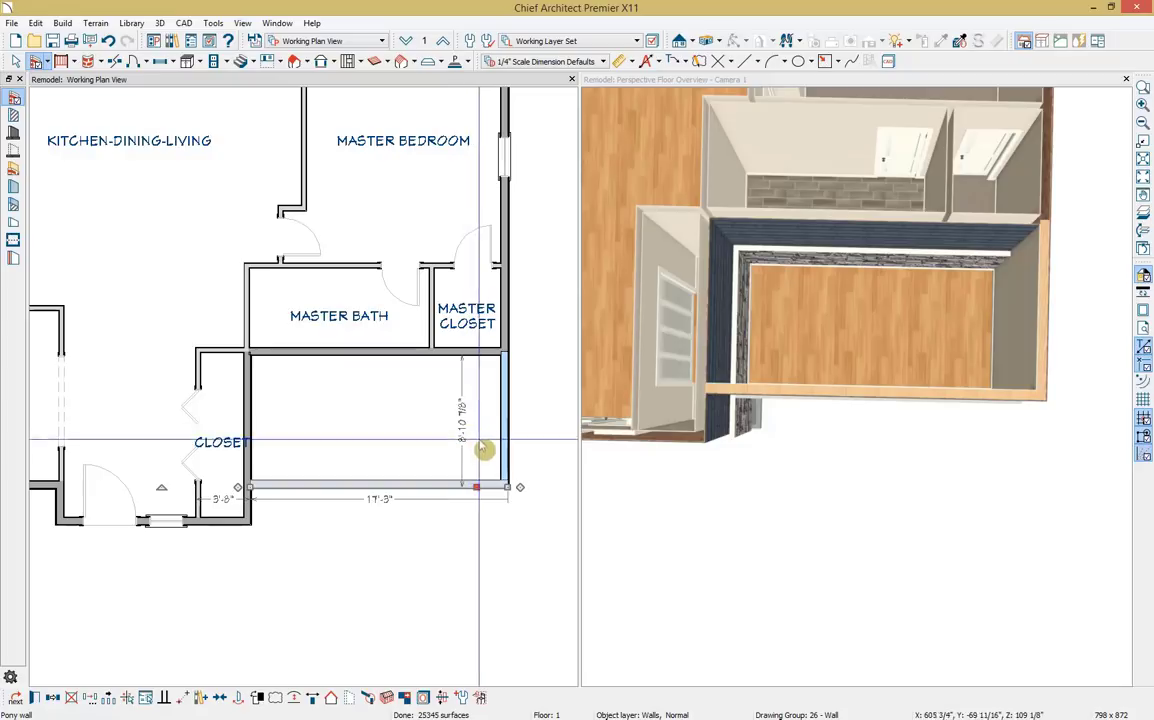
{"action": "left_click", "coordinate": [510, 314]}
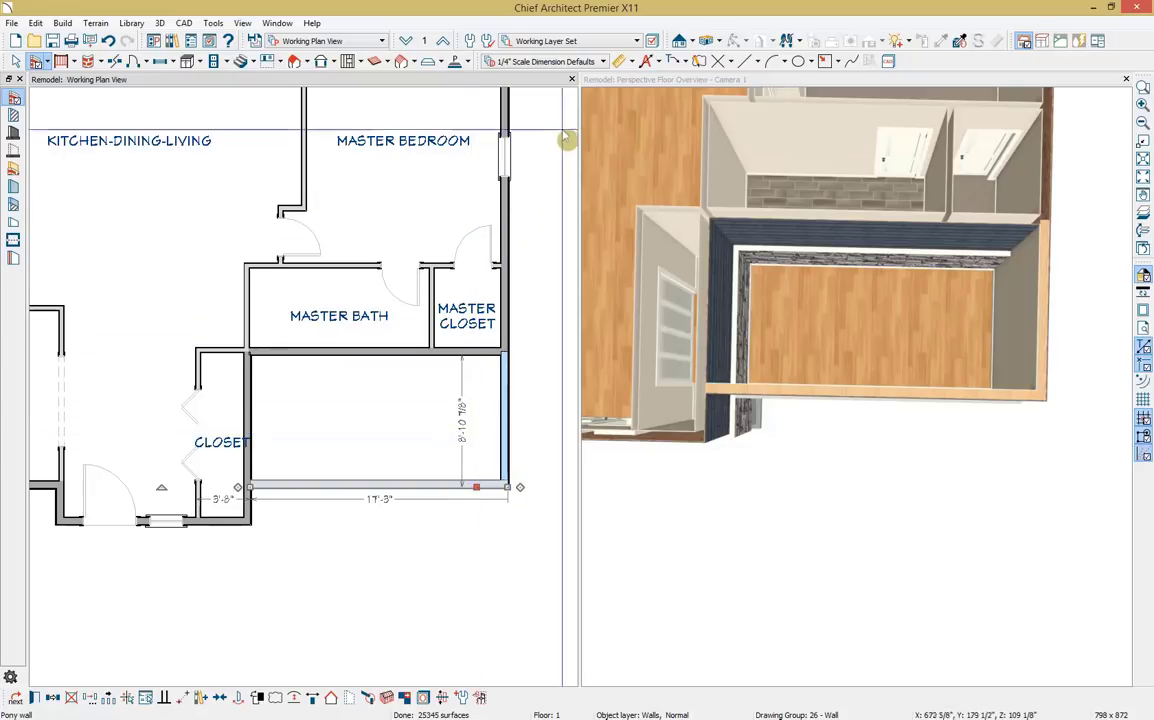
{"action": "left_click", "coordinate": [658, 64]}
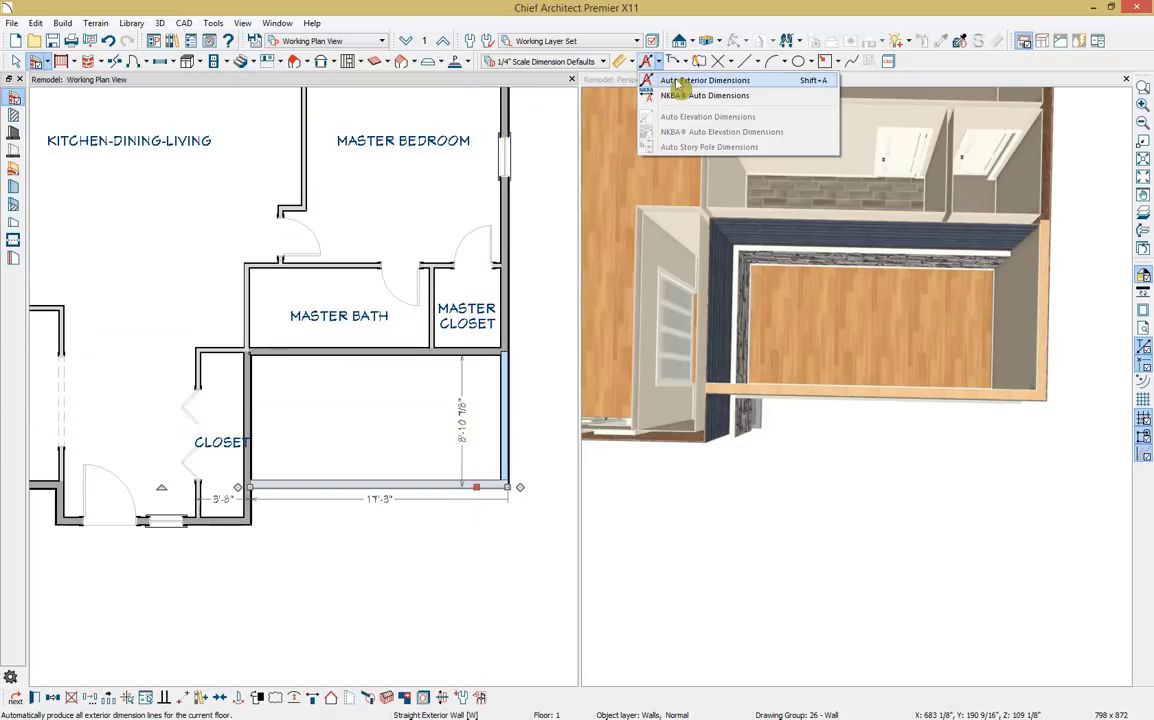
{"action": "left_click", "coordinate": [680, 82]}
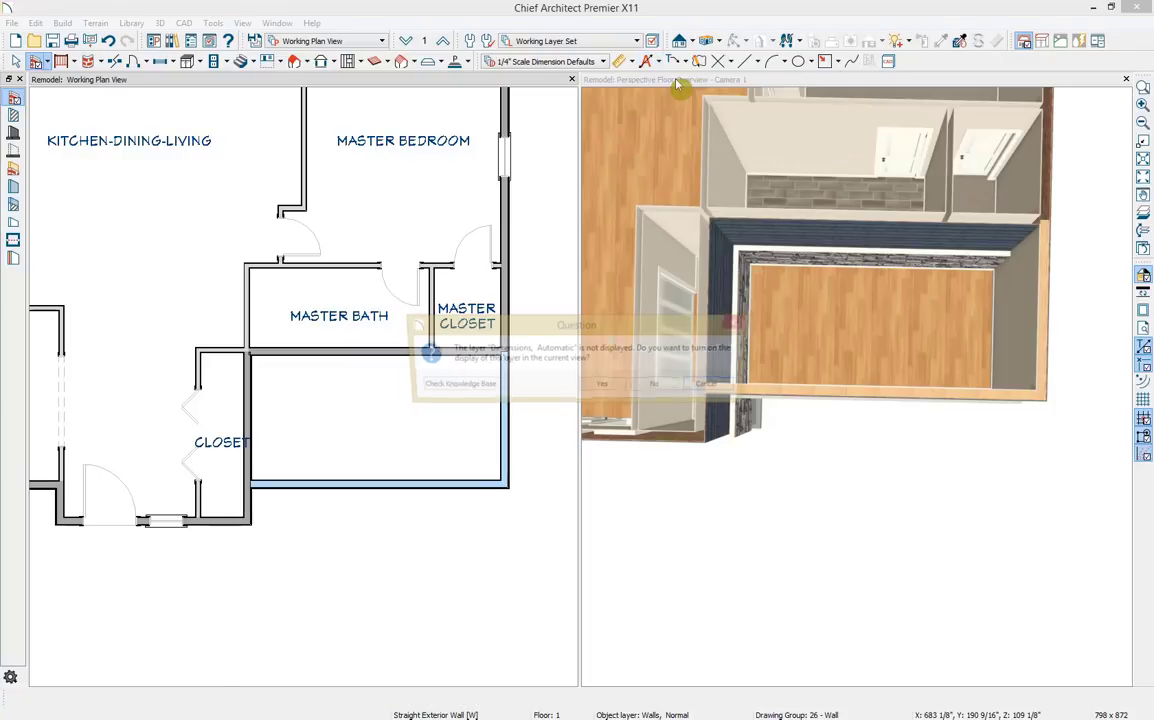
{"action": "left_click", "coordinate": [603, 387]}
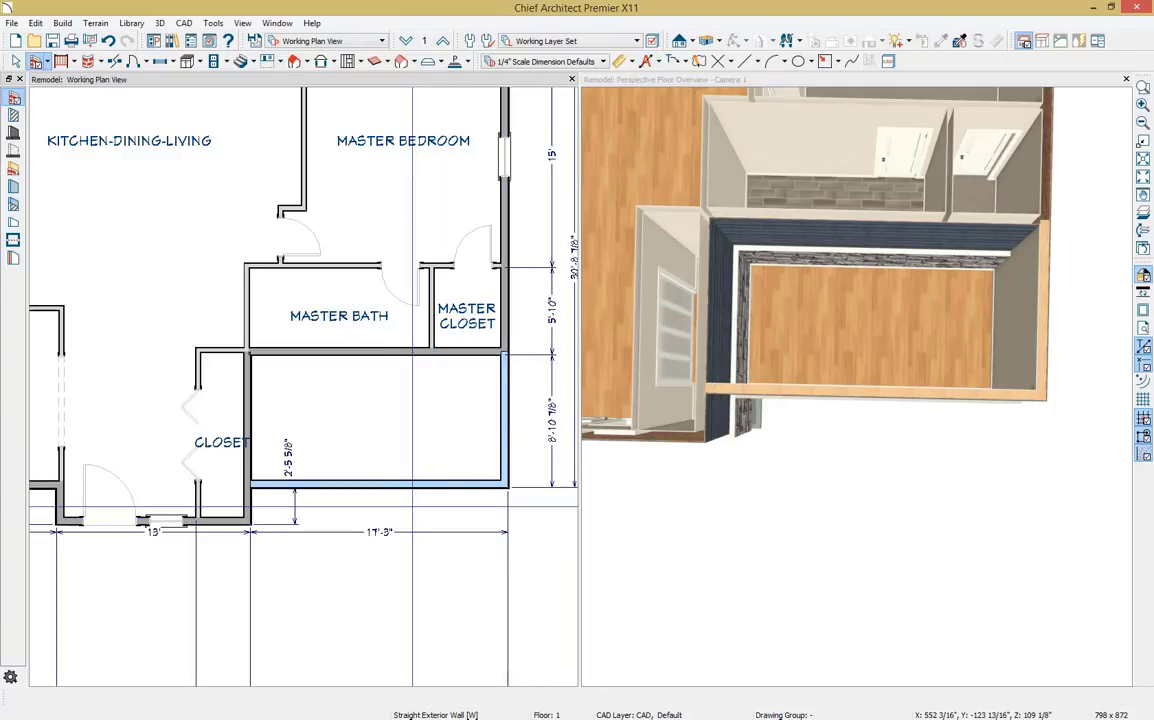
Step: Move the addition's front wall toward the master bath to make the addition about 6'-4 13/16" deep
{"action": "key", "text": "space"}
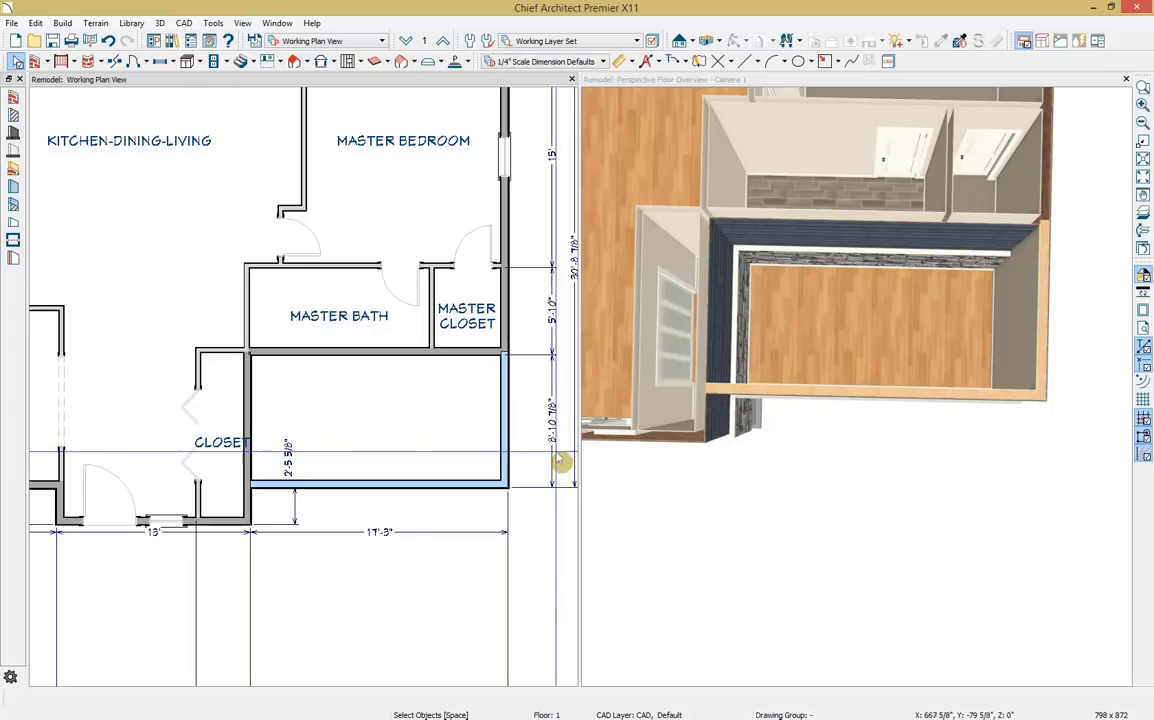
{"action": "left_click", "coordinate": [484, 487]}
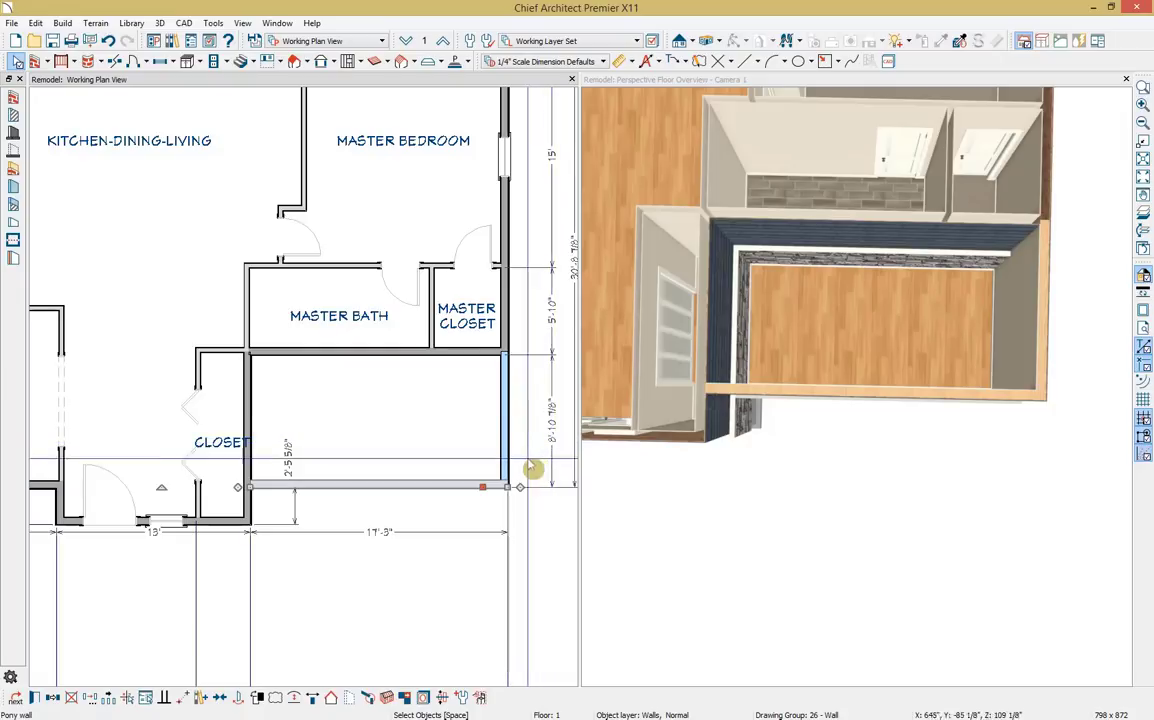
{"action": "left_click_drag", "start_coordinate": [482, 487], "coordinate": [477, 450]}
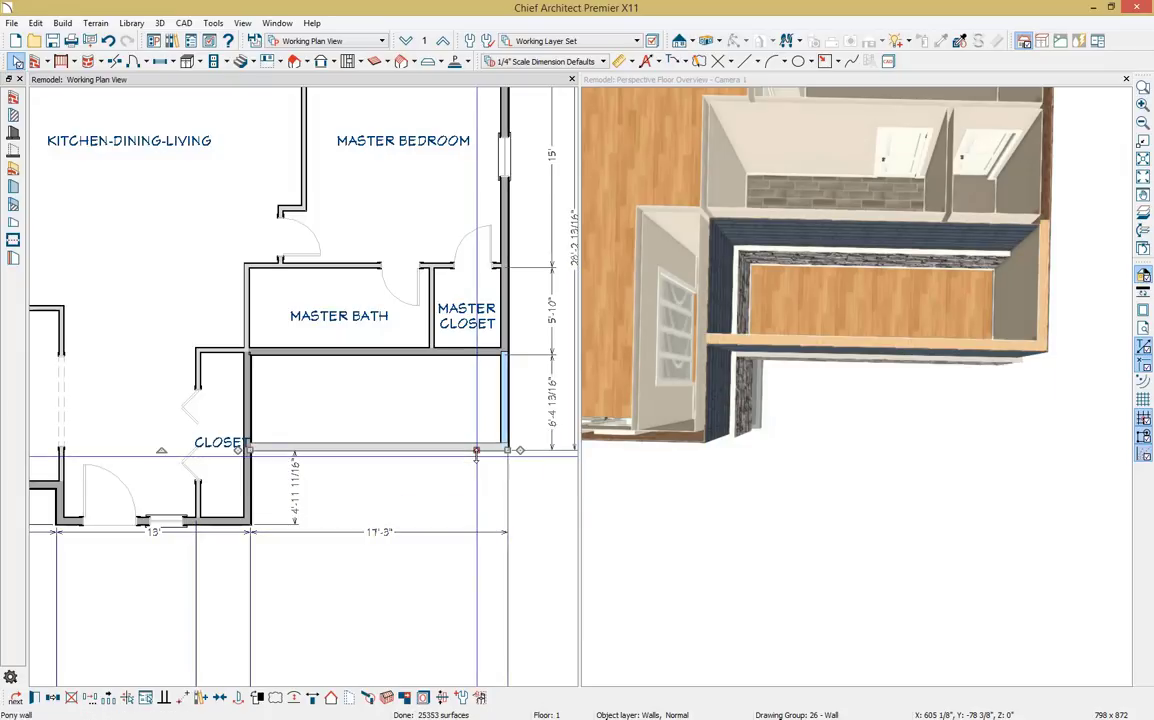
Step: Line up the addition's front wall with the office's front exterior wall using the Center Object tool
{"action": "middle_click_drag", "start_coordinate": [72, 499], "coordinate": [165, 489]}
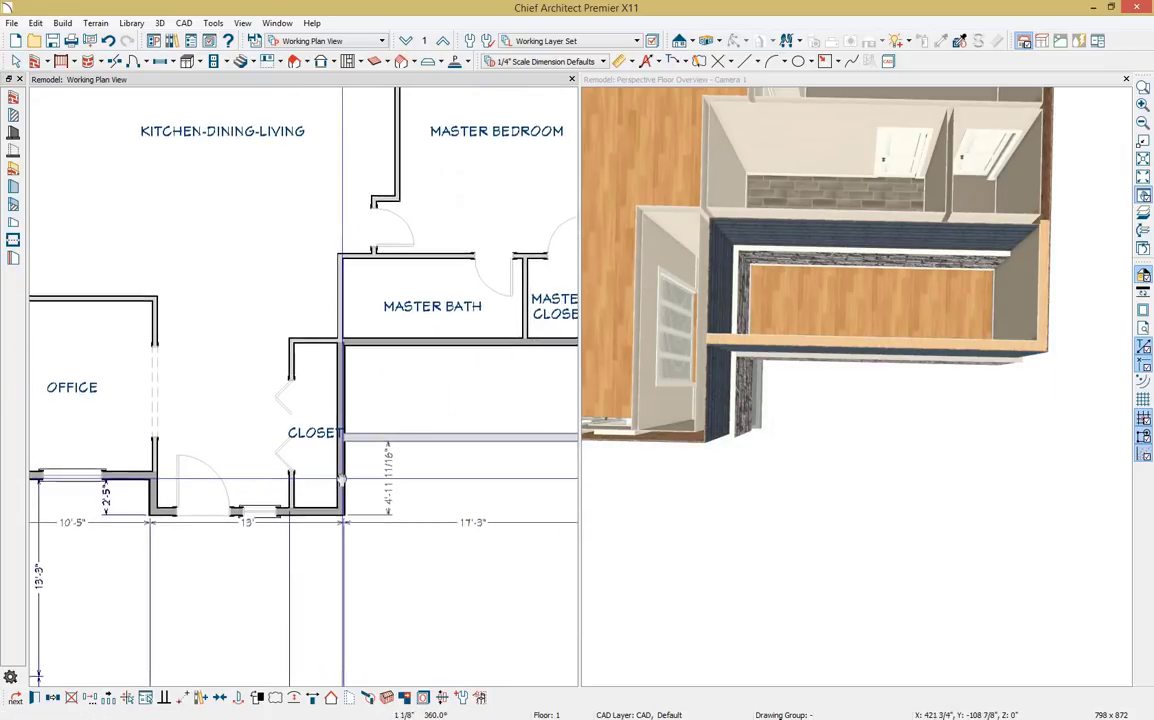
{"action": "left_click", "coordinate": [438, 442]}
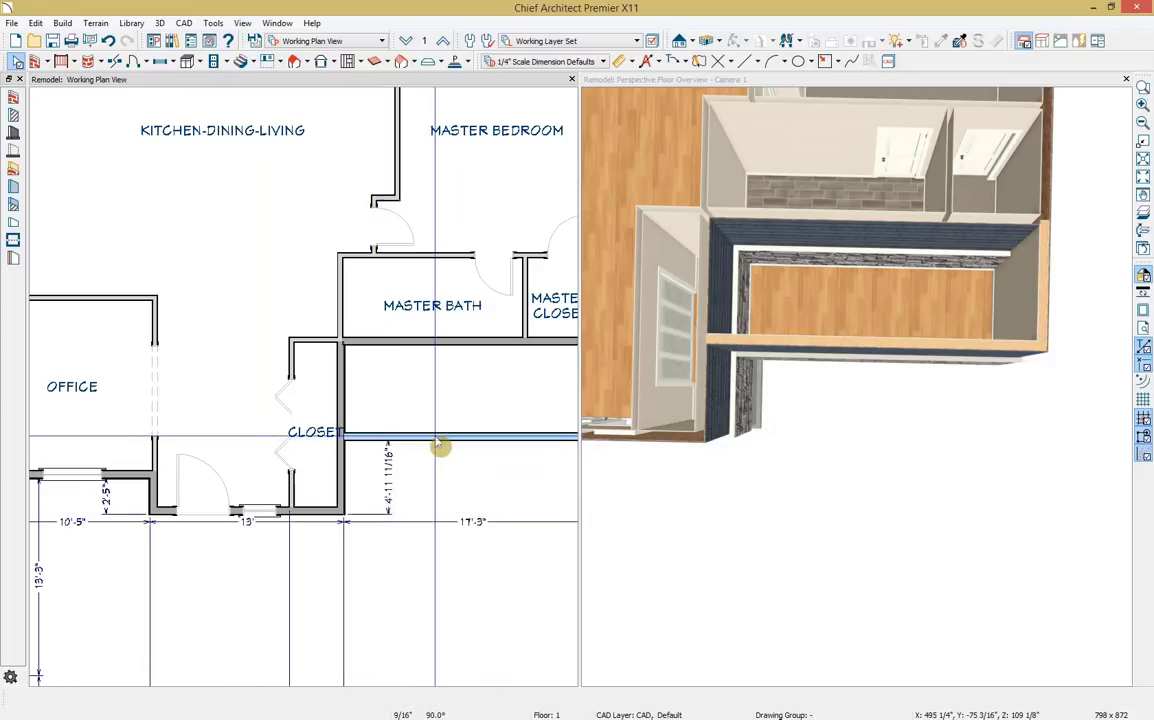
{"action": "left_click", "coordinate": [438, 442]}
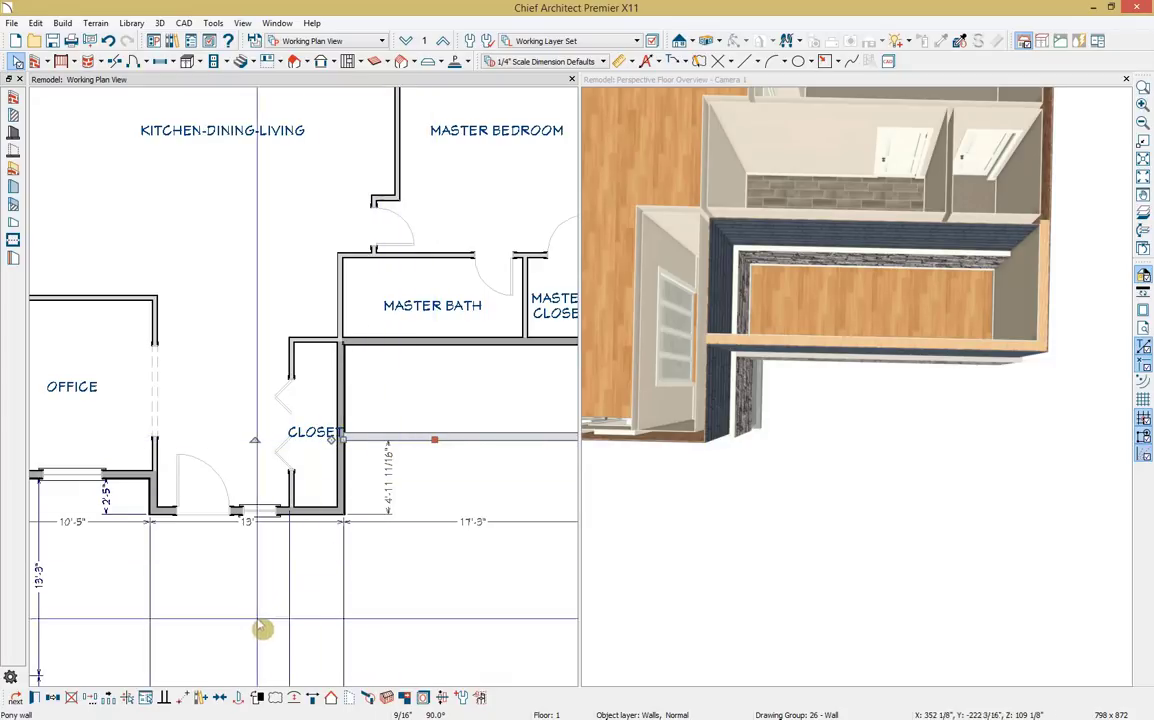
{"action": "left_click", "coordinate": [222, 697]}
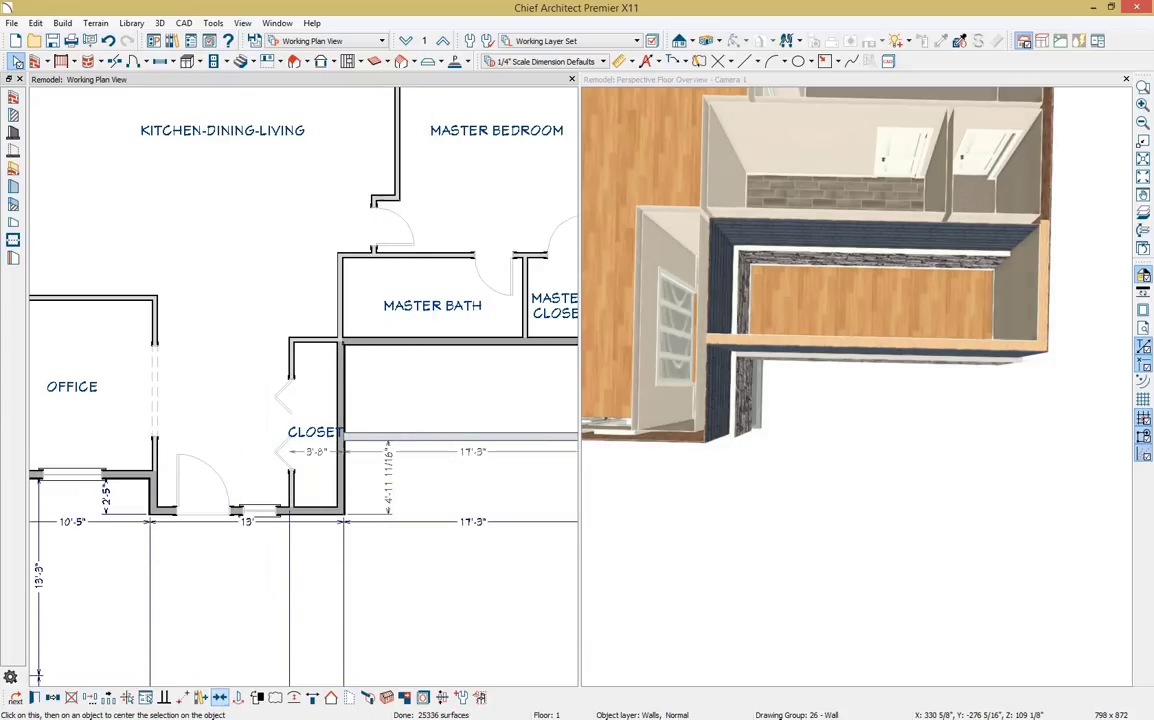
{"action": "left_click", "coordinate": [145, 488]}
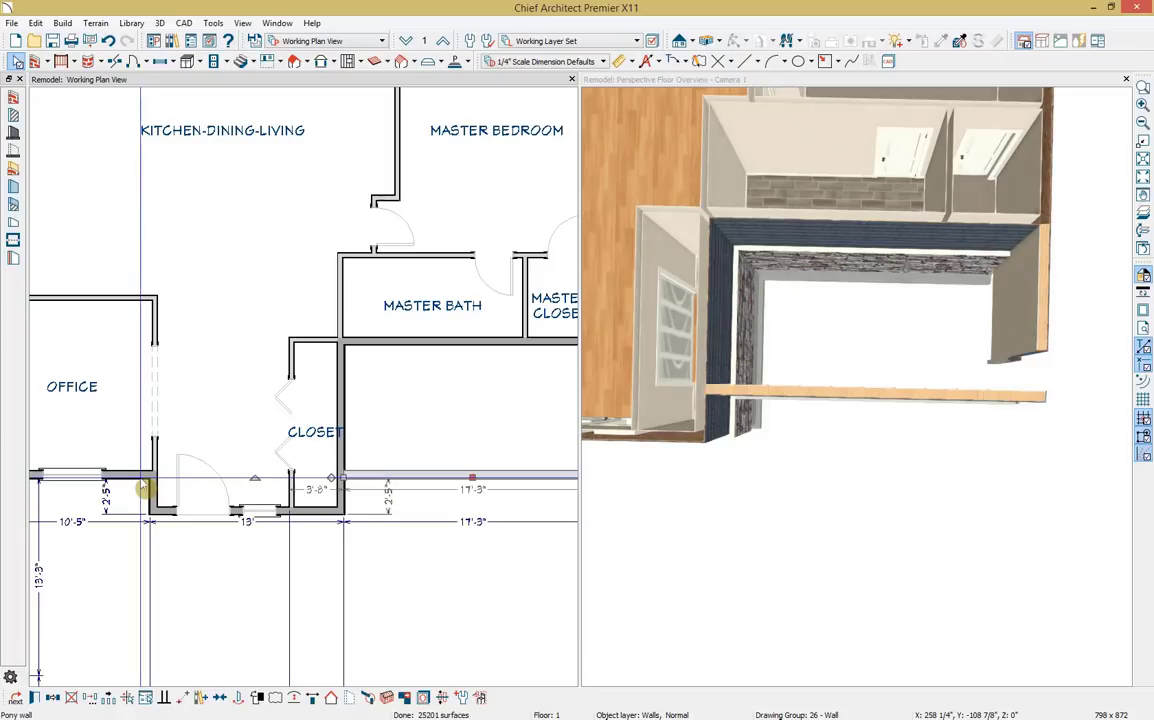
Step: Extend the addition's side wall until it joins the relocated front wall and closes the room
{"action": "middle_click_drag", "start_coordinate": [459, 581], "coordinate": [388, 583]}
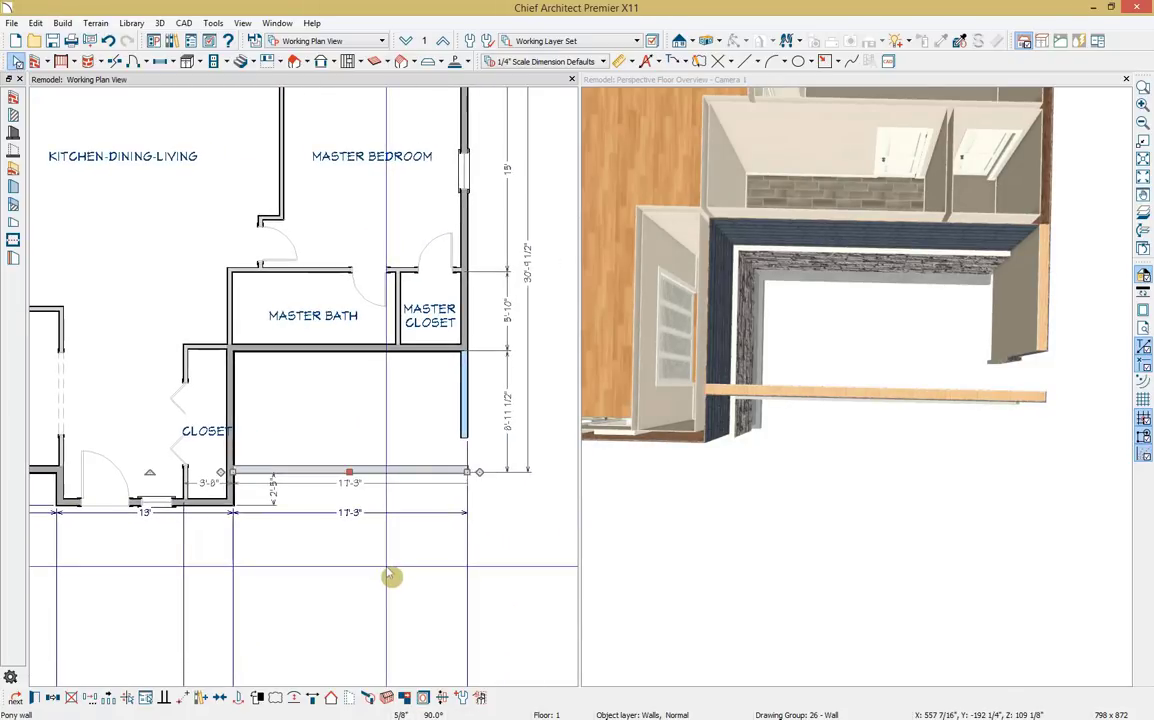
{"action": "left_click", "coordinate": [466, 446]}
{"action": "left_click_drag", "start_coordinate": [466, 446], "coordinate": [437, 478]}
Step: Break the front closet's exterior wall at the point where the addition's front wall meets it
{"action": "left_click", "coordinate": [781, 322]}
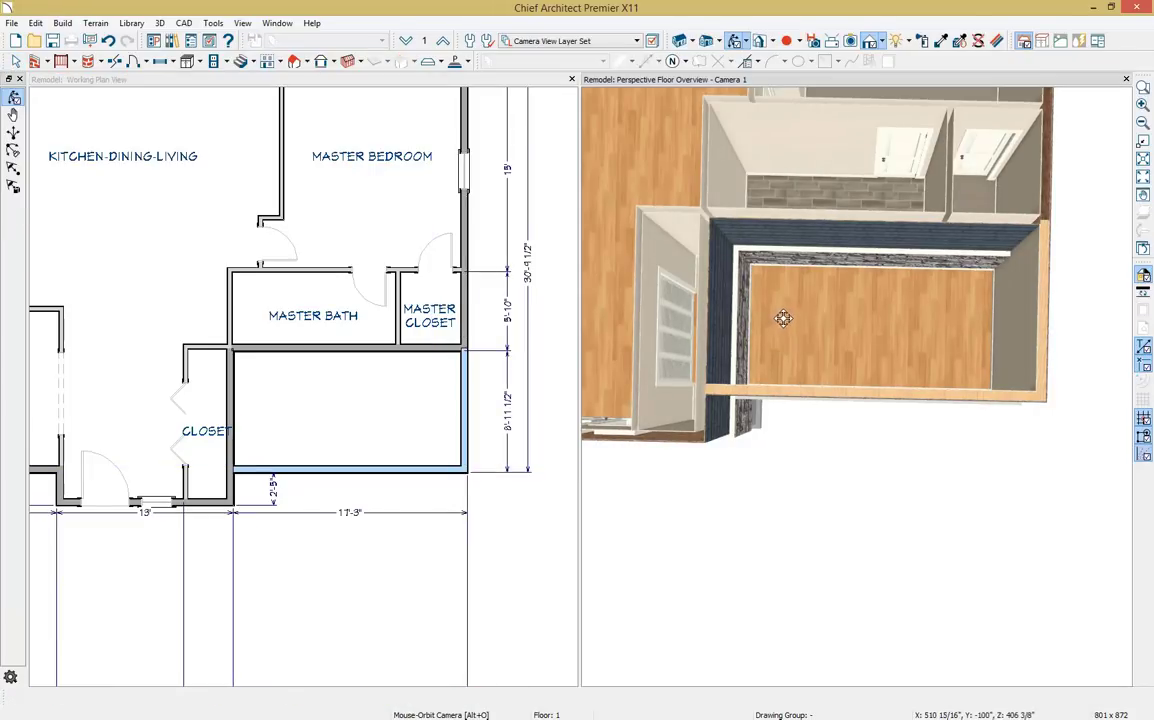
{"action": "left_click_drag", "start_coordinate": [783, 319], "coordinate": [815, 247]}
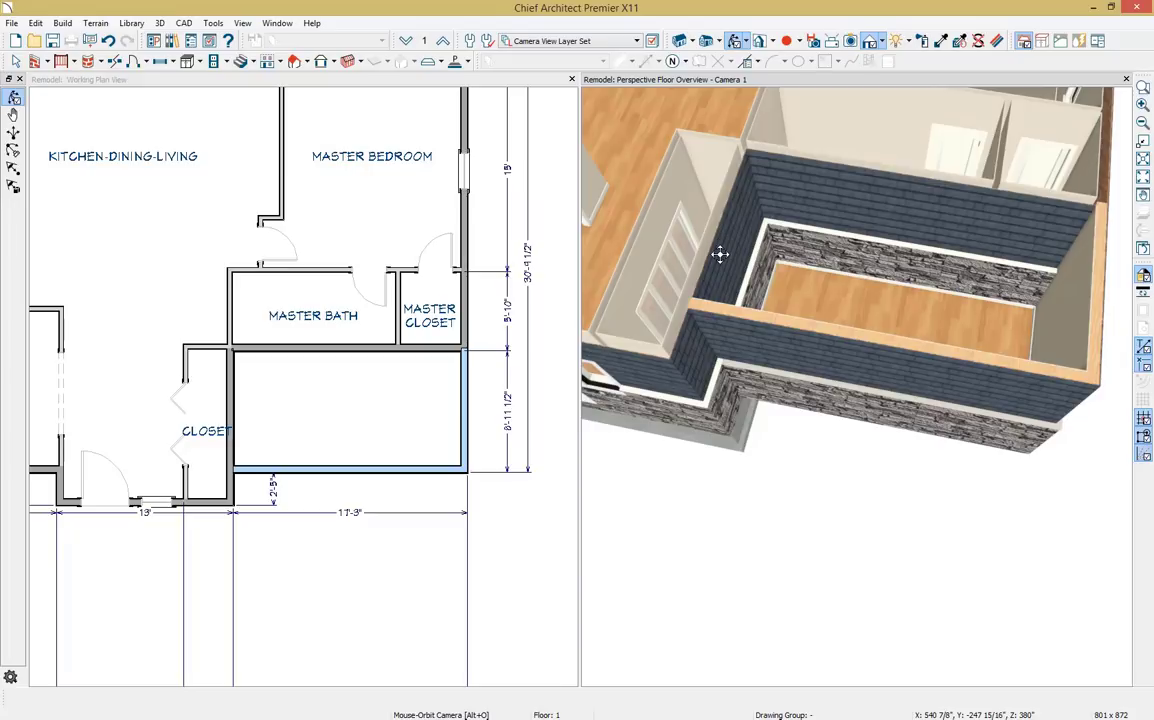
{"action": "scroll", "coordinate": [345, 395], "scroll_direction": "up", "scroll_amount": 2}
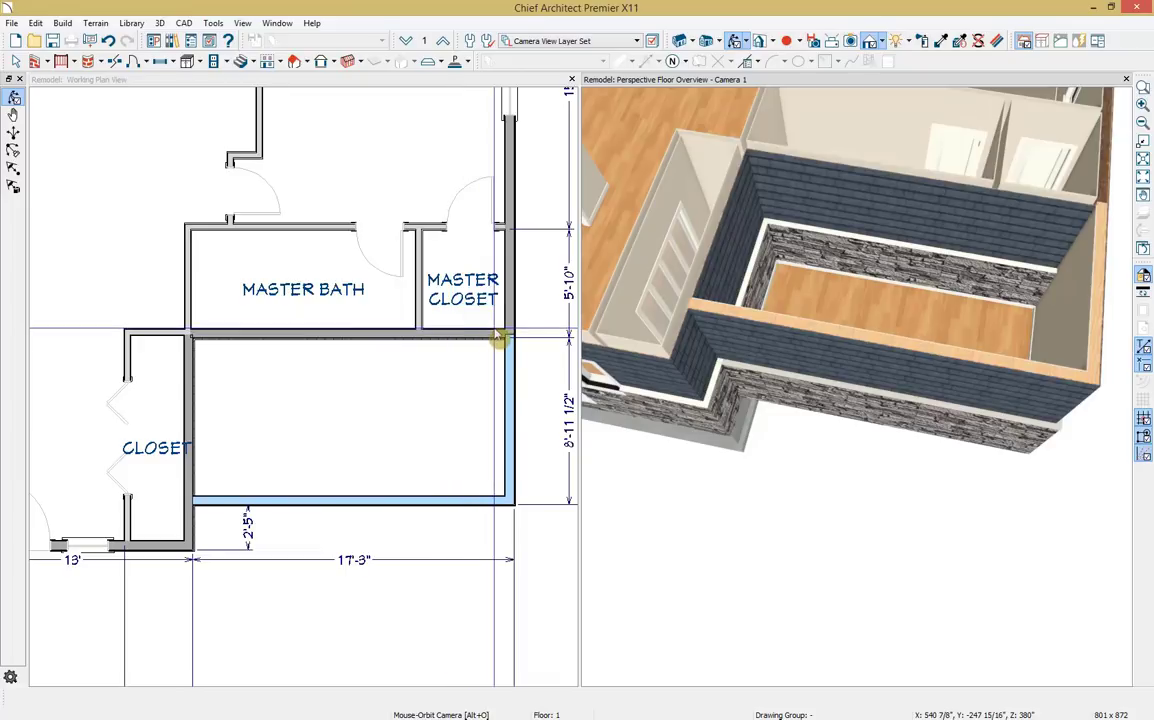
{"action": "left_click", "coordinate": [116, 86]}
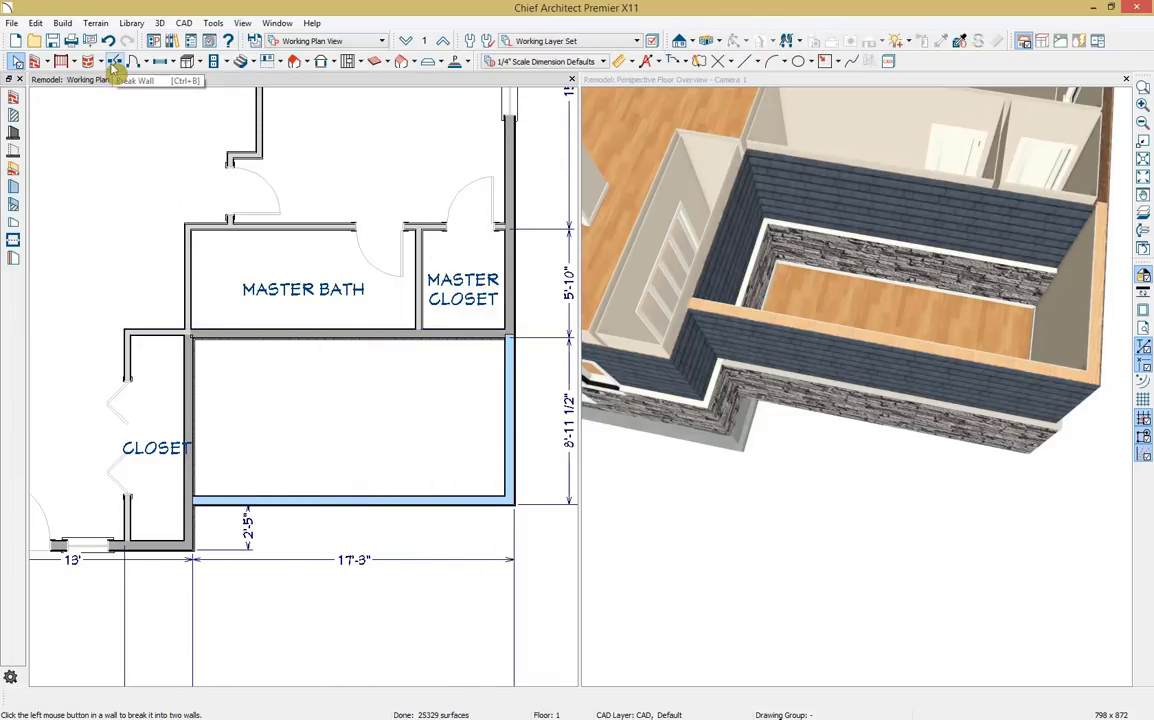
{"action": "left_click", "coordinate": [114, 62]}
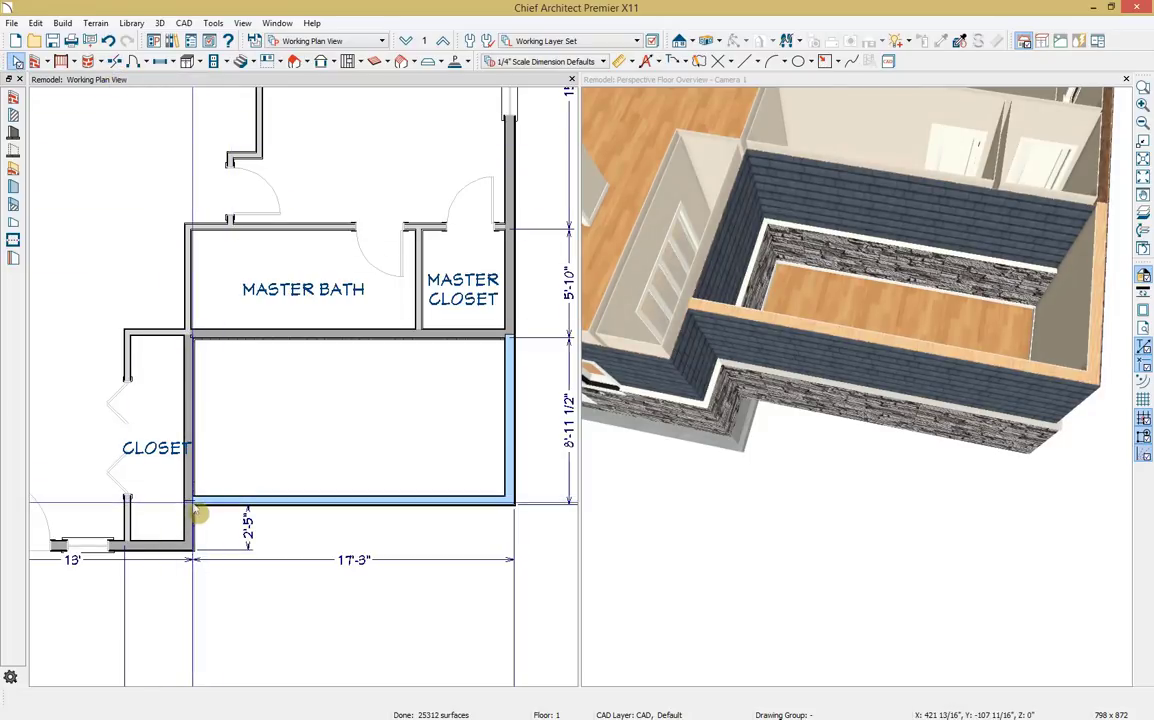
{"action": "scroll", "coordinate": [194, 500], "scroll_direction": "up", "scroll_amount": 4}
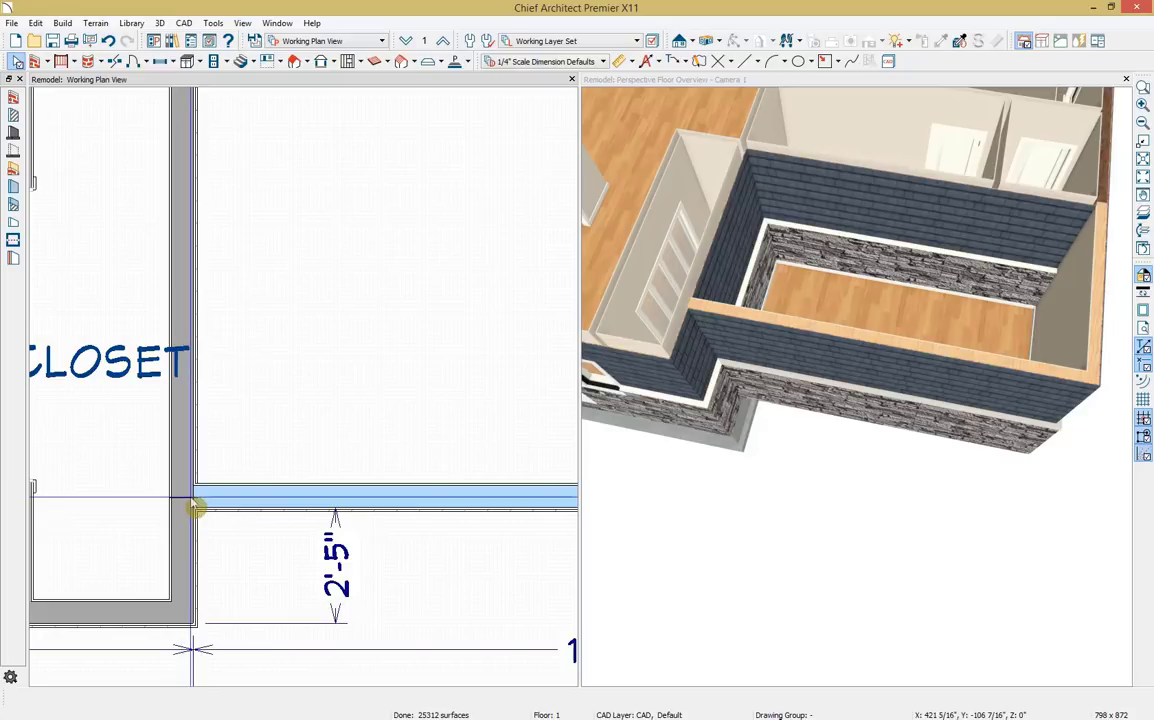
{"action": "scroll", "coordinate": [195, 505], "scroll_direction": "down", "scroll_amount": 2}
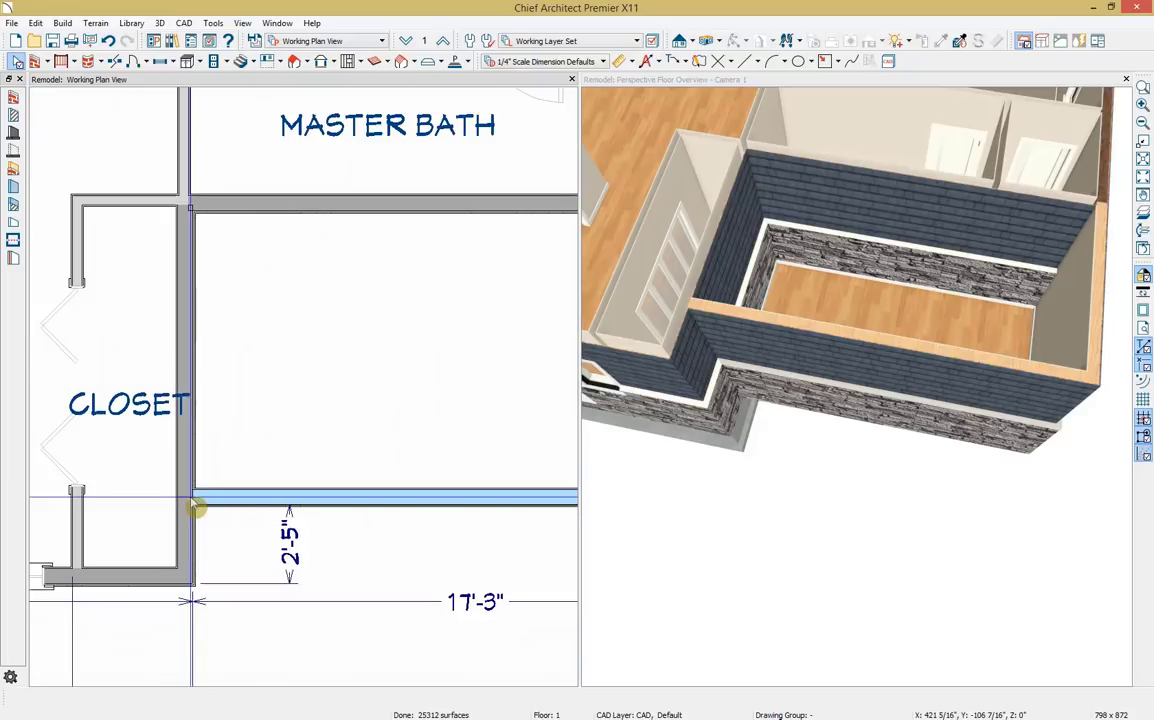
{"action": "scroll", "coordinate": [193, 335], "scroll_direction": "down", "scroll_amount": 3}
Step: Change the two former exterior walls enclosing the addition to wall type _Interior-6, Addition with the Pony Wall option turned off
{"action": "left_click", "coordinate": [190, 335]}
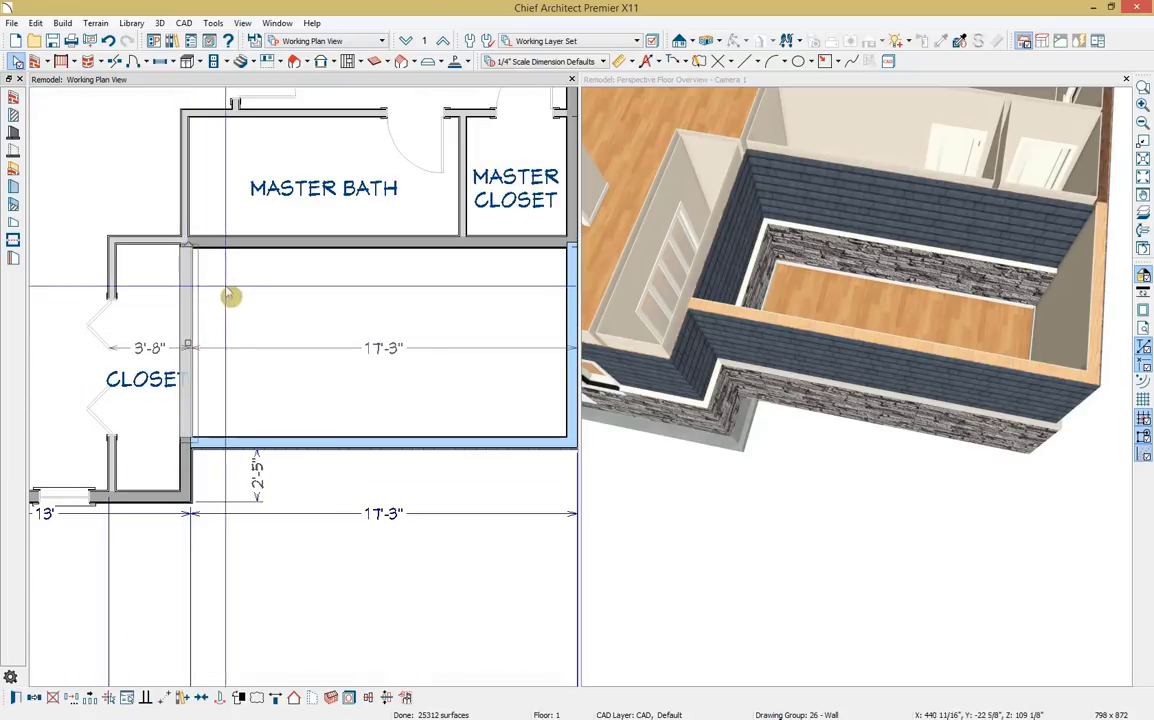
{"action": "left_click", "coordinate": [245, 248]}
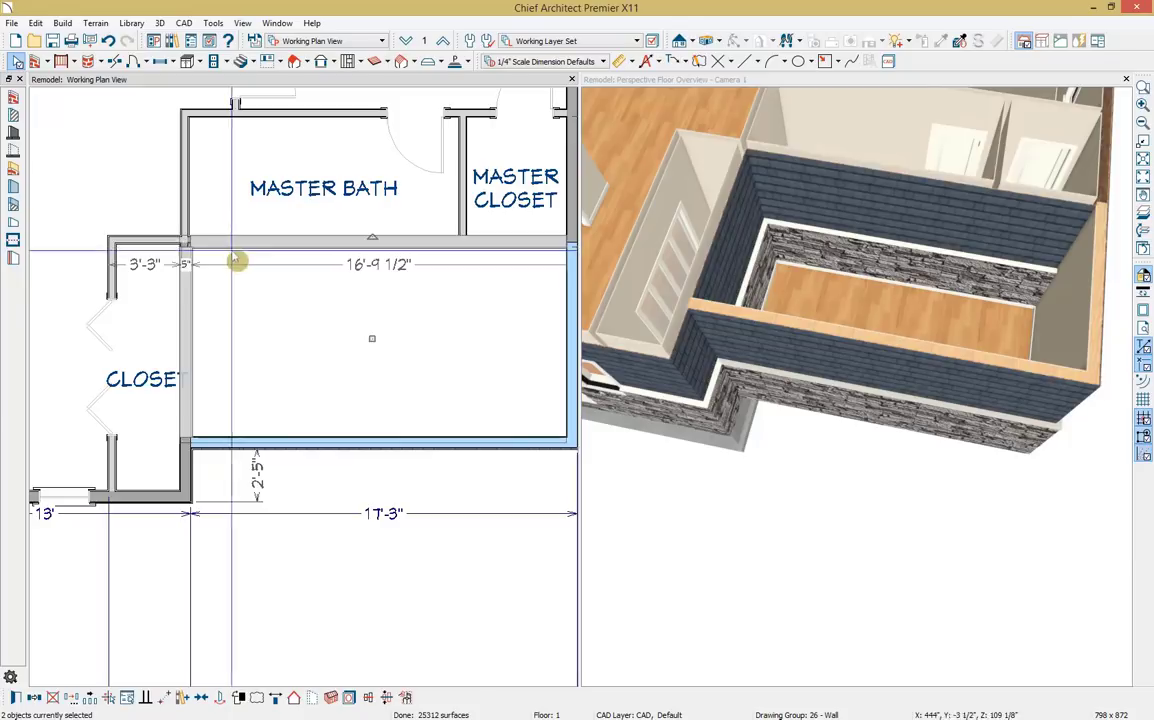
{"action": "left_click", "coordinate": [17, 698]}
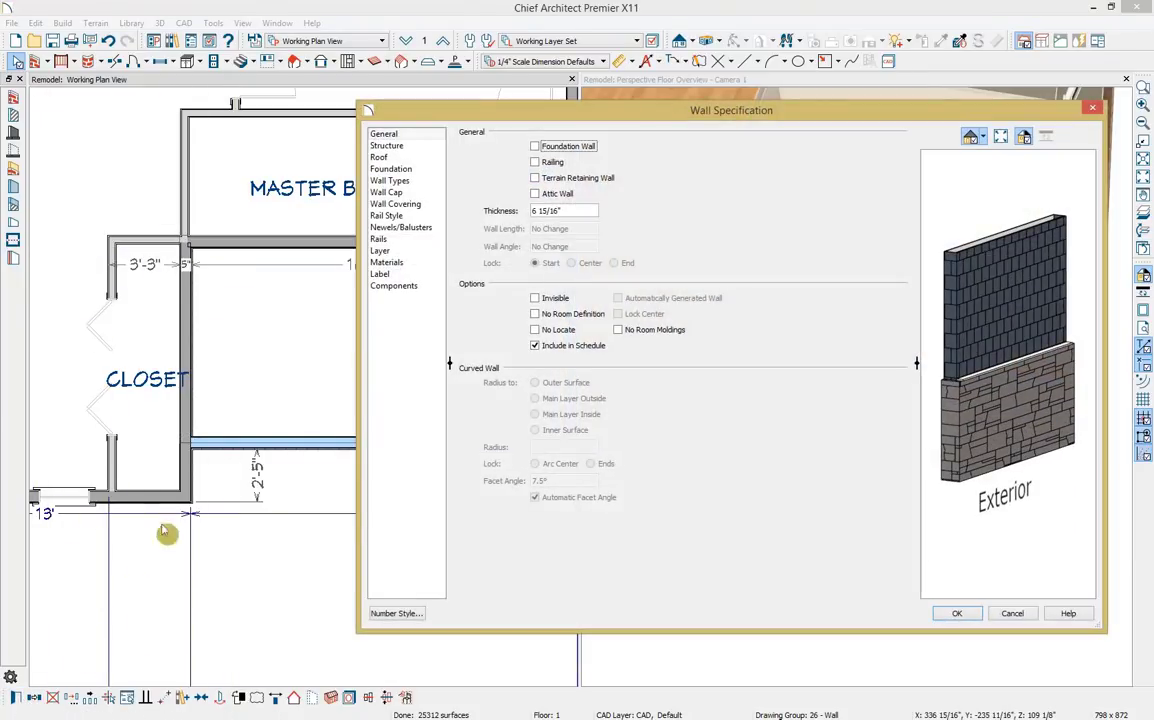
{"action": "left_click", "coordinate": [386, 182]}
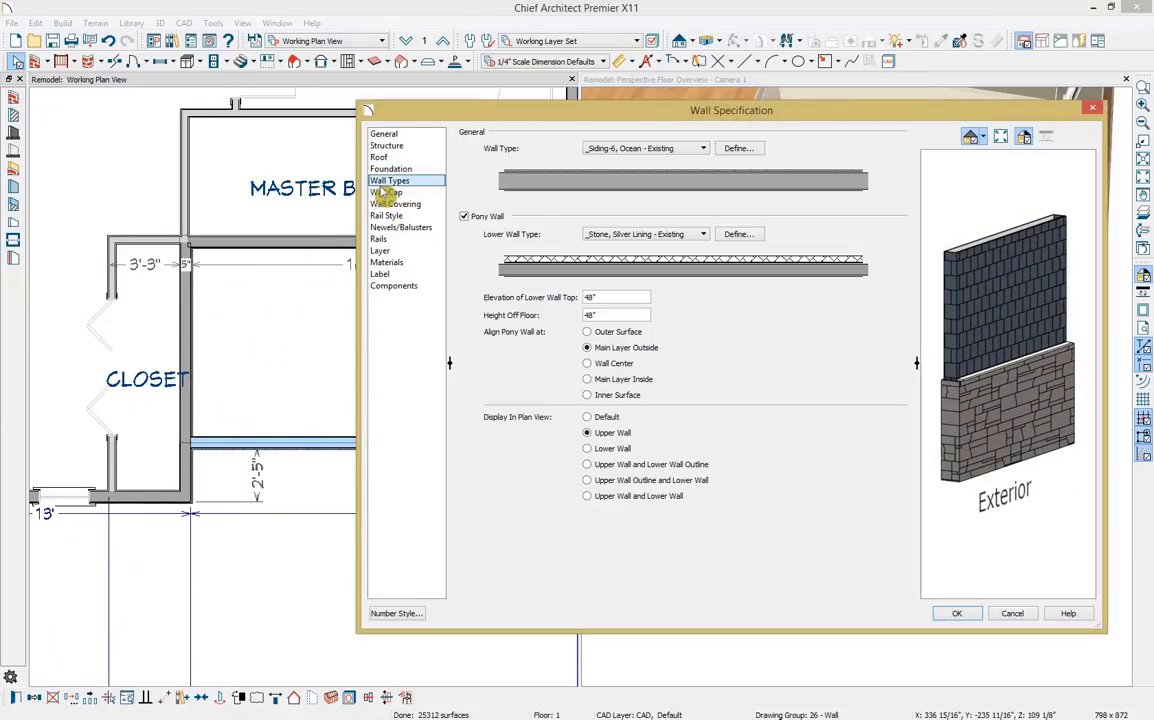
{"action": "left_click", "coordinate": [704, 150]}
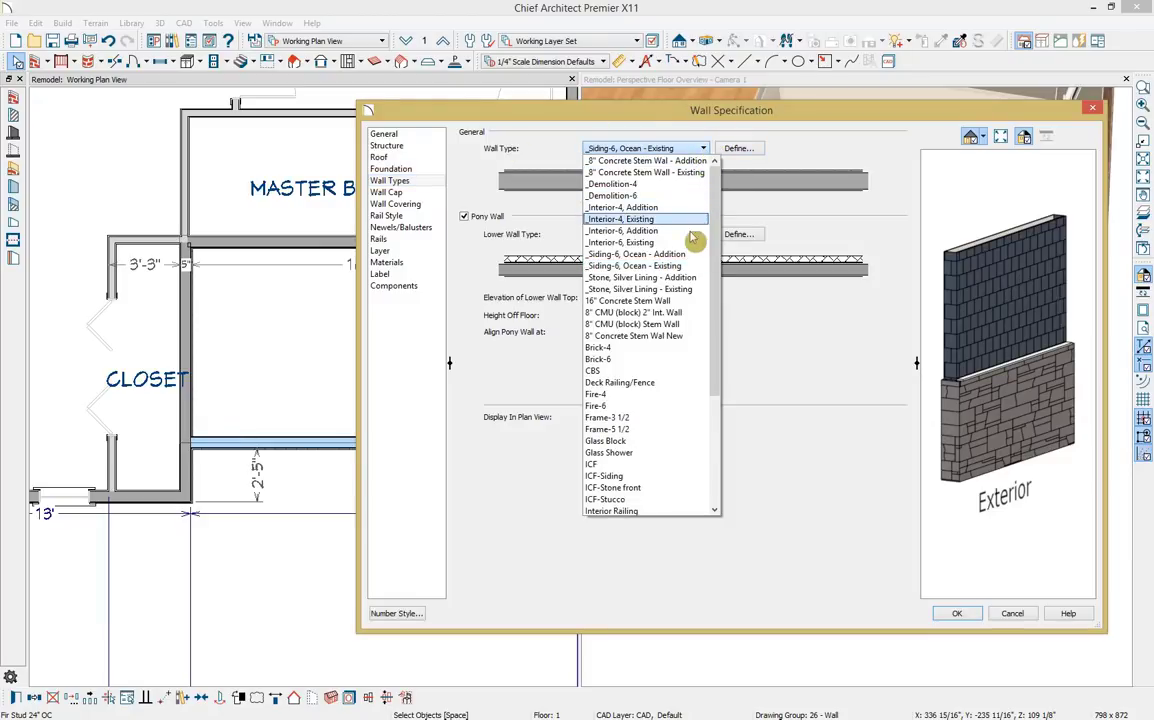
{"action": "left_click", "coordinate": [648, 231]}
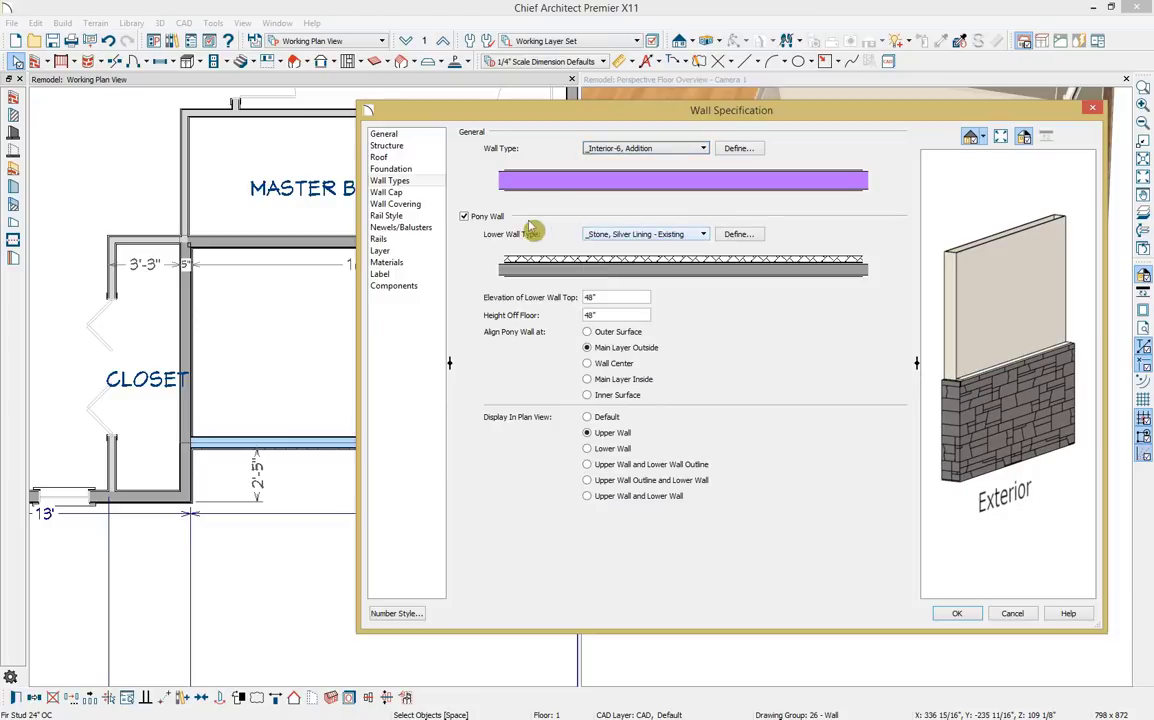
{"action": "left_click", "coordinate": [489, 220]}
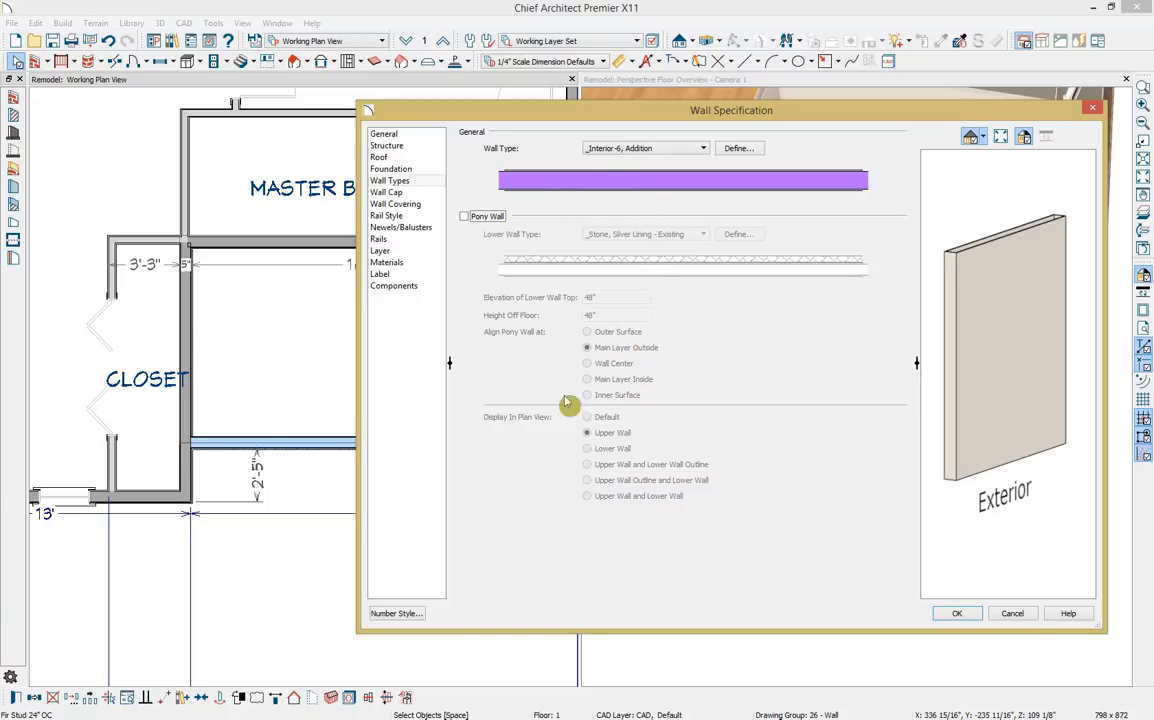
{"action": "left_click", "coordinate": [958, 614]}
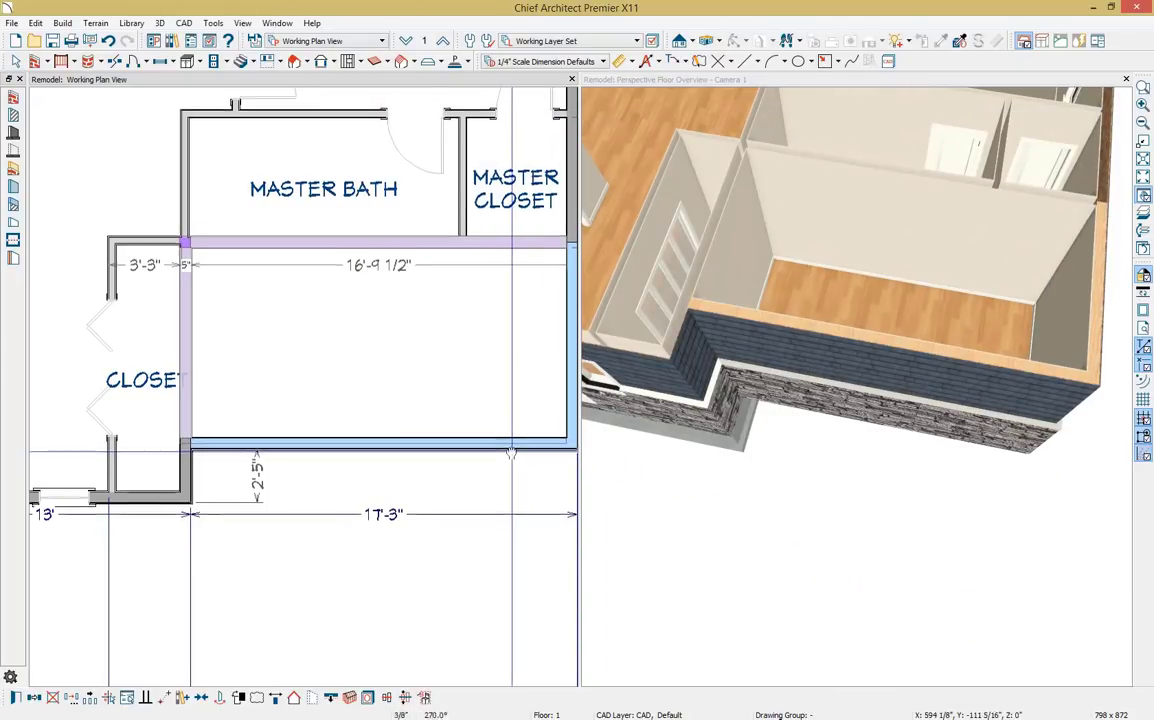
{"action": "middle_click_drag", "start_coordinate": [374, 404], "coordinate": [357, 427]}
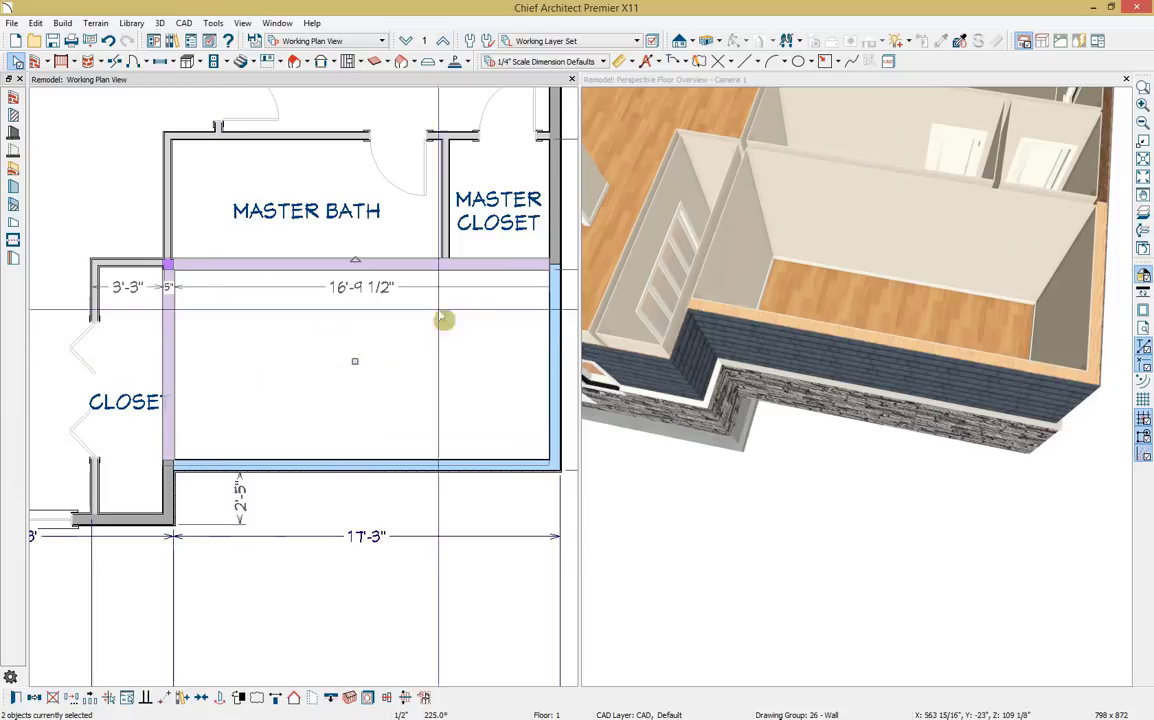
{"action": "key", "text": "Escape"}
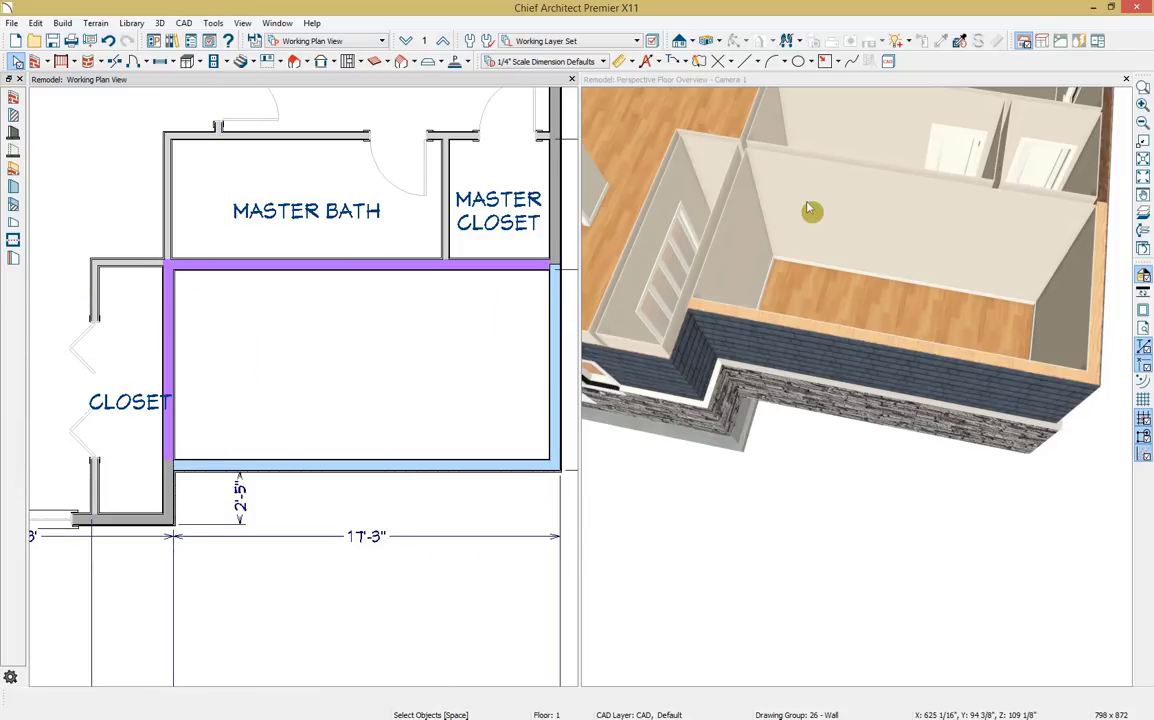
Step: Examine the Bath after.jpg reference image and compare it with an overhead 3D view of the addition
{"action": "left_click_drag", "start_coordinate": [1153, 82], "coordinate": [377, 188]}
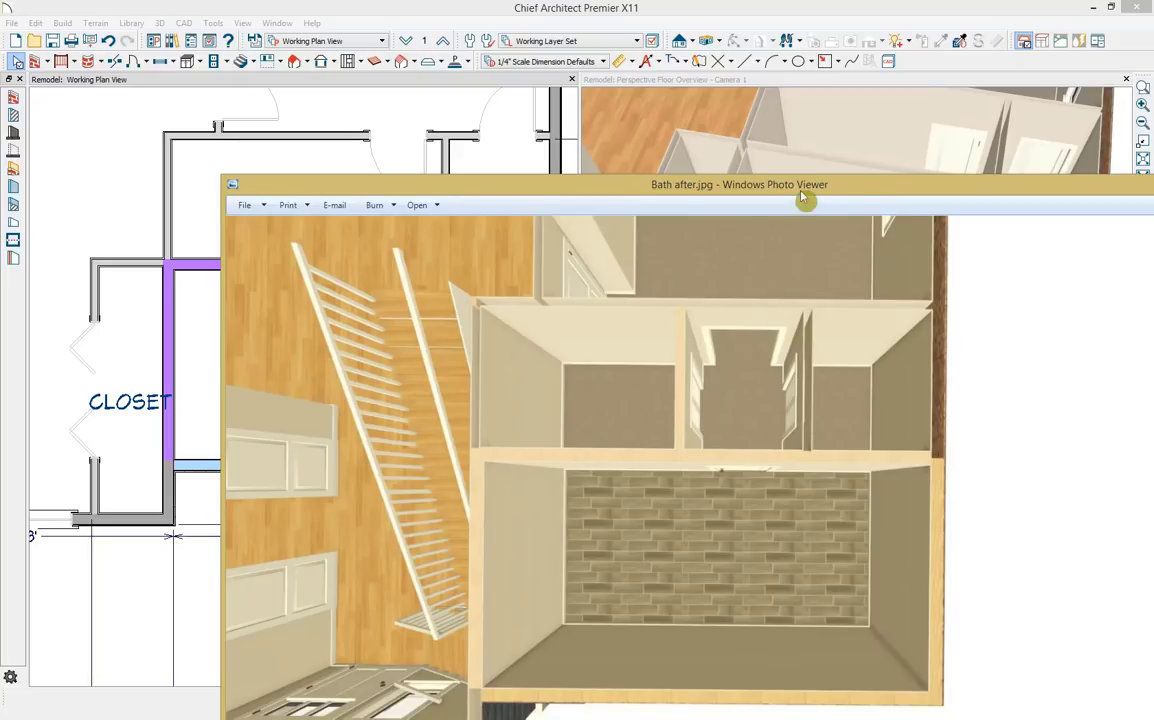
{"action": "left_click_drag", "start_coordinate": [800, 190], "coordinate": [1153, 110]}
{"action": "middle_click_drag", "start_coordinate": [975, 130], "coordinate": [882, 216]}
{"action": "left_click", "coordinate": [736, 79]}
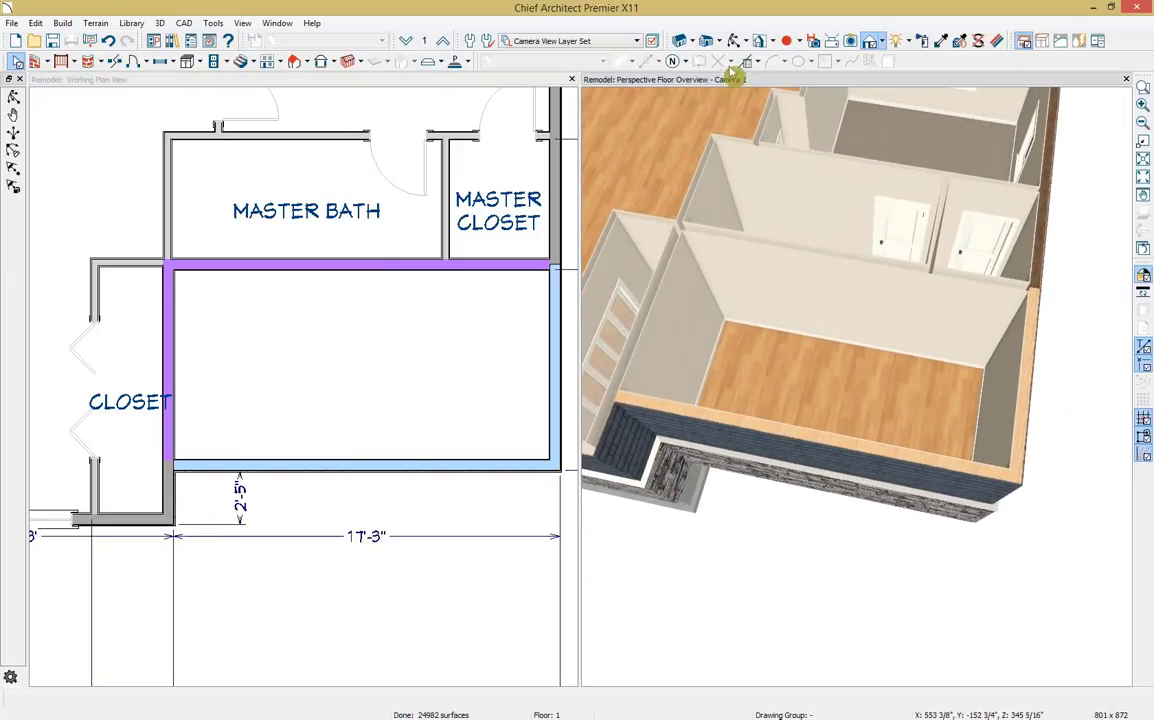
{"action": "left_click", "coordinate": [736, 42]}
{"action": "left_click_drag", "start_coordinate": [732, 178], "coordinate": [734, 260]}
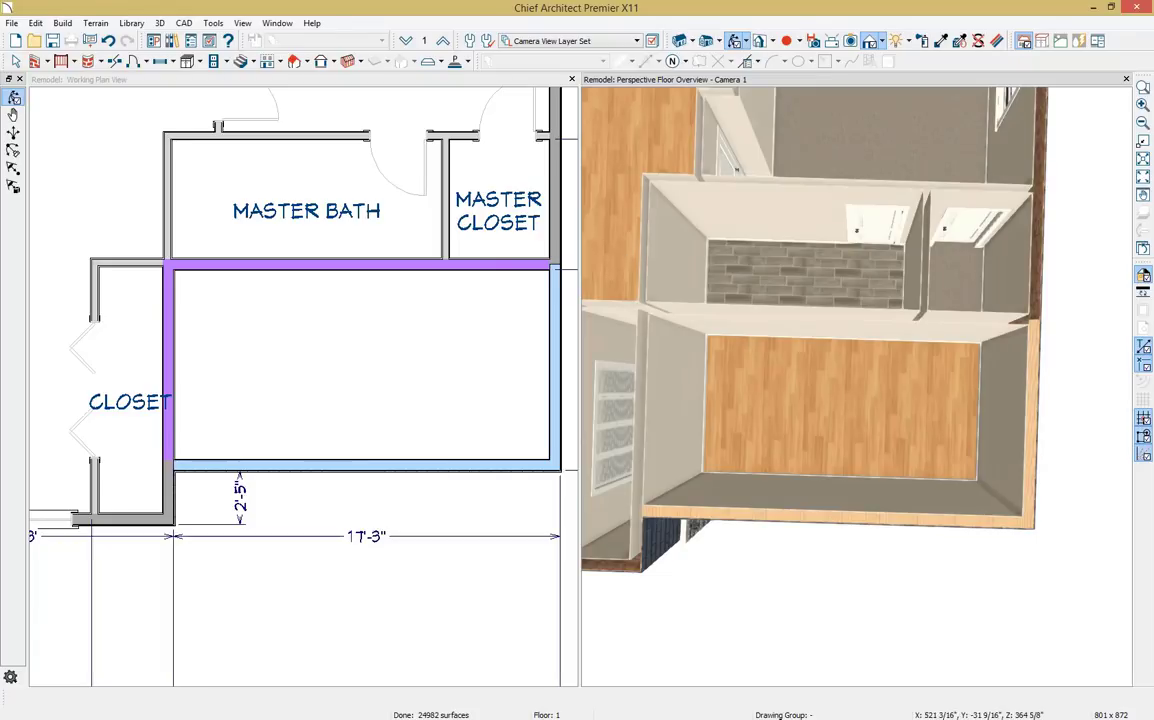
Step: Draw an interior partition across the existing master bath, beside its door, down to the wall shared with the addition
{"action": "left_click", "coordinate": [310, 88]}
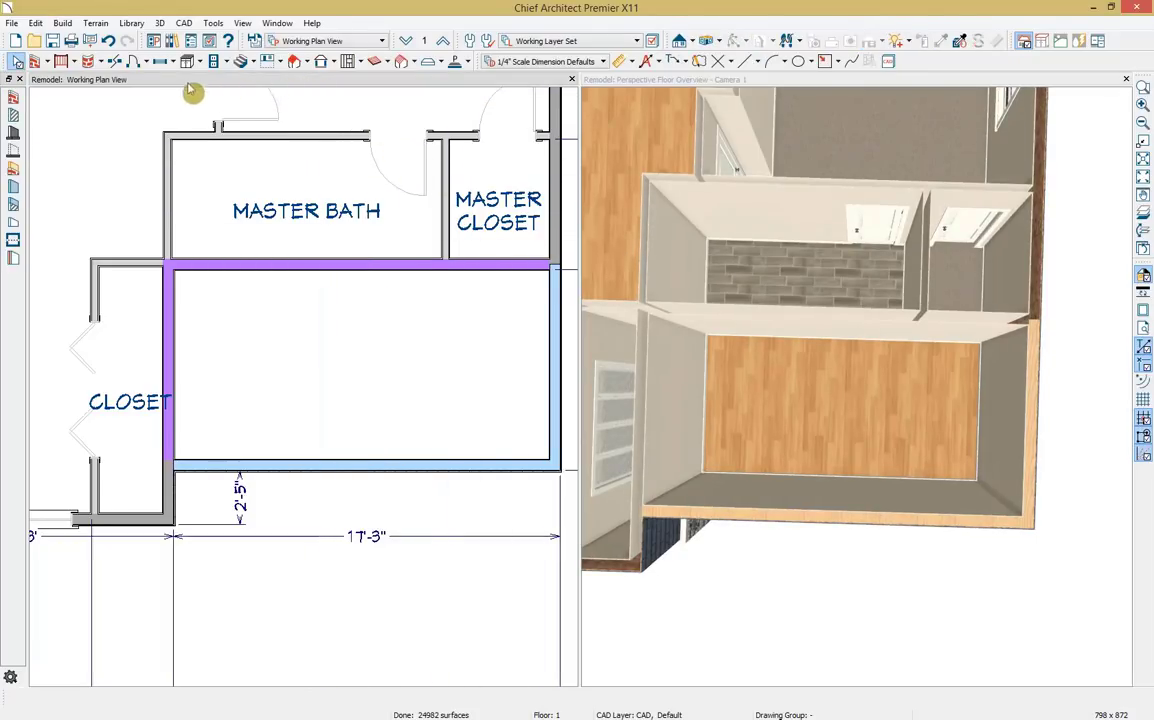
{"action": "left_click", "coordinate": [14, 118]}
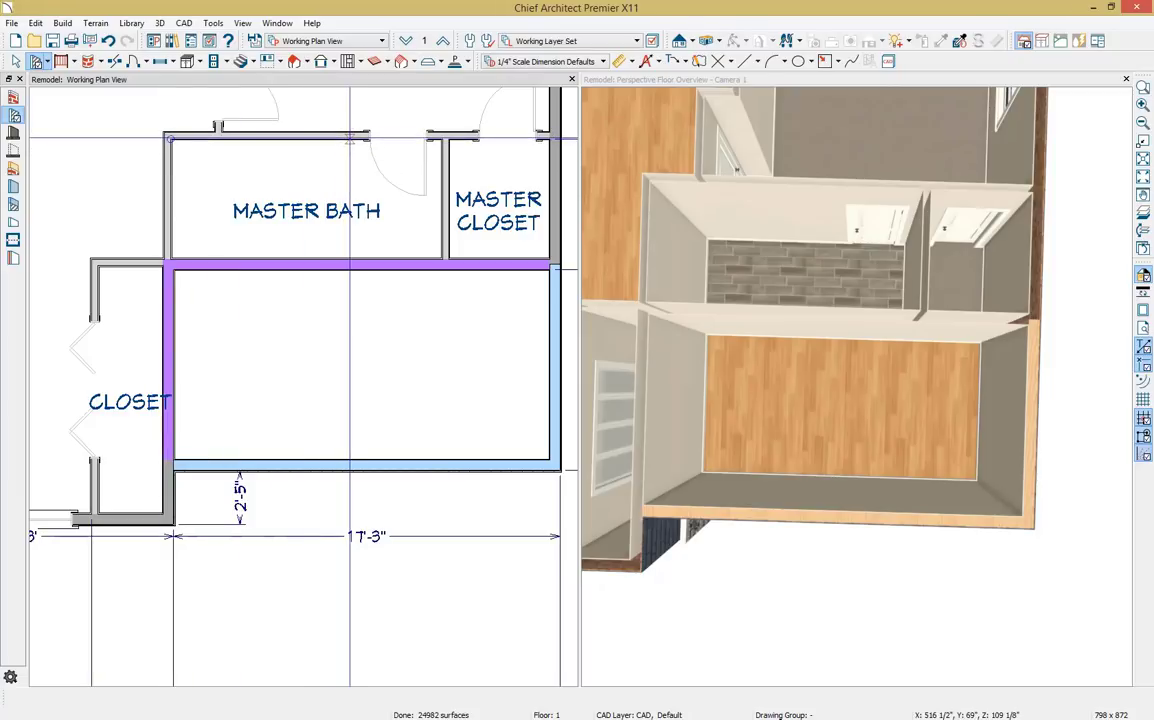
{"action": "mouse_move", "coordinate": [355, 138]}
{"action": "left_mouse_down"}
{"action": "mouse_move", "coordinate": [367, 260]}
{"action": "mouse_move", "coordinate": [350, 258]}
{"action": "left_mouse_up"}
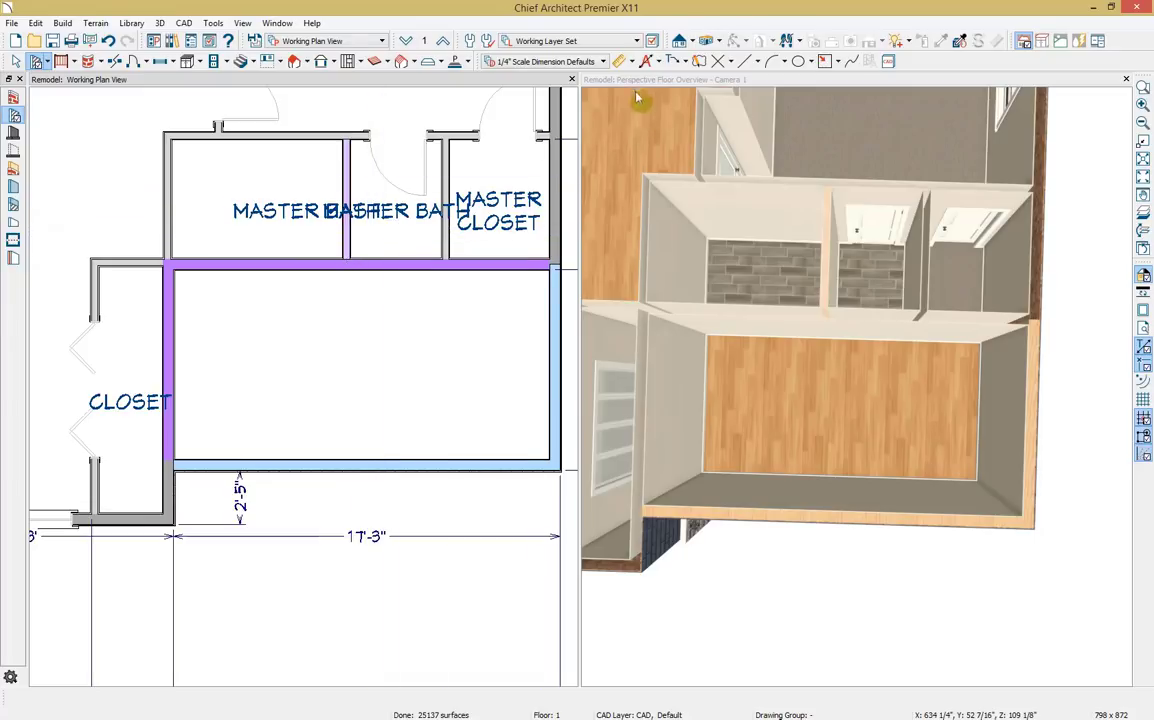
Step: Place an interior dimension line across the divided master bath and the master closet, alongside the wall shared with the addition
{"action": "left_click", "coordinate": [632, 61]}
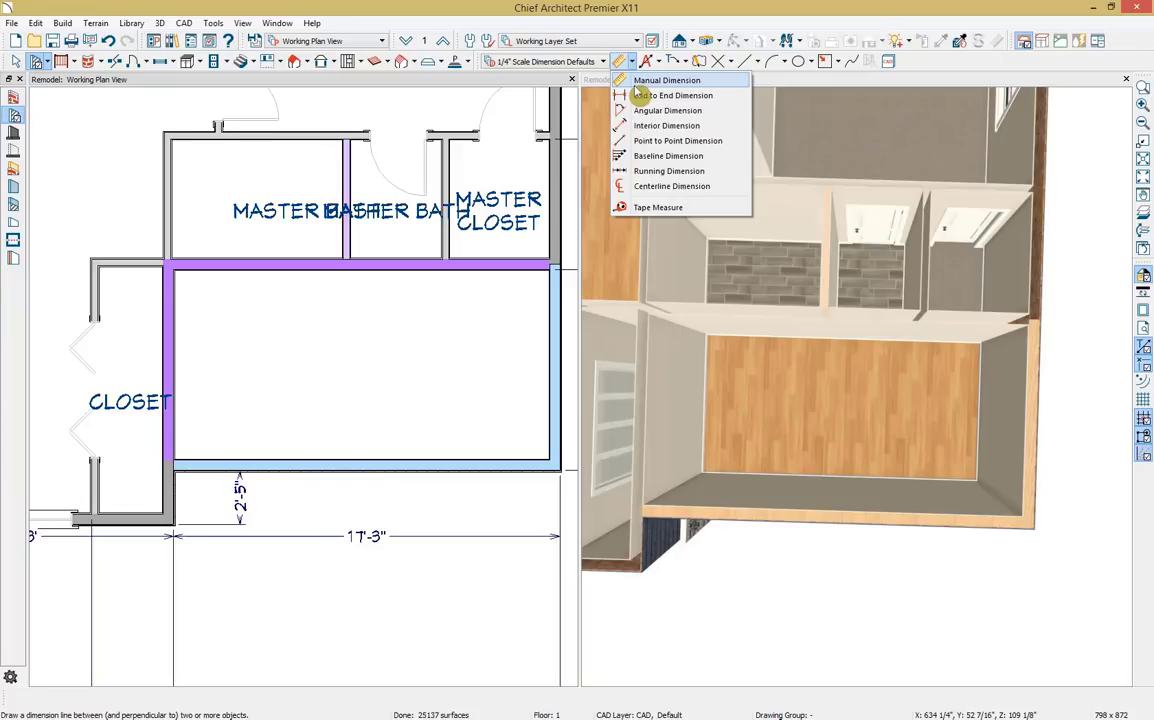
{"action": "left_click", "coordinate": [676, 127]}
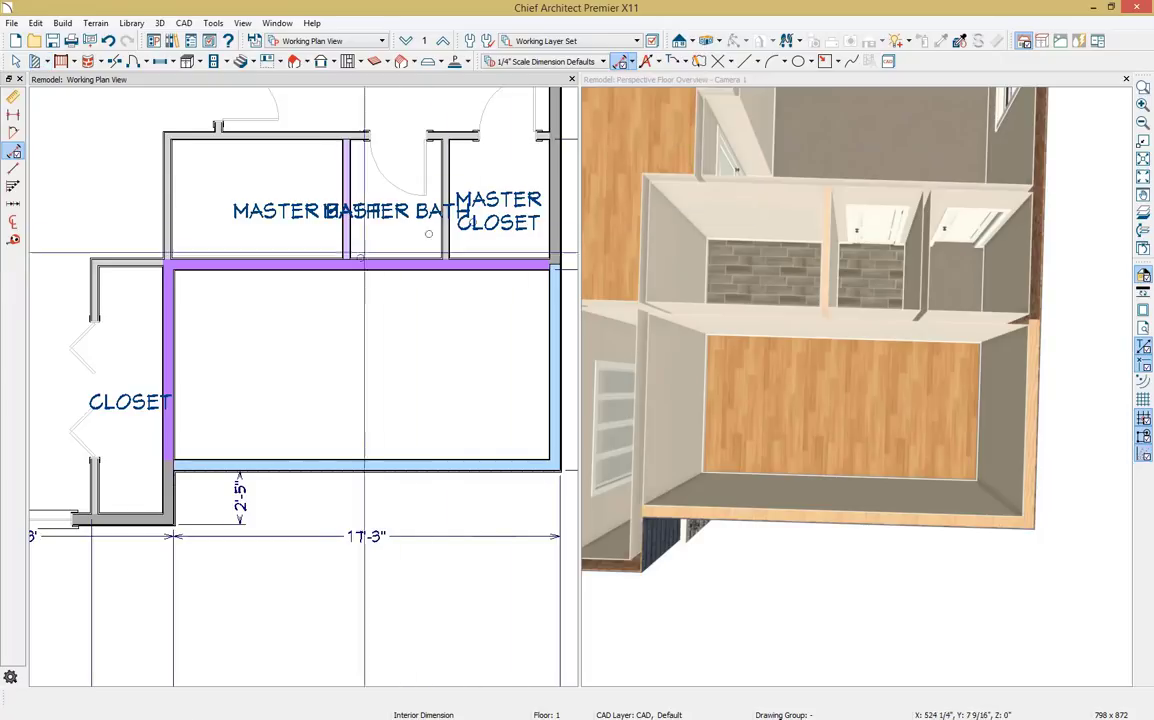
{"action": "left_click_drag", "start_coordinate": [168, 258], "coordinate": [549, 258]}
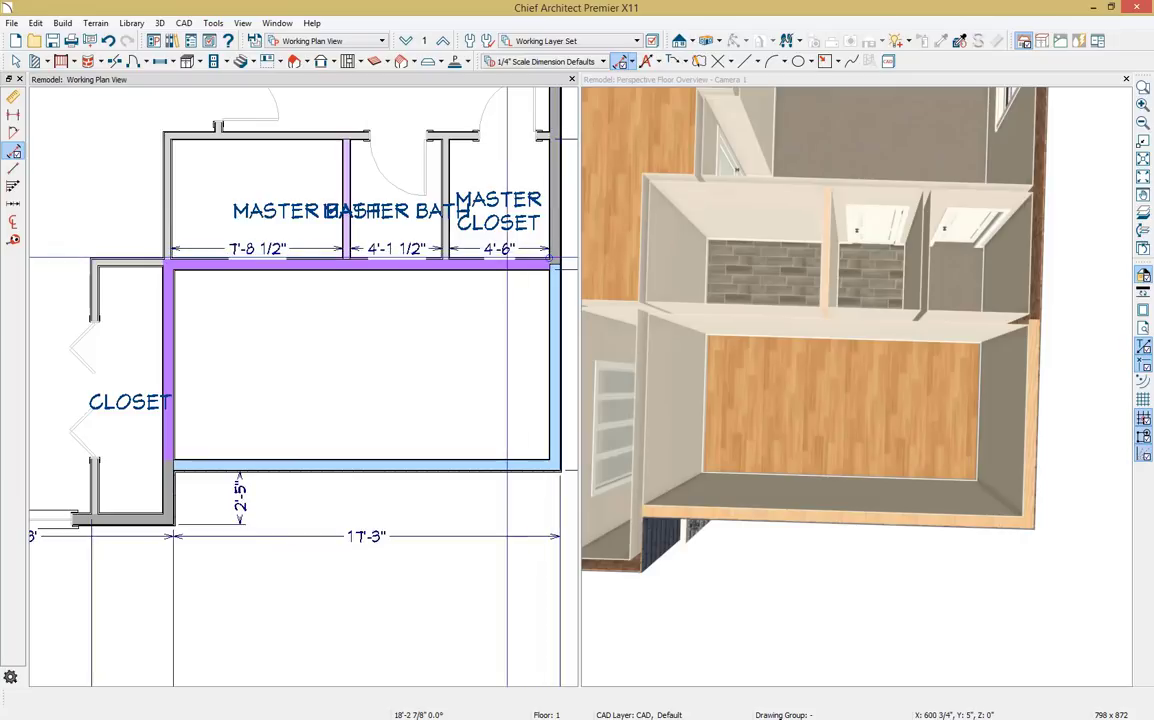
{"action": "key", "text": "space"}
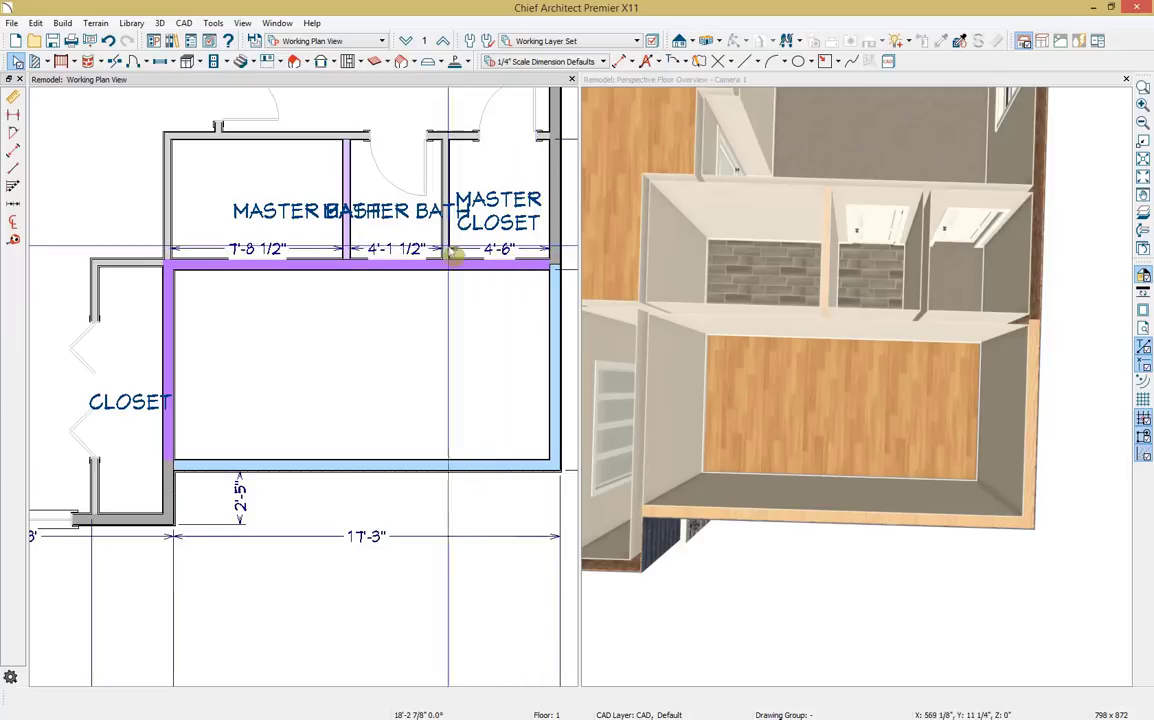
Step: Move the new partition by setting its clear distance to the master closet wall to 3' 11"
{"action": "left_click", "coordinate": [349, 233]}
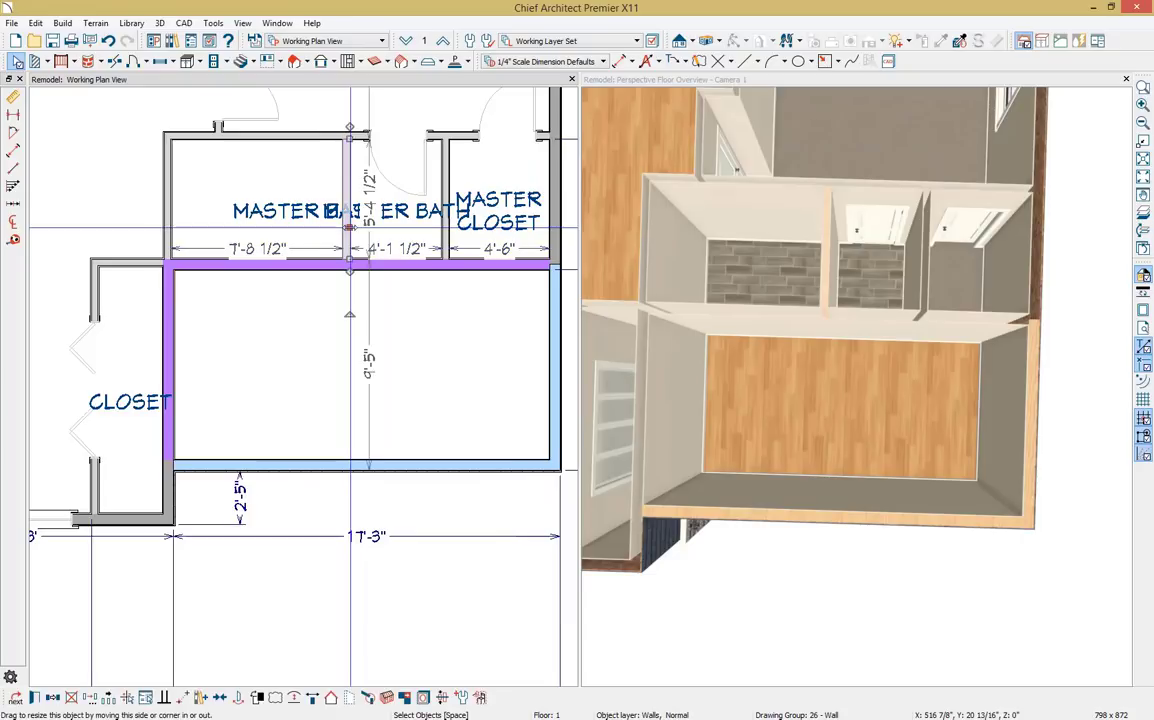
{"action": "left_click", "coordinate": [419, 250]}
{"action": "type", "text": "3"}
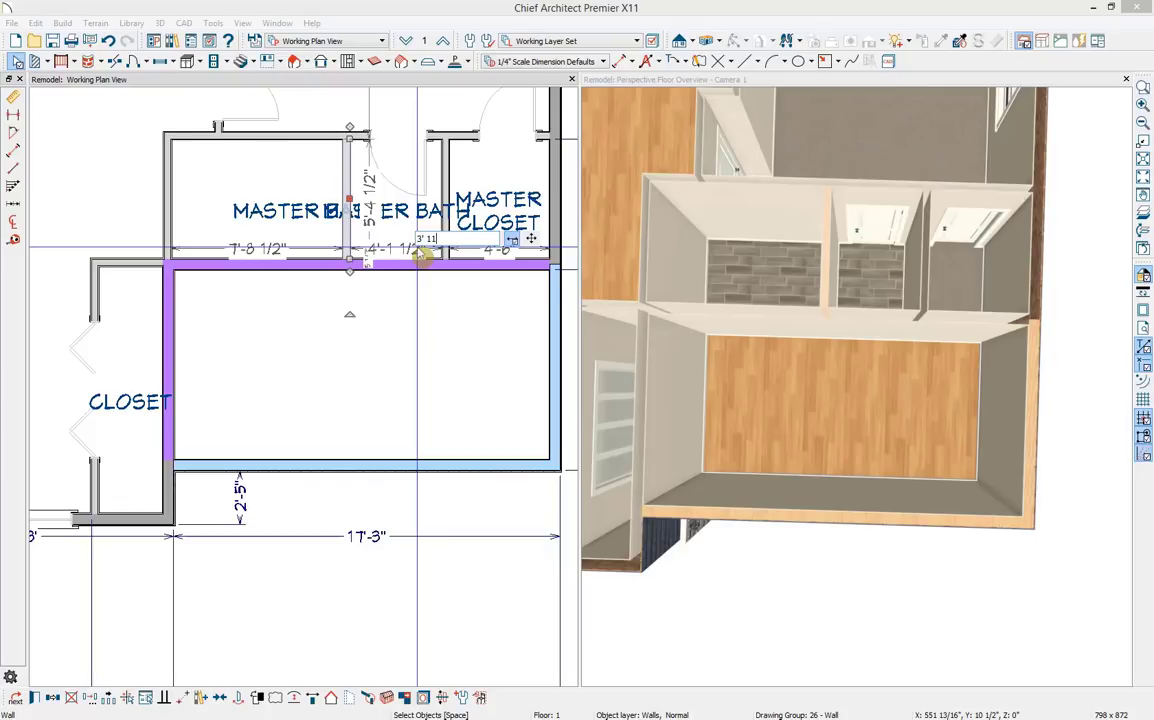
{"action": "type", "text": "' 11"}
{"action": "key", "text": "Return"}
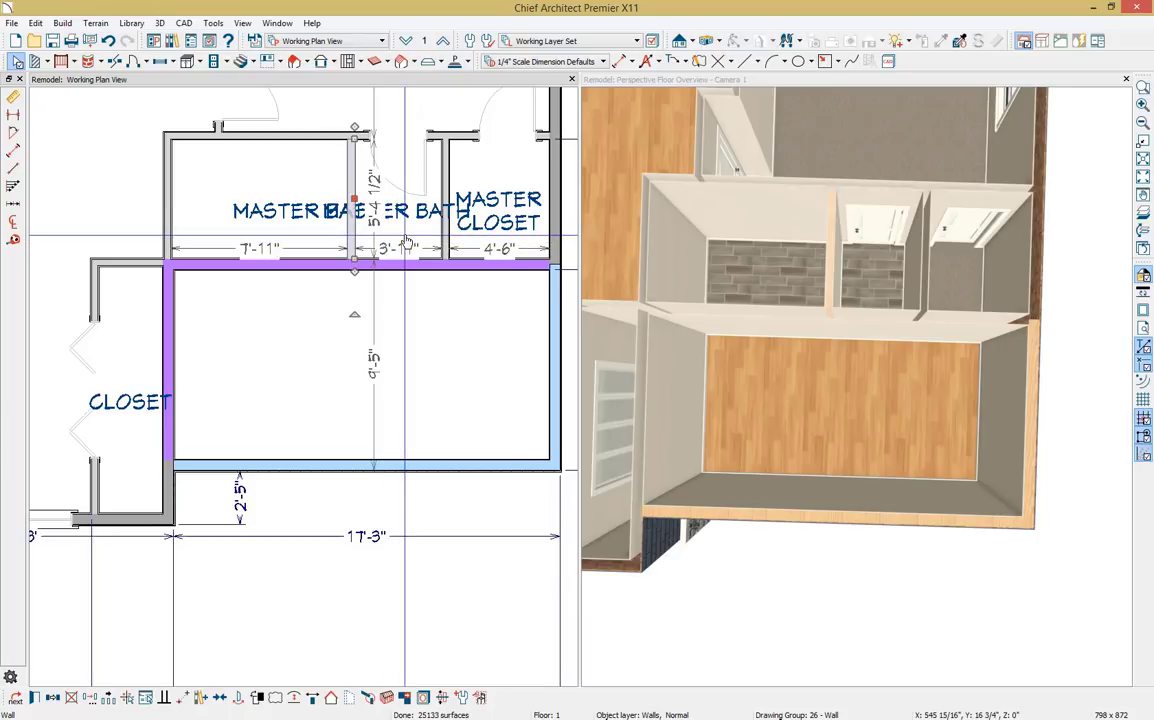
{"action": "key", "text": "Escape"}
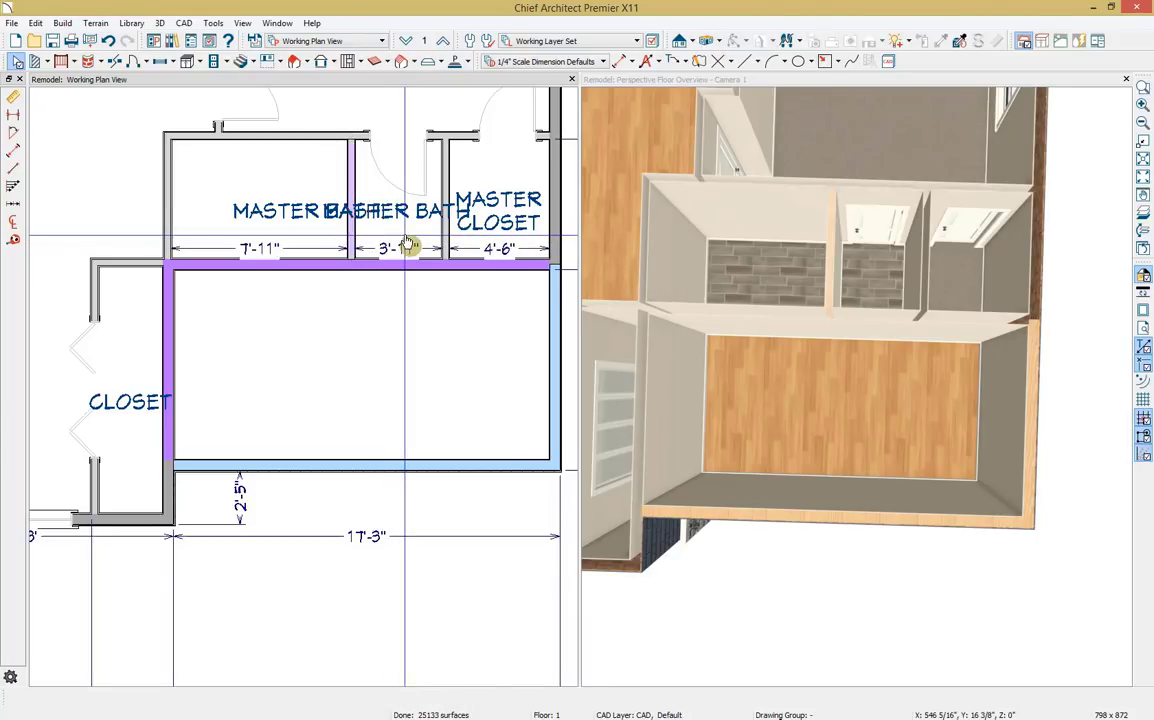
Step: Separate the two overlapping Master Bath labels, moving the wider room's label fully inside that room
{"action": "left_click", "coordinate": [330, 220]}
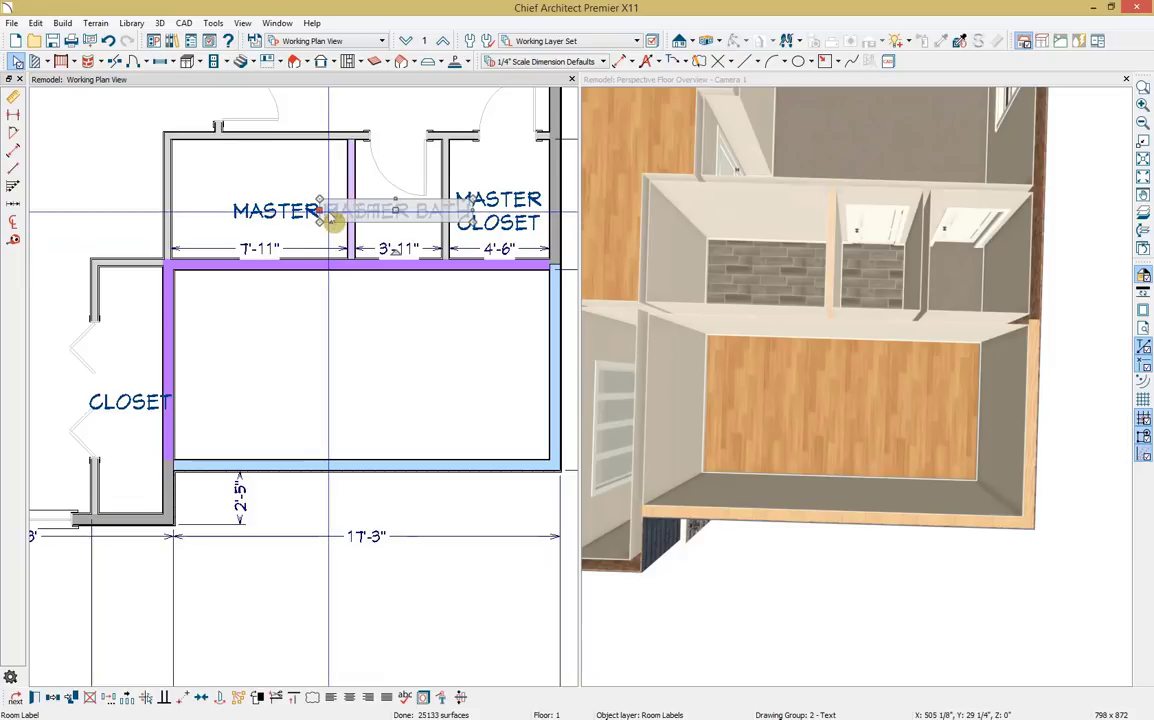
{"action": "left_click_drag", "start_coordinate": [397, 210], "coordinate": [347, 224]}
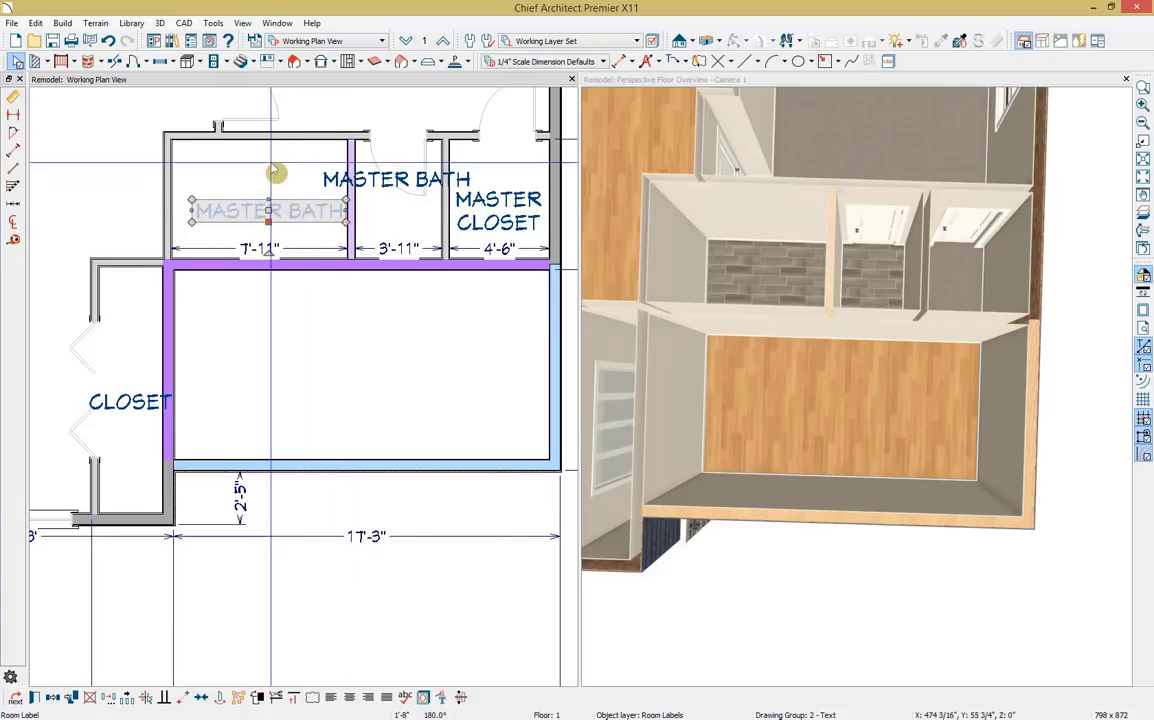
Step: Open the wider Master Bath room's specification and examine its structure elevations and relative ceiling heights
{"action": "left_click", "coordinate": [276, 173]}
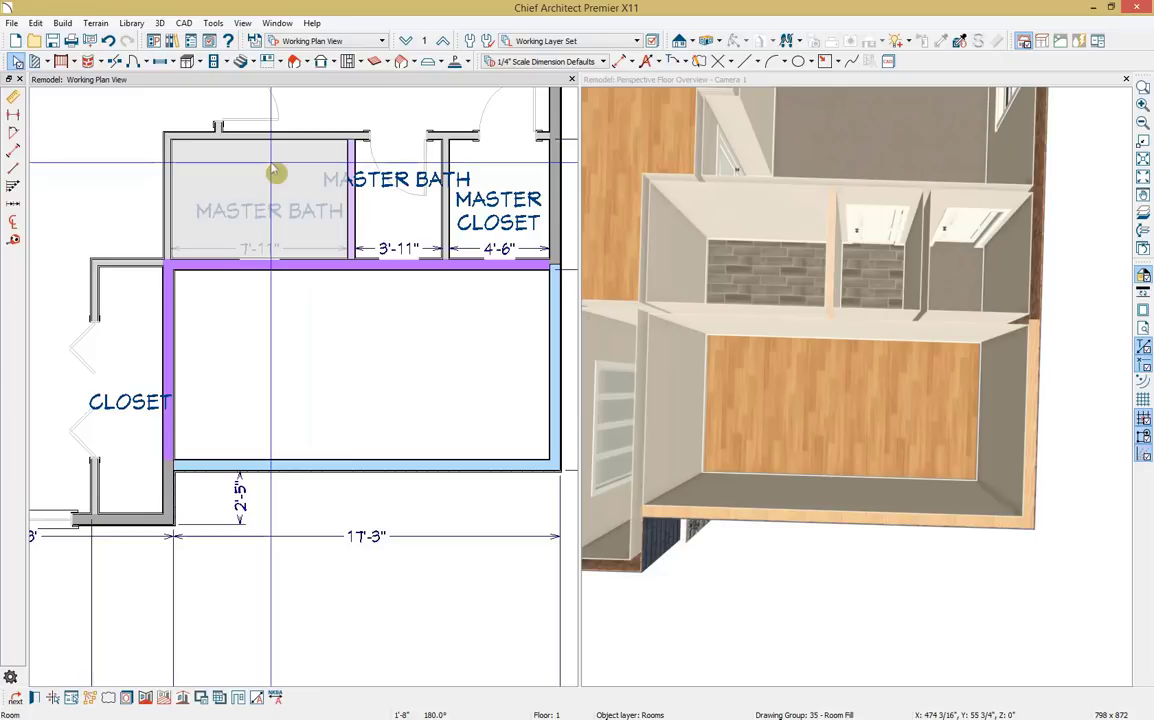
{"action": "double_click", "coordinate": [276, 173]}
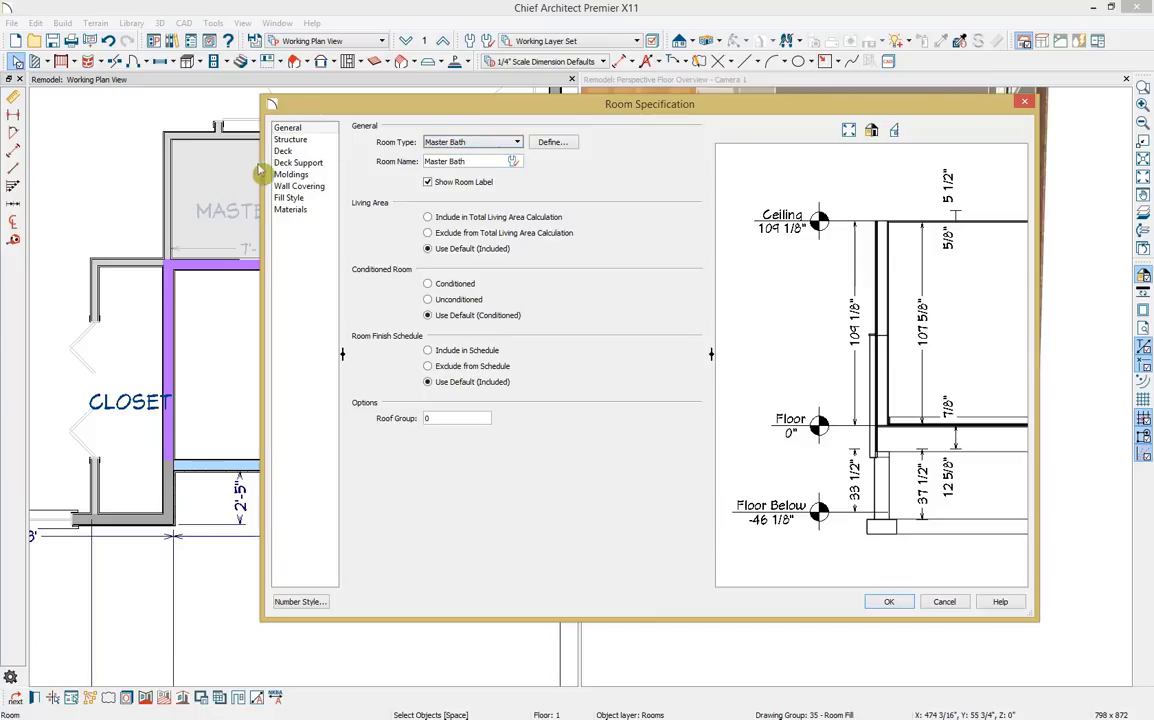
{"action": "left_click", "coordinate": [314, 140]}
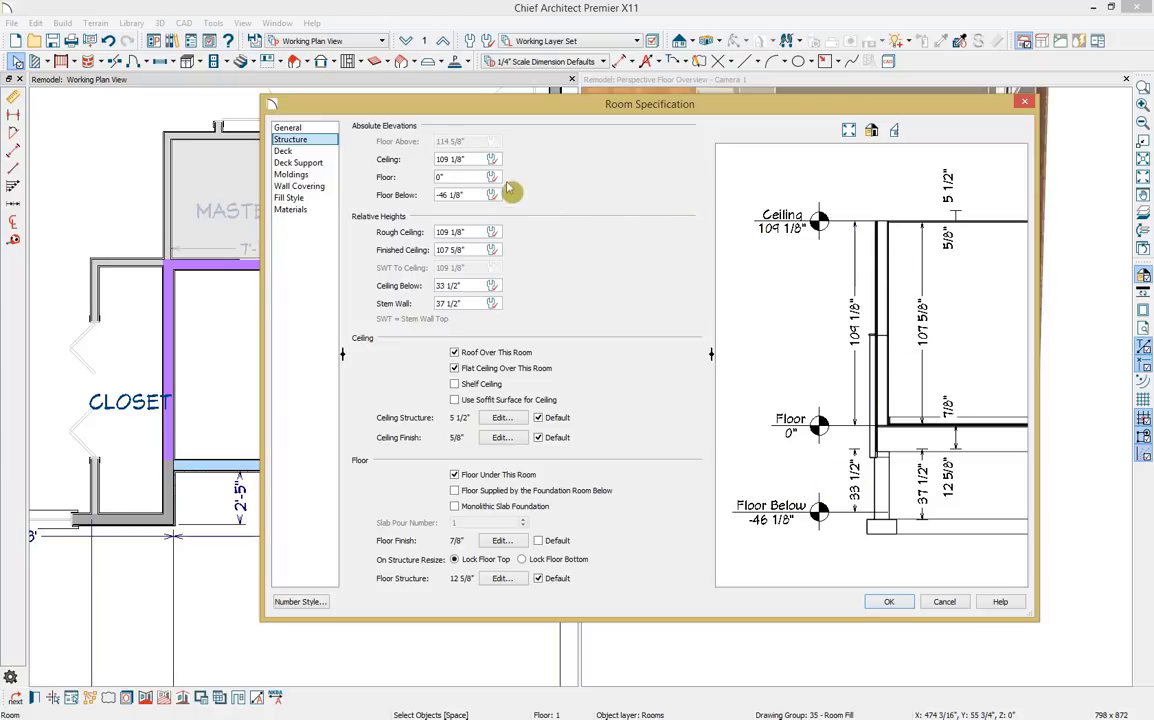
{"action": "left_click", "coordinate": [474, 165]}
{"action": "left_click", "coordinate": [474, 176]}
{"action": "left_click", "coordinate": [474, 194]}
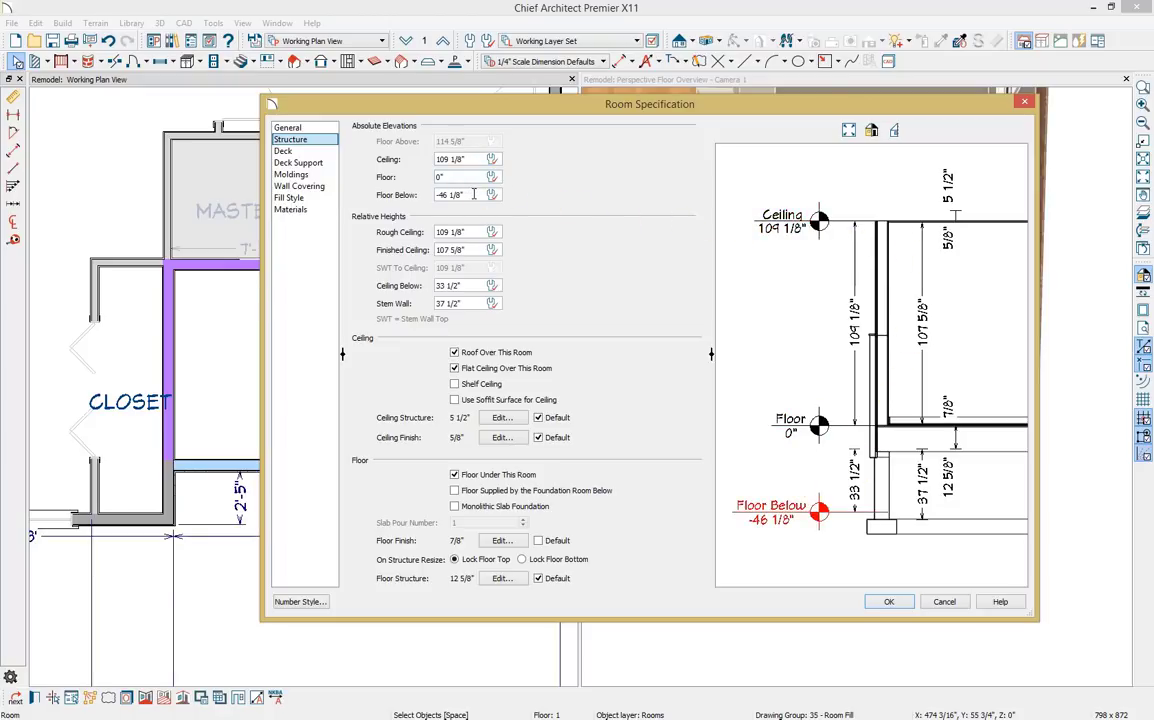
{"action": "left_click", "coordinate": [464, 232]}
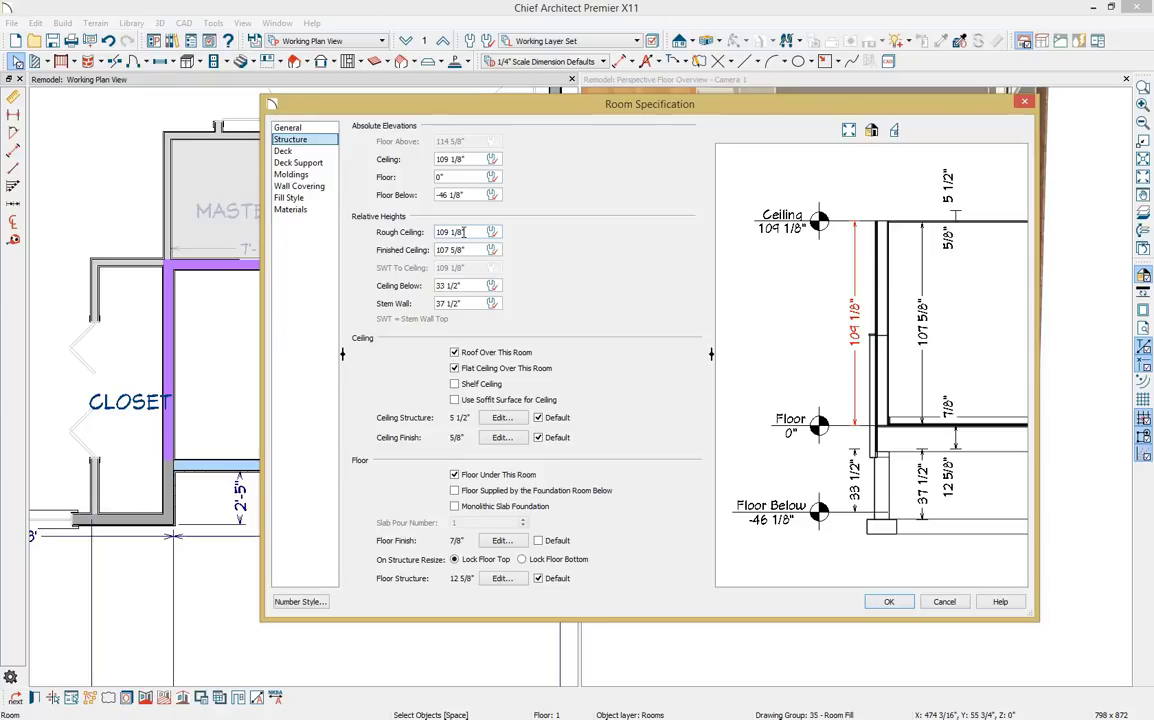
{"action": "left_click", "coordinate": [462, 249]}
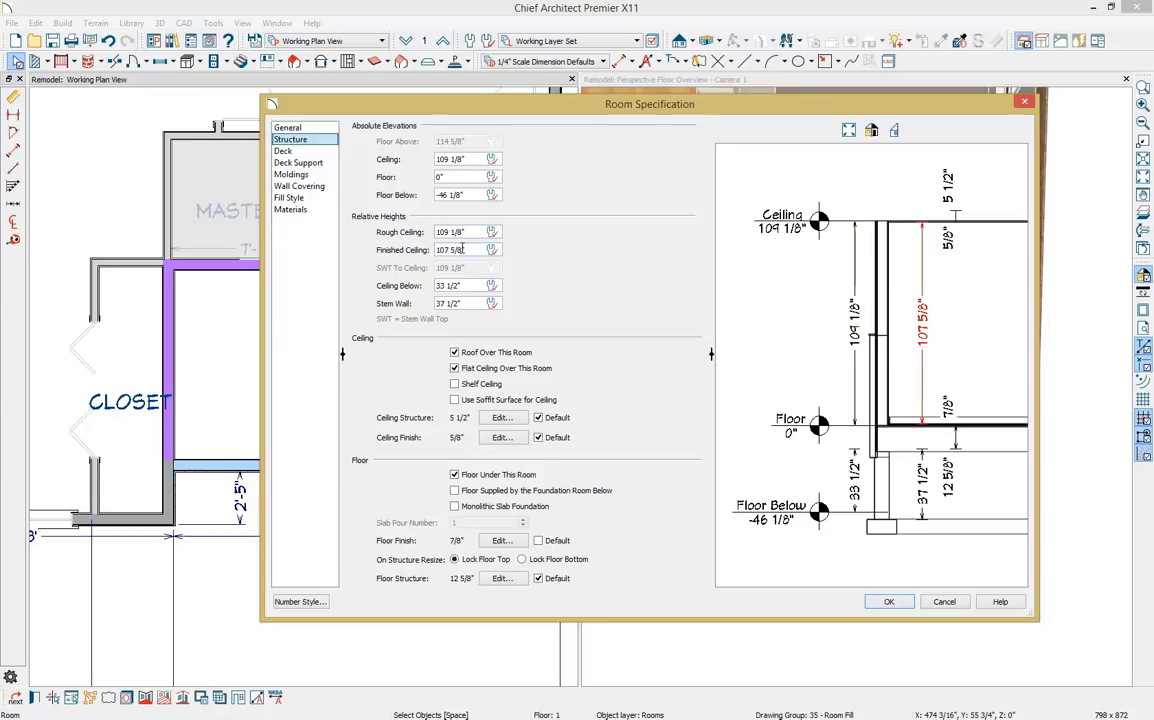
{"action": "left_click", "coordinate": [462, 287]}
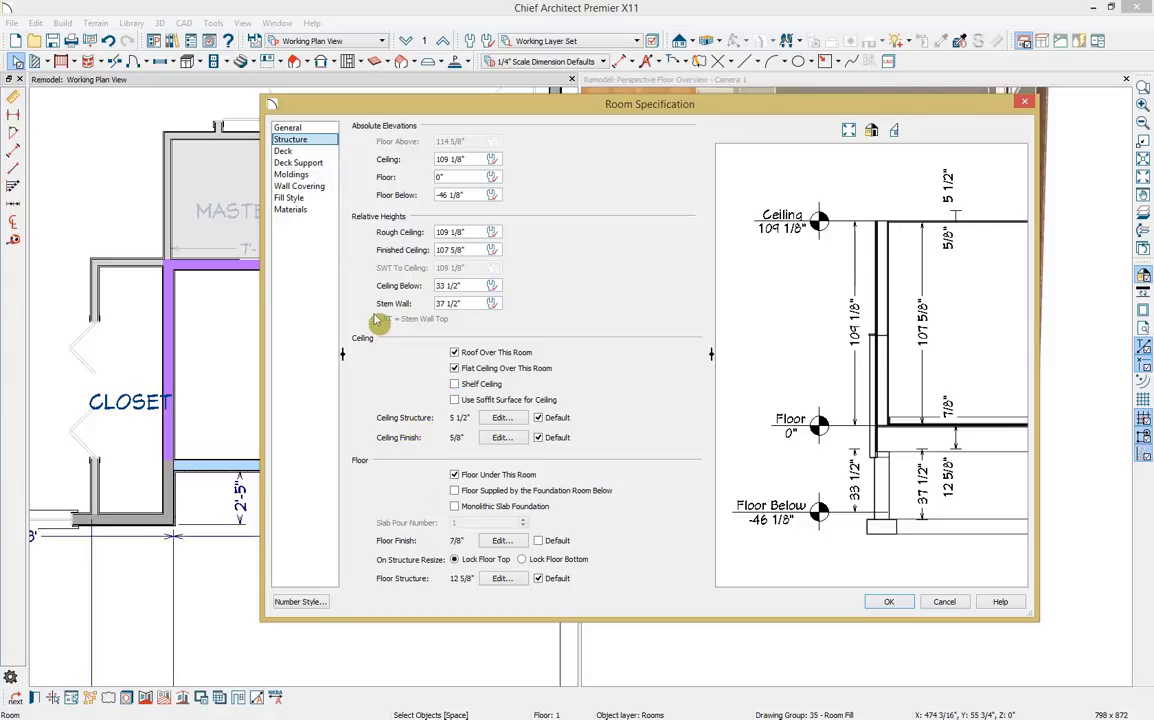
Step: Change the room type of the wider divided bath room to Master Closet
{"action": "left_click", "coordinate": [300, 128]}
{"action": "left_click", "coordinate": [466, 145]}
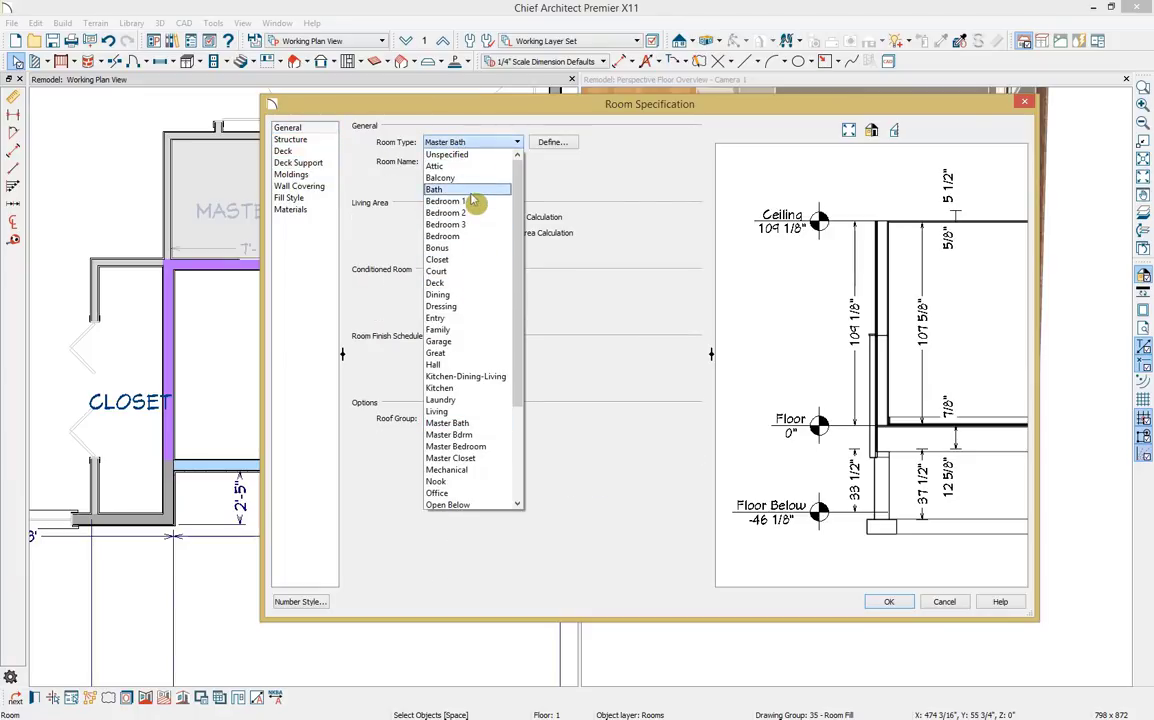
{"action": "left_click", "coordinate": [465, 458]}
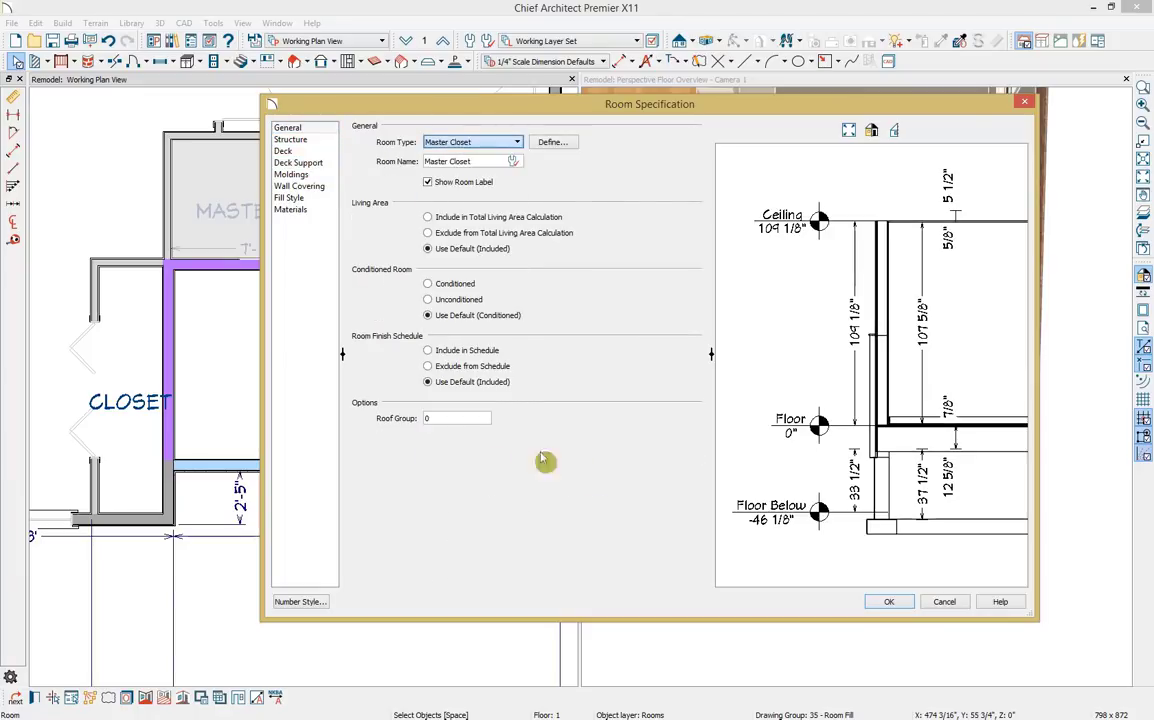
{"action": "left_click", "coordinate": [886, 603]}
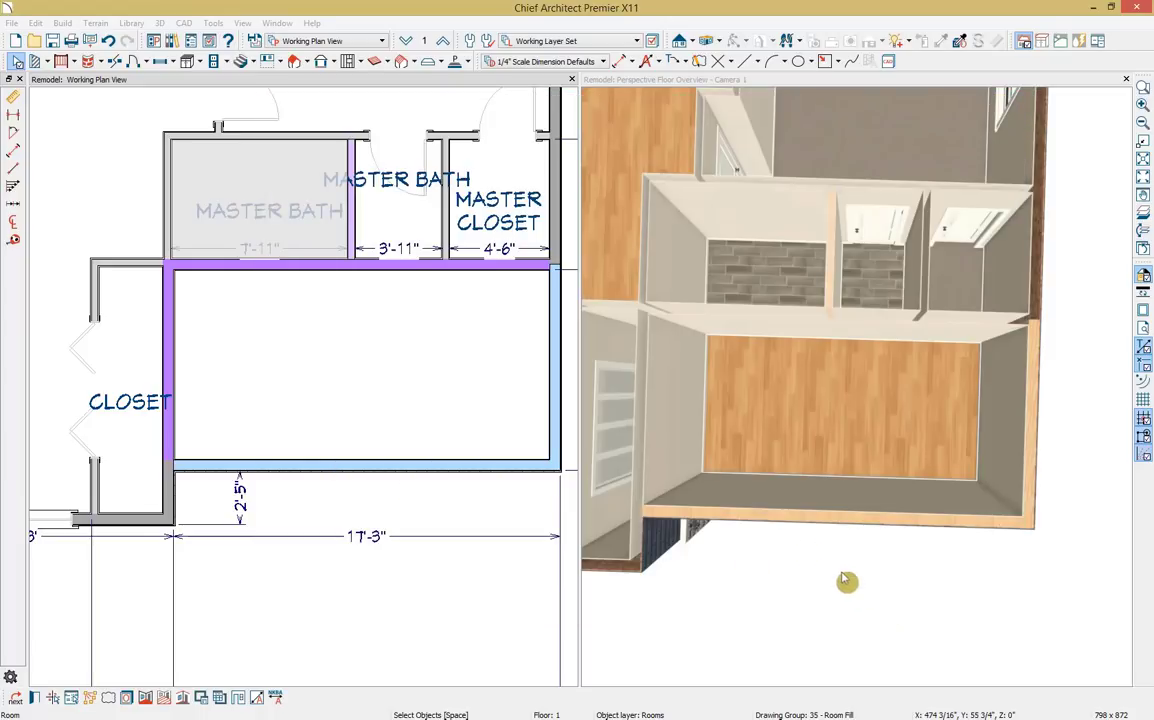
Step: Change the room type of the narrow room between the two master closets to Hall
{"action": "double_click", "coordinate": [407, 219]}
{"action": "left_click", "coordinate": [465, 142]}
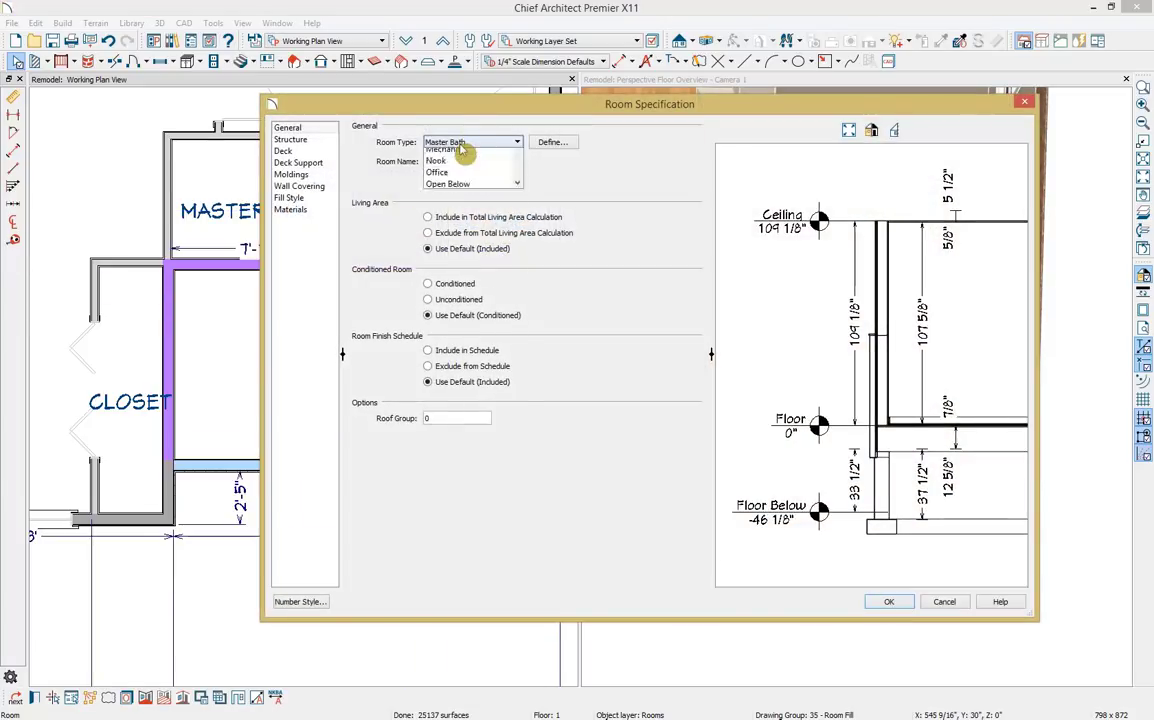
{"action": "left_click", "coordinate": [452, 366]}
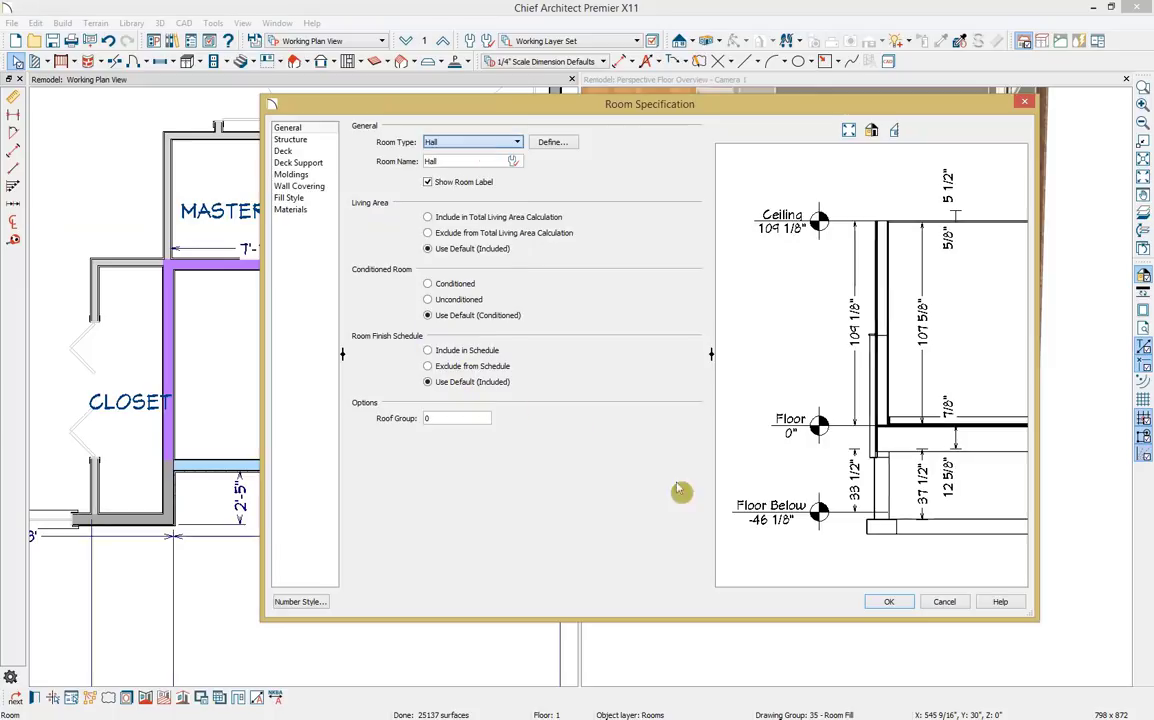
{"action": "left_click", "coordinate": [886, 602]}
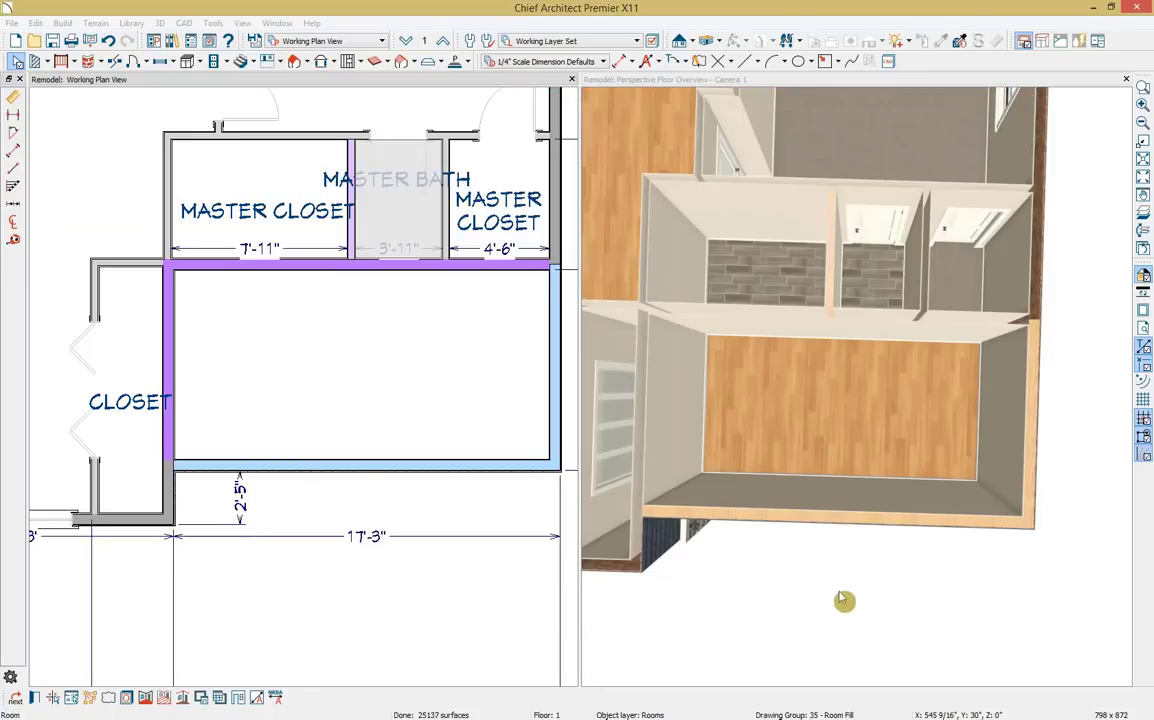
{"action": "left_click", "coordinate": [805, 404]}
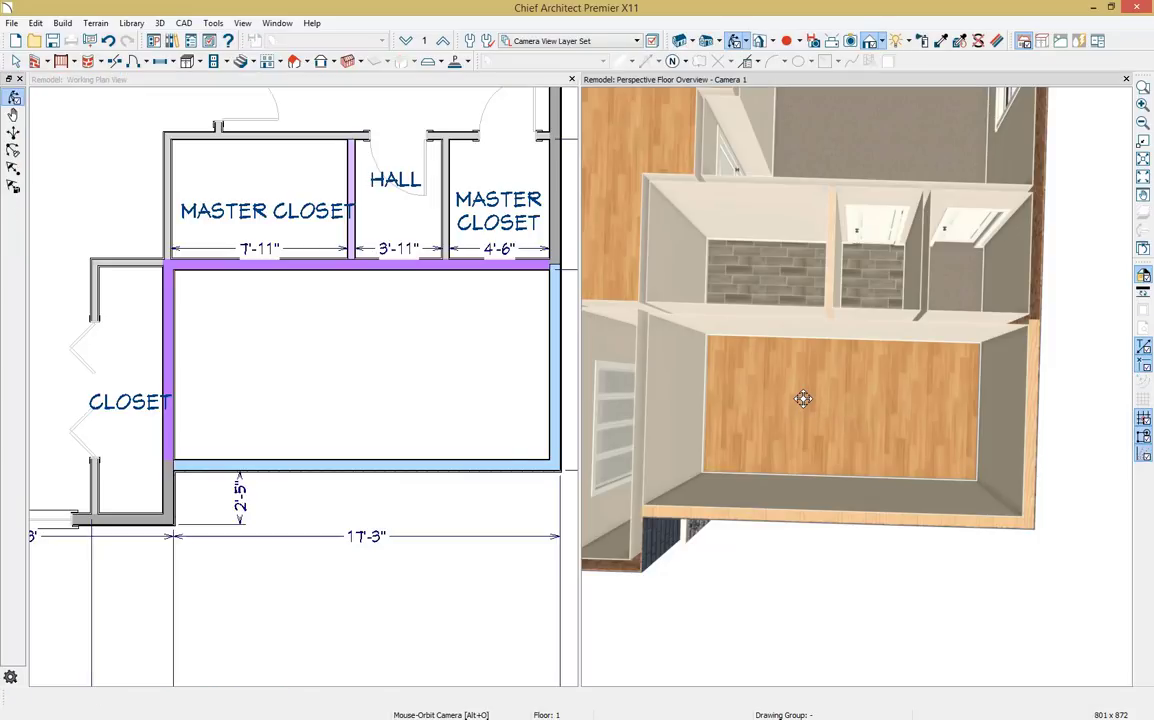
Step: Assign the Master Bath room type to the unlabelled addition room
{"action": "double_click", "coordinate": [400, 345]}
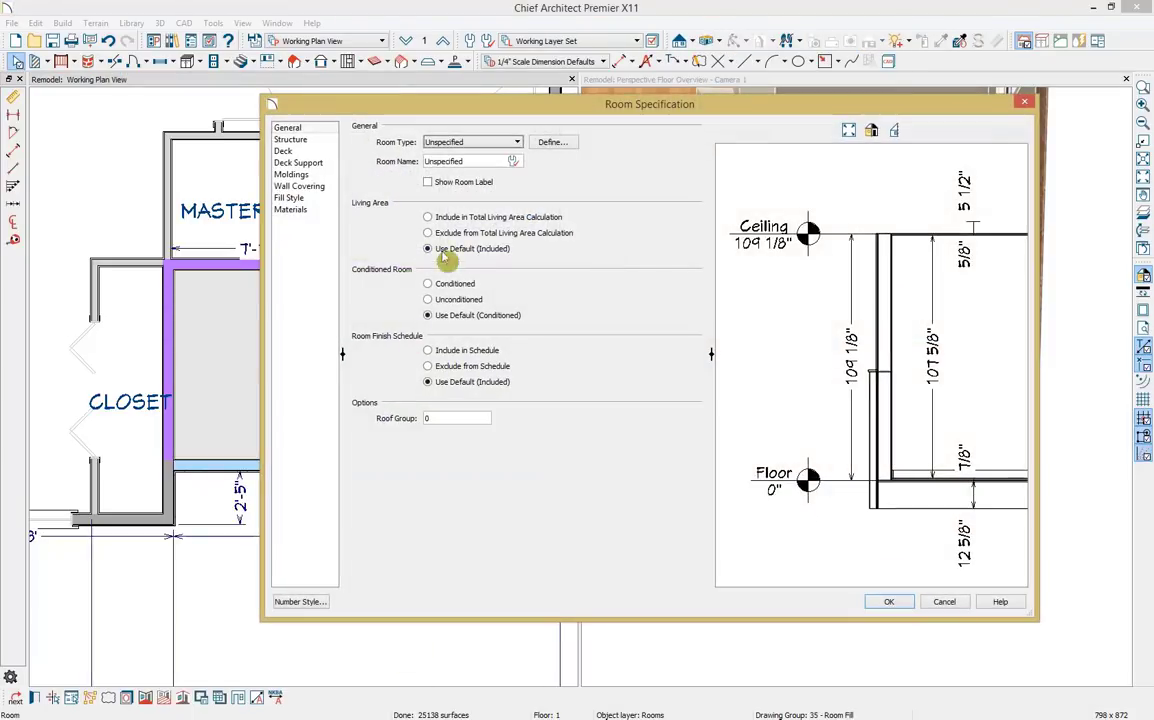
{"action": "left_click", "coordinate": [487, 143]}
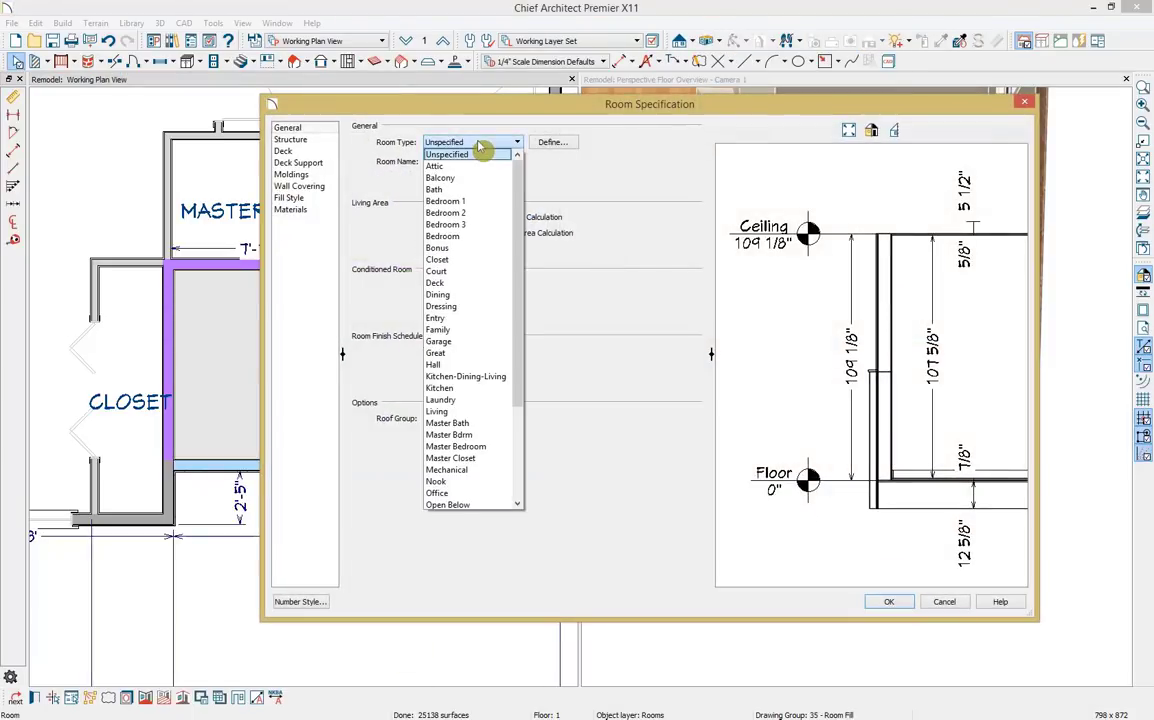
{"action": "left_click", "coordinate": [478, 423]}
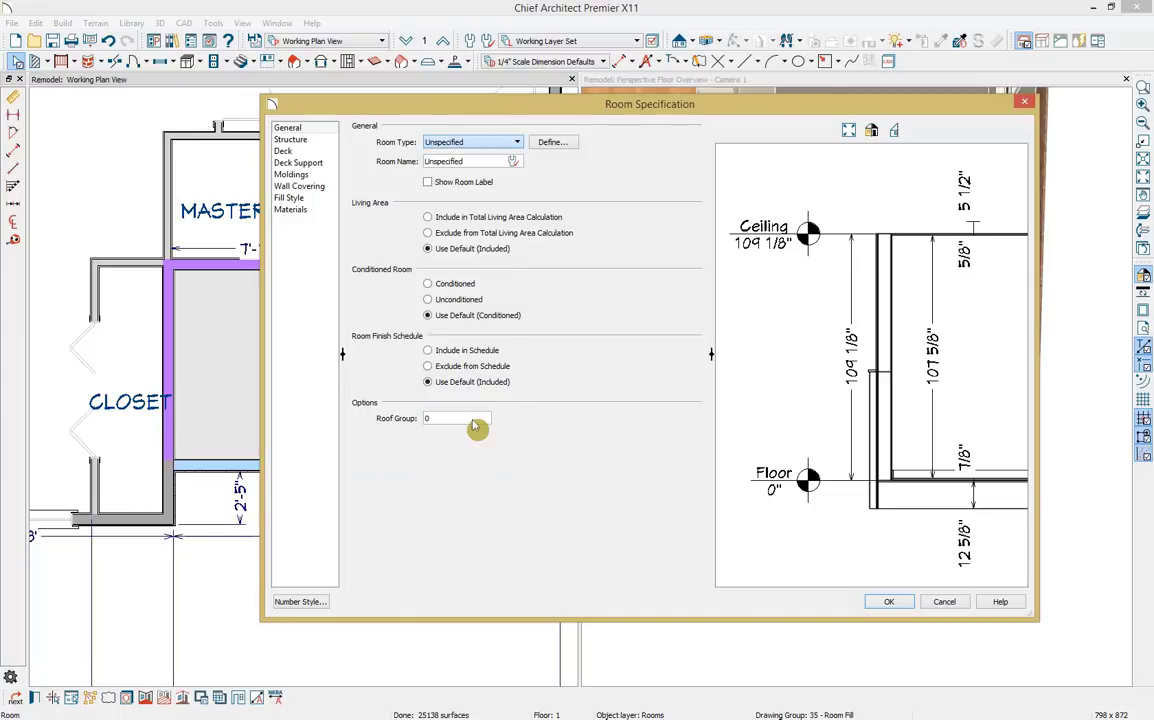
{"action": "left_click", "coordinate": [888, 601]}
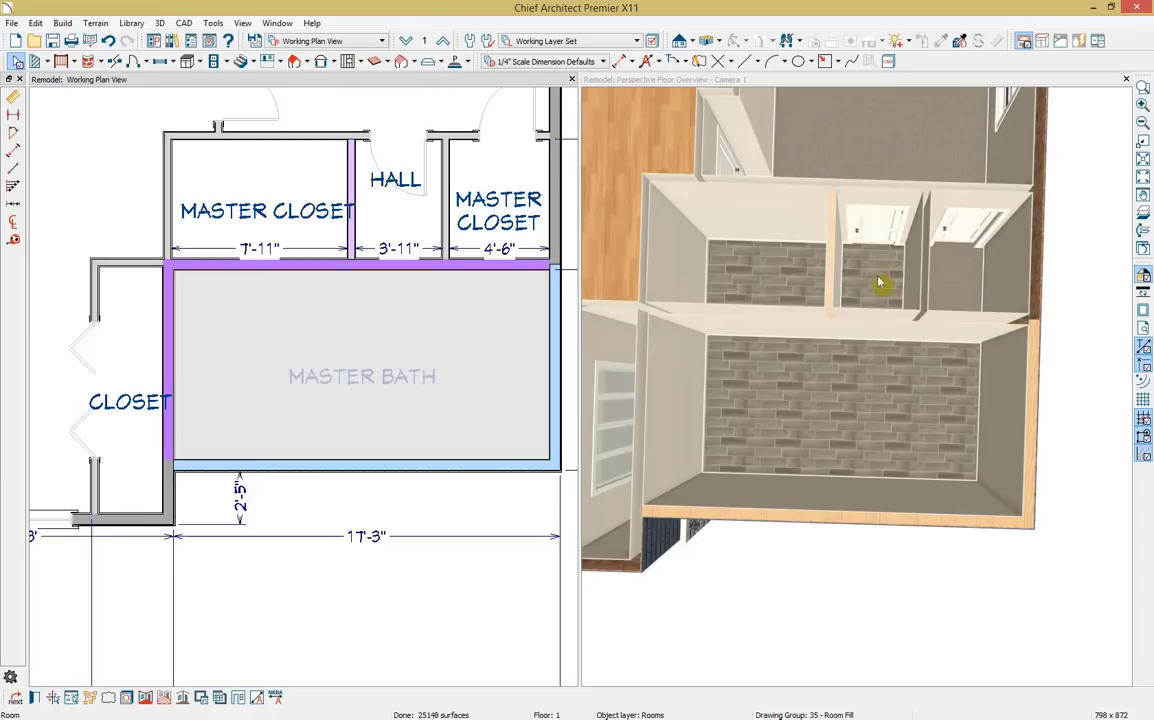
Step: Sample the Carpet-08 Fallen Timber material from the adjoining room's floor and apply it to the hall and new master closet floors
{"action": "left_click", "coordinate": [790, 90]}
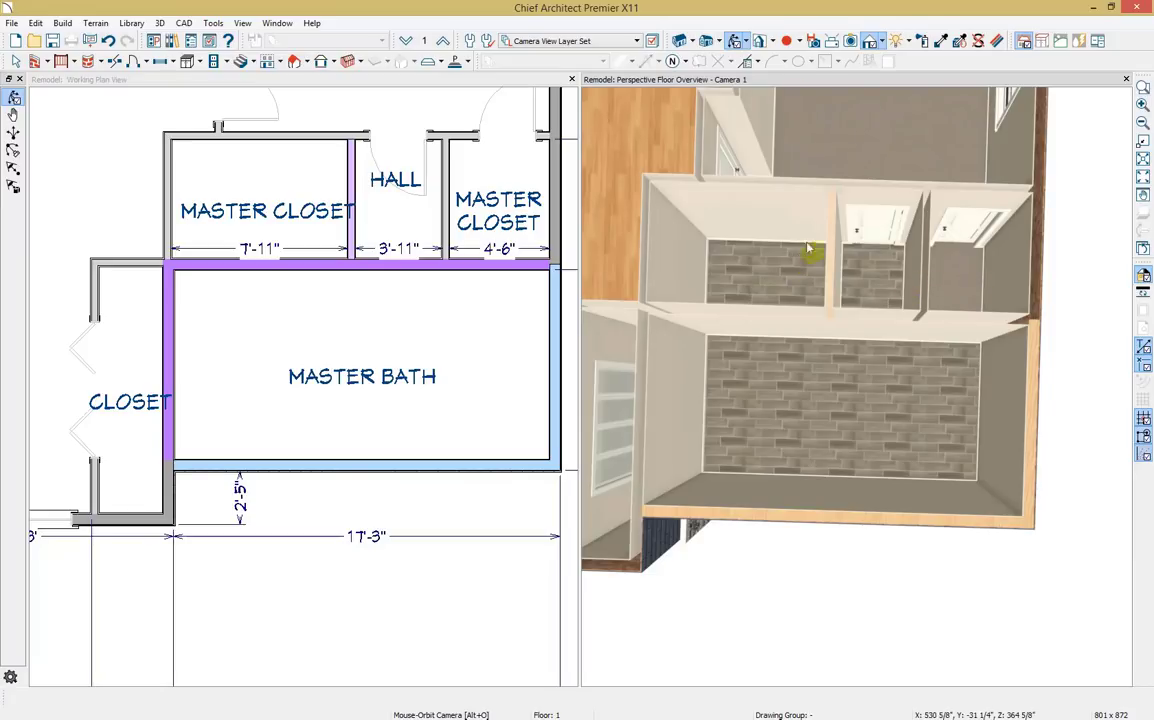
{"action": "left_click", "coordinate": [940, 41]}
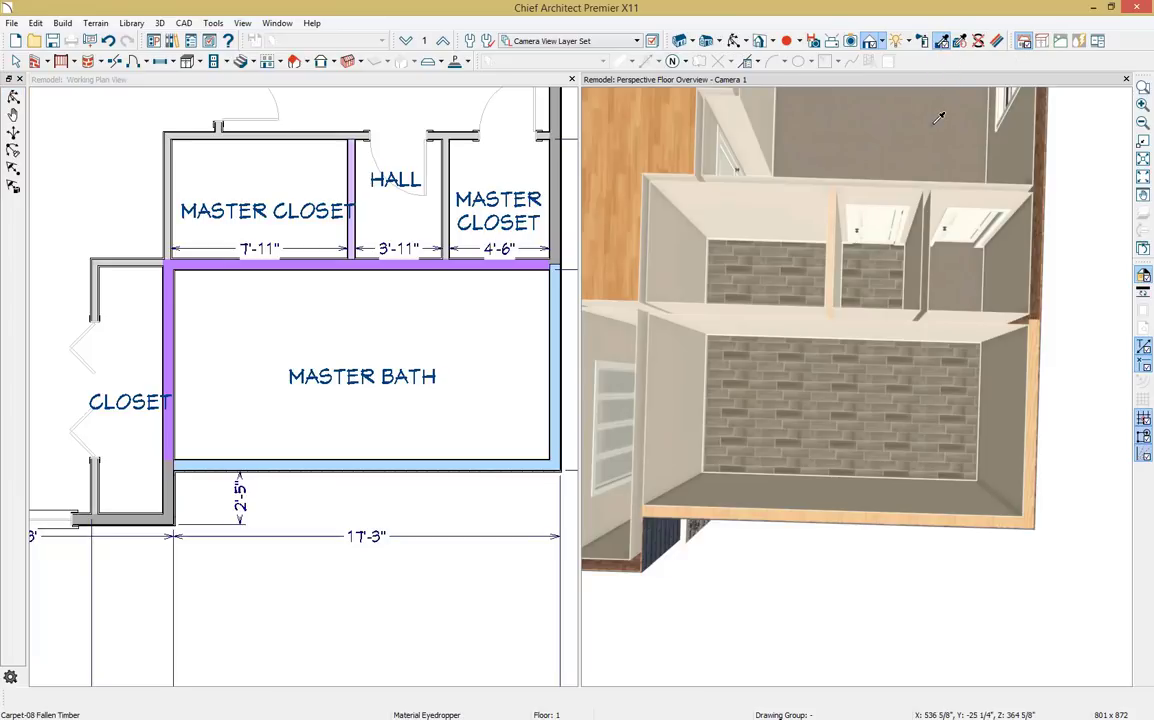
{"action": "left_click", "coordinate": [846, 112]}
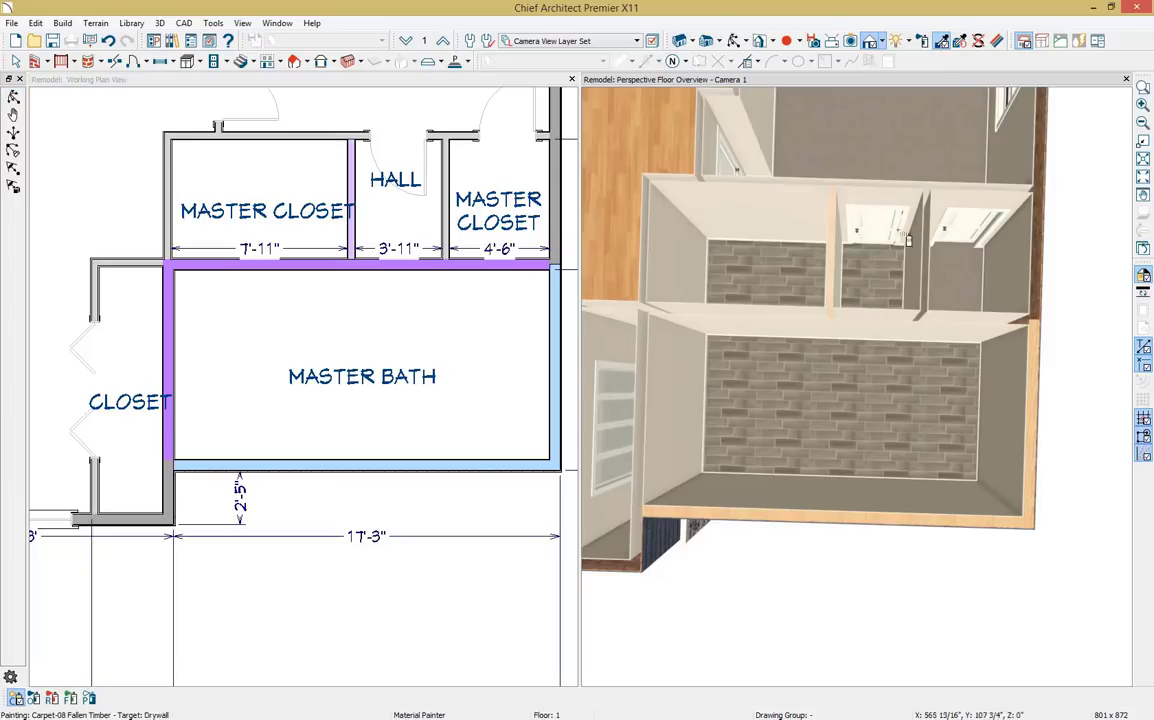
{"action": "left_click", "coordinate": [891, 283]}
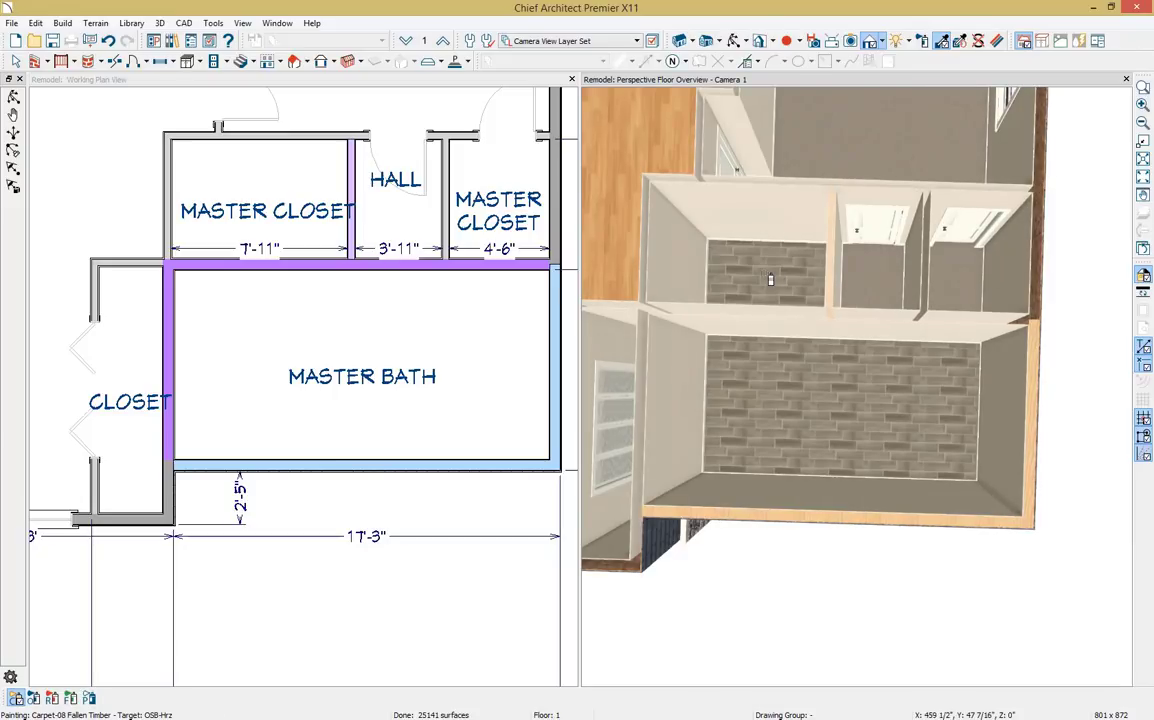
{"action": "left_click", "coordinate": [770, 280]}
{"action": "key", "text": "Escape"}
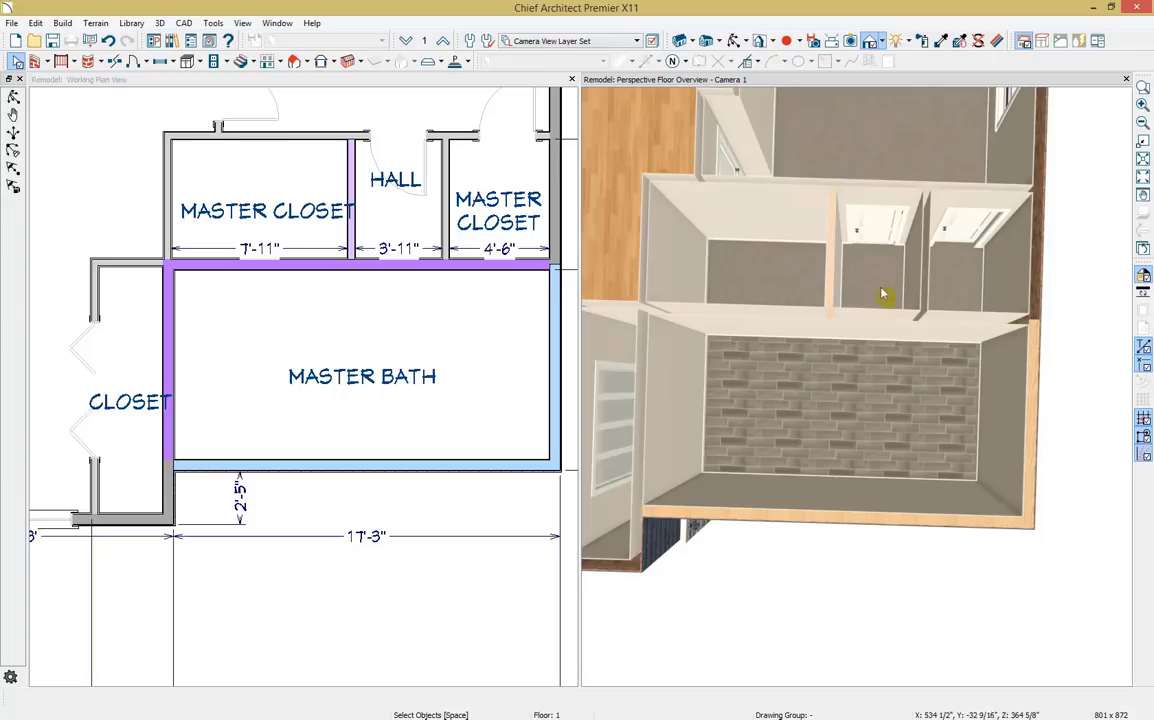
Step: Place a hinged door in the wall between the hall and the master bath addition
{"action": "scroll", "coordinate": [880, 336], "scroll_direction": "up", "scroll_amount": 5}
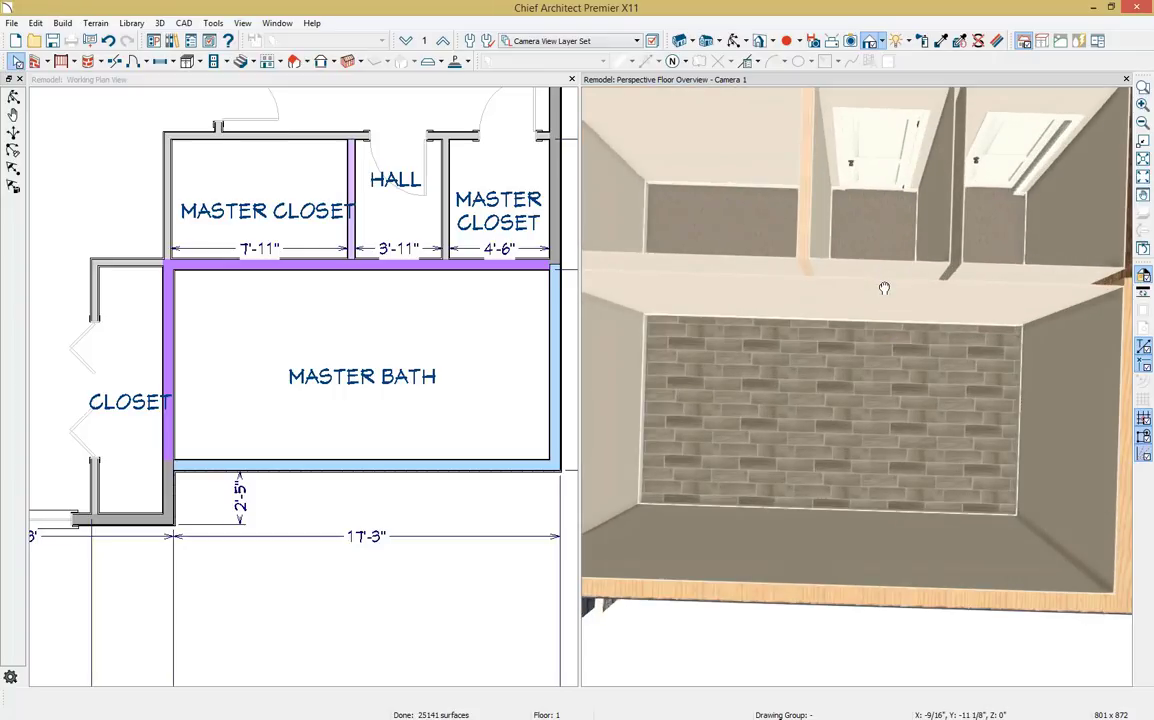
{"action": "left_click", "coordinate": [143, 62]}
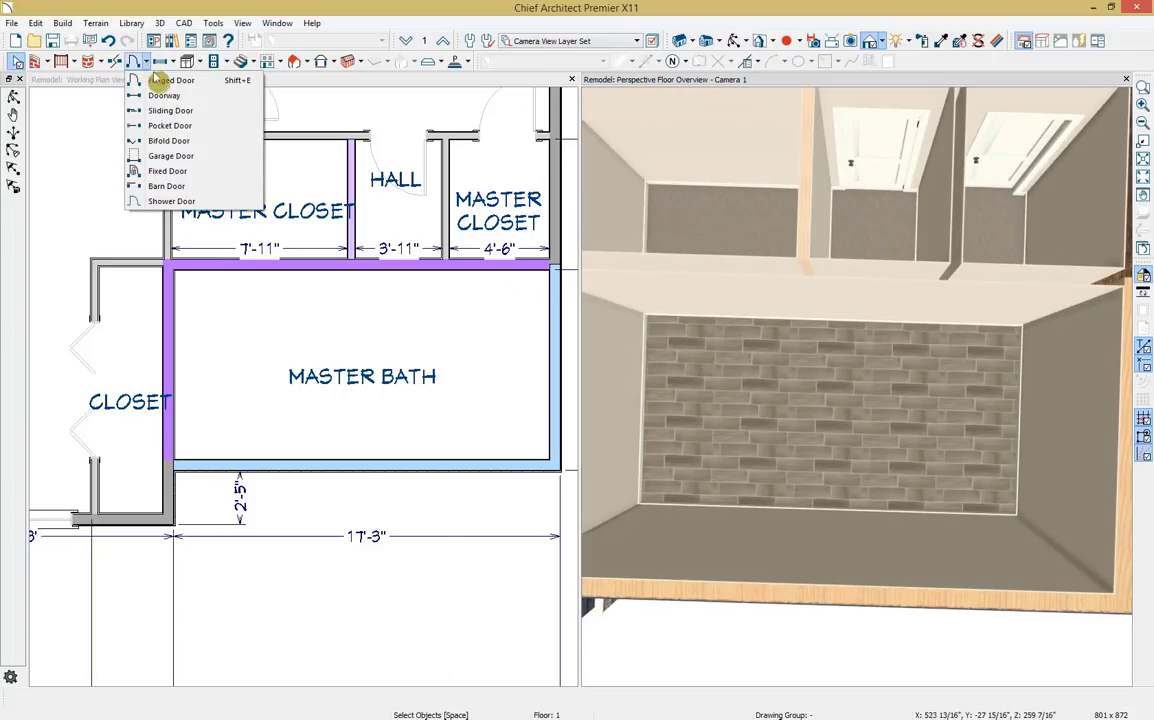
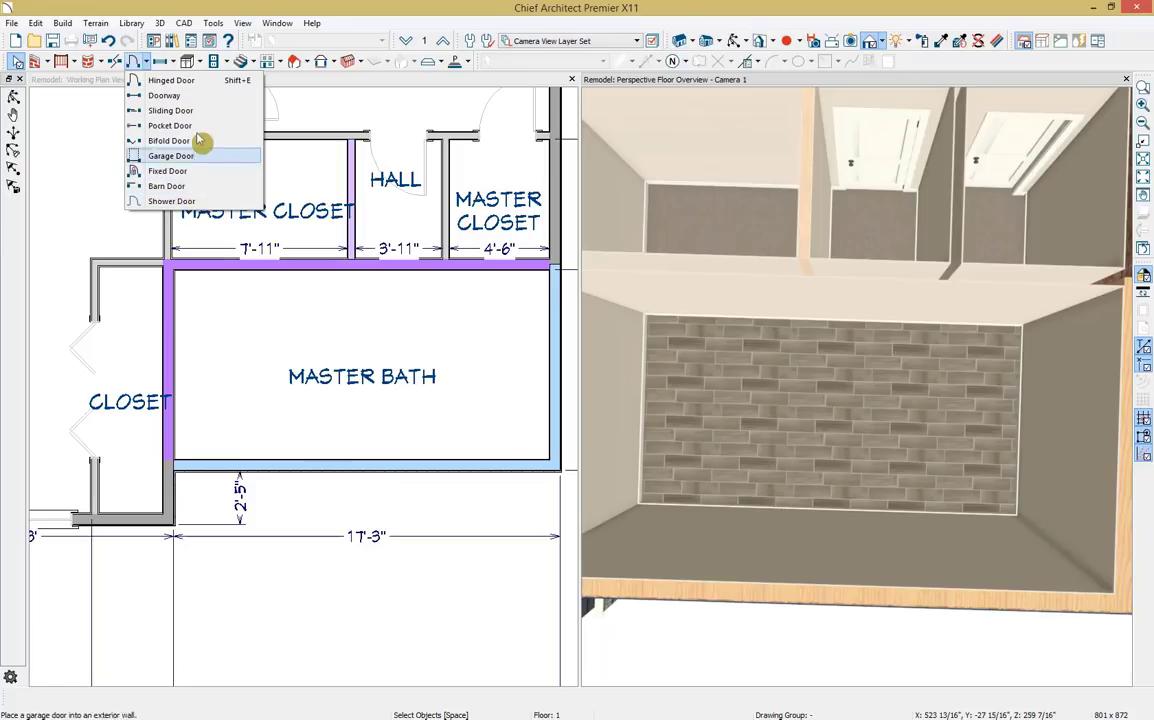
{"action": "left_click", "coordinate": [171, 80]}
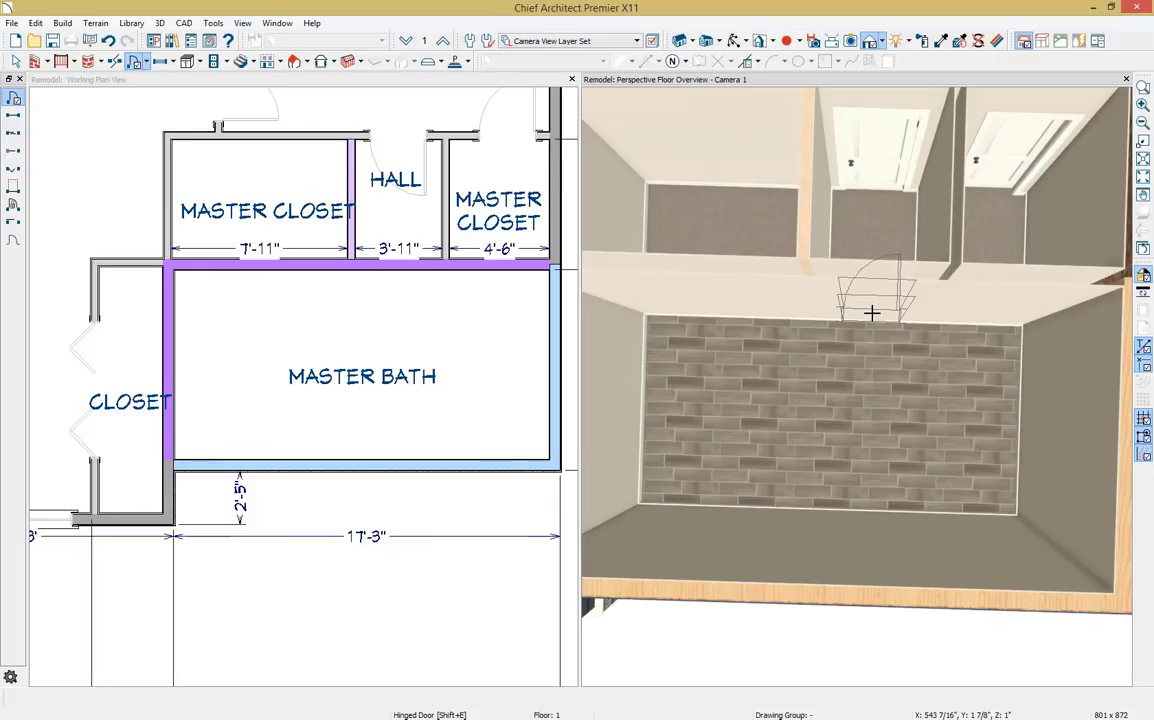
{"action": "left_click", "coordinate": [871, 313]}
{"action": "middle_click_drag", "start_coordinate": [871, 313], "coordinate": [865, 165]}
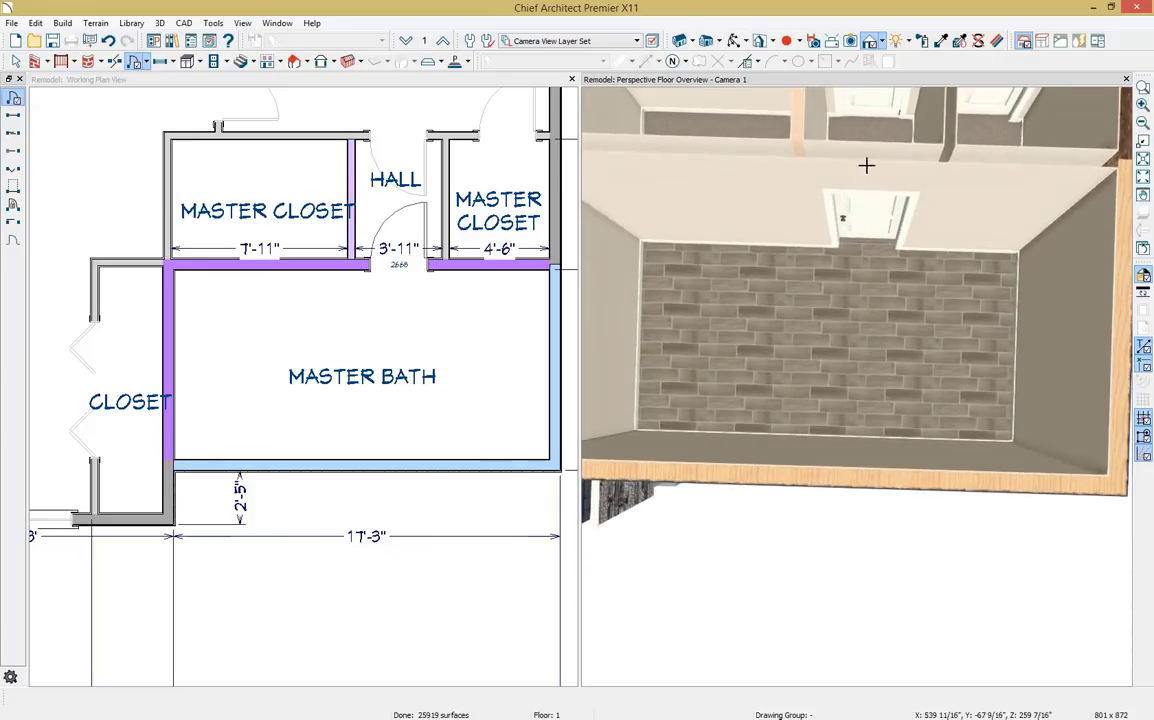
Step: Reverse the new hinged door's swing so that it opens into the master bath
{"action": "left_click", "coordinate": [735, 41]}
{"action": "left_click_drag", "start_coordinate": [842, 175], "coordinate": [854, 350]}
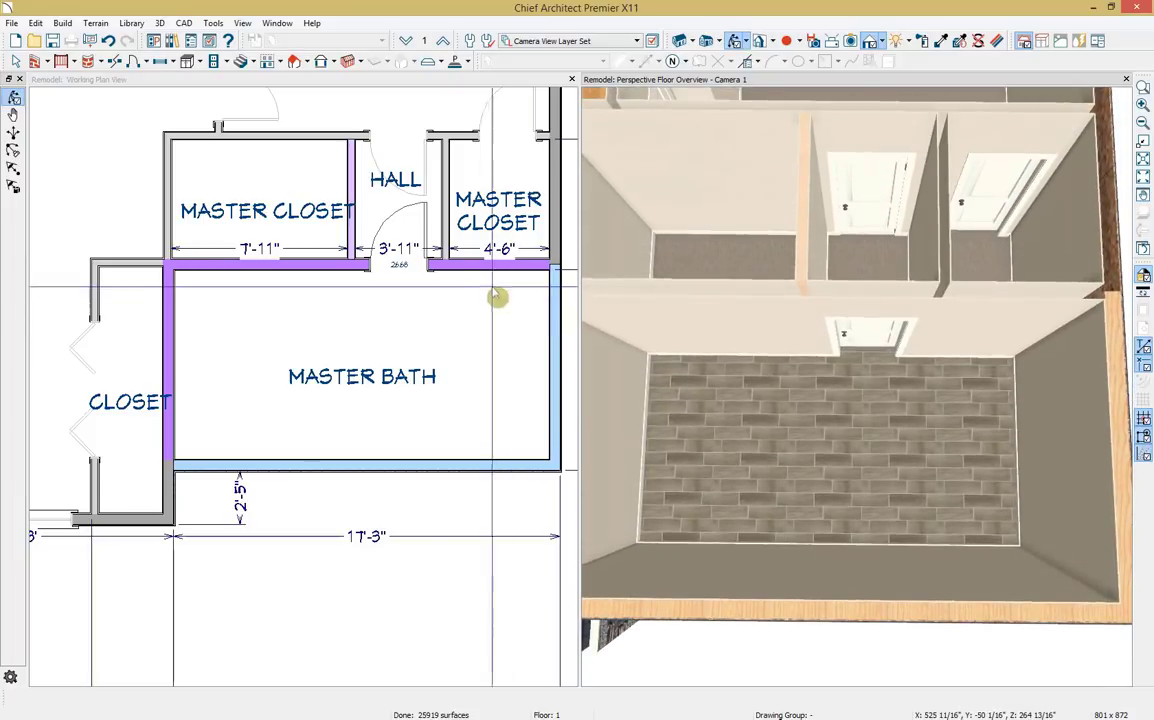
{"action": "scroll", "coordinate": [405, 250], "scroll_direction": "up", "scroll_amount": 2}
{"action": "left_click", "coordinate": [423, 276]}
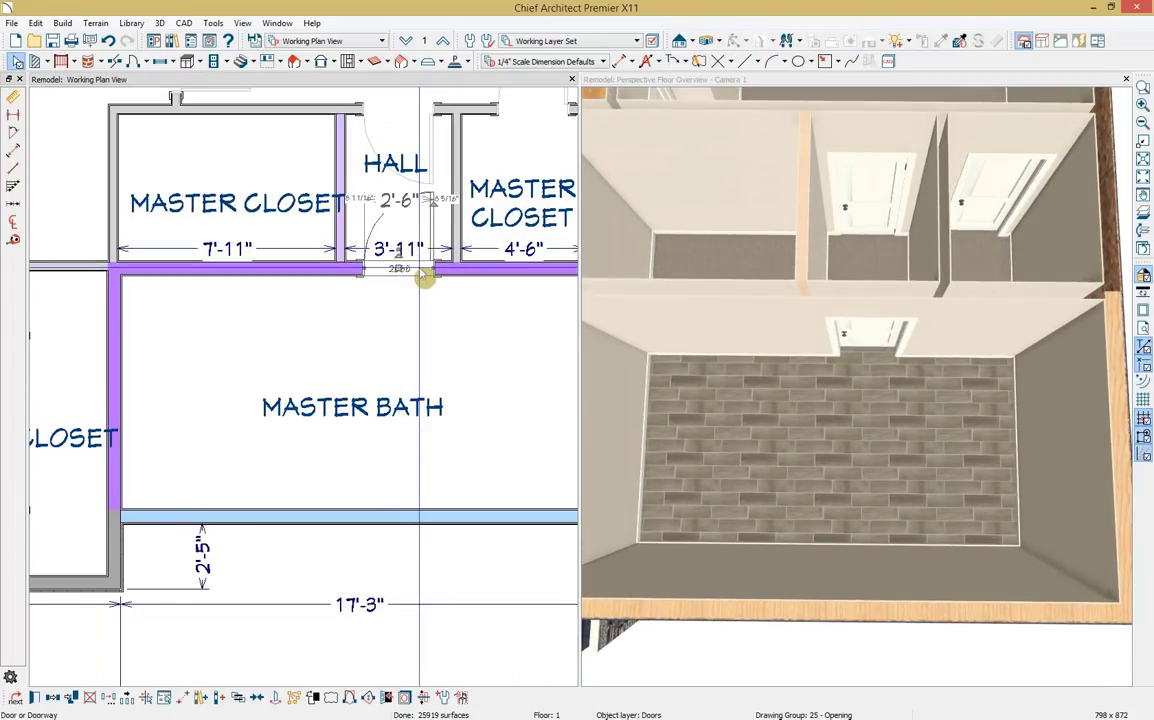
{"action": "left_click_drag", "start_coordinate": [432, 203], "coordinate": [428, 336]}
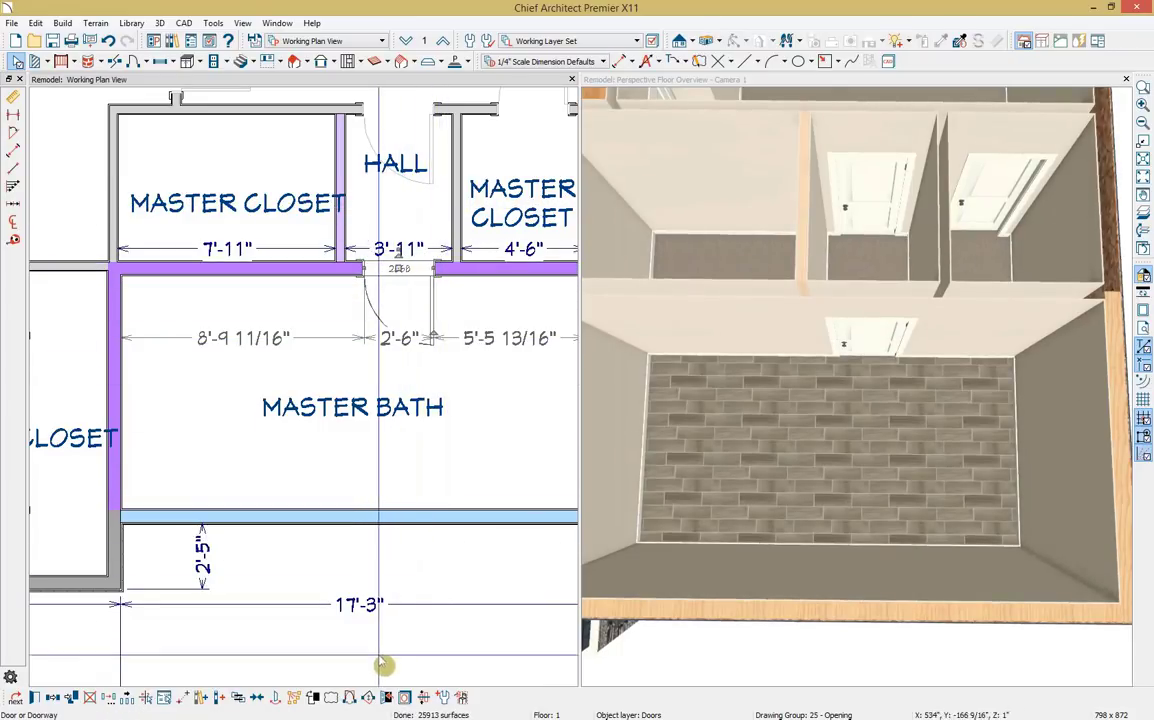
Step: Show the new master bath door open in 3D and center it across the hall's width
{"action": "left_click", "coordinate": [387, 698]}
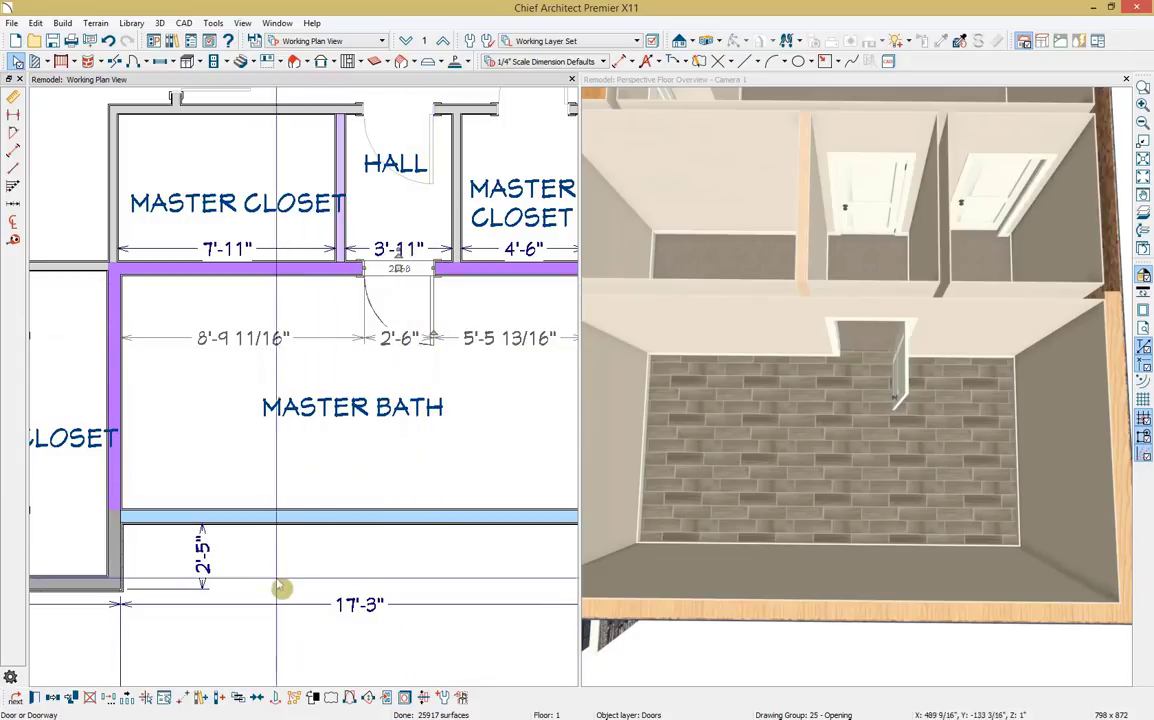
{"action": "left_click", "coordinate": [258, 699]}
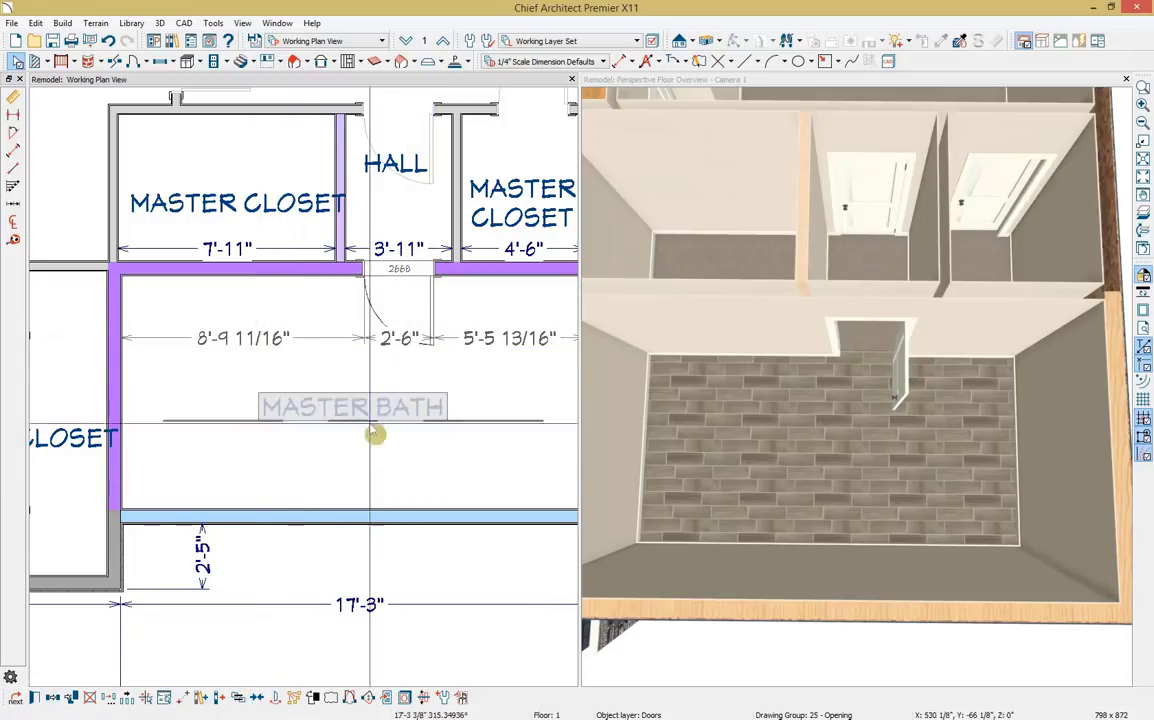
{"action": "left_click", "coordinate": [404, 235]}
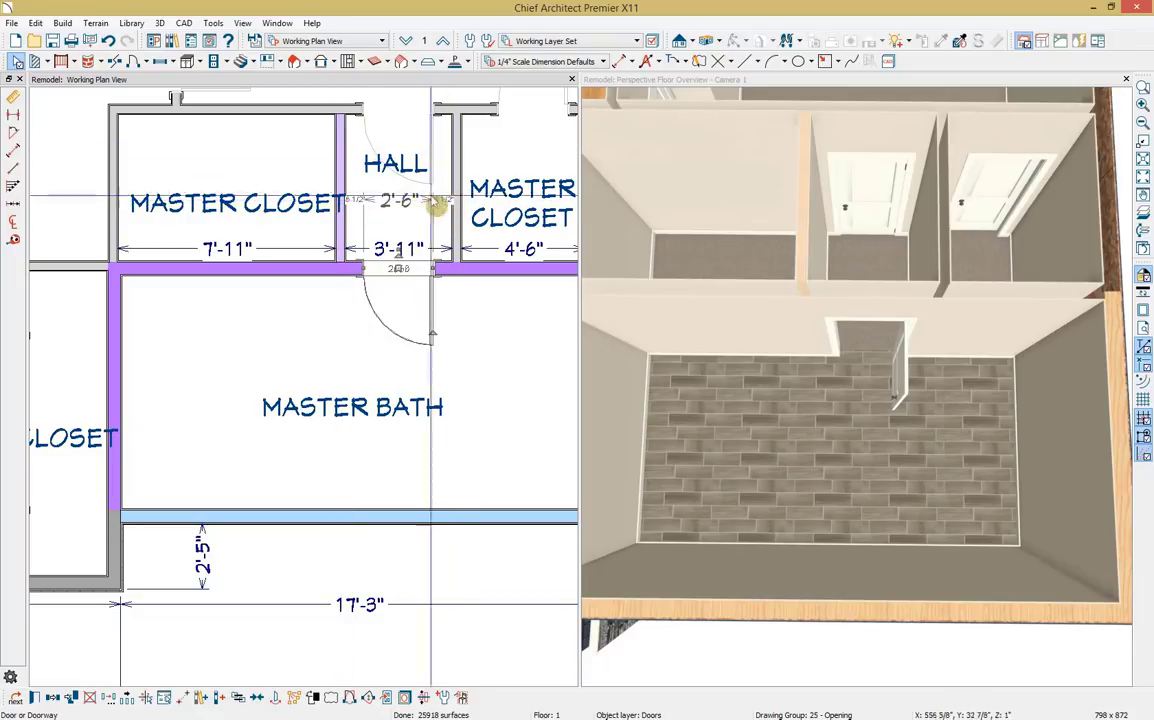
Step: Place a bifold door in the new wall between the wider master closet and the hall
{"action": "left_click", "coordinate": [145, 61]}
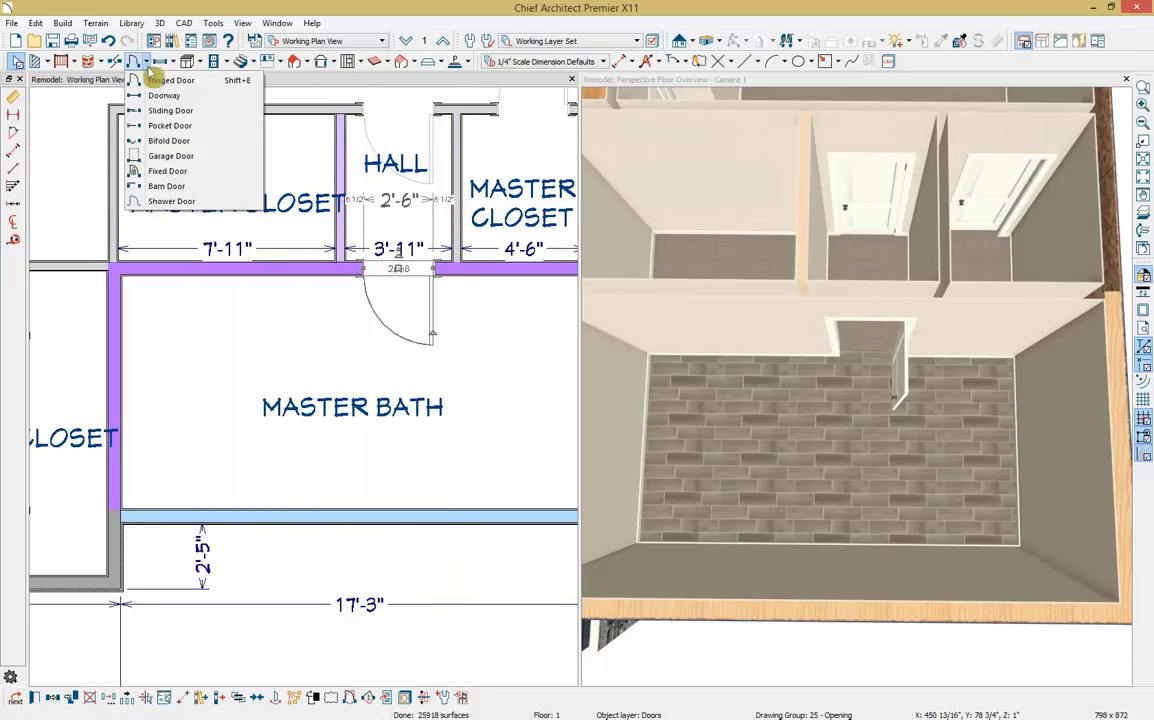
{"action": "left_click", "coordinate": [165, 141]}
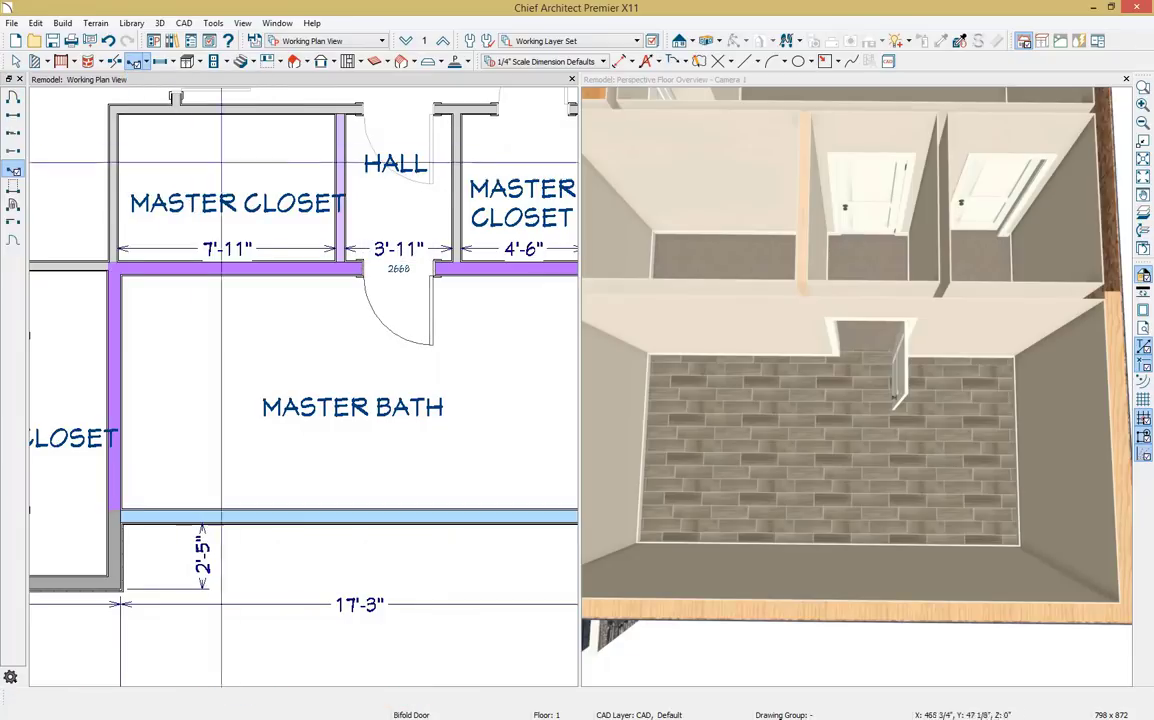
{"action": "scroll", "coordinate": [341, 187], "scroll_direction": "up", "scroll_amount": 1}
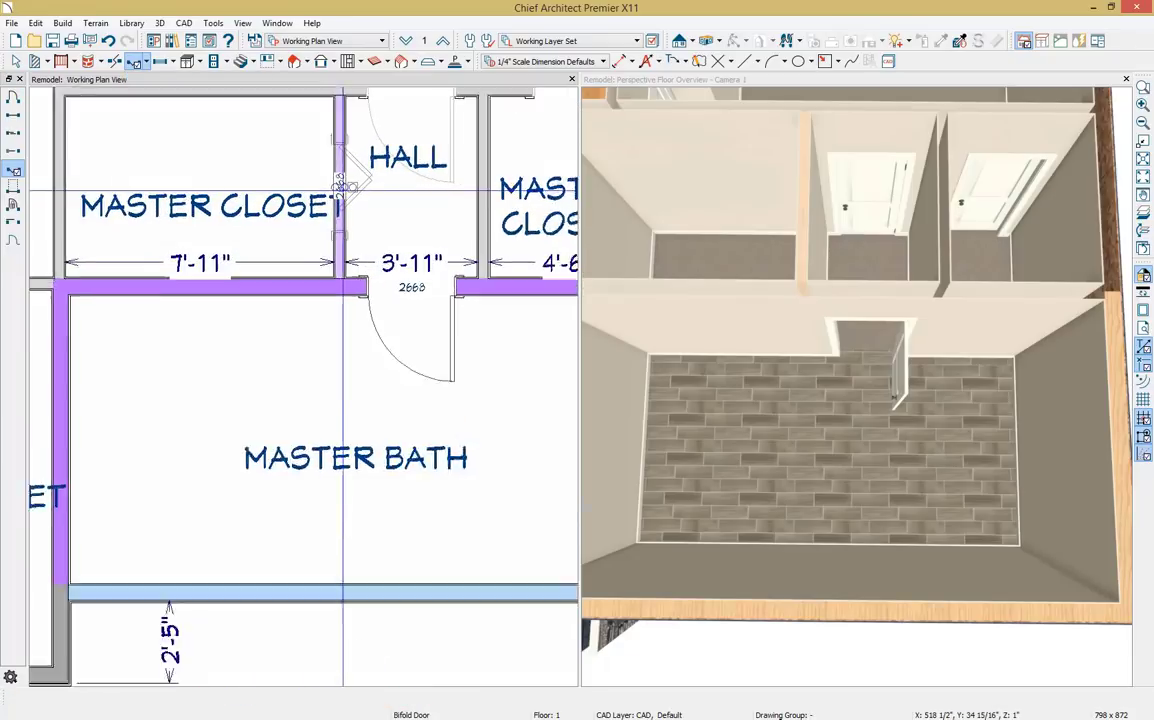
{"action": "scroll", "coordinate": [341, 187], "scroll_direction": "up", "scroll_amount": 3}
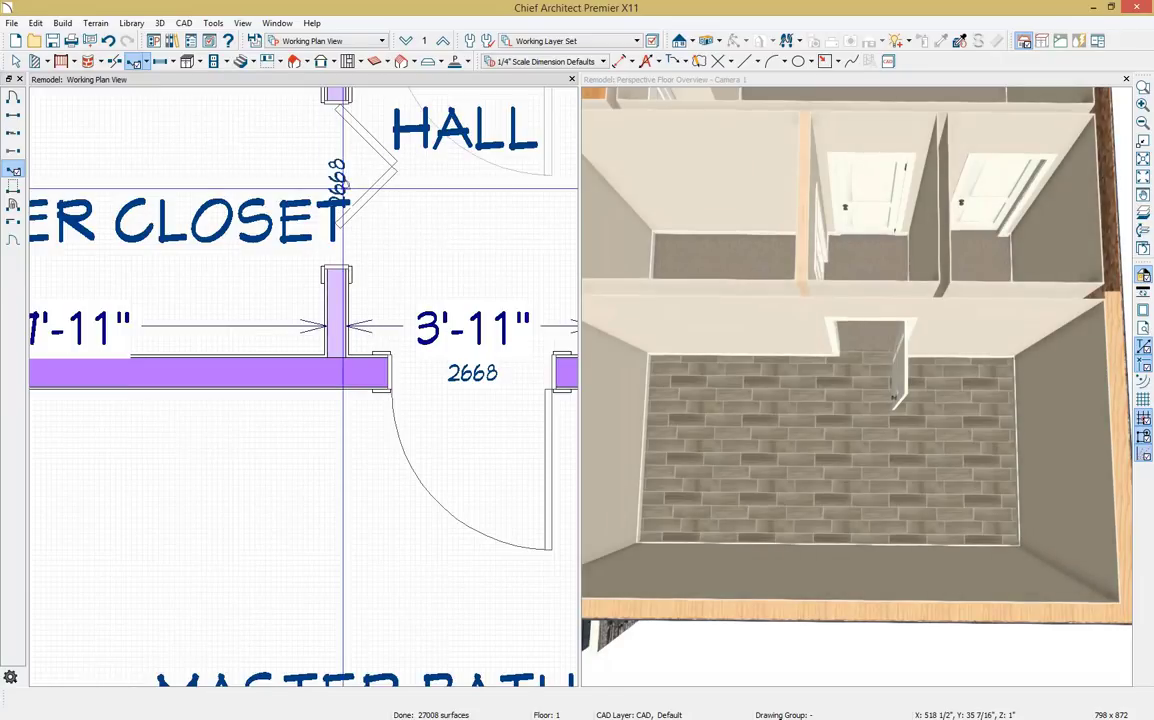
Step: Set the new closet bifold door's width to 42 inches
{"action": "left_click", "coordinate": [343, 188]}
{"action": "double_click", "coordinate": [343, 188]}
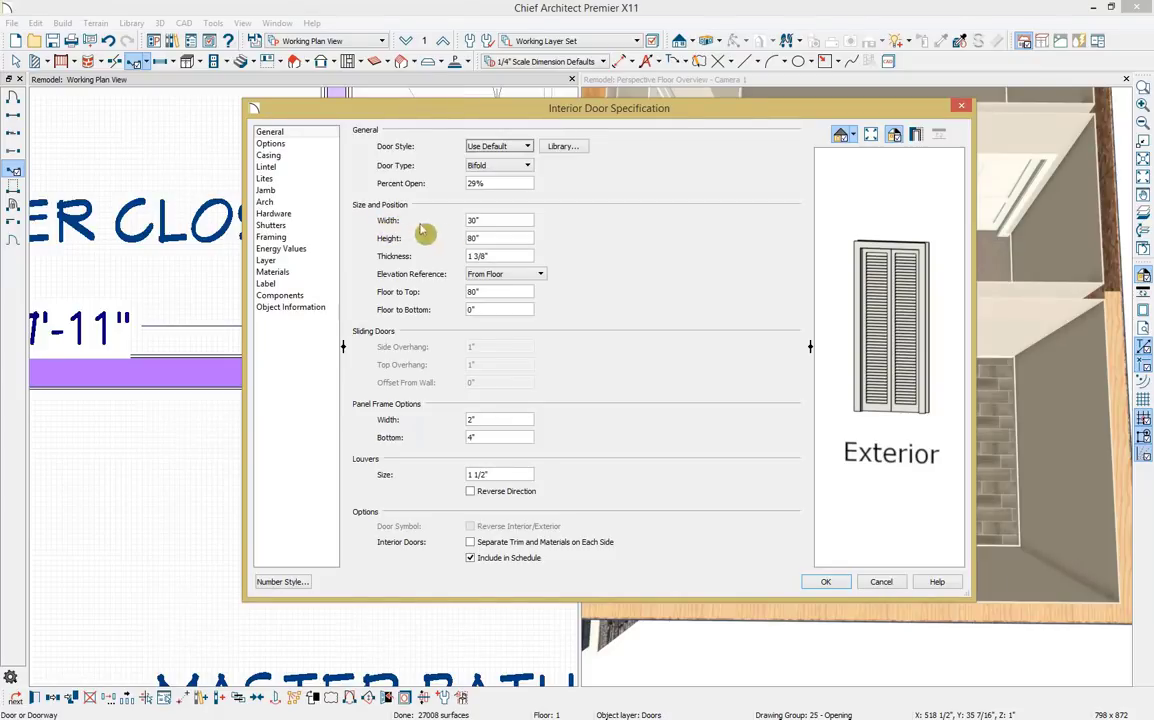
{"action": "left_click_drag", "start_coordinate": [496, 222], "coordinate": [433, 222]}
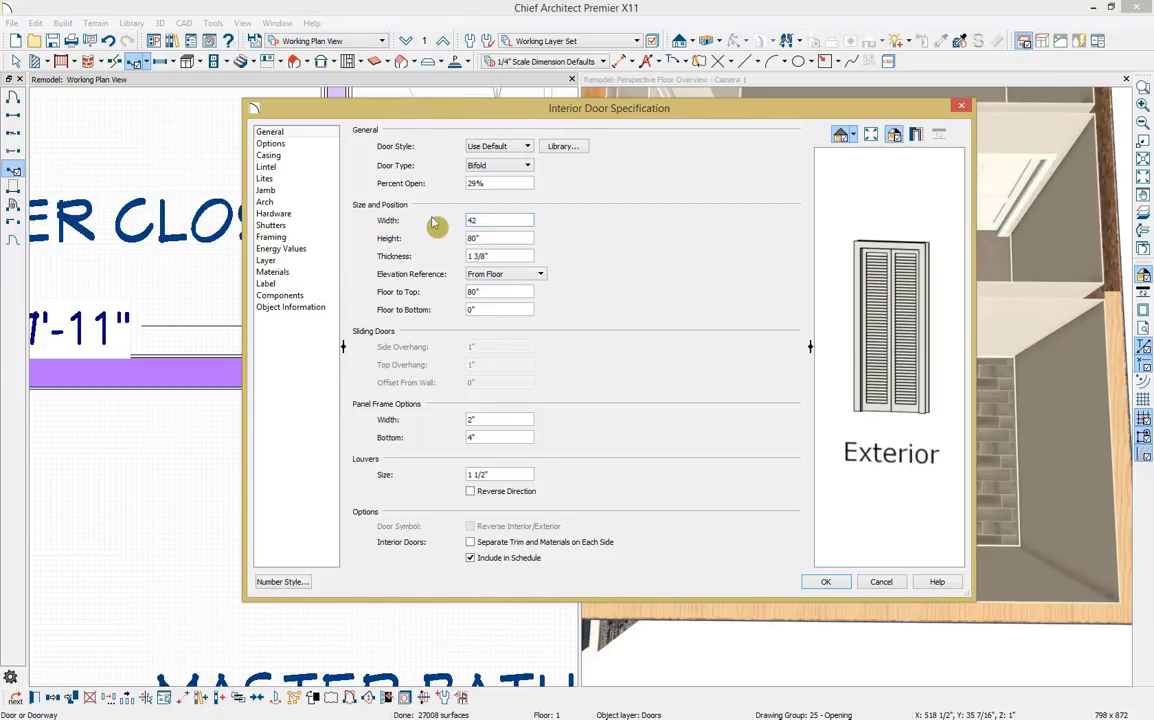
{"action": "key", "text": "Tab"}
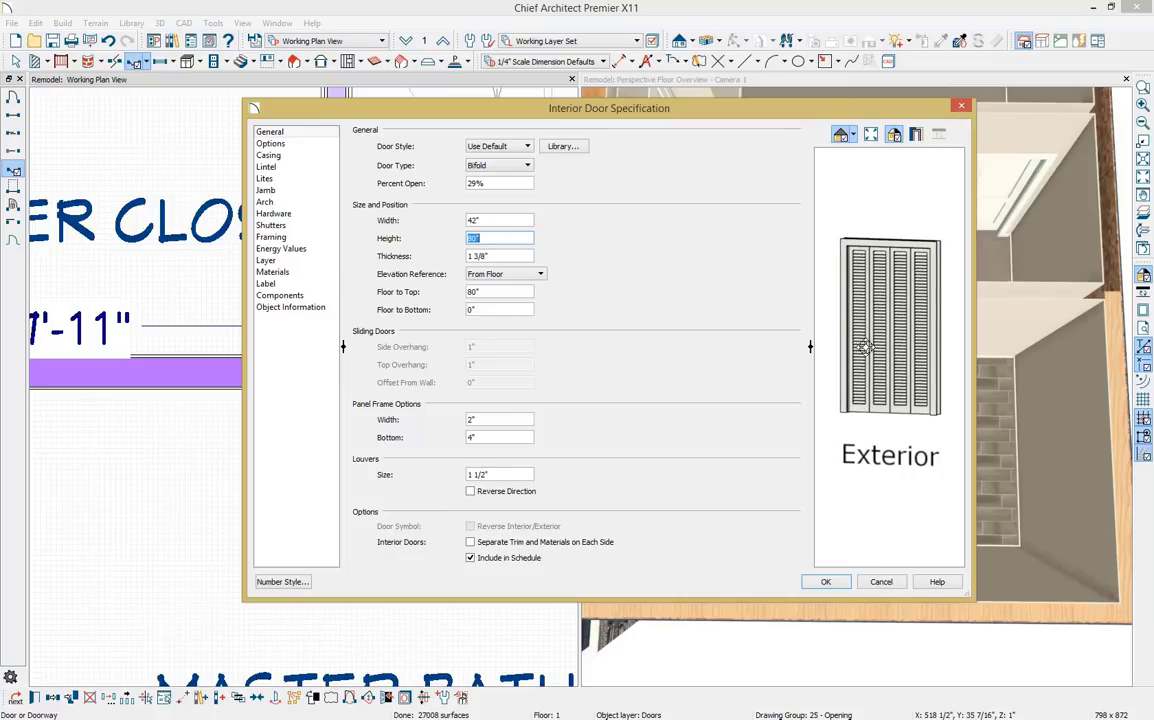
{"action": "left_click", "coordinate": [826, 582]}
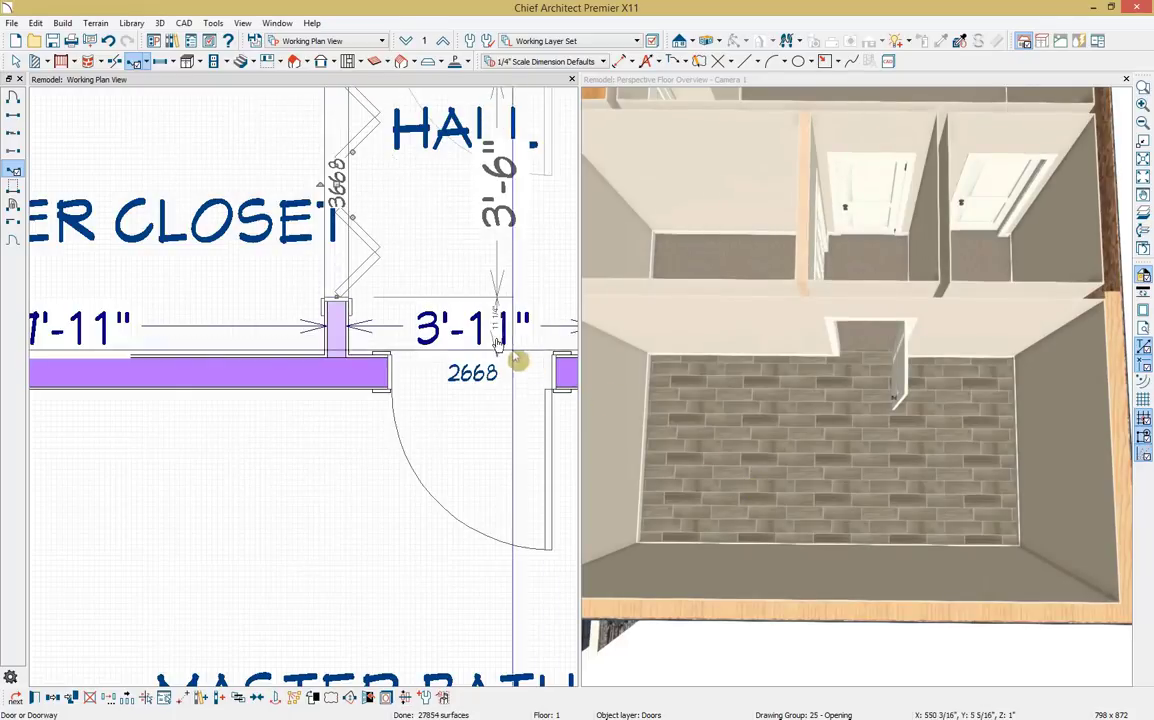
Step: Copy the 42-inch bifold door to the hall's opposite closet wall and flip it so that it opens into the hall
{"action": "scroll", "coordinate": [451, 443], "scroll_direction": "down", "scroll_amount": 1}
{"action": "scroll", "coordinate": [451, 424], "scroll_direction": "left", "scroll_amount": 1}
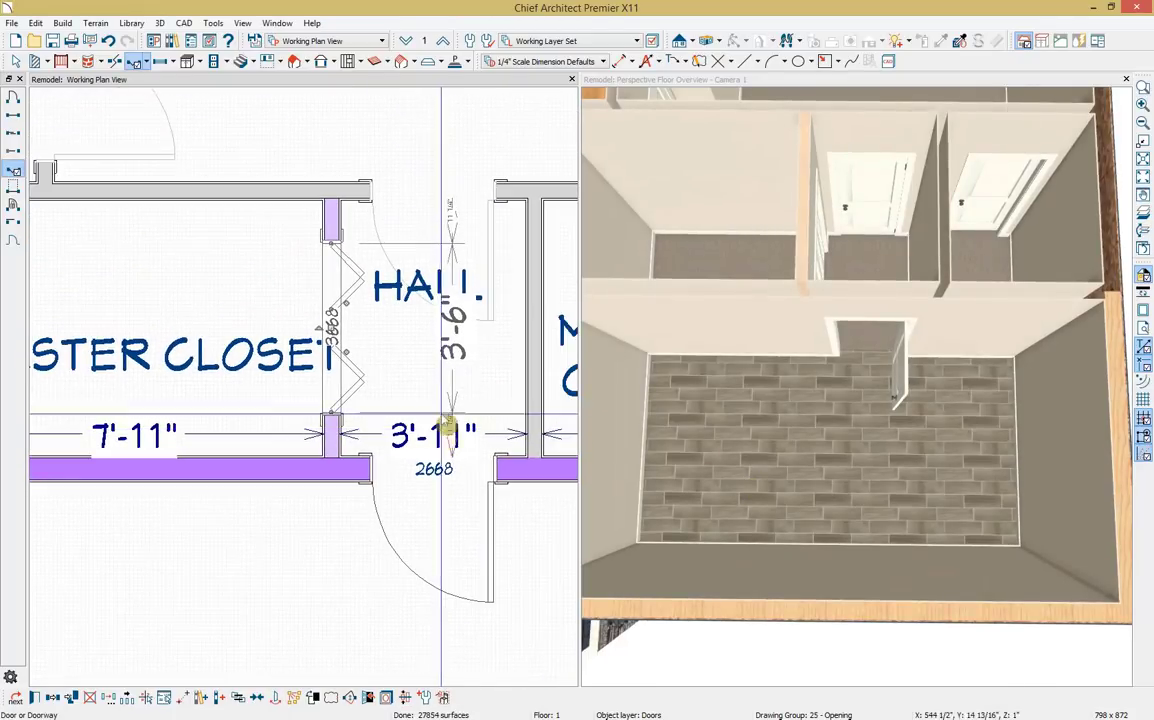
{"action": "left_click", "coordinate": [52, 695]}
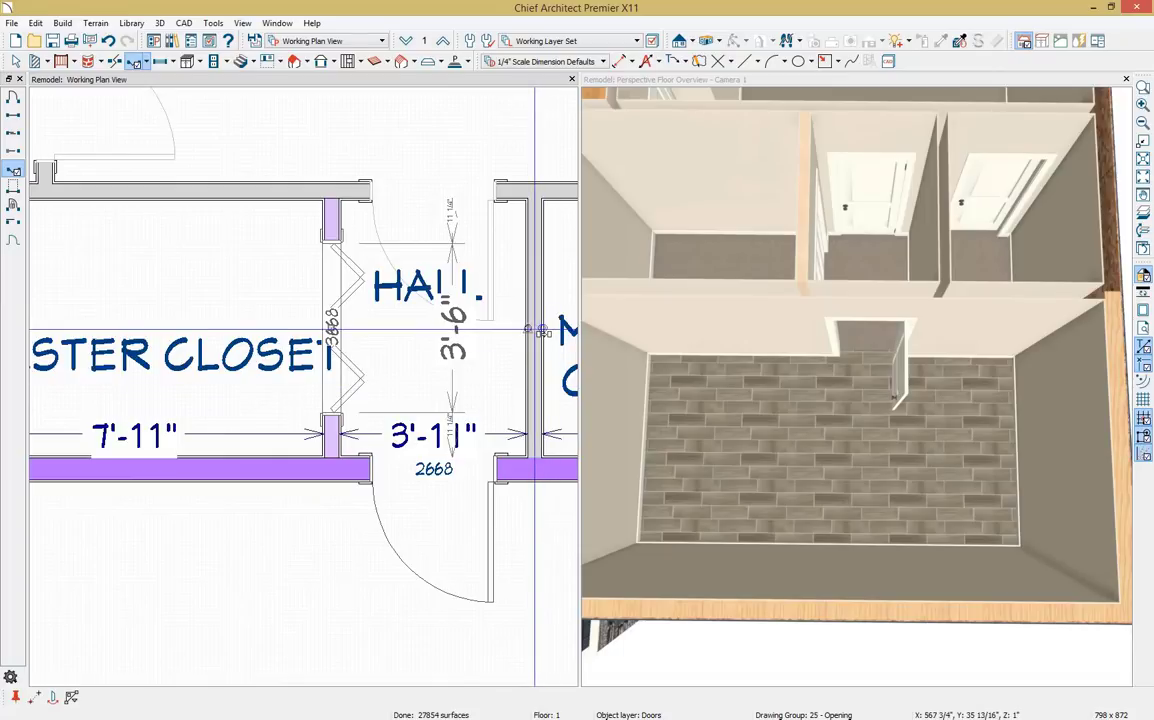
{"action": "left_click", "coordinate": [537, 331]}
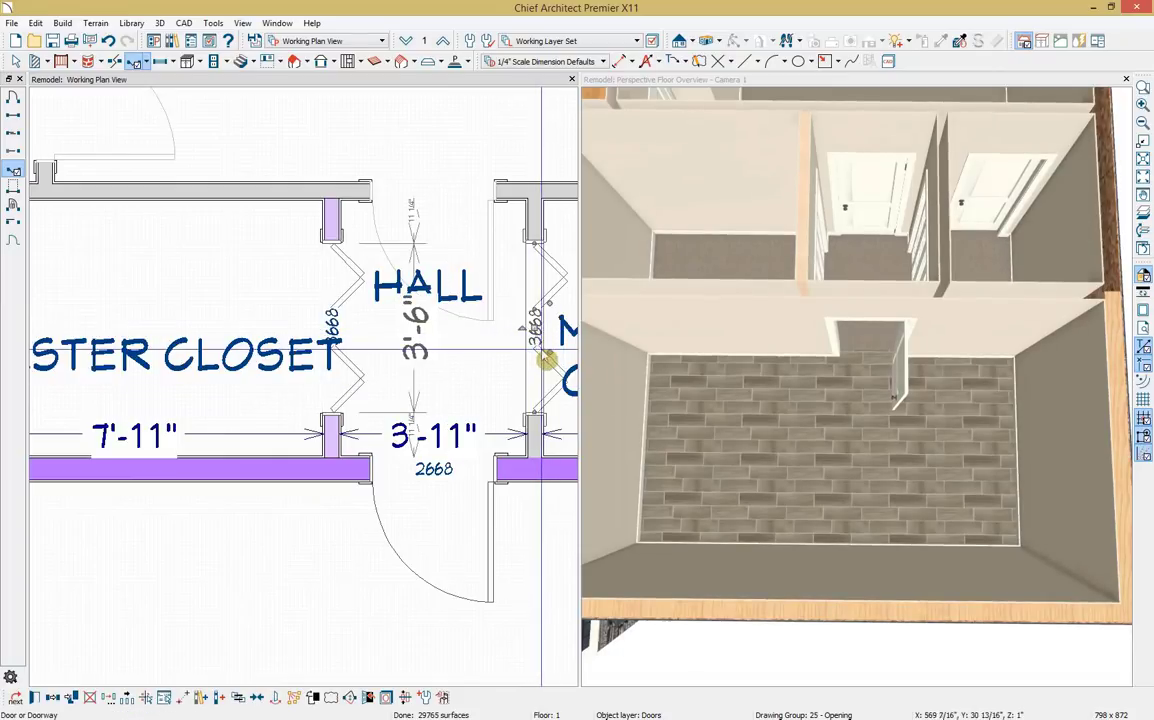
{"action": "left_click_drag", "start_coordinate": [549, 350], "coordinate": [523, 352]}
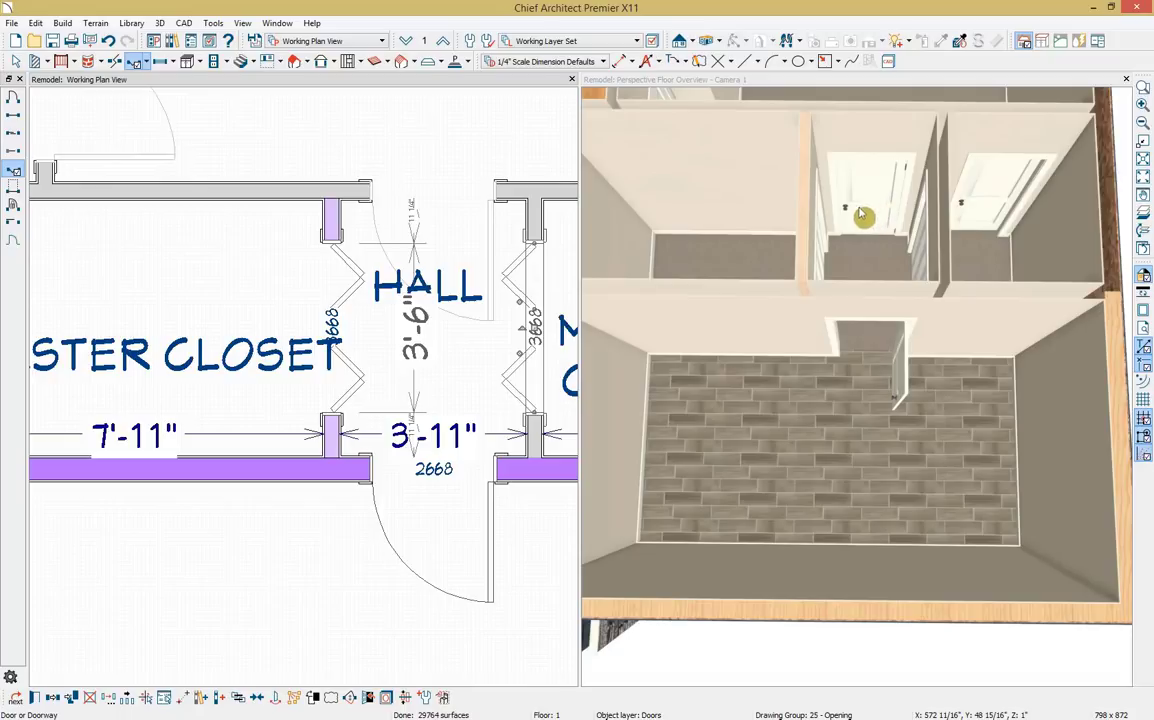
Step: Replace the existing hinged door at the hall's end opposite the master bath with a doorway centered across the hall's width
{"action": "left_click", "coordinate": [452, 192]}
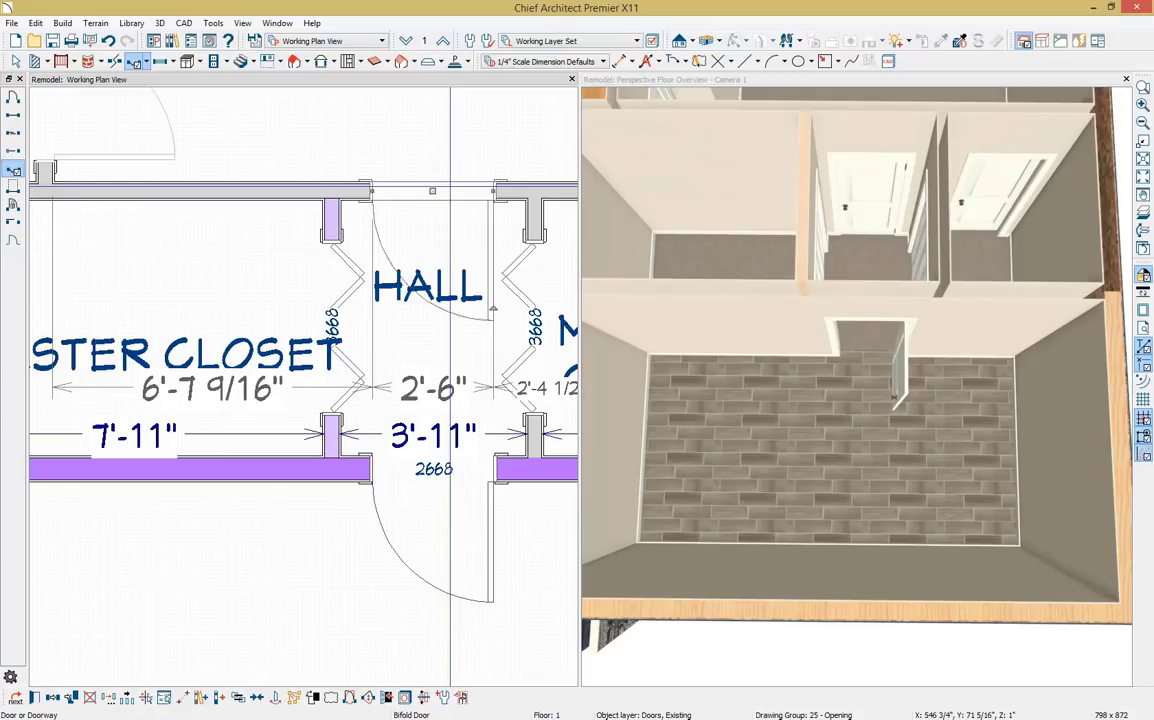
{"action": "key", "text": "Delete"}
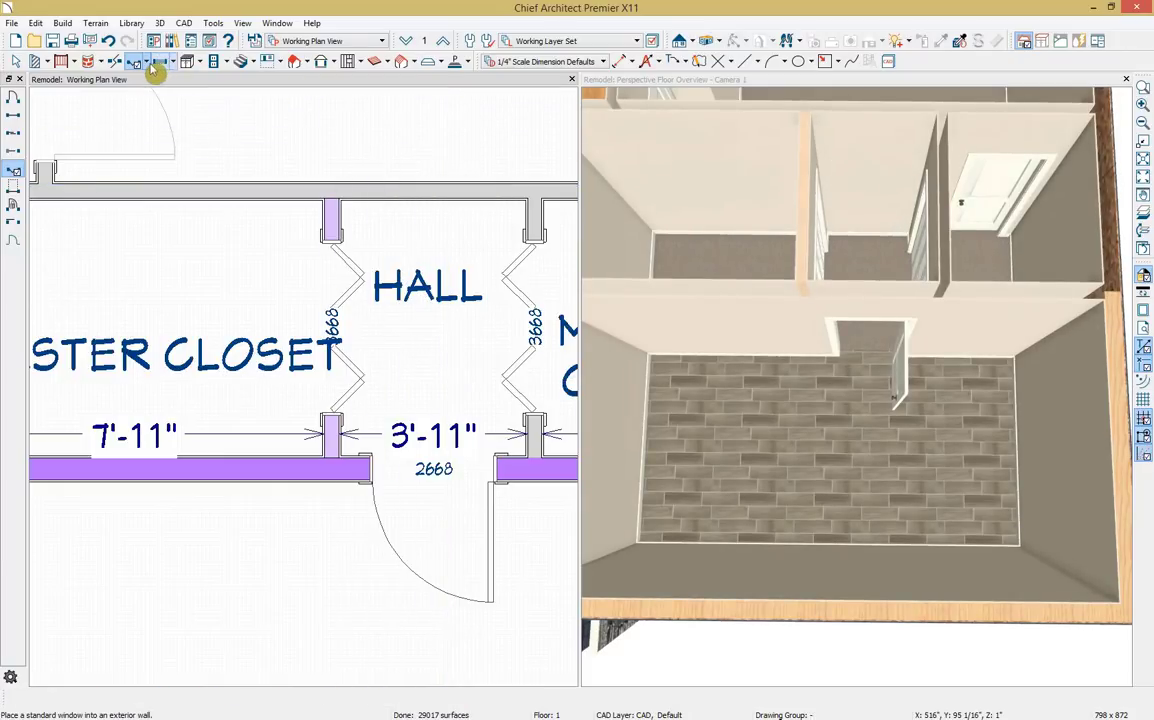
{"action": "left_click", "coordinate": [157, 62]}
{"action": "left_click", "coordinate": [156, 82]}
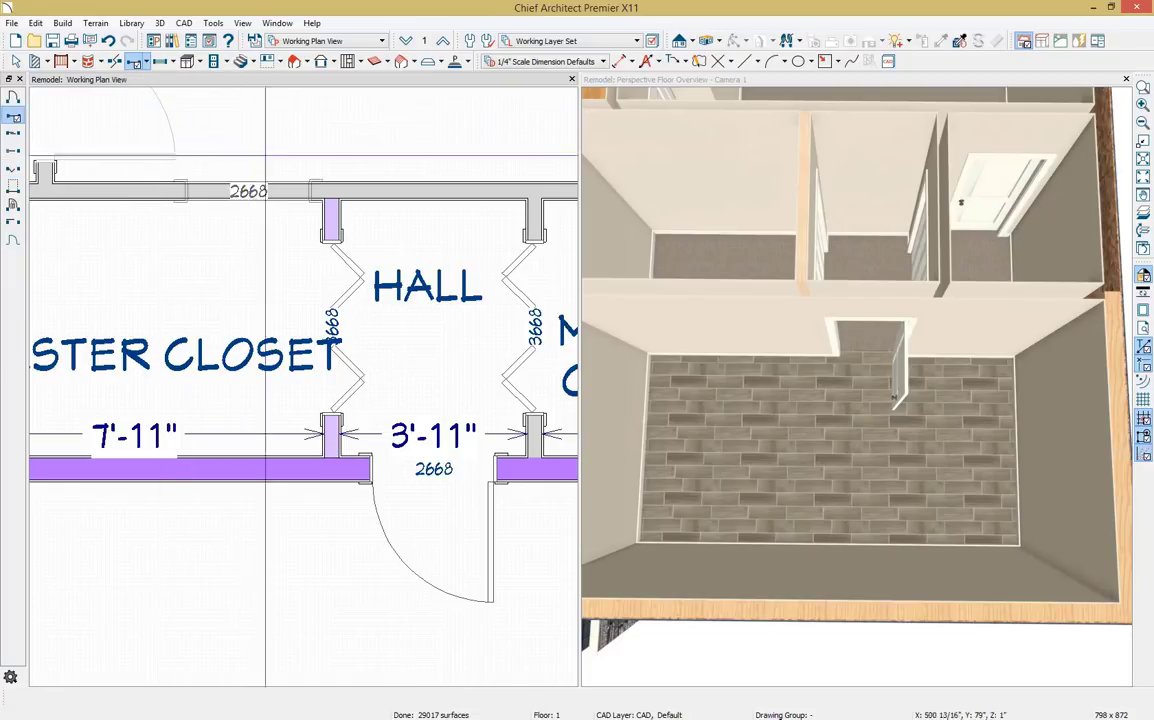
{"action": "left_click", "coordinate": [436, 191]}
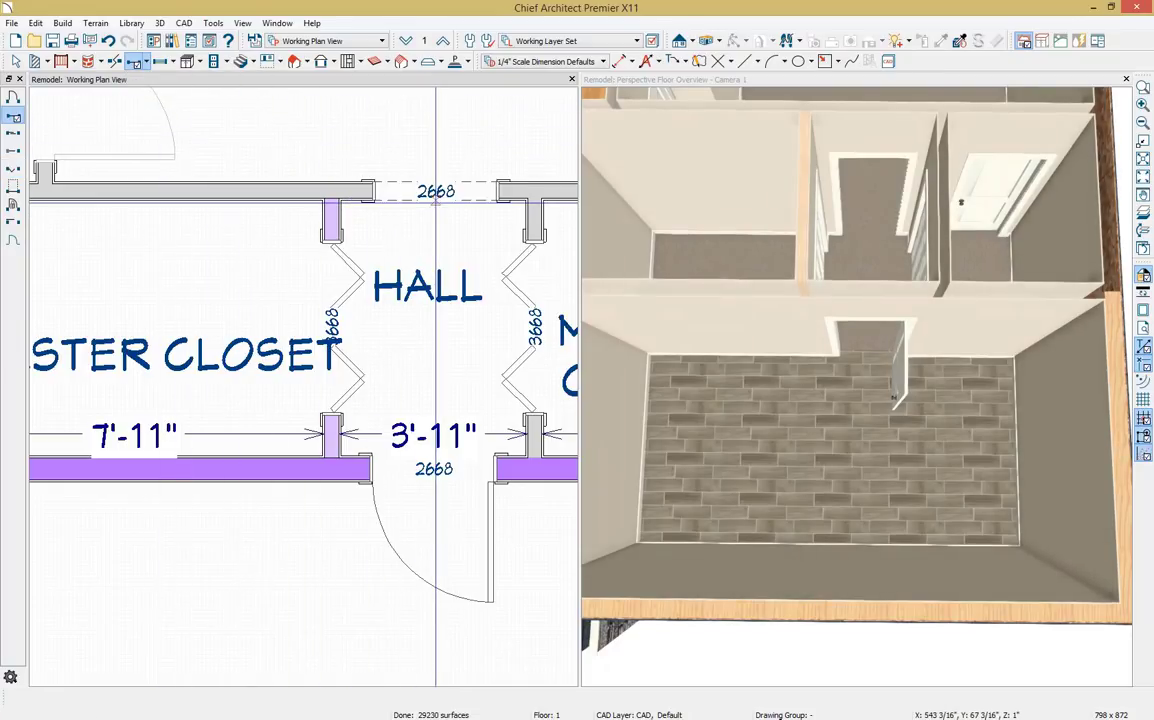
{"action": "left_click", "coordinate": [437, 197]}
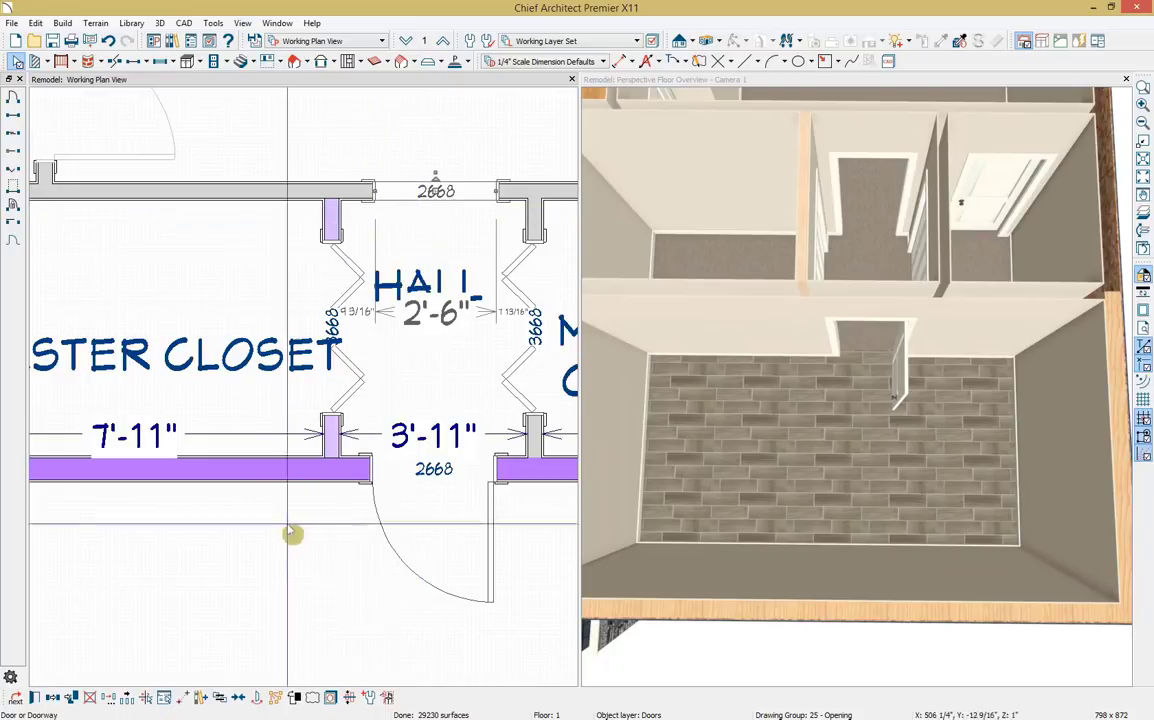
{"action": "left_click", "coordinate": [464, 254]}
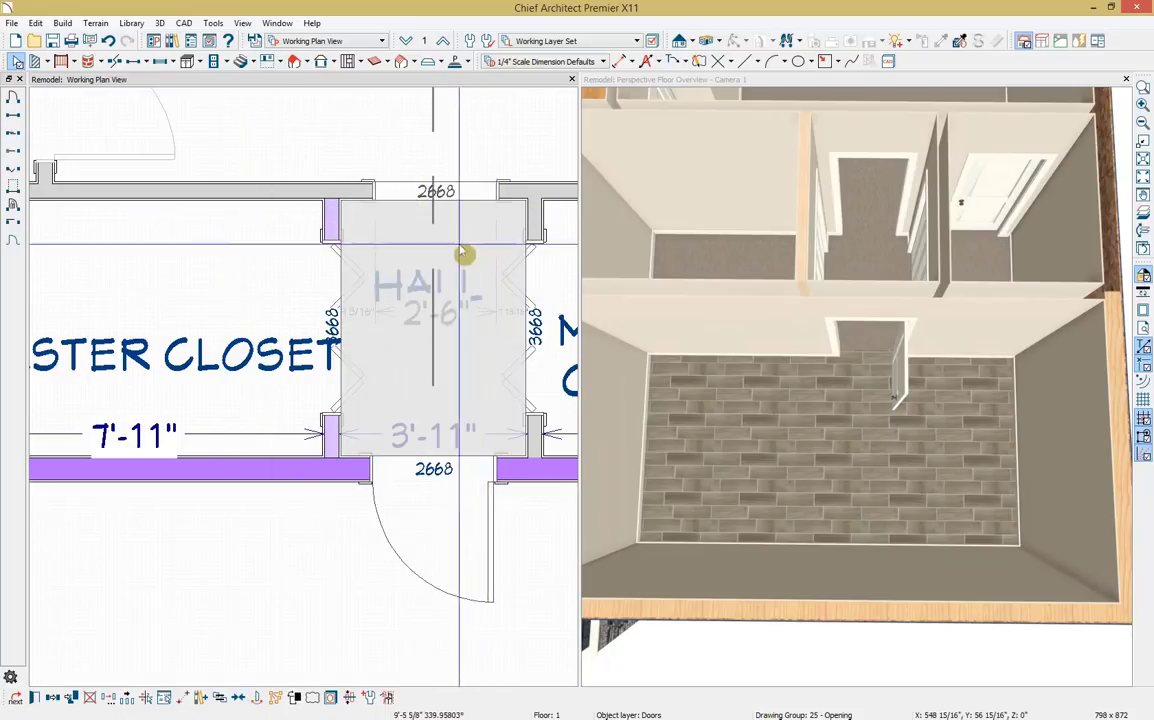
Step: Place a note beside the new hall doorway with the text "Modify Existing Door to be a Doorway"
{"action": "scroll", "coordinate": [459, 250], "scroll_direction": "down", "scroll_amount": 1}
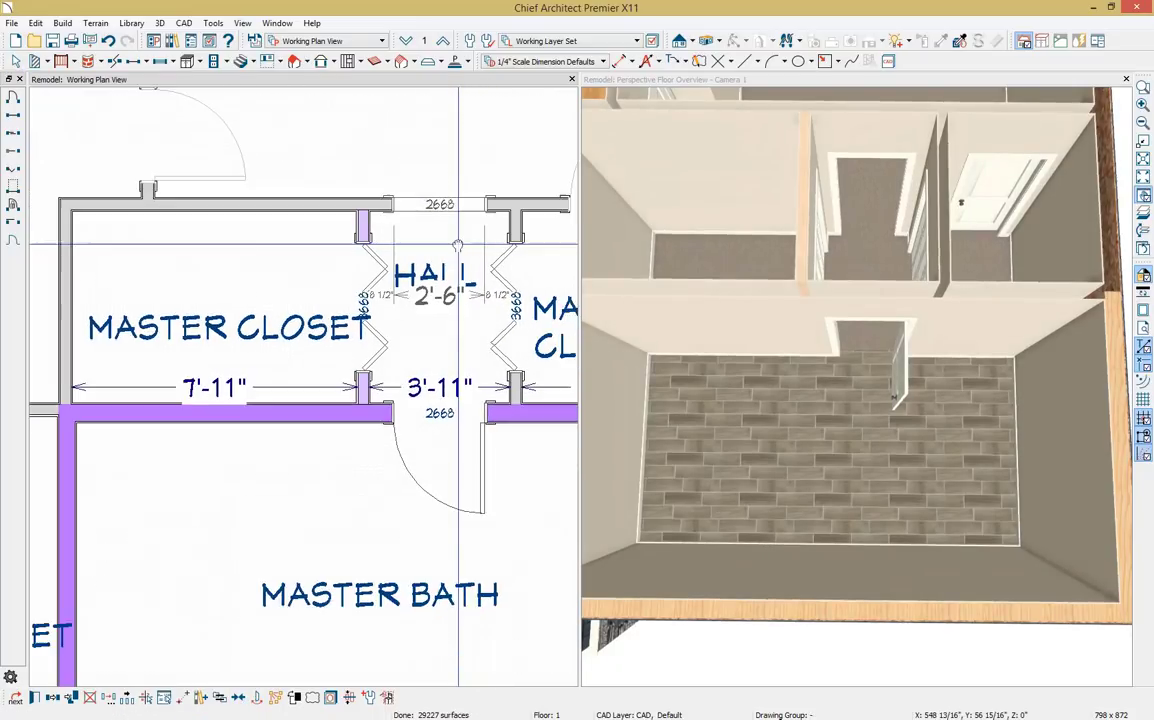
{"action": "mouse_move", "coordinate": [457, 245]}
{"action": "middle_mouse_down"}
{"action": "mouse_move", "coordinate": [276, 265]}
{"action": "mouse_move", "coordinate": [287, 260]}
{"action": "middle_mouse_up"}
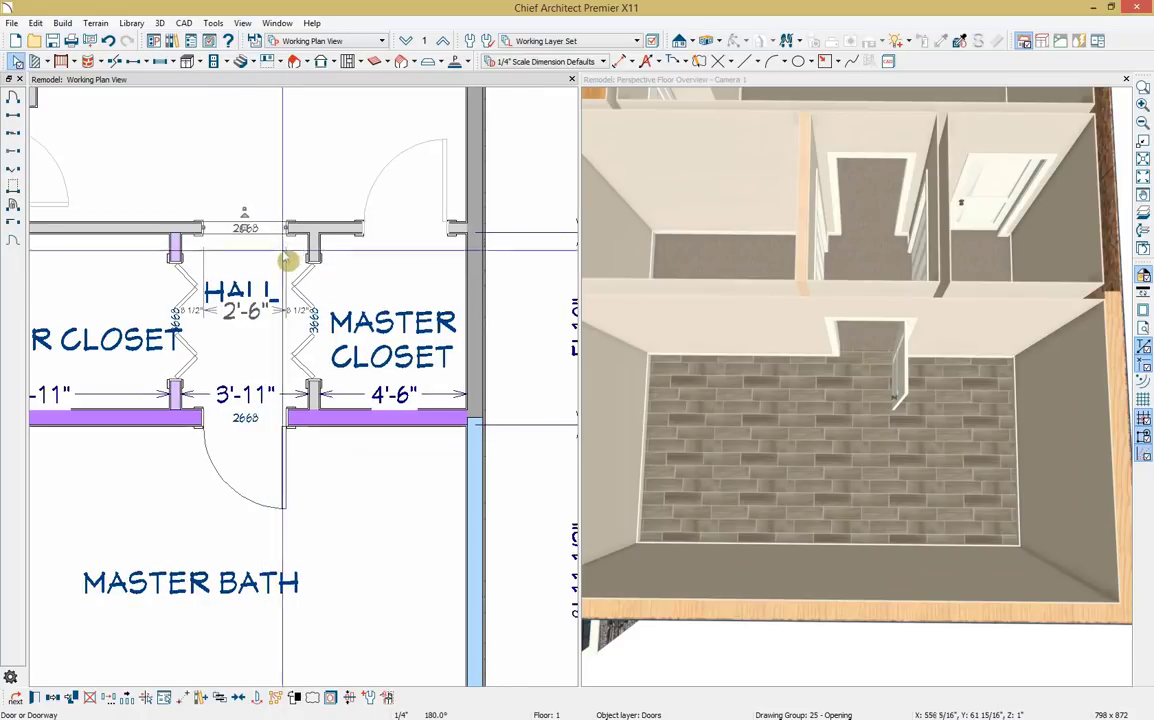
{"action": "scroll", "coordinate": [280, 237], "scroll_direction": "down", "scroll_amount": 1}
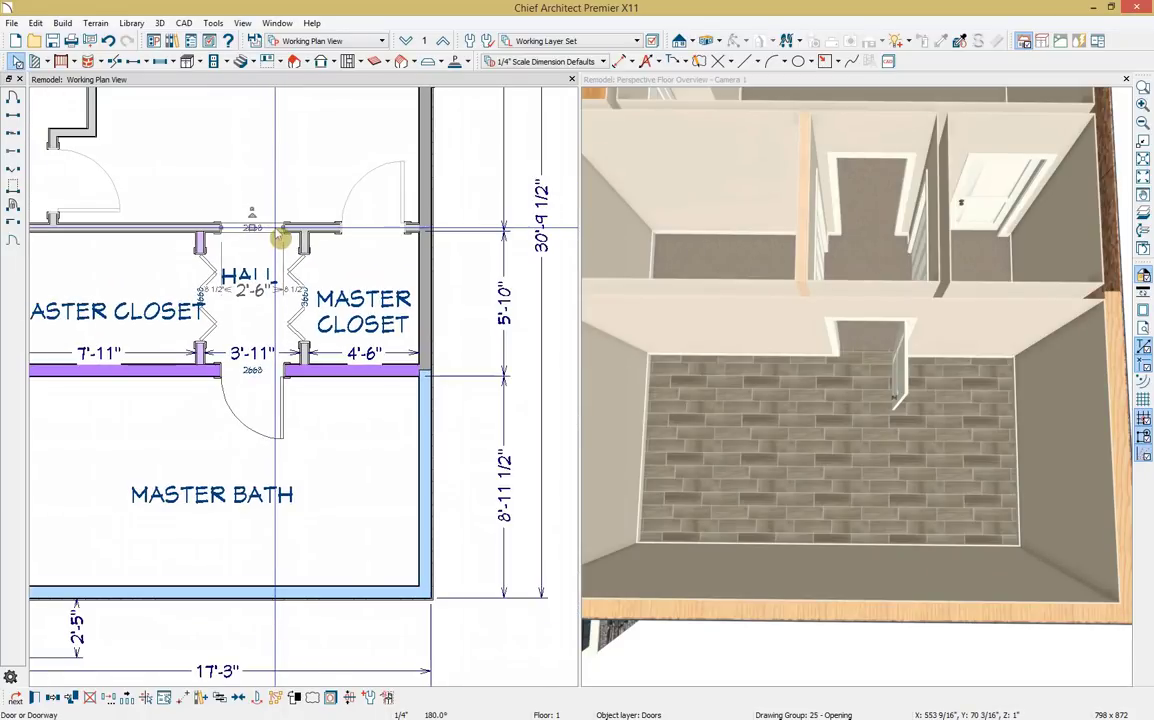
{"action": "scroll", "coordinate": [281, 237], "scroll_direction": "down", "scroll_amount": 1}
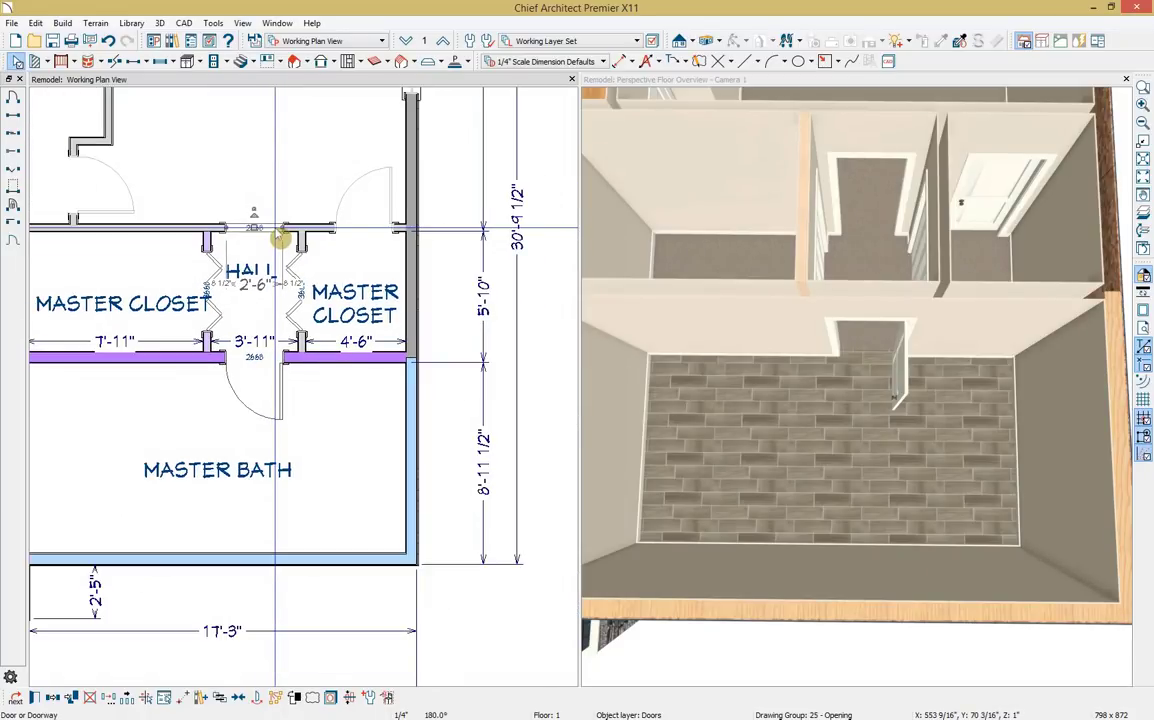
{"action": "left_click", "coordinate": [686, 64]}
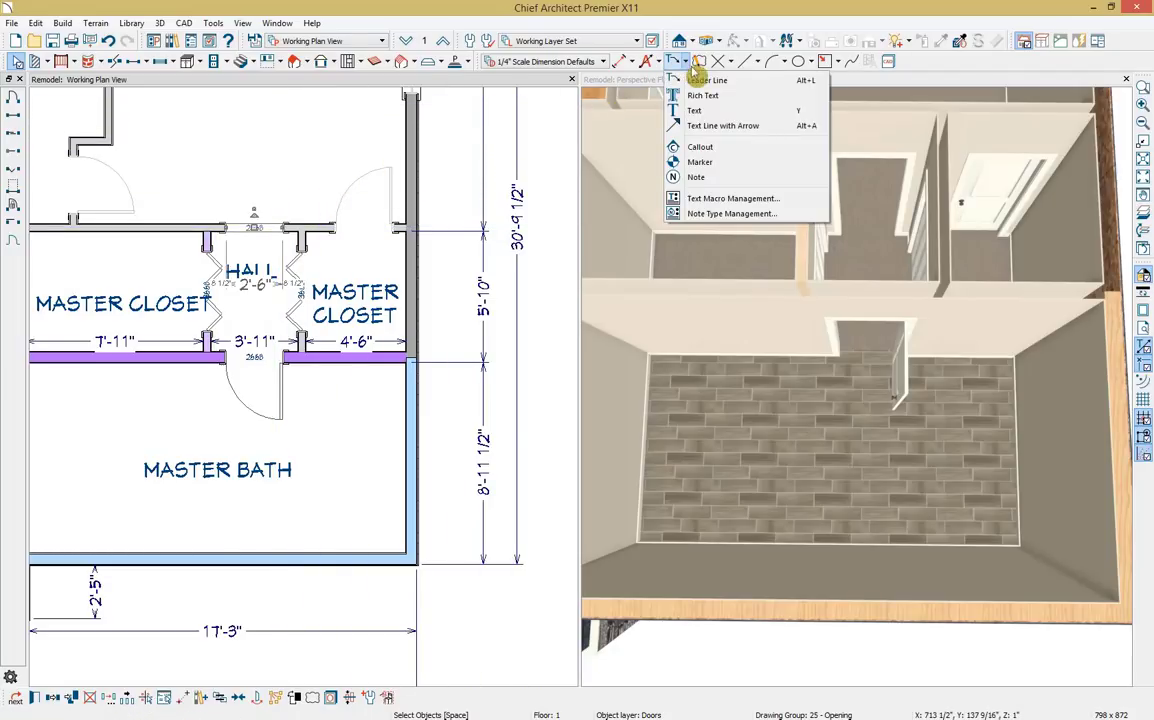
{"action": "left_click", "coordinate": [771, 178]}
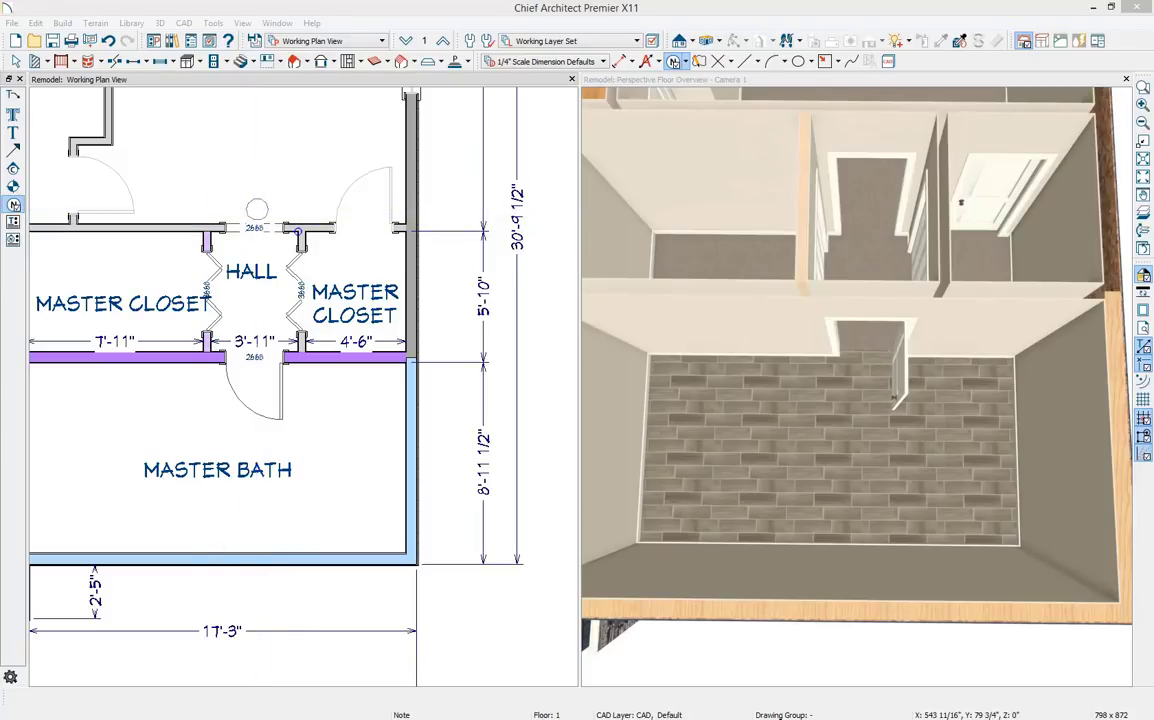
{"action": "left_click", "coordinate": [384, 193]}
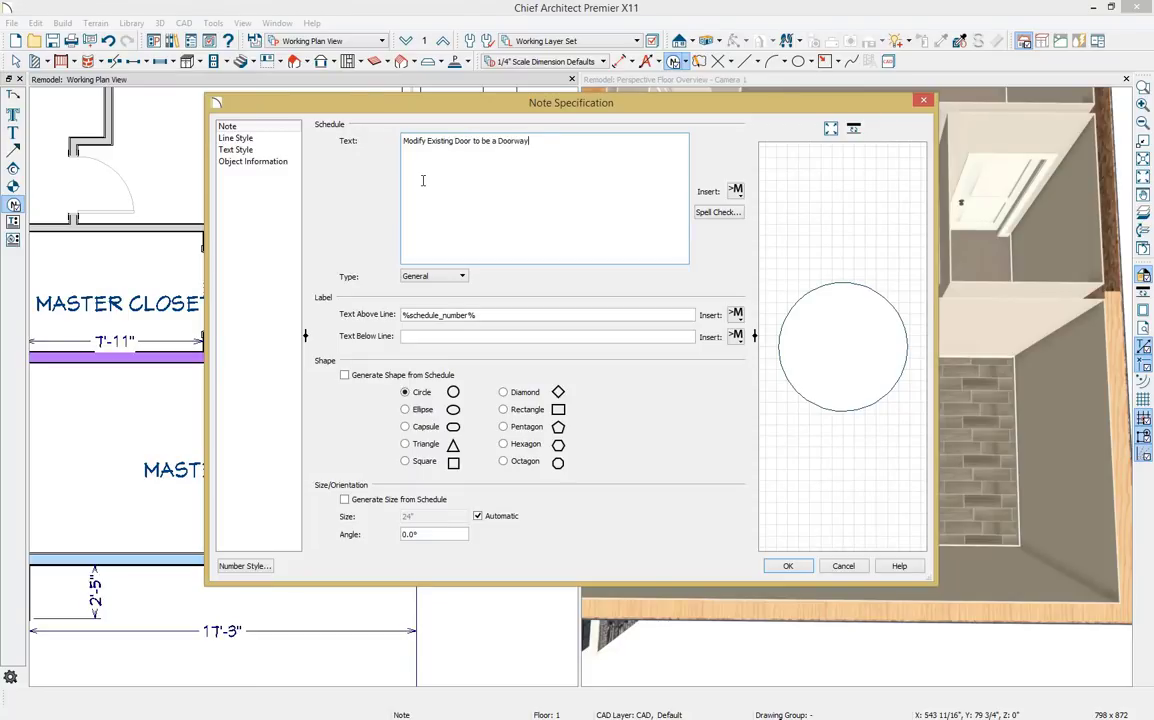
{"action": "left_click", "coordinate": [789, 567]}
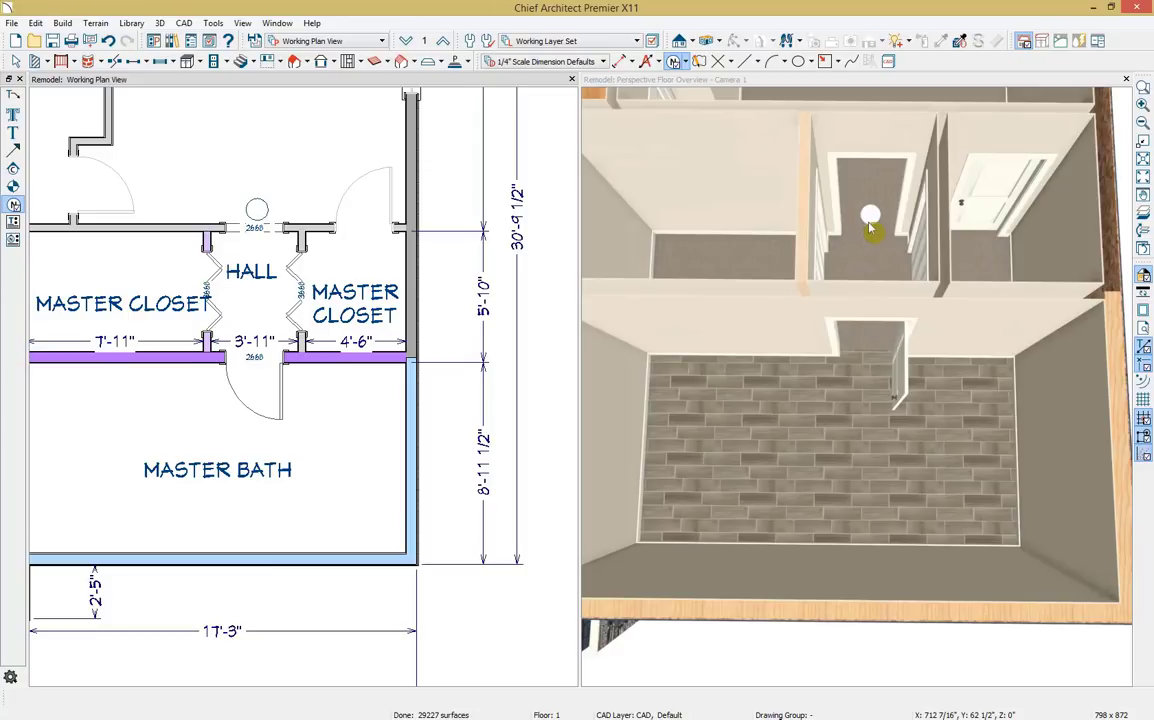
Step: Open the Schedules Detail CAD detail
{"action": "left_click", "coordinate": [184, 23]}
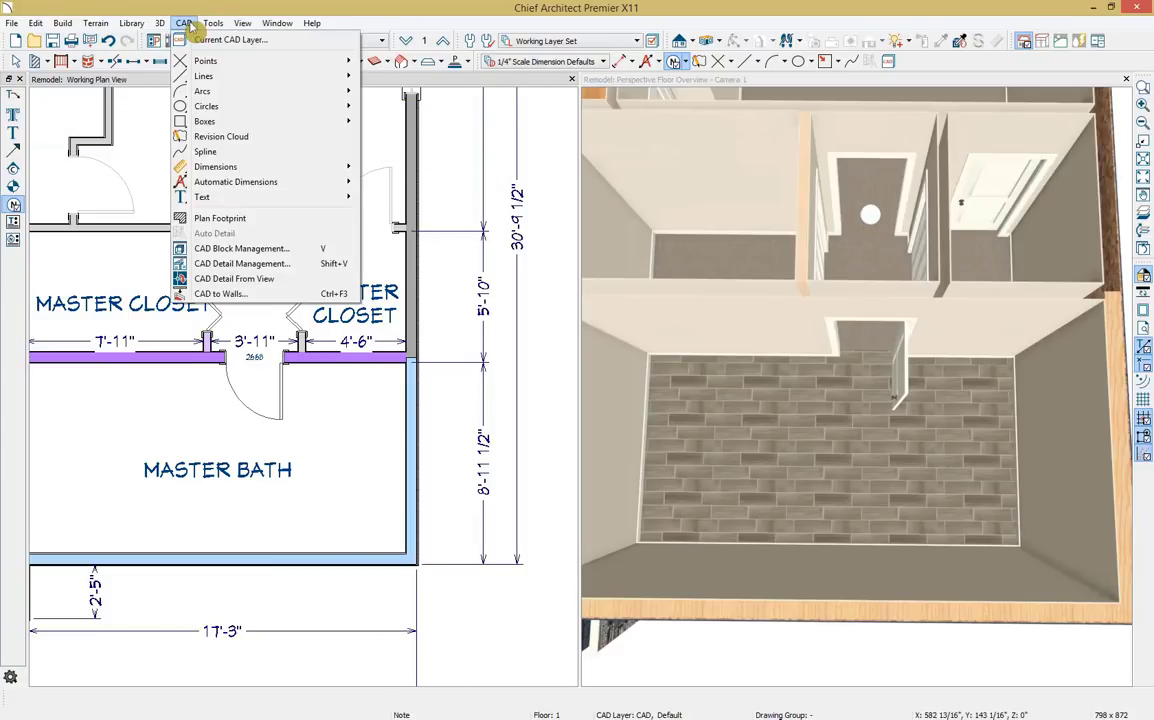
{"action": "left_click", "coordinate": [298, 266]}
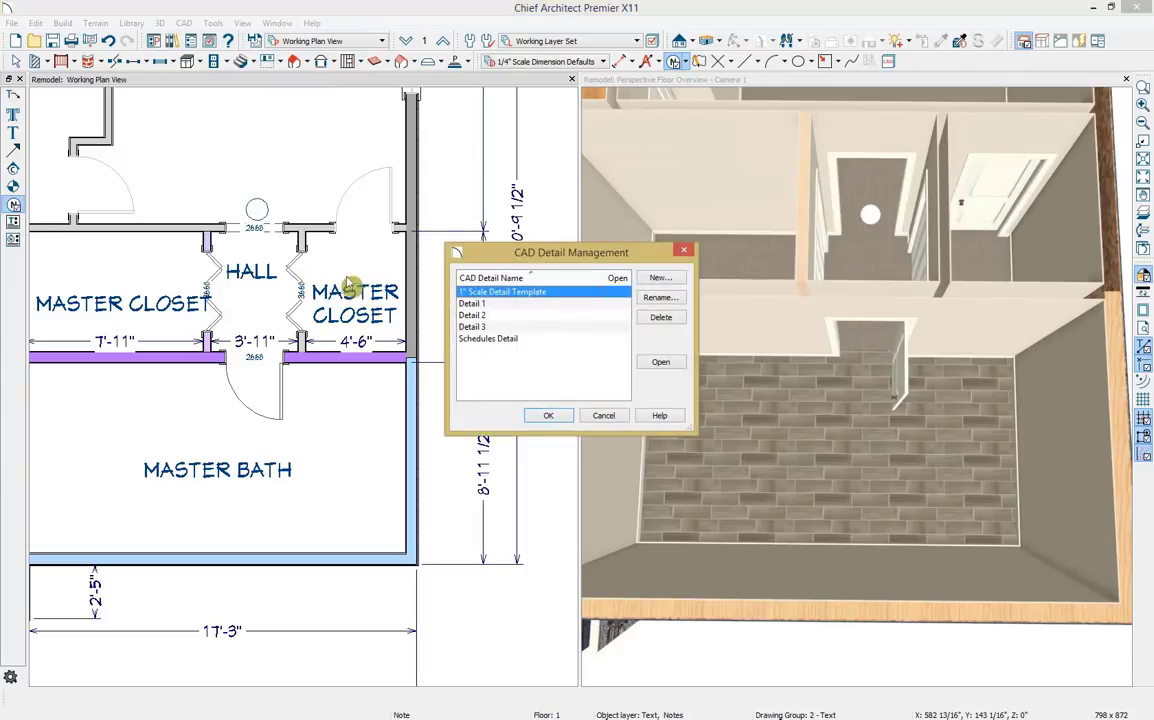
{"action": "left_click", "coordinate": [533, 340]}
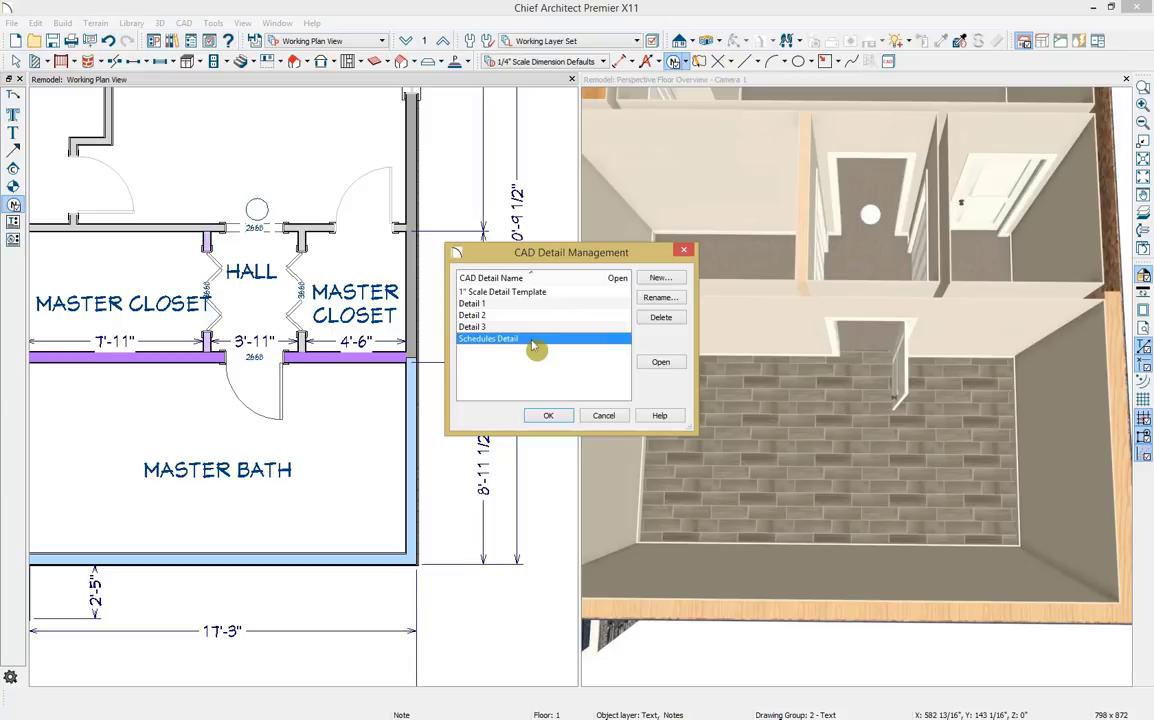
{"action": "left_click", "coordinate": [660, 366]}
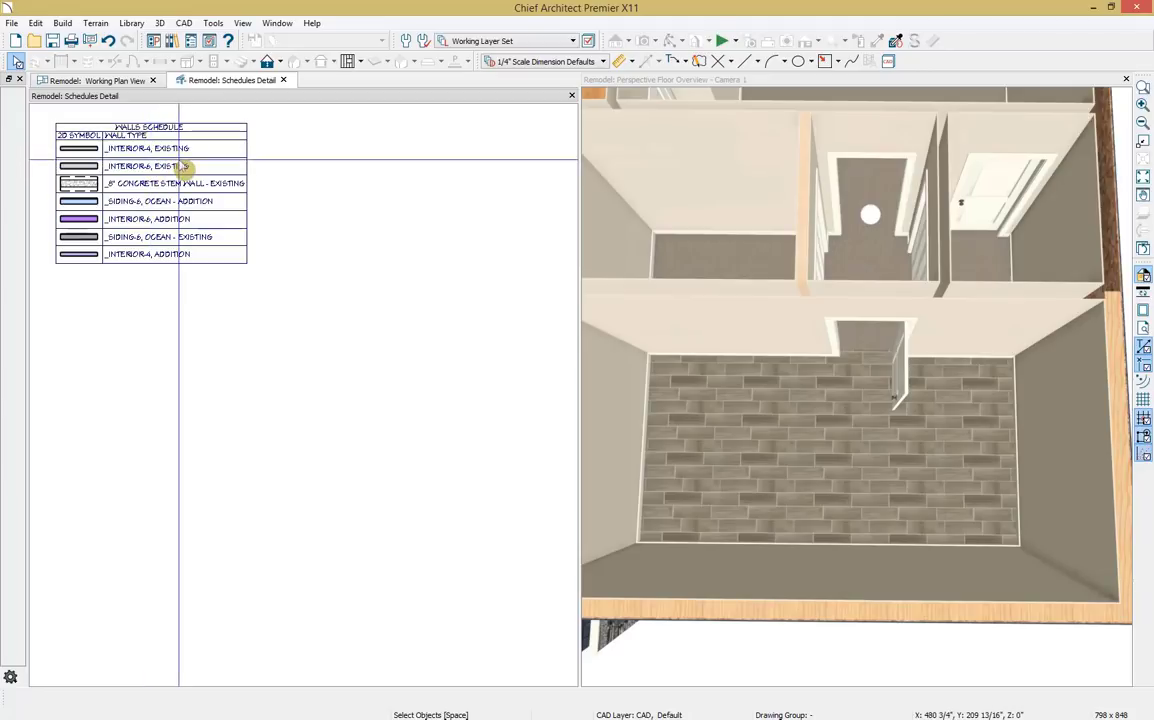
Step: Place a note schedule beside the walls schedule and close the Schedules Detail to return to the plan
{"action": "left_click", "coordinate": [213, 23]}
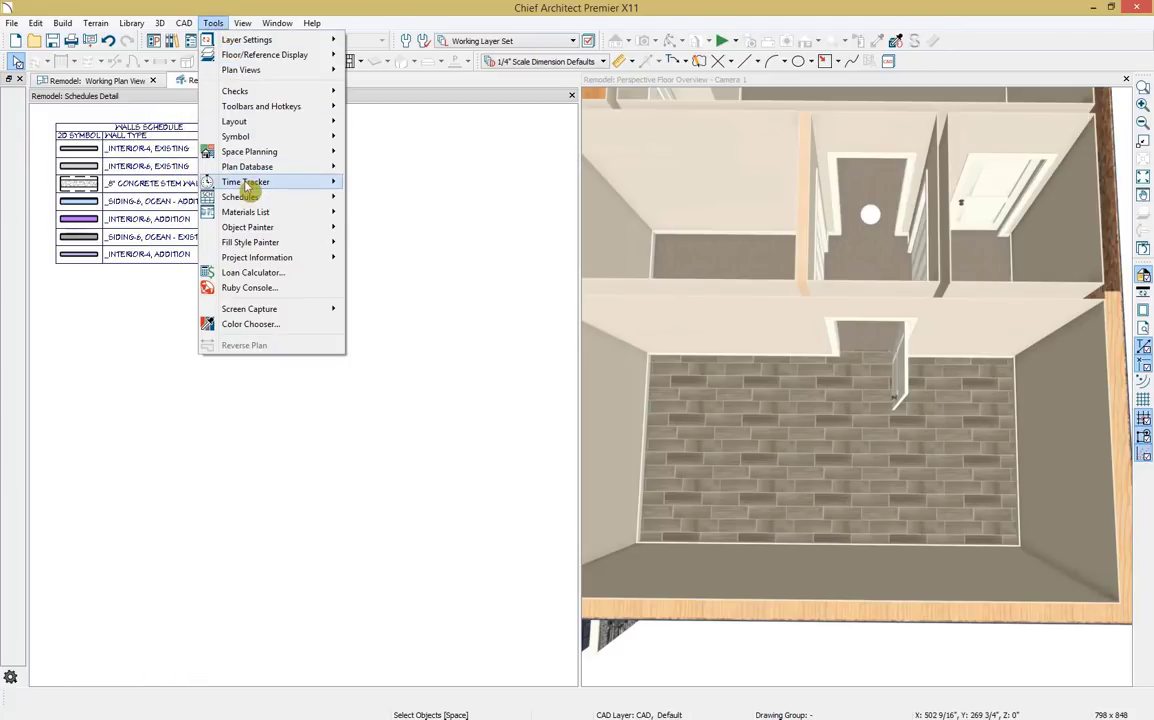
{"action": "mouse_move", "coordinate": [245, 197]}
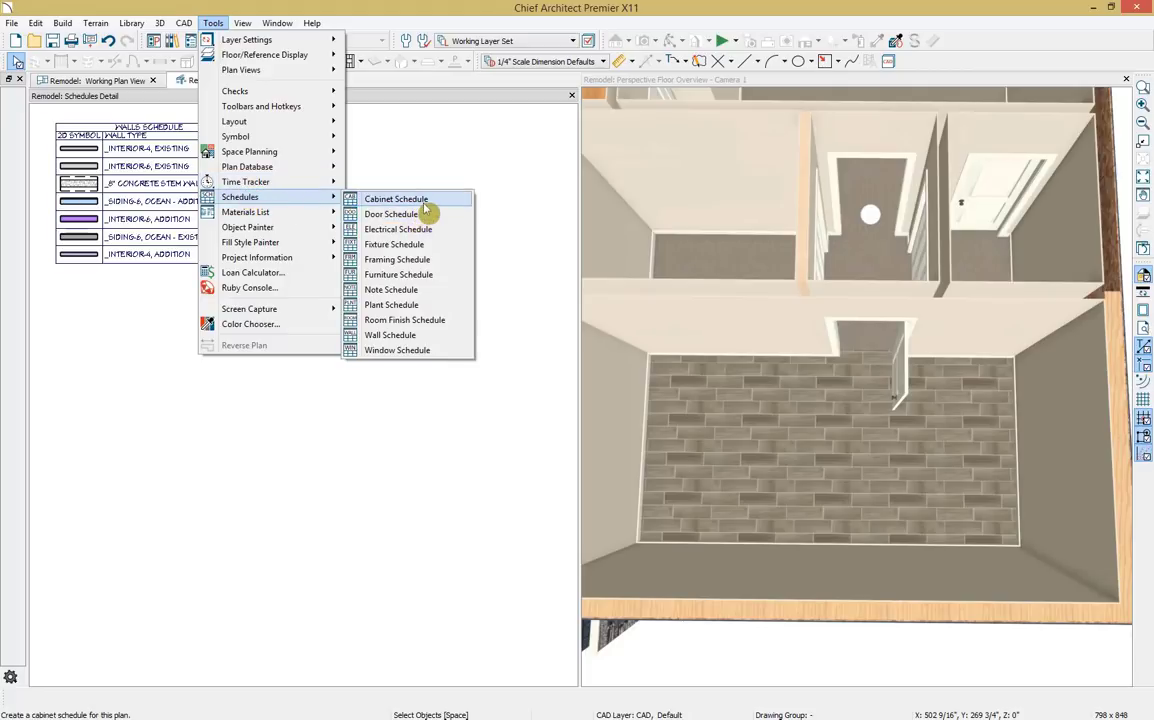
{"action": "left_click", "coordinate": [428, 292]}
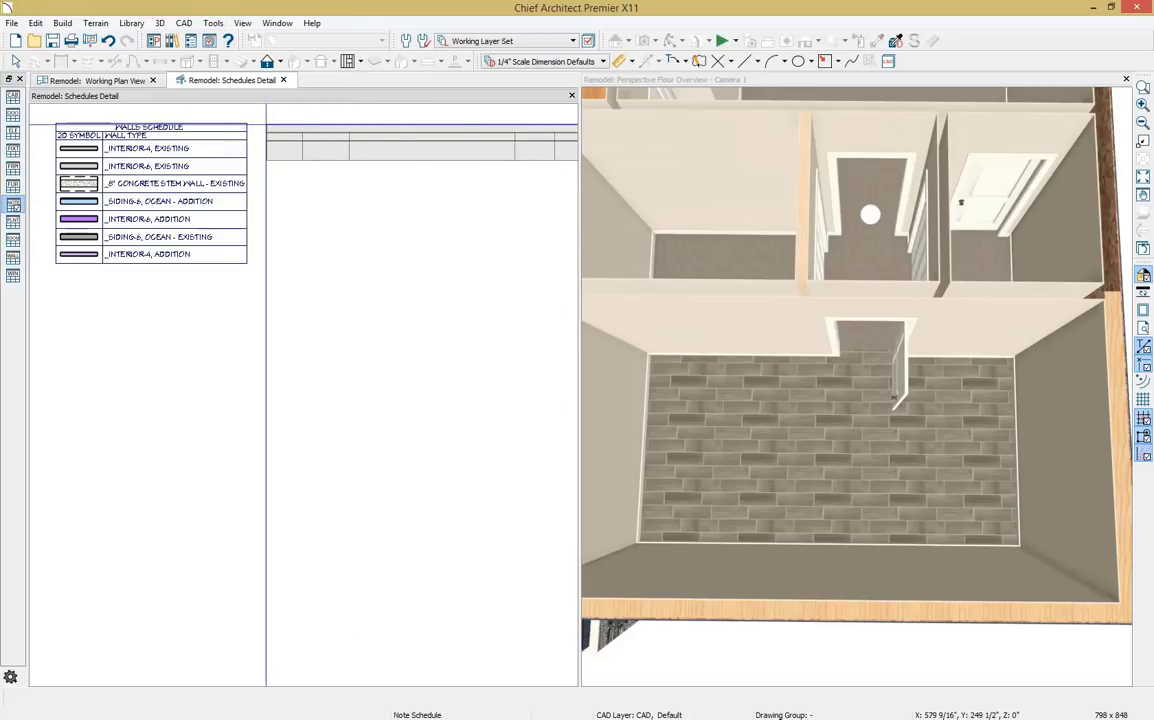
{"action": "left_click", "coordinate": [302, 124]}
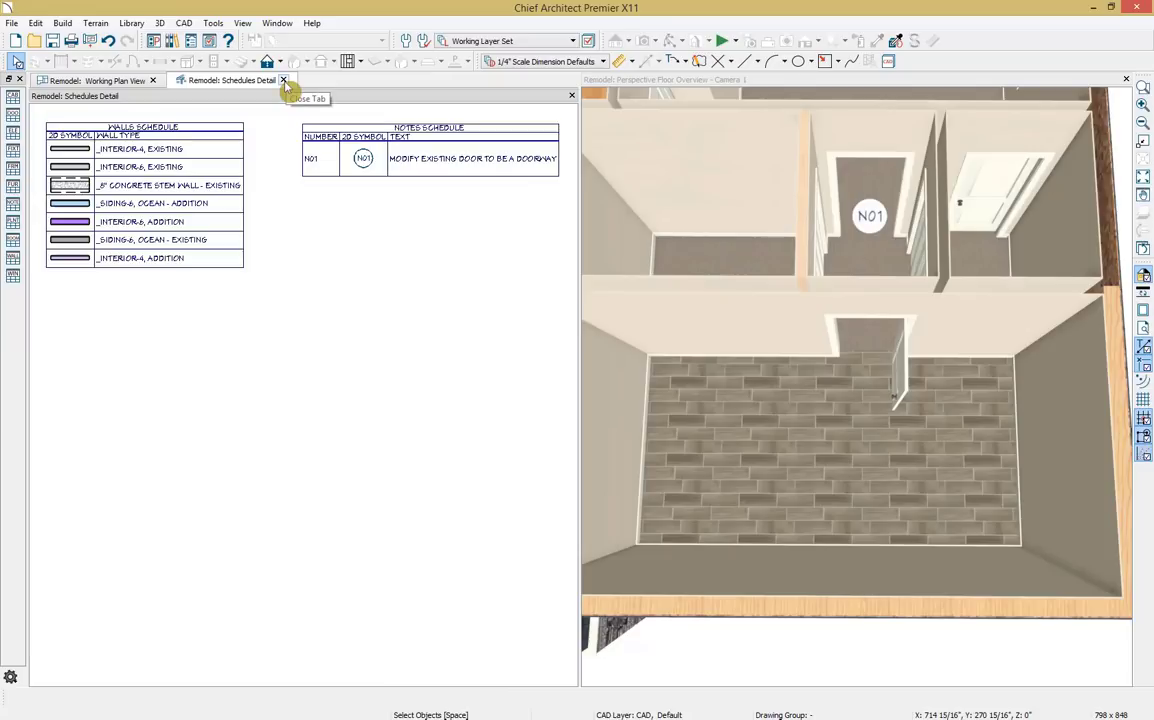
{"action": "left_click", "coordinate": [284, 81]}
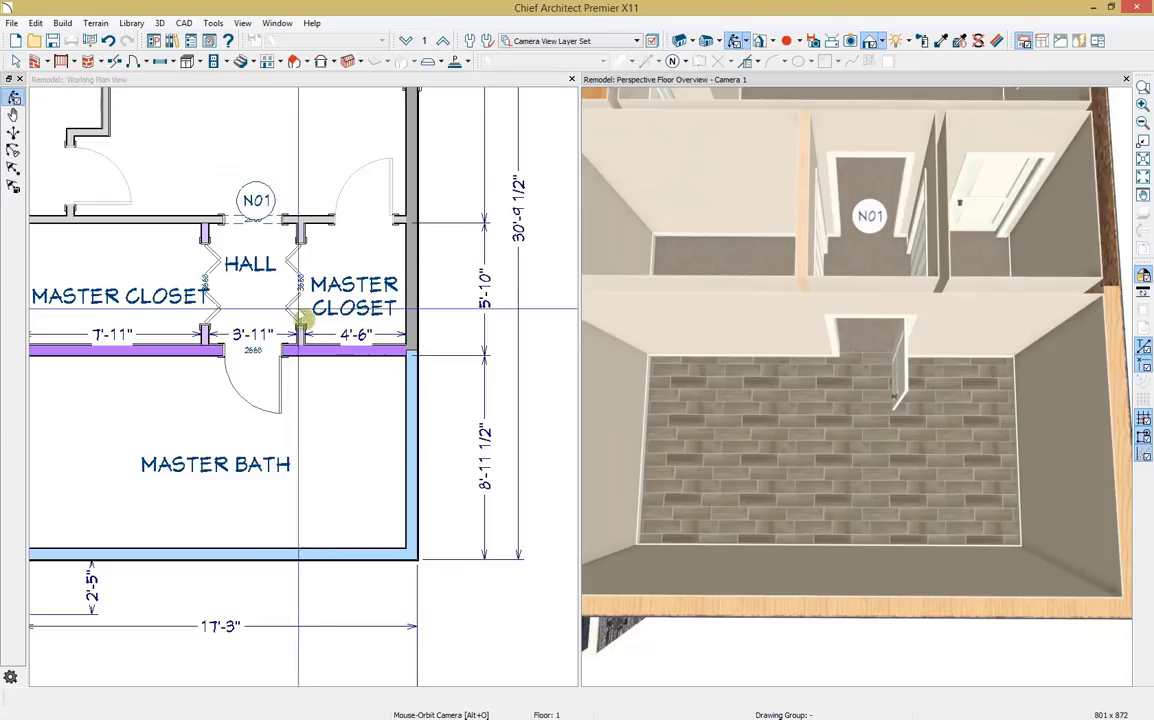
Step: On the foundation level, draw straight foundation walls beneath the master bath addition's outer walls, using the floor above as a reference display
{"action": "scroll", "coordinate": [267, 313], "scroll_direction": "down", "scroll_amount": 1}
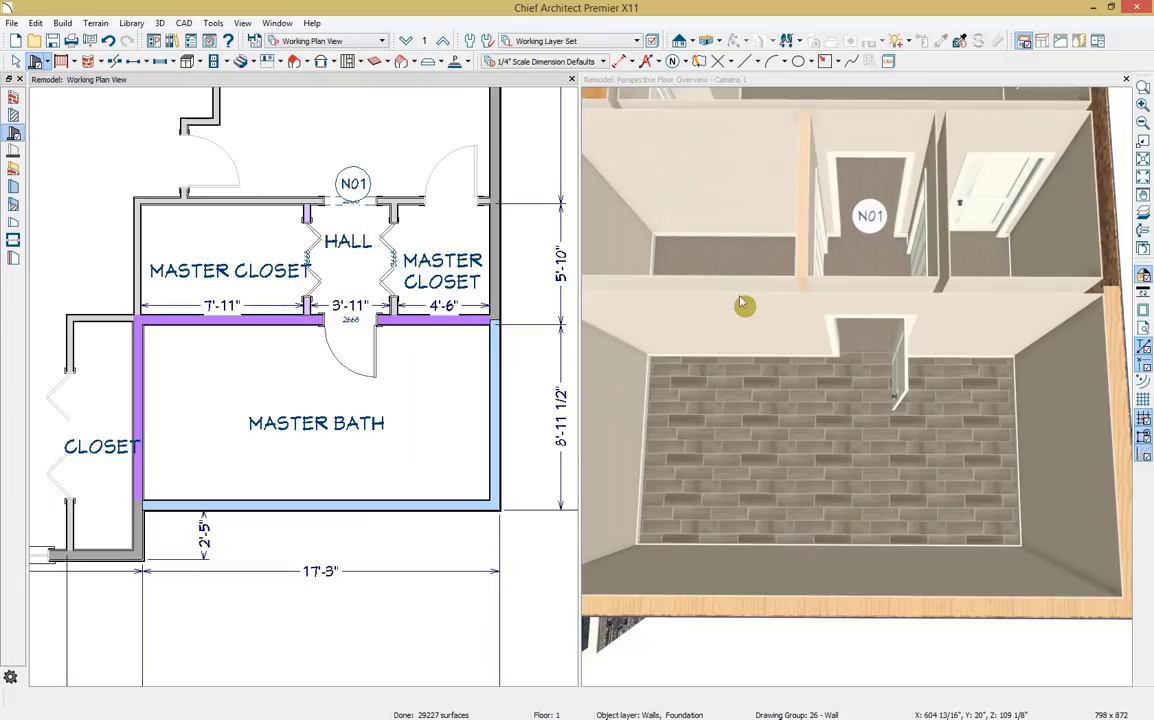
{"action": "left_click_drag", "start_coordinate": [742, 303], "coordinate": [739, 234]}
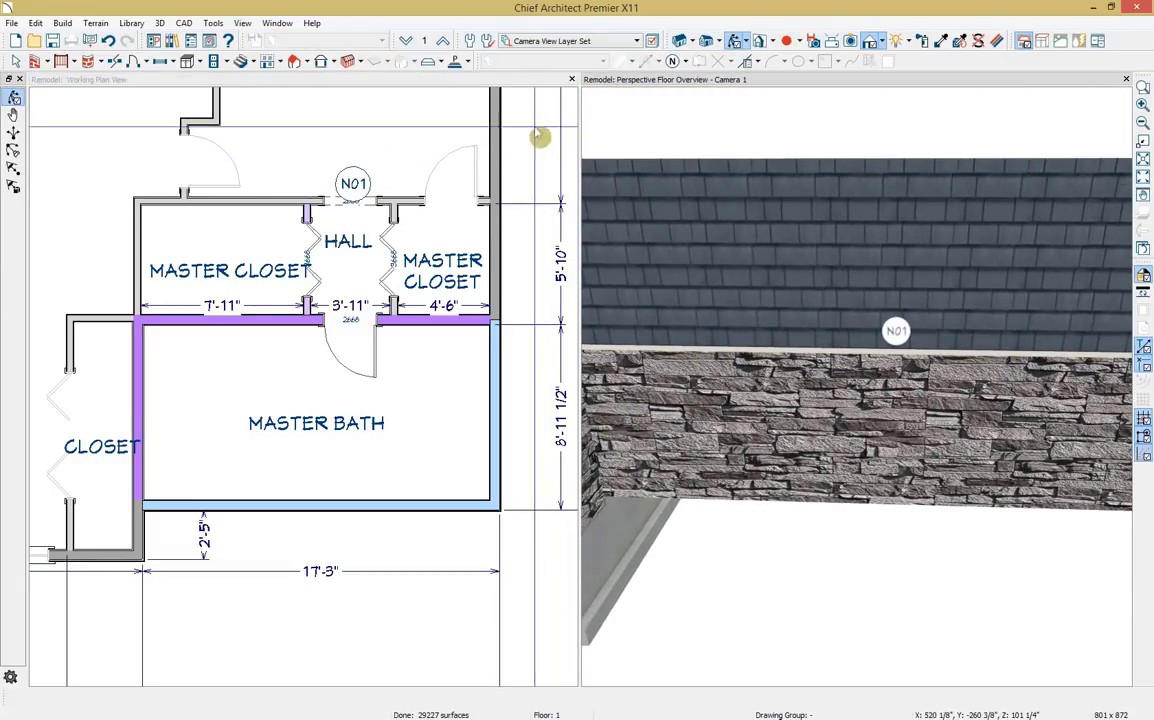
{"action": "left_click", "coordinate": [528, 90]}
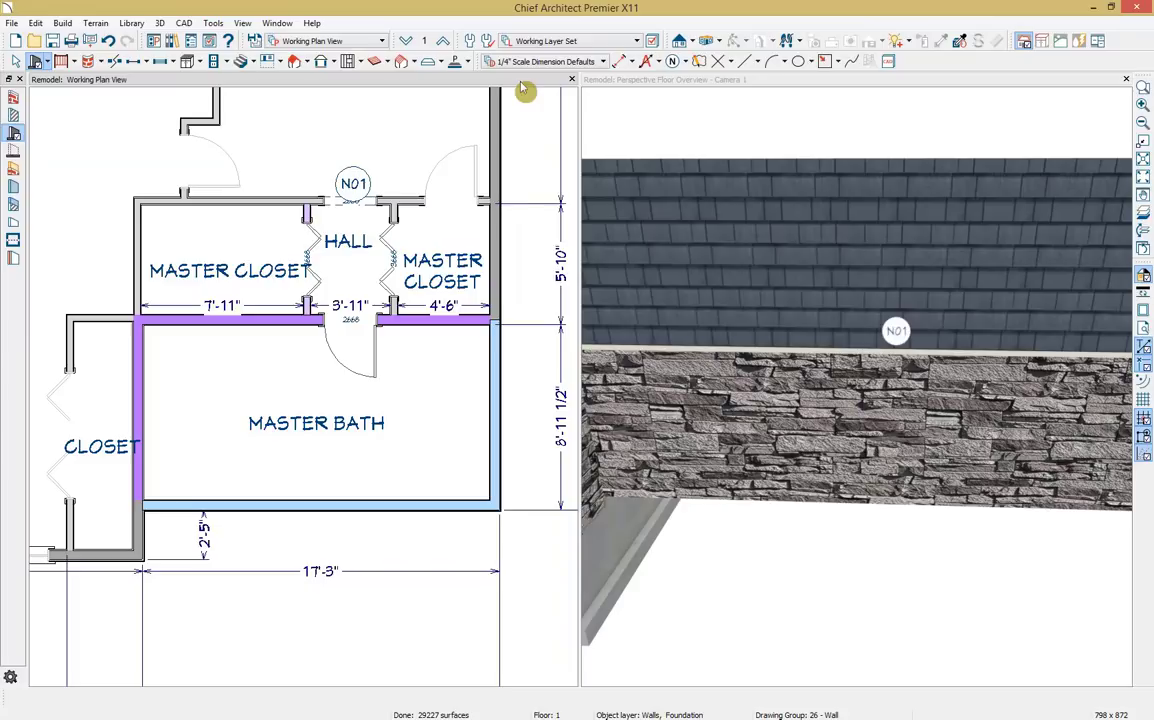
{"action": "left_click", "coordinate": [407, 46]}
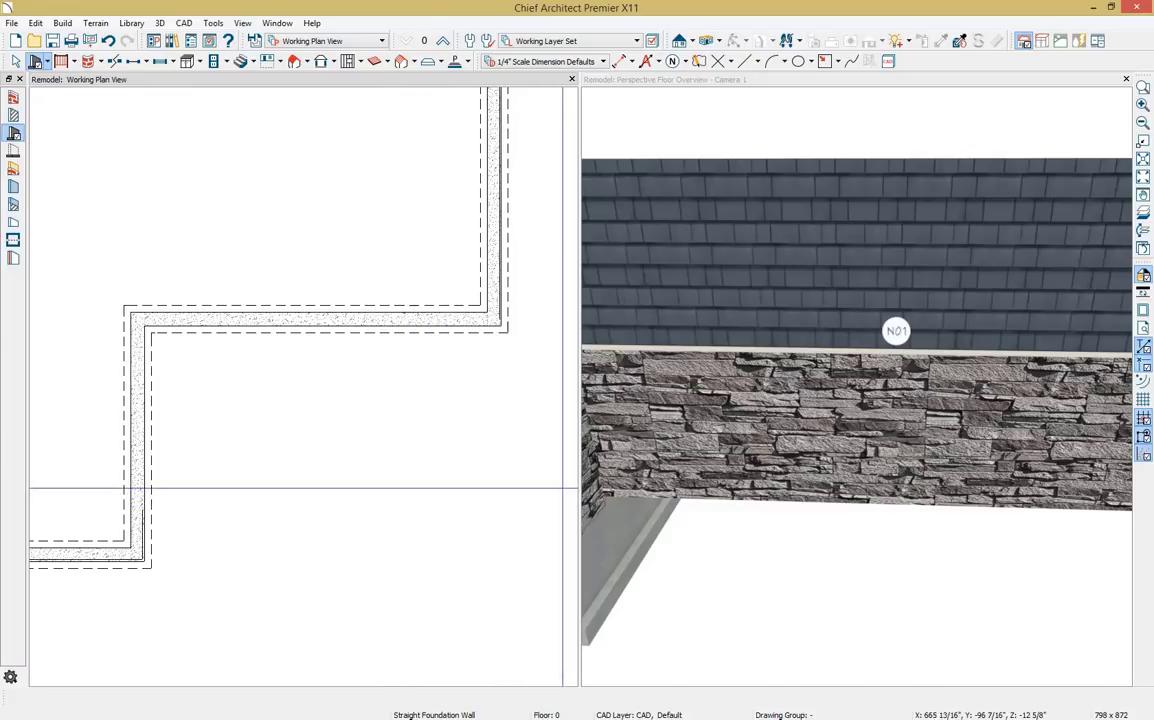
{"action": "left_click", "coordinate": [1143, 227]}
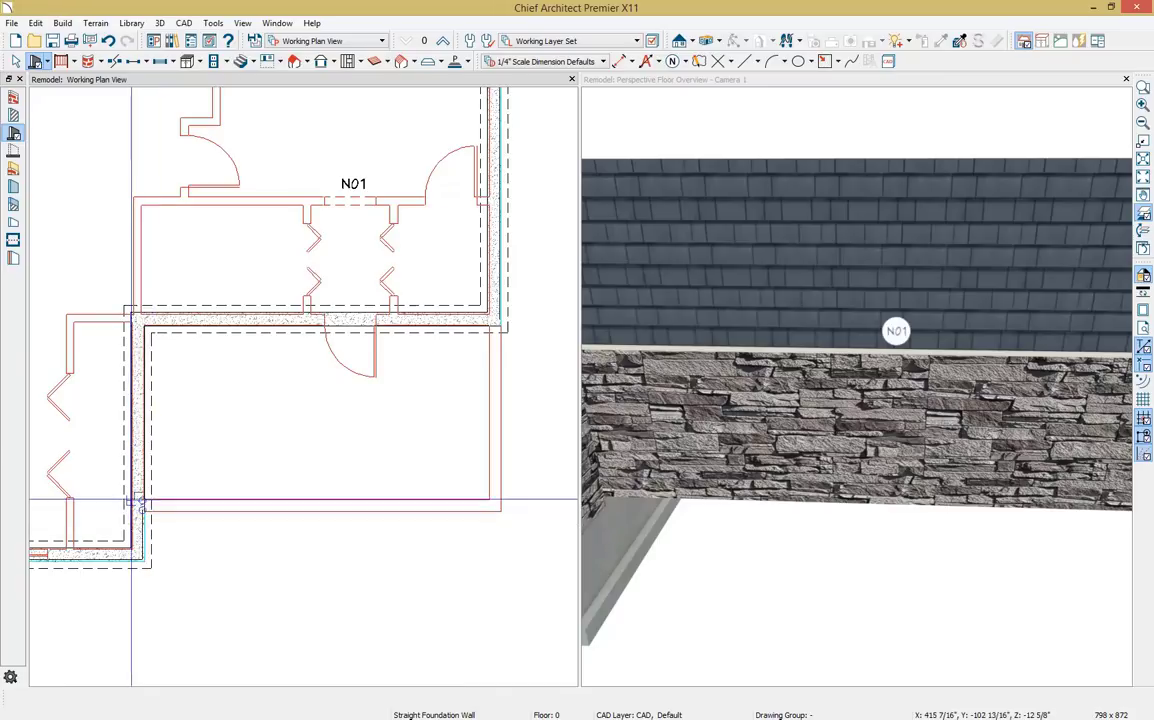
{"action": "left_click_drag", "start_coordinate": [143, 510], "coordinate": [503, 325]}
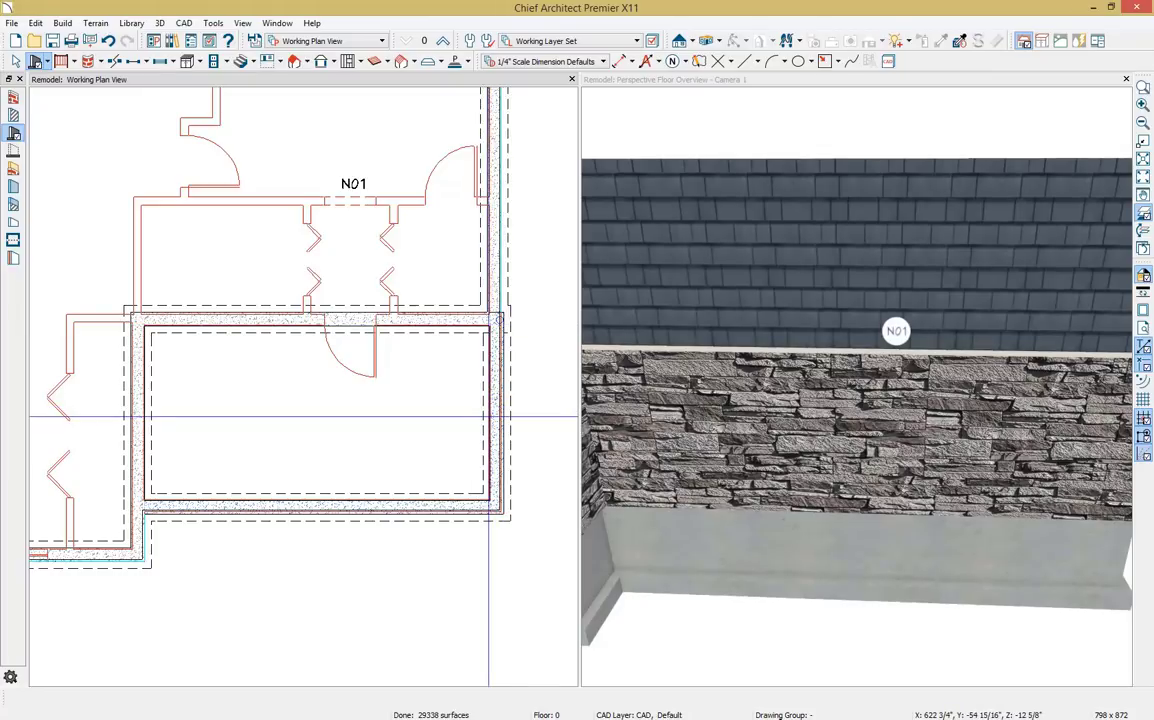
Step: Align the addition's two new foundation walls with the walls above and turn off the reference display
{"action": "left_click", "coordinate": [495, 430]}
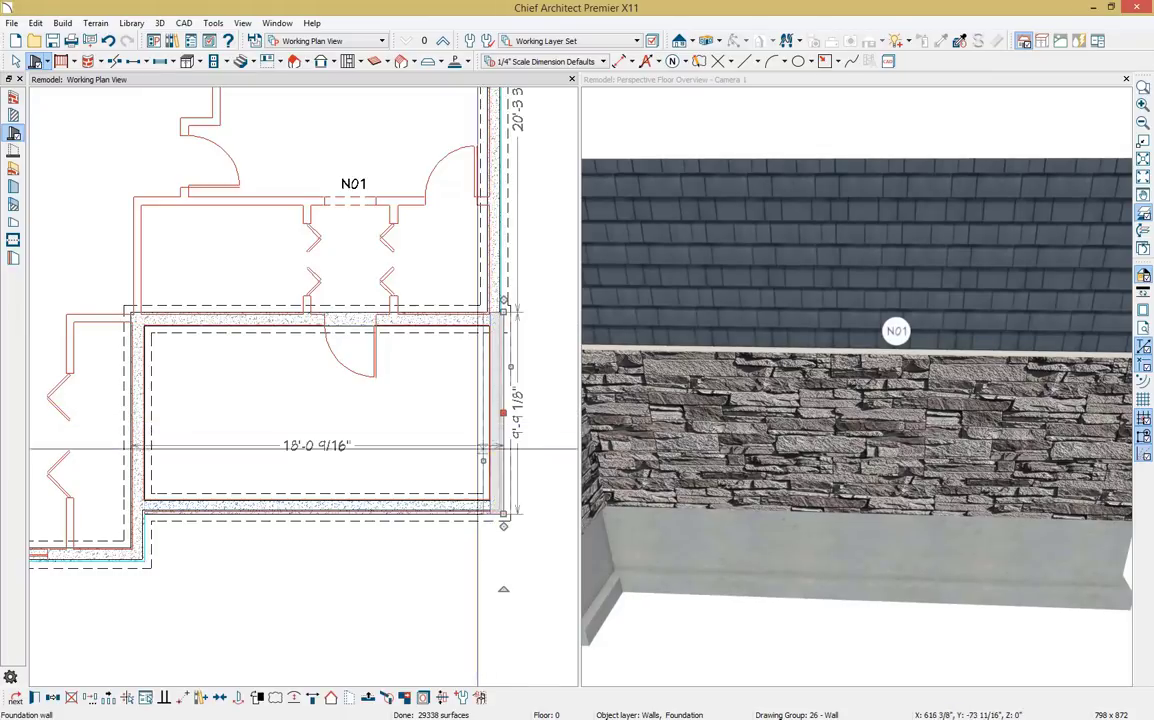
{"action": "left_click", "coordinate": [368, 698]}
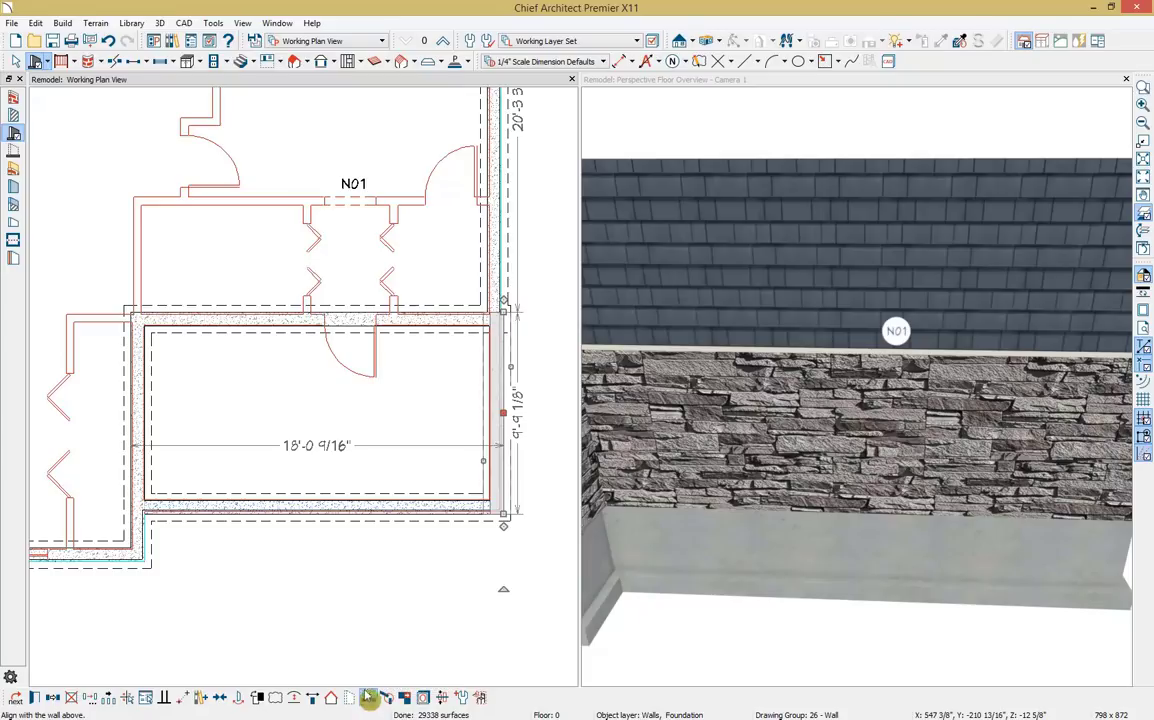
{"action": "left_click", "coordinate": [386, 515]}
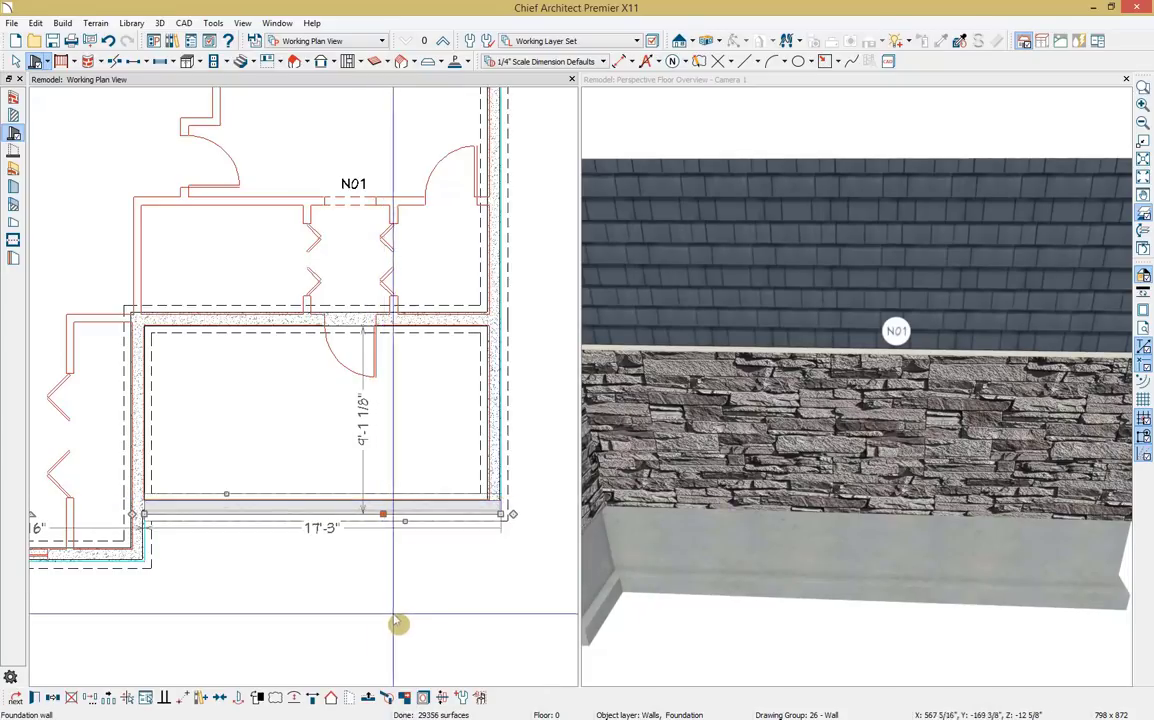
{"action": "left_click", "coordinate": [223, 580]}
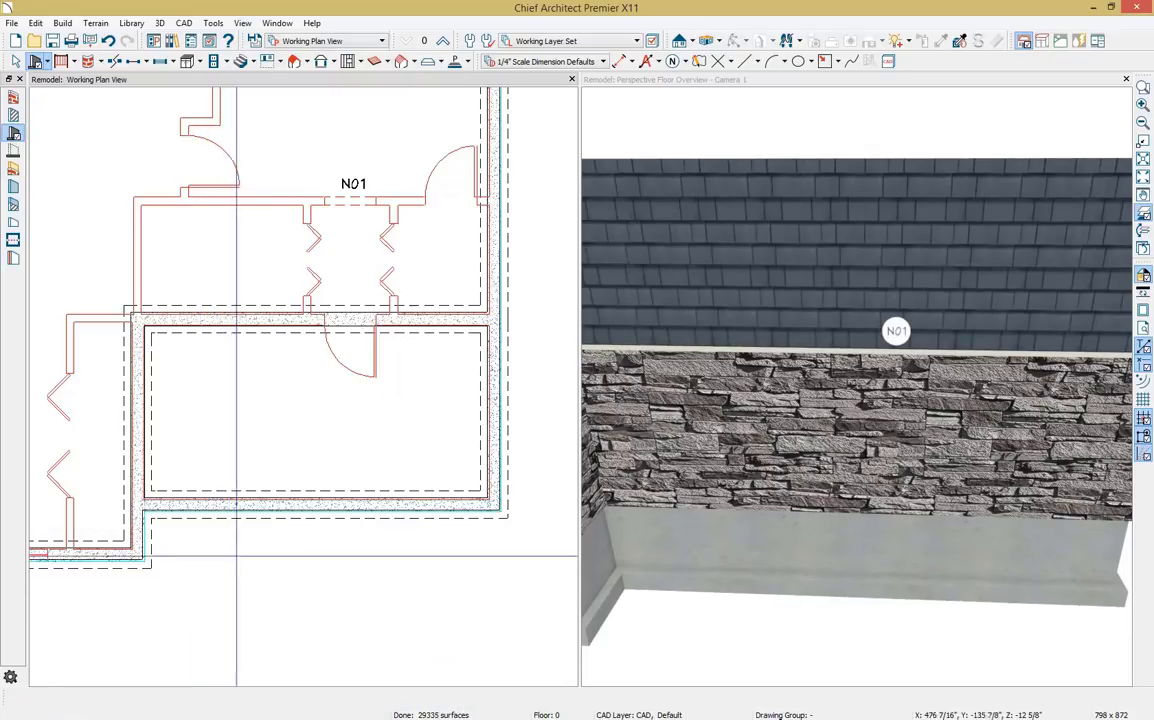
{"action": "left_click", "coordinate": [1144, 215]}
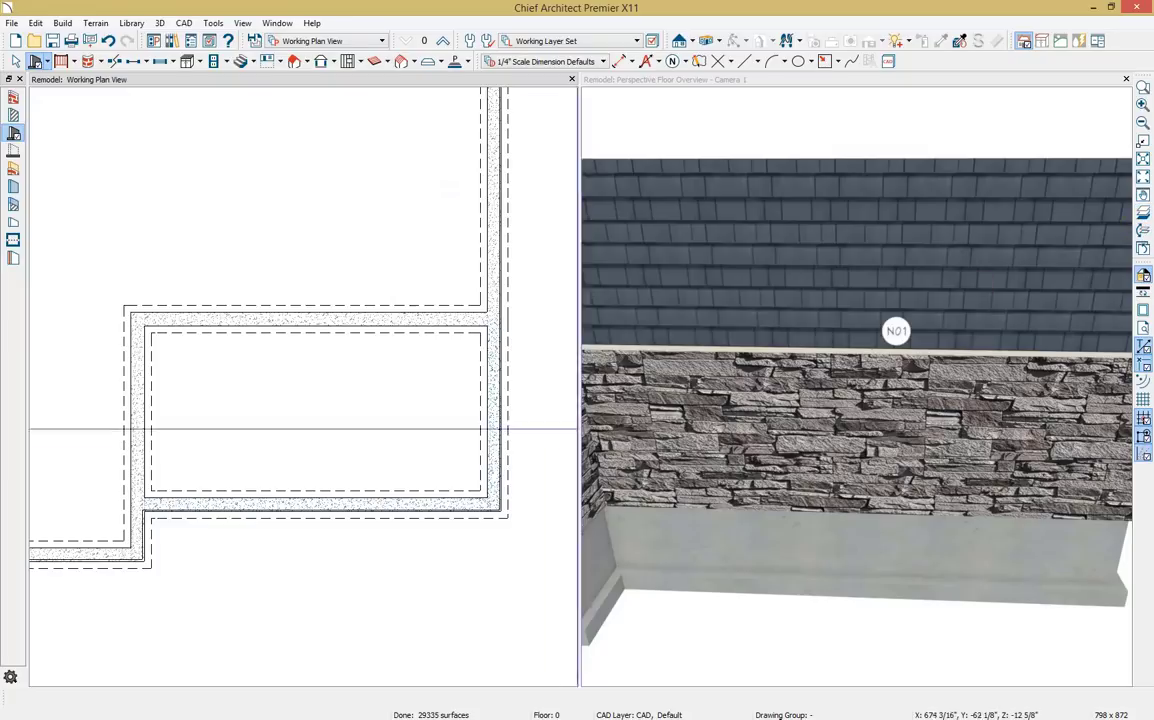
Step: Return the plan to floor 1 and orbit the camera overview to inspect the foundation beneath the addition
{"action": "scroll", "coordinate": [516, 373], "scroll_direction": "up", "scroll_amount": 4}
{"action": "scroll", "coordinate": [516, 373], "scroll_direction": "up", "scroll_amount": 4}
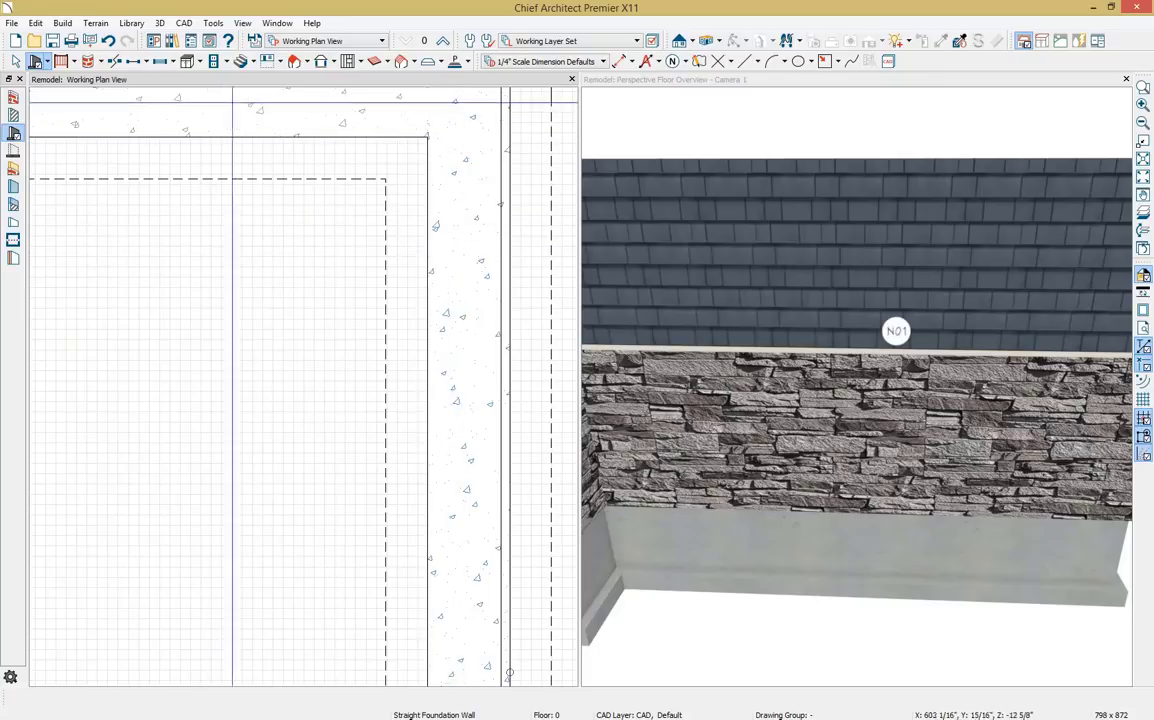
{"action": "scroll", "coordinate": [281, 220], "scroll_direction": "down", "scroll_amount": 5}
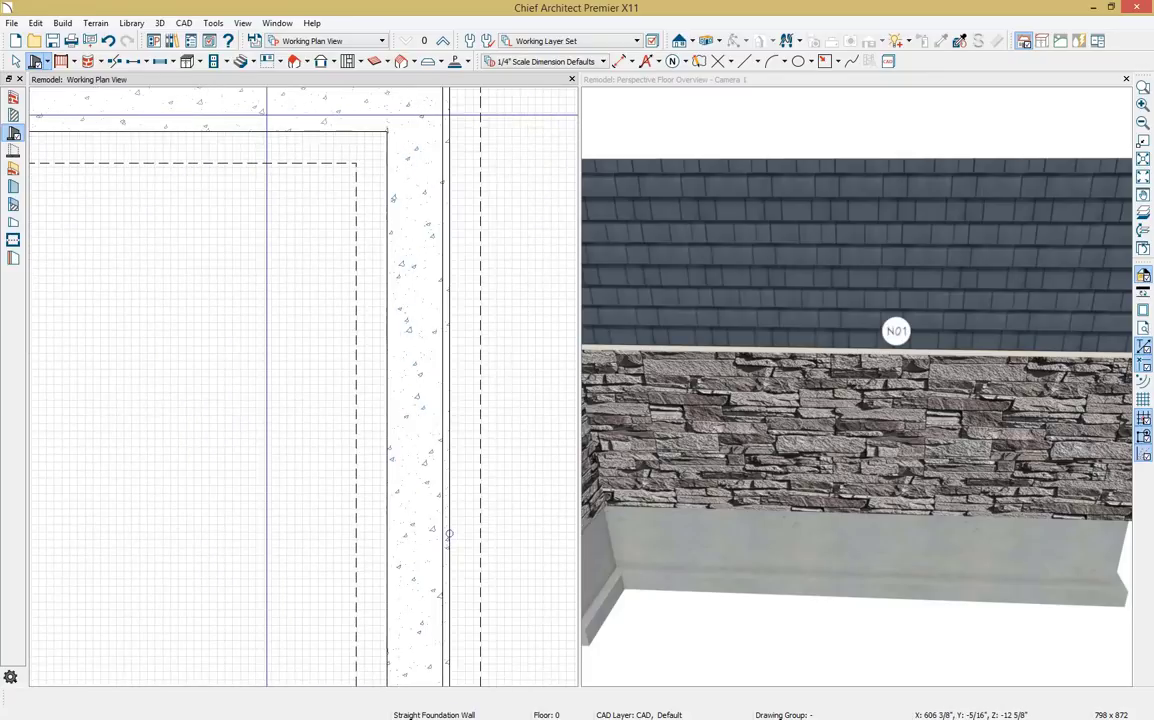
{"action": "middle_click_drag", "start_coordinate": [297, 330], "coordinate": [499, 376]}
{"action": "scroll", "coordinate": [417, 368], "scroll_direction": "down", "scroll_amount": 5}
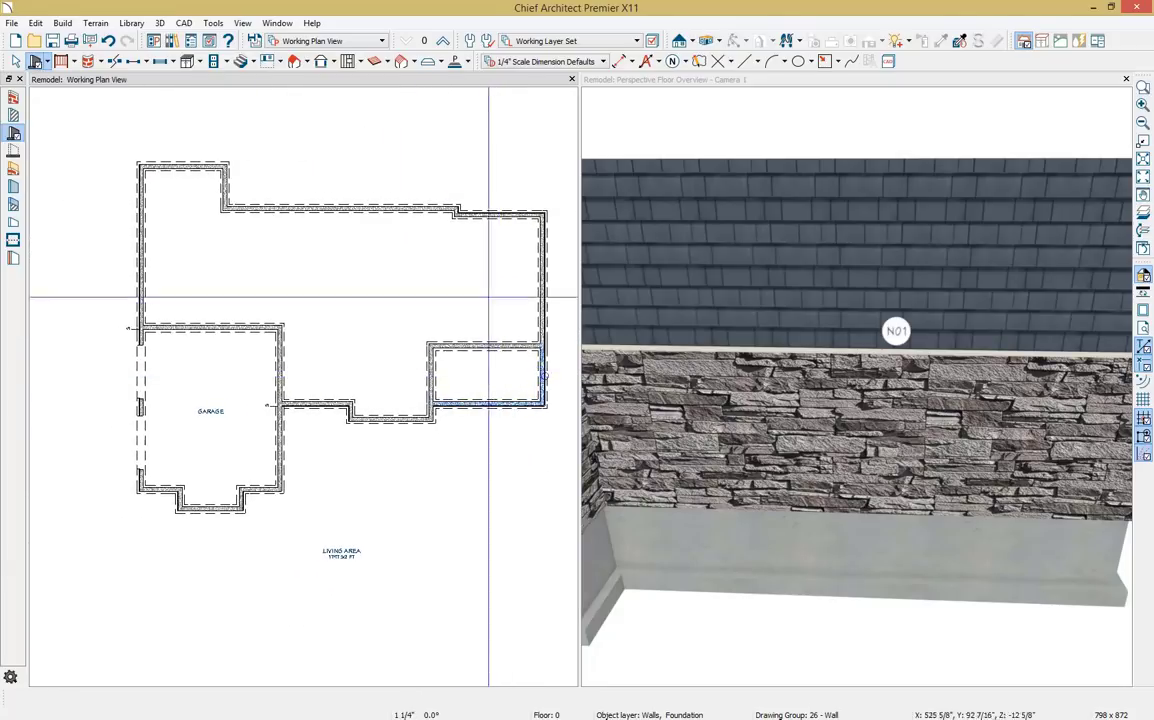
{"action": "left_click", "coordinate": [444, 42]}
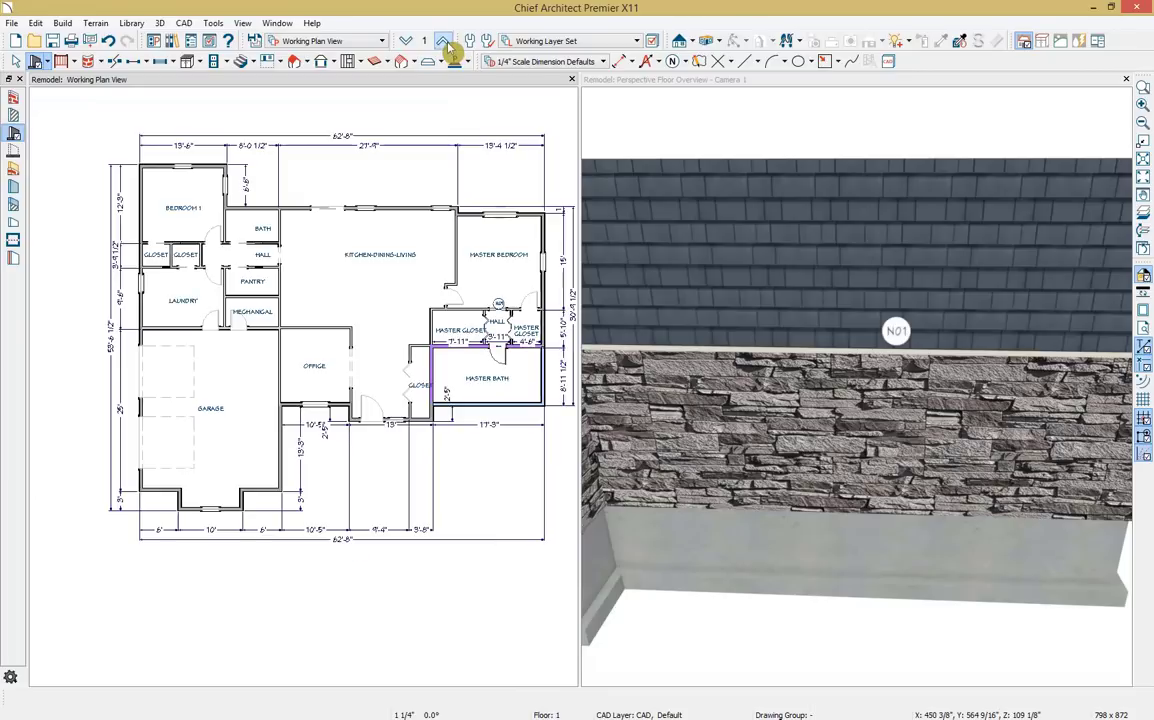
{"action": "left_click", "coordinate": [645, 88]}
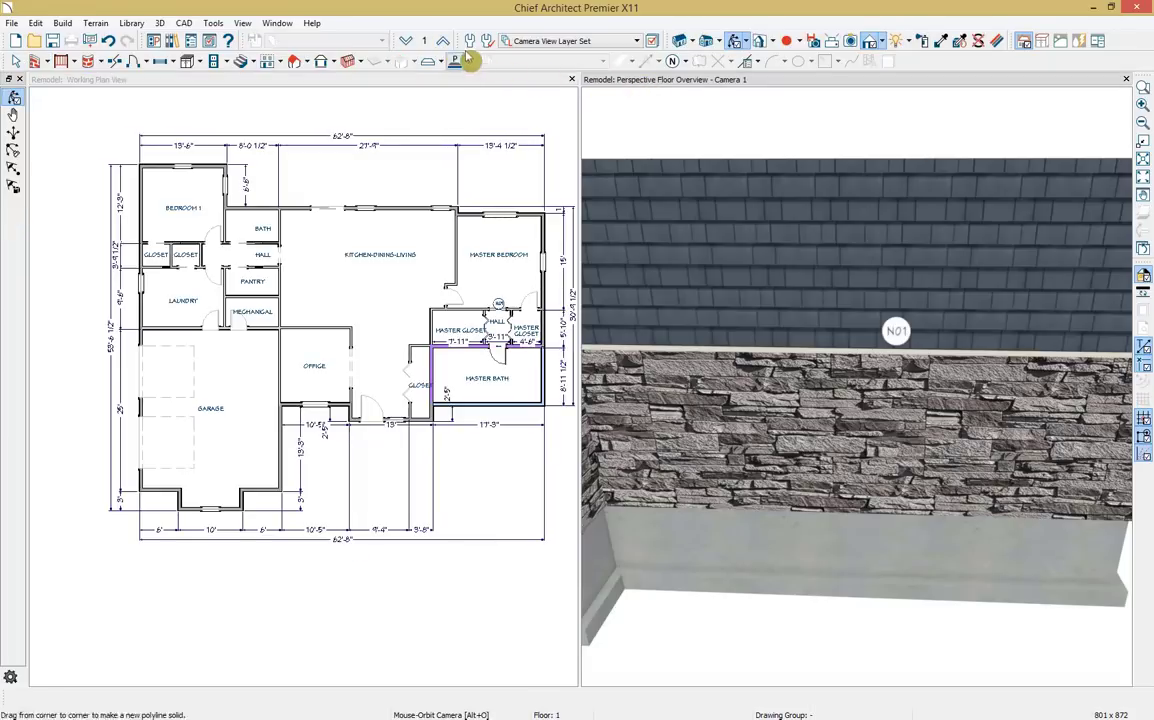
{"action": "left_click_drag", "start_coordinate": [654, 155], "coordinate": [737, 250]}
{"action": "scroll", "coordinate": [996, 312], "scroll_direction": "down", "scroll_amount": 5}
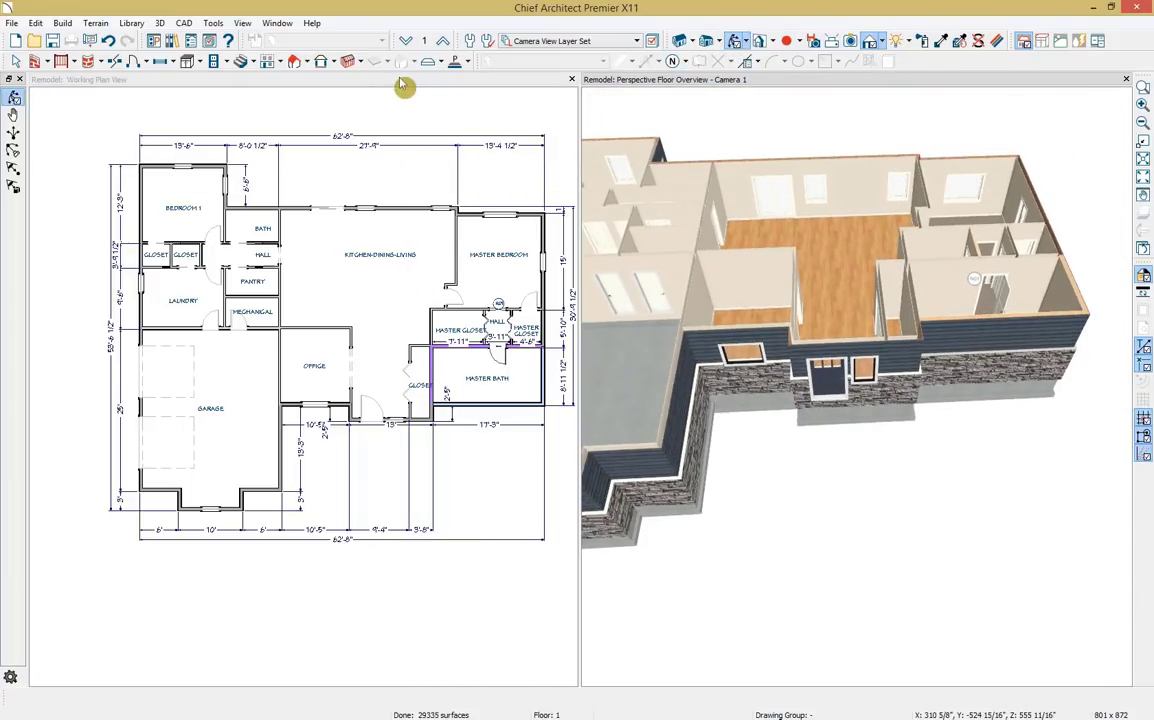
Step: Build a new second floor derived from the 1st floor plan, accepting the Floor 2 defaults
{"action": "left_click", "coordinate": [340, 85]}
{"action": "left_click", "coordinate": [283, 62]}
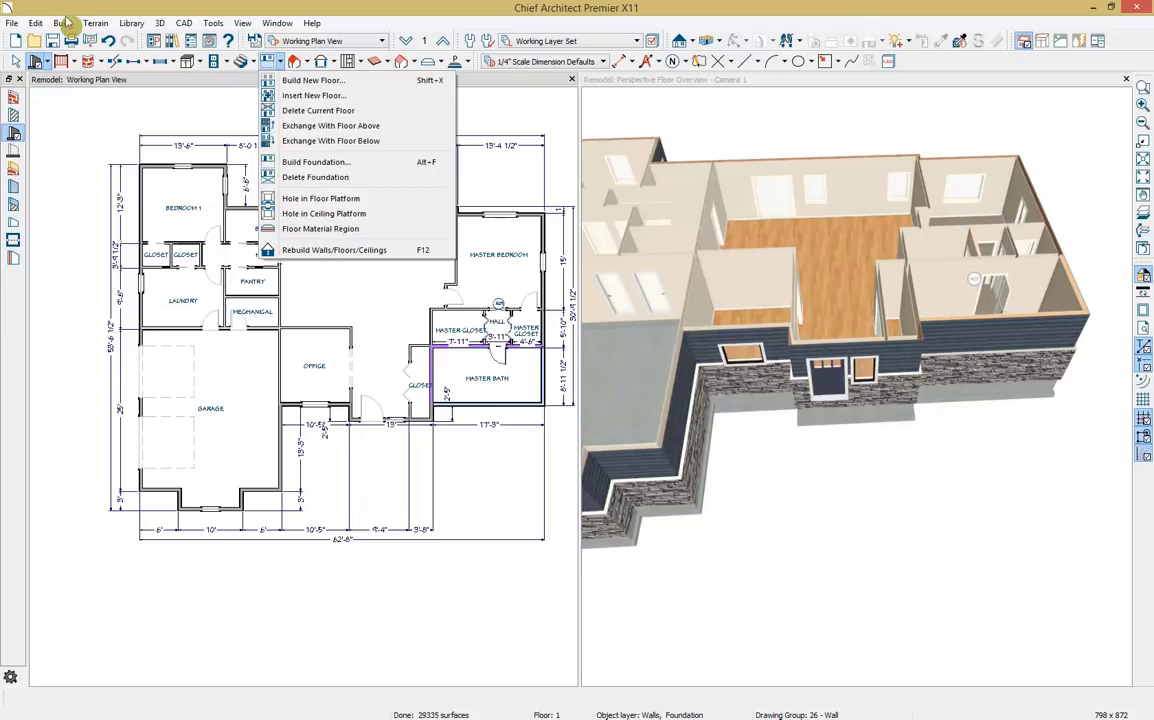
{"action": "left_click", "coordinate": [300, 80]}
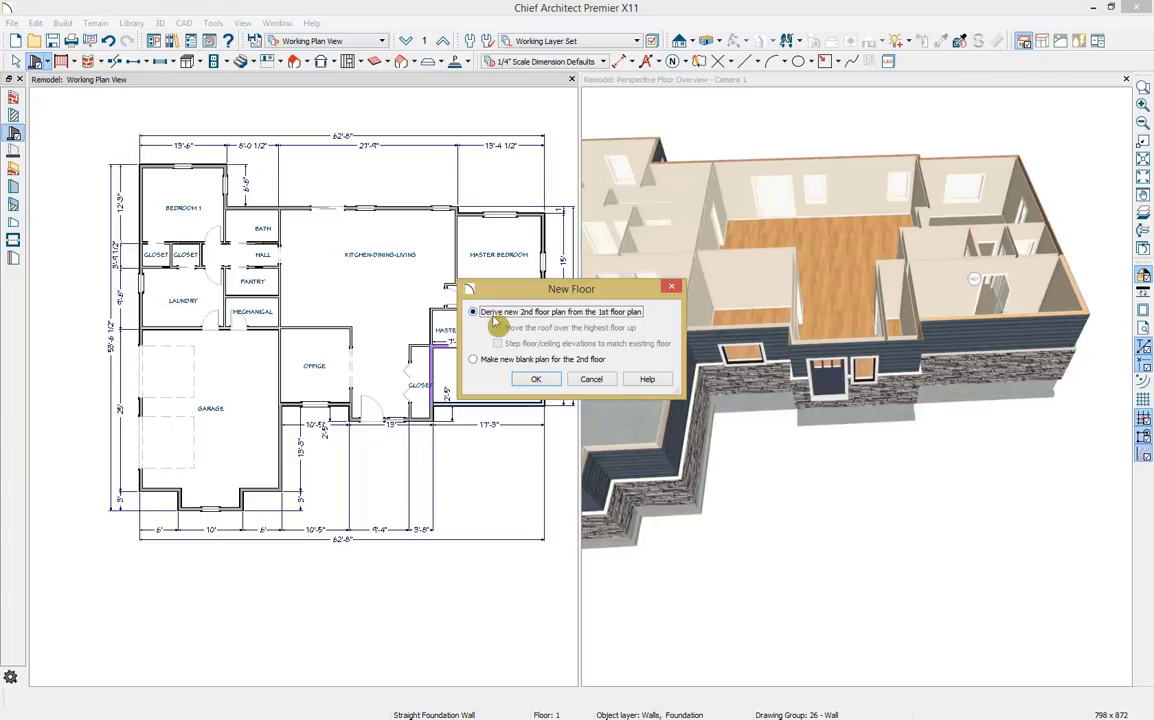
{"action": "left_click", "coordinate": [536, 380]}
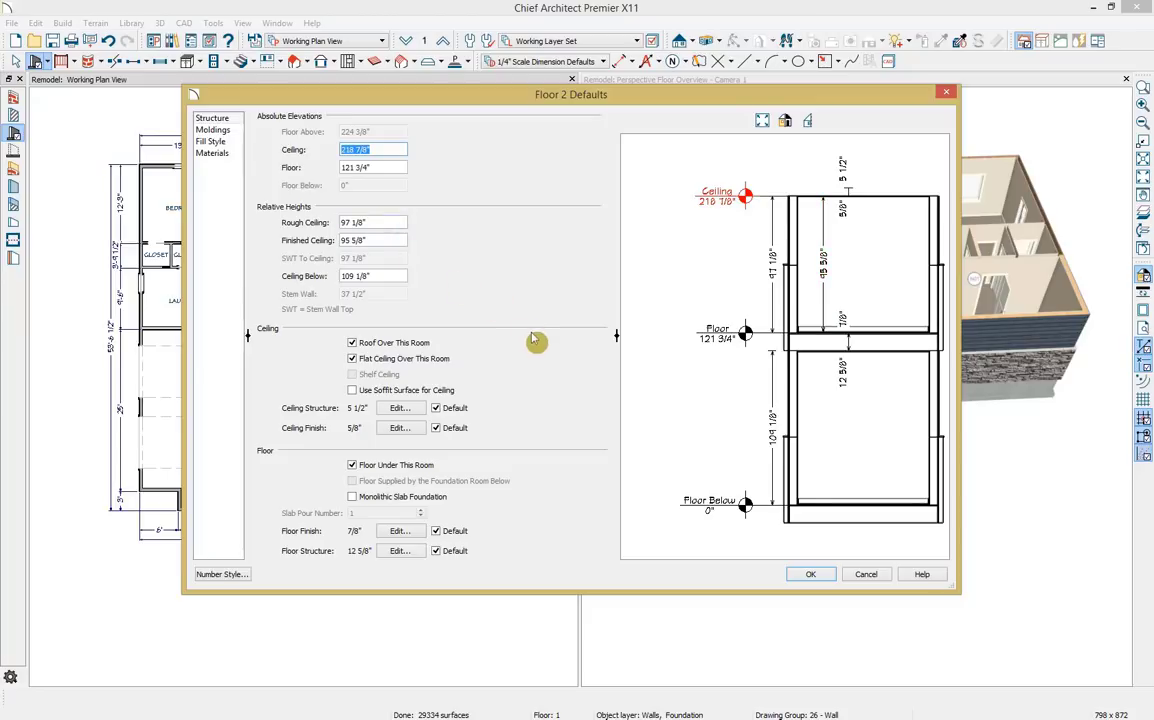
{"action": "left_click", "coordinate": [808, 575]}
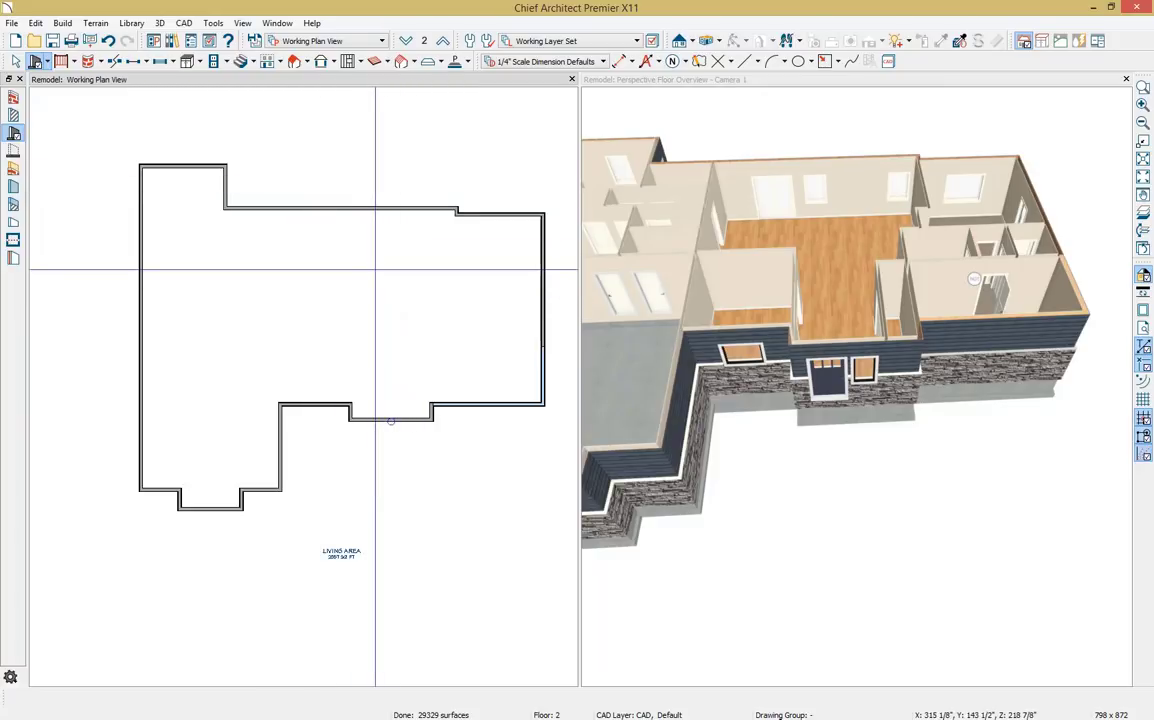
Step: Show floor 2 in the camera overview and examine the wall types of the derived second-floor walls in plan
{"action": "left_click", "coordinate": [670, 88]}
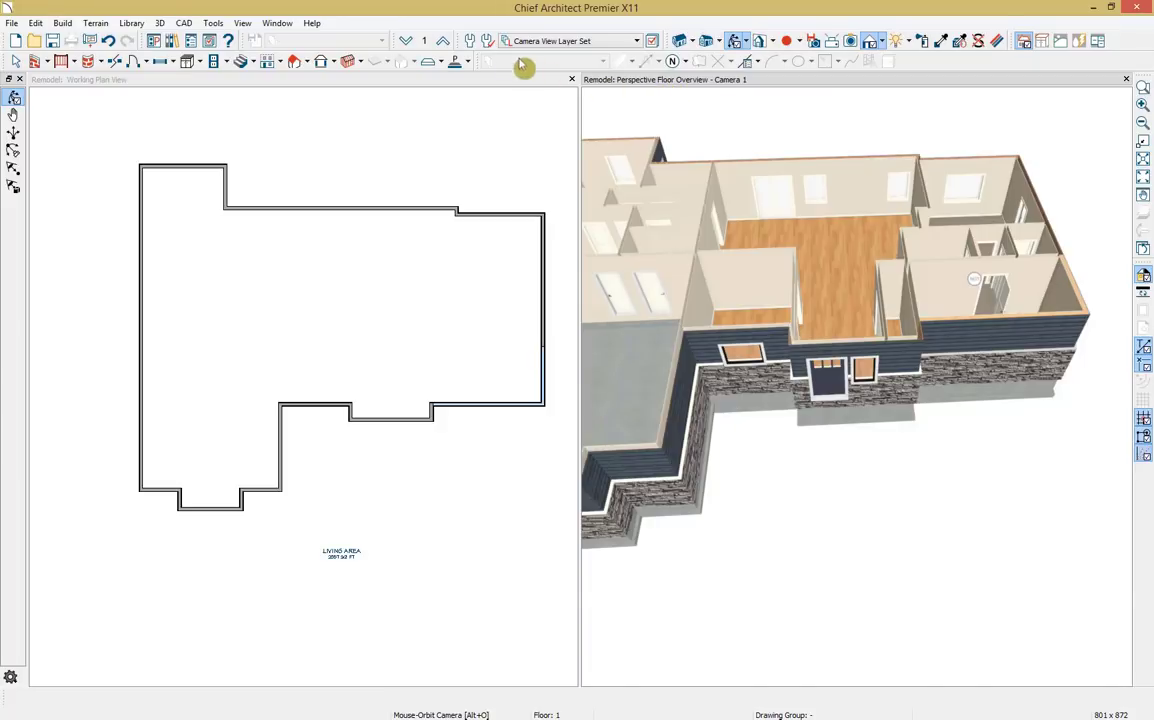
{"action": "left_click", "coordinate": [443, 42]}
{"action": "left_click_drag", "start_coordinate": [734, 193], "coordinate": [812, 218]}
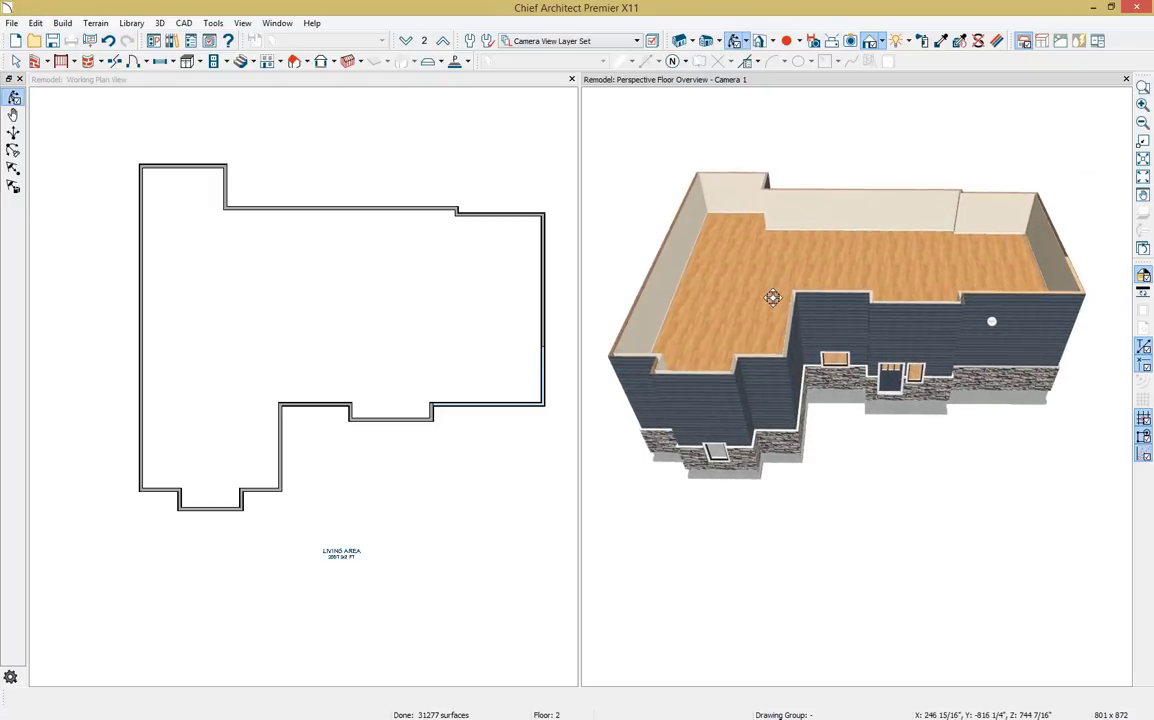
{"action": "left_click", "coordinate": [422, 156]}
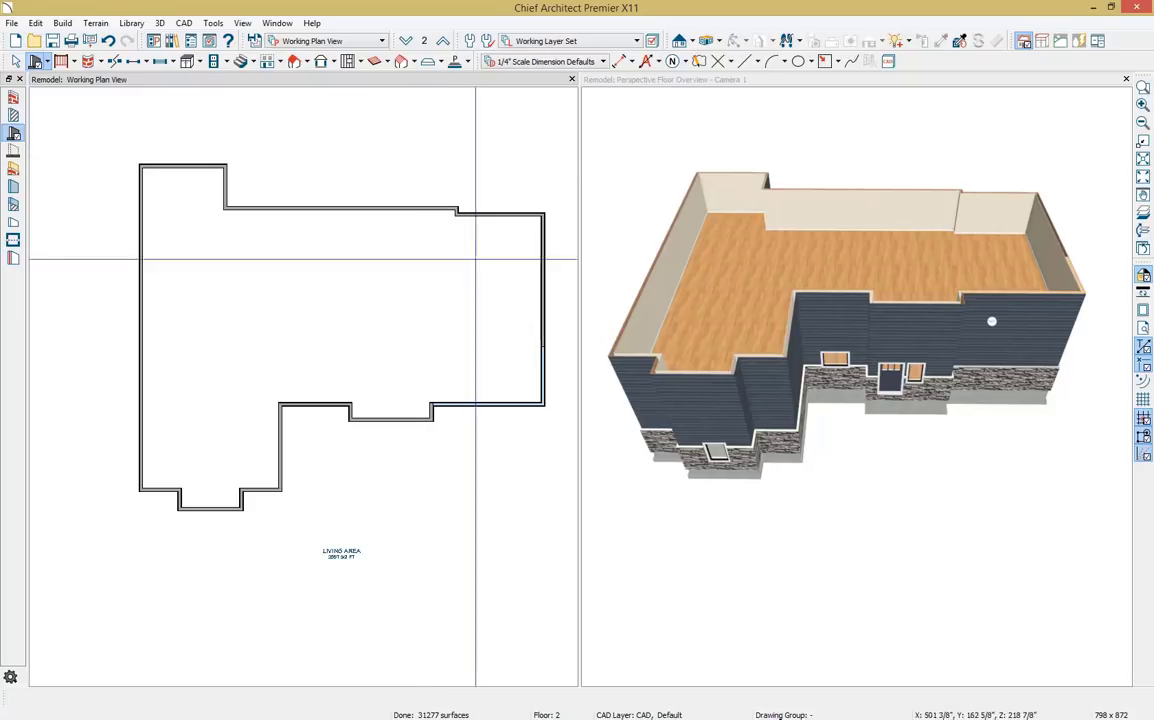
{"action": "scroll", "coordinate": [456, 420], "scroll_direction": "up", "scroll_amount": 1}
{"action": "scroll", "coordinate": [456, 420], "scroll_direction": "up", "scroll_amount": 2}
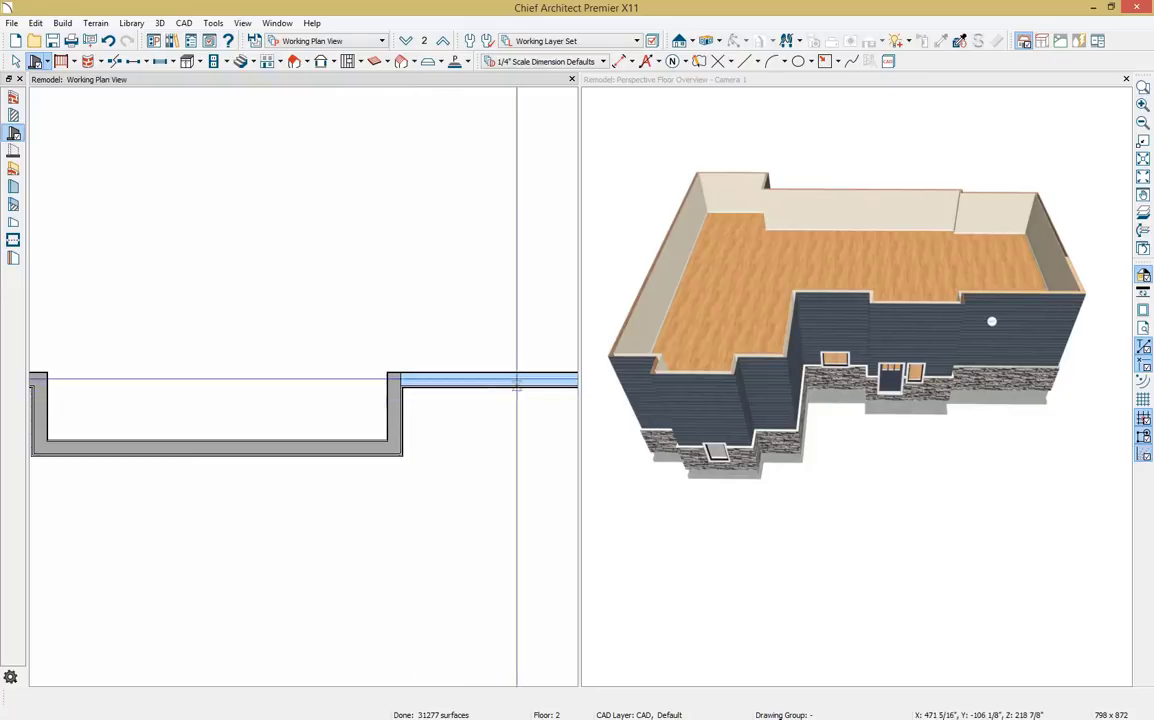
{"action": "key", "text": "space"}
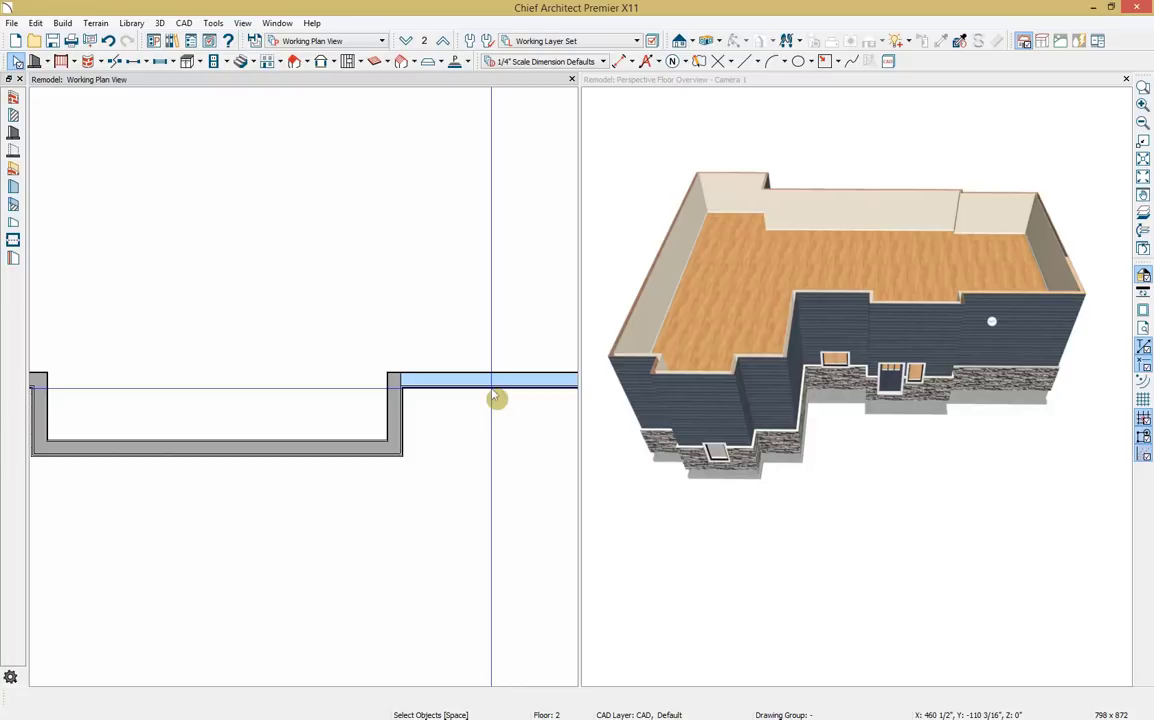
Step: Change the wall type of all second-floor exterior walls to _Siding-6, Ocean - Addition
{"action": "scroll", "coordinate": [497, 398], "scroll_direction": "down", "scroll_amount": 6}
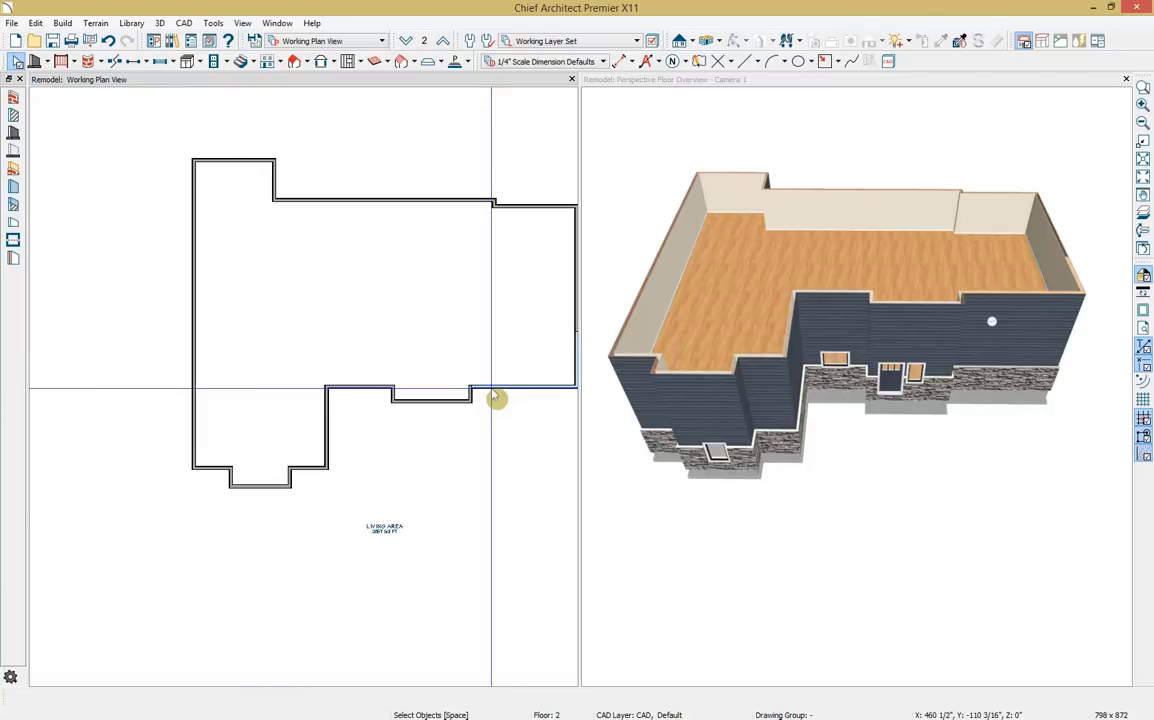
{"action": "middle_click_drag", "start_coordinate": [451, 400], "coordinate": [397, 389]}
{"action": "scroll", "coordinate": [397, 386], "scroll_direction": "up", "scroll_amount": 2}
{"action": "scroll", "coordinate": [397, 386], "scroll_direction": "down", "scroll_amount": 1}
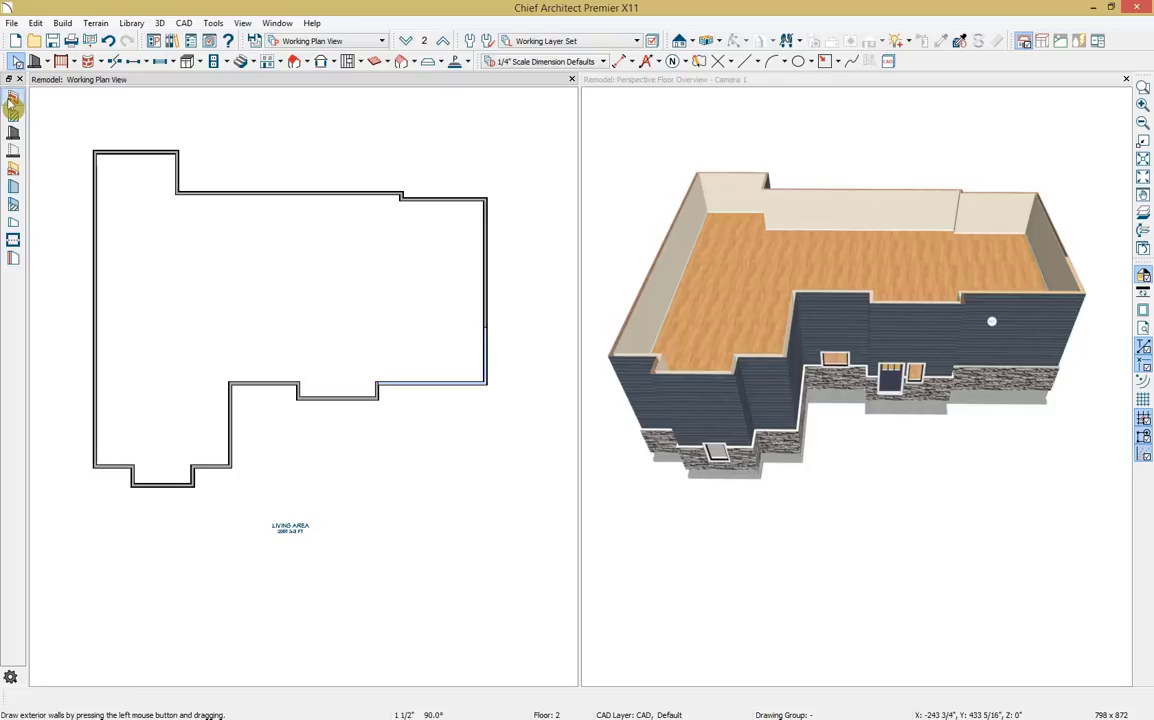
{"action": "left_click", "coordinate": [14, 101]}
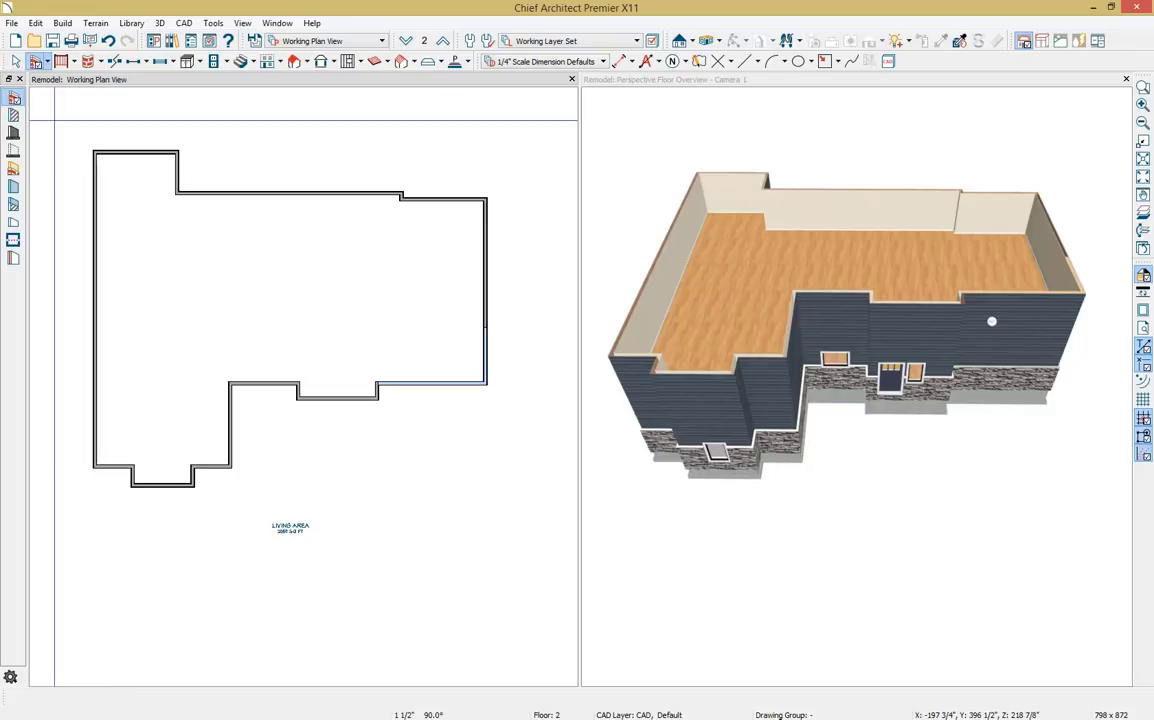
{"action": "left_click_drag", "start_coordinate": [54, 120], "coordinate": [570, 495]}
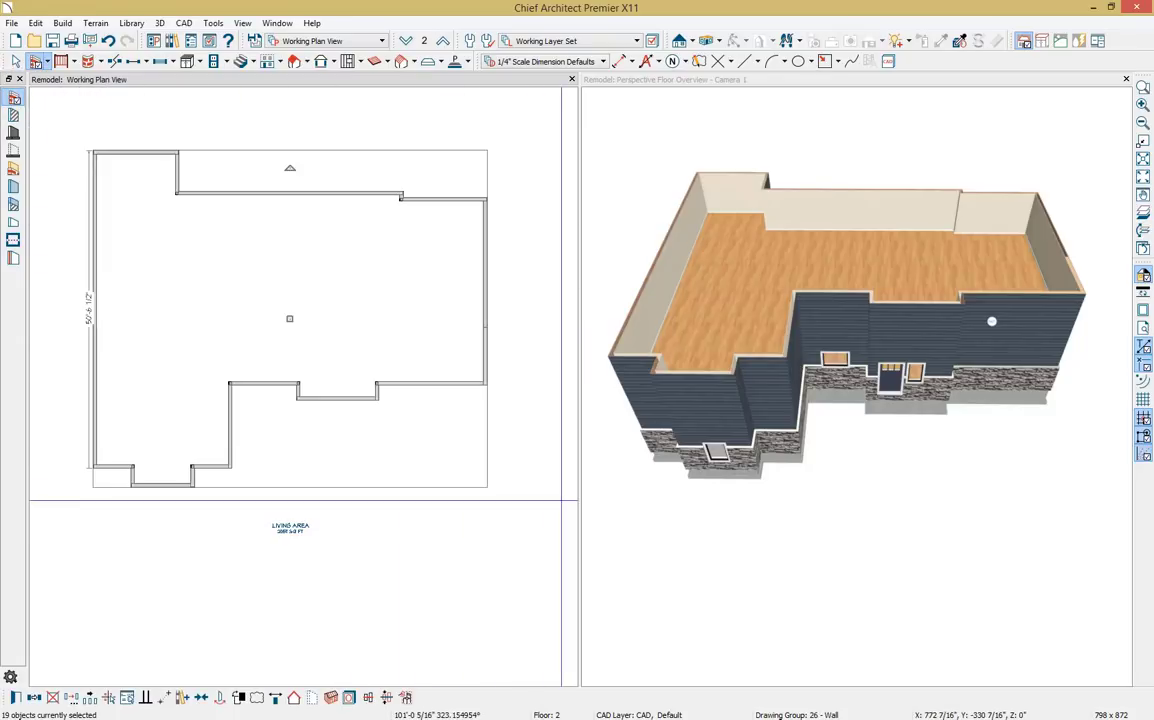
{"action": "left_click", "coordinate": [15, 698]}
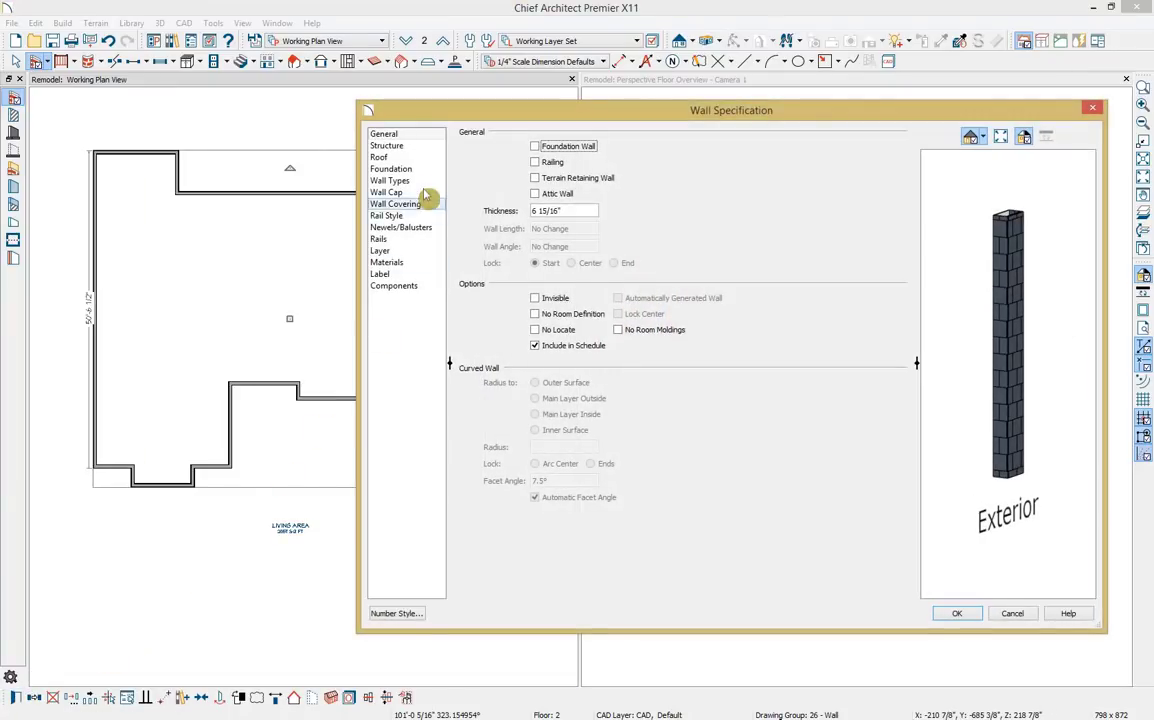
{"action": "left_click", "coordinate": [424, 181]}
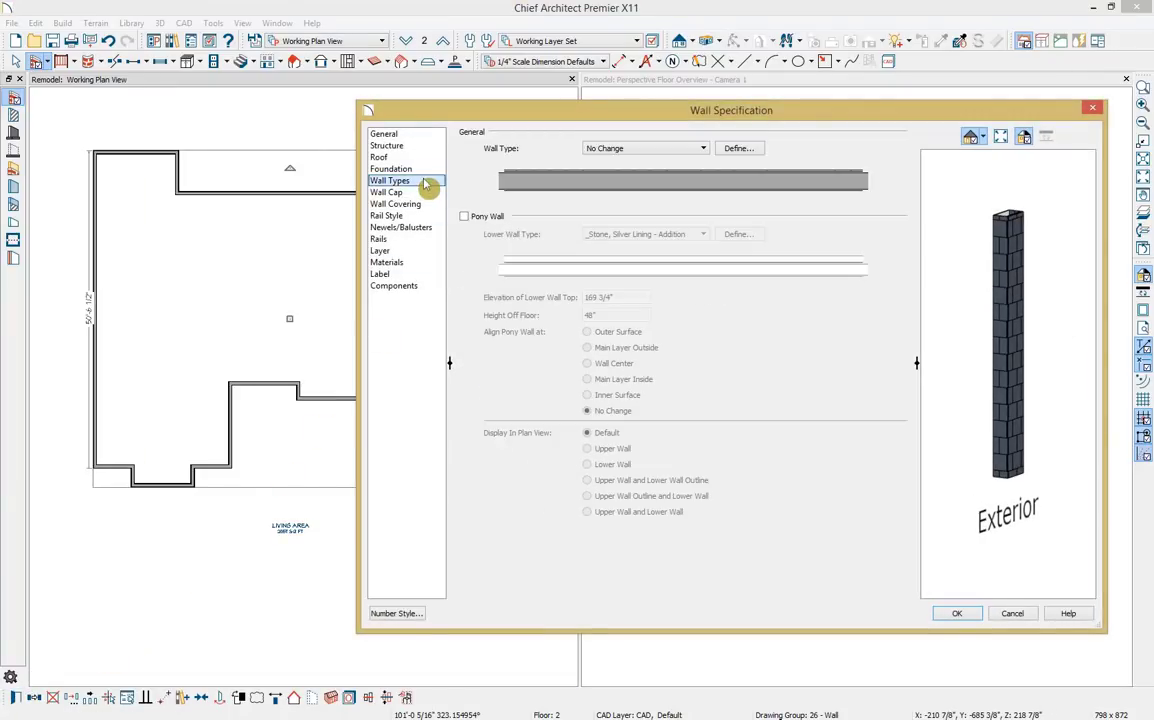
{"action": "left_click", "coordinate": [645, 149]}
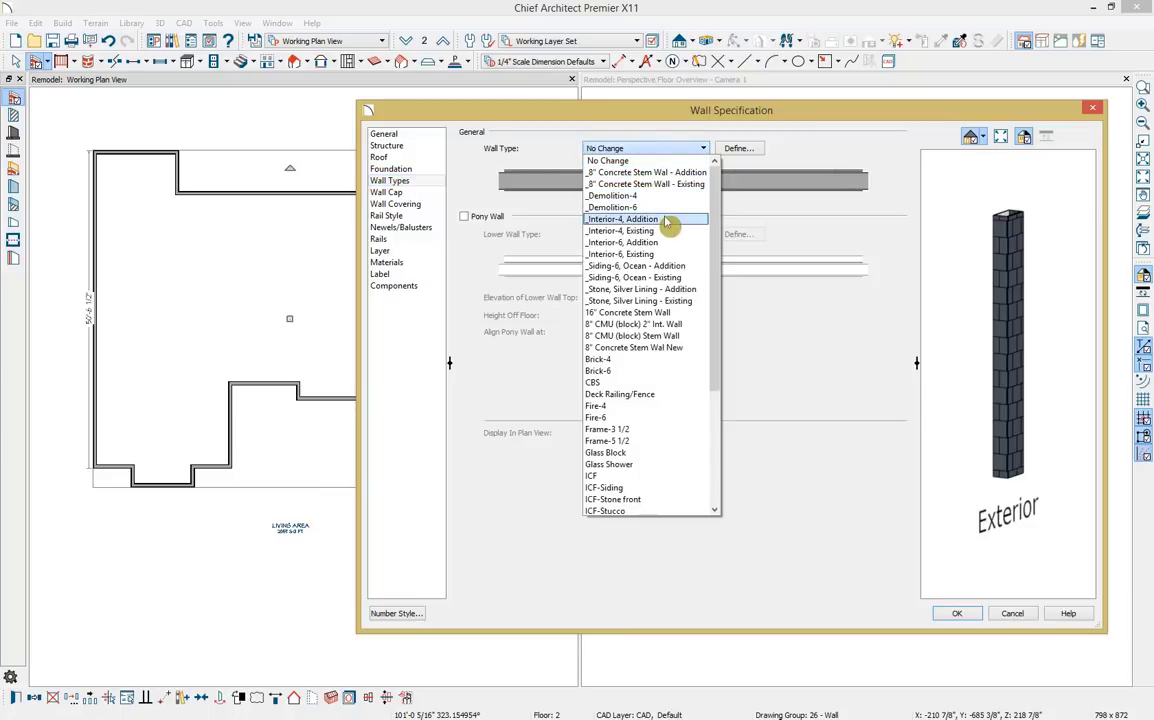
{"action": "left_click", "coordinate": [680, 266]}
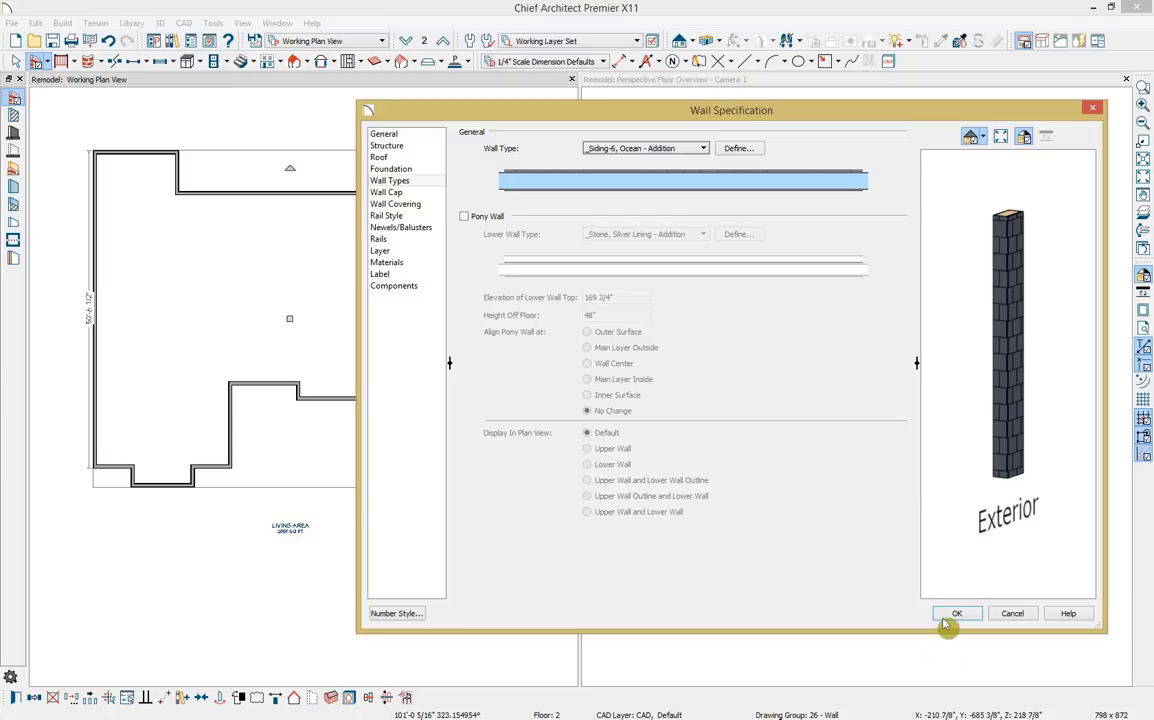
{"action": "left_click", "coordinate": [944, 616]}
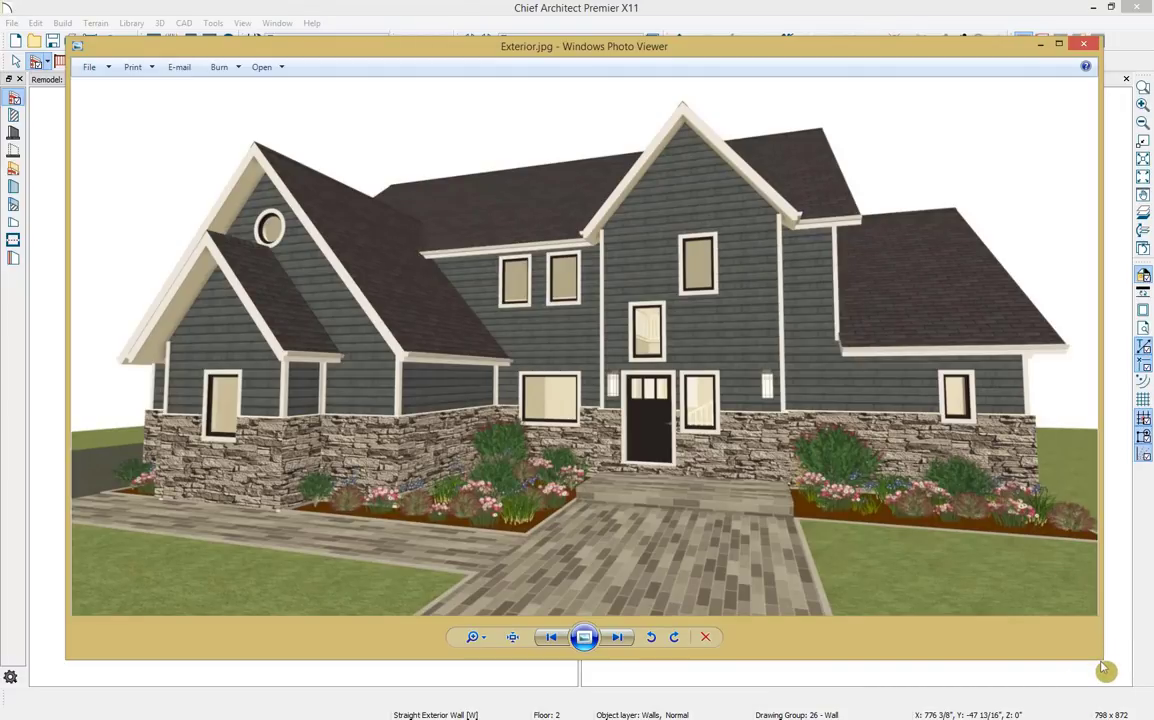
Step: Set aside the Exterior.jpg reference and move the second-floor exterior wall above the addition inward to line up with the rear wall jog
{"action": "left_click_drag", "start_coordinate": [1097, 658], "coordinate": [528, 578]}
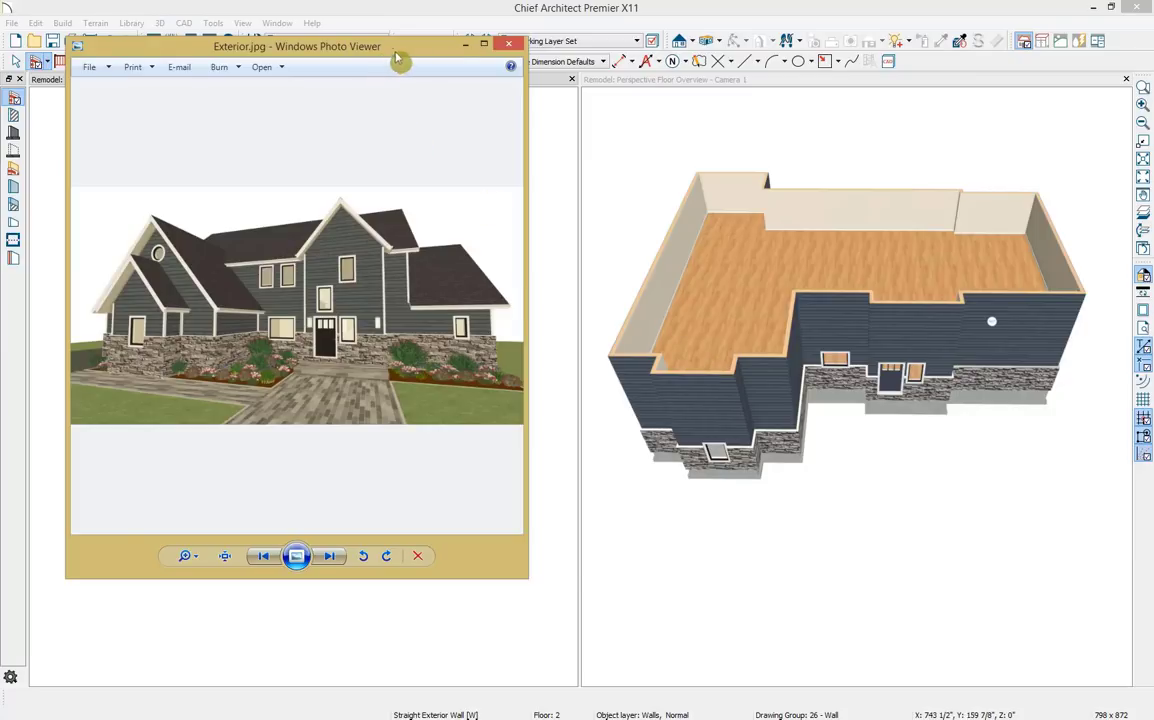
{"action": "left_click", "coordinate": [466, 44]}
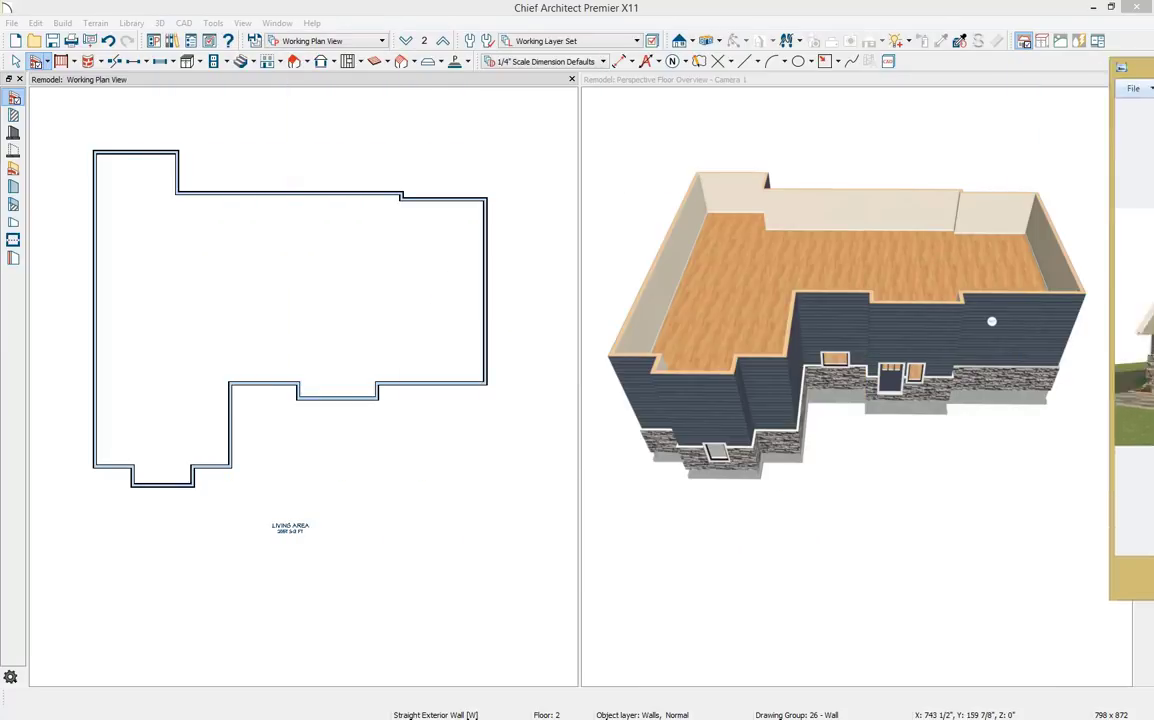
{"action": "left_click", "coordinate": [487, 267]}
{"action": "left_click_drag", "start_coordinate": [487, 267], "coordinate": [399, 215]}
{"action": "scroll", "coordinate": [140, 443], "scroll_direction": "up", "scroll_amount": 3}
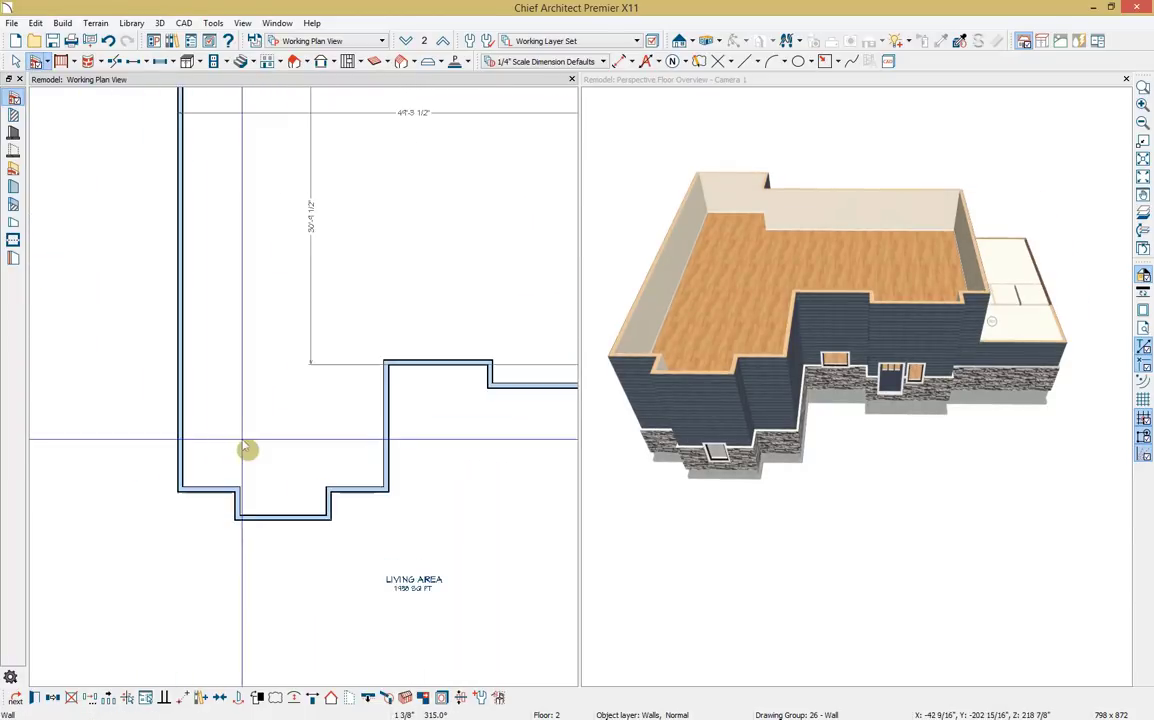
Step: Extend the second-floor front wall beside the garage area across to the opposite exterior side wall
{"action": "scroll", "coordinate": [246, 449], "scroll_direction": "up", "scroll_amount": 2}
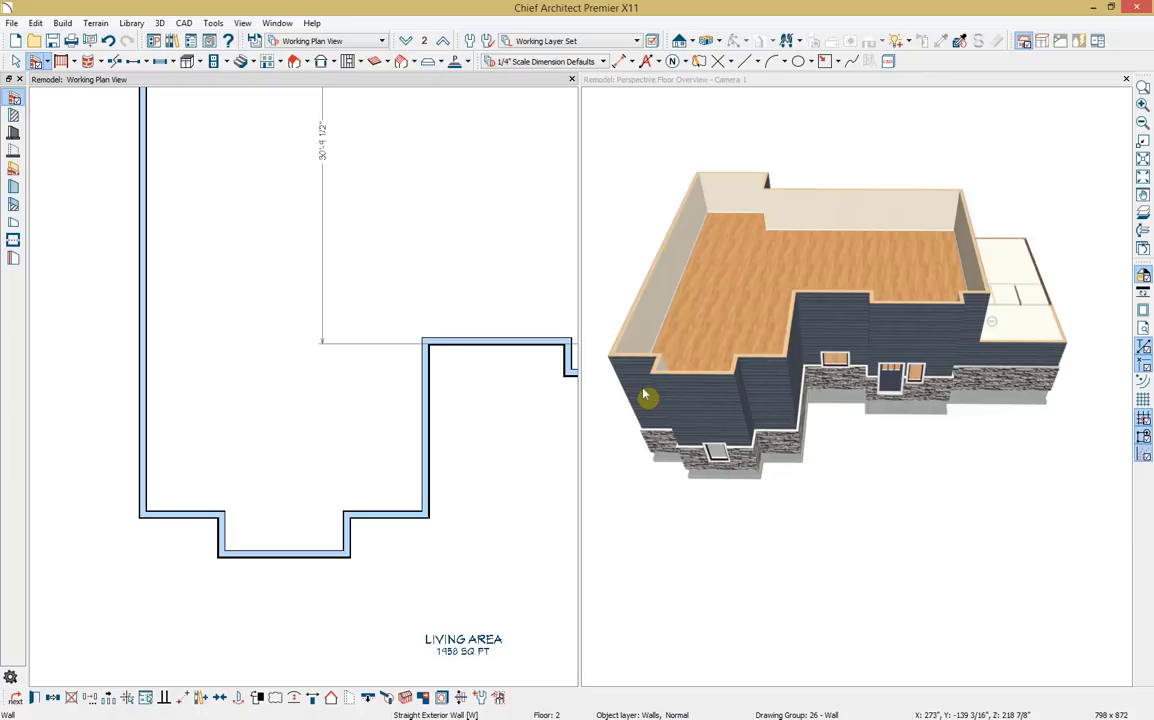
{"action": "left_click", "coordinate": [473, 342]}
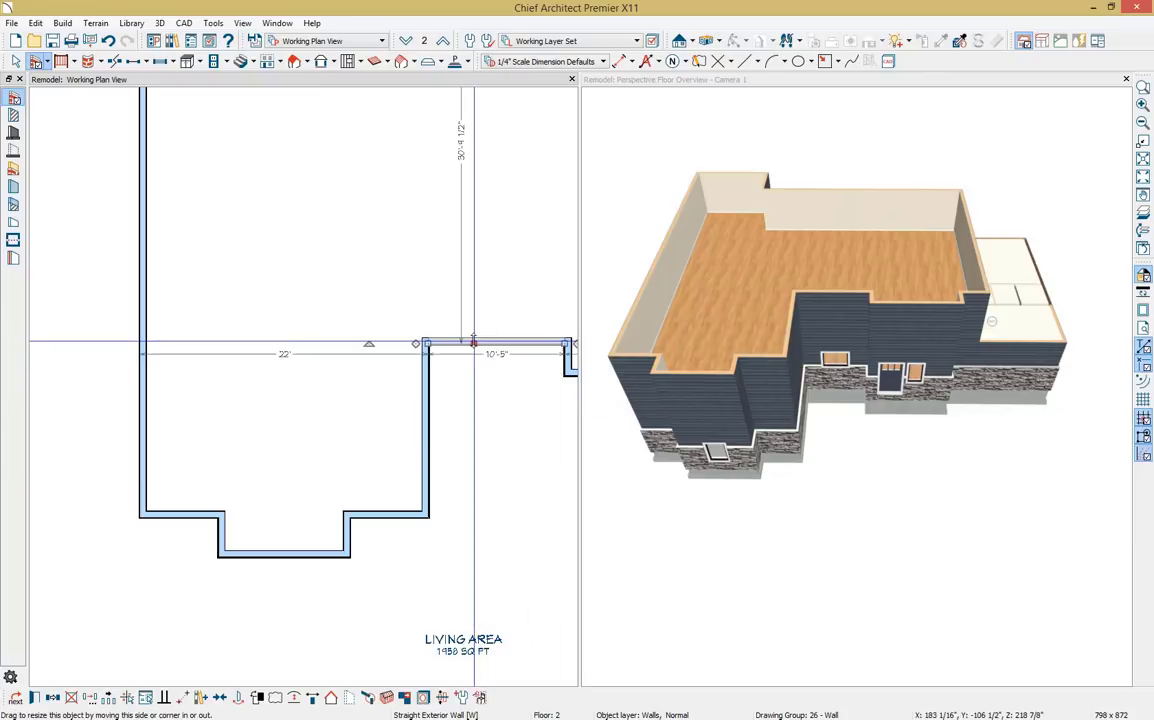
{"action": "left_click_drag", "start_coordinate": [430, 345], "coordinate": [146, 350]}
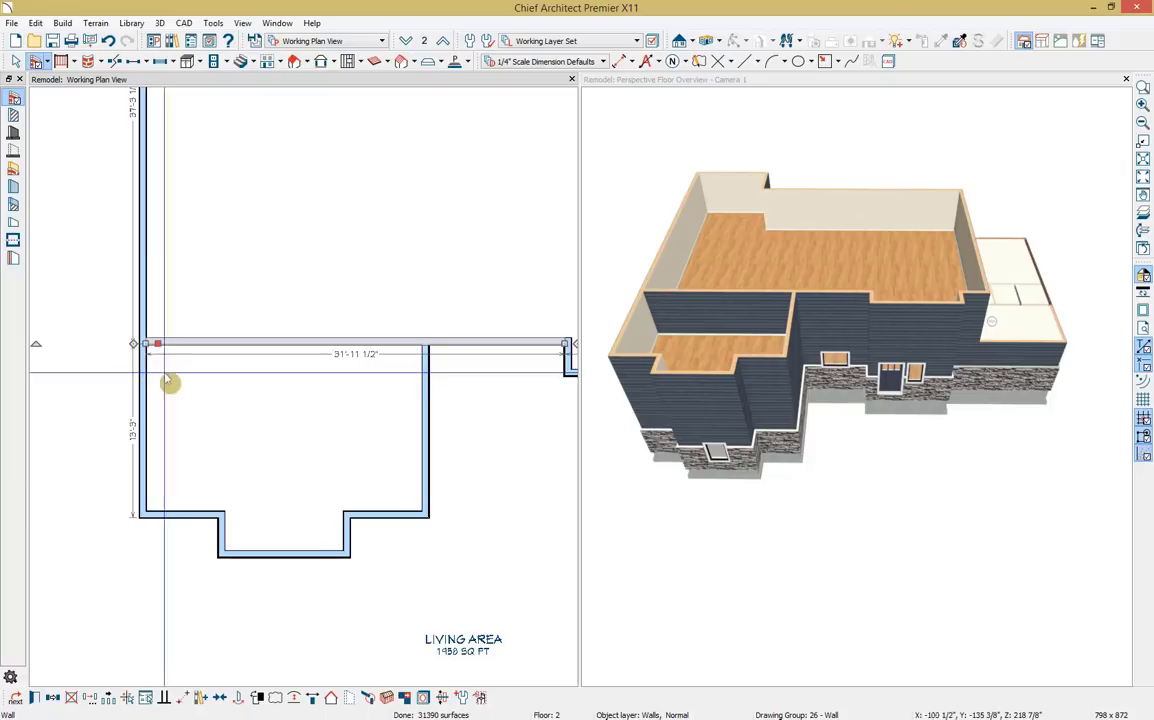
Step: Break the outer side wall at the extended front wall and move its segment over the garage inward 36 inches
{"action": "left_click", "coordinate": [114, 61]}
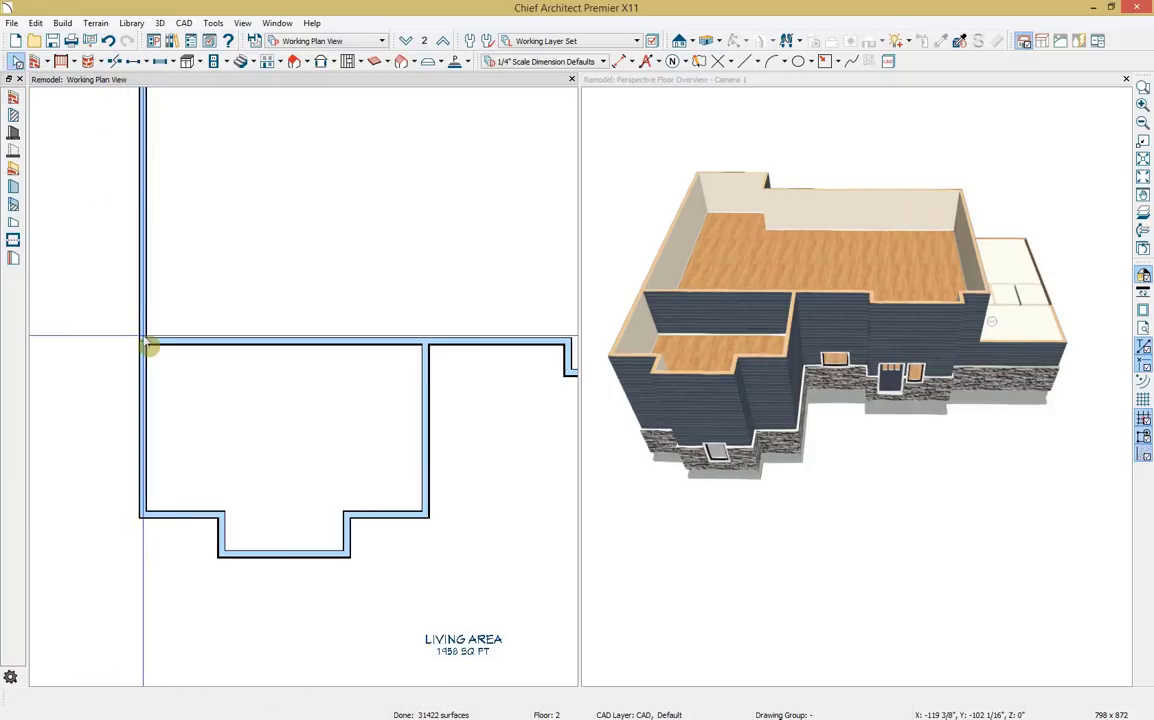
{"action": "scroll", "coordinate": [147, 342], "scroll_direction": "up", "scroll_amount": 5}
{"action": "left_click", "coordinate": [134, 258]}
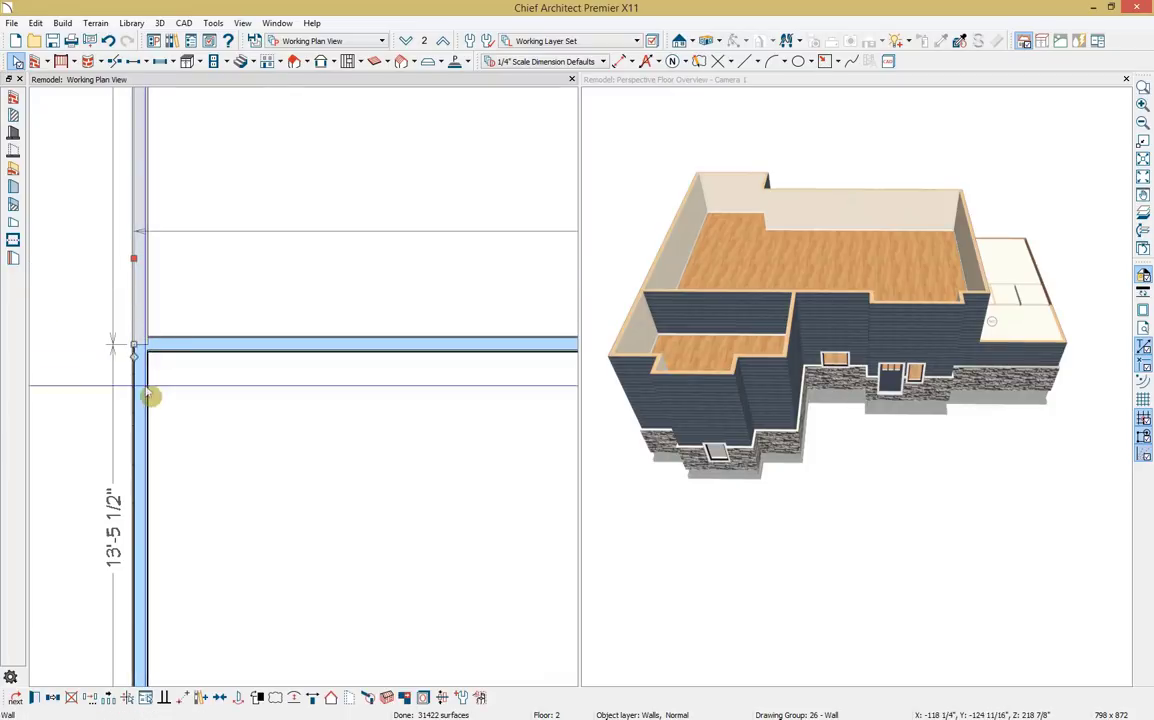
{"action": "scroll", "coordinate": [148, 398], "scroll_direction": "down", "scroll_amount": 4}
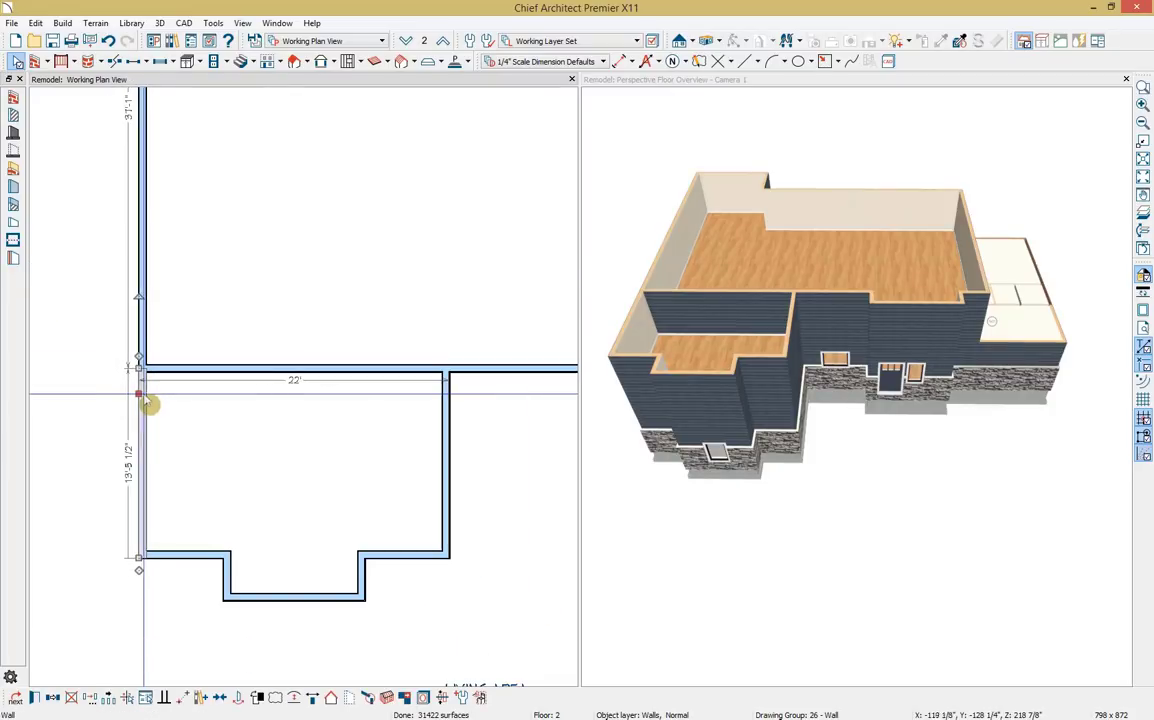
{"action": "left_click_drag", "start_coordinate": [137, 393], "coordinate": [162, 397]}
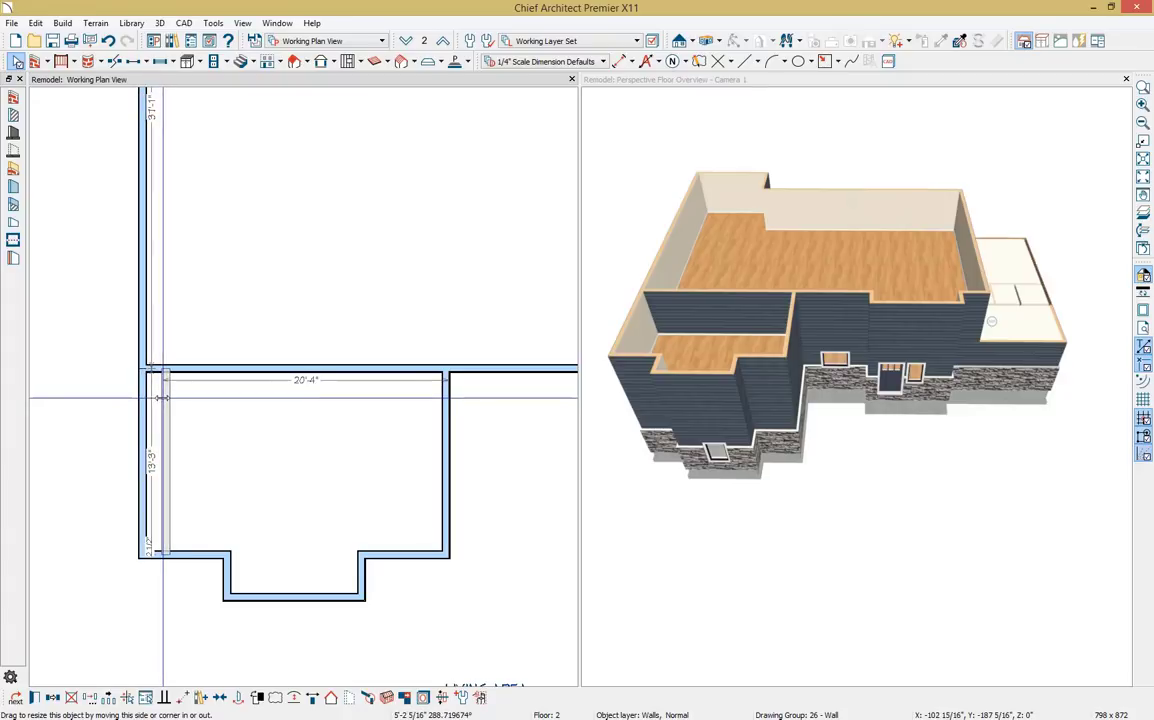
{"action": "key", "text": "Tab"}
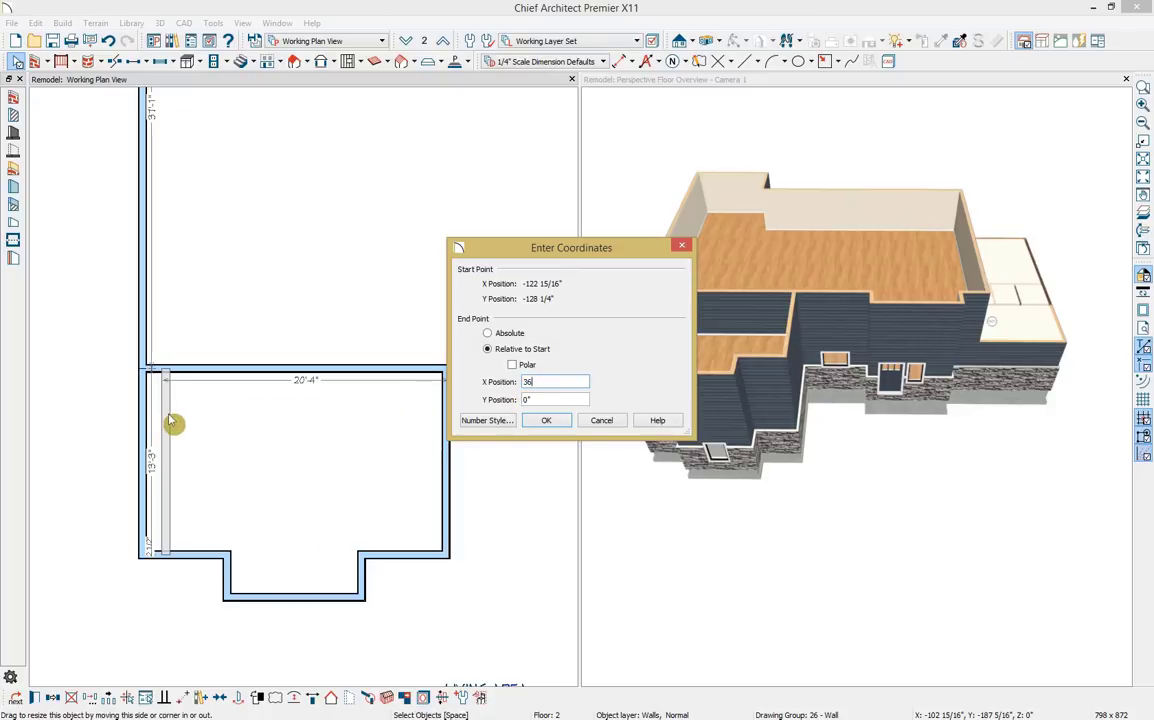
{"action": "left_click", "coordinate": [546, 420]}
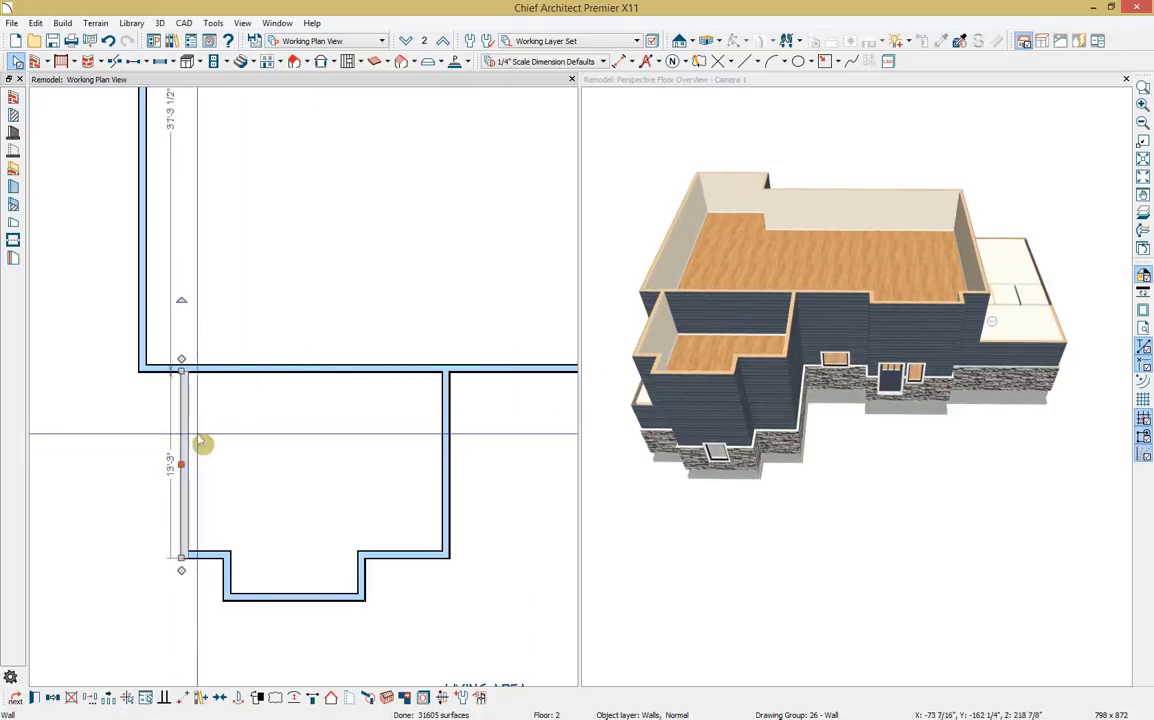
Step: Move the entry-side wall of the second-floor room above the garage inward 36 inches
{"action": "left_click", "coordinate": [449, 462]}
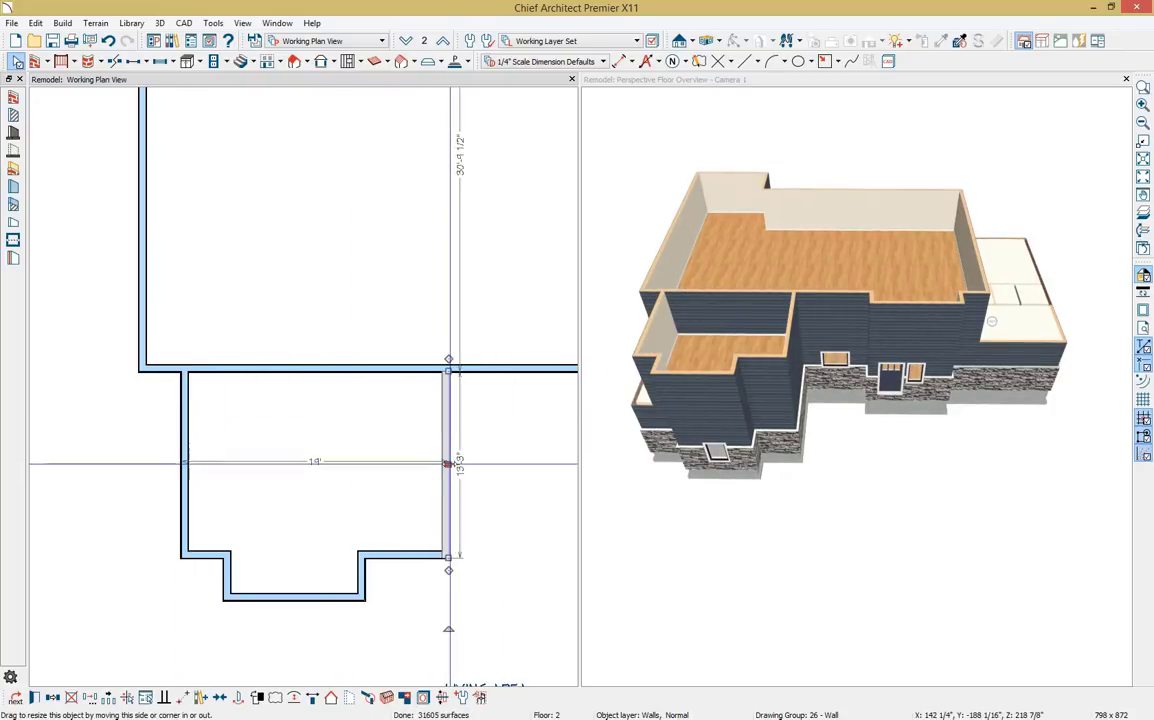
{"action": "mouse_move", "coordinate": [449, 462]}
{"action": "left_mouse_down"}
{"action": "mouse_move", "coordinate": [428, 466]}
{"action": "mouse_move", "coordinate": [447, 463]}
{"action": "left_mouse_up"}
{"action": "key", "text": "Tab"}
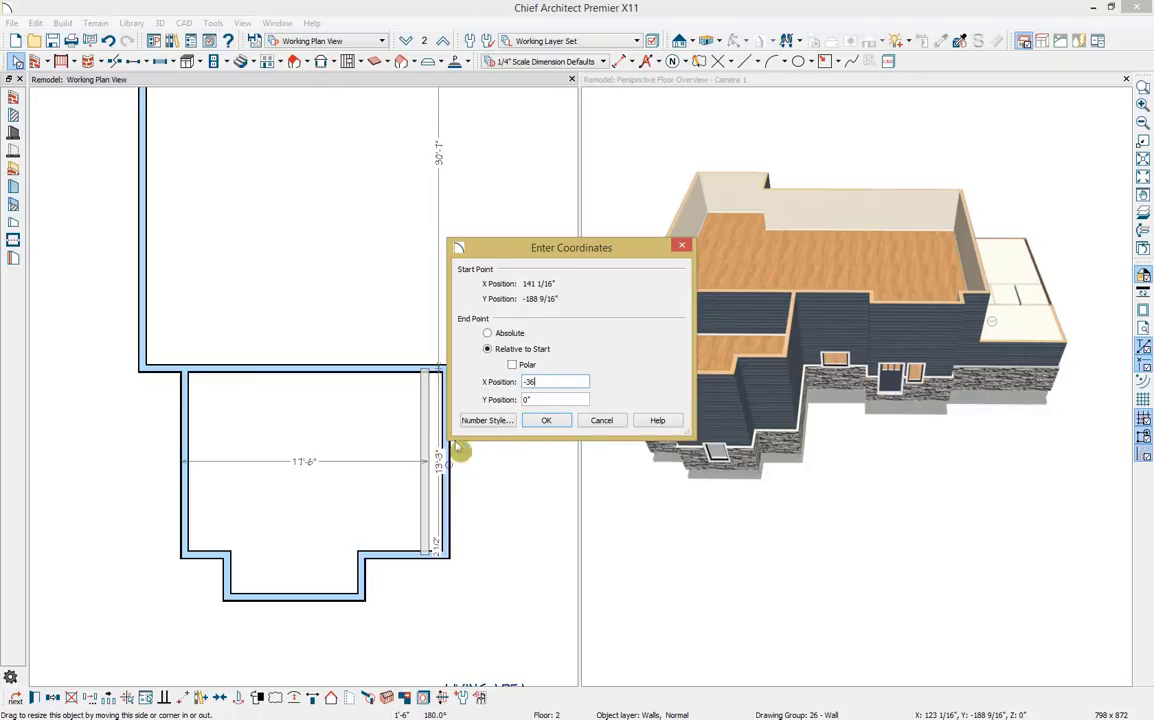
{"action": "left_click", "coordinate": [545, 421]}
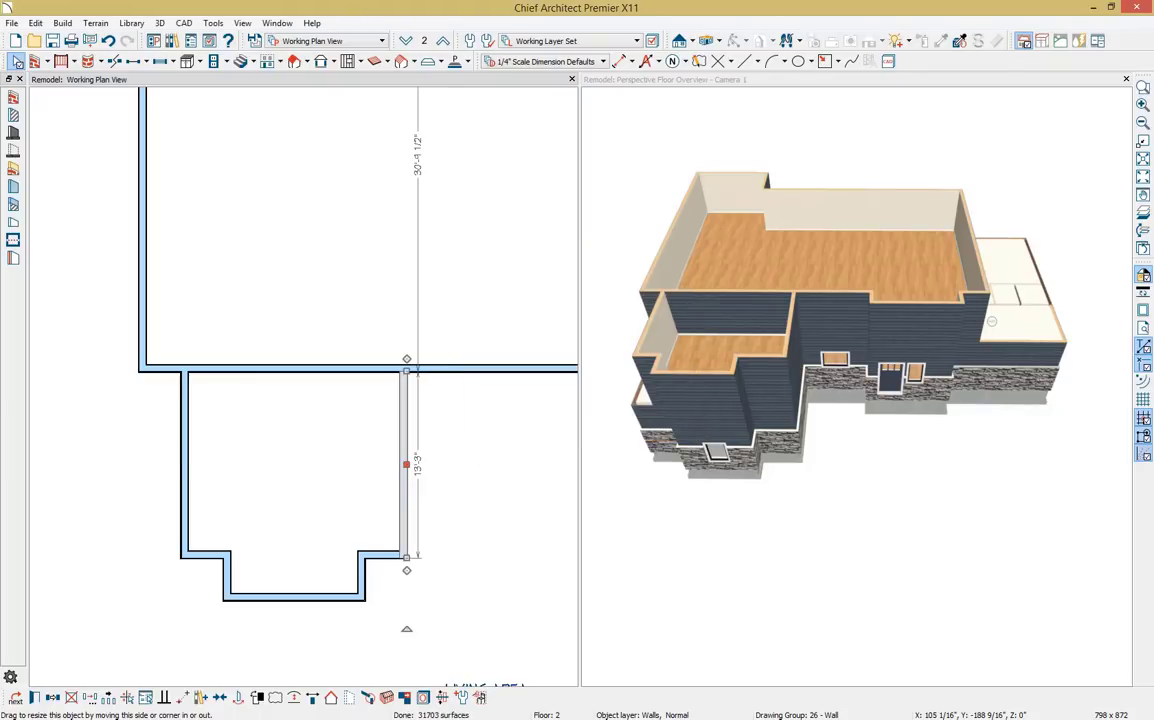
Step: Pull the bumped-out front wall above the garage back flush with its neighbouring walls, forming one straight front wall
{"action": "left_click", "coordinate": [318, 598]}
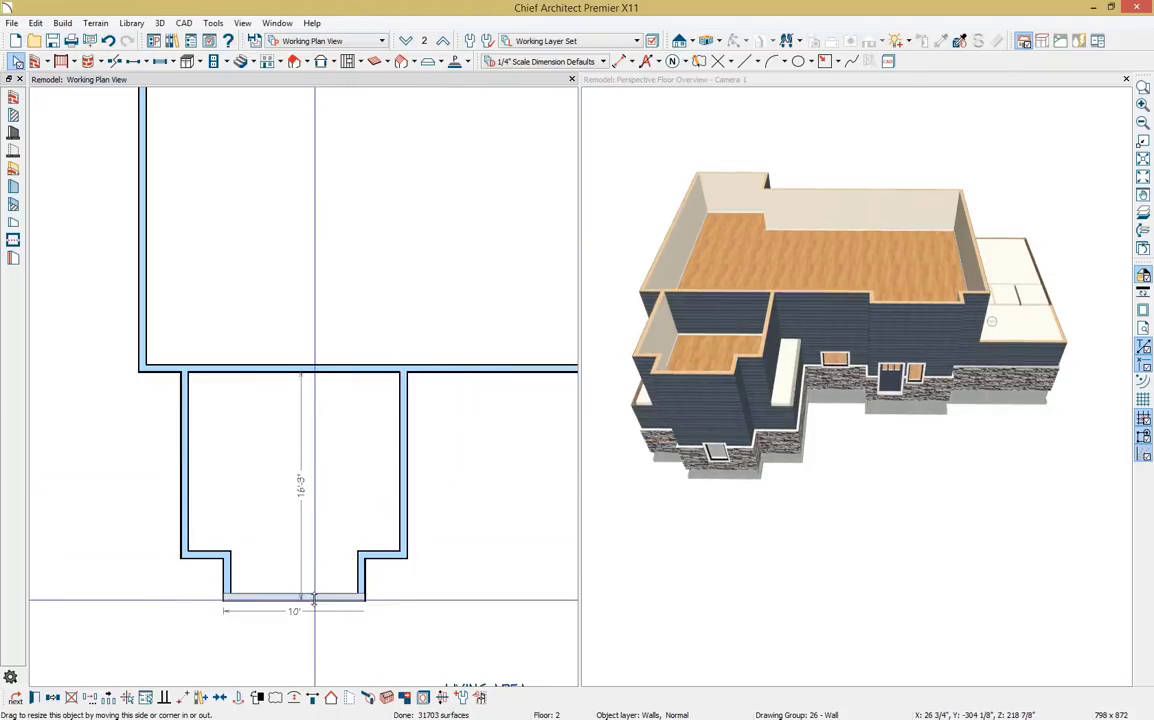
{"action": "left_click_drag", "start_coordinate": [318, 598], "coordinate": [318, 556]}
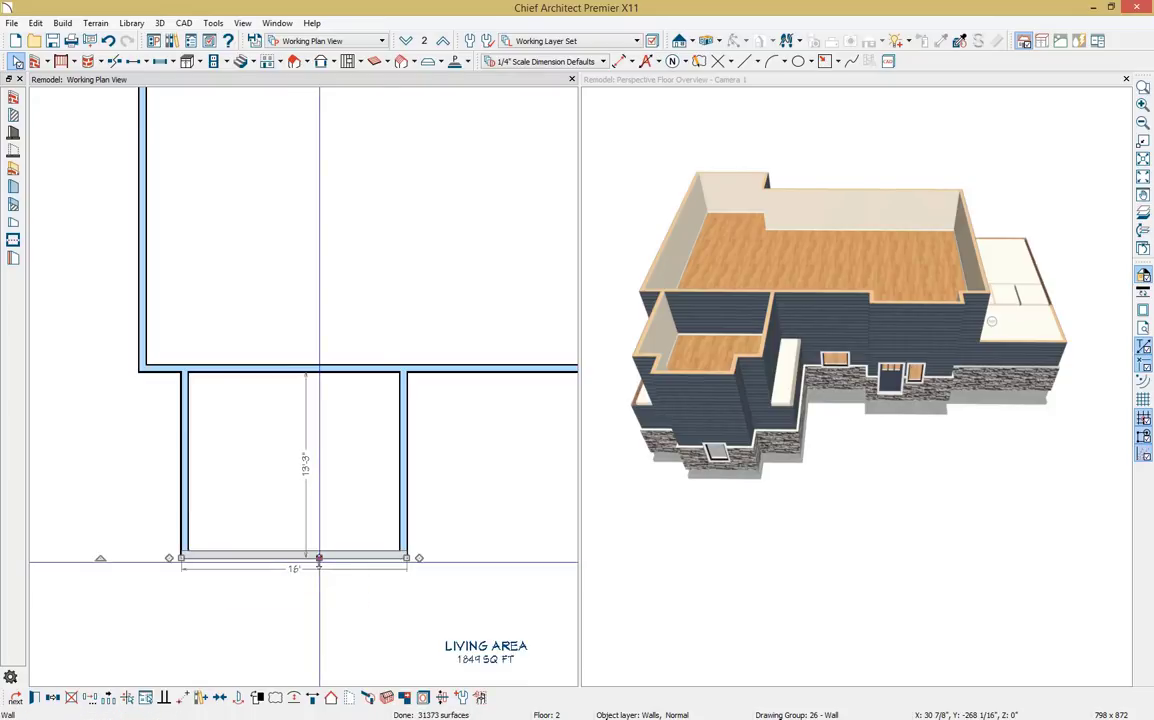
{"action": "left_click", "coordinate": [391, 558]}
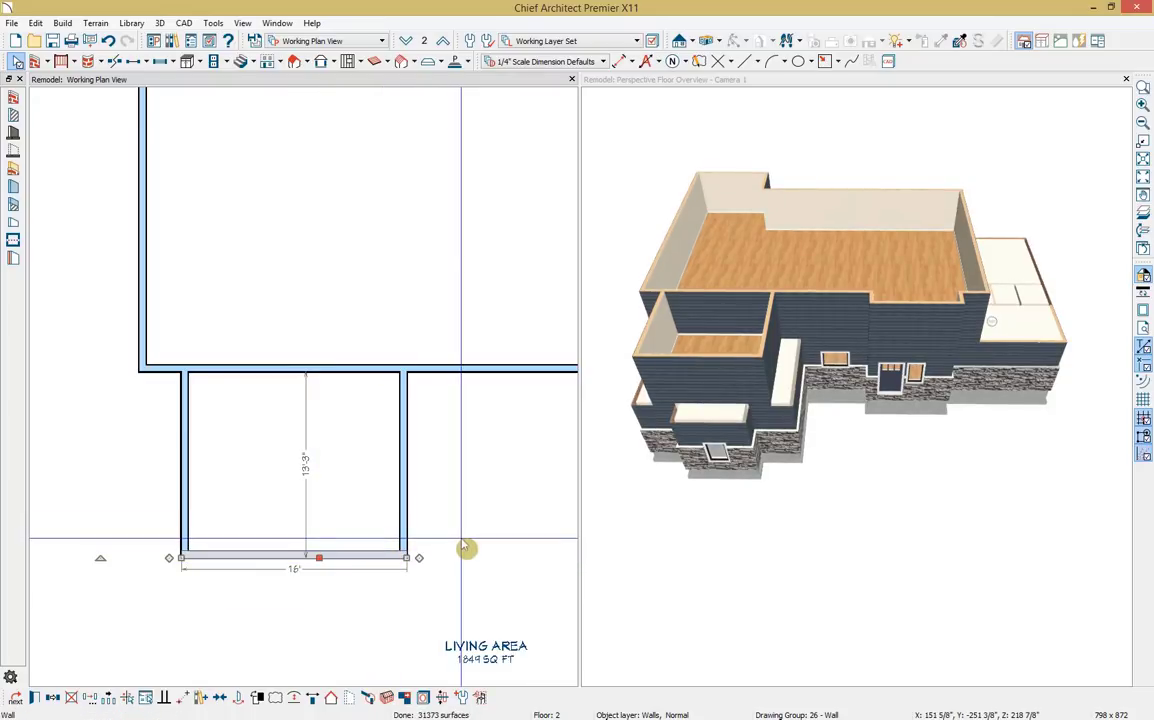
{"action": "scroll", "coordinate": [466, 545], "scroll_direction": "down", "scroll_amount": 4}
{"action": "middle_click_drag", "start_coordinate": [510, 512], "coordinate": [342, 510]}
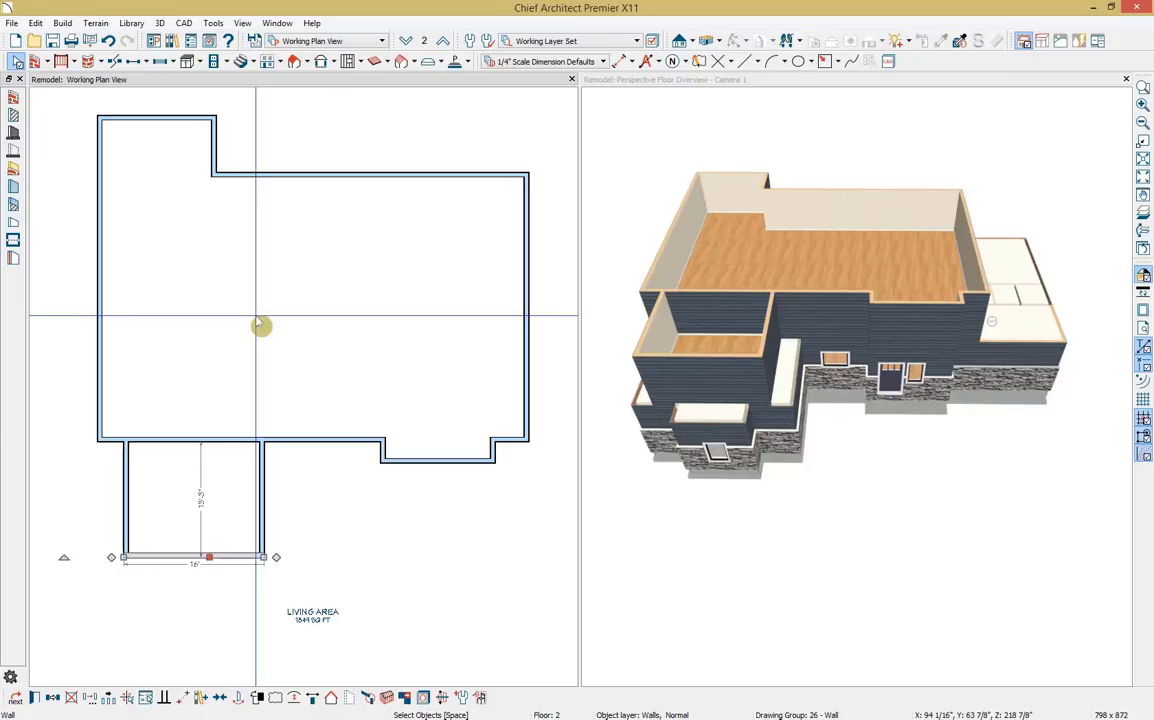
{"action": "key", "text": "Escape"}
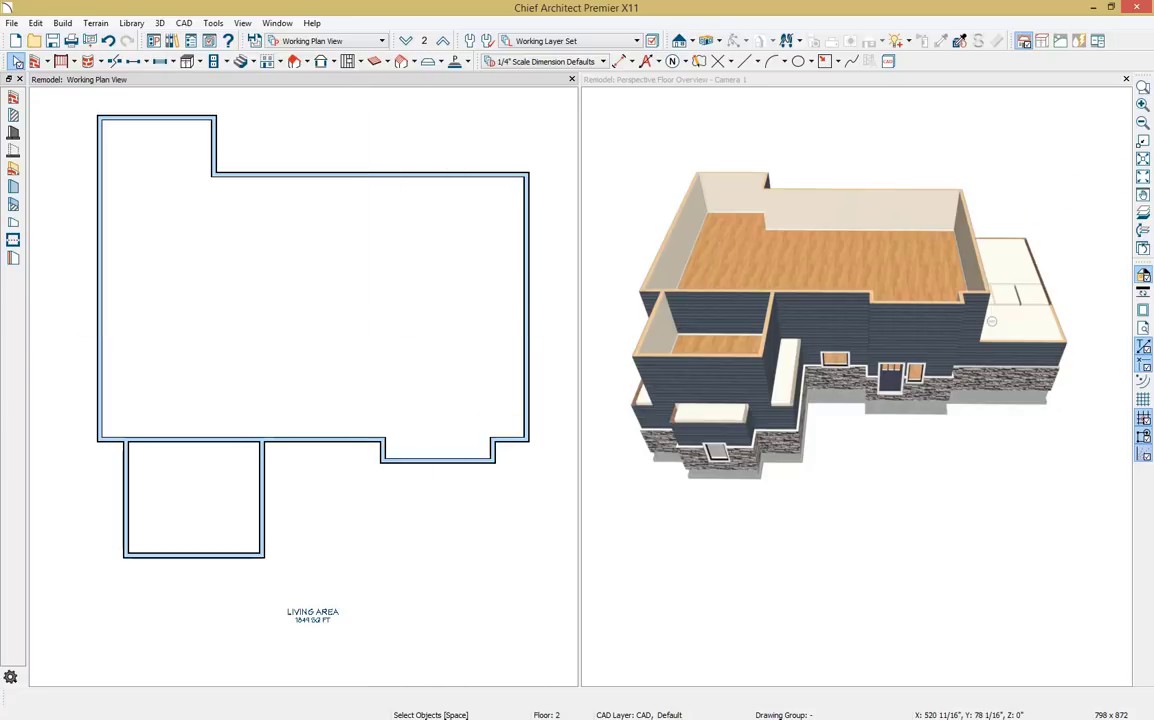
Step: Examine the stairwell in the Stairs.jpg reference, and orbit the camera overview to look down on the second floor above the entry
{"action": "left_click_drag", "start_coordinate": [1040, 105], "coordinate": [182, 55]}
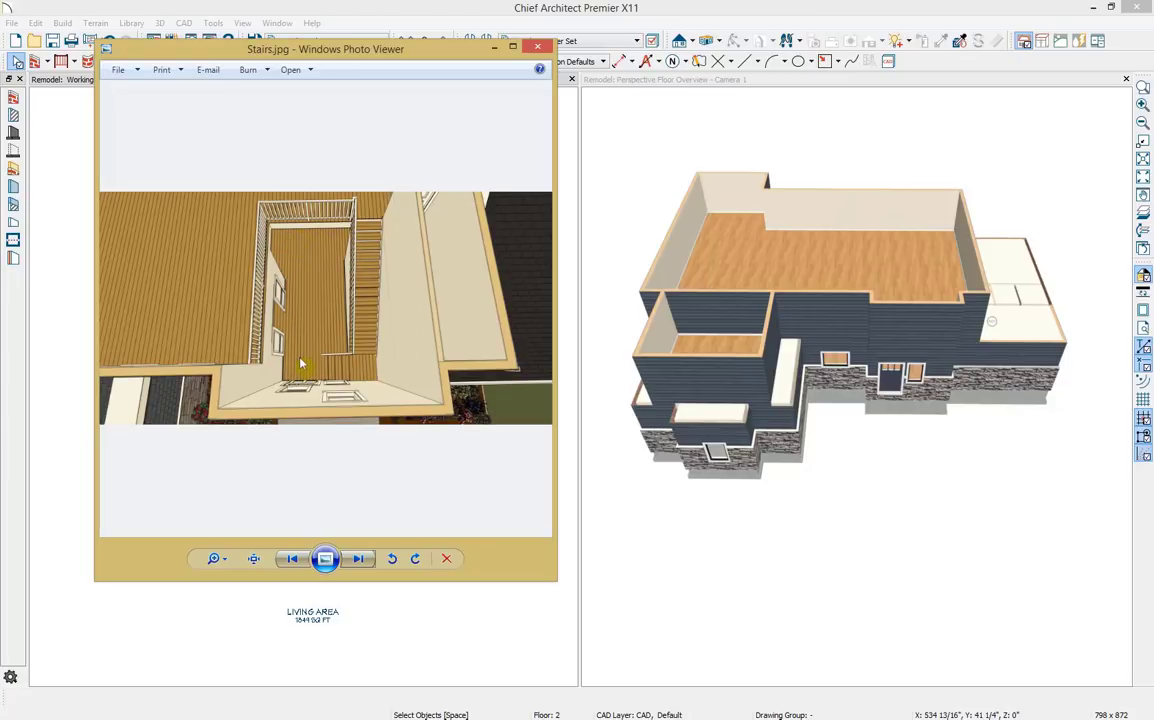
{"action": "left_click_drag", "start_coordinate": [360, 50], "coordinate": [850, 50]}
{"action": "left_click", "coordinate": [1010, 46]}
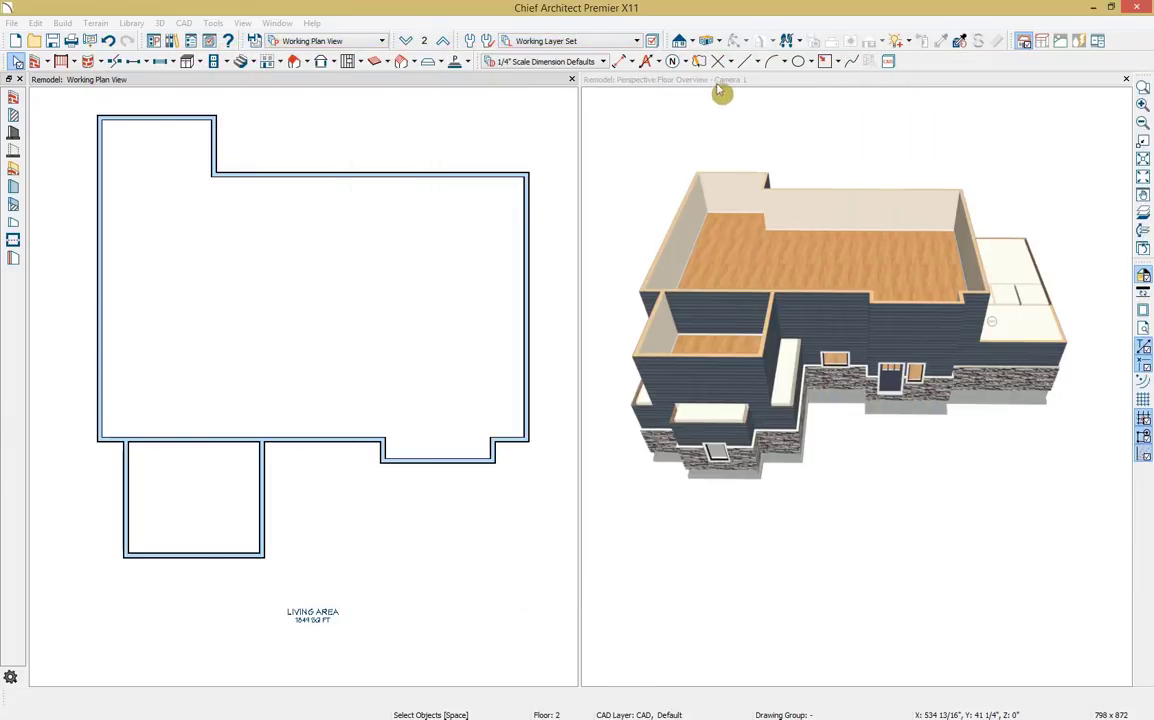
{"action": "left_click", "coordinate": [655, 84]}
{"action": "left_click", "coordinate": [734, 41]}
{"action": "scroll", "coordinate": [832, 260], "scroll_direction": "up", "scroll_amount": 5}
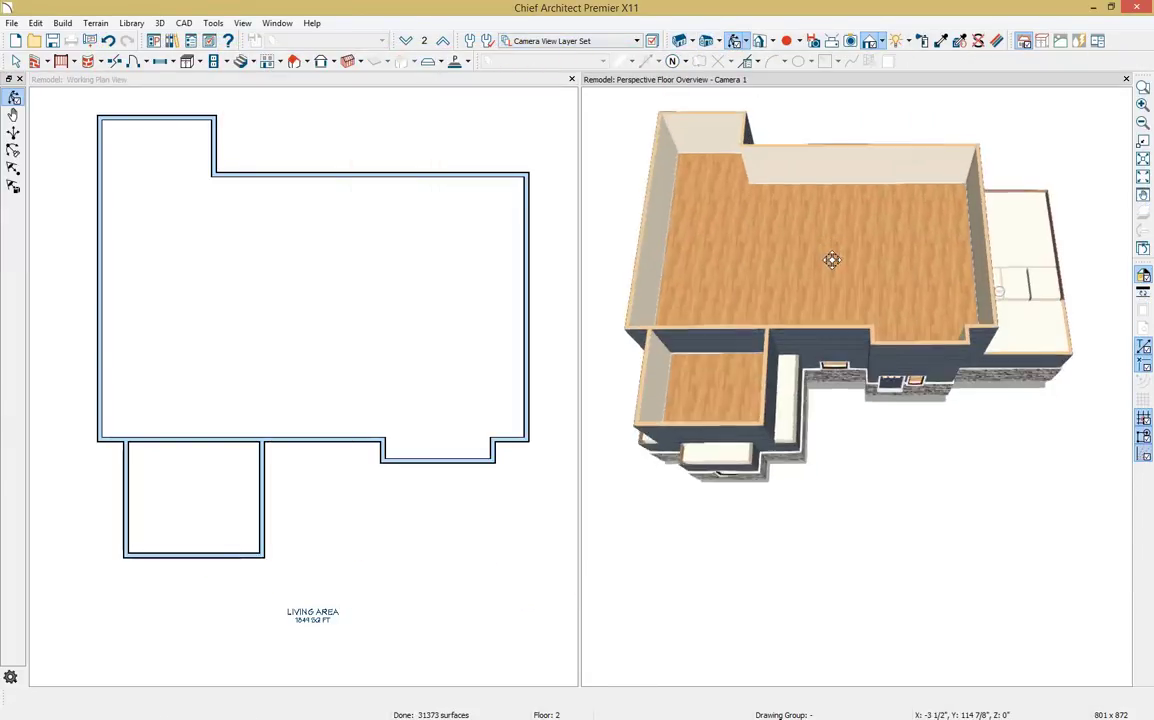
{"action": "left_click_drag", "start_coordinate": [941, 273], "coordinate": [973, 392]}
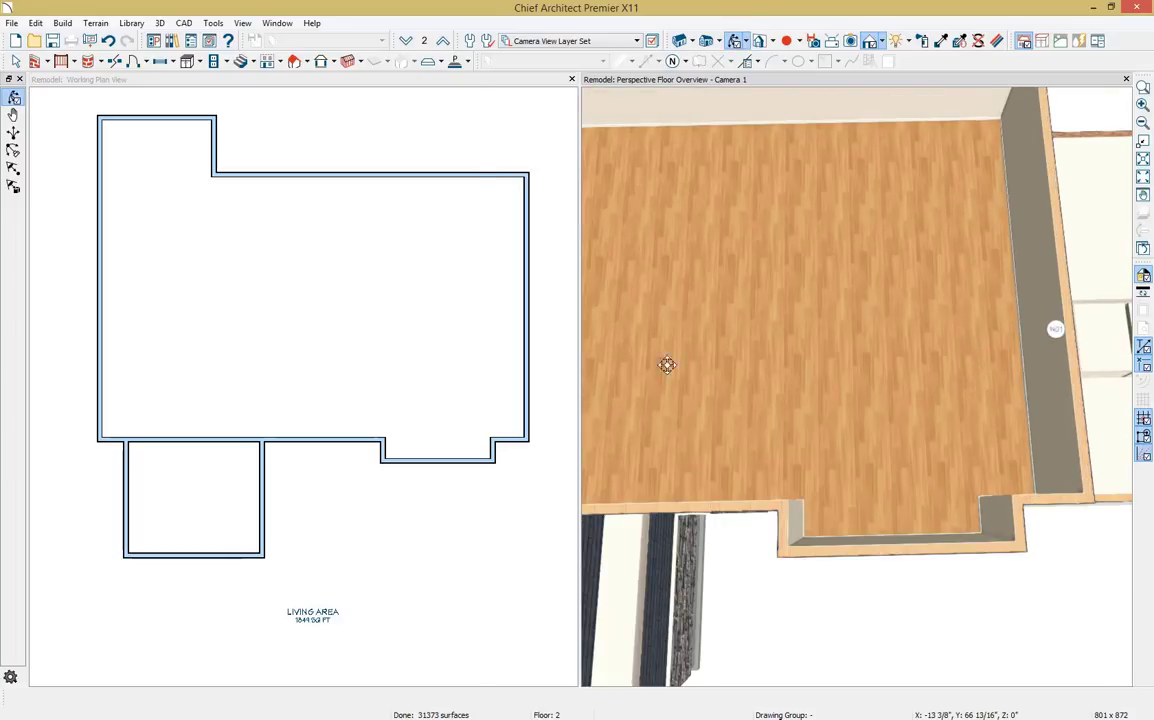
Step: On floor 1, place a note in the entry closet: "Existing closet to be convert to provide support for stairs and supplemental storage"
{"action": "left_click", "coordinate": [392, 296]}
{"action": "scroll", "coordinate": [507, 430], "scroll_direction": "up", "scroll_amount": 3}
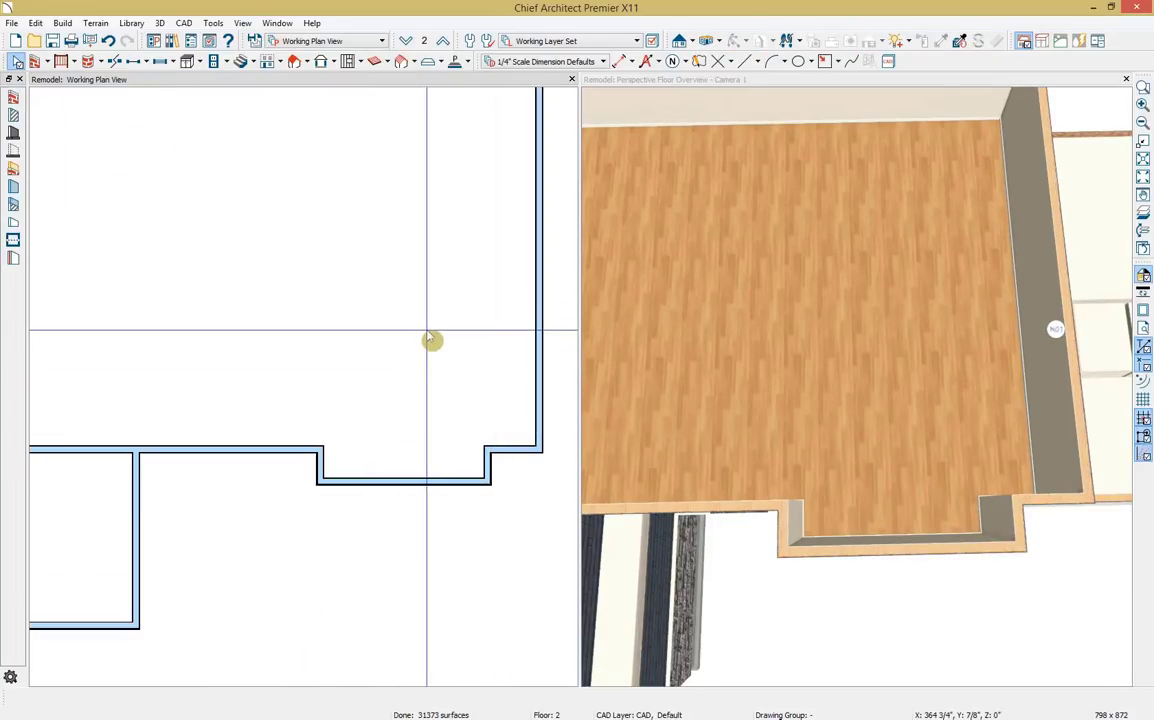
{"action": "left_click", "coordinate": [406, 41]}
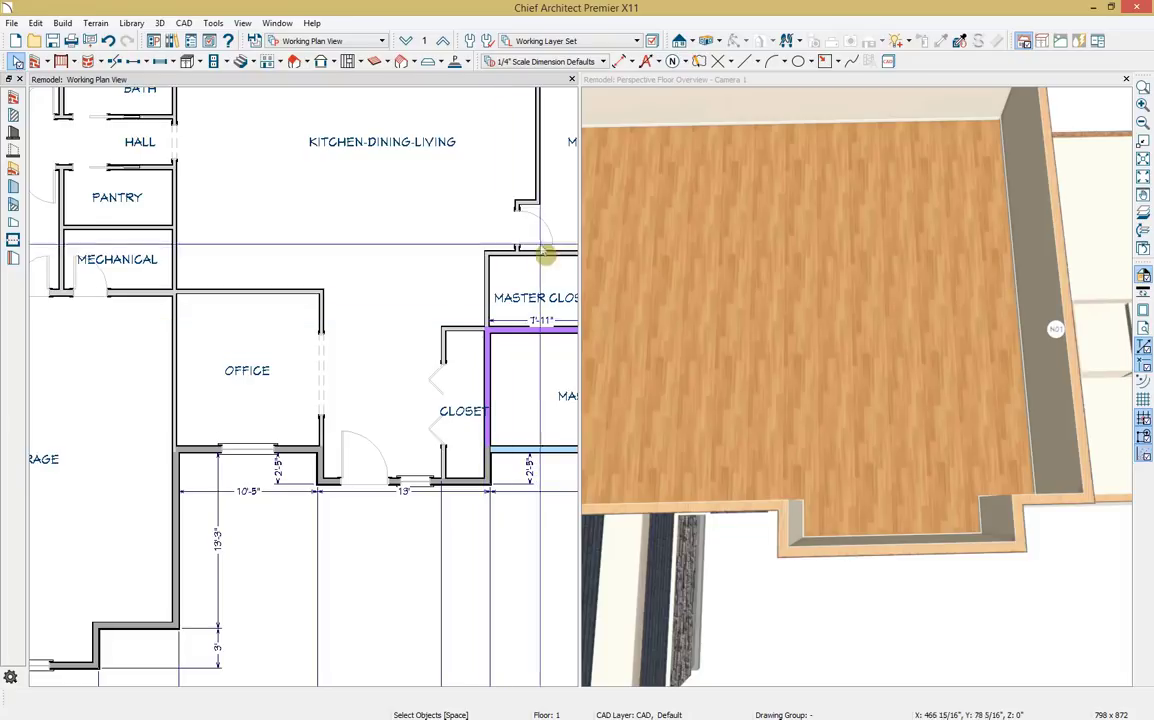
{"action": "left_click", "coordinate": [672, 62]}
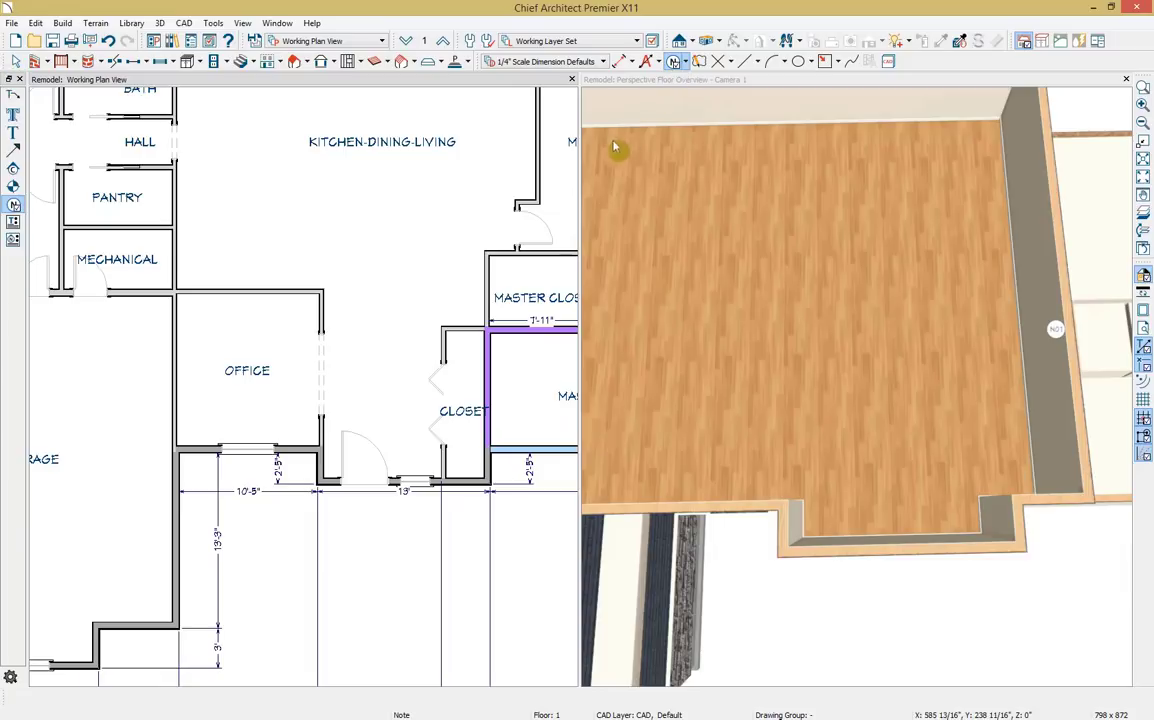
{"action": "scroll", "coordinate": [458, 336], "scroll_direction": "up", "scroll_amount": 2}
{"action": "left_click", "coordinate": [452, 338]}
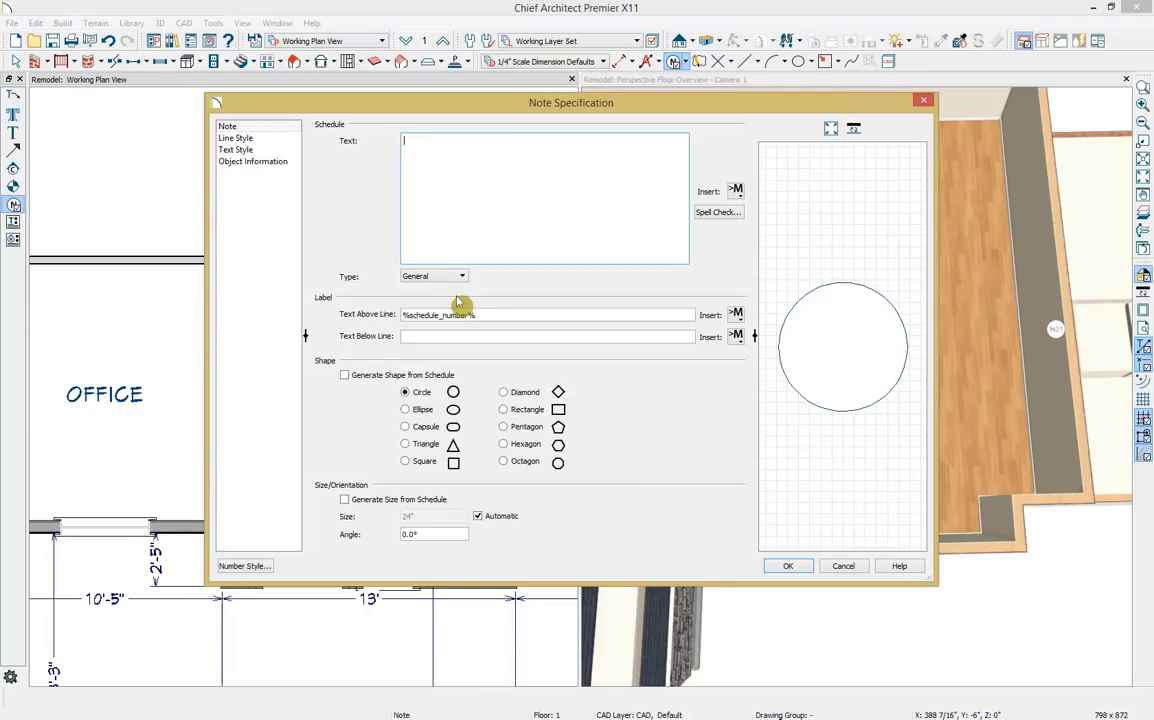
{"action": "type", "text": "Existing closet to be convert to provide support for stairs and supplemental storage"}
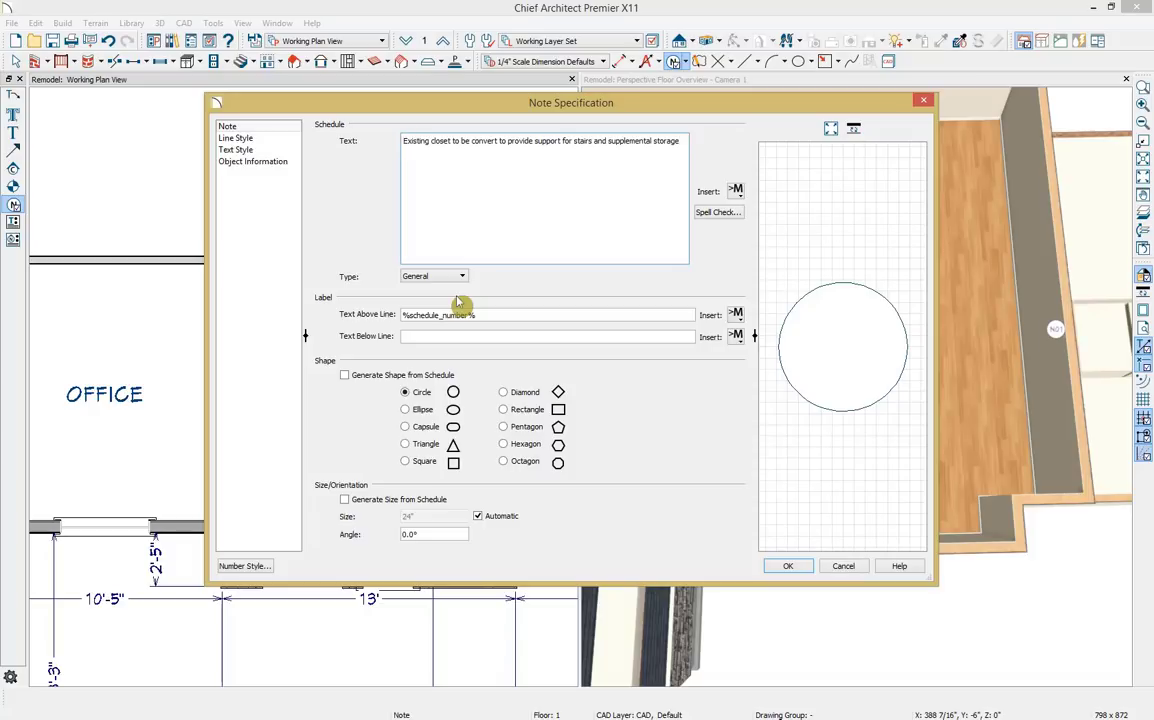
{"action": "left_click", "coordinate": [799, 571]}
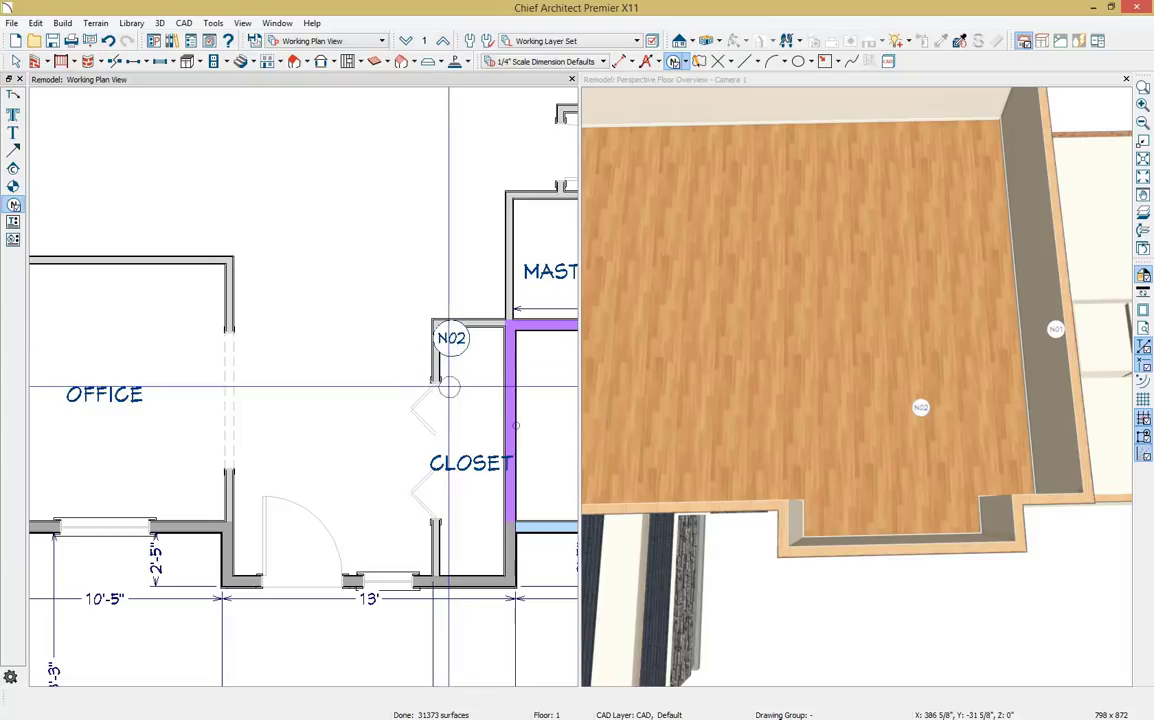
Step: Delete the entry closet's walls, doors and room label, keeping the note in place
{"action": "key", "text": "space"}
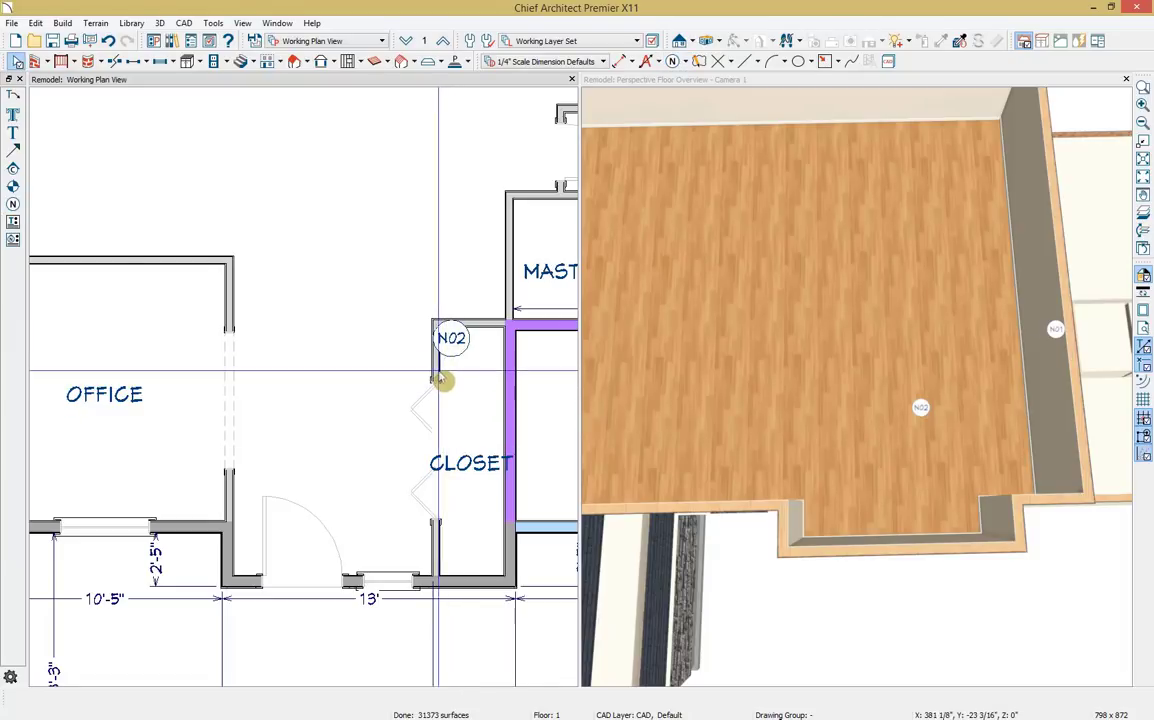
{"action": "left_click", "coordinate": [437, 372]}
{"action": "left_click_drag", "start_coordinate": [437, 372], "coordinate": [538, 368]}
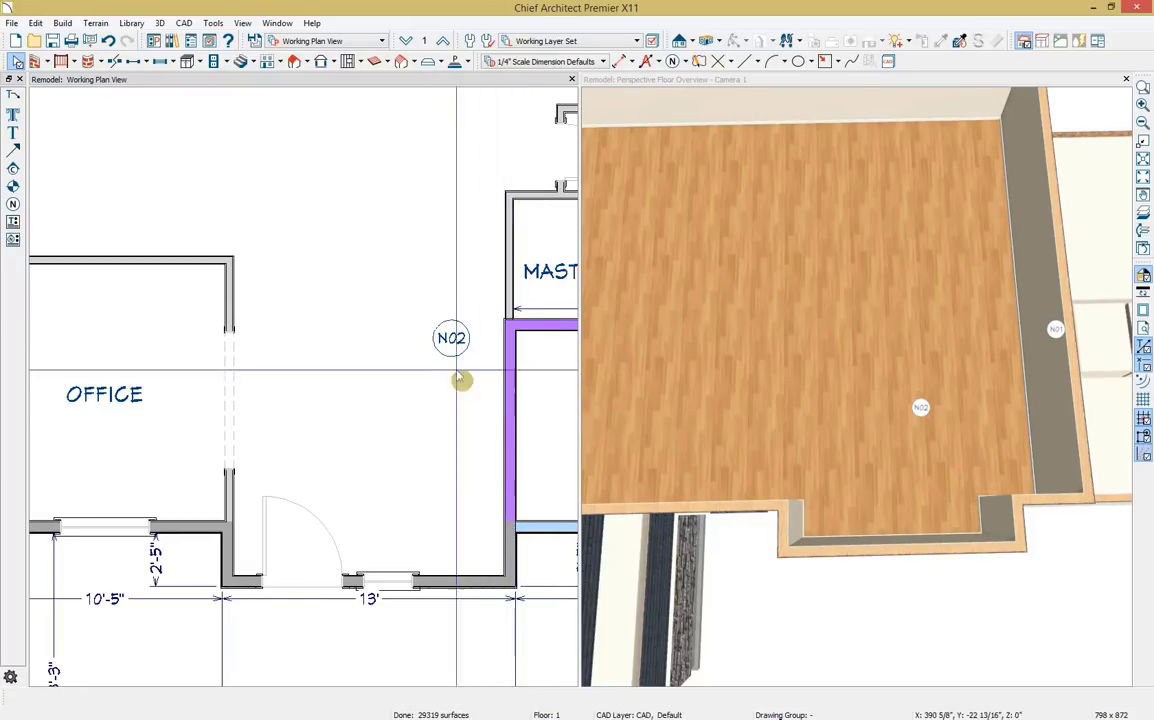
Step: Draw a straight staircase up from near the front wall through the former entry closet area, and compare it with Stairs.jpg
{"action": "left_click", "coordinate": [250, 62]}
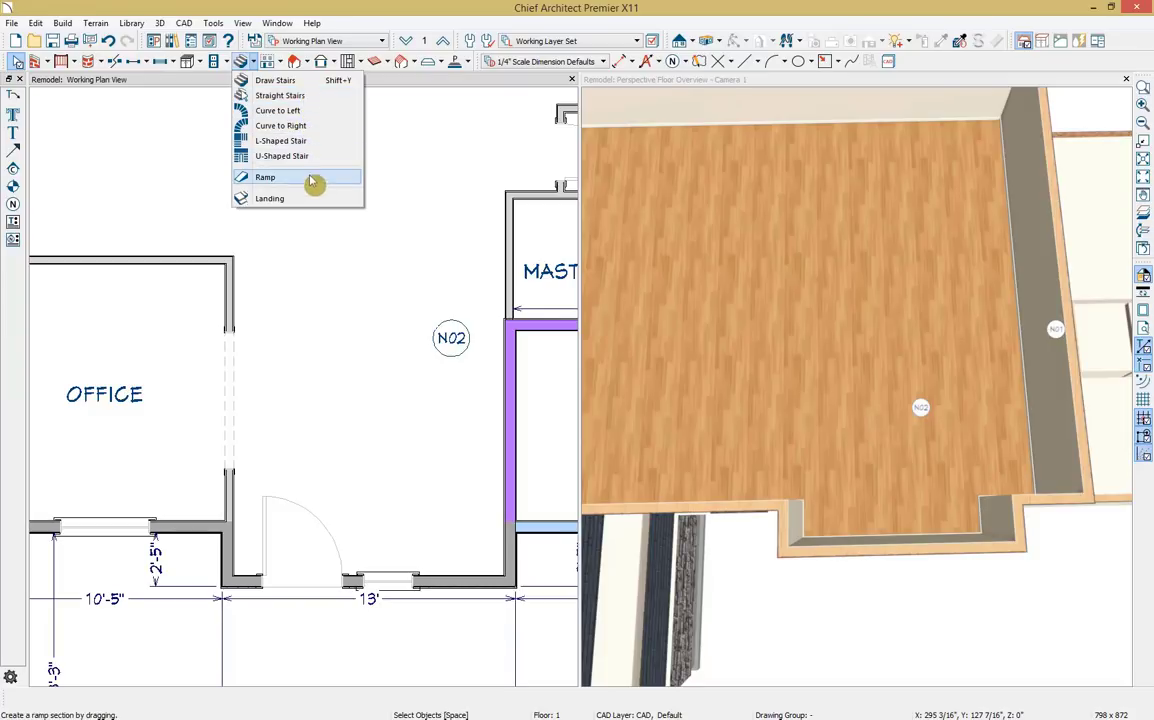
{"action": "left_click", "coordinate": [280, 81]}
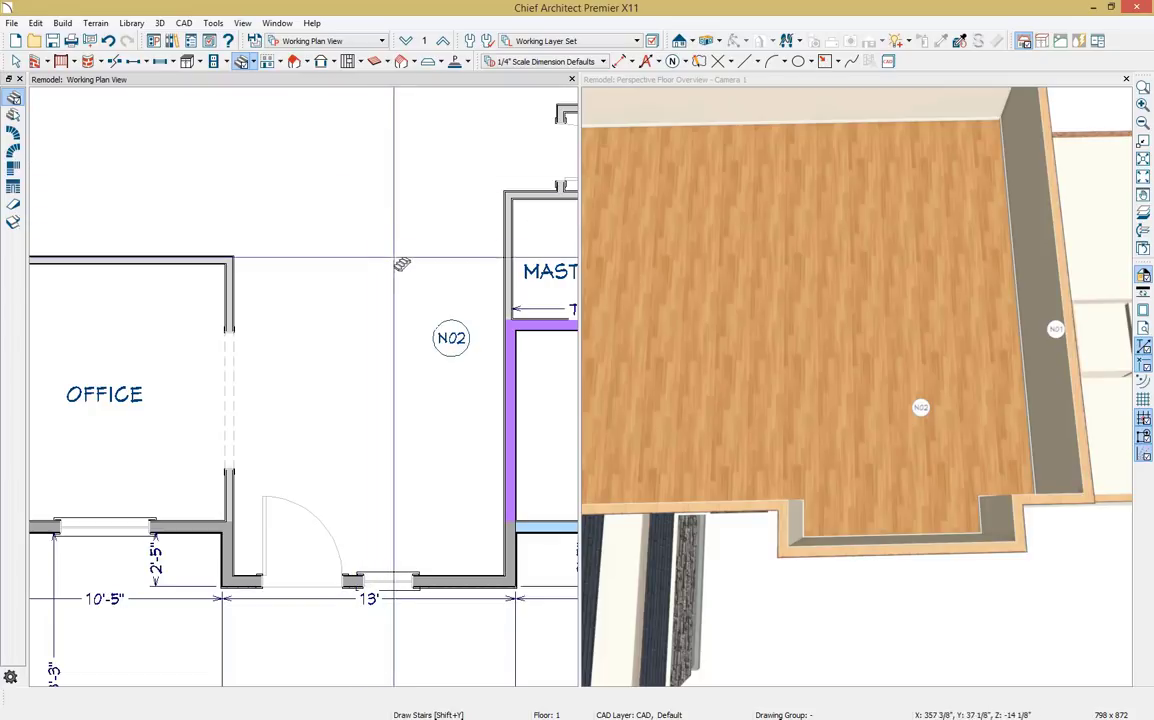
{"action": "left_click_drag", "start_coordinate": [464, 485], "coordinate": [470, 207]}
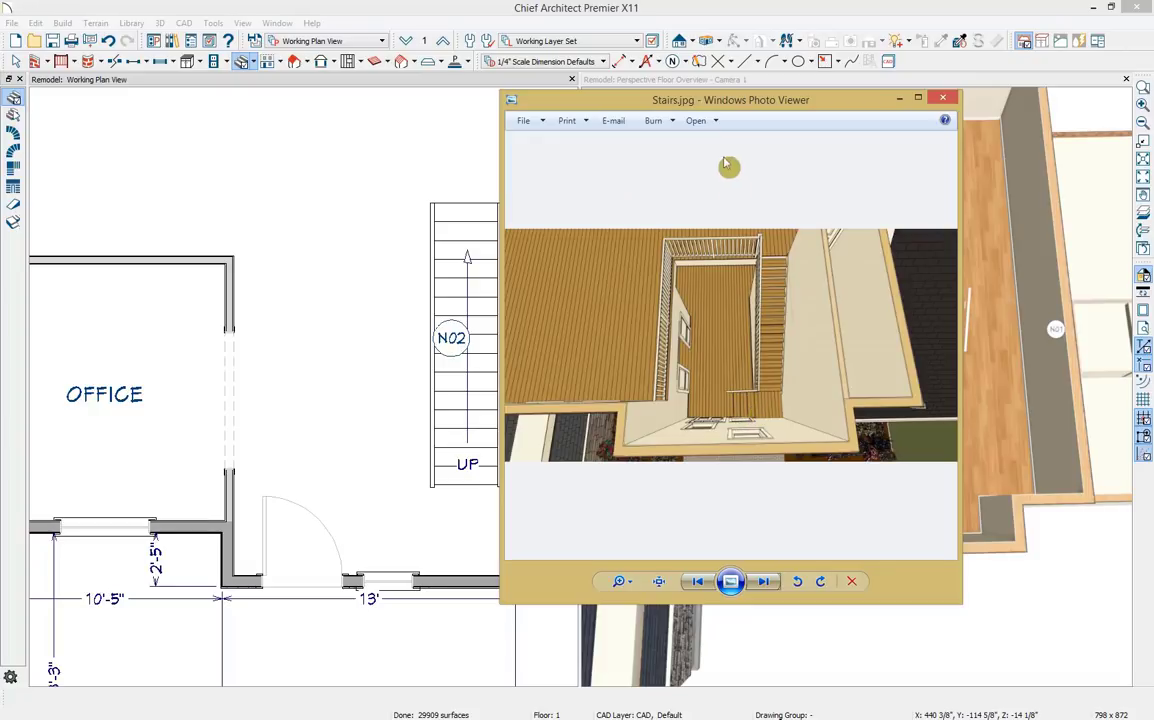
Step: Place a short flight of stairs beside the entry door inside the front wall, and move the long flight closer to that wall
{"action": "left_click", "coordinate": [638, 80]}
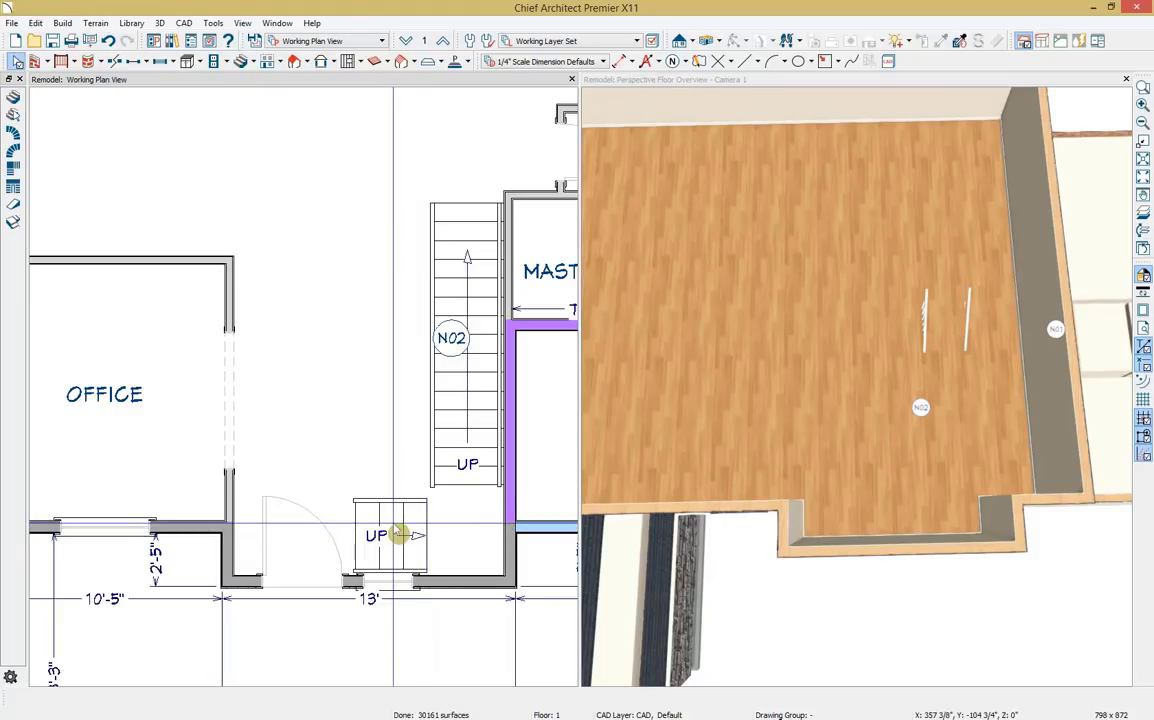
{"action": "left_click", "coordinate": [395, 535]}
{"action": "left_click_drag", "start_coordinate": [391, 535], "coordinate": [392, 547]}
{"action": "left_click", "coordinate": [472, 365]}
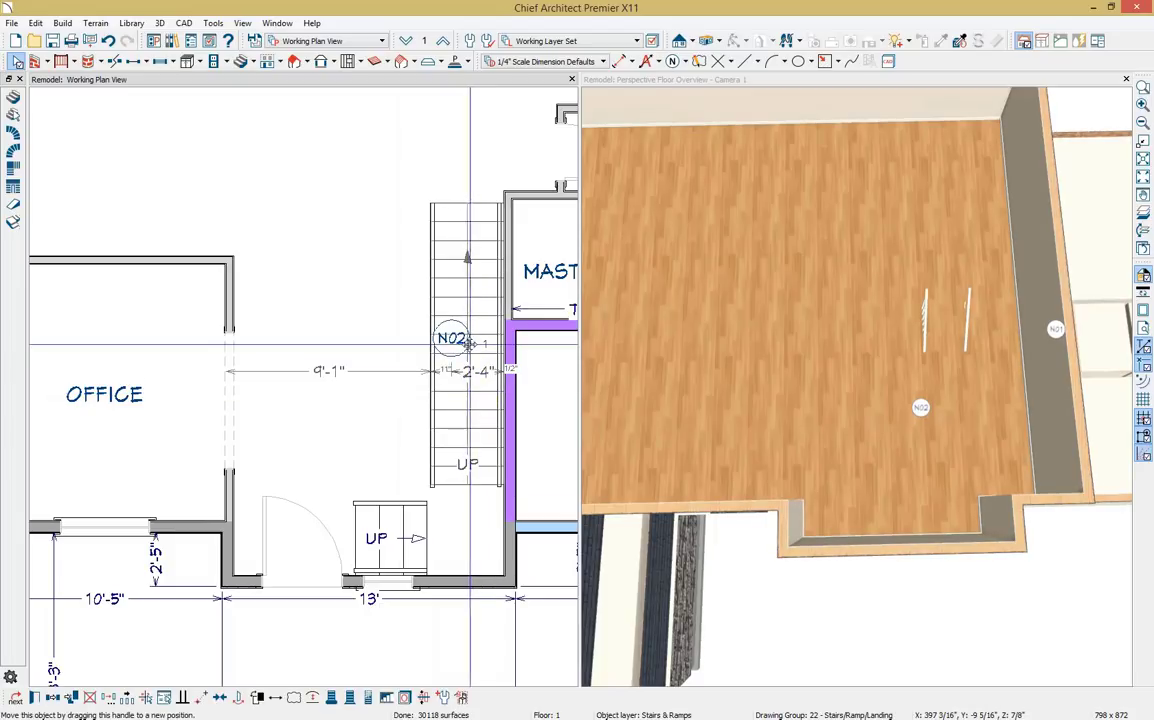
{"action": "mouse_move", "coordinate": [469, 343]}
{"action": "left_mouse_down"}
{"action": "mouse_move", "coordinate": [488, 352]}
{"action": "mouse_move", "coordinate": [469, 360]}
{"action": "left_mouse_up"}
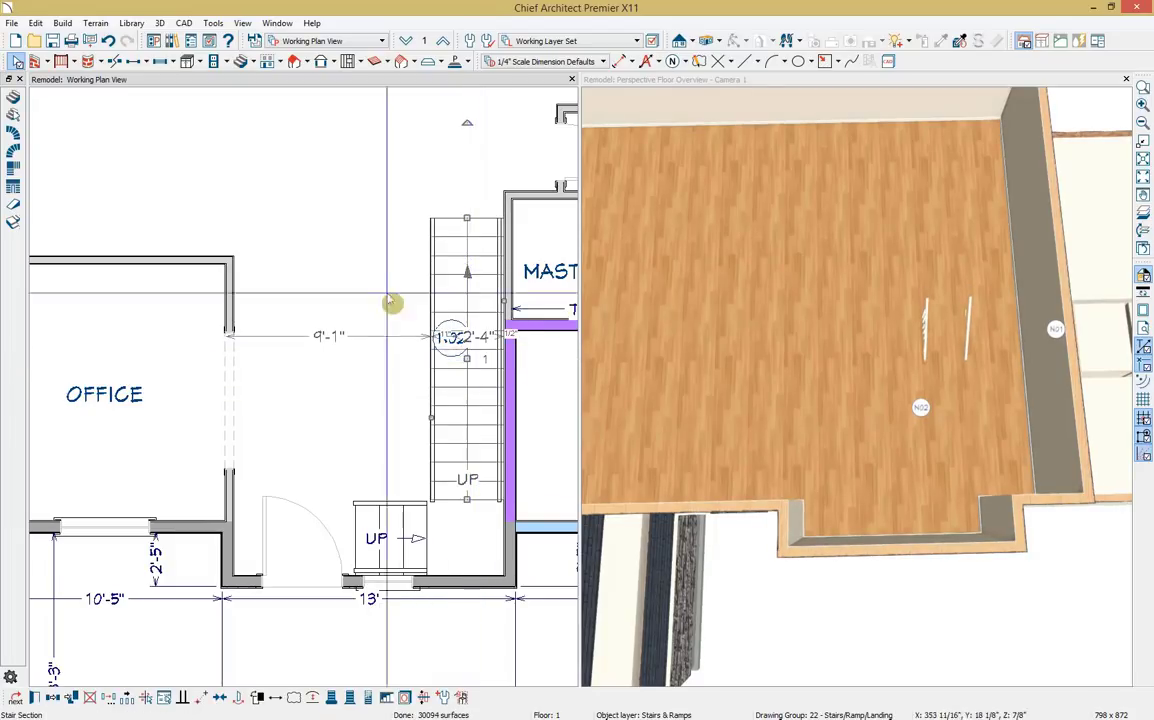
Step: Connect the two stair flights with a corner landing, and orbit the floor 1 camera overview to inspect the staircase
{"action": "left_click", "coordinate": [243, 62]}
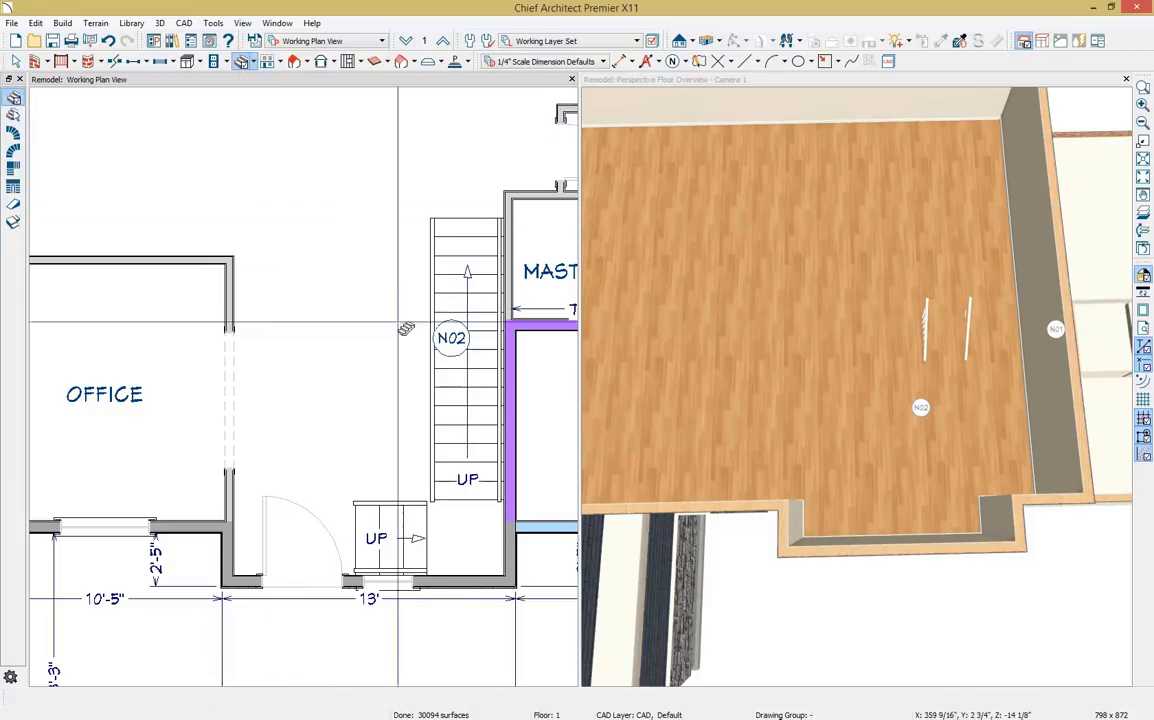
{"action": "left_click", "coordinate": [471, 531]}
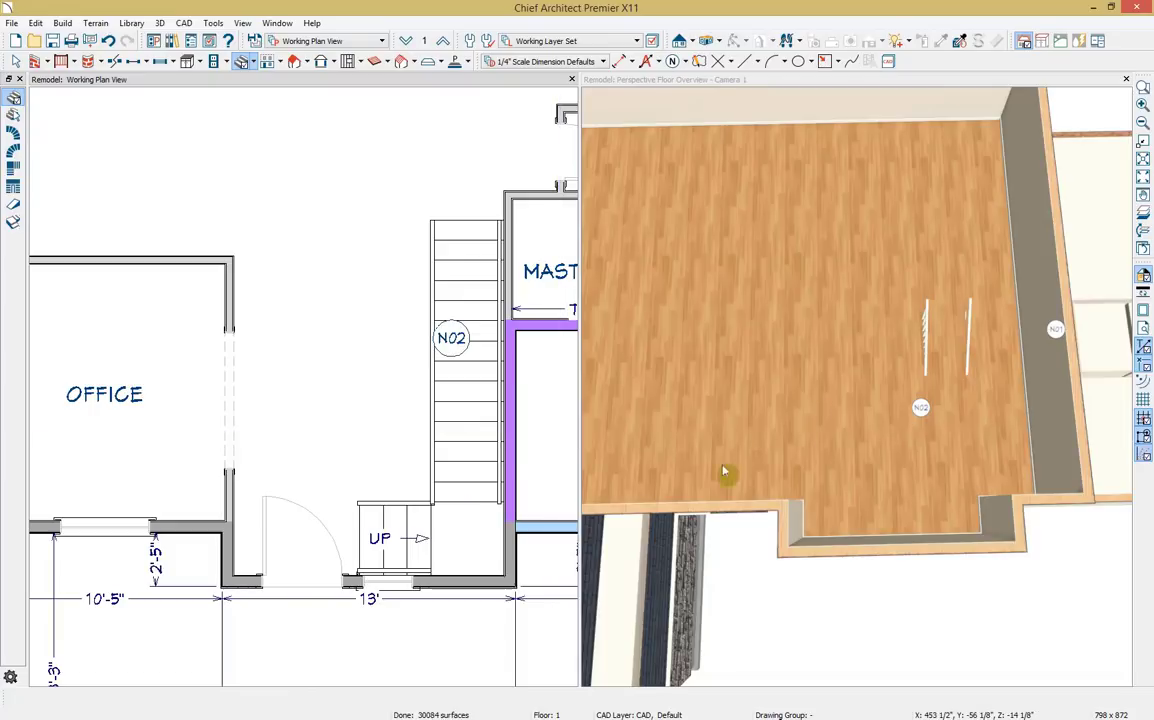
{"action": "left_click", "coordinate": [660, 84]}
{"action": "left_click", "coordinate": [405, 40]}
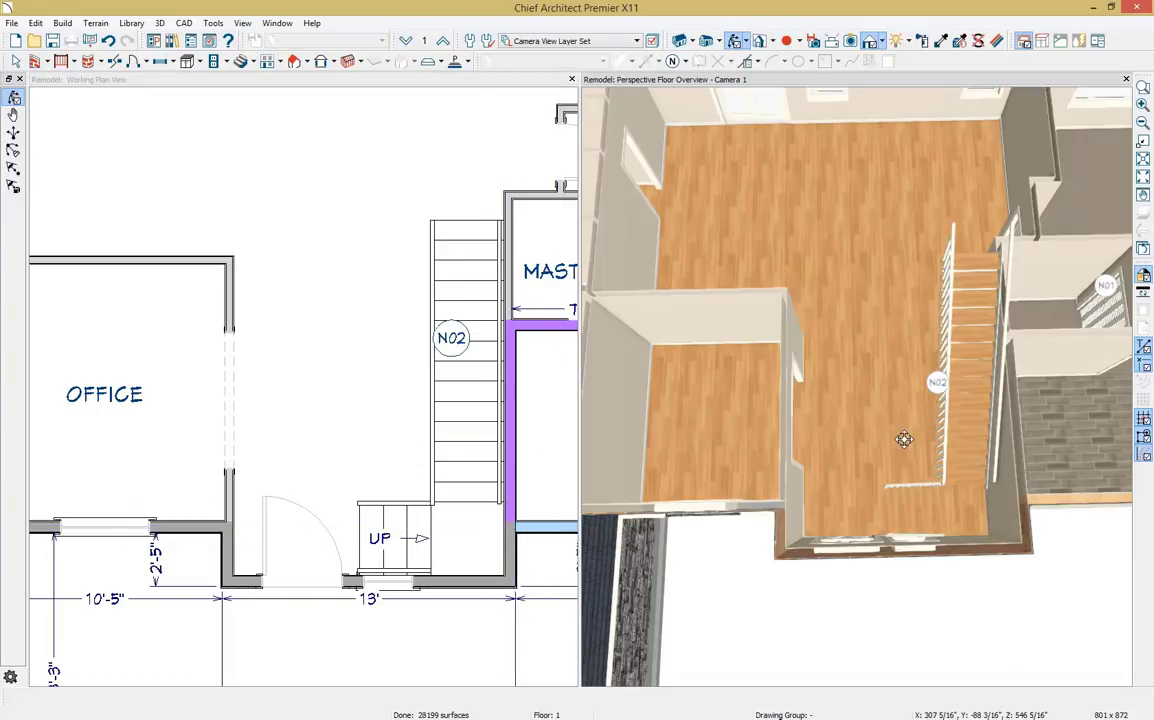
{"action": "mouse_move", "coordinate": [930, 458]}
{"action": "left_mouse_down"}
{"action": "mouse_move", "coordinate": [1083, 428]}
{"action": "mouse_move", "coordinate": [894, 291]}
{"action": "mouse_move", "coordinate": [1025, 301]}
{"action": "mouse_move", "coordinate": [966, 399]}
{"action": "mouse_move", "coordinate": [928, 375]}
{"action": "left_mouse_up"}
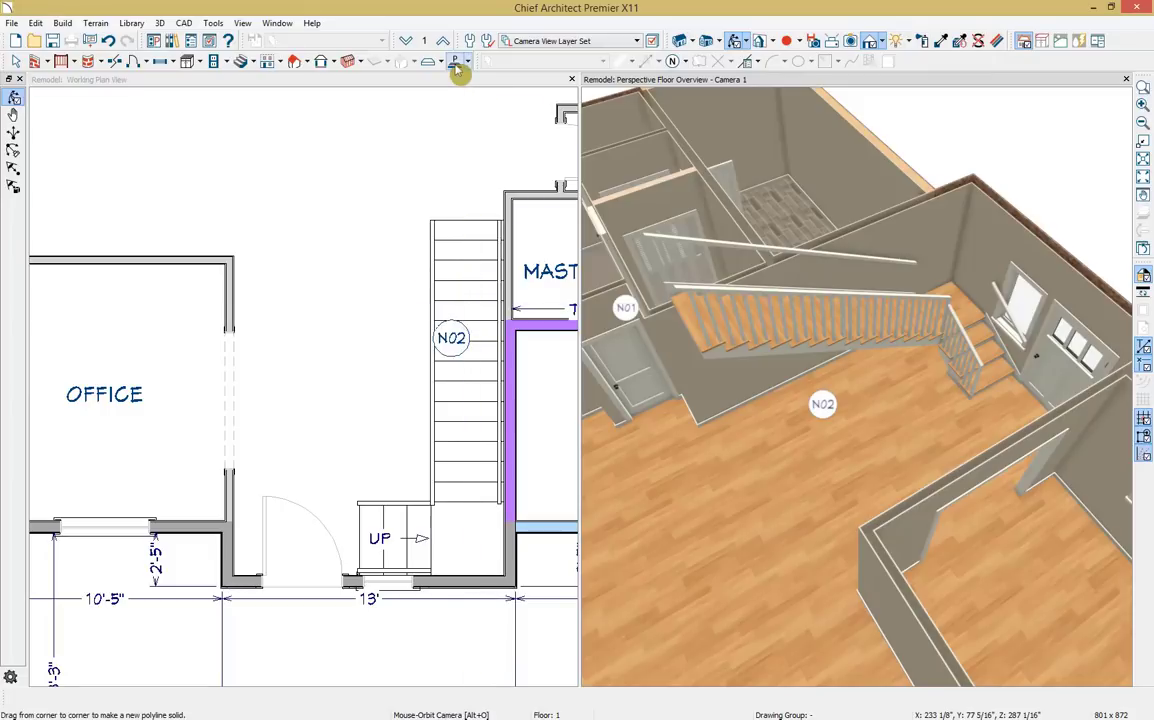
Step: Select both stair flights together and turn off their right-side railing at the wall
{"action": "key", "text": "space"}
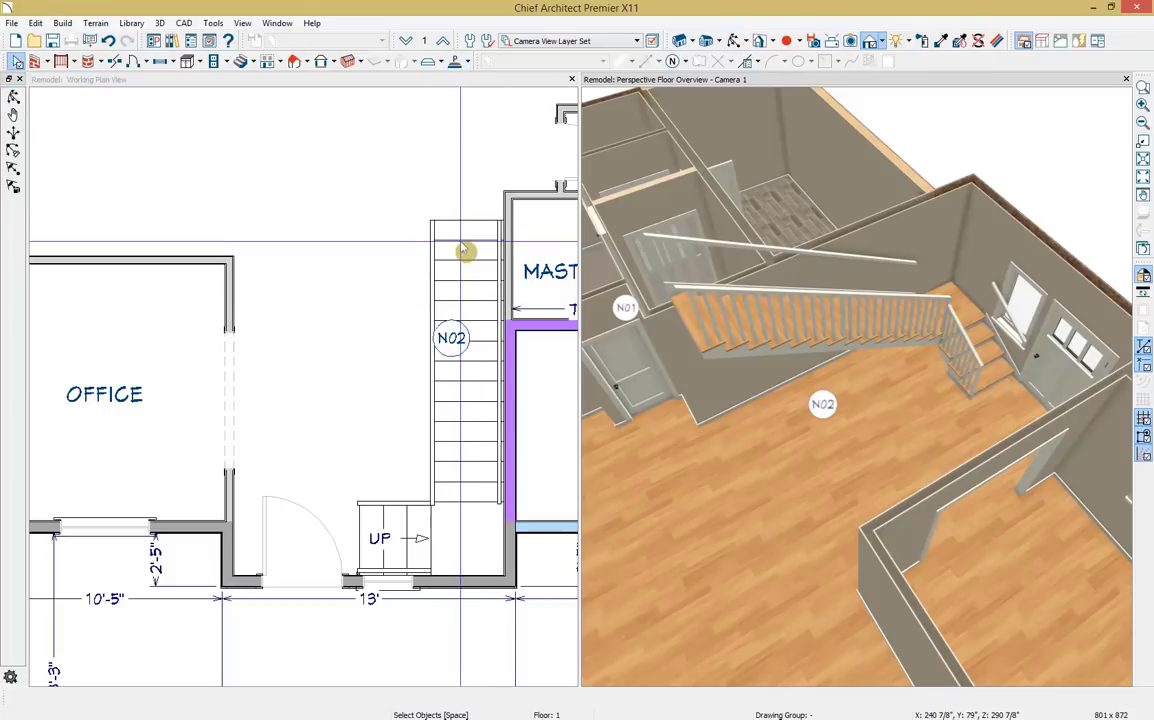
{"action": "left_click", "coordinate": [466, 249]}
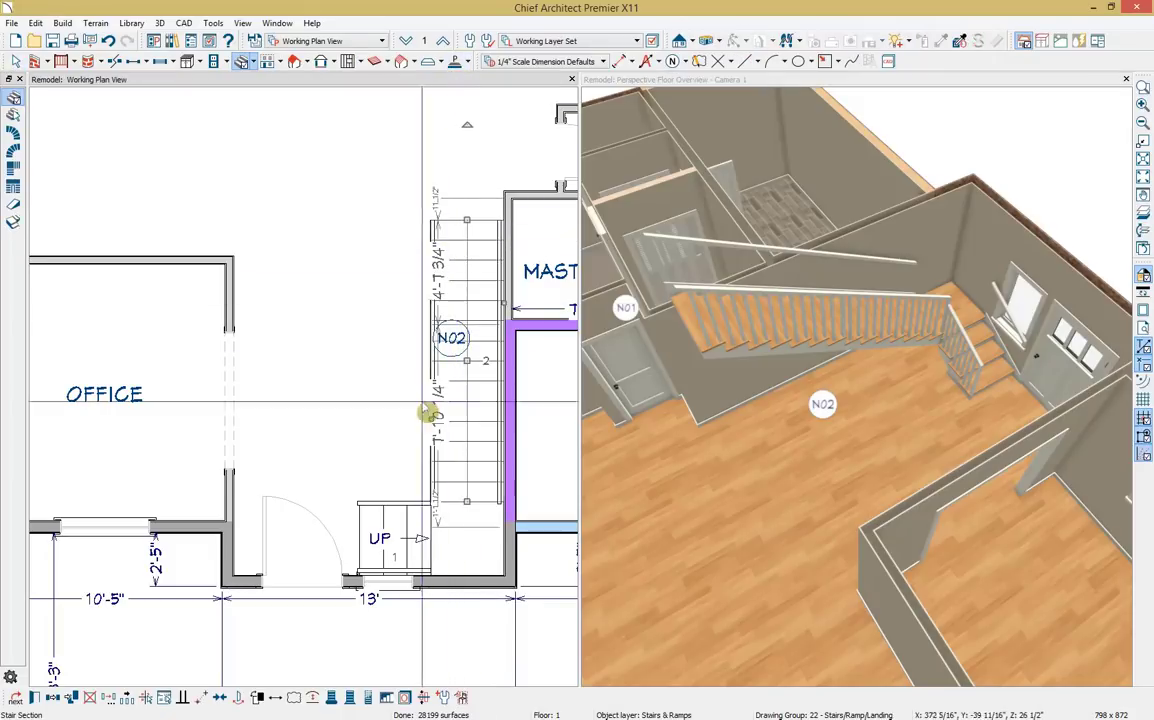
{"action": "left_click", "coordinate": [384, 535], "text": "shift"}
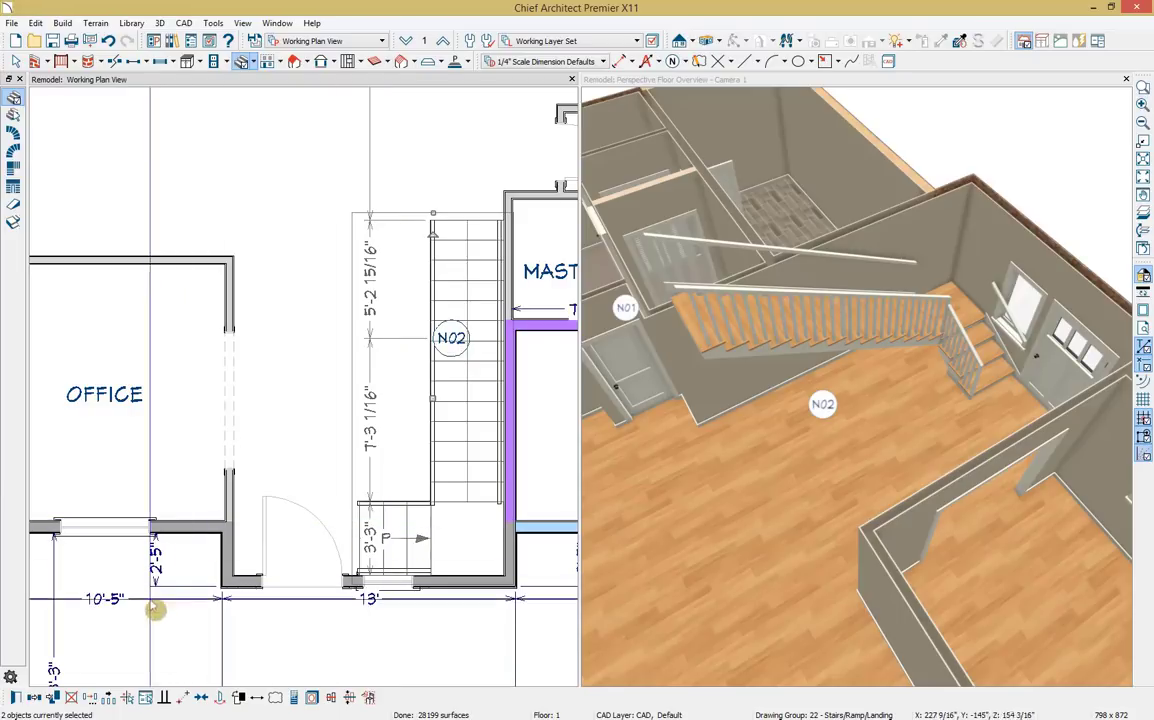
{"action": "left_click", "coordinate": [15, 698]}
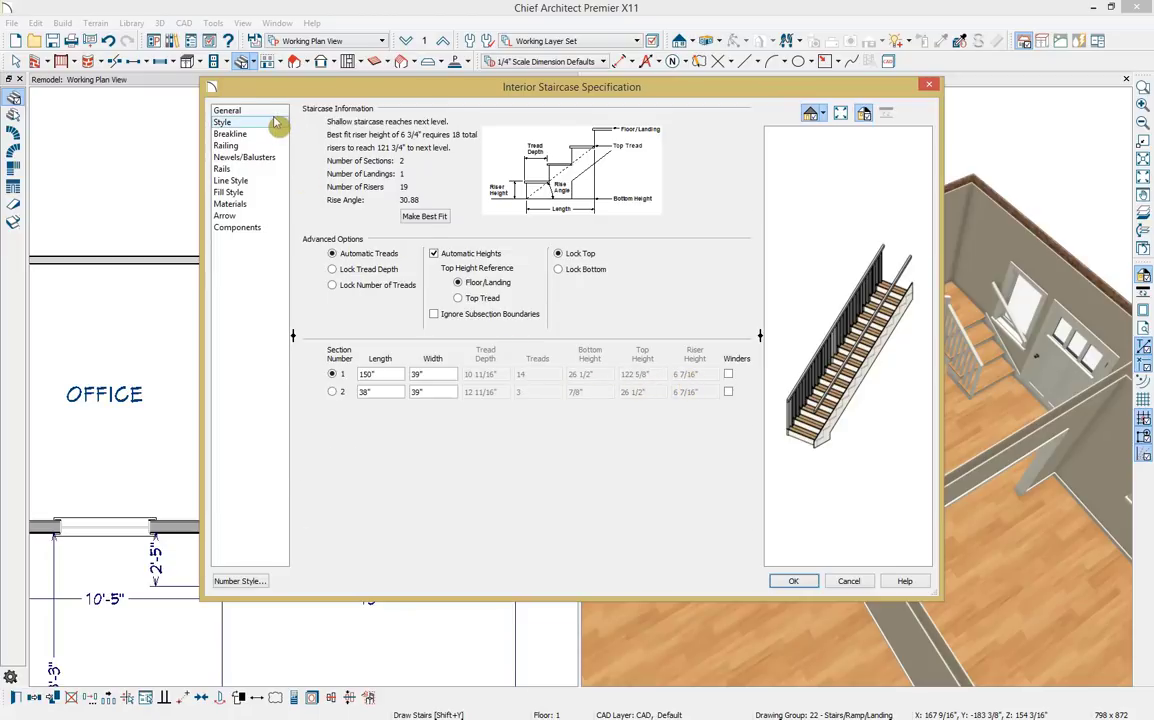
{"action": "left_click", "coordinate": [246, 121]}
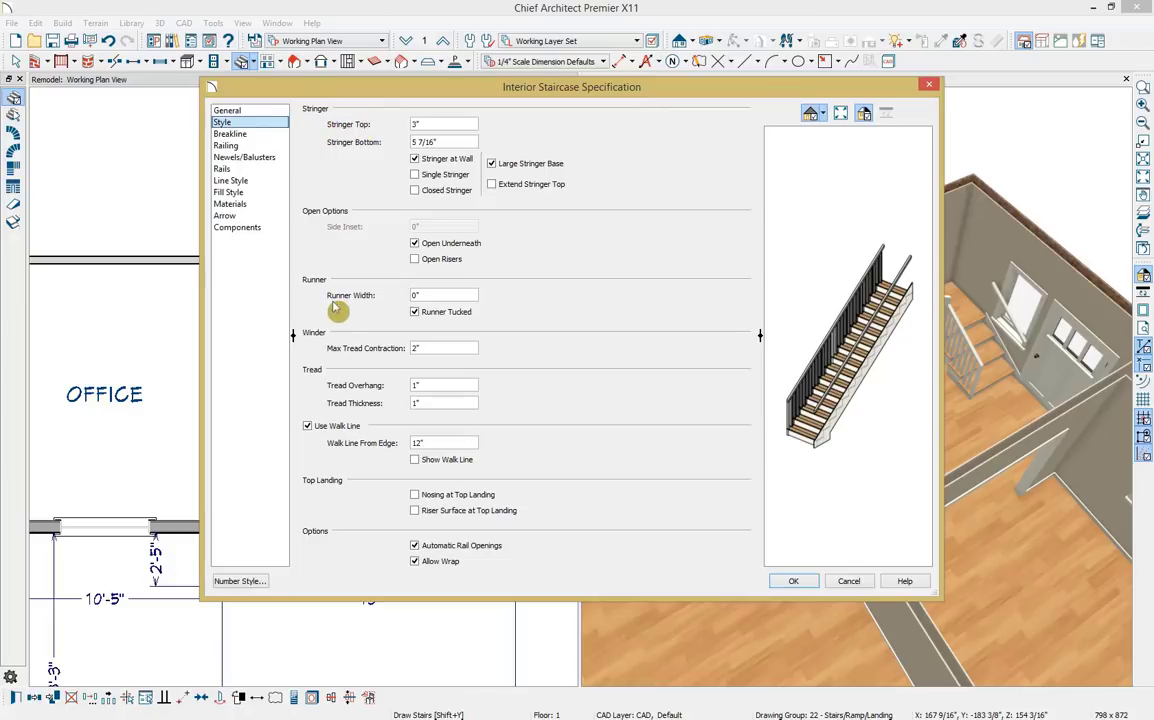
{"action": "left_click", "coordinate": [258, 137]}
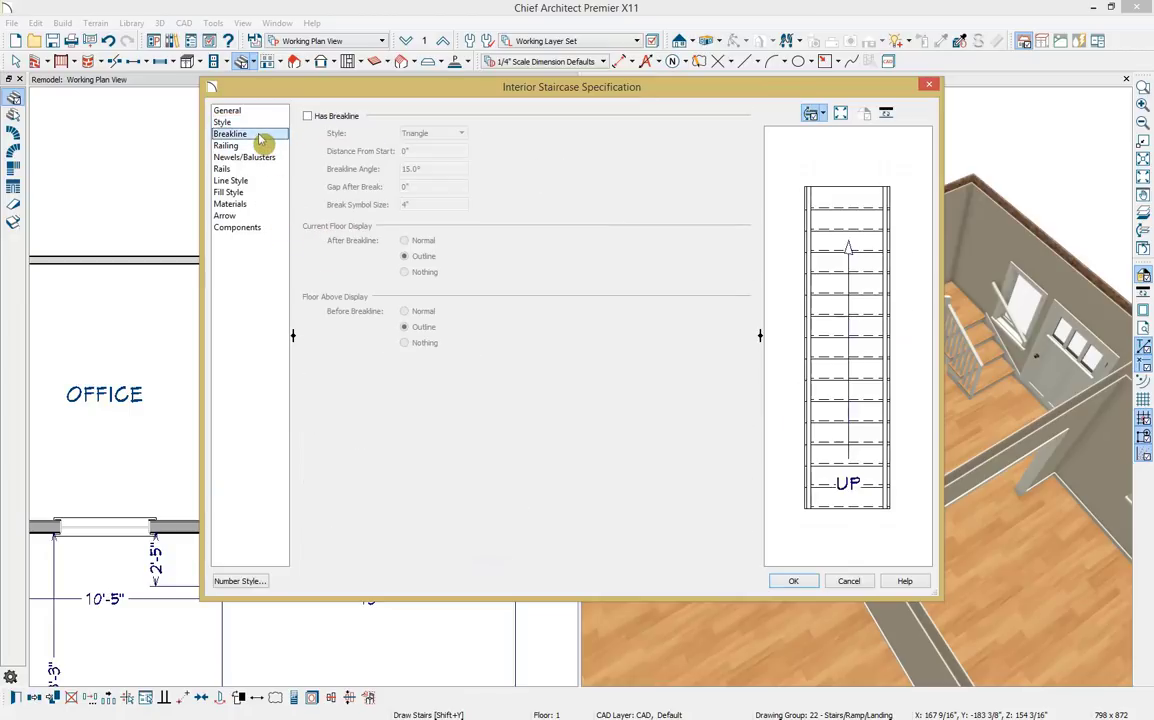
{"action": "left_click", "coordinate": [262, 146]}
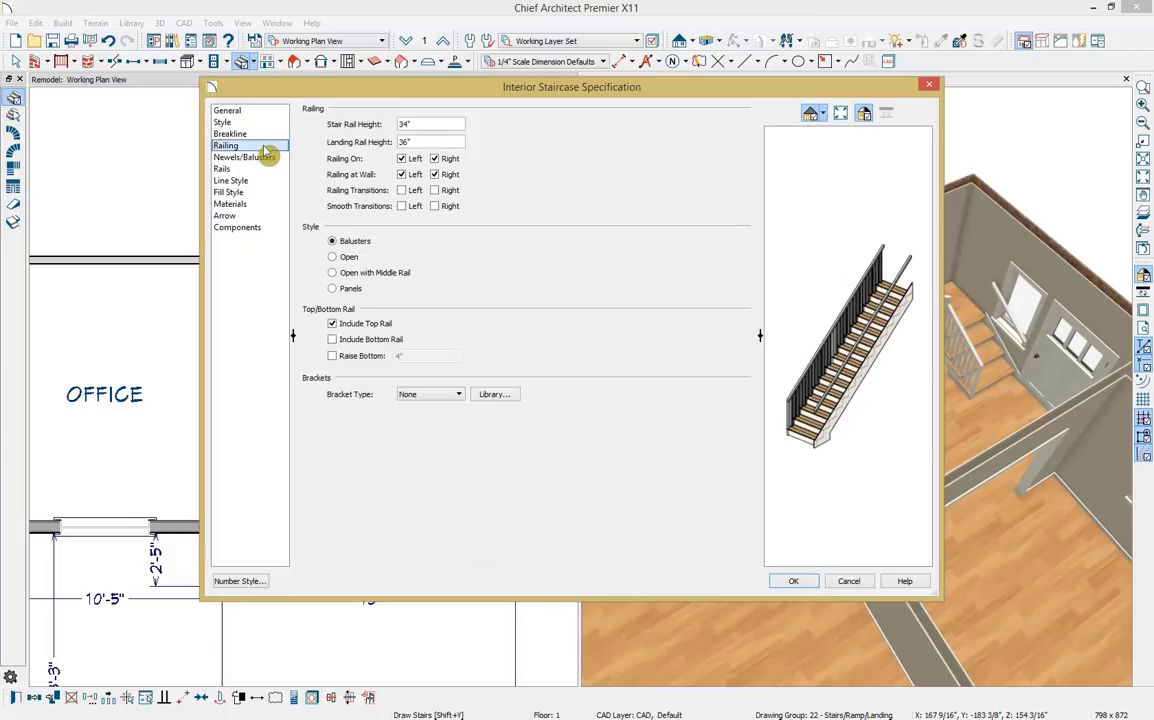
{"action": "left_click_drag", "start_coordinate": [777, 305], "coordinate": [964, 283]}
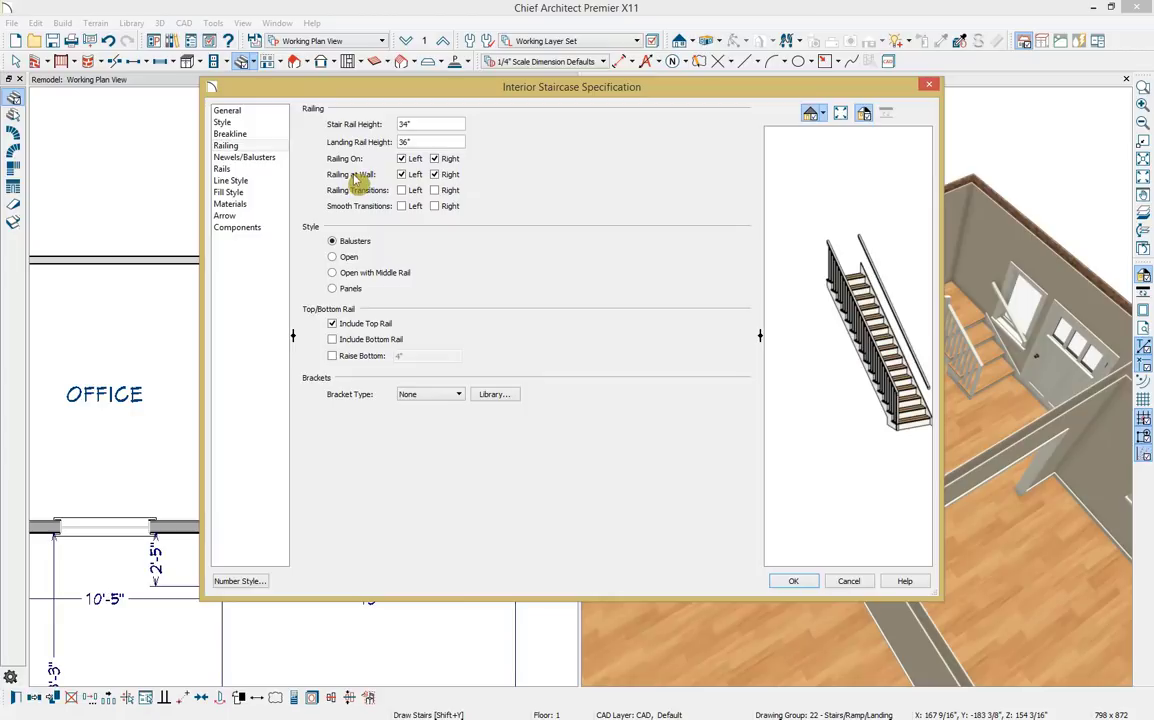
{"action": "left_click", "coordinate": [435, 175]}
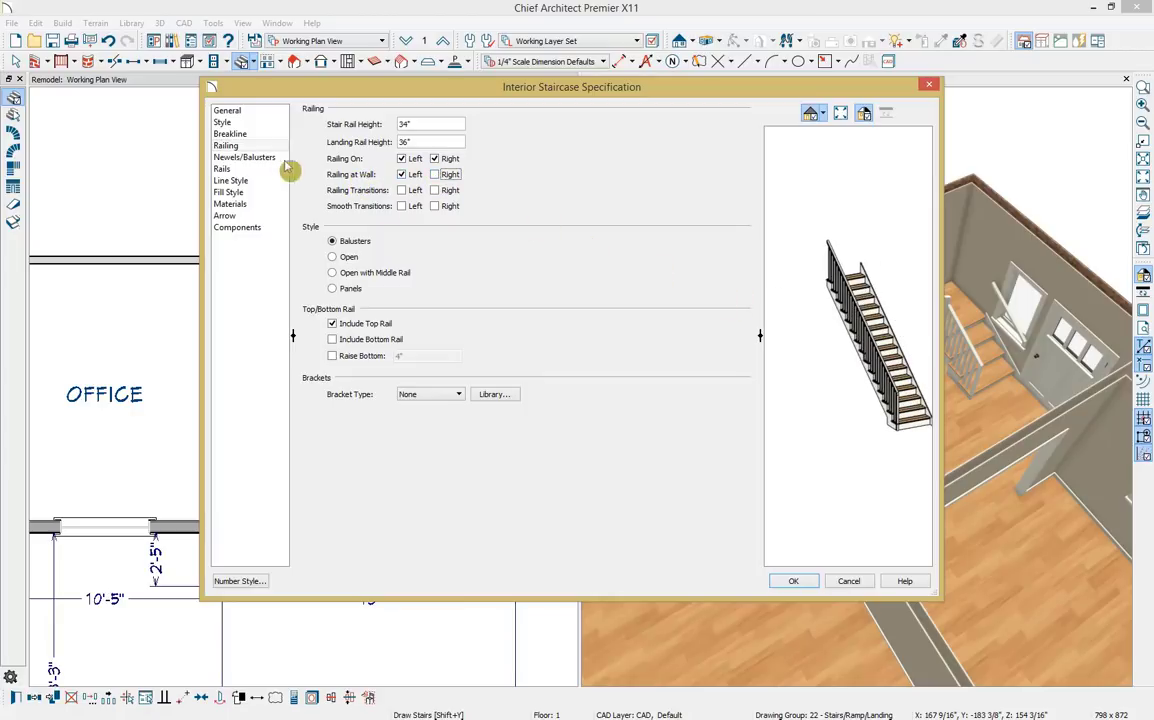
Step: Review the staircase's newel, baluster, rail, line, fill, material and arrow settings, and apply the specification to both flights
{"action": "left_click", "coordinate": [254, 158]}
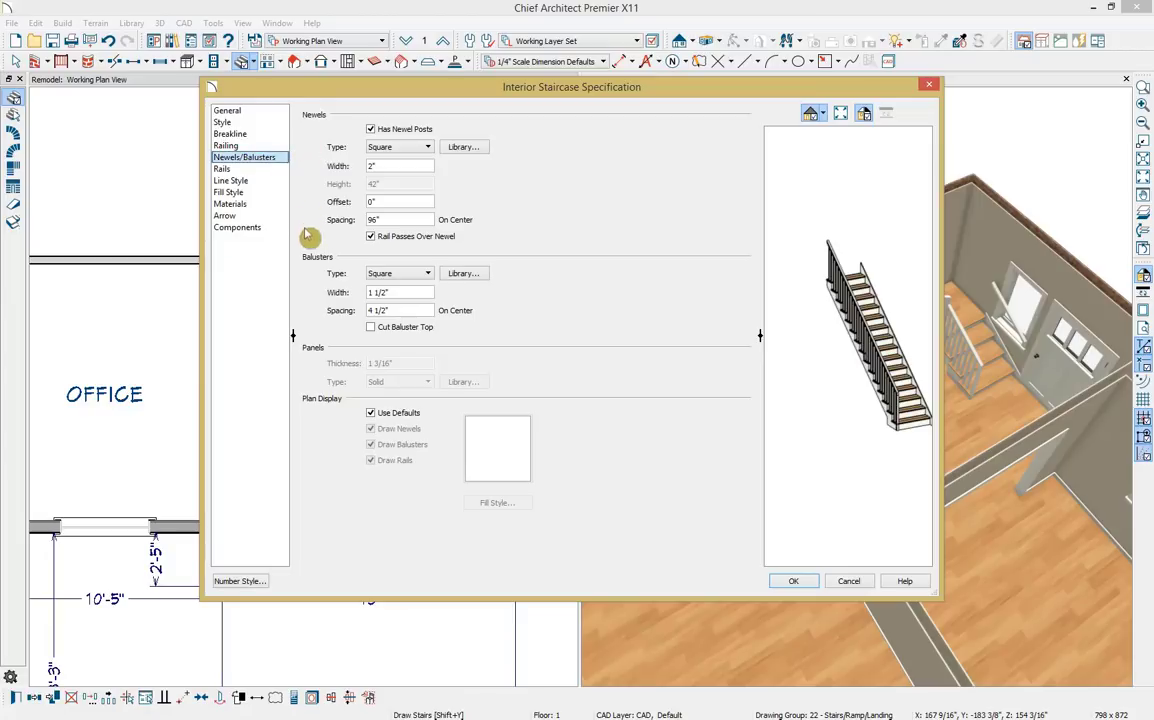
{"action": "left_click", "coordinate": [223, 168]}
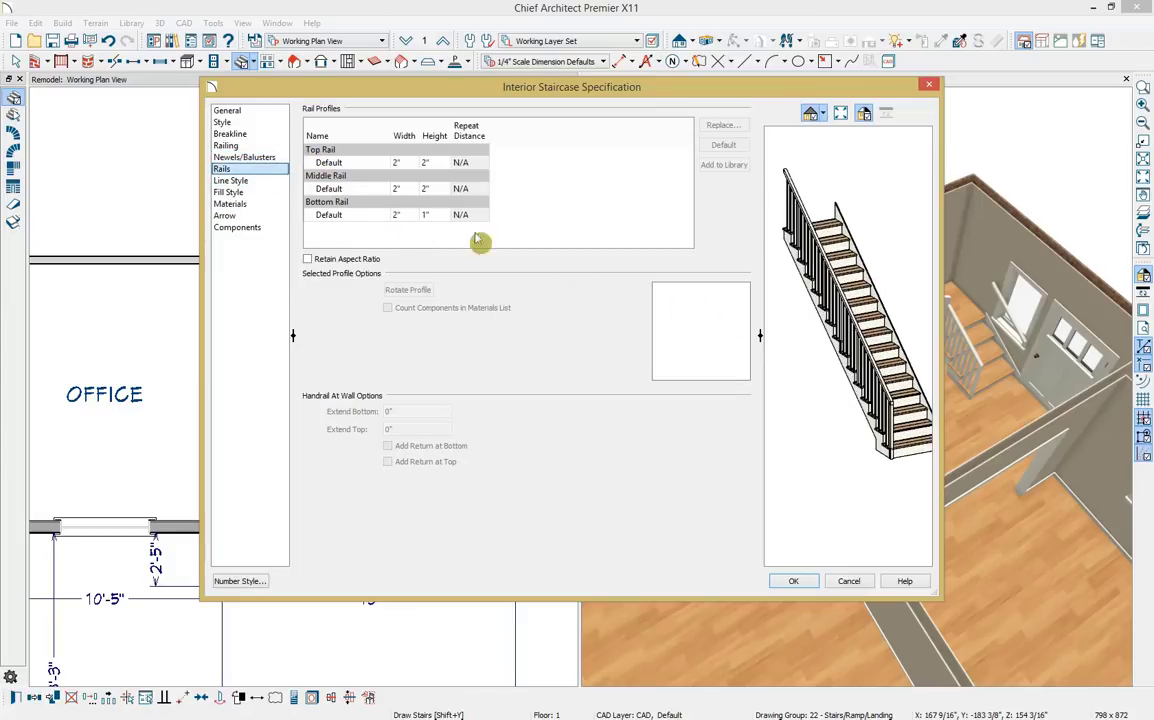
{"action": "left_click", "coordinate": [250, 182]}
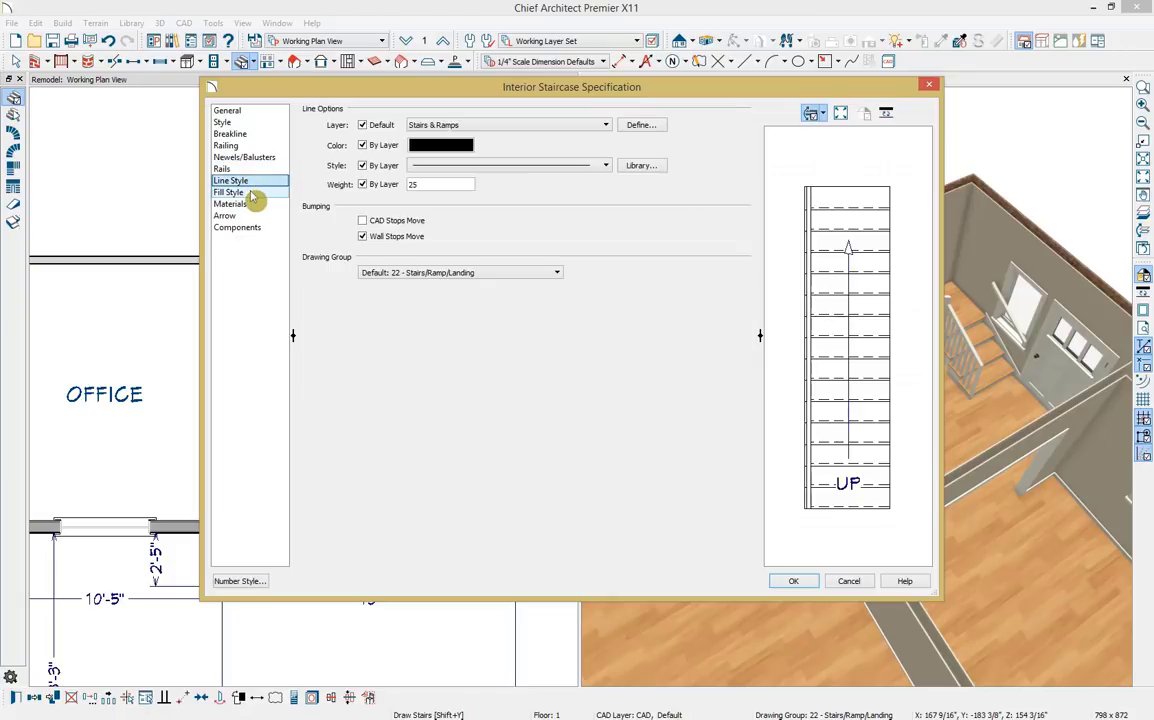
{"action": "left_click", "coordinate": [250, 193]}
{"action": "left_click", "coordinate": [240, 204]}
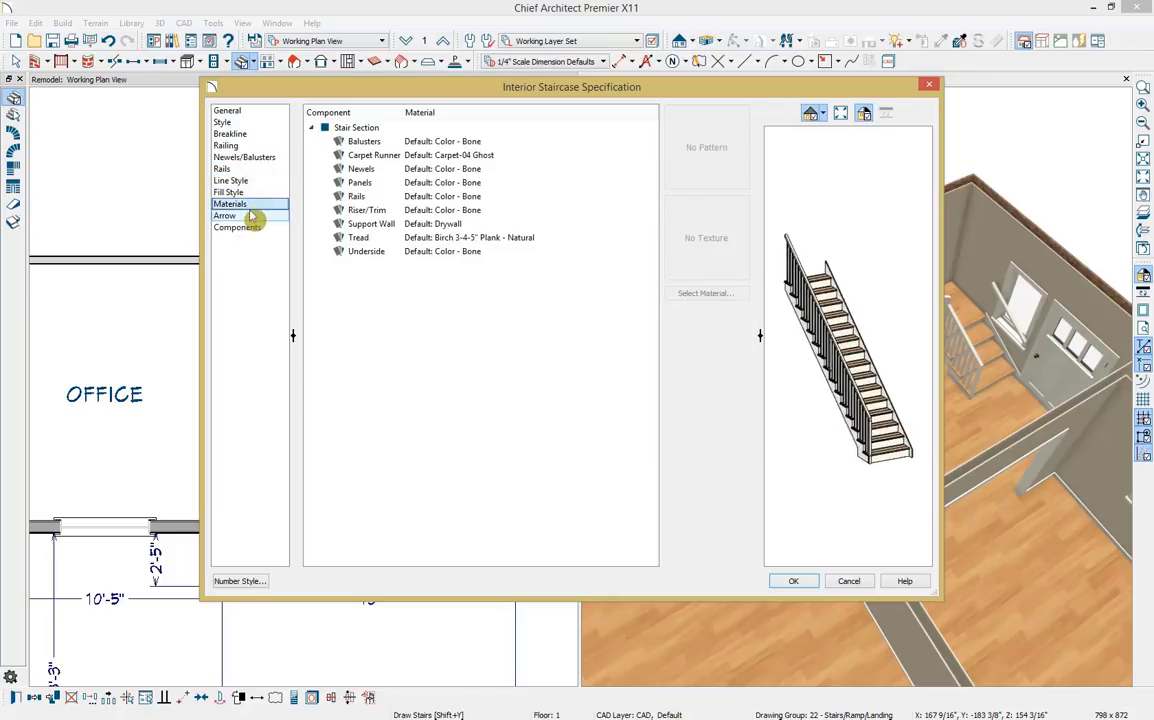
{"action": "left_click", "coordinate": [238, 215]}
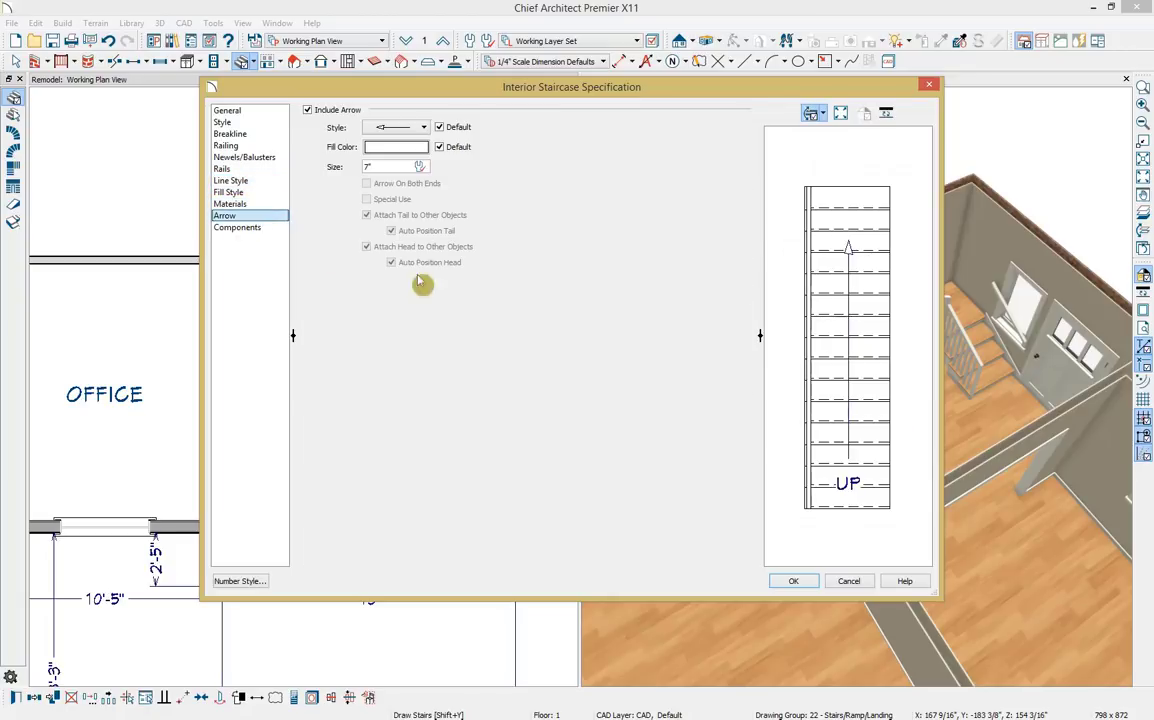
{"action": "left_click", "coordinate": [794, 582]}
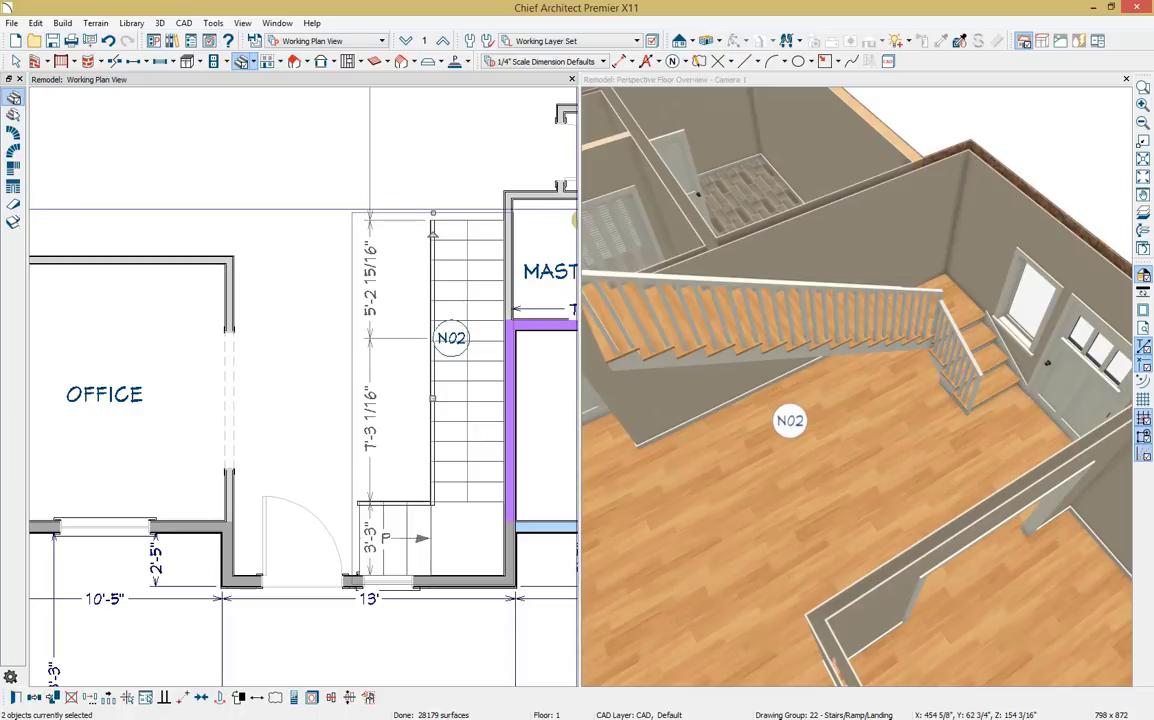
{"action": "key", "text": "Escape"}
{"action": "key", "text": "space"}
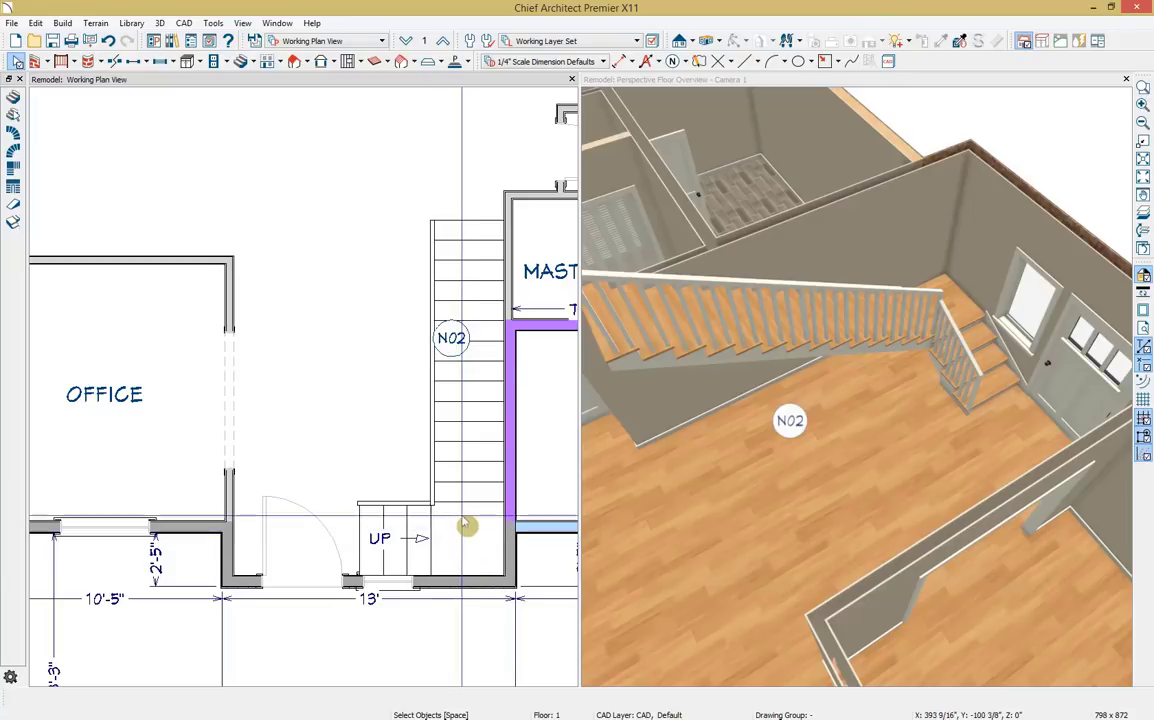
Step: Select both stair flights and the landing together and set their solid fill's transparency to 70%
{"action": "left_click", "coordinate": [481, 459]}
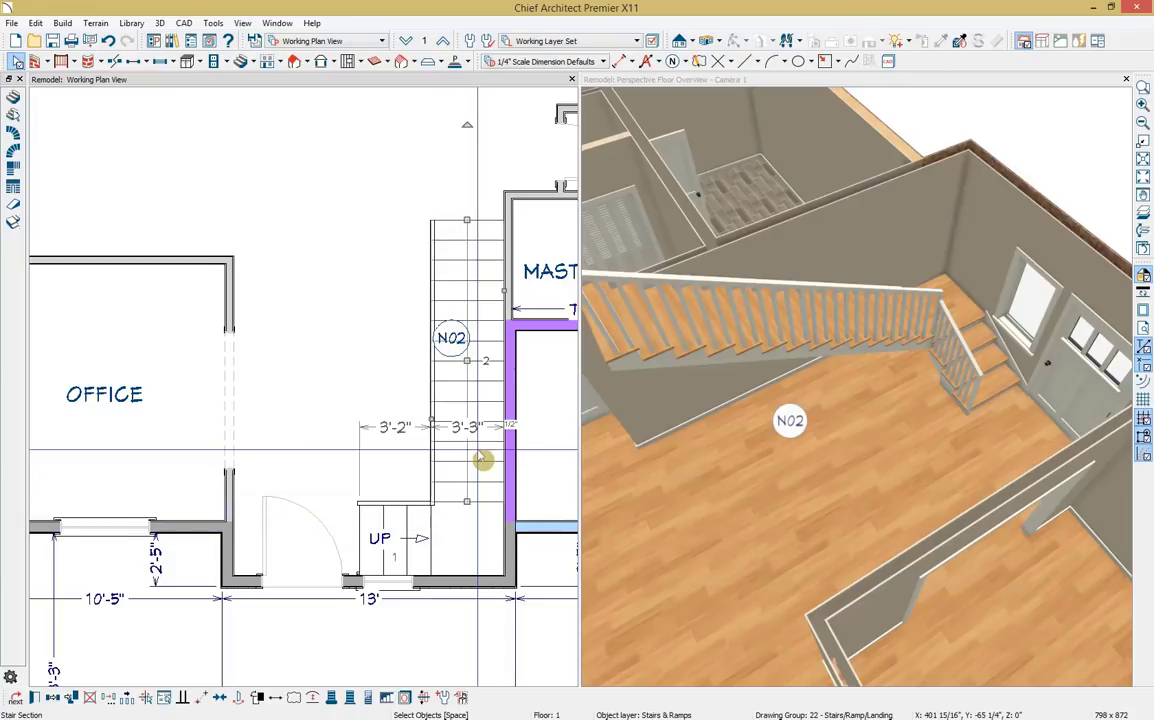
{"action": "left_click", "coordinate": [476, 530]}
{"action": "left_click", "coordinate": [476, 530]}
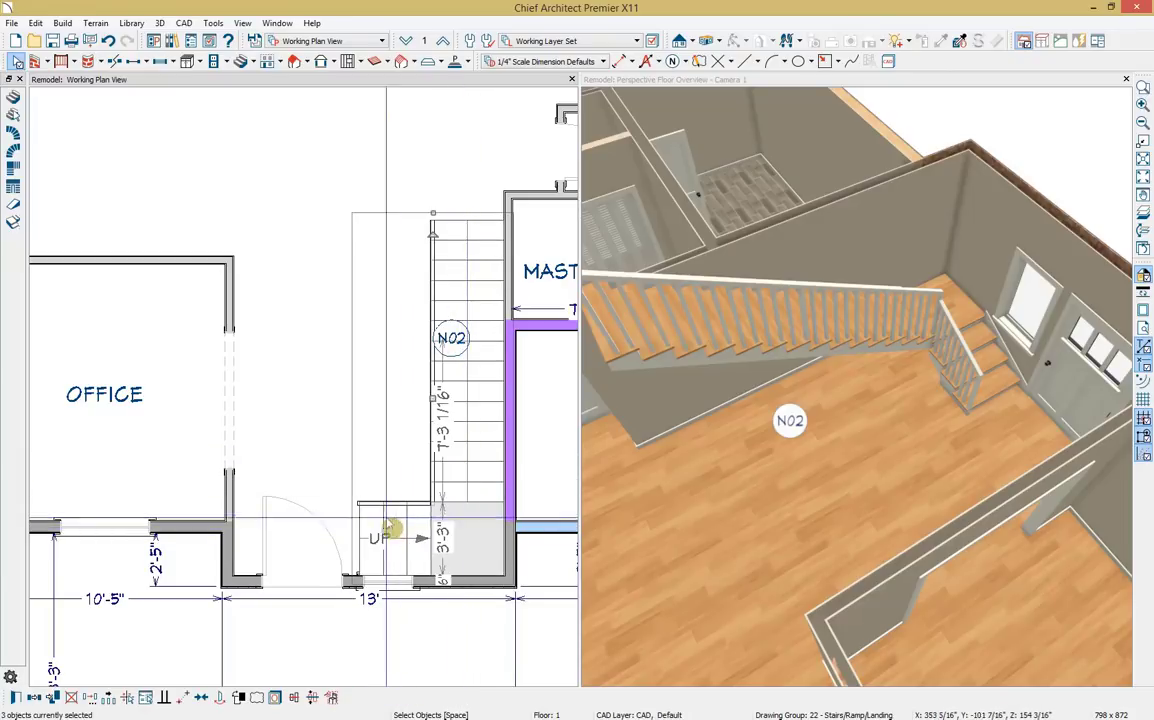
{"action": "left_click", "coordinate": [16, 698]}
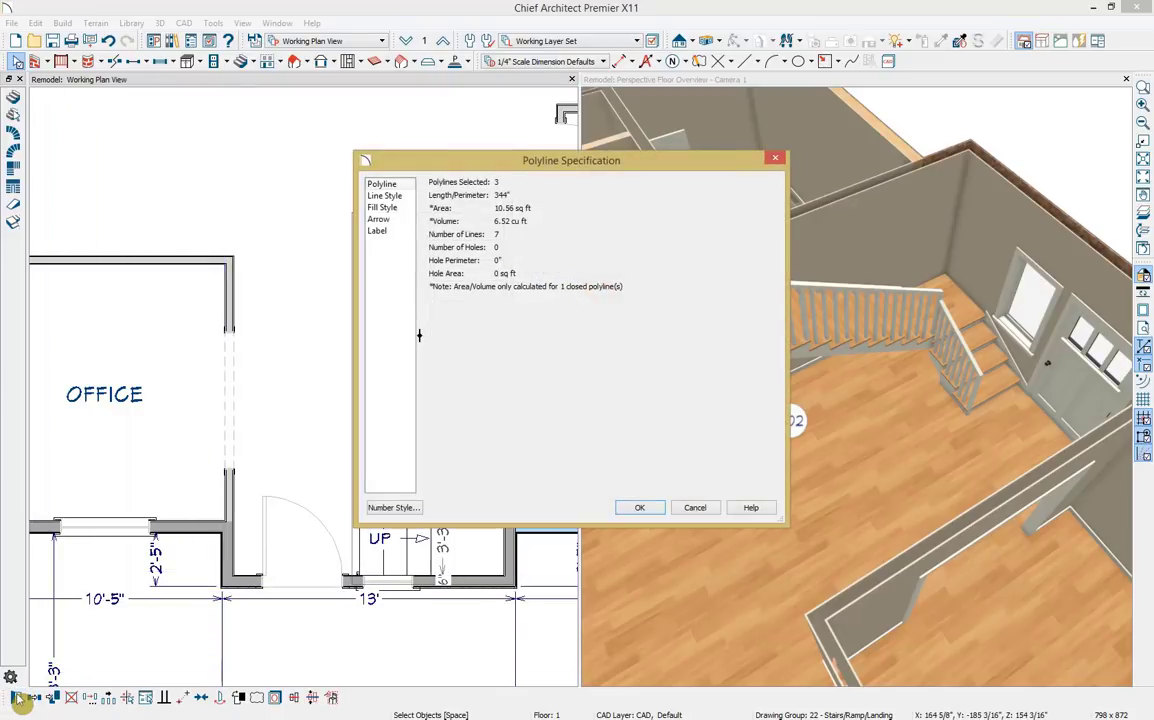
{"action": "left_click", "coordinate": [400, 209]}
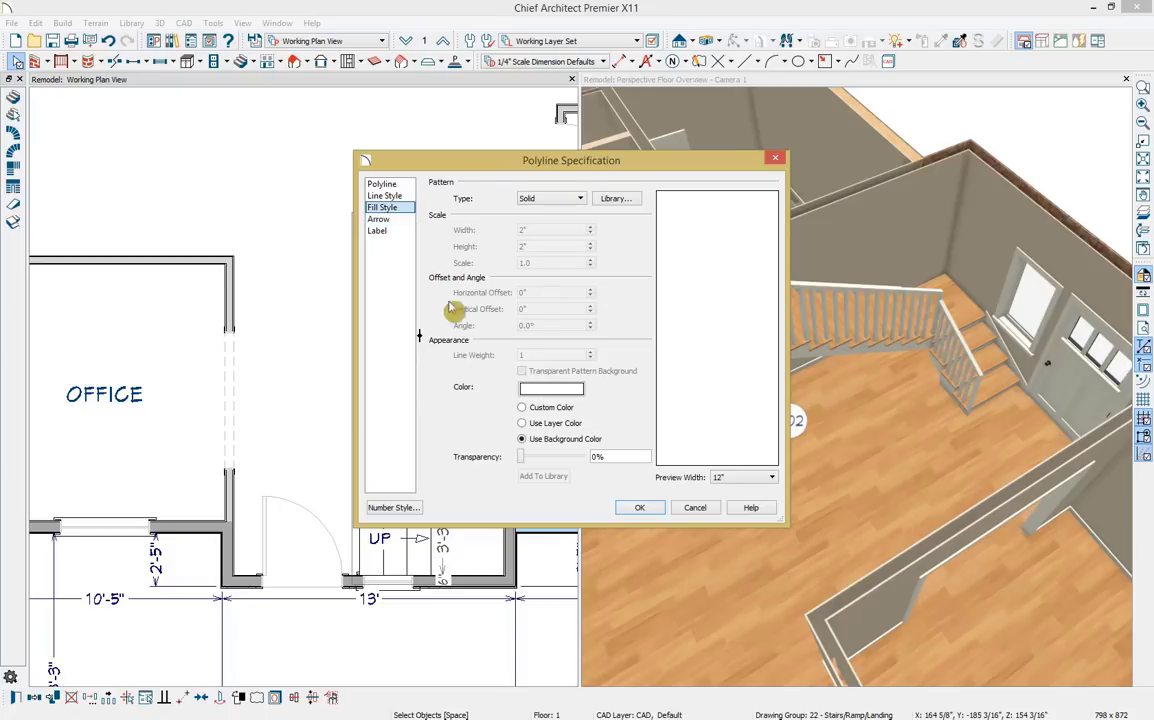
{"action": "left_click_drag", "start_coordinate": [520, 465], "coordinate": [566, 457]}
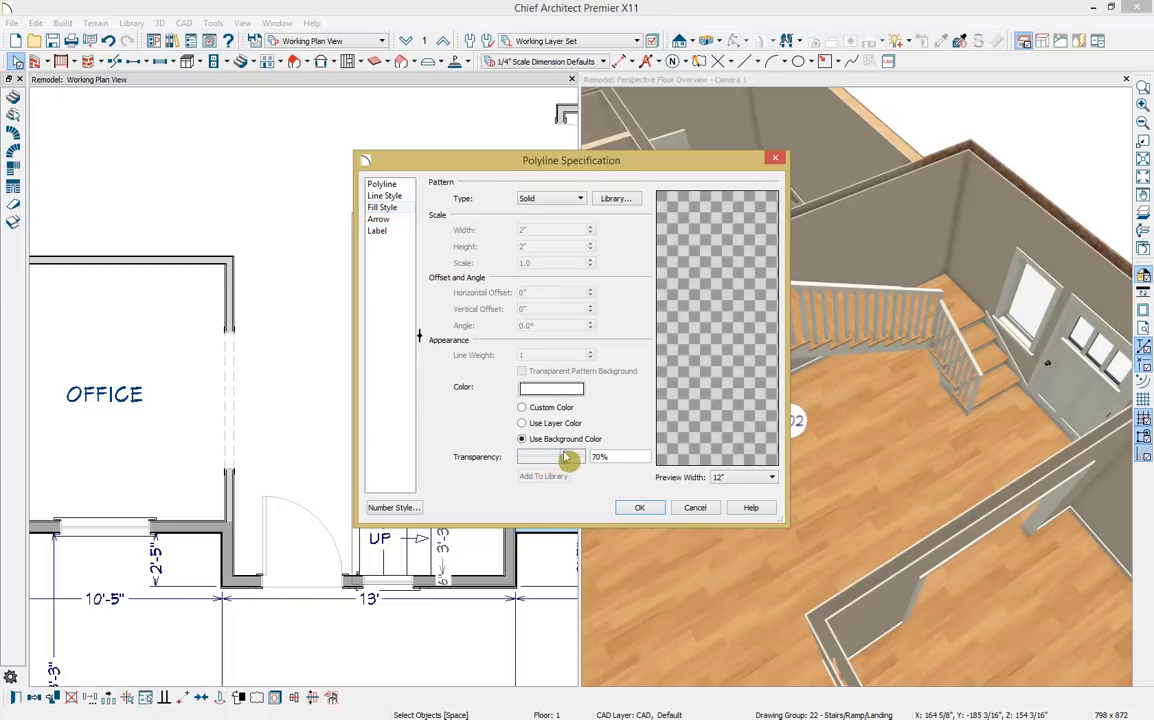
Step: Accept the polyline's solid fill with the background color and 70% transparency
{"action": "left_click", "coordinate": [639, 510]}
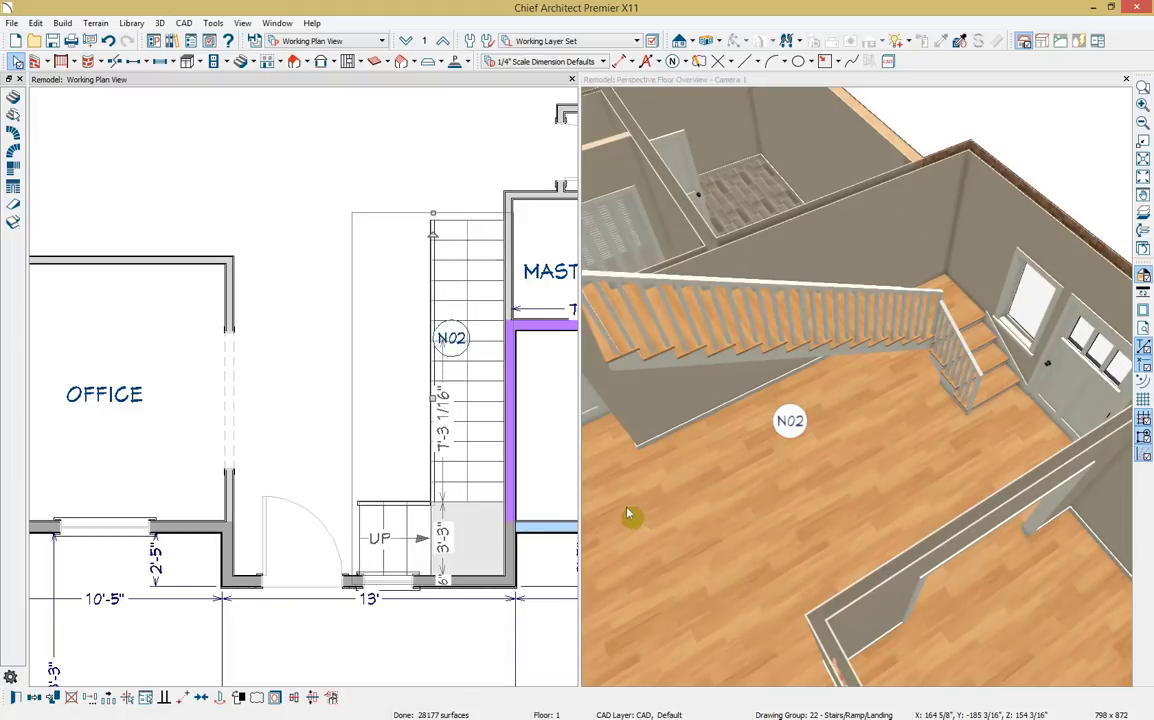
Step: Draw connected interior walls from the master closet corner along the staircase's open side and back beneath the lower steps
{"action": "left_click", "coordinate": [45, 62]}
{"action": "left_click", "coordinate": [70, 95]}
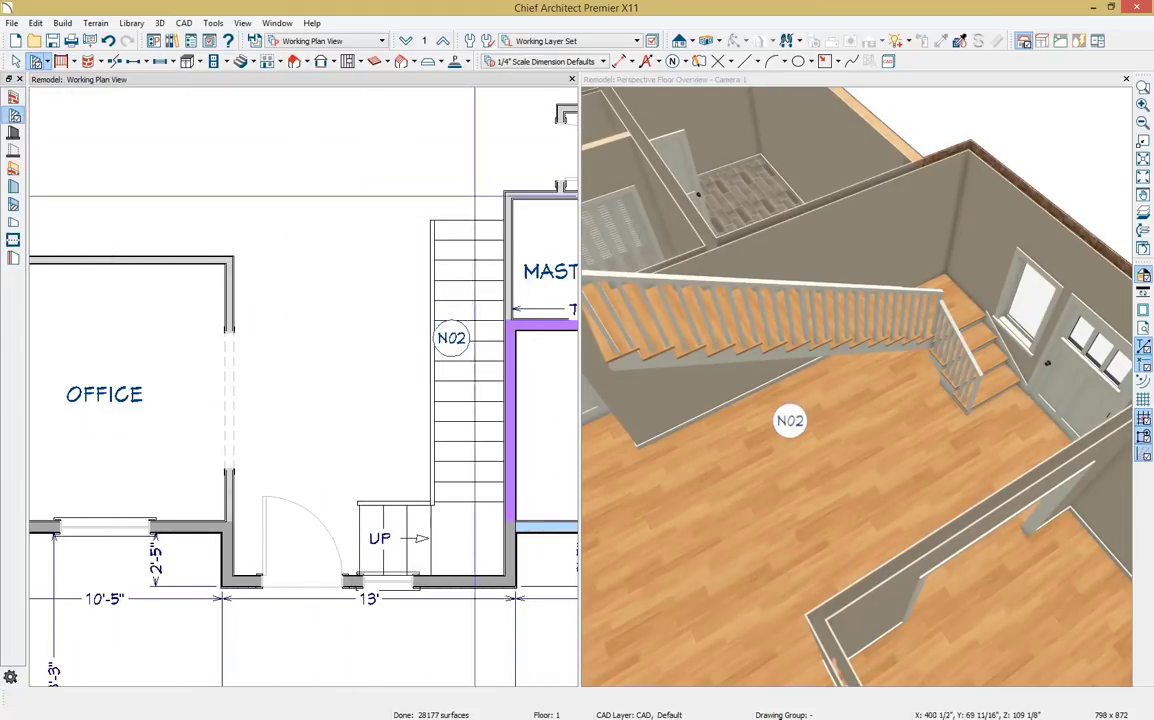
{"action": "left_click_drag", "start_coordinate": [505, 197], "coordinate": [376, 520]}
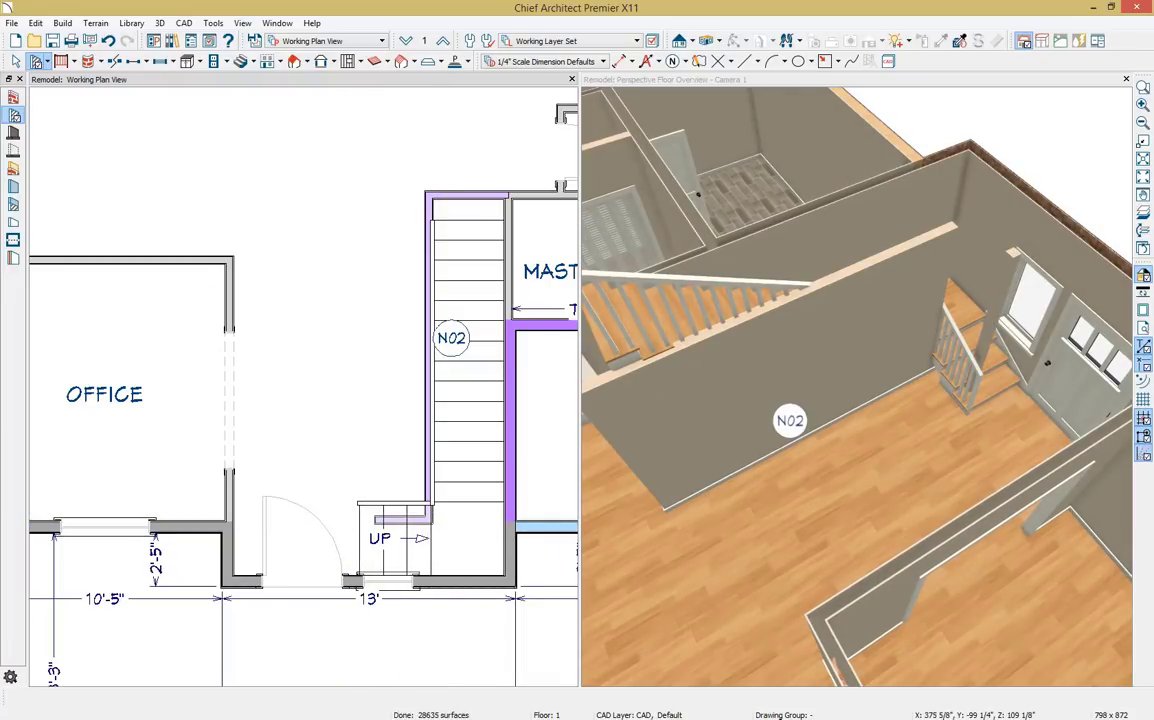
Step: Move the long wall under the upper flight in to about 3'-2 1/4" from the opposite wall
{"action": "left_click", "coordinate": [433, 222]}
{"action": "scroll", "coordinate": [433, 222], "scroll_direction": "up", "scroll_amount": 3}
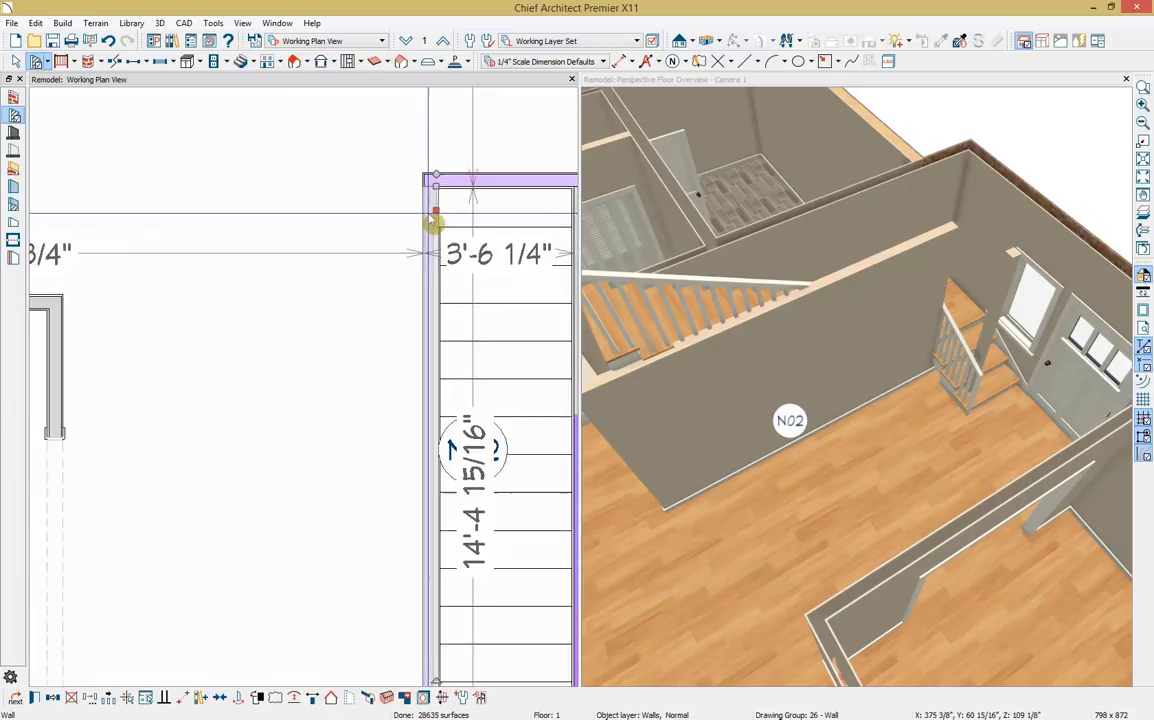
{"action": "left_click_drag", "start_coordinate": [433, 222], "coordinate": [457, 210]}
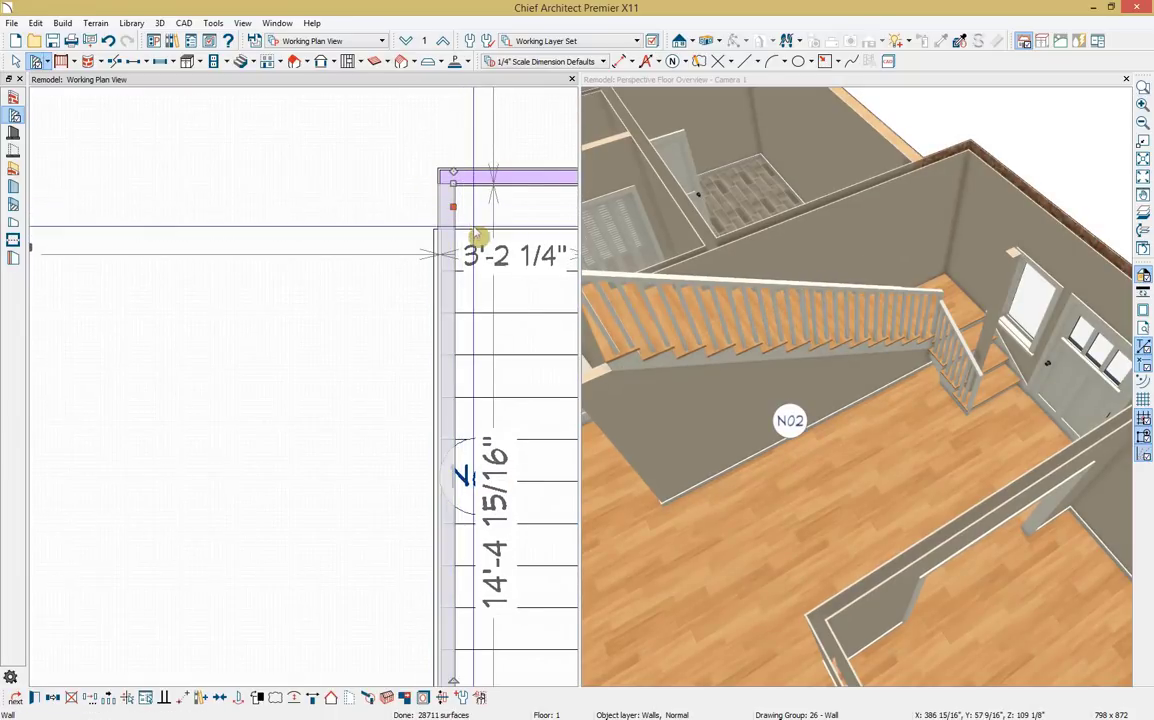
Step: Move the short wall to the lower steps' edge, about 3'-5 1/2" from the front wall, and shorten it to about 2'-2 1/2"
{"action": "scroll", "coordinate": [466, 311], "scroll_direction": "down", "scroll_amount": 1}
{"action": "scroll", "coordinate": [466, 311], "scroll_direction": "down", "scroll_amount": 3}
{"action": "left_click", "coordinate": [428, 574]}
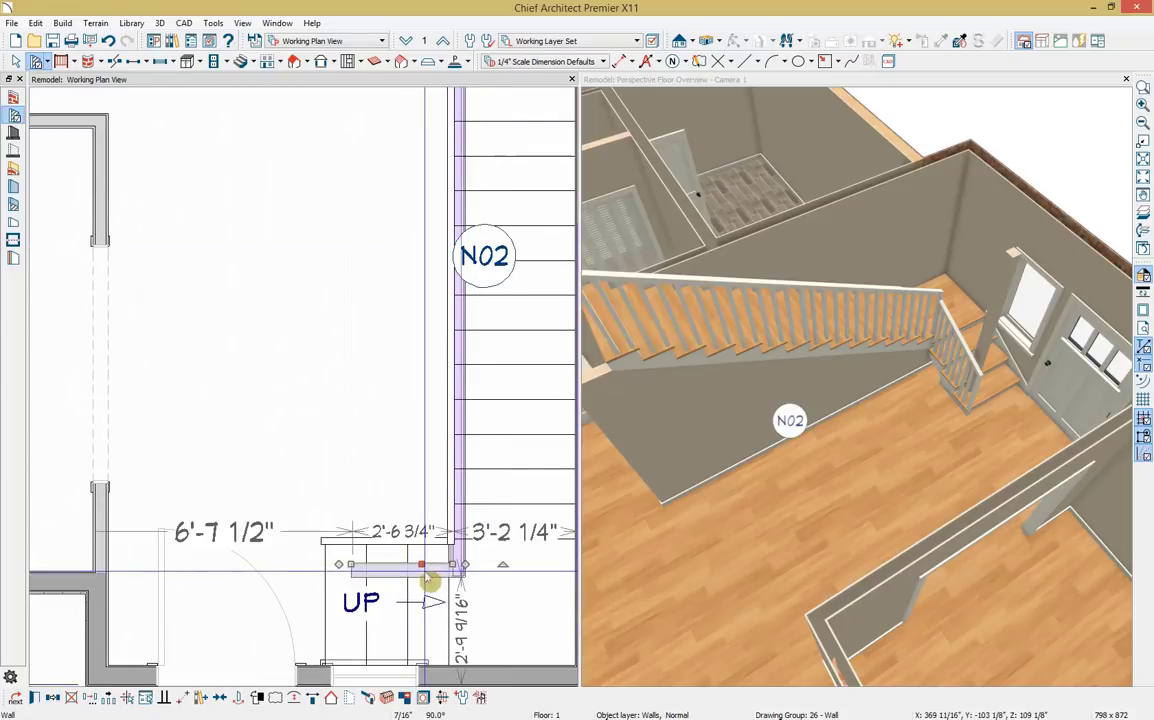
{"action": "left_click_drag", "start_coordinate": [421, 566], "coordinate": [428, 543]}
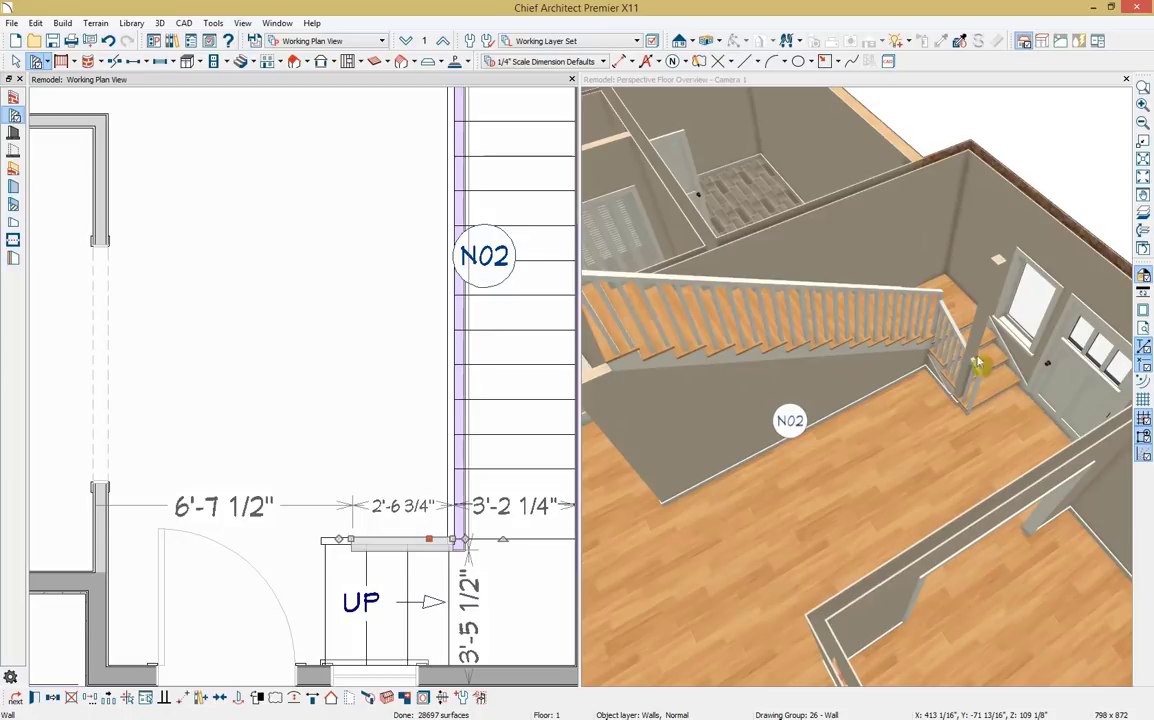
{"action": "scroll", "coordinate": [455, 542], "scroll_direction": "up", "scroll_amount": 1}
{"action": "left_click_drag", "start_coordinate": [335, 541], "coordinate": [353, 541]}
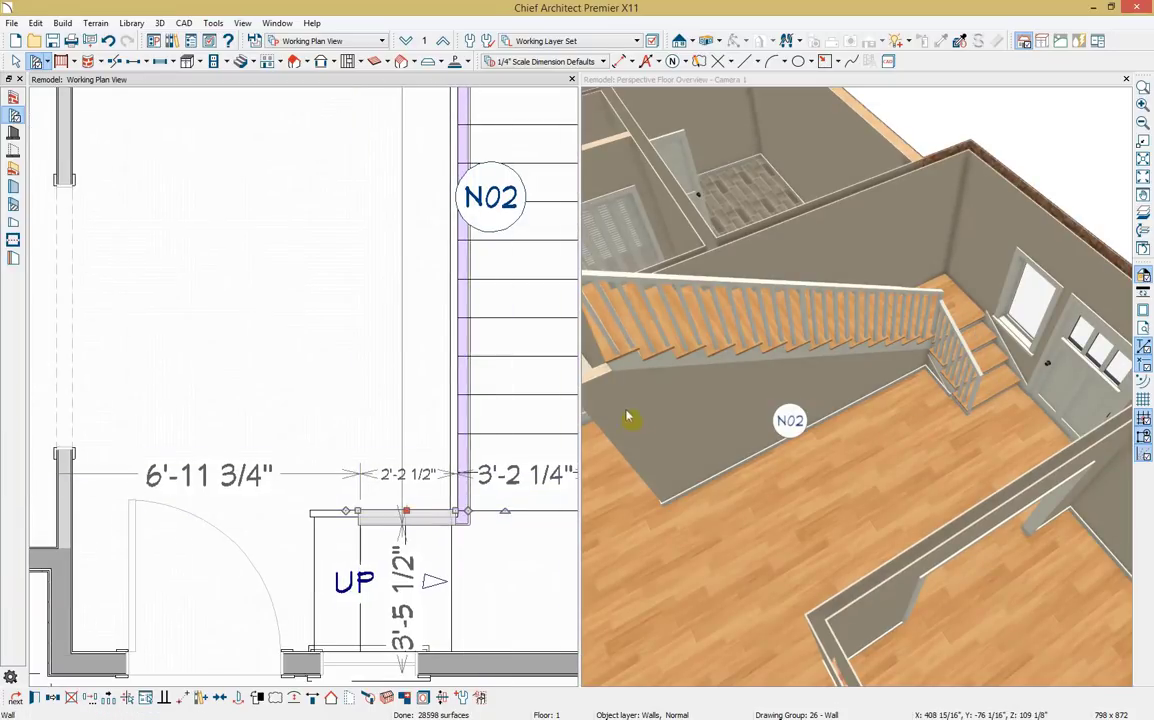
Step: Extend the upper flight's top end to the outer face of the new end wall
{"action": "middle_click_drag", "start_coordinate": [626, 411], "coordinate": [808, 458]}
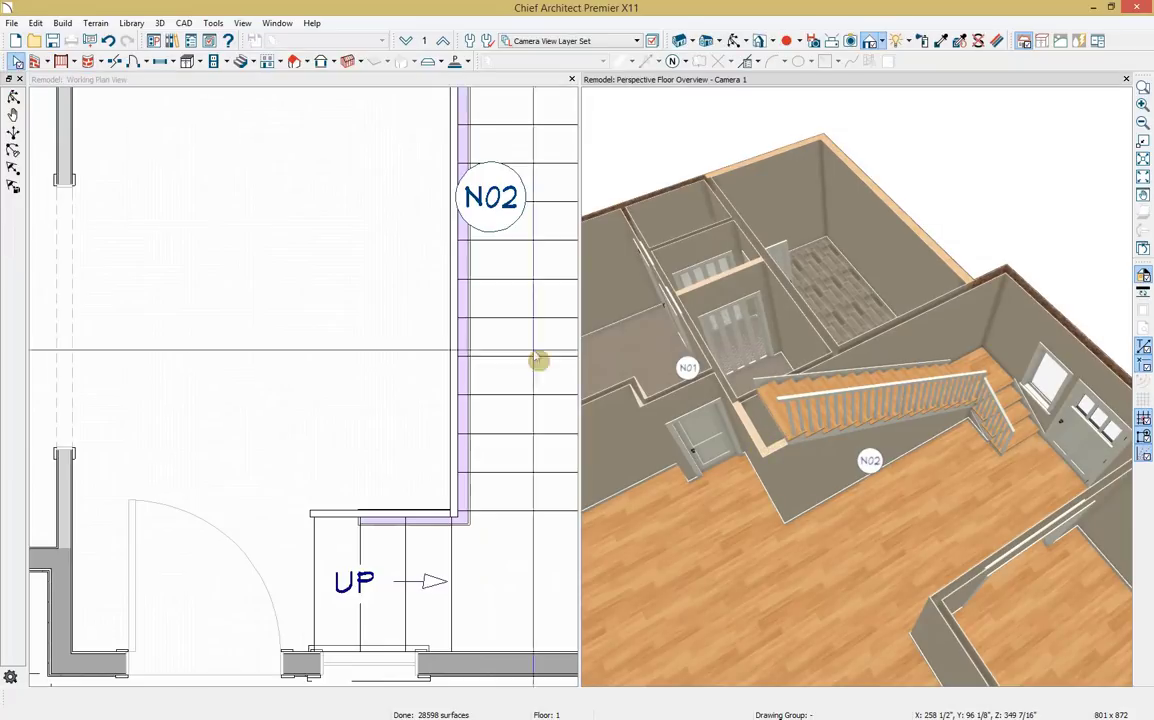
{"action": "middle_click_drag", "start_coordinate": [392, 159], "coordinate": [302, 463]}
{"action": "left_click", "coordinate": [348, 343]}
{"action": "left_click", "coordinate": [453, 325]}
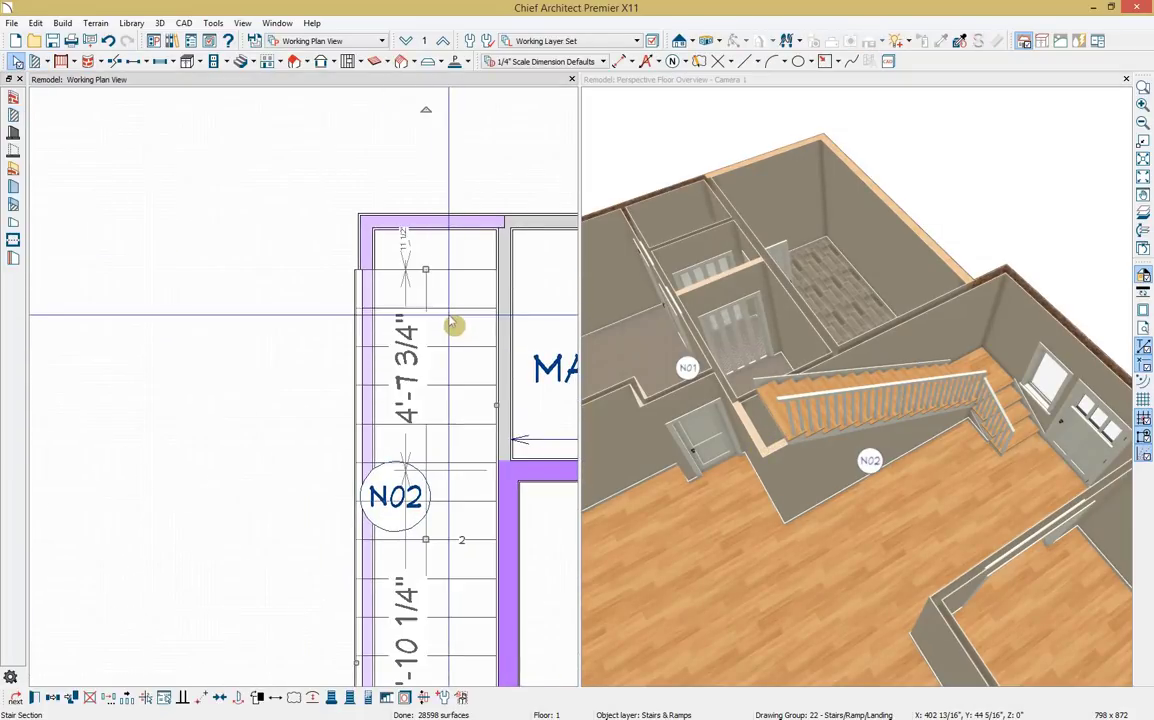
{"action": "left_click_drag", "start_coordinate": [428, 267], "coordinate": [432, 214]}
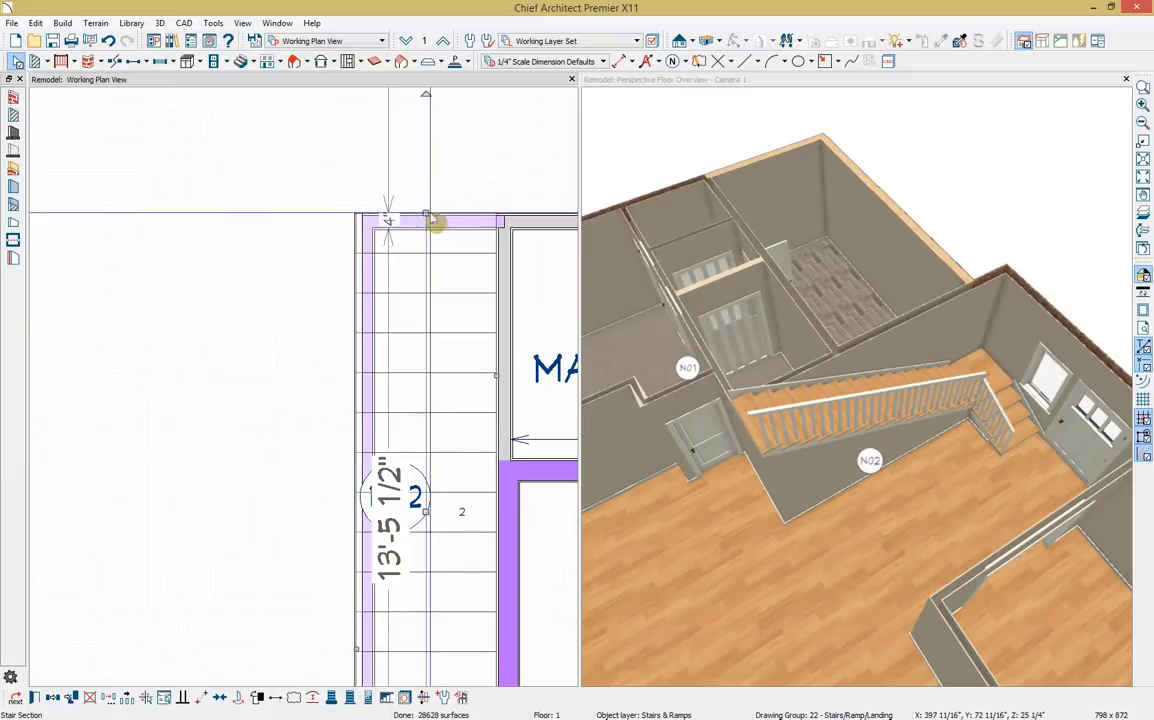
Step: Extend the long wall under the stairs to the front exterior wall, making it about 16'-9" long
{"action": "scroll", "coordinate": [258, 355], "scroll_direction": "down", "scroll_amount": 2}
{"action": "middle_click_drag", "start_coordinate": [258, 355], "coordinate": [341, 190]}
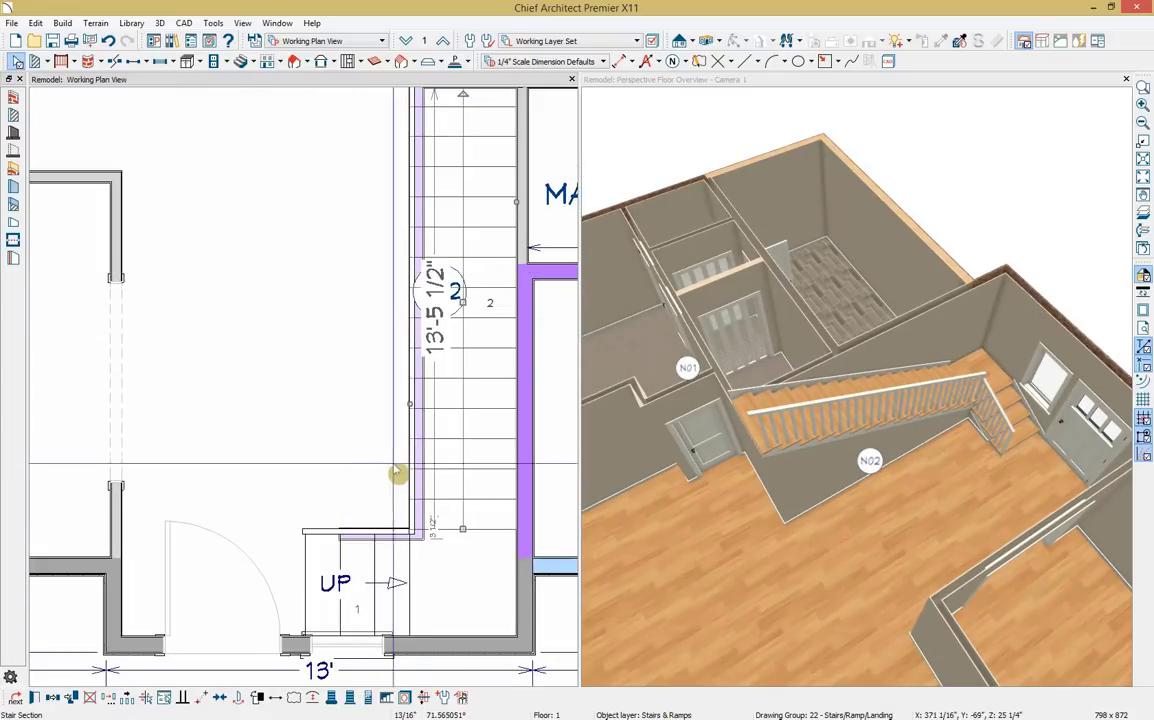
{"action": "left_click", "coordinate": [420, 545]}
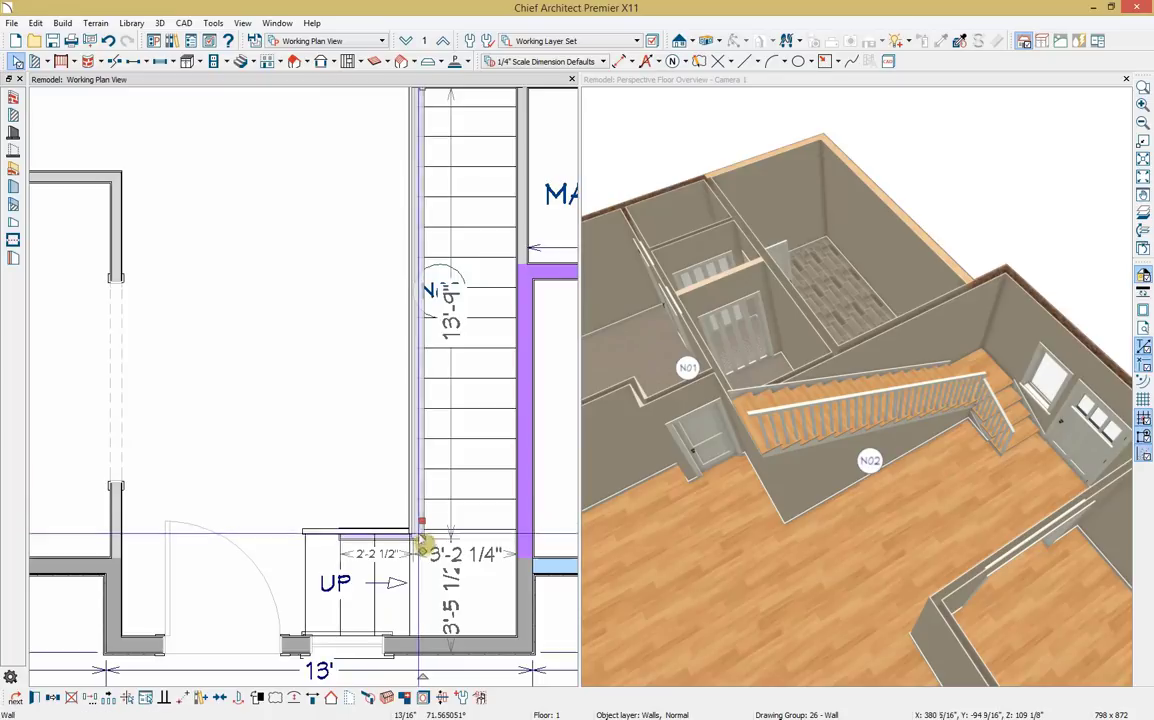
{"action": "left_click_drag", "start_coordinate": [420, 548], "coordinate": [418, 632]}
{"action": "scroll", "coordinate": [372, 272], "scroll_direction": "up", "scroll_amount": 3}
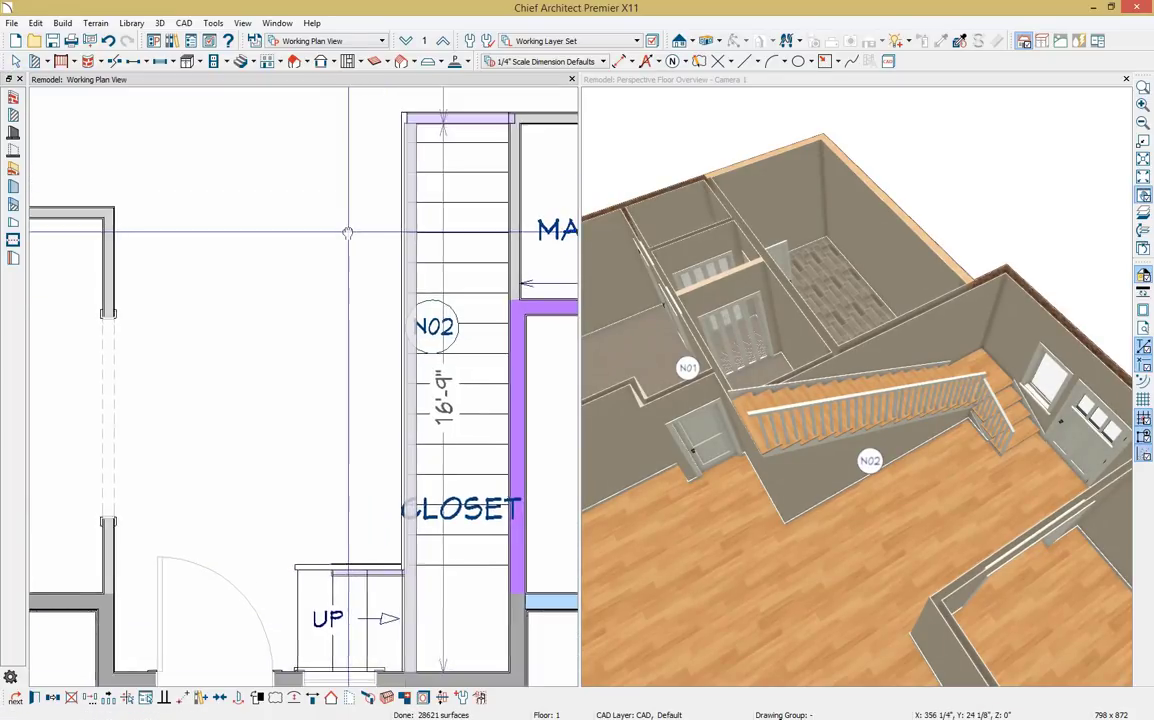
Step: Place a 2368 hinged door in the end wall beneath the top of the staircase
{"action": "scroll", "coordinate": [428, 303], "scroll_direction": "up", "scroll_amount": 5}
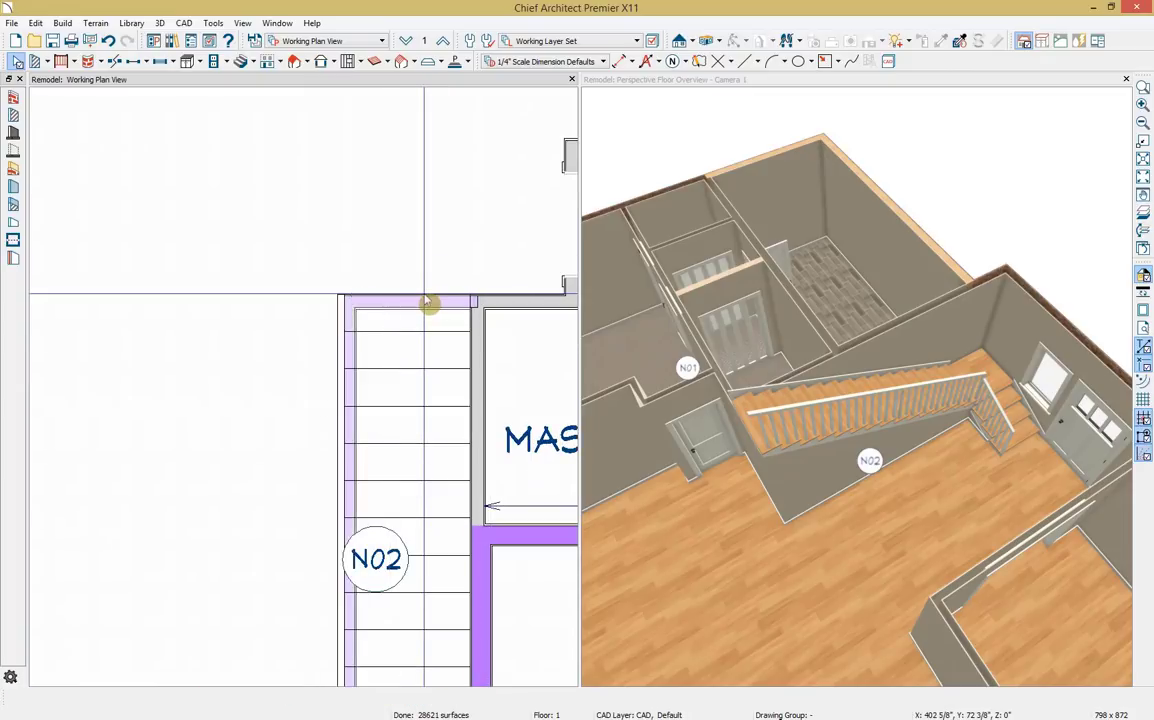
{"action": "left_click", "coordinate": [173, 62]}
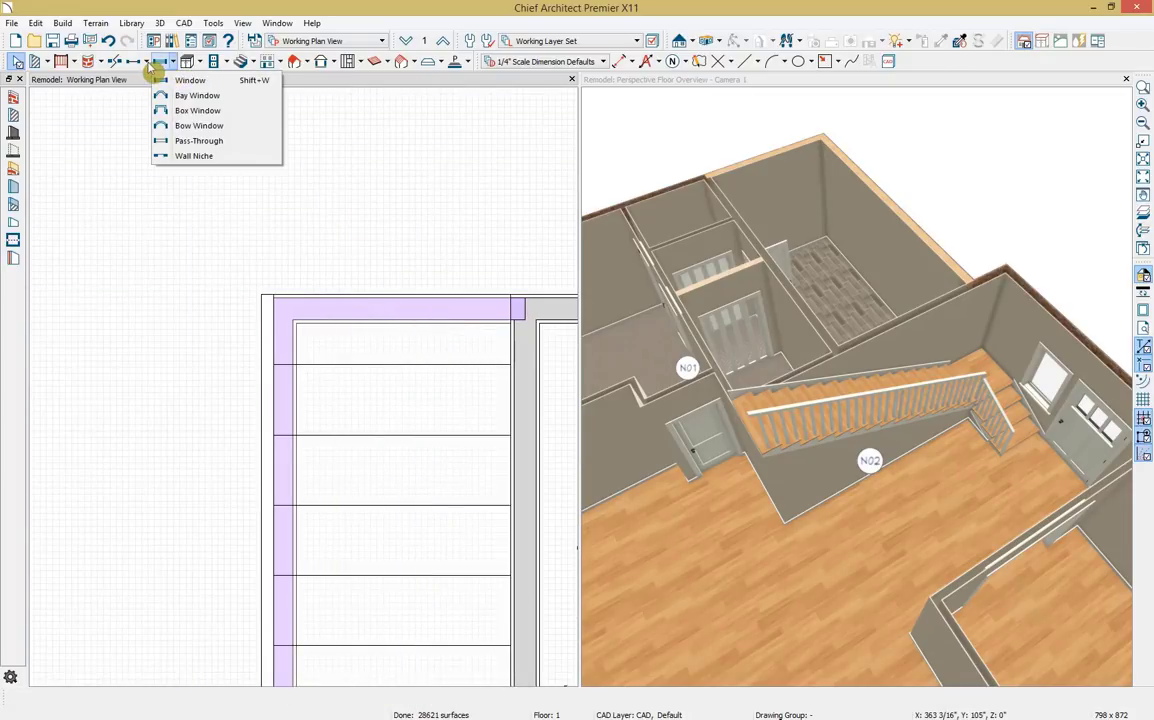
{"action": "left_click", "coordinate": [145, 62]}
{"action": "left_click", "coordinate": [158, 79]}
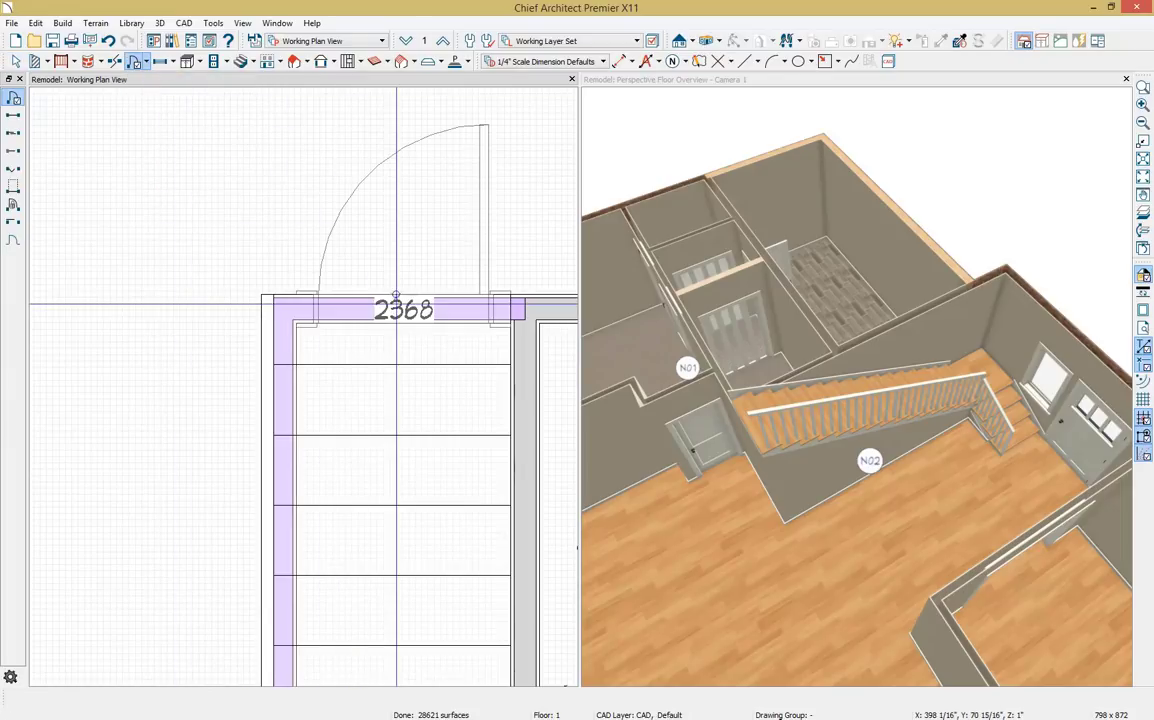
{"action": "left_click", "coordinate": [396, 300]}
{"action": "left_click_drag", "start_coordinate": [840, 380], "coordinate": [884, 370]}
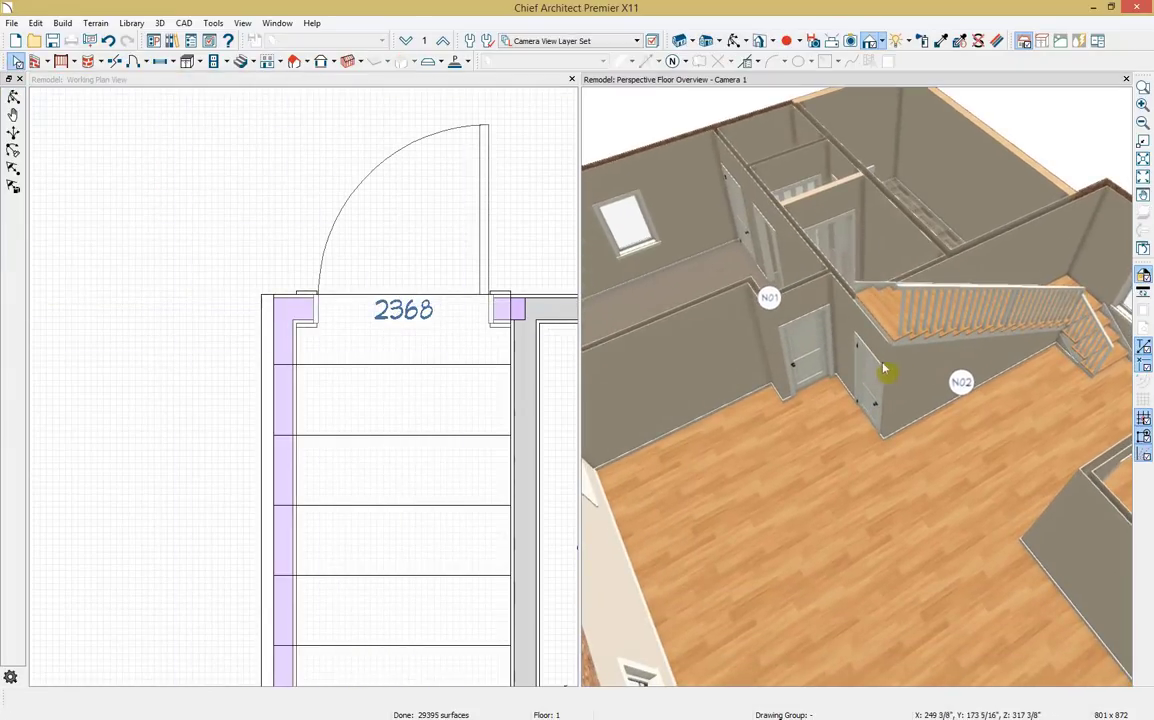
{"action": "scroll", "coordinate": [402, 417], "scroll_direction": "down", "scroll_amount": 3}
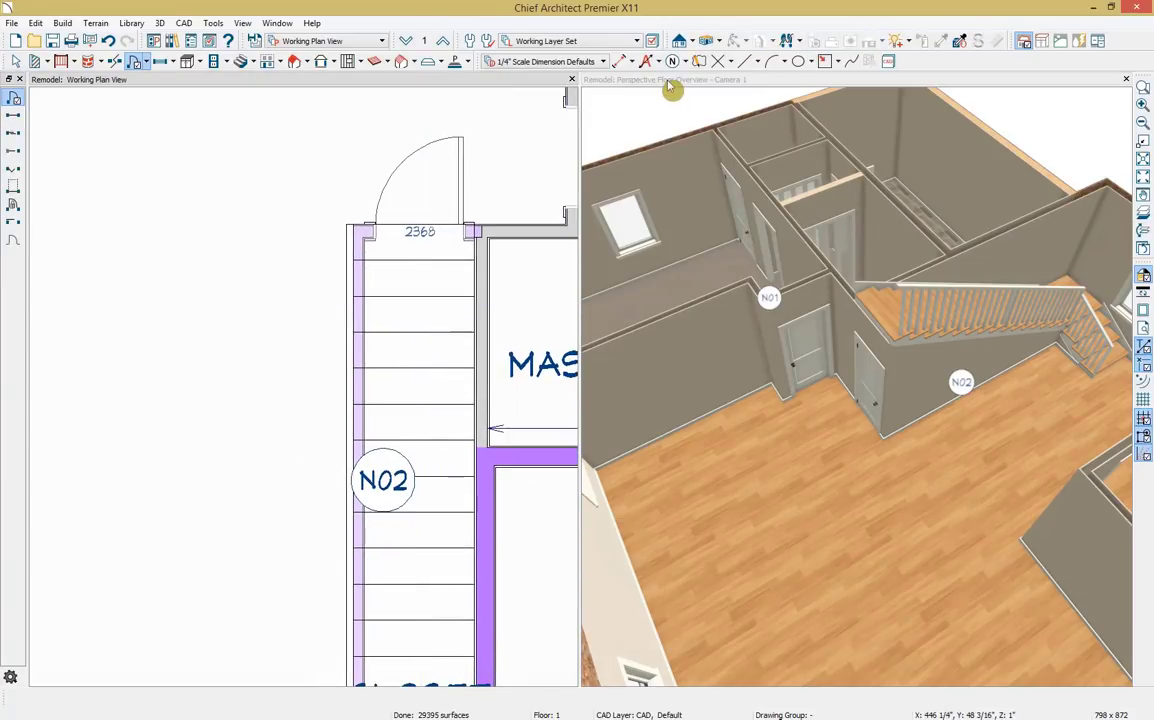
Step: Raise the perspective floor overview to floor 2 and view the area above the staircase from overhead
{"action": "left_click", "coordinate": [672, 90]}
{"action": "left_click", "coordinate": [735, 41]}
{"action": "left_click_drag", "start_coordinate": [837, 188], "coordinate": [730, 240]}
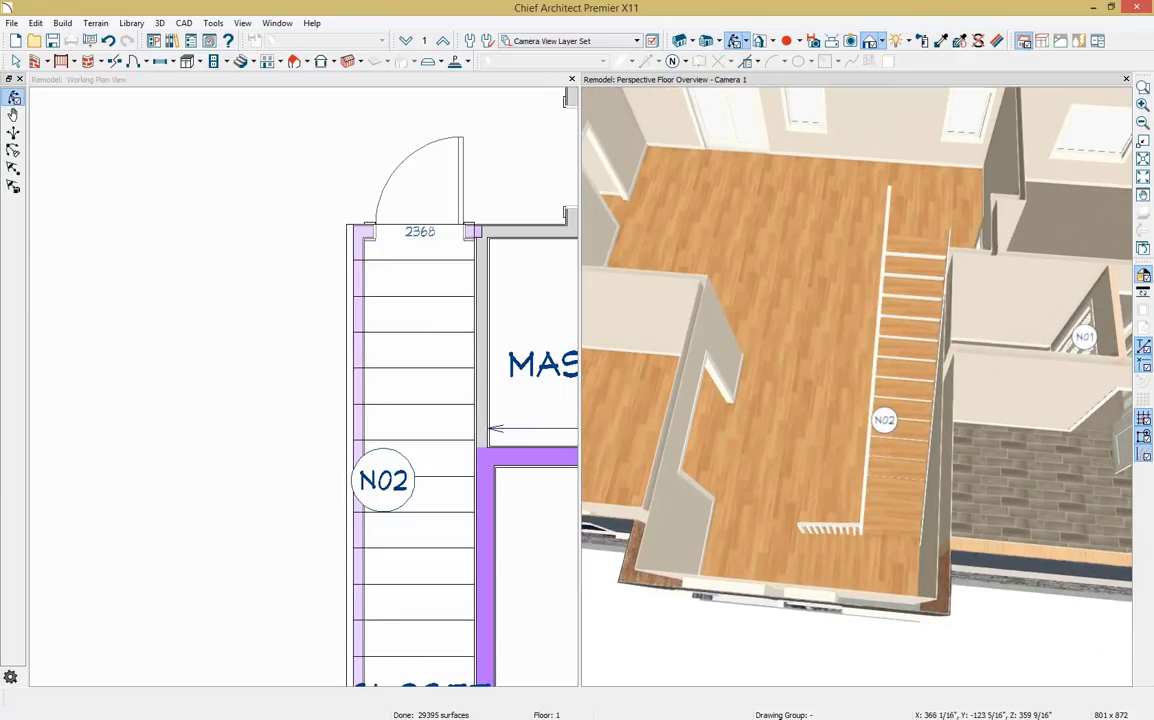
{"action": "left_click", "coordinate": [443, 40]}
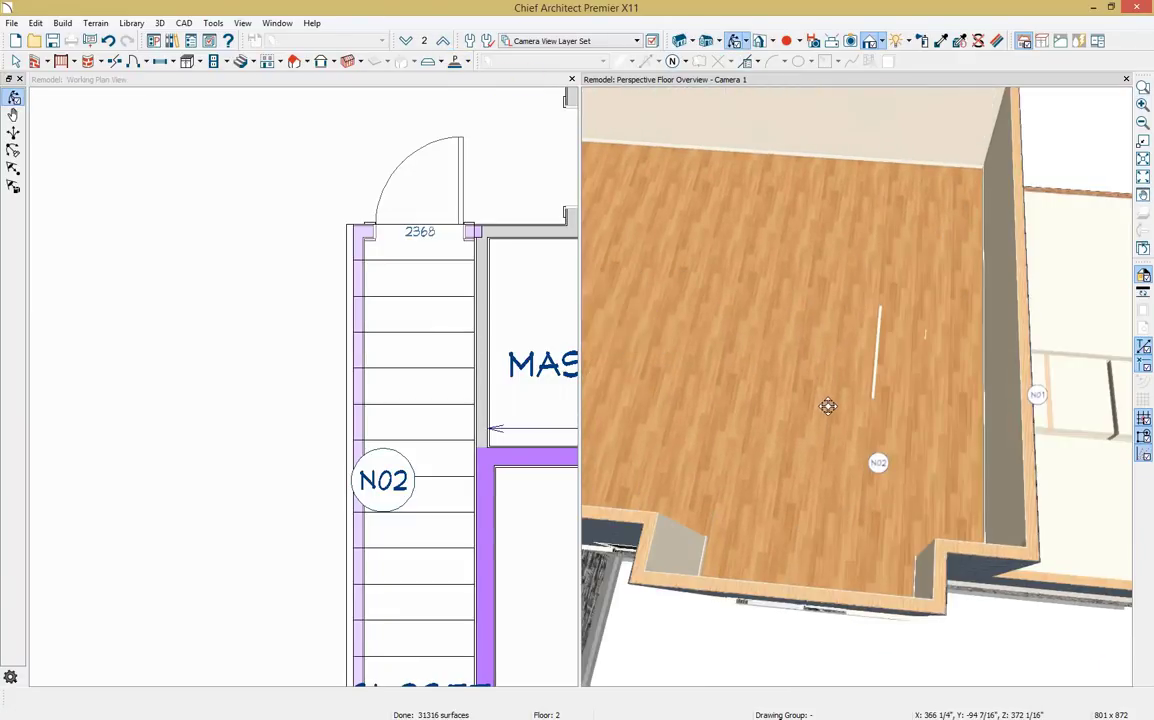
{"action": "left_click_drag", "start_coordinate": [828, 406], "coordinate": [835, 404]}
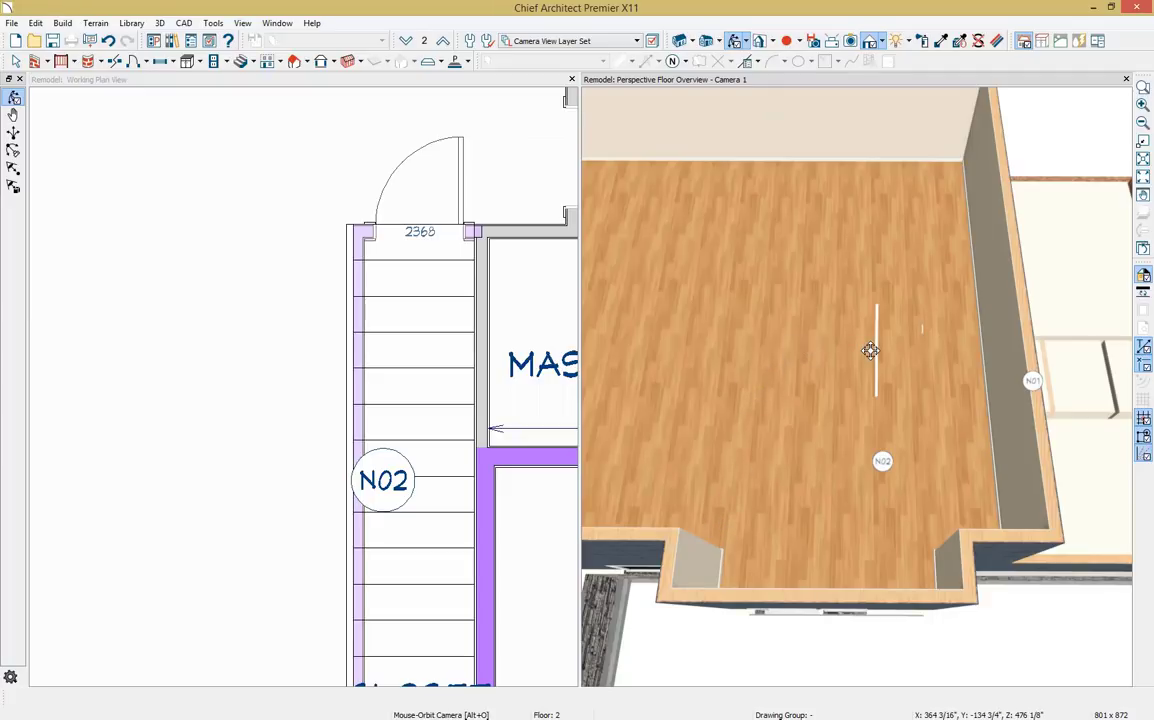
Step: Generate an automatic stairwell opening with railings on the floor above the staircase
{"action": "scroll", "coordinate": [142, 335], "scroll_direction": "down", "scroll_amount": 4}
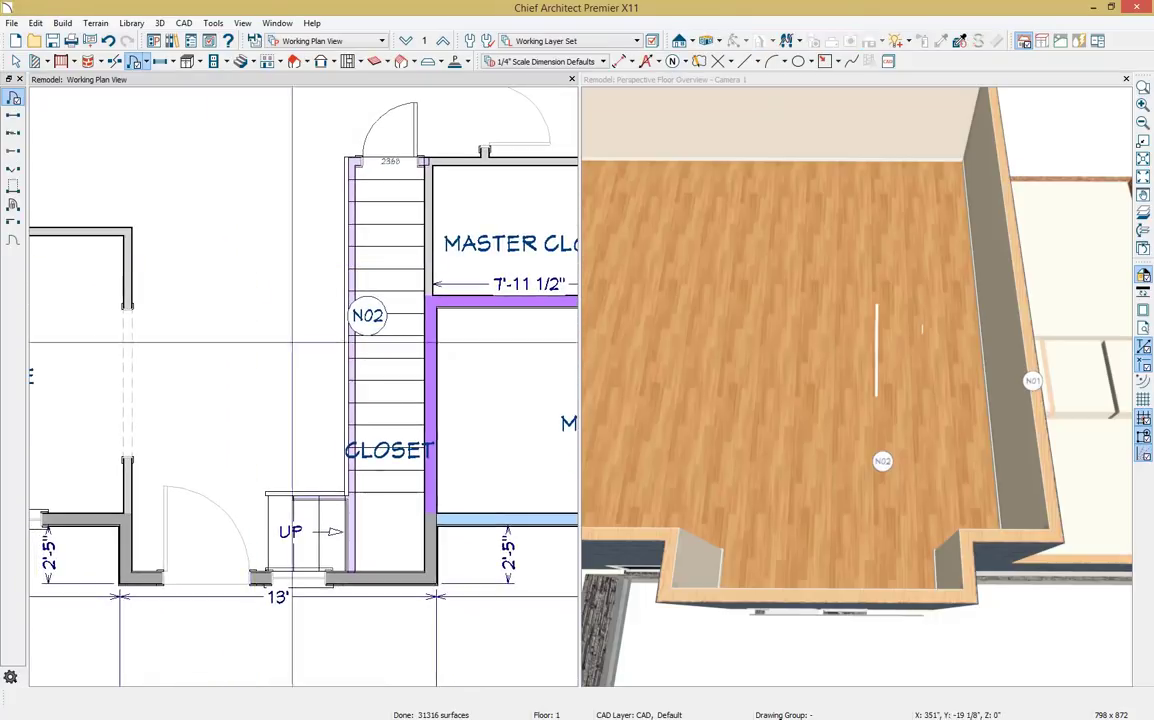
{"action": "left_click", "coordinate": [385, 402]}
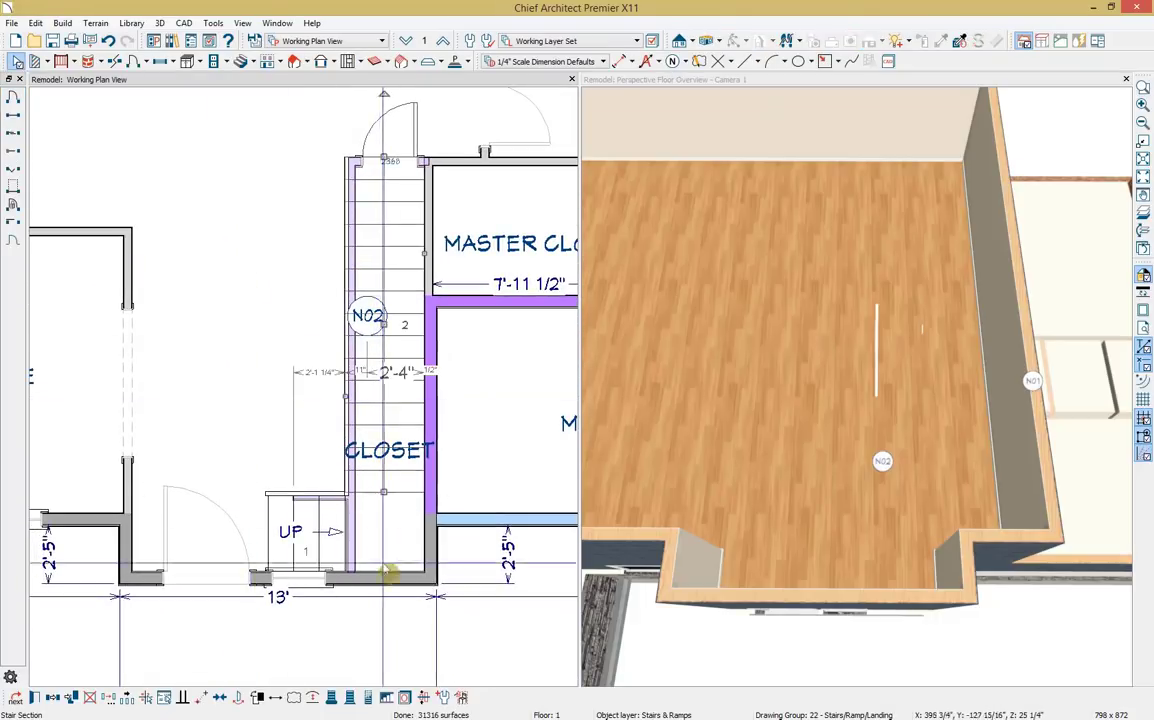
{"action": "left_click", "coordinate": [388, 697]}
{"action": "scroll", "coordinate": [905, 525], "scroll_direction": "up", "scroll_amount": 5}
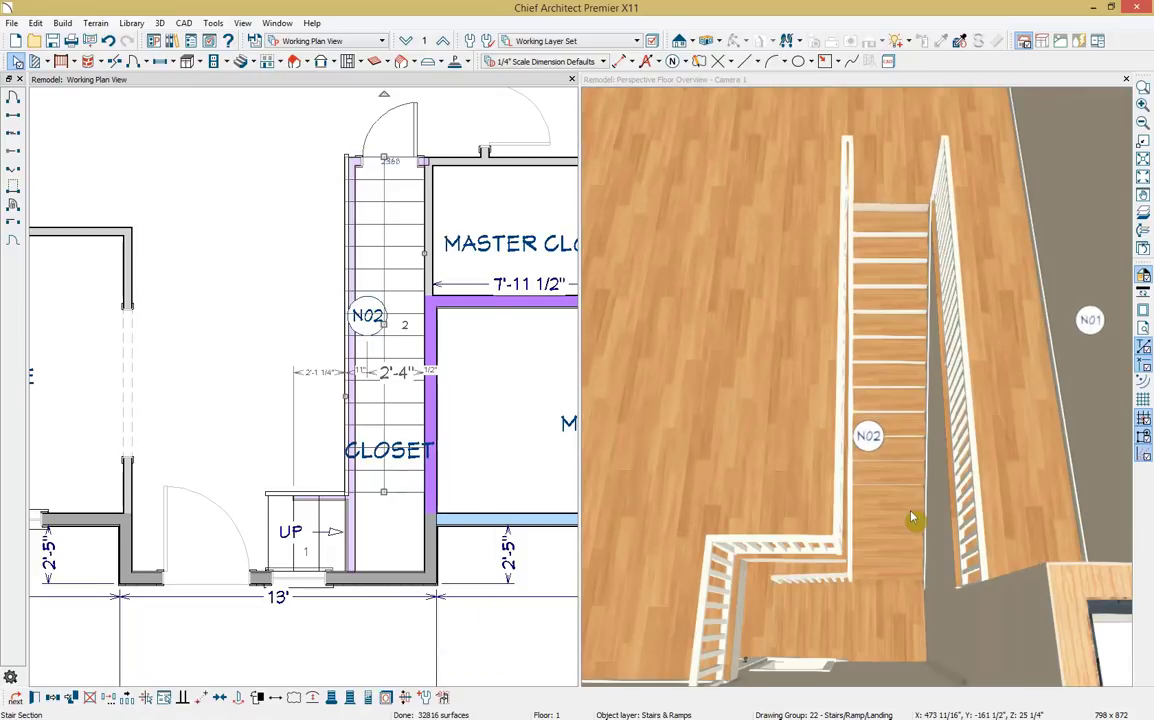
{"action": "mouse_move", "coordinate": [902, 520]}
{"action": "middle_mouse_down"}
{"action": "mouse_move", "coordinate": [899, 420]}
{"action": "mouse_move", "coordinate": [912, 504]}
{"action": "middle_mouse_up"}
{"action": "left_click", "coordinate": [713, 234]}
{"action": "left_click", "coordinate": [505, 81]}
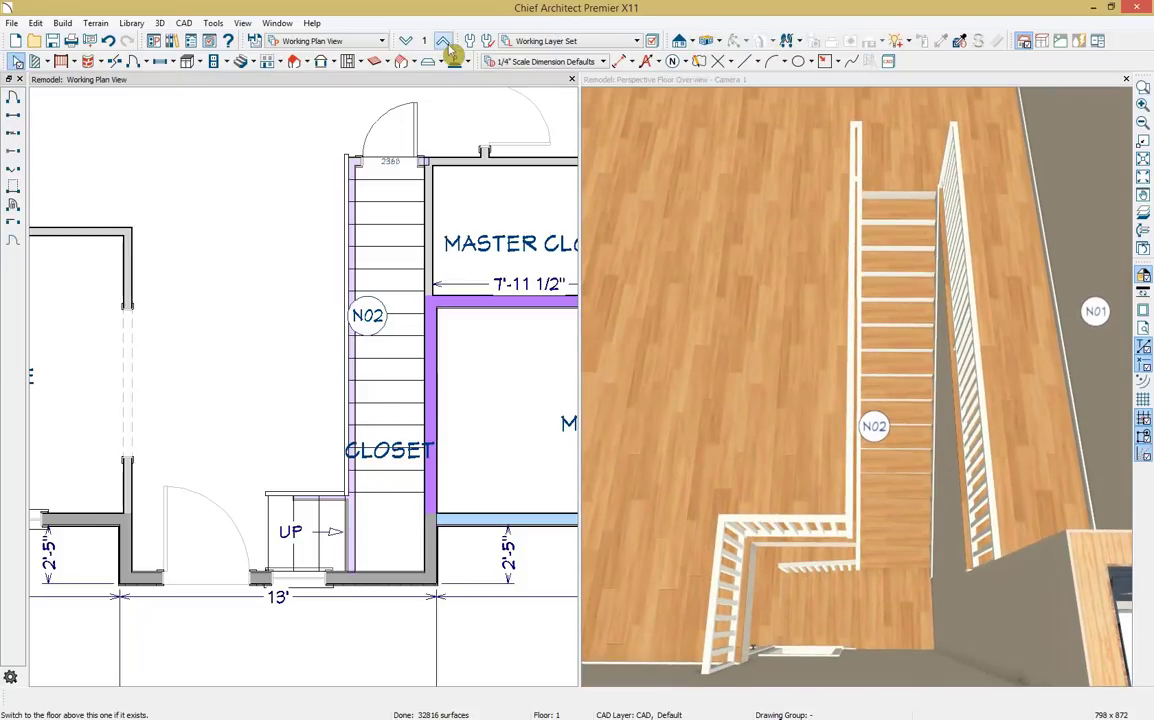
Step: On the floor 2 plan, move the short railing beside the lower steps back into line with the upper flight's top end
{"action": "left_click", "coordinate": [443, 42]}
{"action": "left_click", "coordinate": [322, 487]}
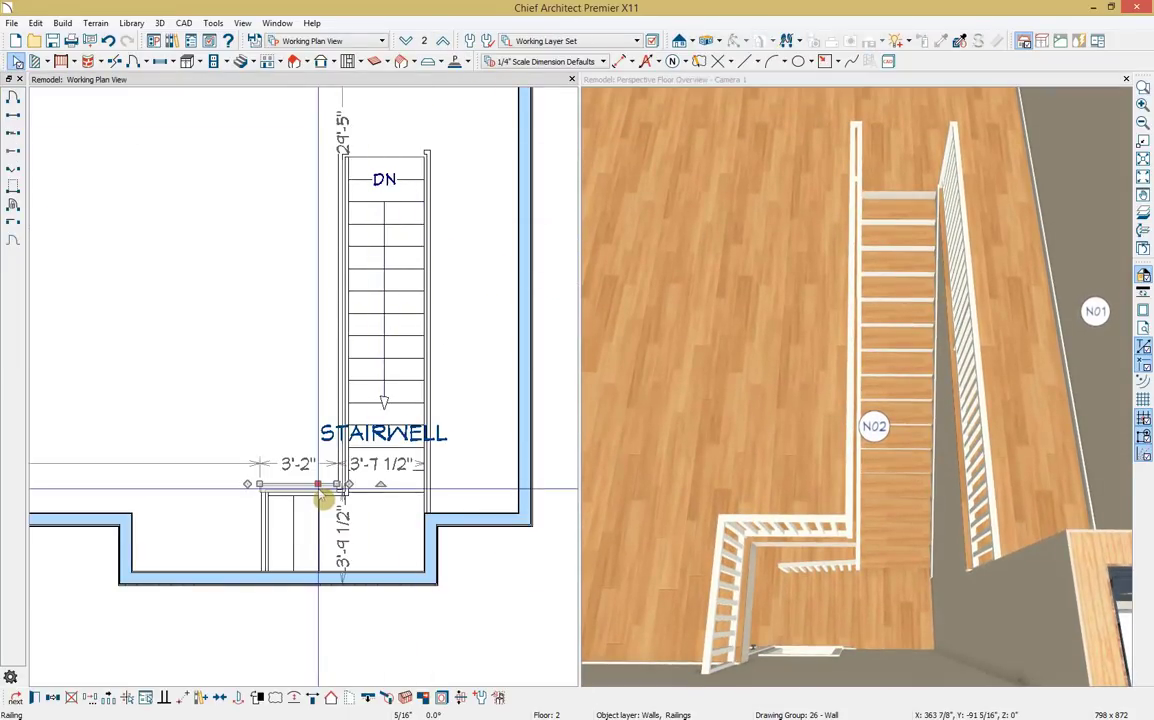
{"action": "left_click_drag", "start_coordinate": [322, 494], "coordinate": [337, 150]}
{"action": "middle_click_drag", "start_coordinate": [675, 556], "coordinate": [803, 465]}
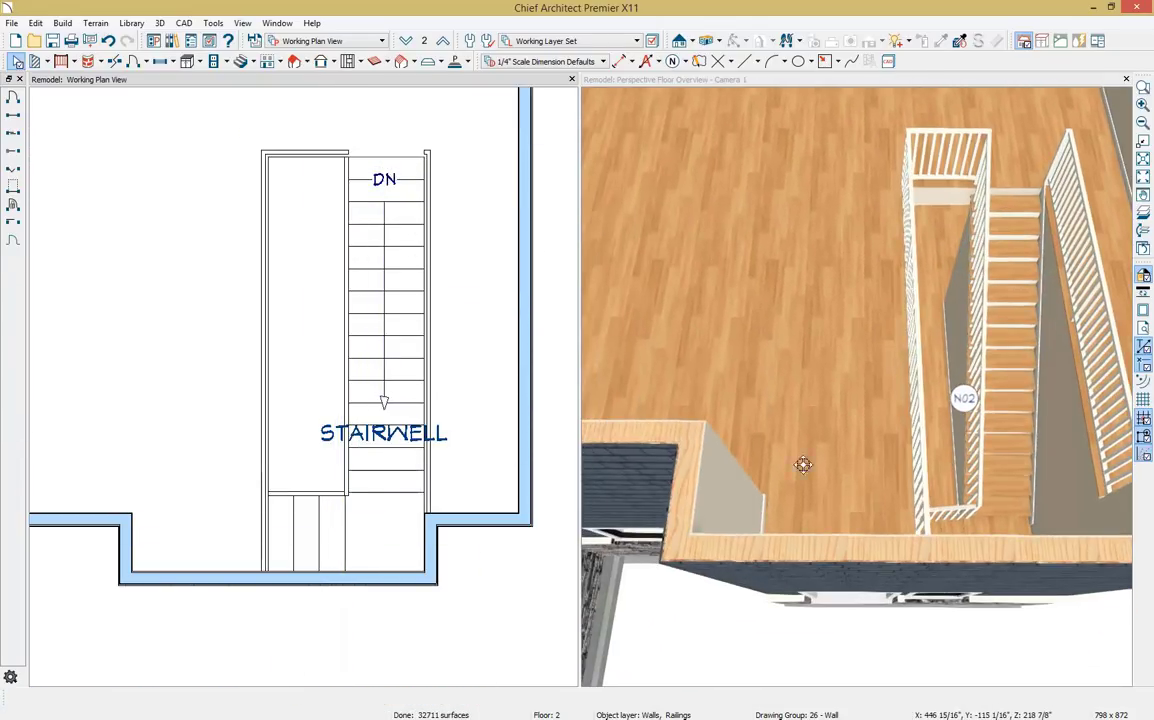
Step: Move the long stairwell railing out to 12'-4 1/2" from the opposite railing and end it at the front exterior wall, 15' long
{"action": "left_click", "coordinate": [262, 510]}
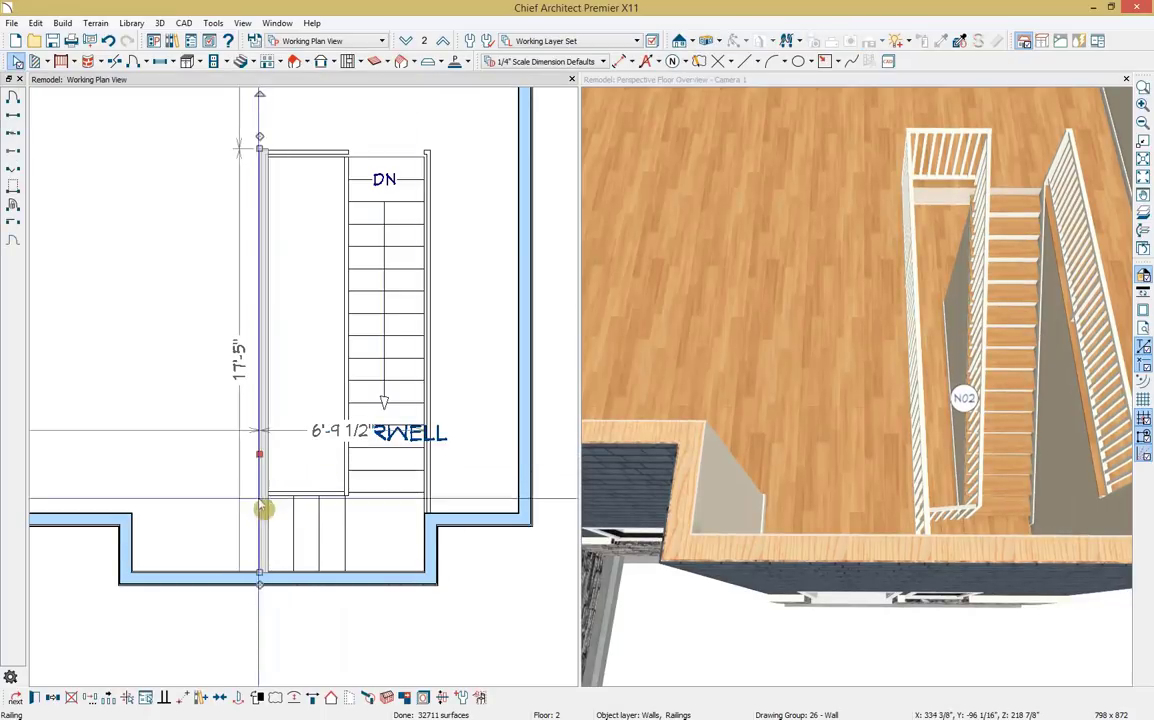
{"action": "left_click_drag", "start_coordinate": [260, 577], "coordinate": [264, 467]}
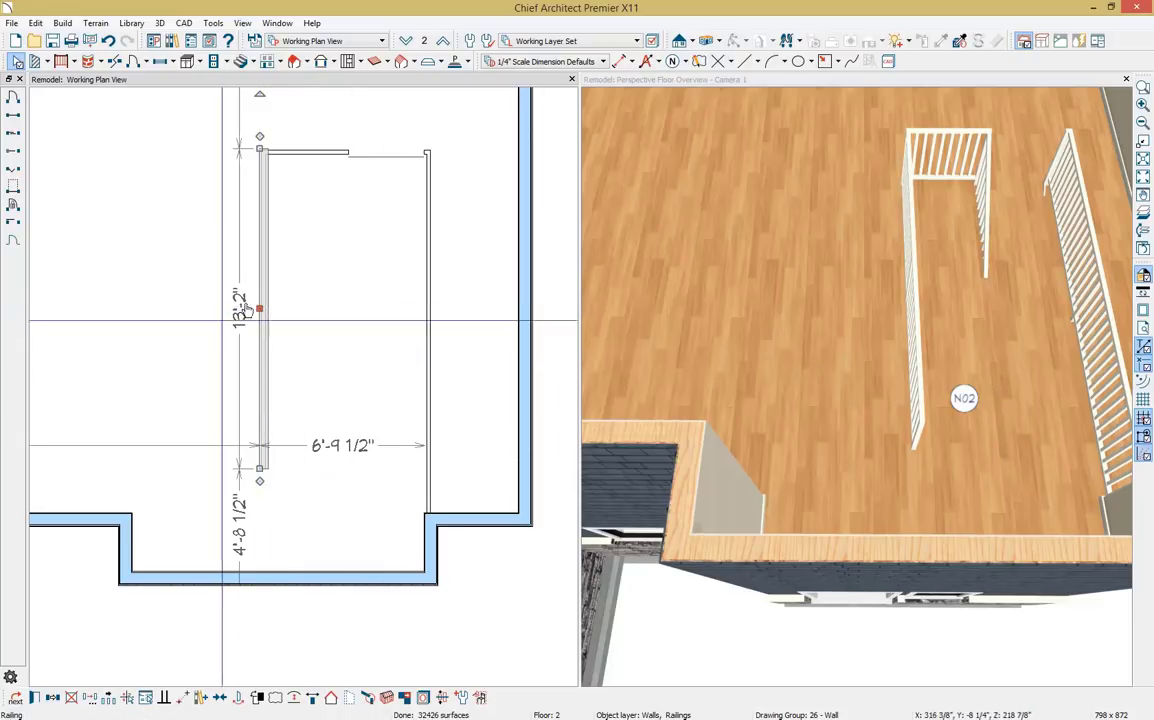
{"action": "left_click_drag", "start_coordinate": [260, 309], "coordinate": [114, 329]}
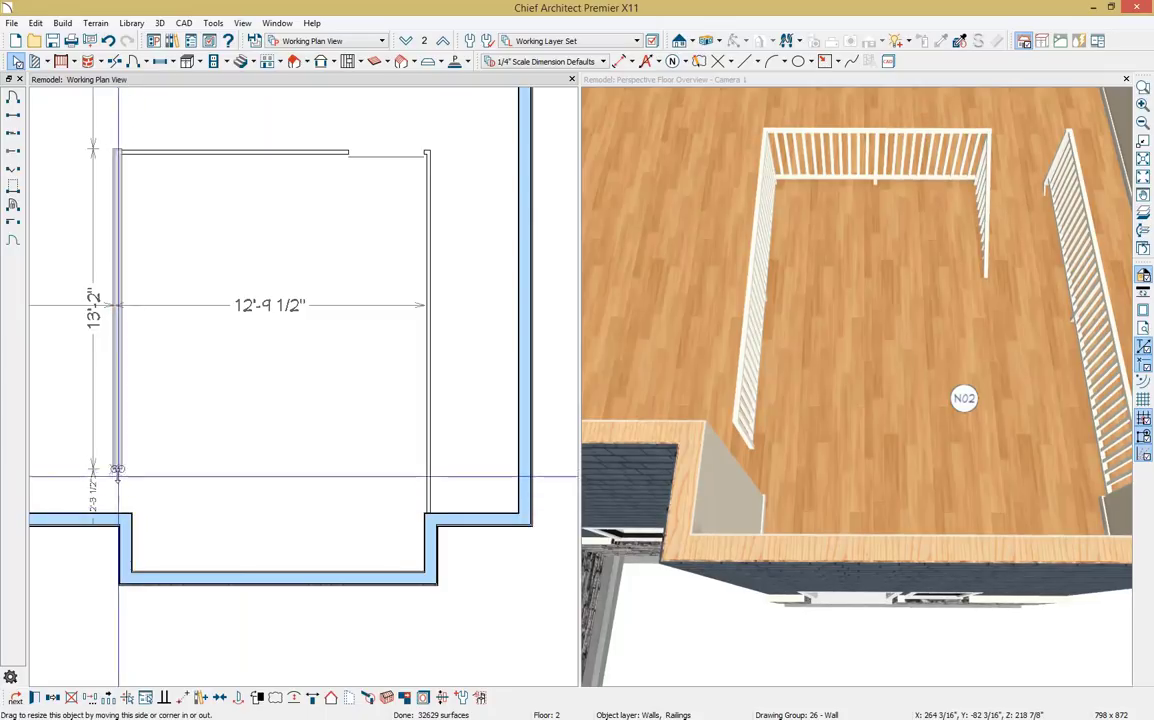
{"action": "left_click_drag", "start_coordinate": [118, 467], "coordinate": [116, 510]}
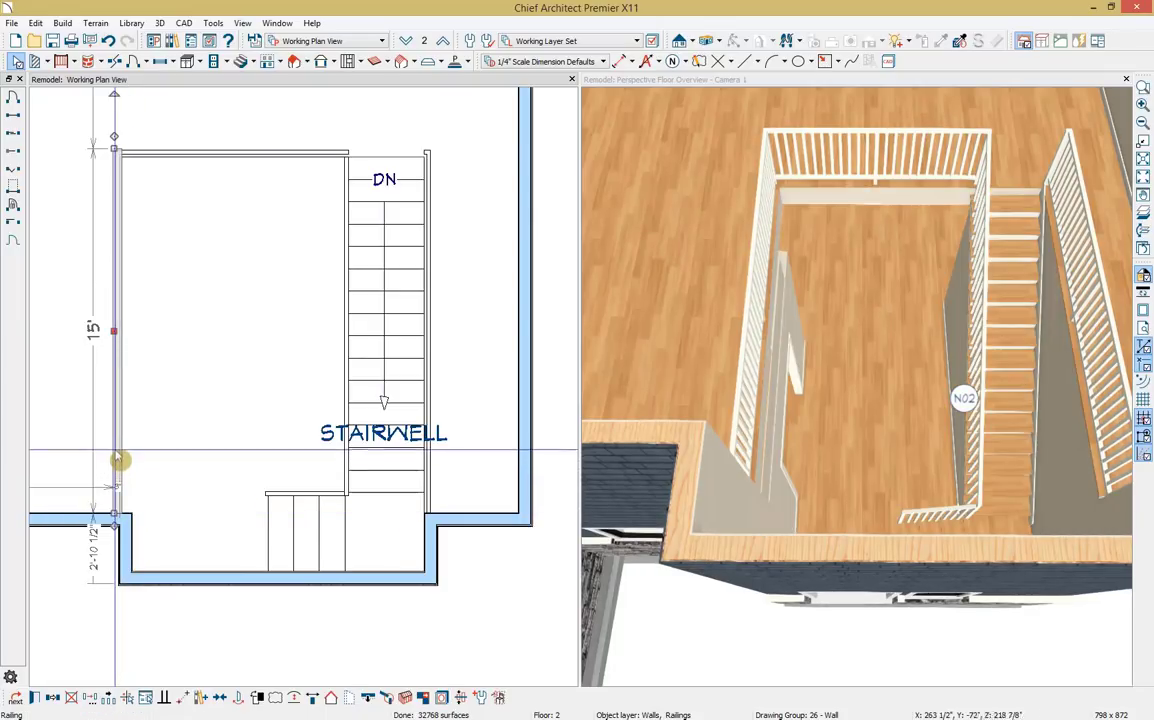
{"action": "left_click_drag", "start_coordinate": [116, 476], "coordinate": [123, 474]}
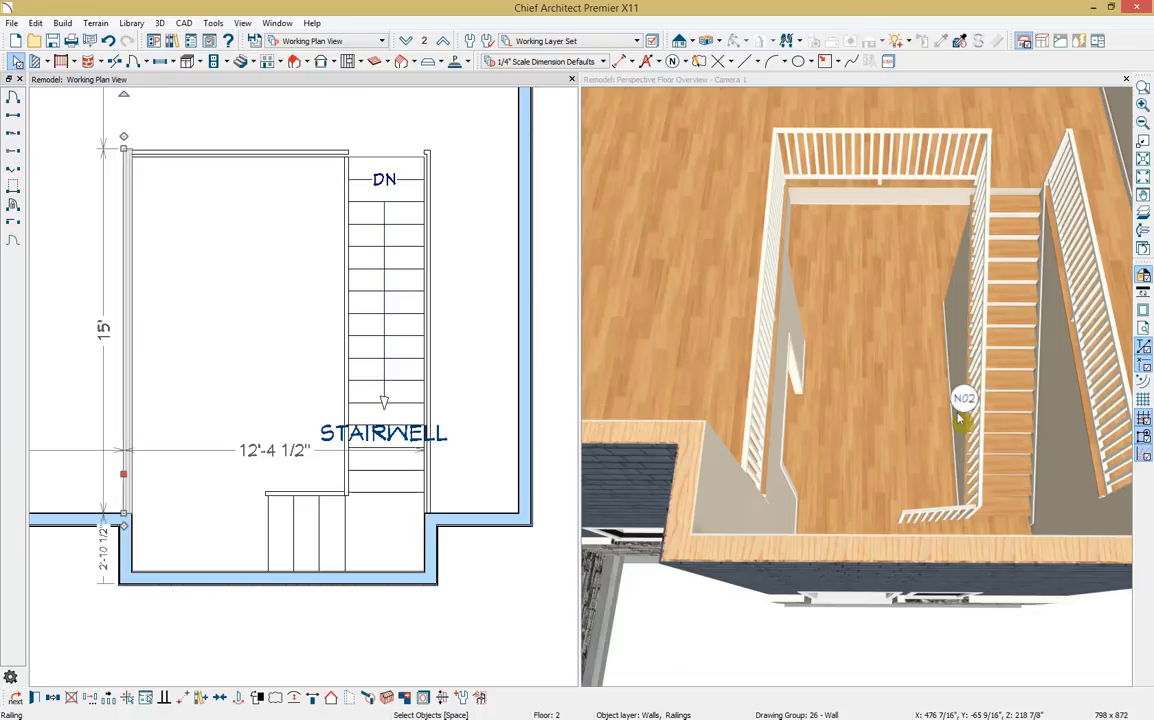
{"action": "scroll", "coordinate": [958, 419], "scroll_direction": "down", "scroll_amount": 5}
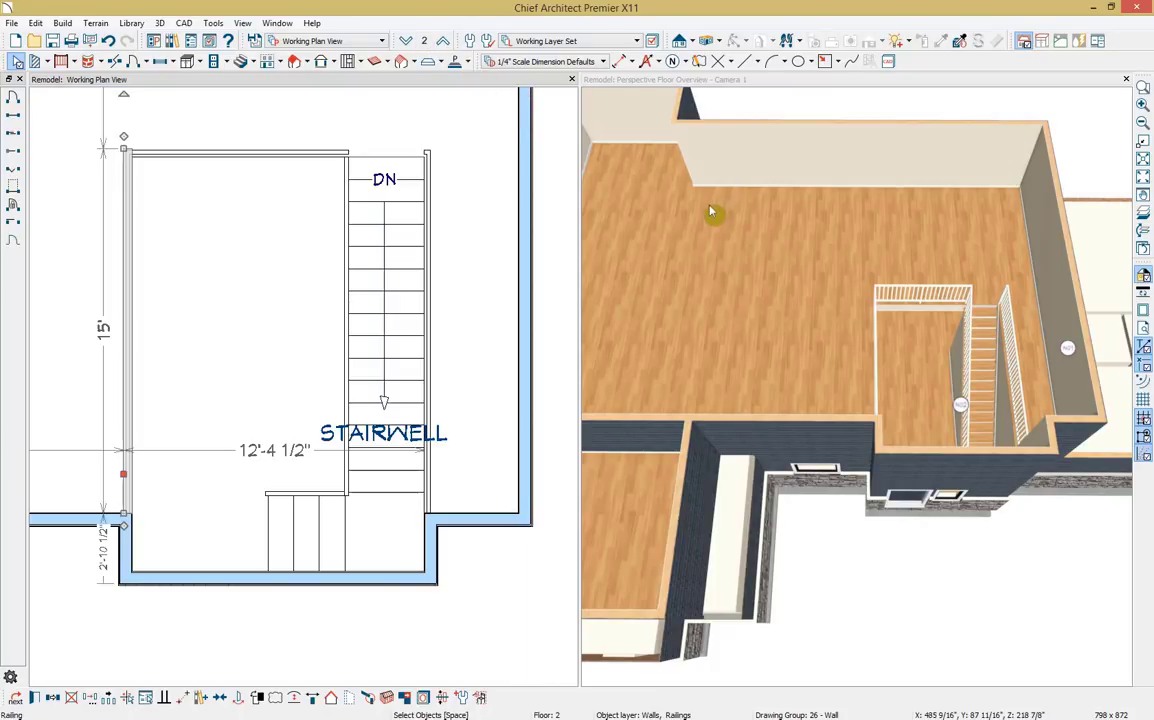
Step: Close the perspective floor overview and show the whole floor 2 plan in the full drawing area
{"action": "left_click", "coordinate": [717, 41]}
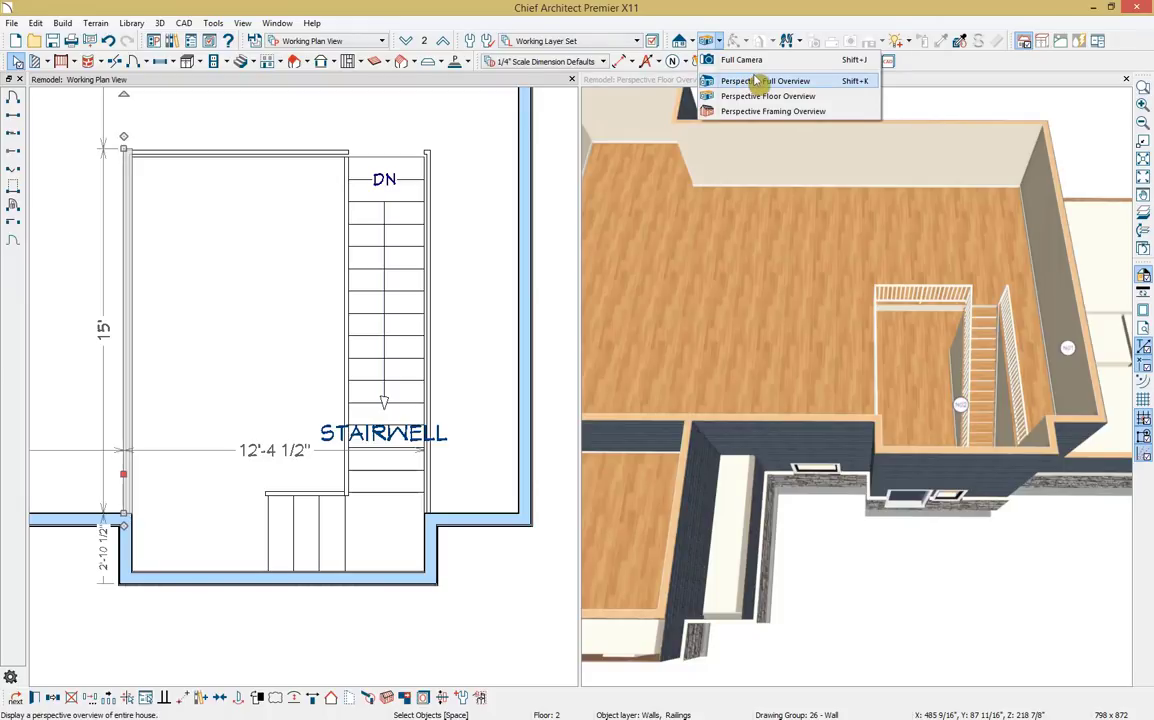
{"action": "left_click", "coordinate": [921, 89]}
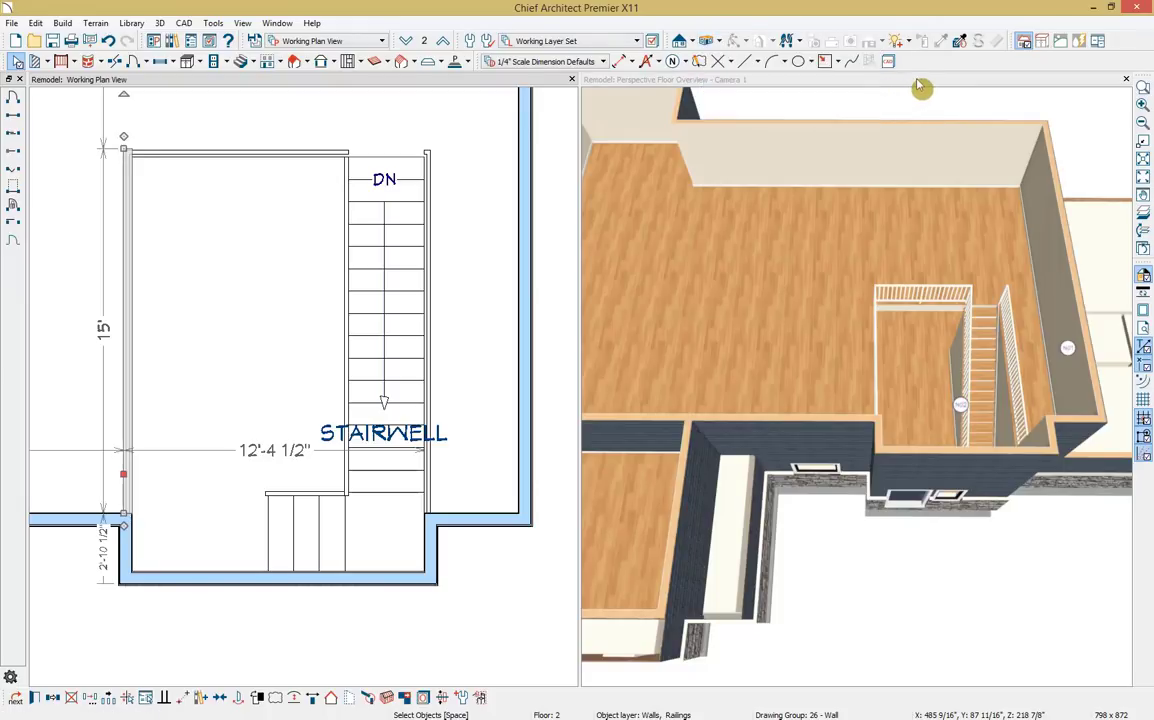
{"action": "left_click", "coordinate": [1127, 80]}
{"action": "scroll", "coordinate": [703, 296], "scroll_direction": "down", "scroll_amount": 5}
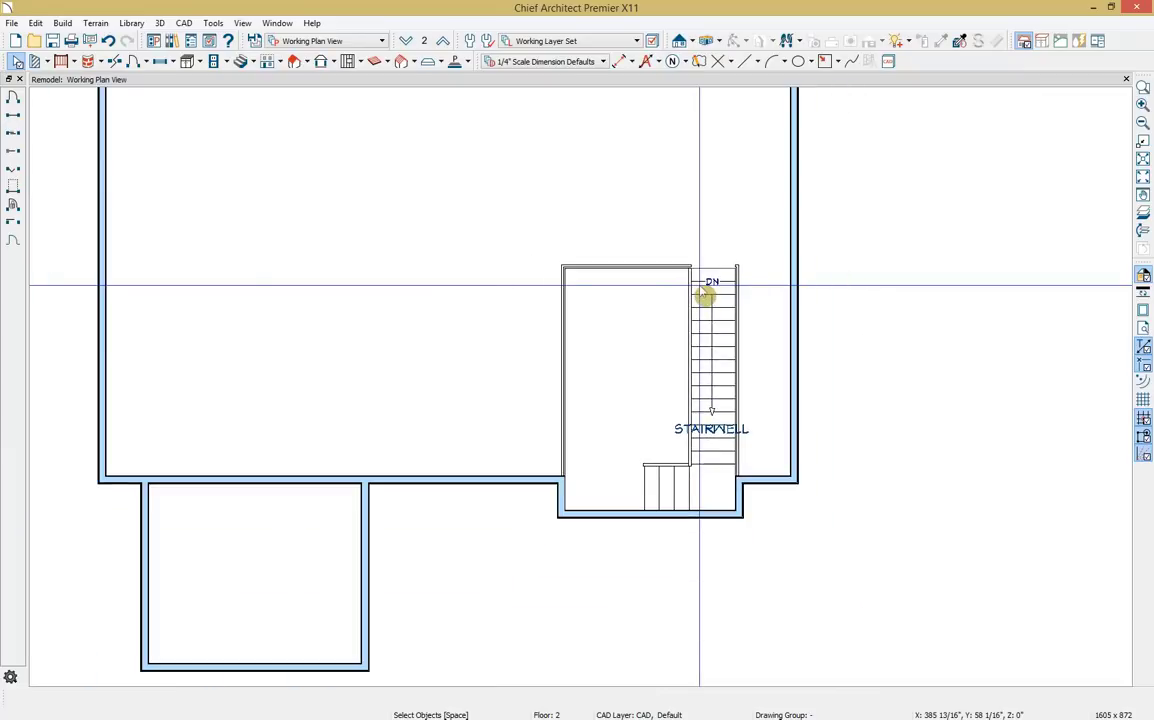
{"action": "scroll", "coordinate": [700, 287], "scroll_direction": "down", "scroll_amount": 3}
{"action": "middle_click_drag", "start_coordinate": [711, 271], "coordinate": [706, 326]}
{"action": "scroll", "coordinate": [697, 312], "scroll_direction": "up", "scroll_amount": 1}
{"action": "scroll", "coordinate": [701, 320], "scroll_direction": "up", "scroll_amount": 1}
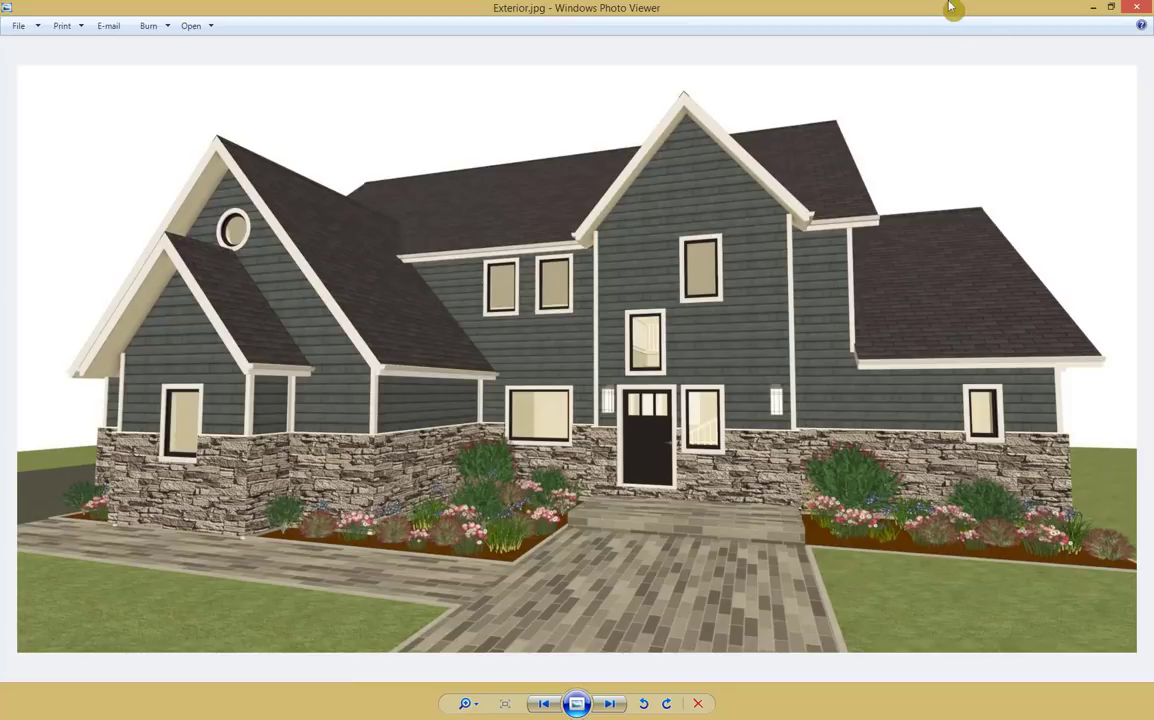
Step: Go down to floor 1 and check the front window layout against the Exterior.jpg reference rendering
{"action": "left_click", "coordinate": [1137, 7]}
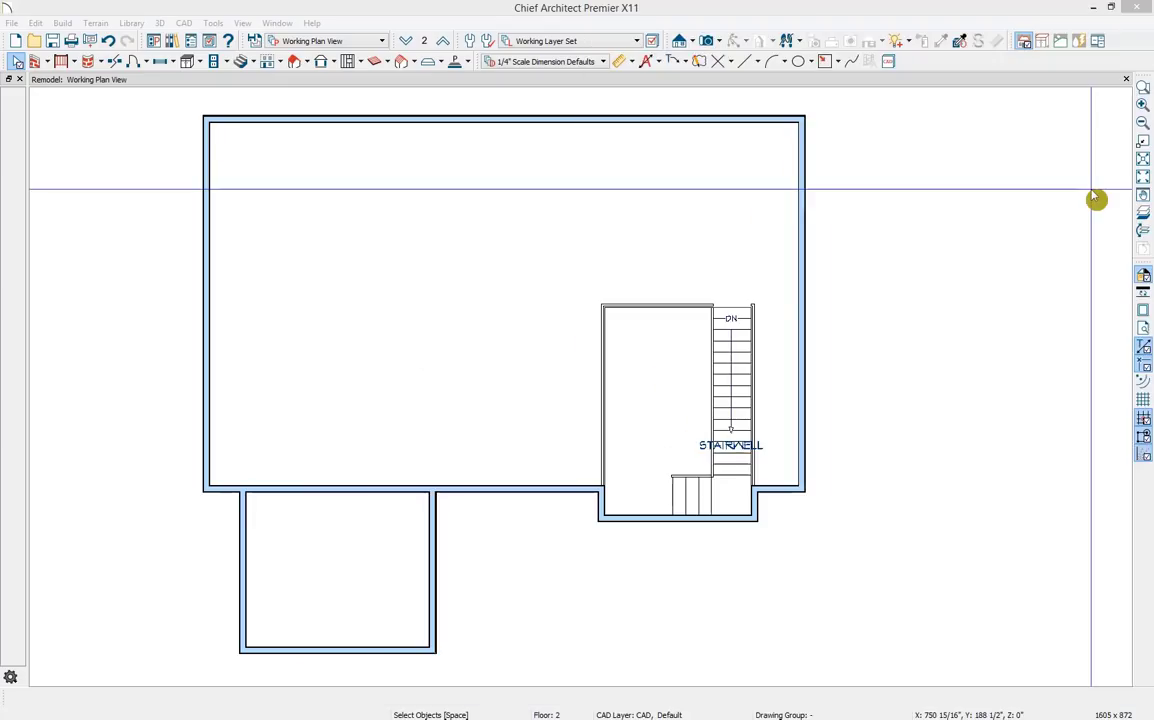
{"action": "left_click", "coordinate": [404, 47]}
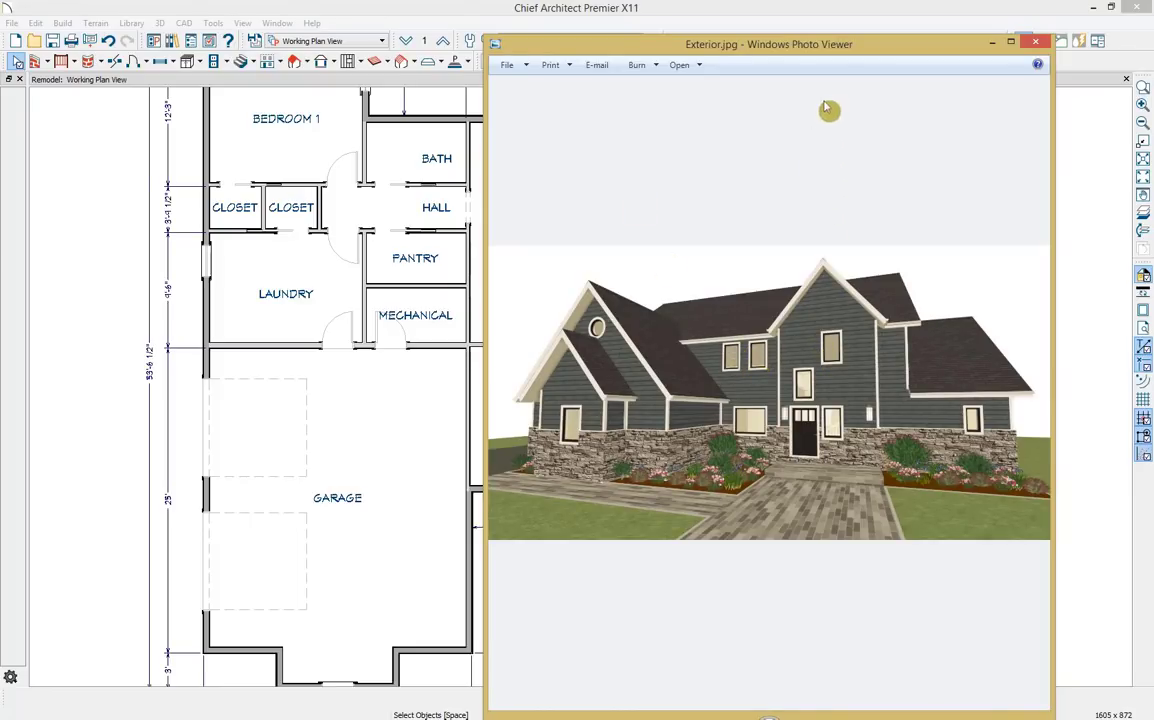
{"action": "left_click_drag", "start_coordinate": [842, 54], "coordinate": [1013, 62]}
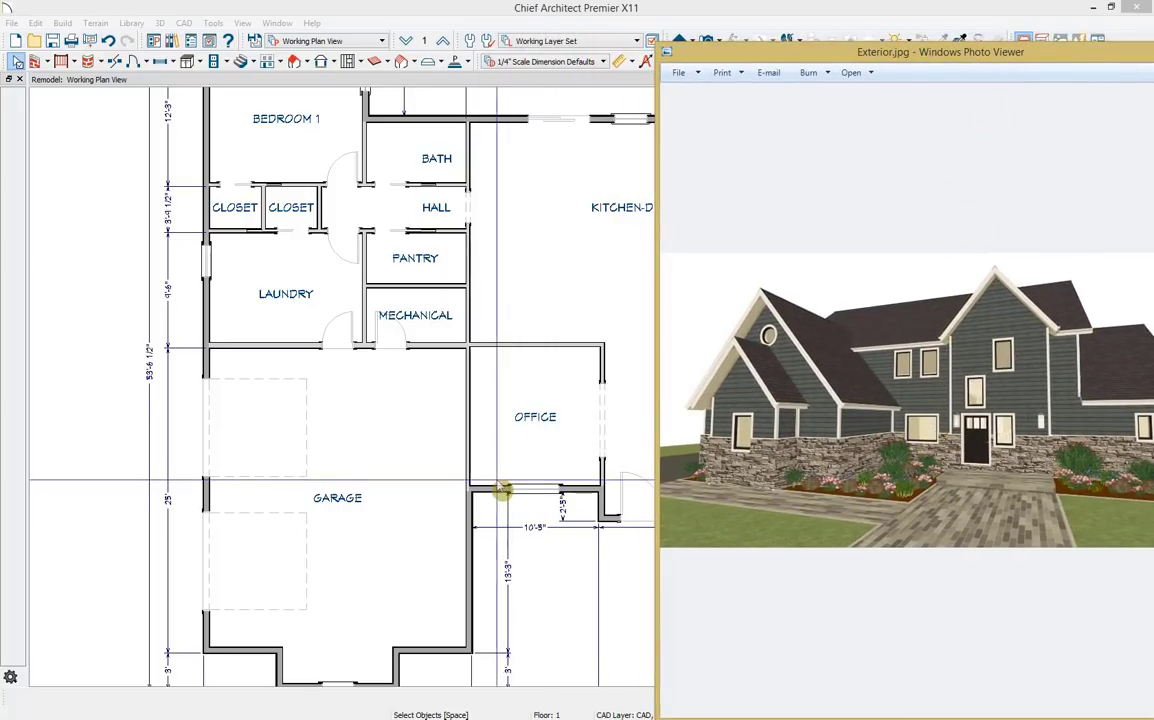
{"action": "left_click_drag", "start_coordinate": [893, 62], "coordinate": [310, 52]}
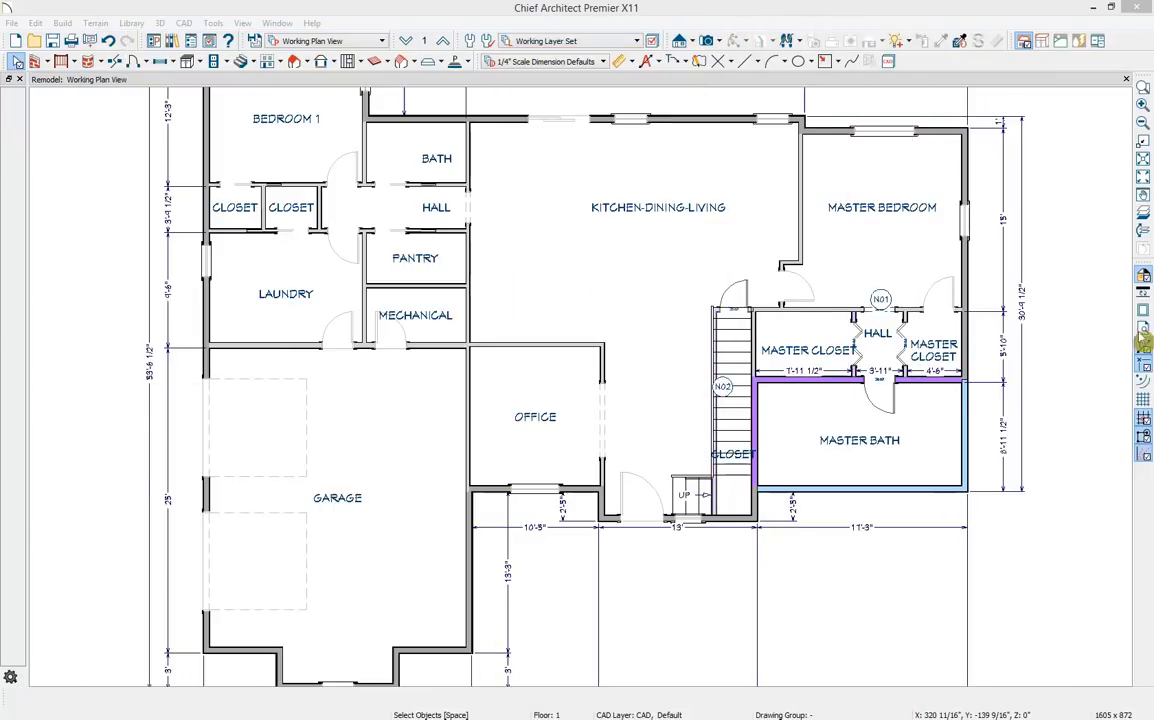
Step: Copy the office's front window and the window beside the front door from floor 1 and paste them on floor 2, holding their position
{"action": "left_click", "coordinate": [538, 490]}
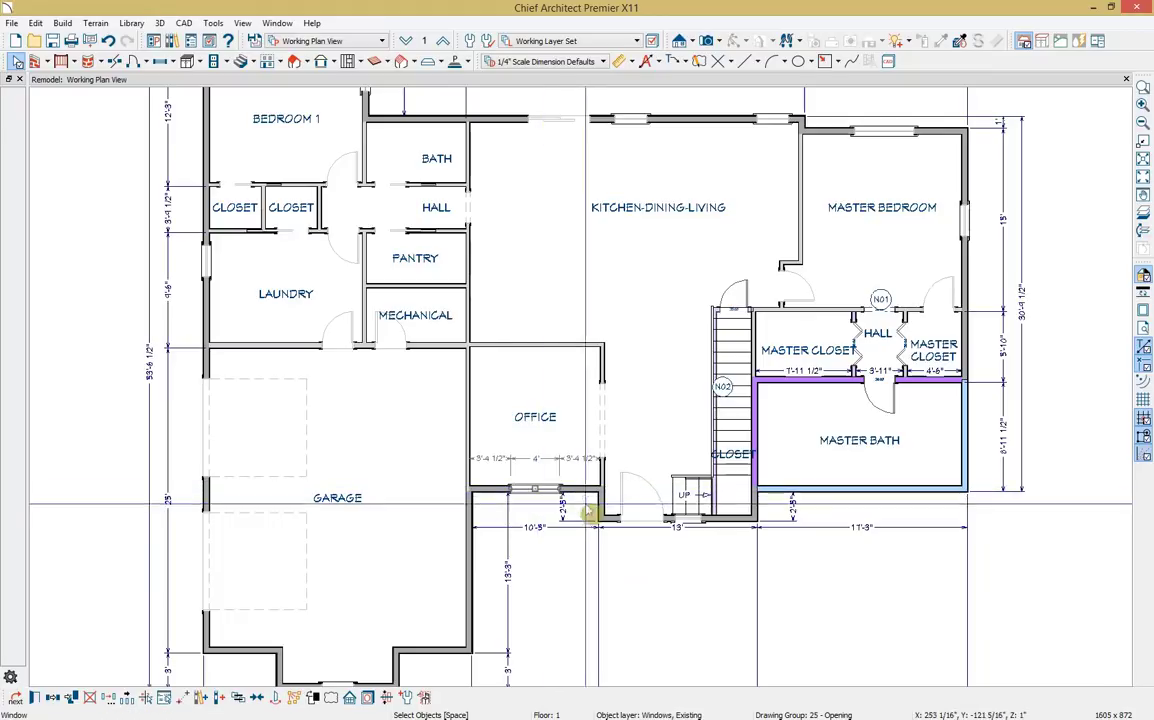
{"action": "left_click", "coordinate": [698, 527]}
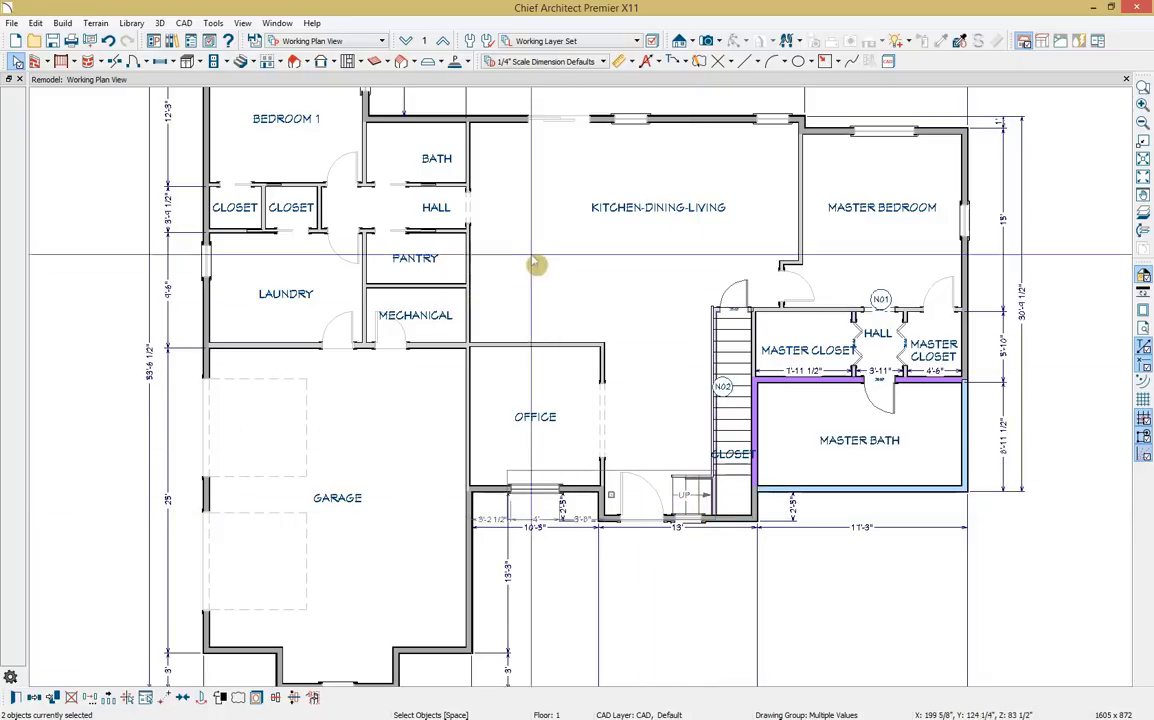
{"action": "left_click", "coordinate": [442, 42]}
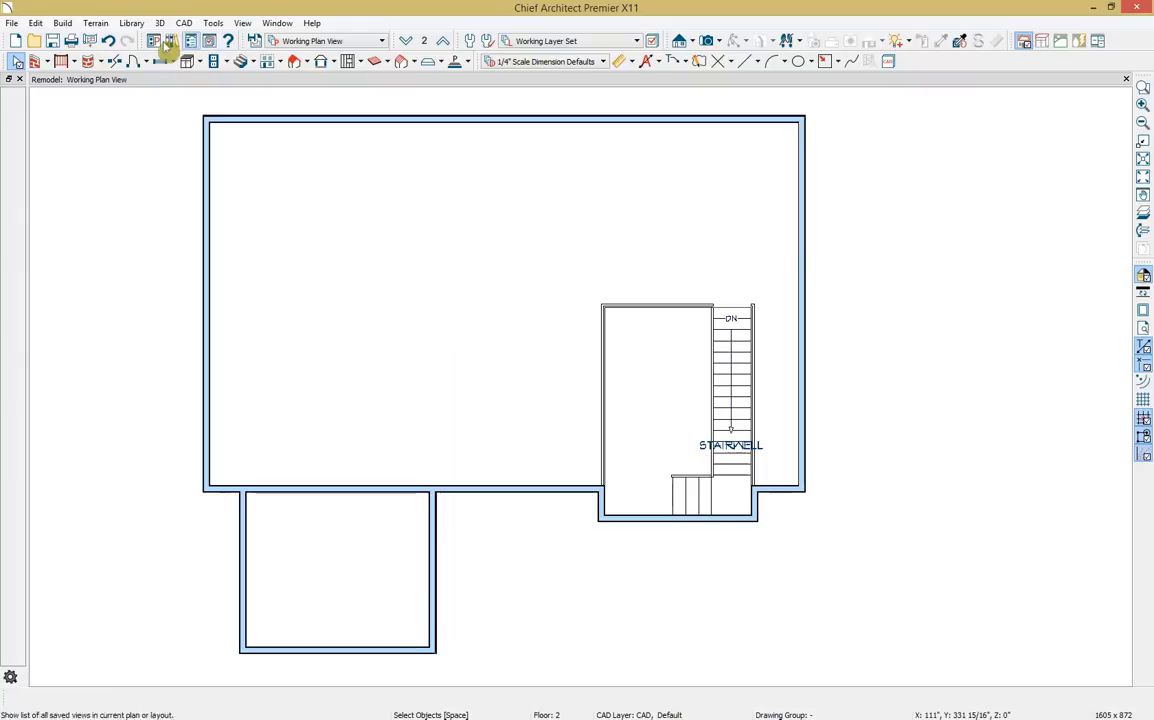
{"action": "left_click", "coordinate": [34, 24]}
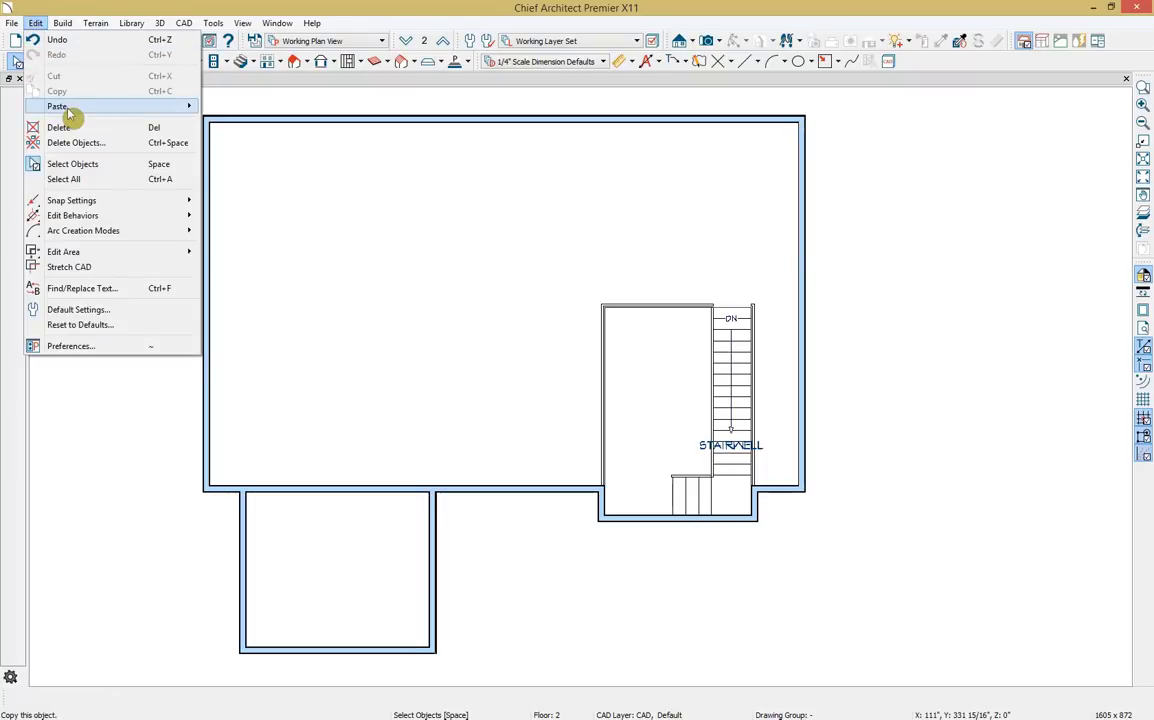
{"action": "mouse_move", "coordinate": [118, 106]}
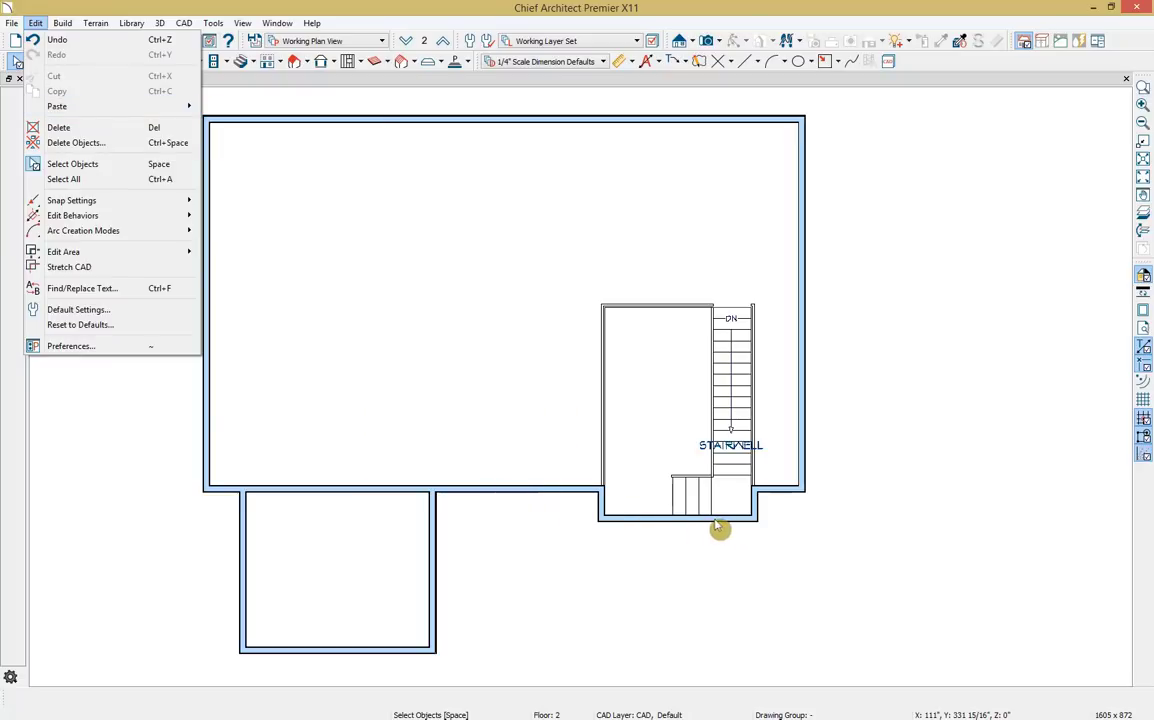
{"action": "mouse_move", "coordinate": [186, 106]}
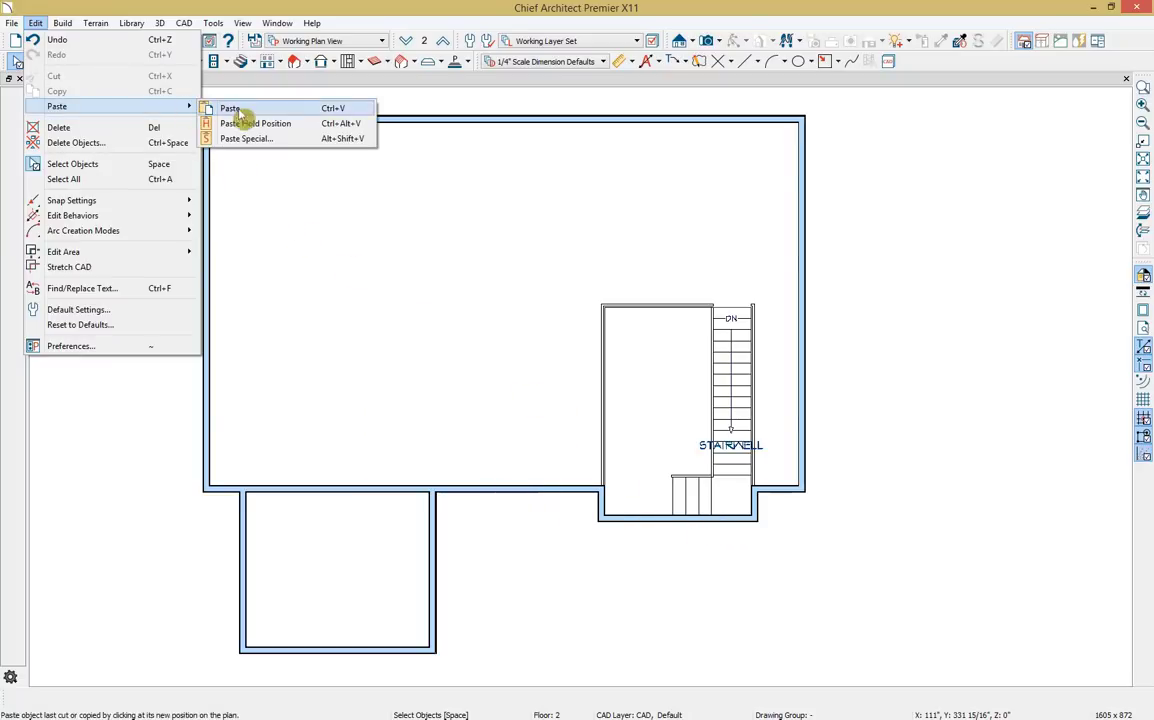
{"action": "left_click", "coordinate": [370, 125]}
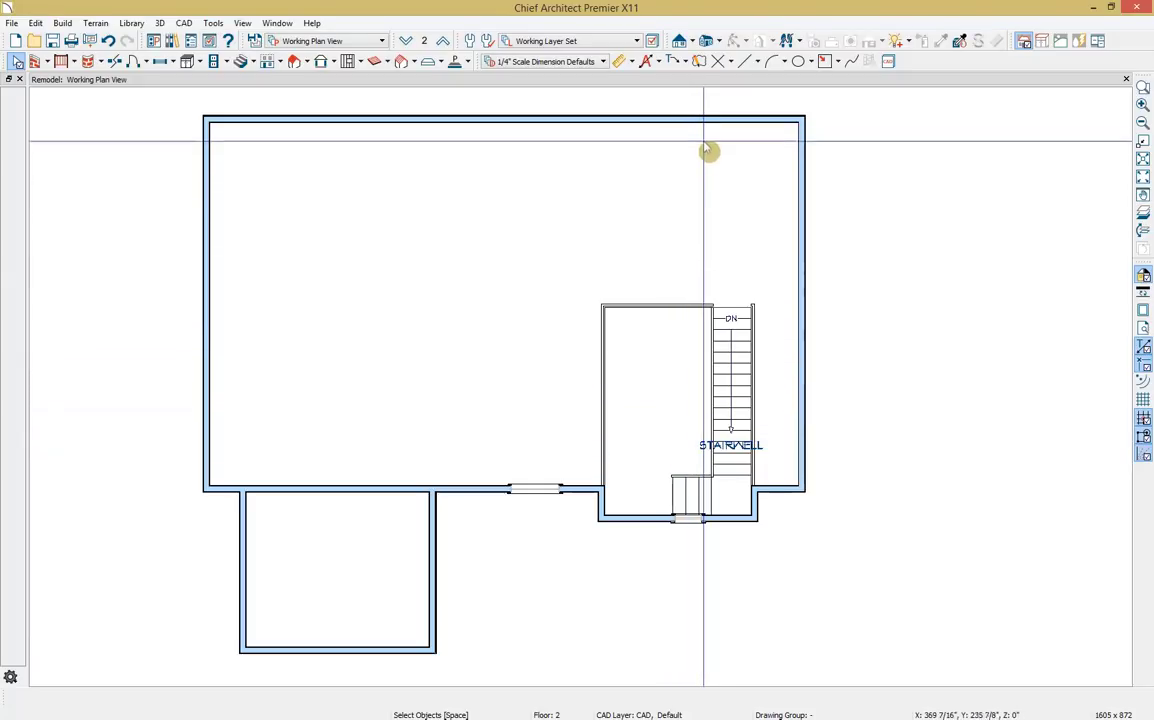
Step: Create a perspective full overview, face it to the front of the house, and compare the windows with the Exterior.jpg rendering
{"action": "left_click", "coordinate": [718, 42]}
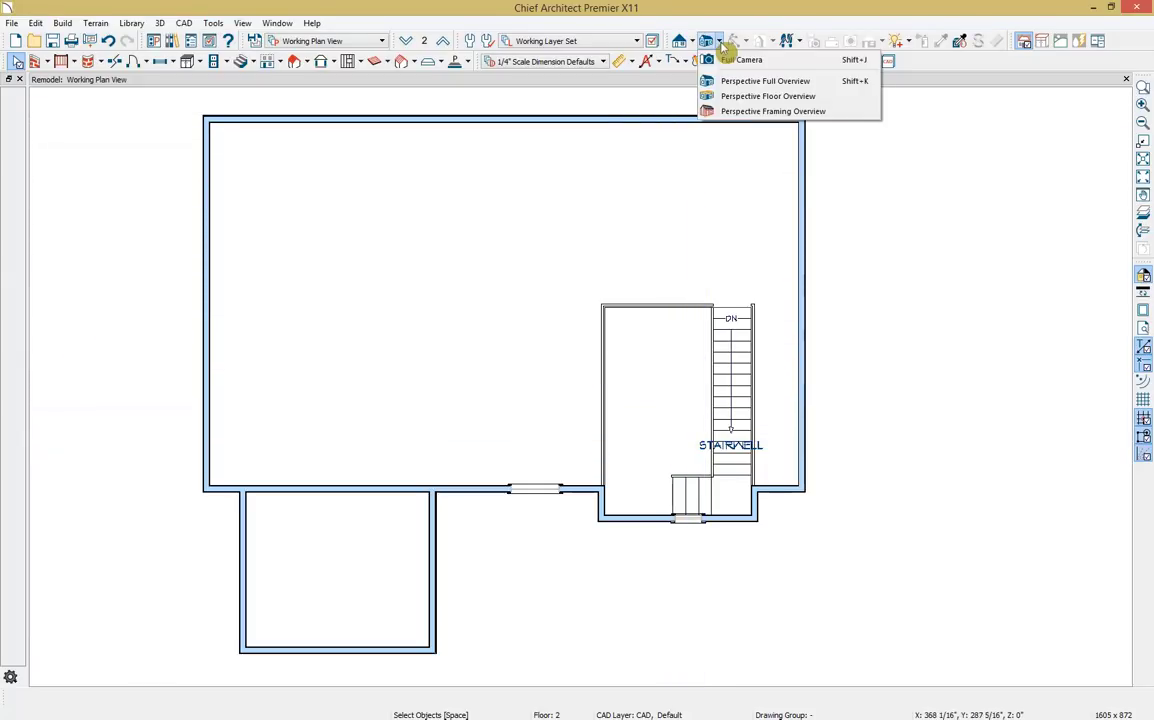
{"action": "left_click", "coordinate": [829, 85]}
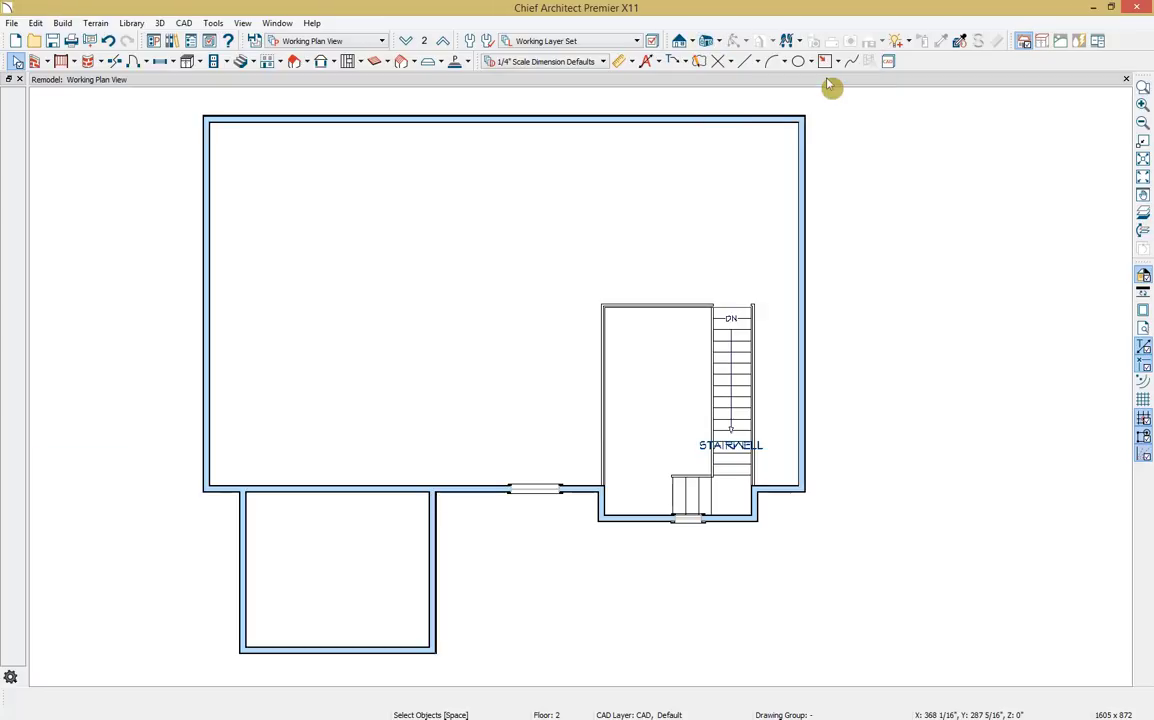
{"action": "left_click_drag", "start_coordinate": [533, 507], "coordinate": [610, 408]}
{"action": "scroll", "coordinate": [610, 408], "scroll_direction": "up", "scroll_amount": 3}
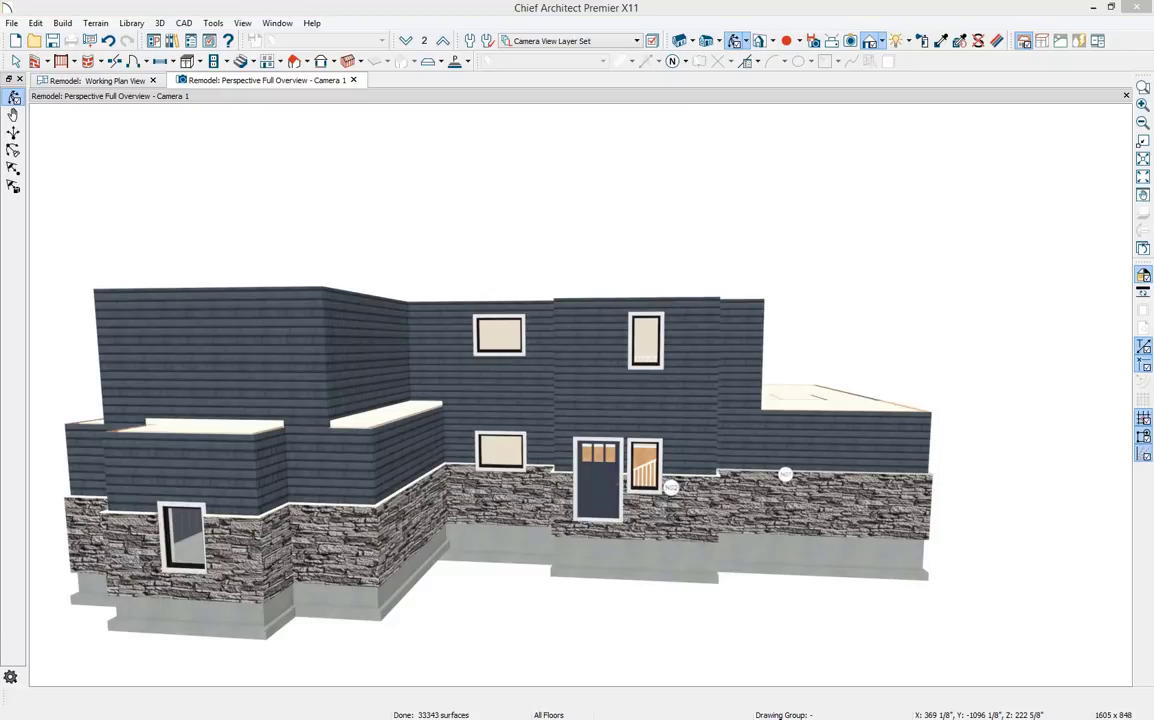
{"action": "left_click_drag", "start_coordinate": [1153, 60], "coordinate": [870, 63]}
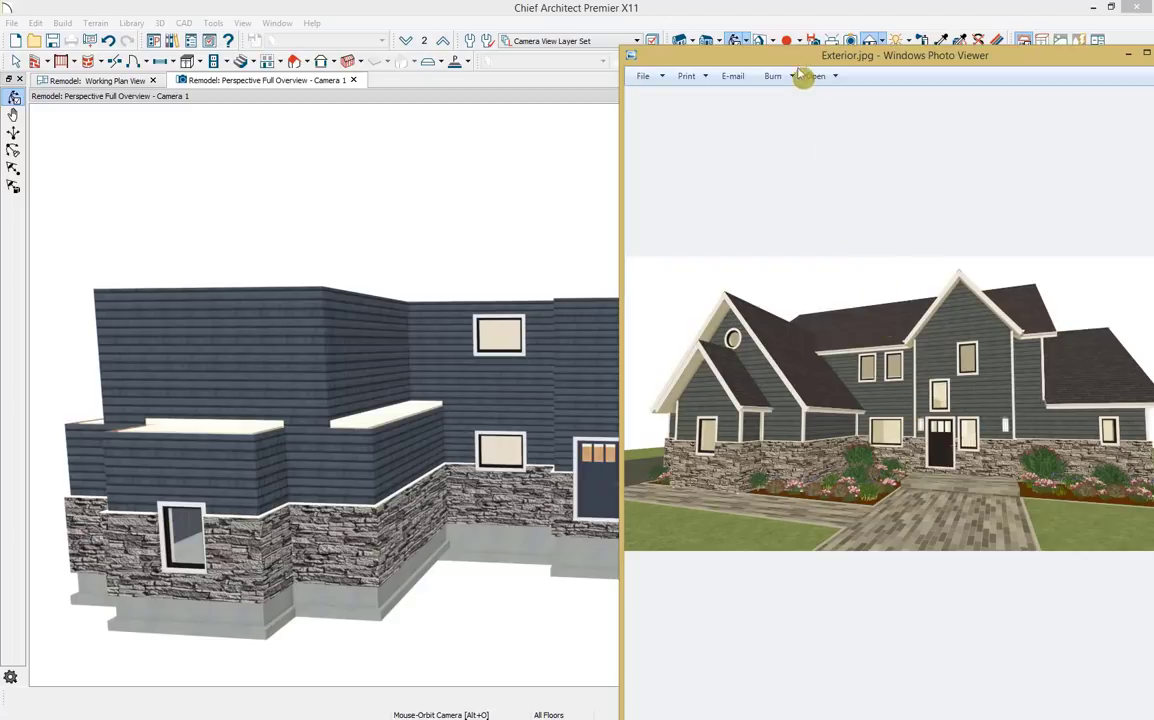
{"action": "left_click_drag", "start_coordinate": [851, 56], "coordinate": [1153, 47]}
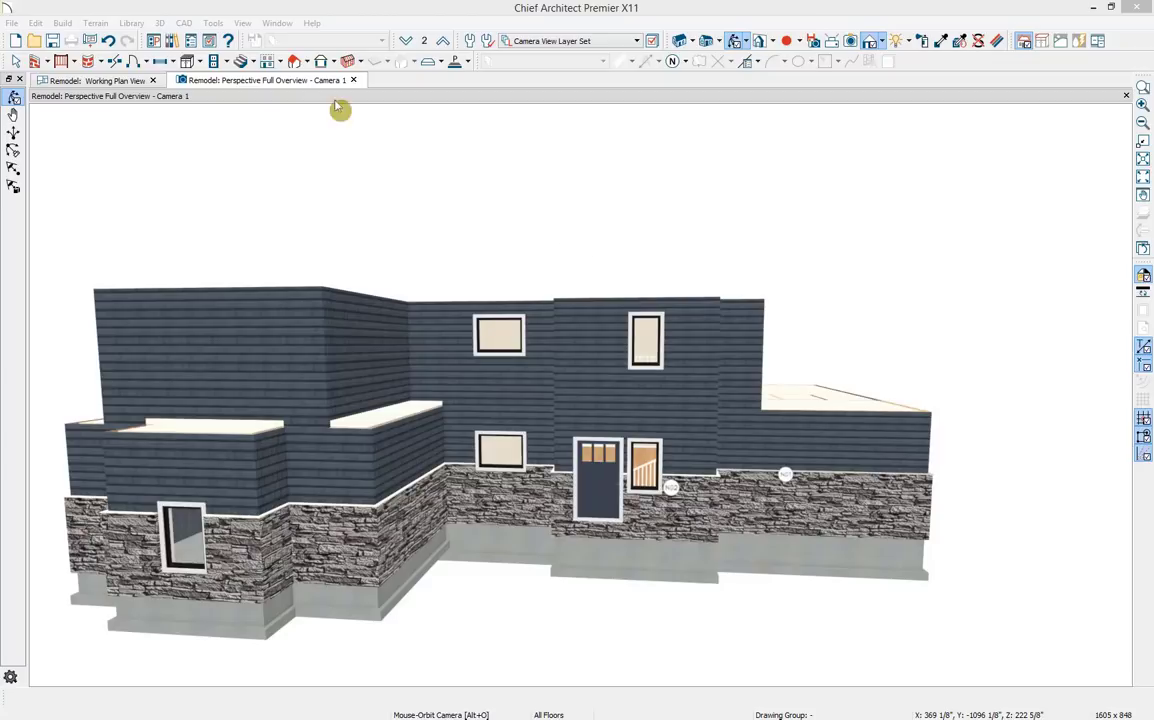
Step: Arrange the plan and the full overview side by side and show the entire floor 1 in the plan view
{"action": "left_click_drag", "start_coordinate": [292, 85], "coordinate": [927, 263]}
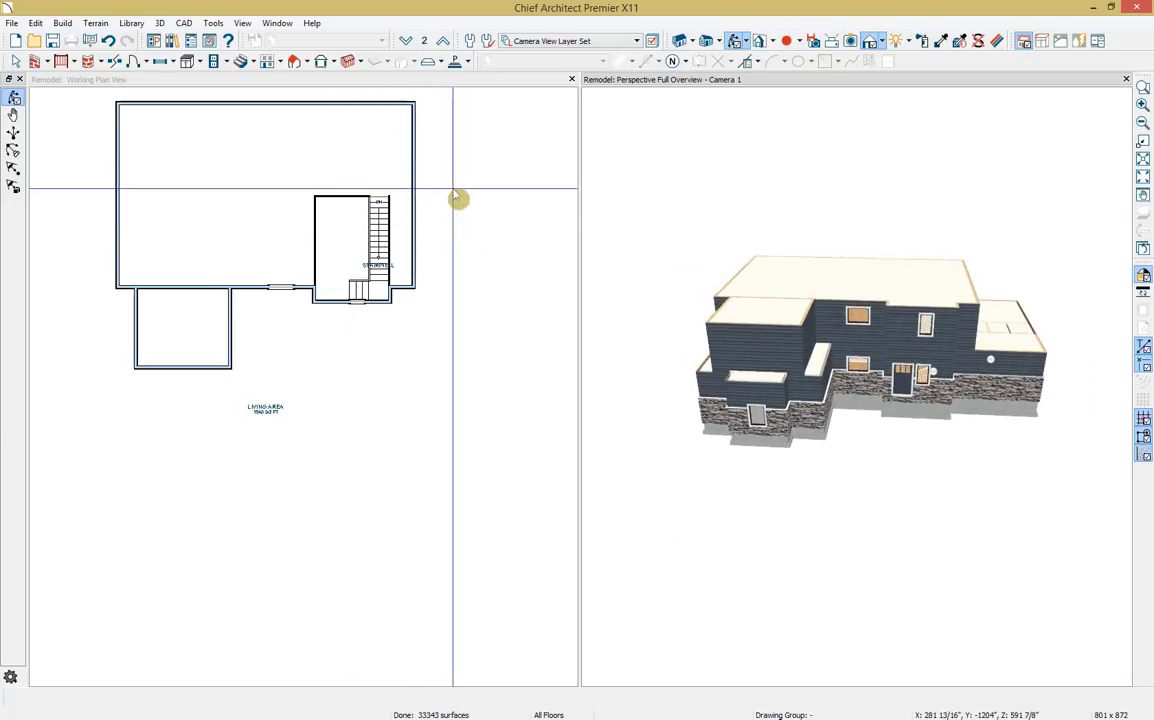
{"action": "left_click", "coordinate": [313, 209]}
{"action": "scroll", "coordinate": [313, 209], "scroll_direction": "up", "scroll_amount": 2}
{"action": "scroll", "coordinate": [313, 209], "scroll_direction": "down", "scroll_amount": 2}
{"action": "left_click", "coordinate": [405, 40]}
{"action": "scroll", "coordinate": [301, 185], "scroll_direction": "up", "scroll_amount": 1}
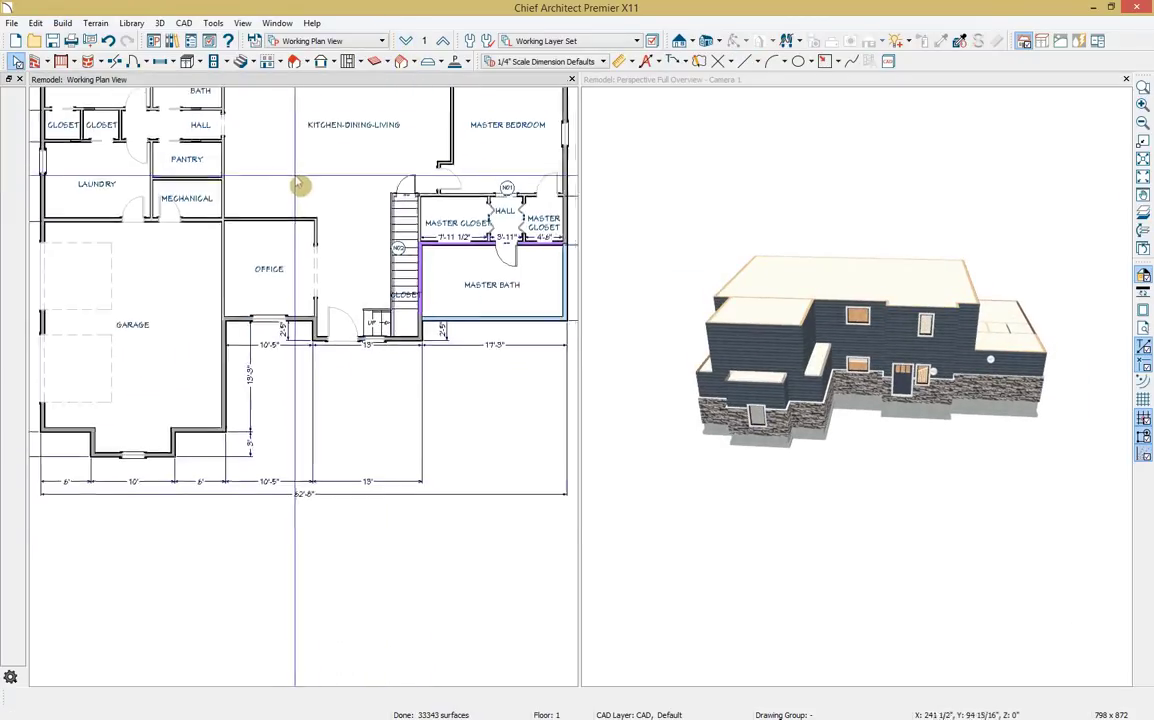
{"action": "scroll", "coordinate": [320, 275], "scroll_direction": "up", "scroll_amount": 1}
{"action": "scroll", "coordinate": [320, 275], "scroll_direction": "down", "scroll_amount": 1}
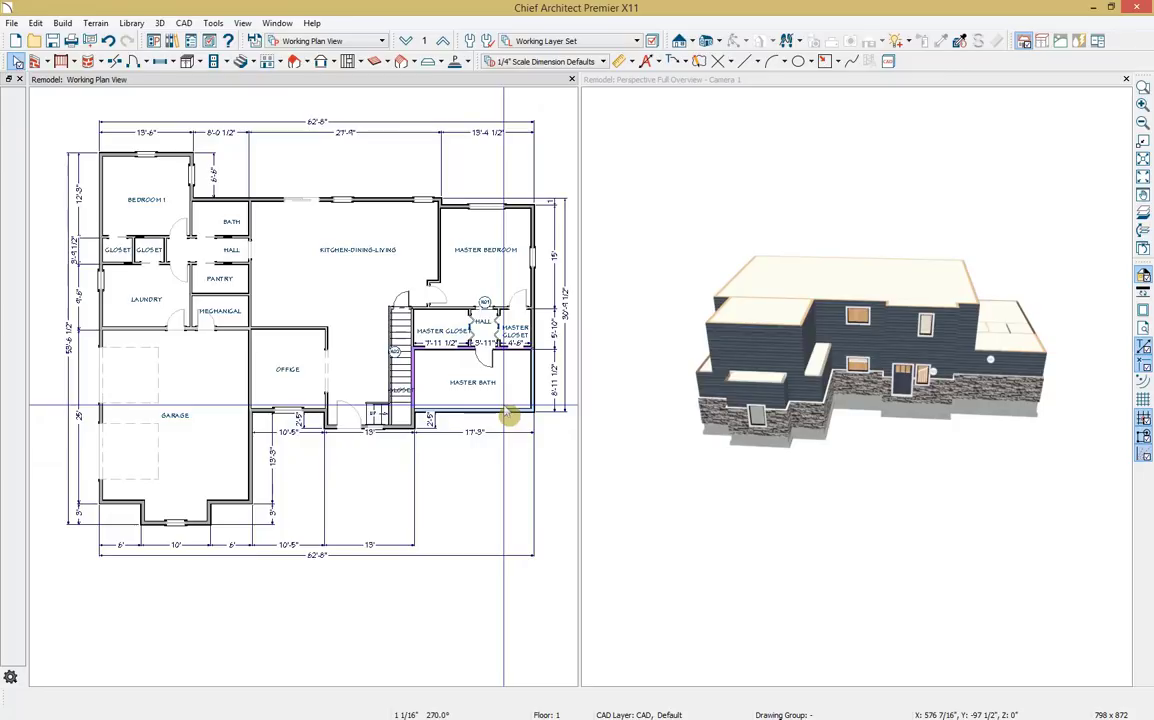
Step: Switch the plan to Roof Plan View, saving the modified settings of the Working Plan View
{"action": "left_click", "coordinate": [370, 41]}
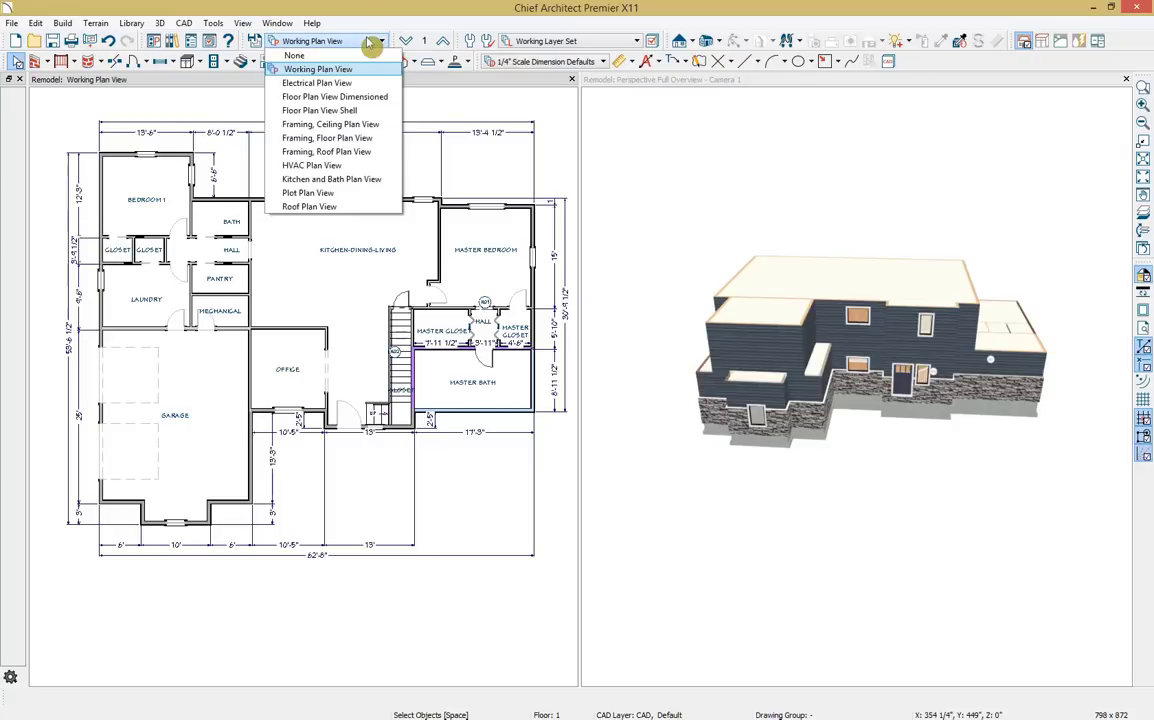
{"action": "left_click", "coordinate": [342, 207]}
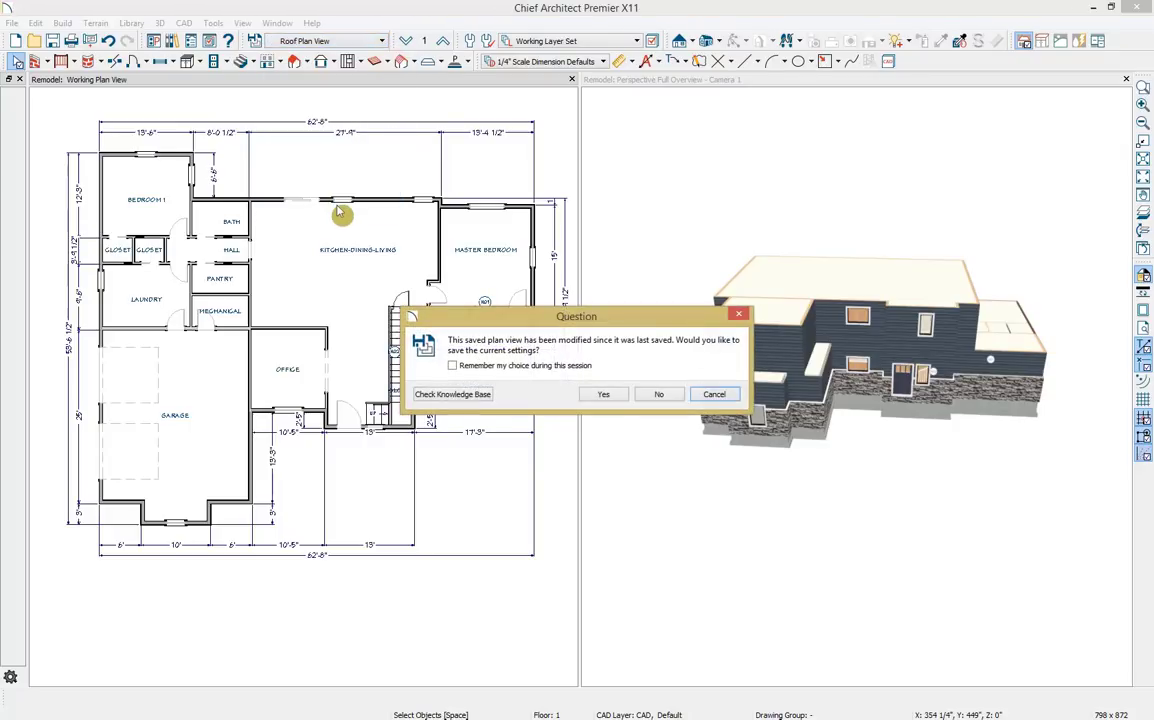
{"action": "left_click", "coordinate": [592, 395]}
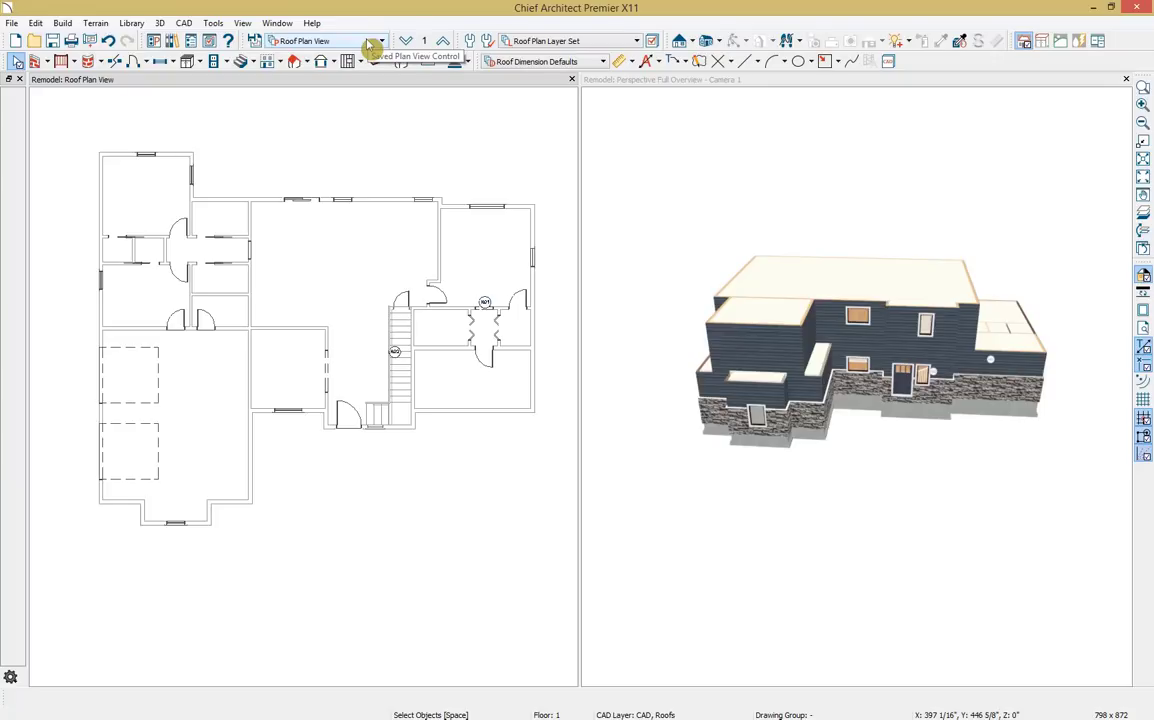
Step: Open the Build Roof settings, enable Auto Rebuild Roofs and set the roof pitch to 10 in 12
{"action": "left_click", "coordinate": [62, 22]}
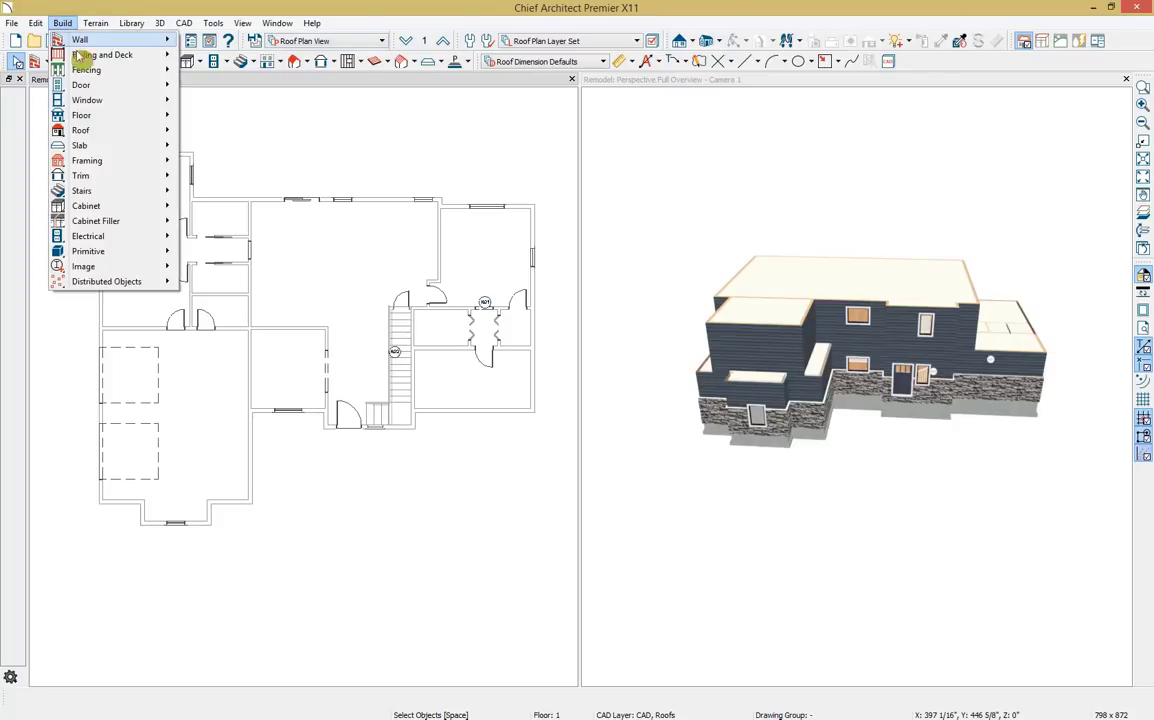
{"action": "mouse_move", "coordinate": [113, 132]}
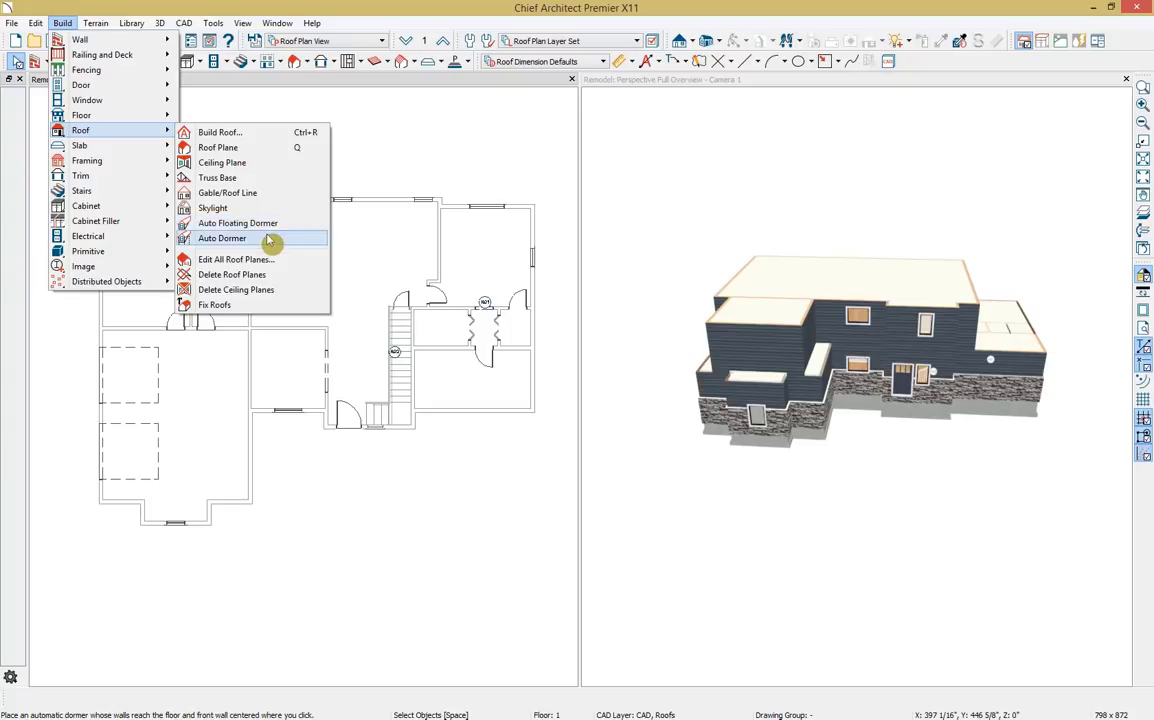
{"action": "left_click", "coordinate": [270, 134]}
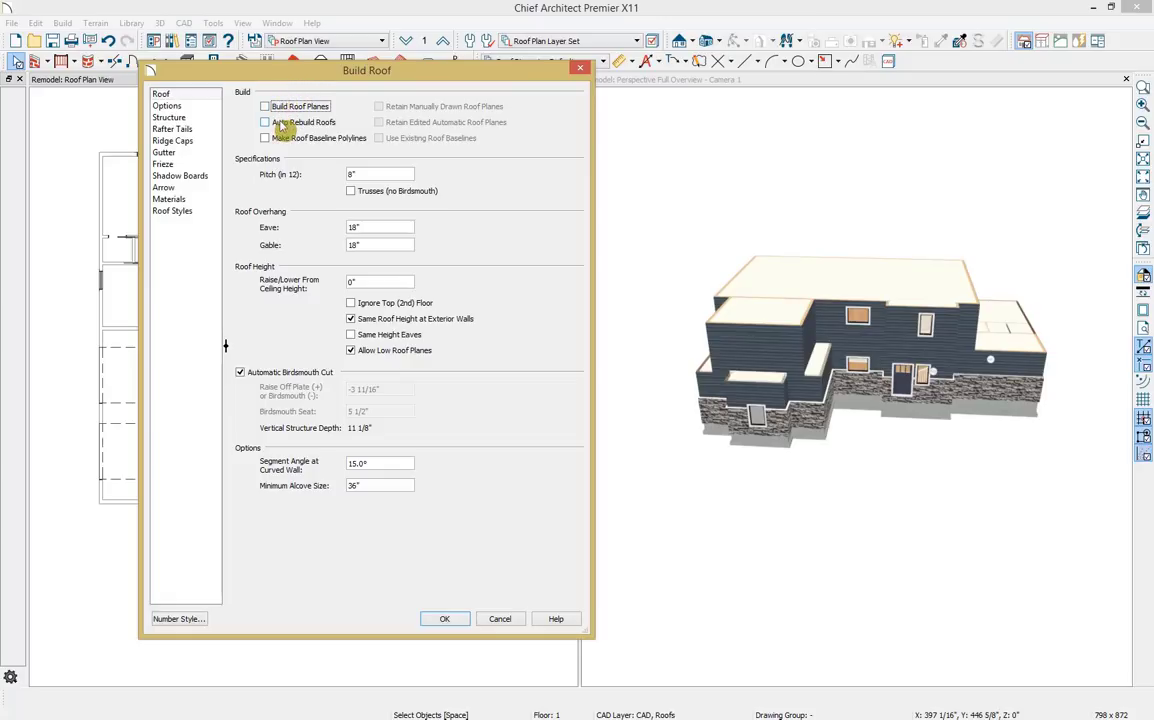
{"action": "left_click", "coordinate": [283, 123]}
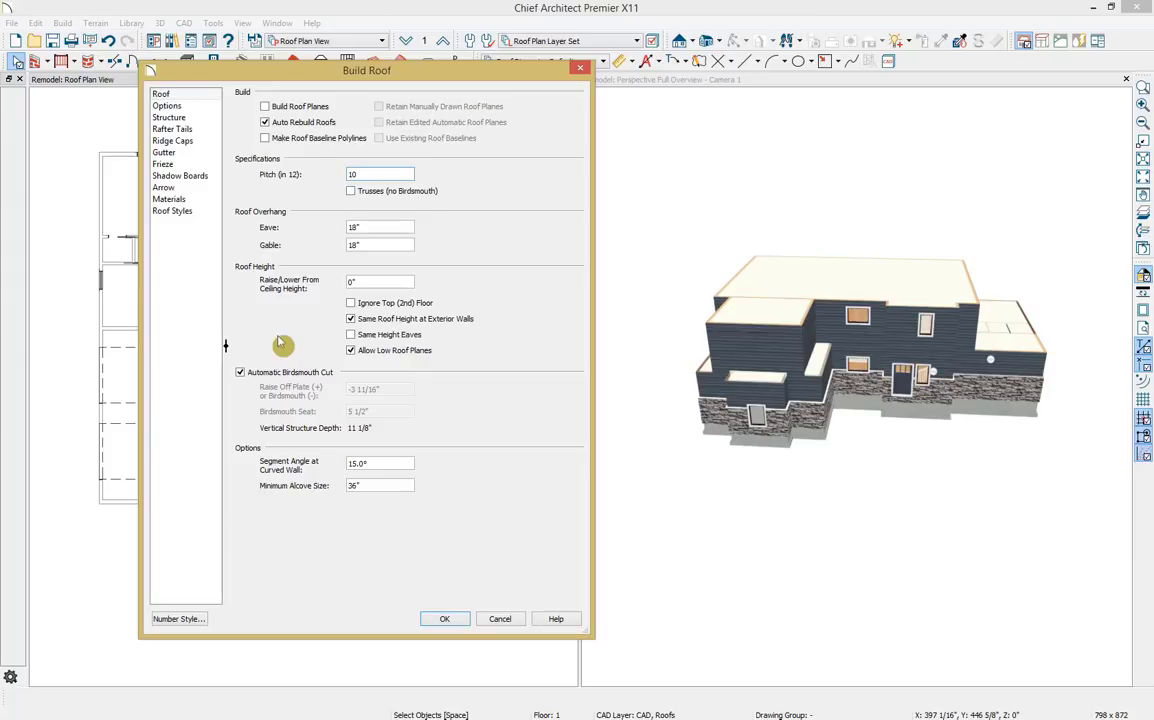
Step: Review the Build Roof settings for options, structure, rafter tails and ridge caps, and look over the available roof styles
{"action": "left_click", "coordinate": [196, 107]}
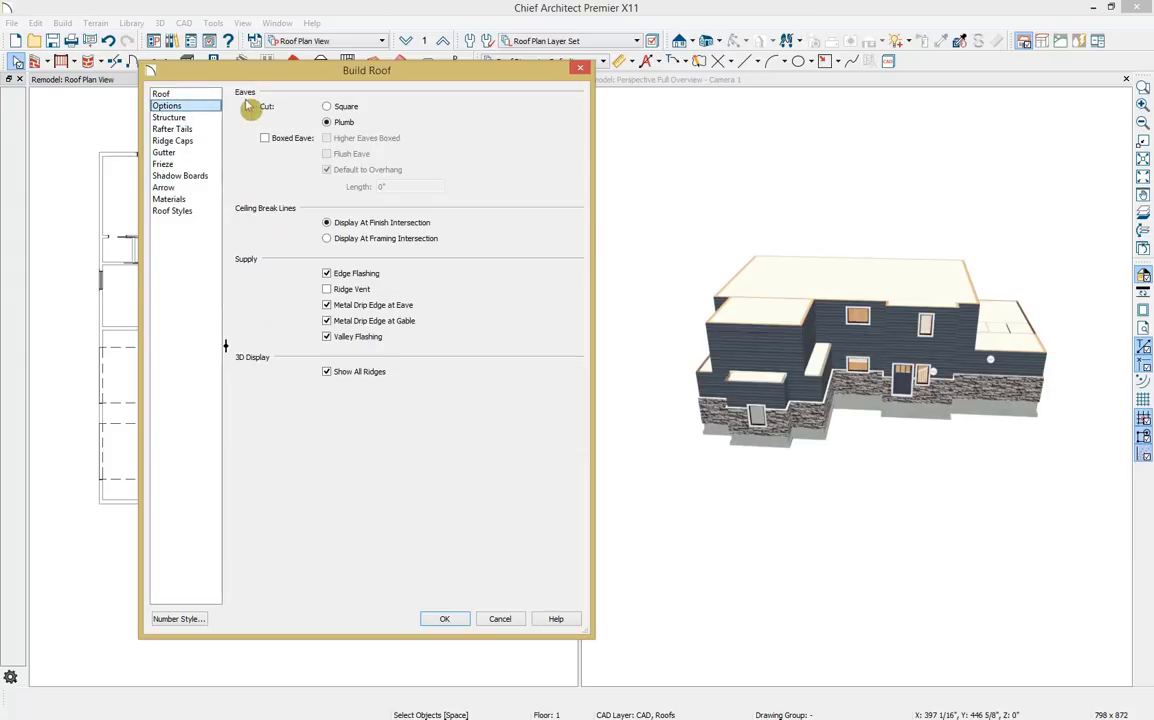
{"action": "left_click", "coordinate": [198, 118]}
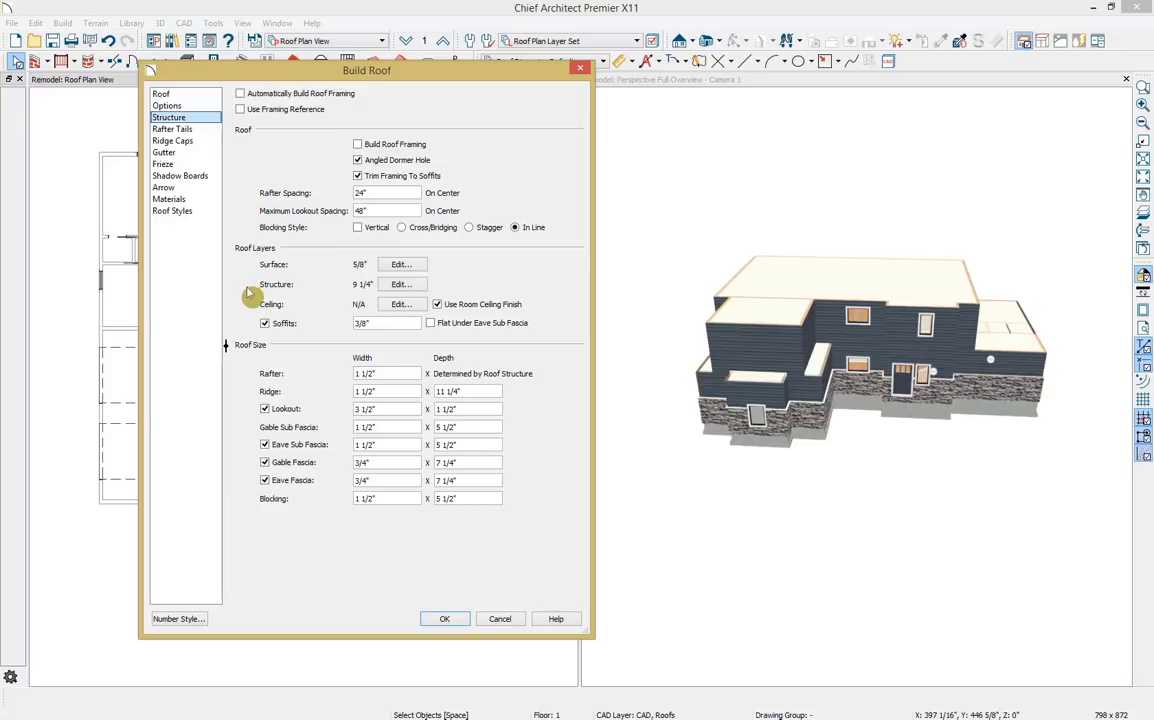
{"action": "left_click", "coordinate": [172, 130]}
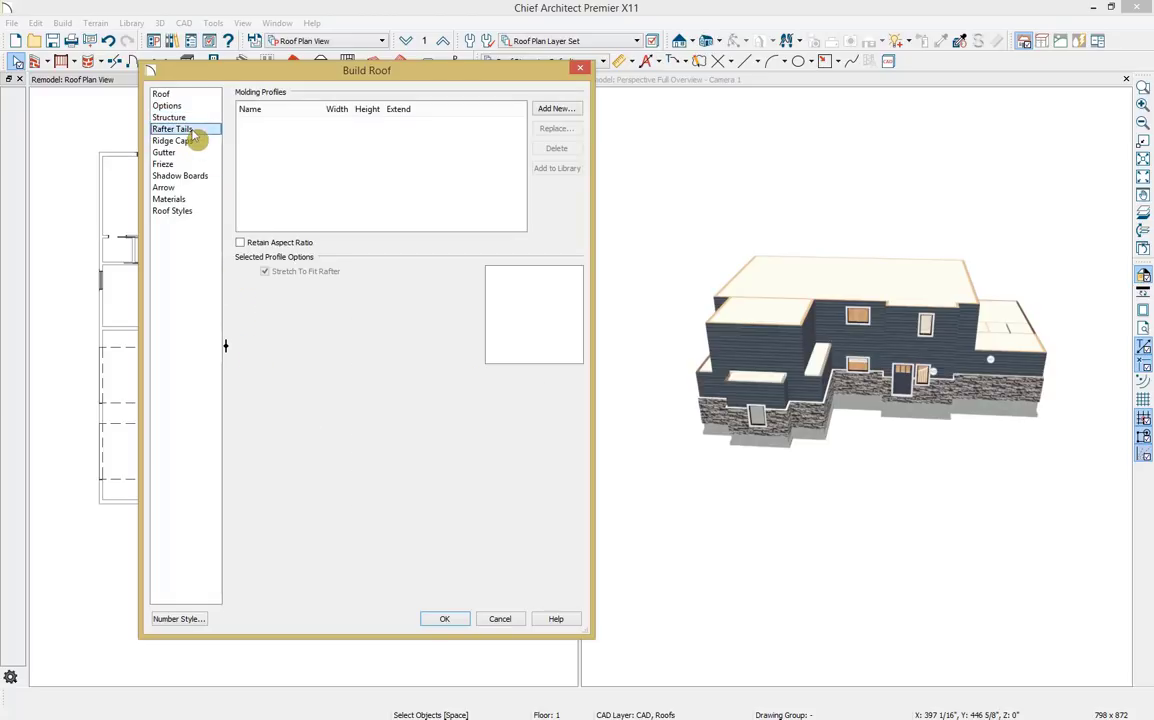
{"action": "left_click", "coordinate": [199, 143]}
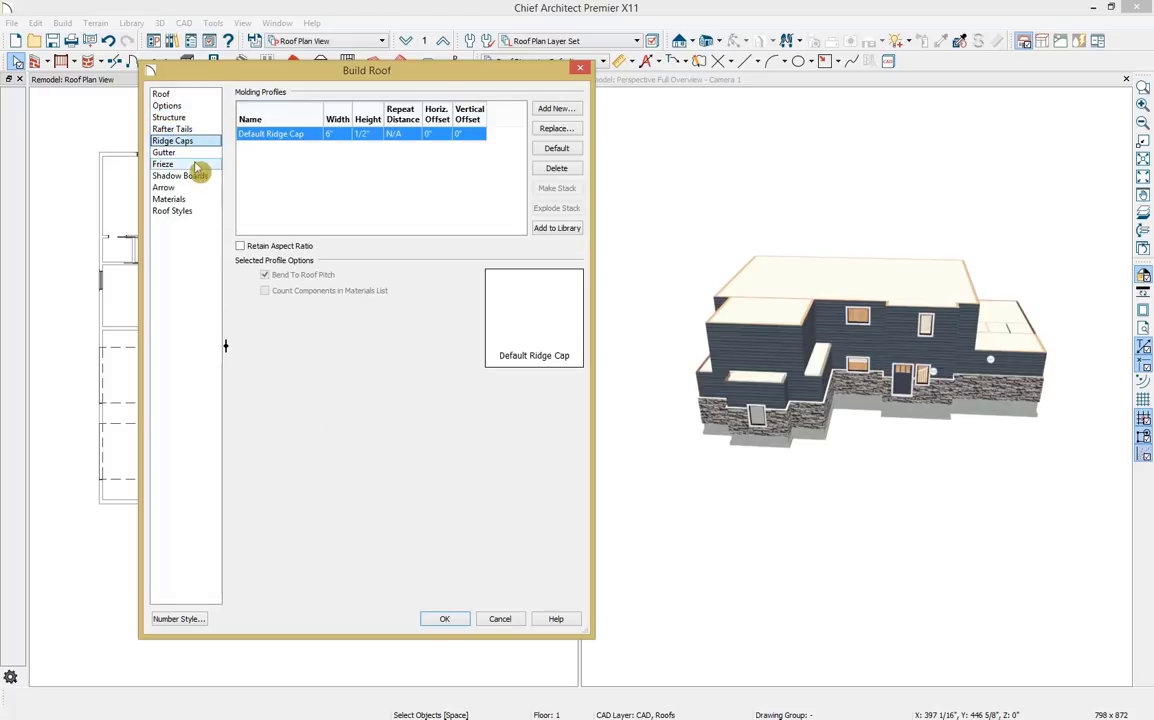
{"action": "left_click", "coordinate": [192, 213]}
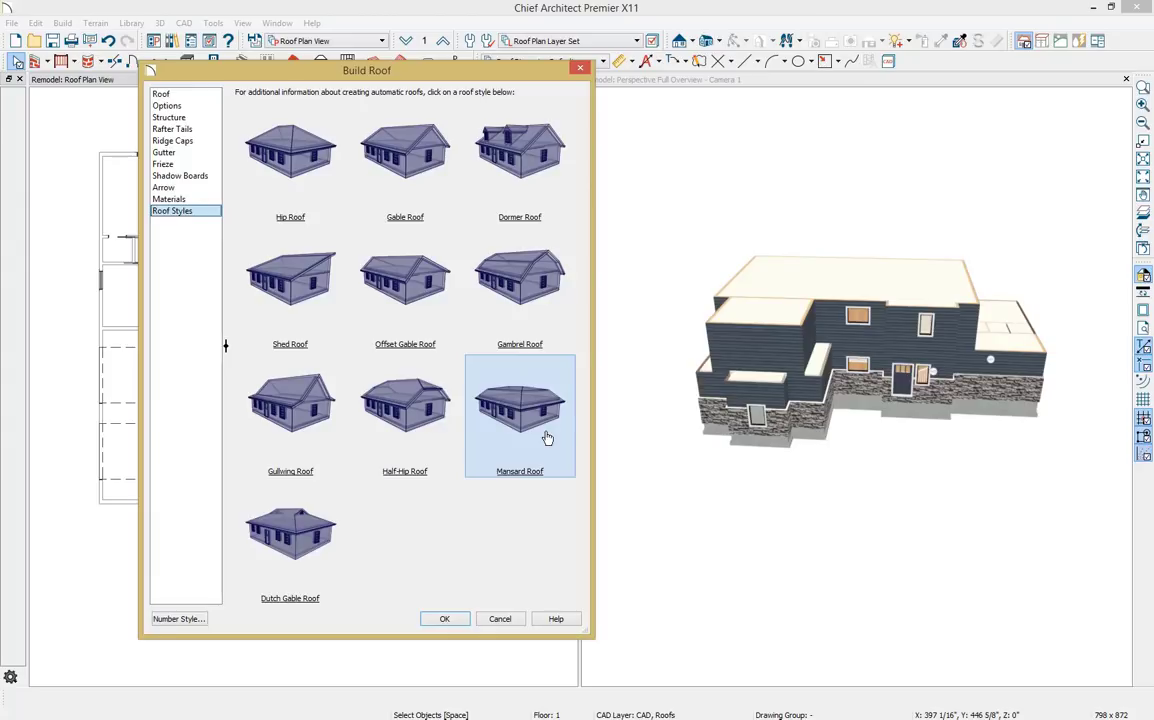
Step: Return to the main Build Roof settings and accept them so automatic roofs are built over the house
{"action": "left_click", "coordinate": [578, 583]}
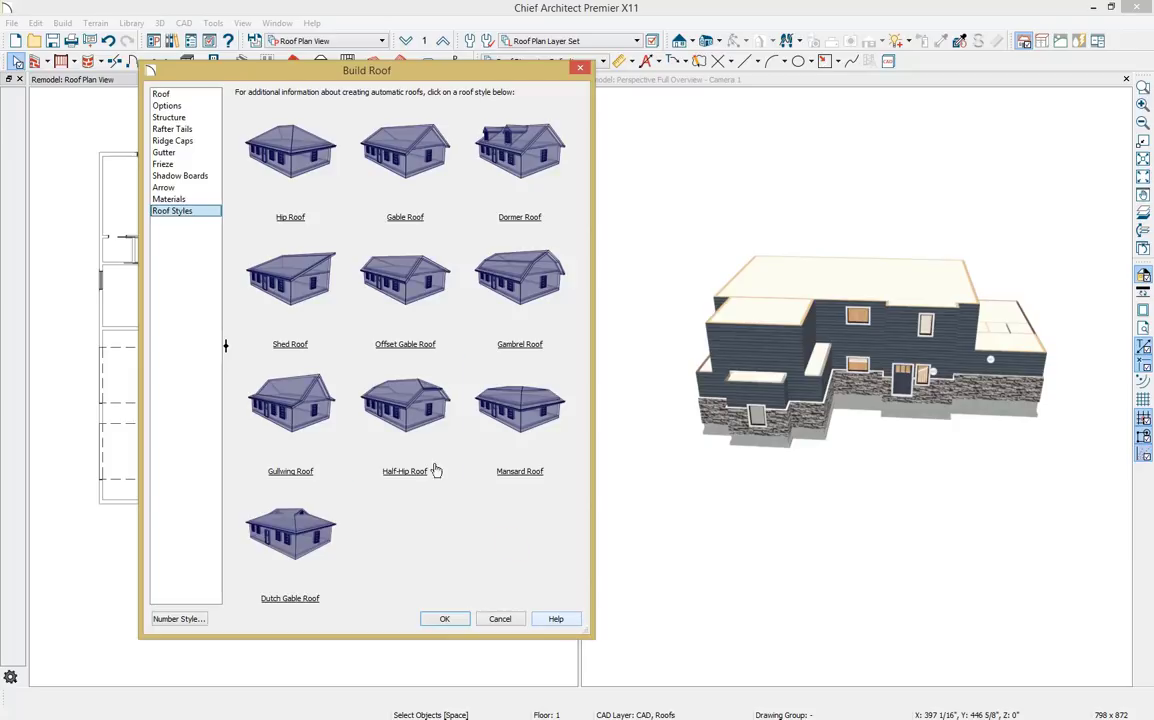
{"action": "left_click", "coordinate": [164, 93]}
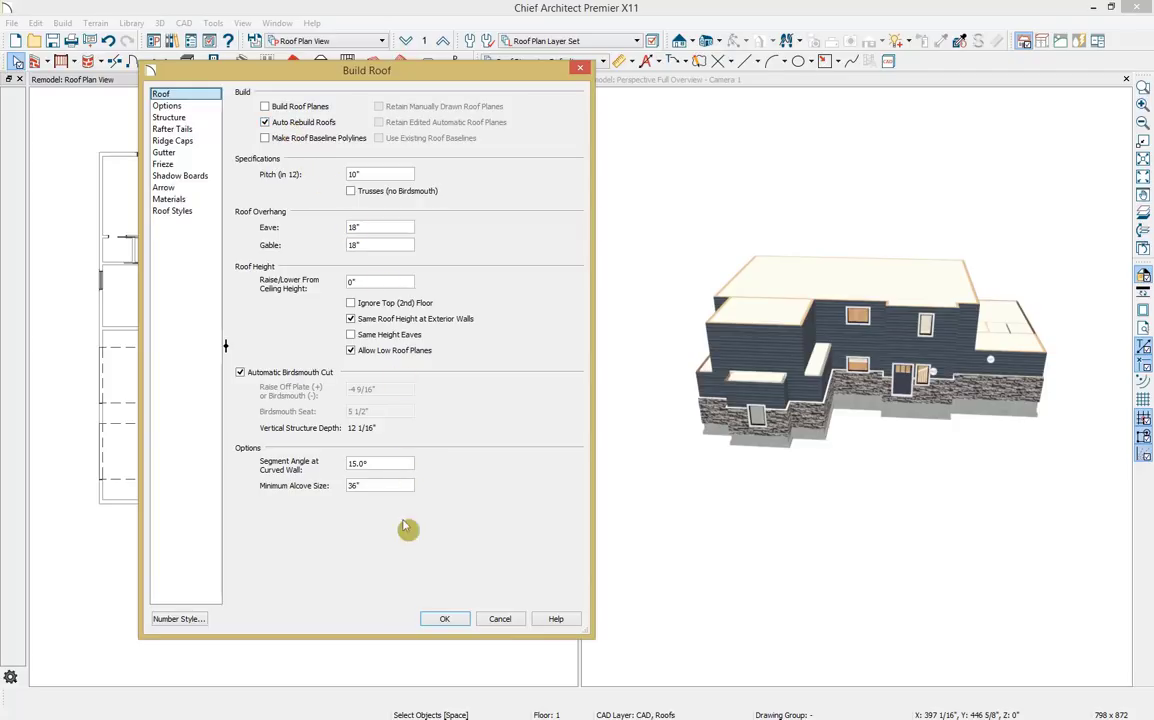
{"action": "left_click", "coordinate": [443, 620]}
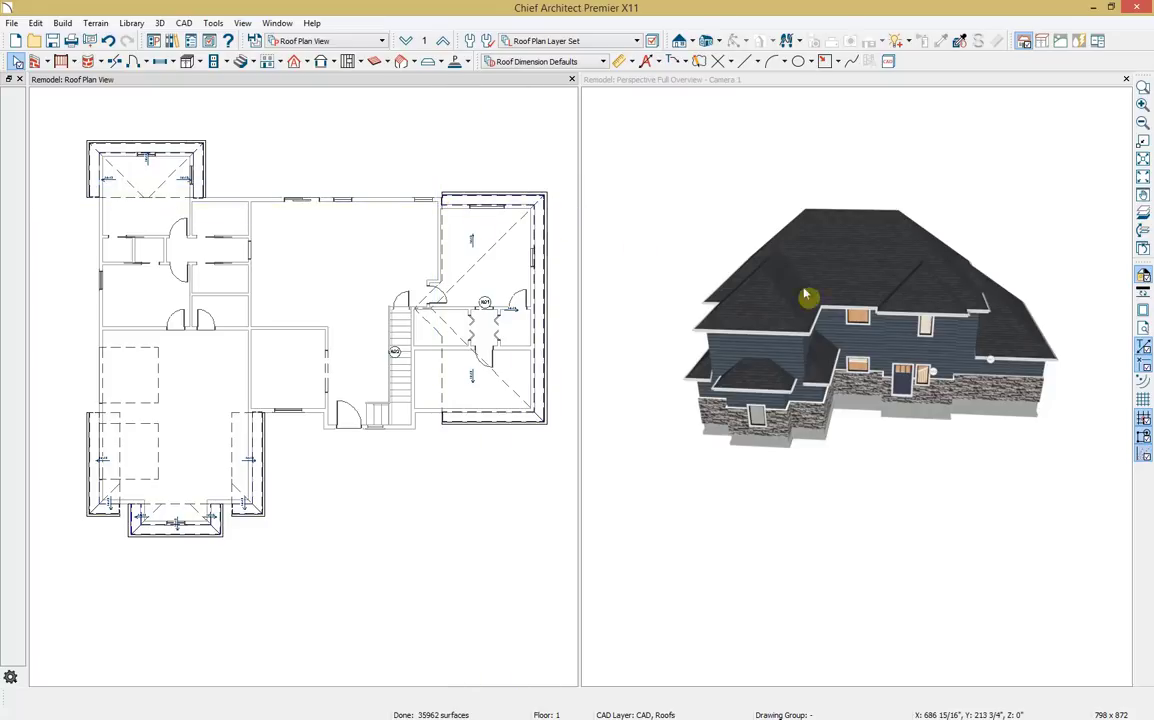
Step: Orbit the full overview towards the front of the house and compare its roofs with the Exterior.jpg rendering
{"action": "left_click", "coordinate": [1093, 260]}
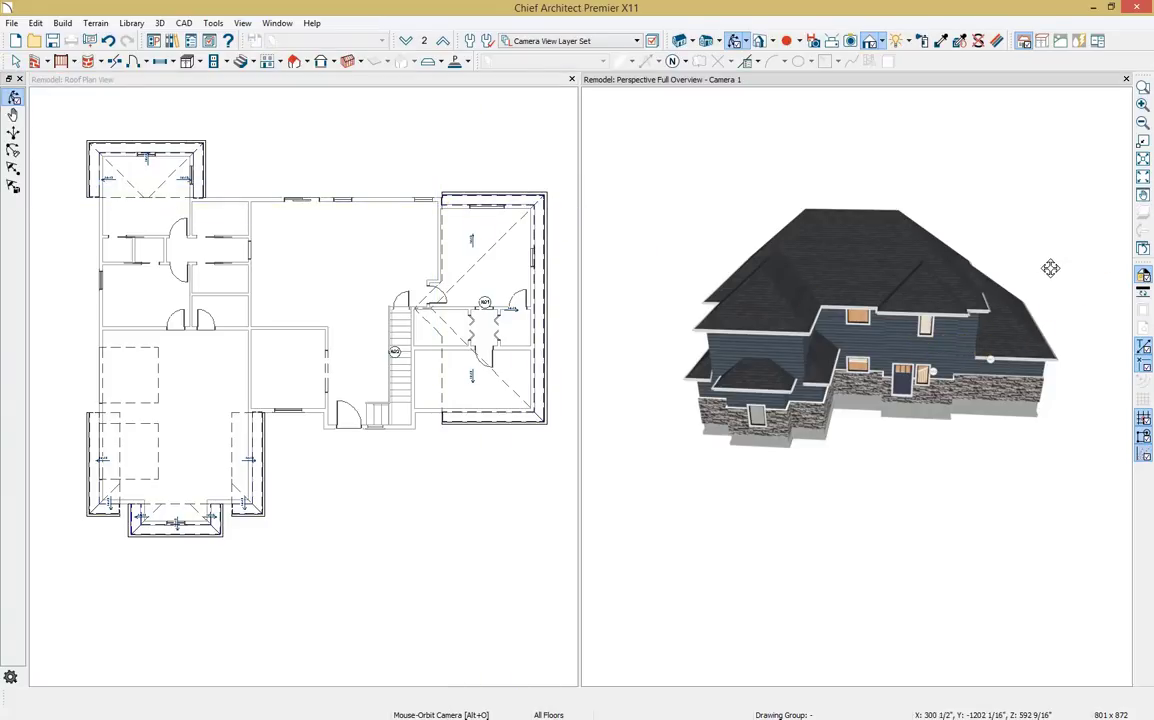
{"action": "left_click_drag", "start_coordinate": [1050, 268], "coordinate": [946, 287]}
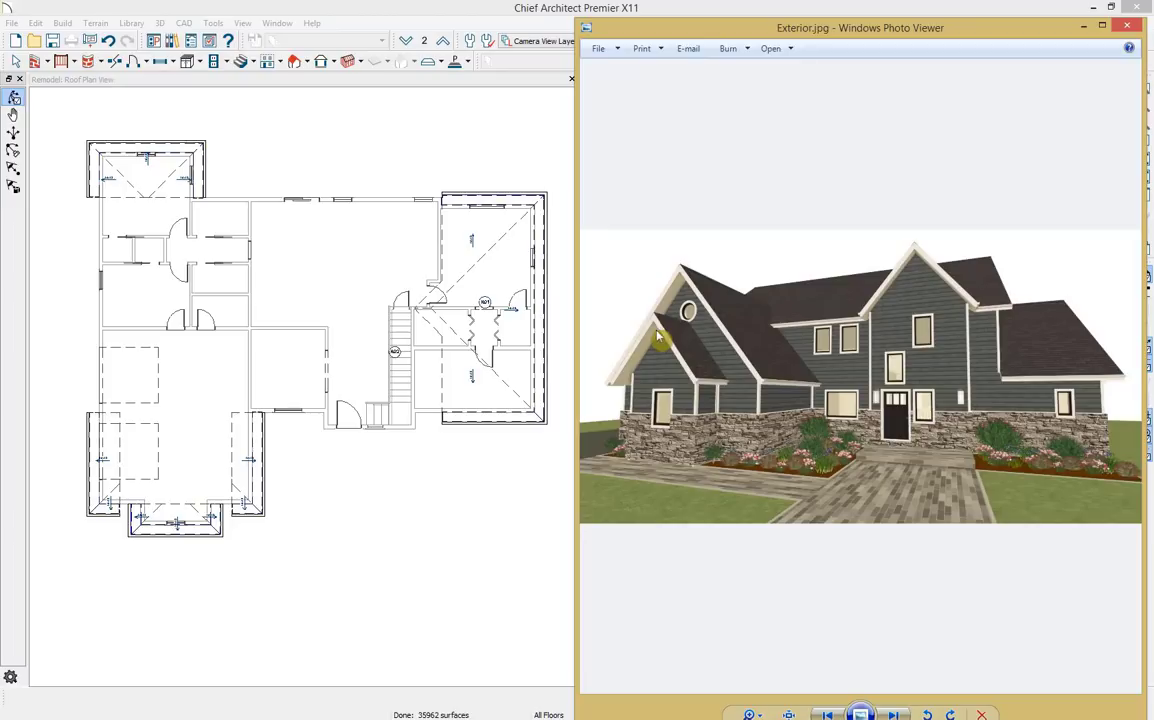
{"action": "left_click_drag", "start_coordinate": [705, 30], "coordinate": [1153, 44]}
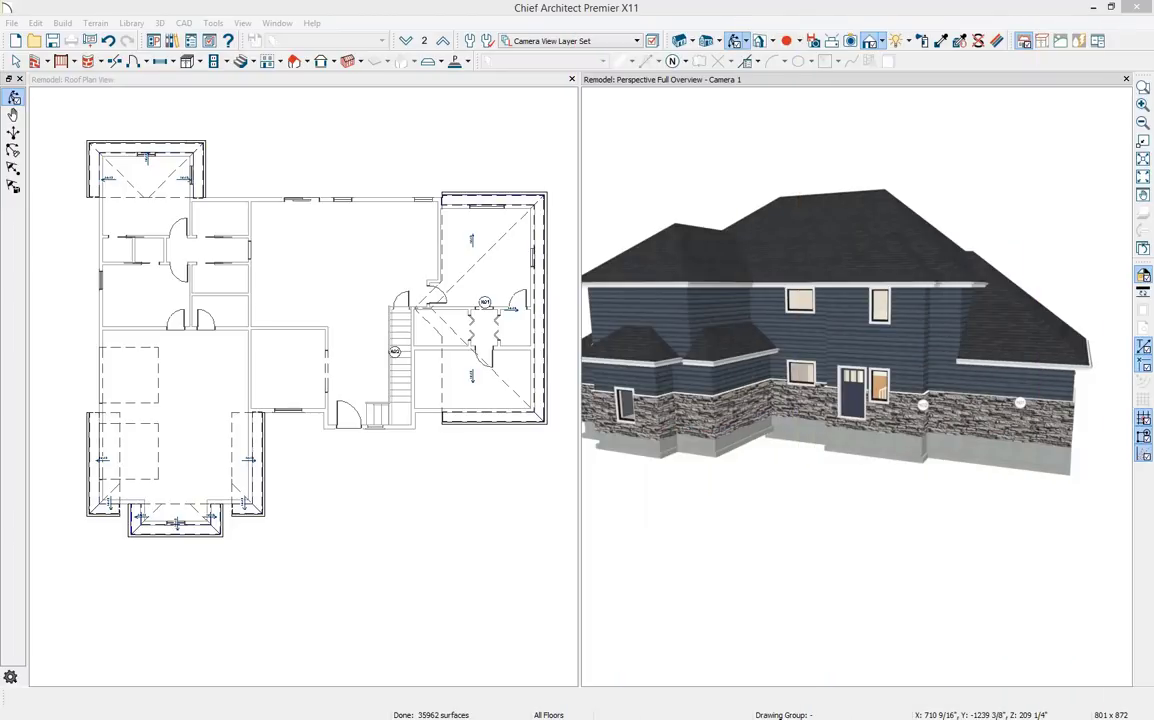
Step: Make the floor 1 end walls of the side wing, garage front, front bump-out and rear wing Full Gable Walls
{"action": "left_click", "coordinate": [382, 146]}
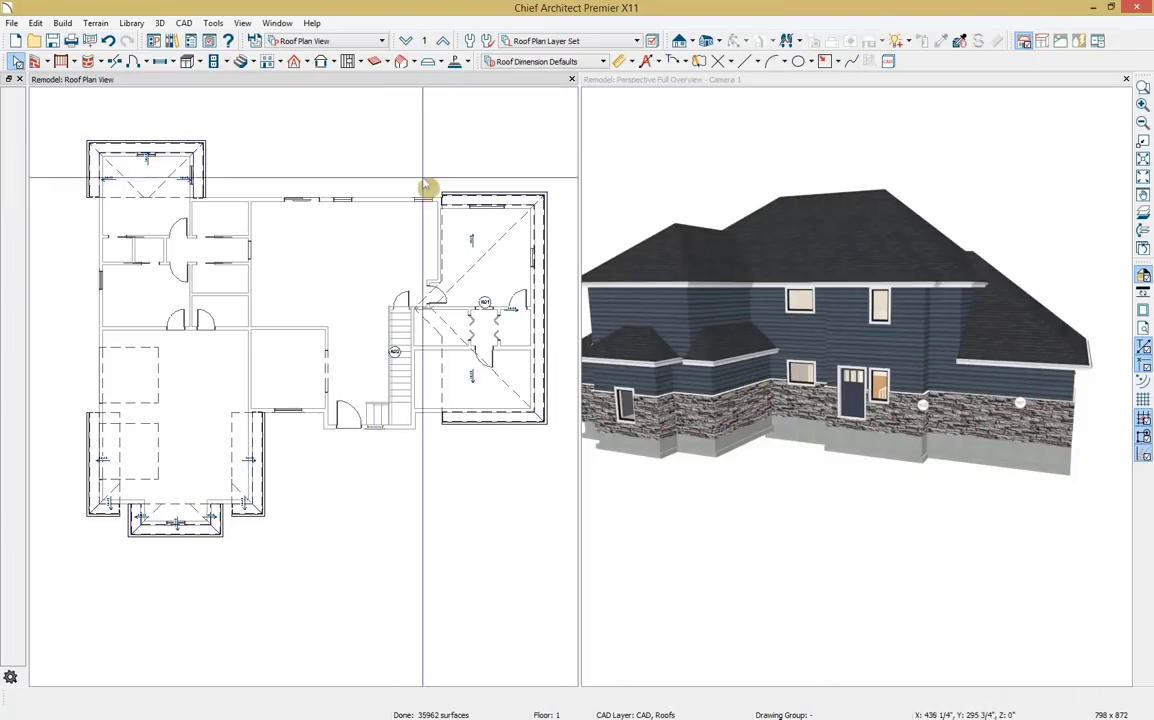
{"action": "left_click", "coordinate": [536, 394]}
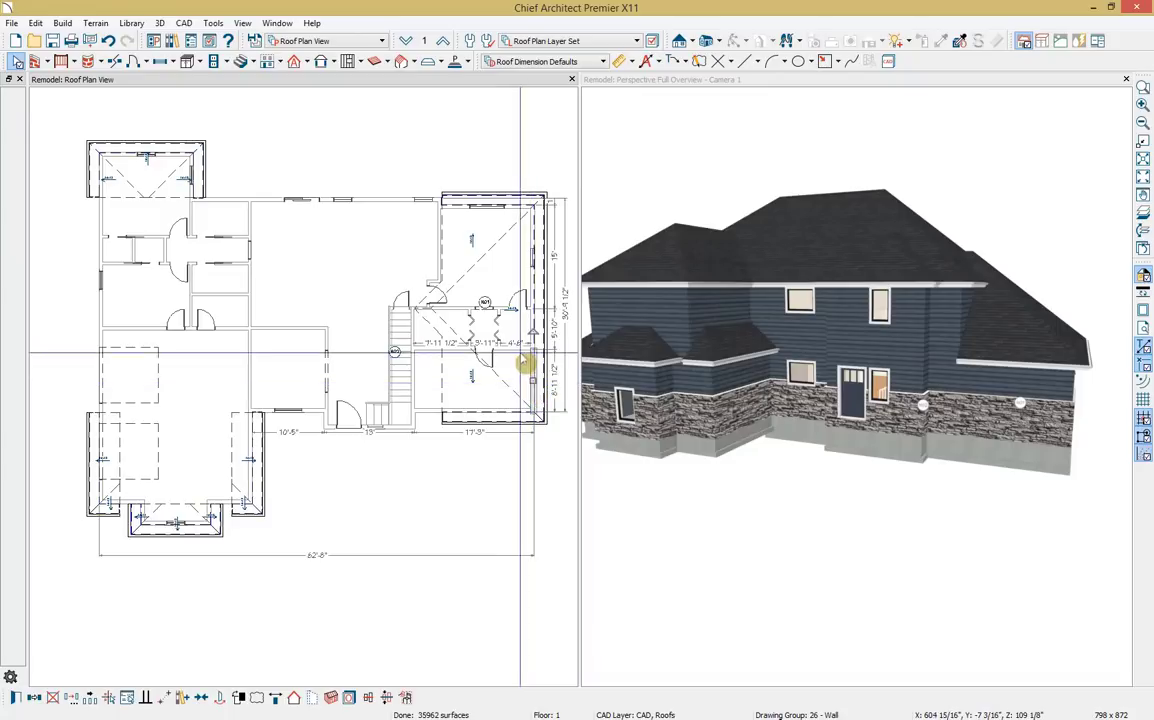
{"action": "left_click", "coordinate": [540, 308]}
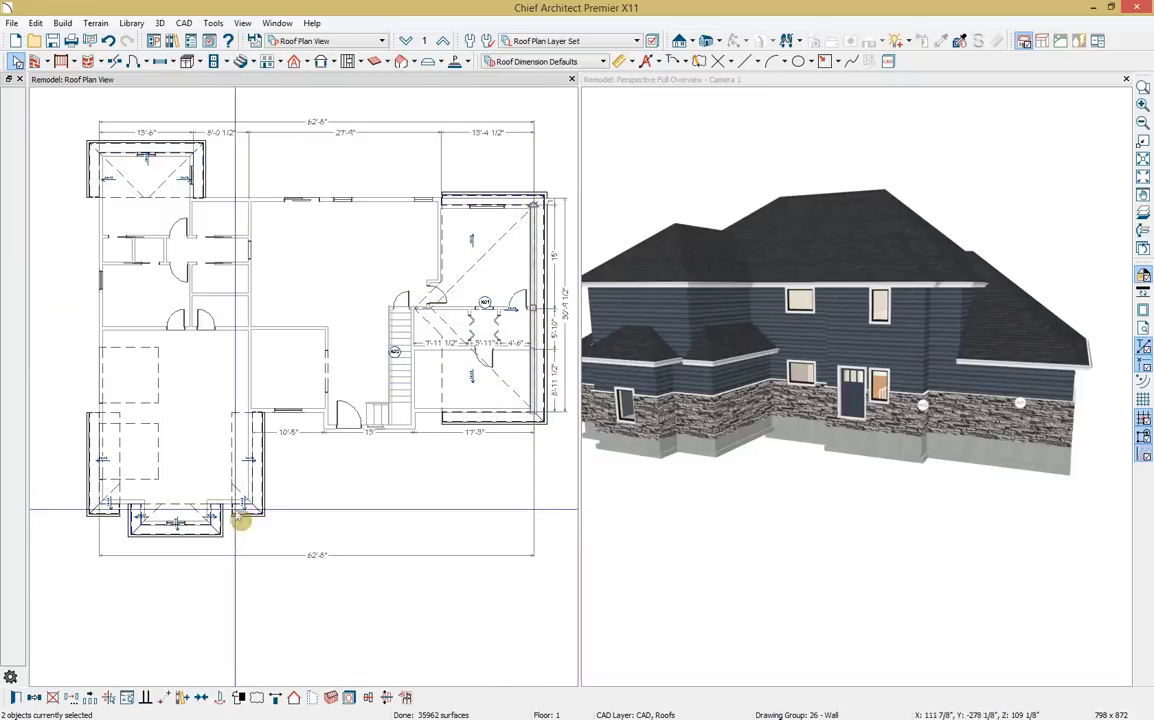
{"action": "left_click", "coordinate": [239, 509]}
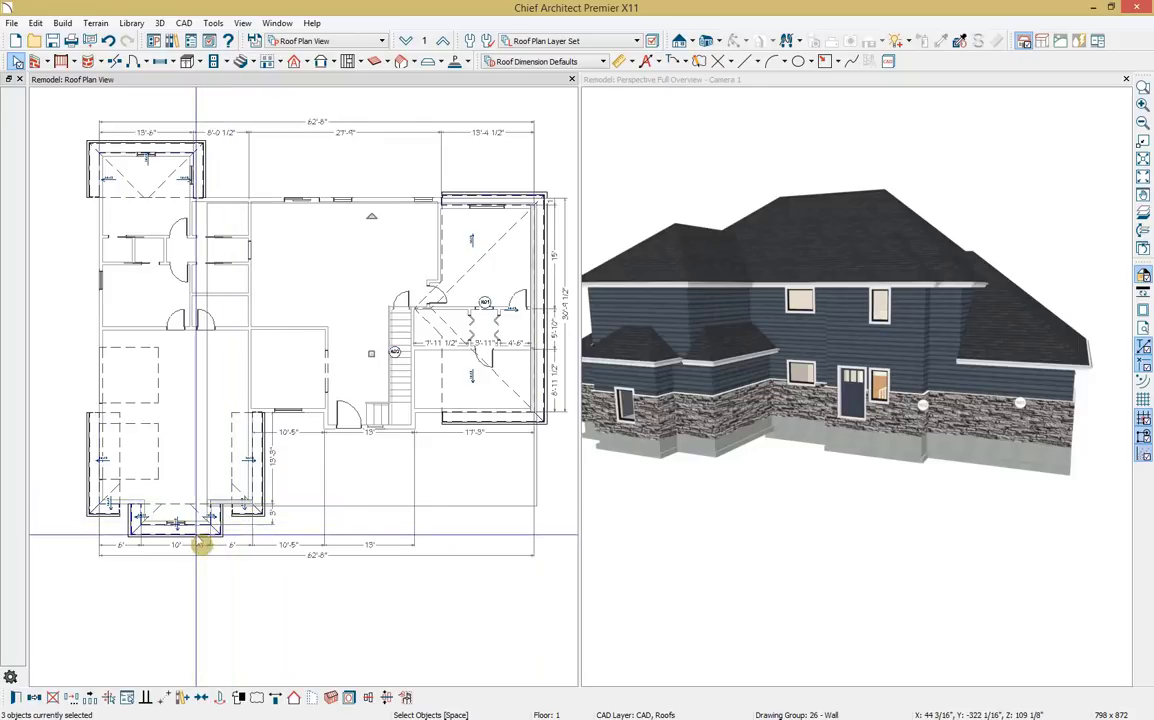
{"action": "left_click", "coordinate": [160, 528], "text": "shift"}
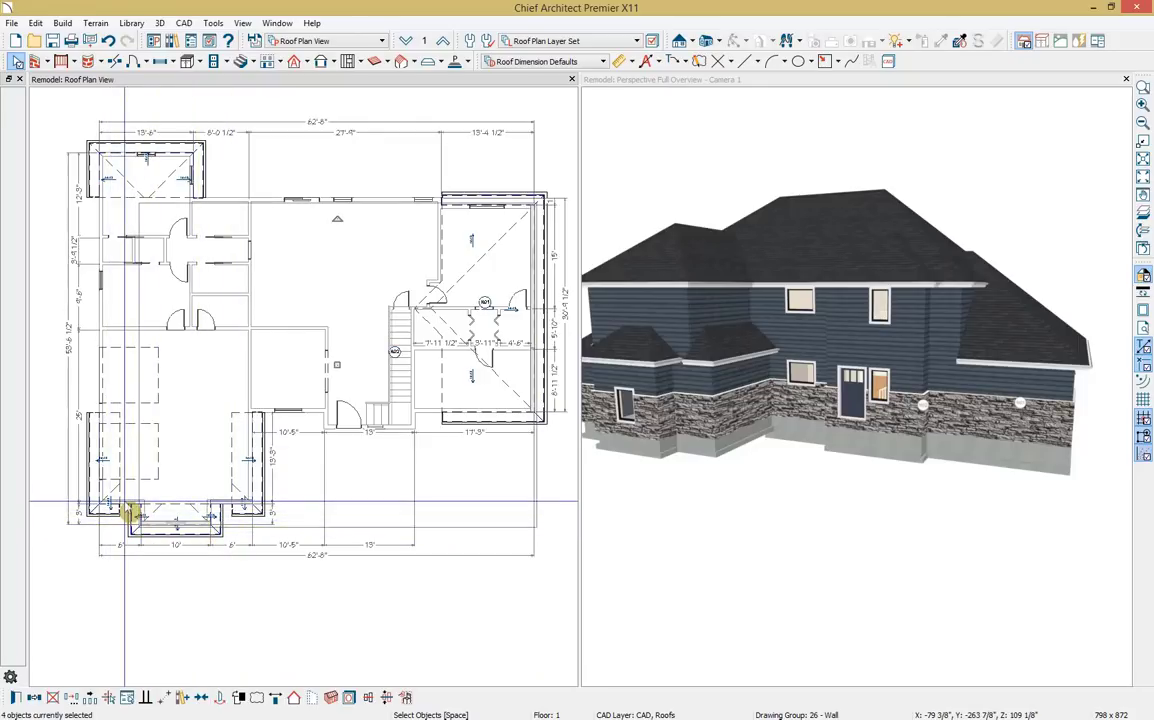
{"action": "left_click", "coordinate": [127, 507], "text": "shift"}
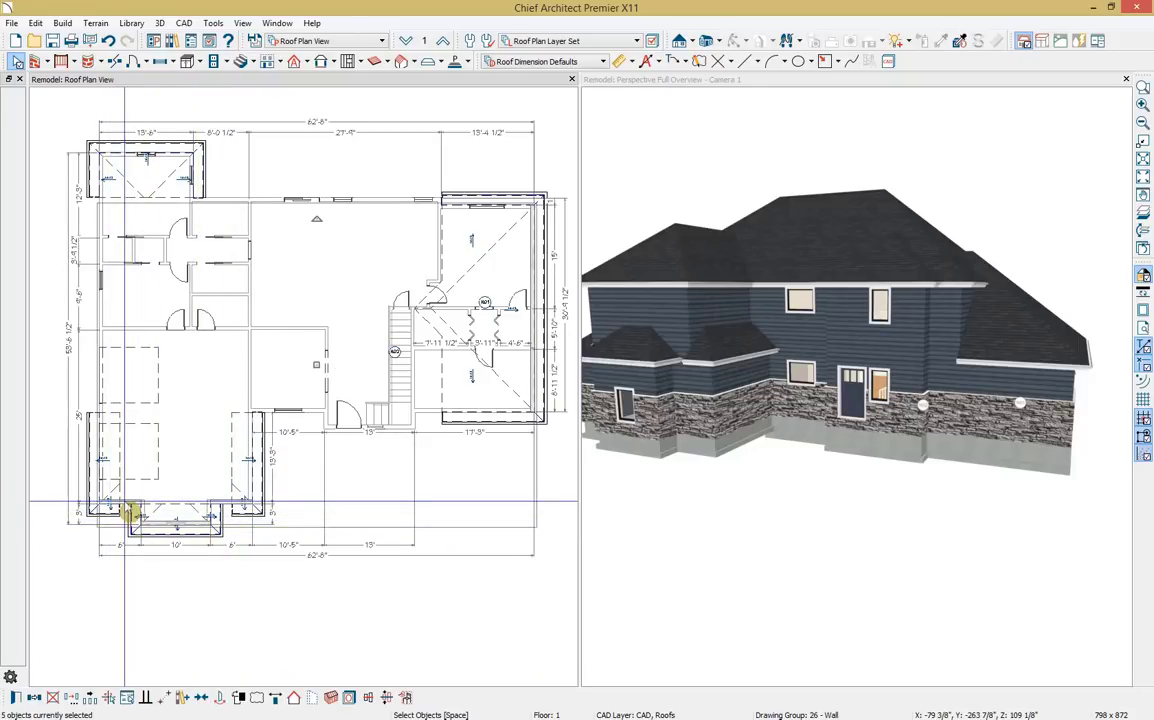
{"action": "left_click", "coordinate": [178, 167], "text": "shift"}
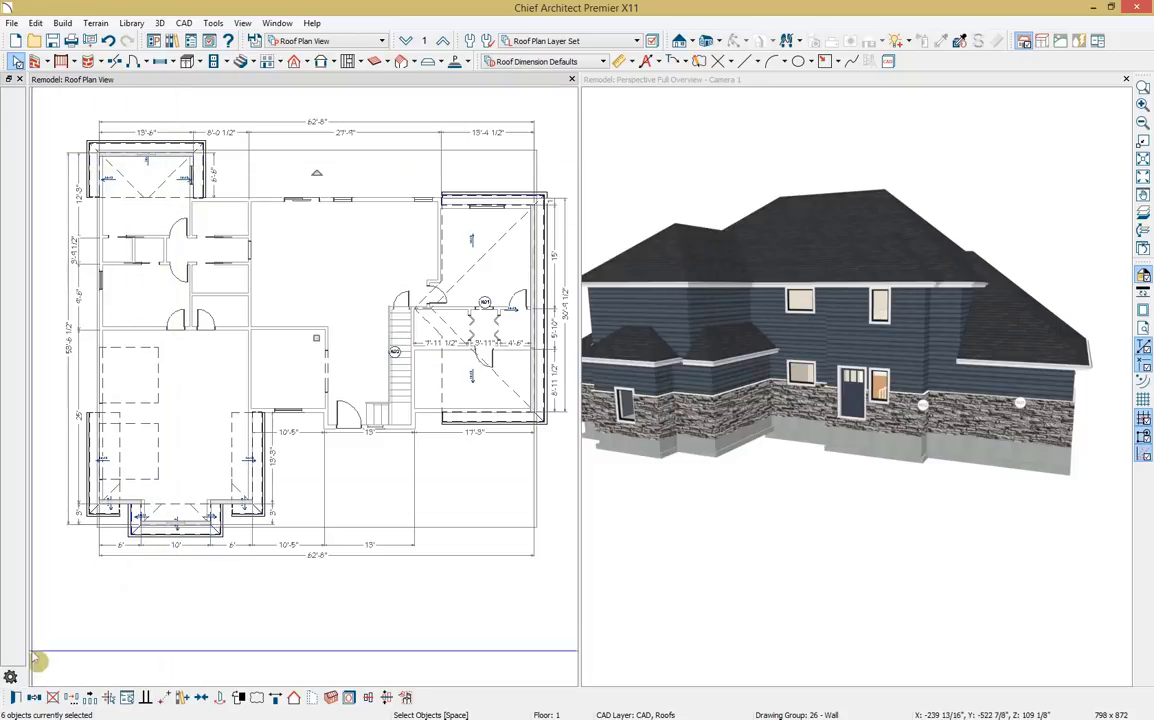
{"action": "left_click", "coordinate": [16, 698]}
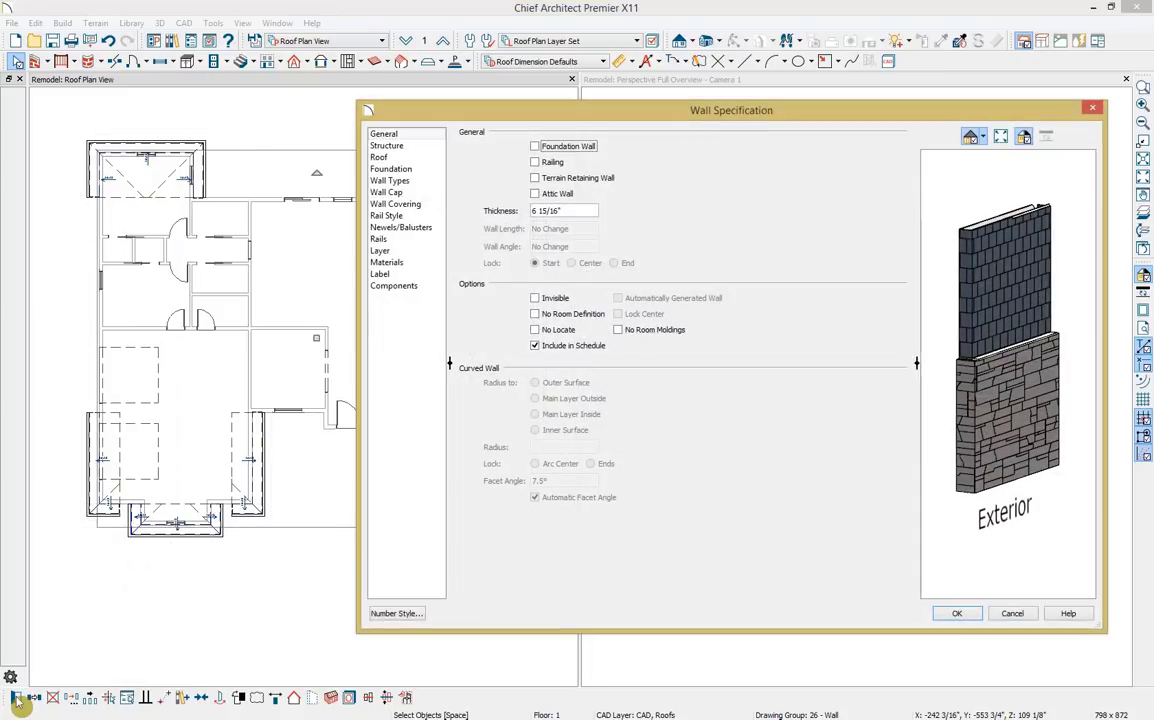
{"action": "left_click", "coordinate": [390, 159]}
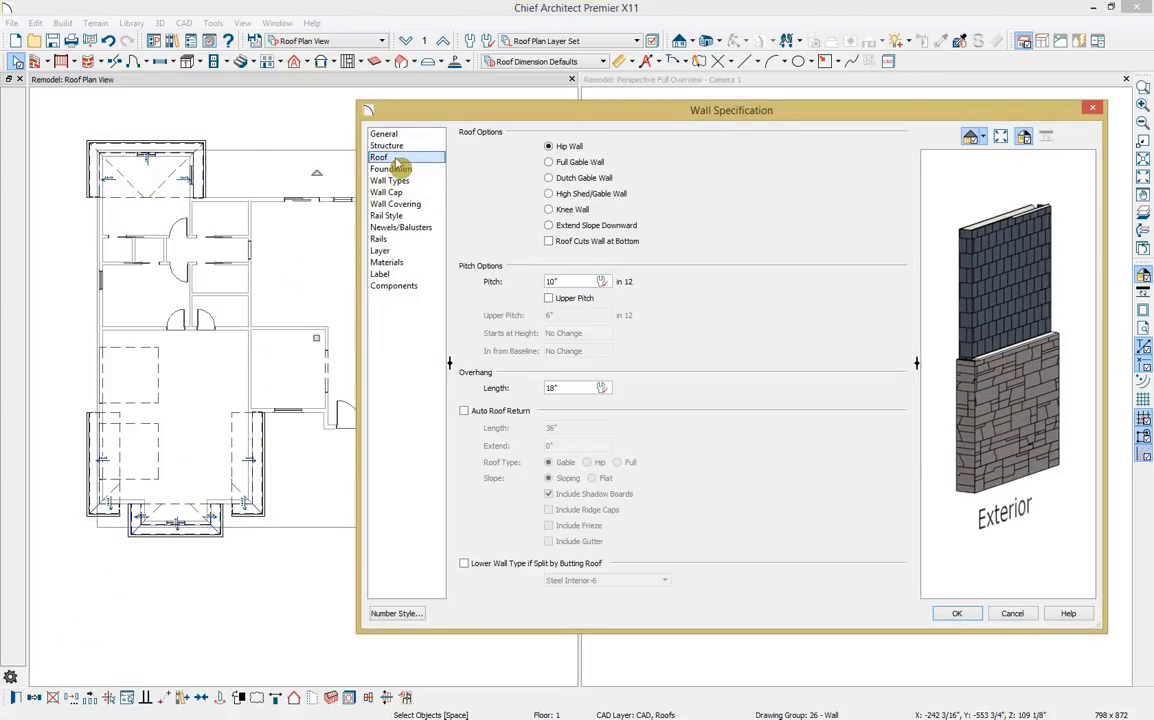
{"action": "left_click", "coordinate": [584, 164]}
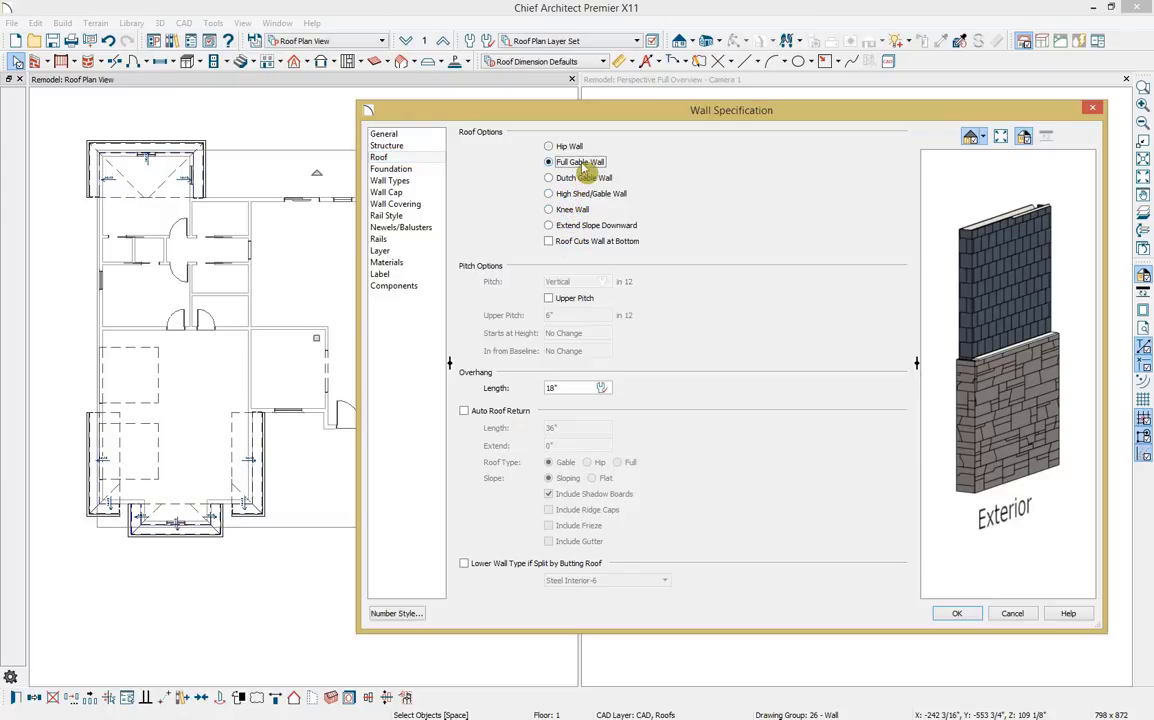
{"action": "left_click", "coordinate": [947, 617]}
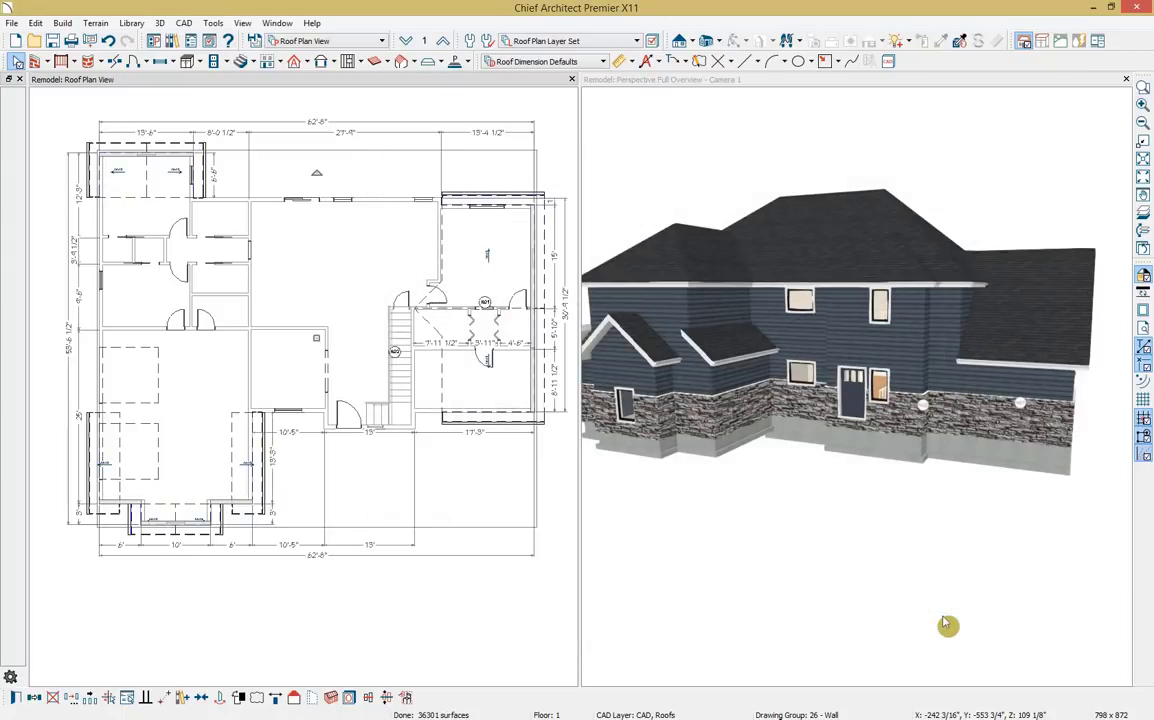
Step: View the house from the front, compare the gables with the Exterior.jpg rendering, and close the rendering
{"action": "left_click", "coordinate": [885, 524]}
{"action": "left_click_drag", "start_coordinate": [932, 489], "coordinate": [612, 443]}
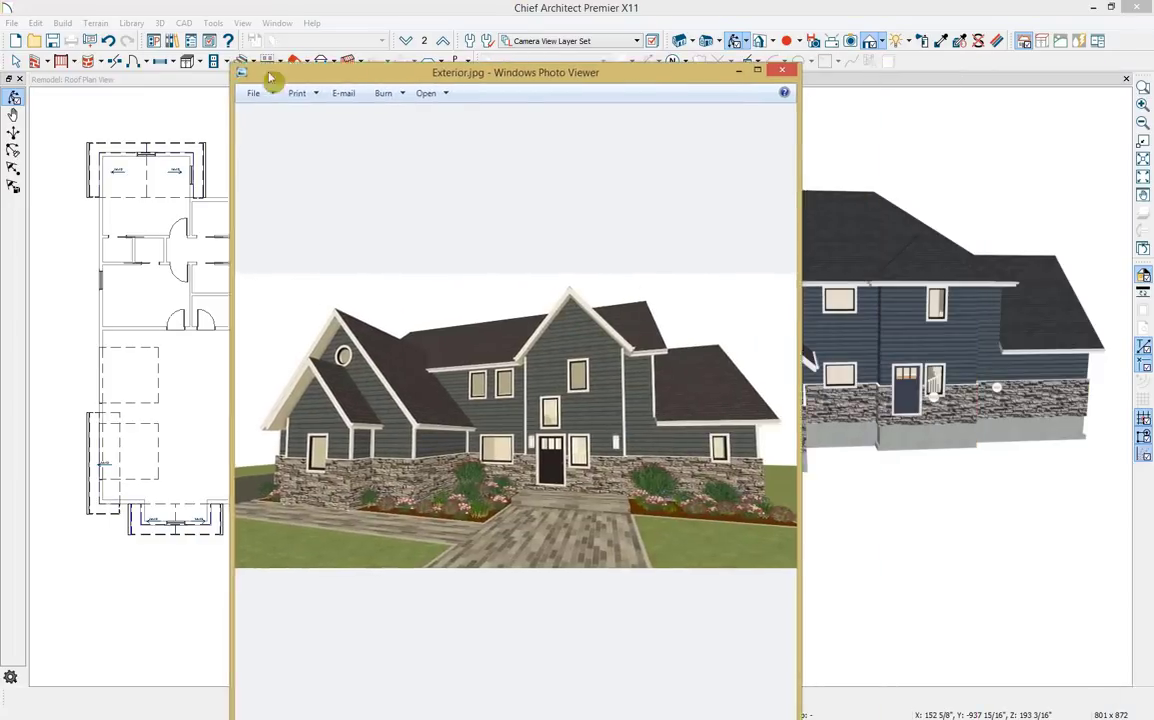
{"action": "left_click_drag", "start_coordinate": [270, 77], "coordinate": [116, 72]}
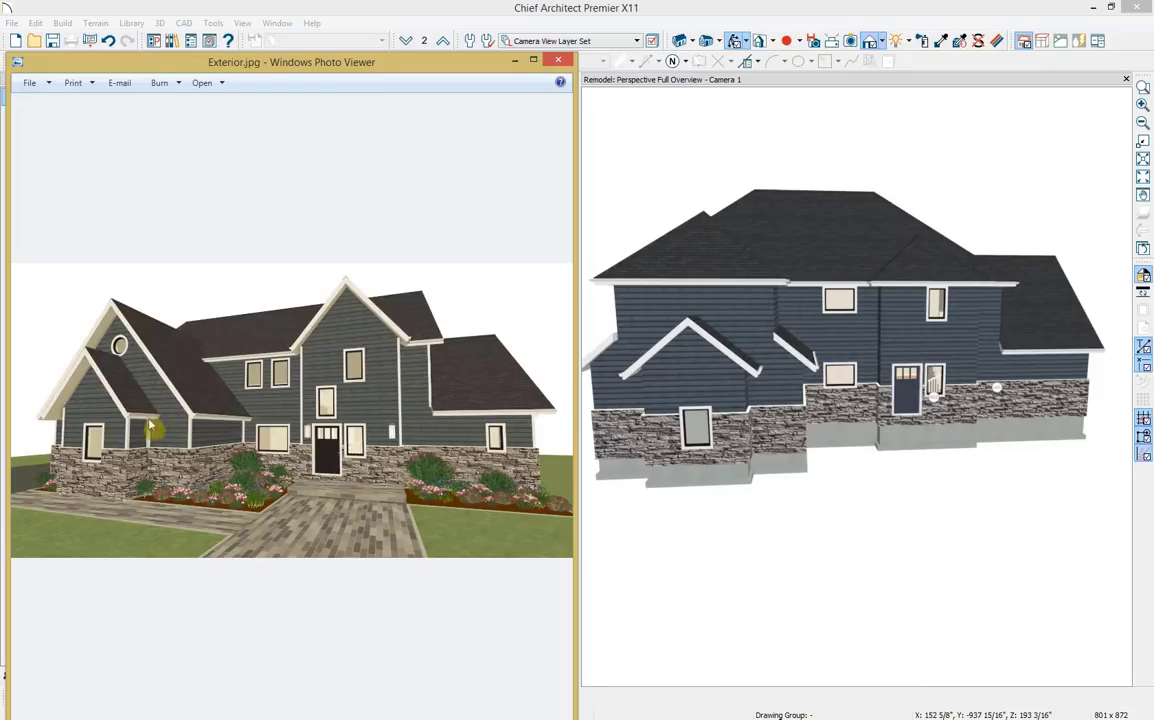
{"action": "left_click_drag", "start_coordinate": [195, 70], "coordinate": [661, 72]}
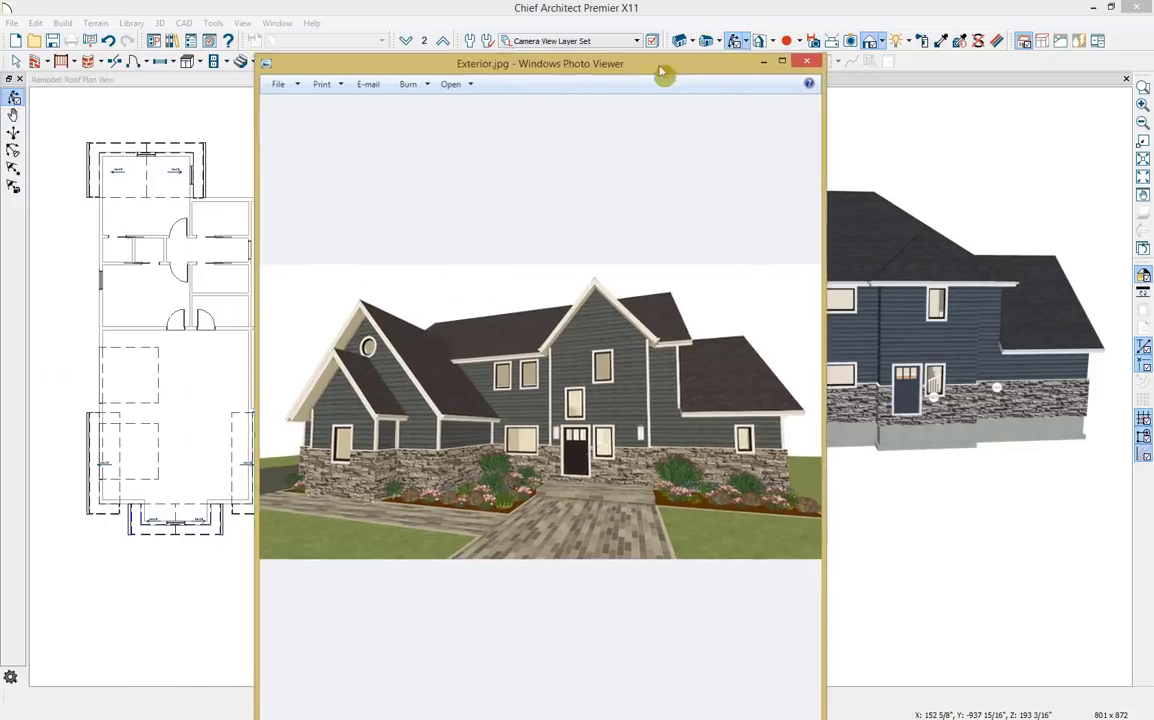
{"action": "left_click", "coordinate": [806, 62]}
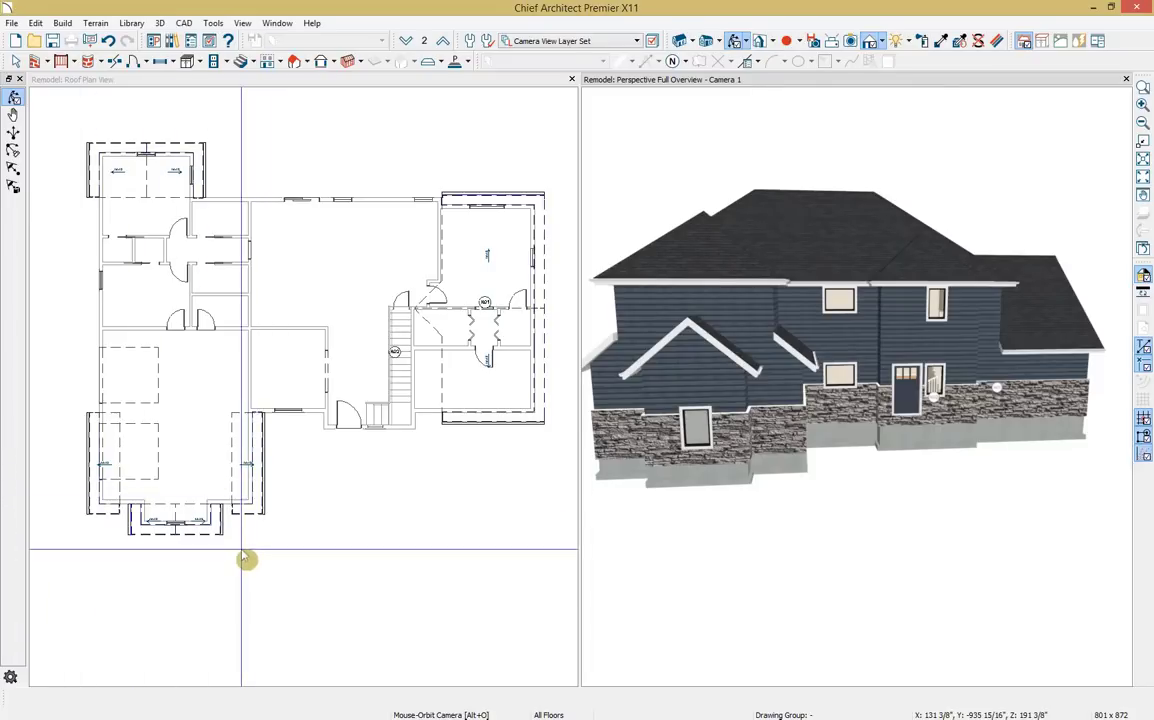
Step: Set the roof pitch of both garage side walls and both front bump-out side walls to 14 in 12
{"action": "scroll", "coordinate": [247, 558], "scroll_direction": "up", "scroll_amount": 5}
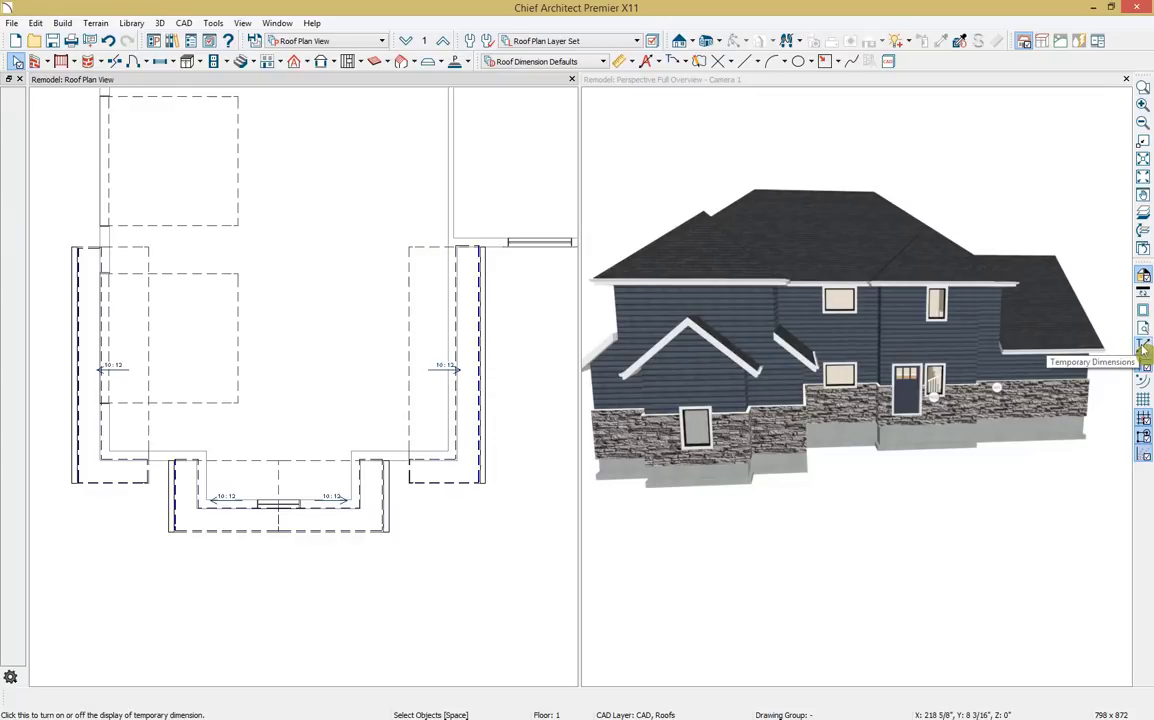
{"action": "scroll", "coordinate": [800, 410], "scroll_direction": "up", "scroll_amount": 3}
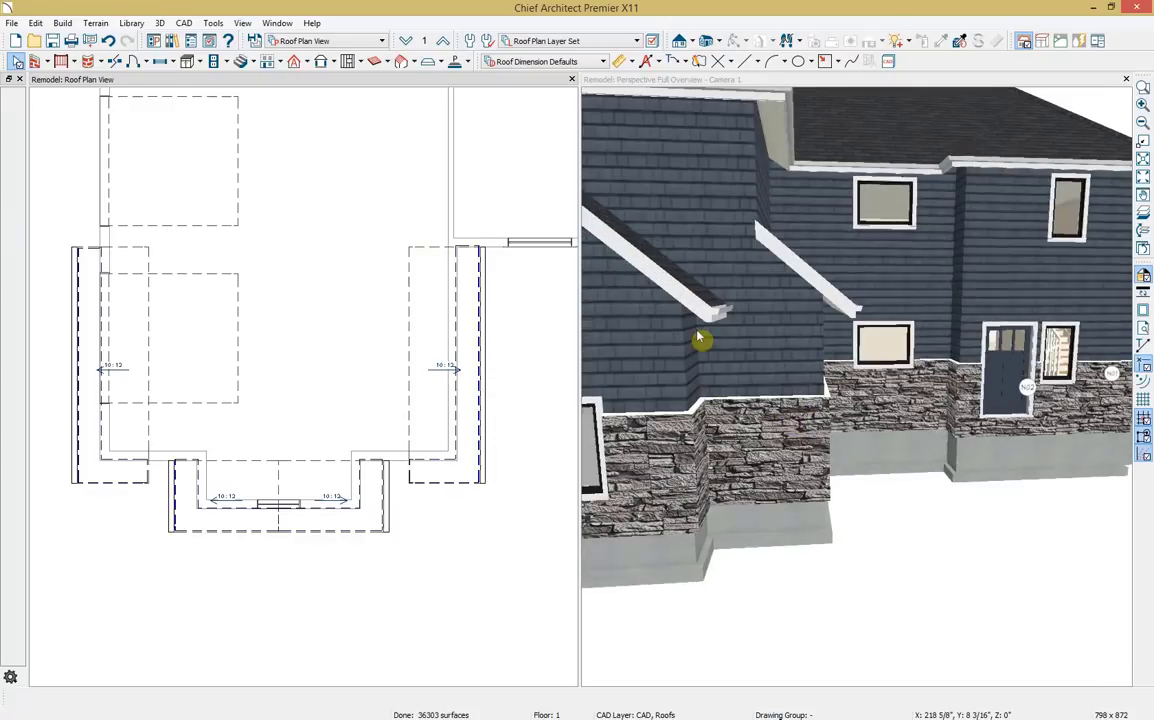
{"action": "left_click_drag", "start_coordinate": [662, 270], "coordinate": [871, 325]}
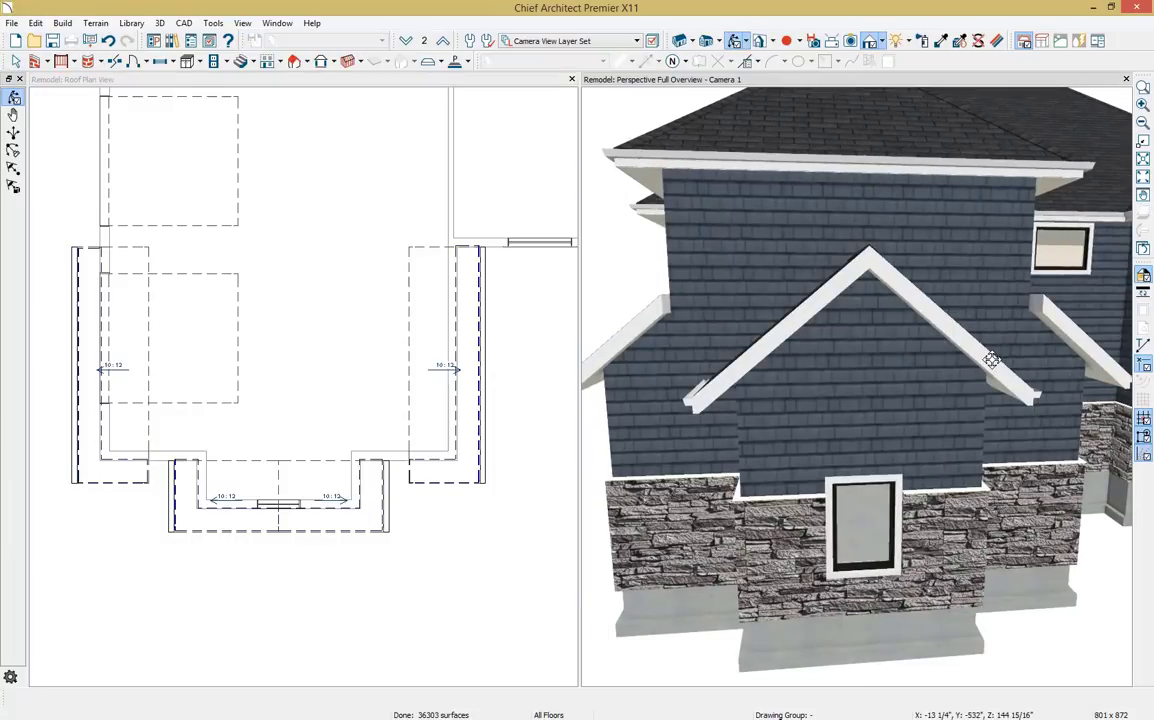
{"action": "left_click_drag", "start_coordinate": [971, 364], "coordinate": [1010, 358]}
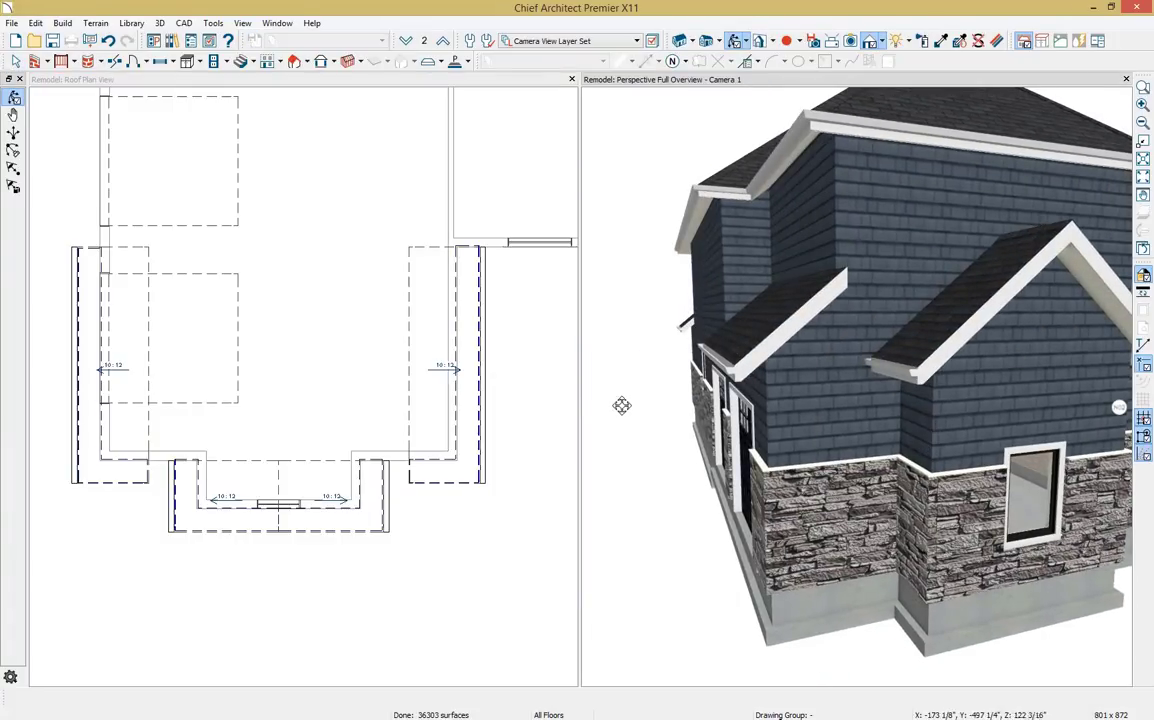
{"action": "left_click", "coordinate": [514, 414]}
{"action": "left_click", "coordinate": [456, 425]}
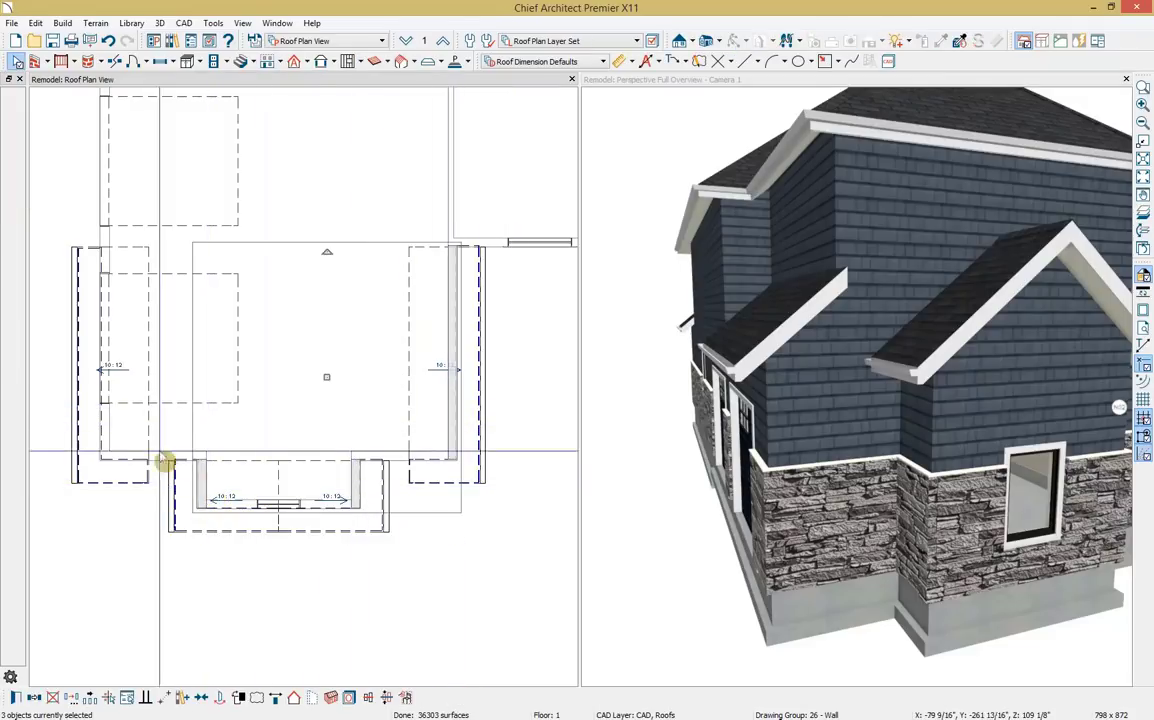
{"action": "key", "text": "Escape"}
{"action": "left_click", "coordinate": [110, 452]}
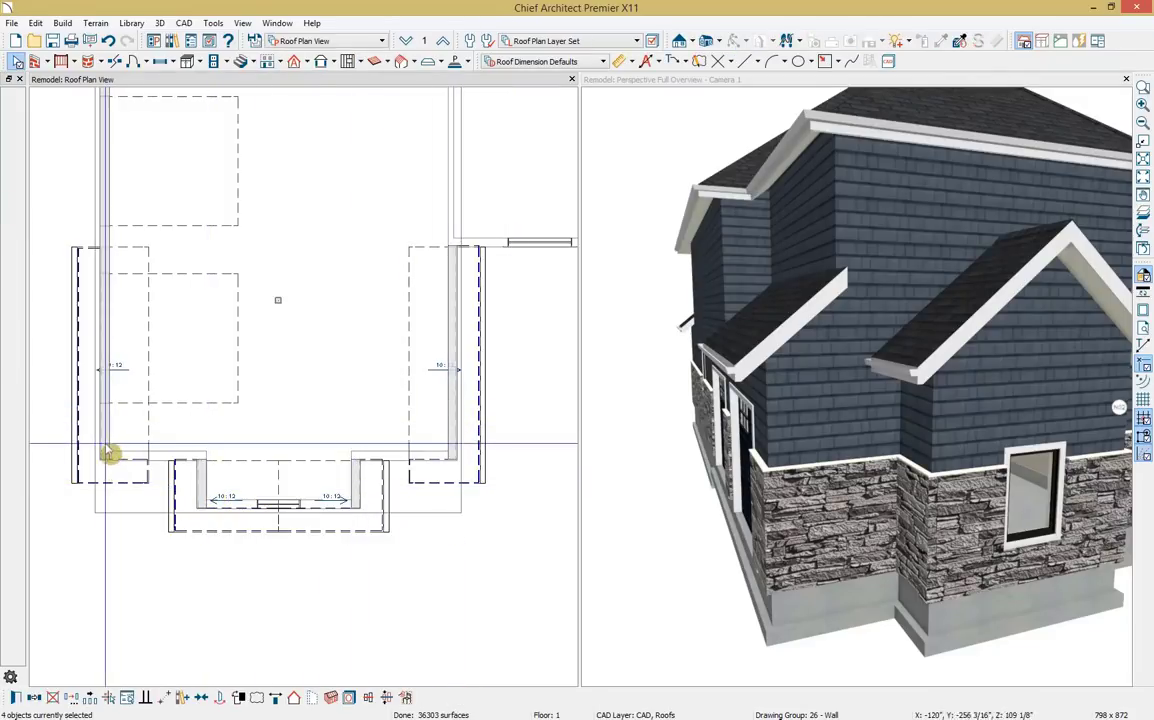
{"action": "left_click", "coordinate": [15, 697]}
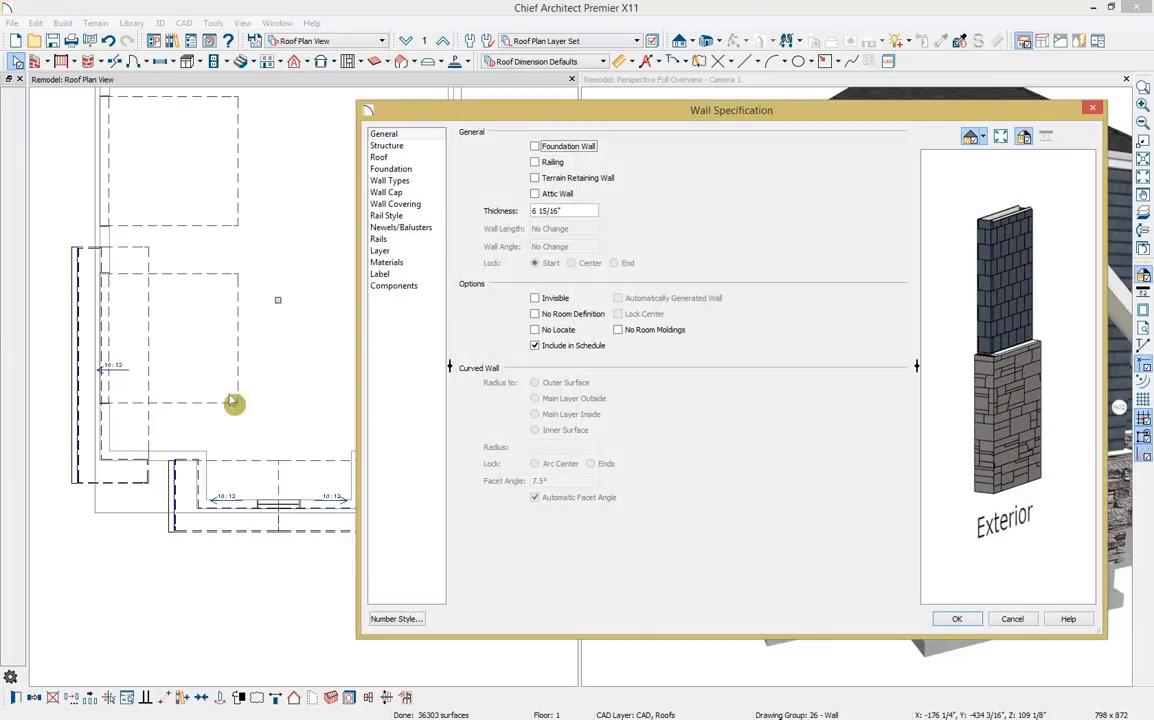
{"action": "left_click", "coordinate": [379, 157]}
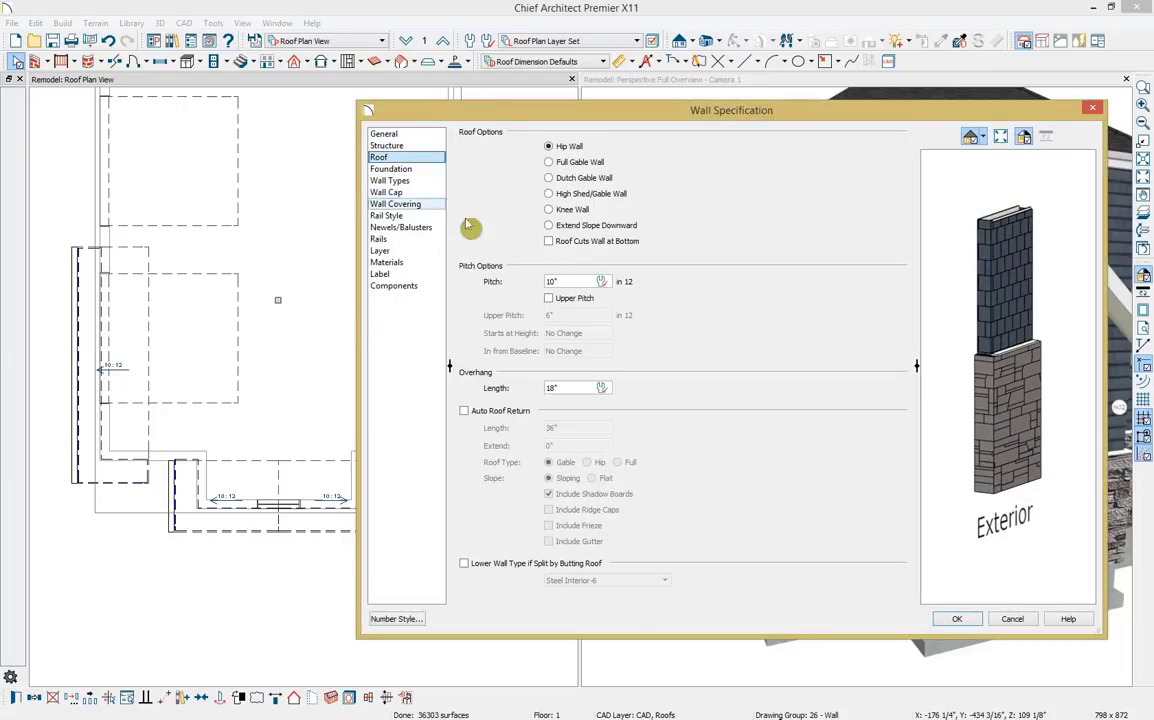
{"action": "left_click", "coordinate": [476, 281]}
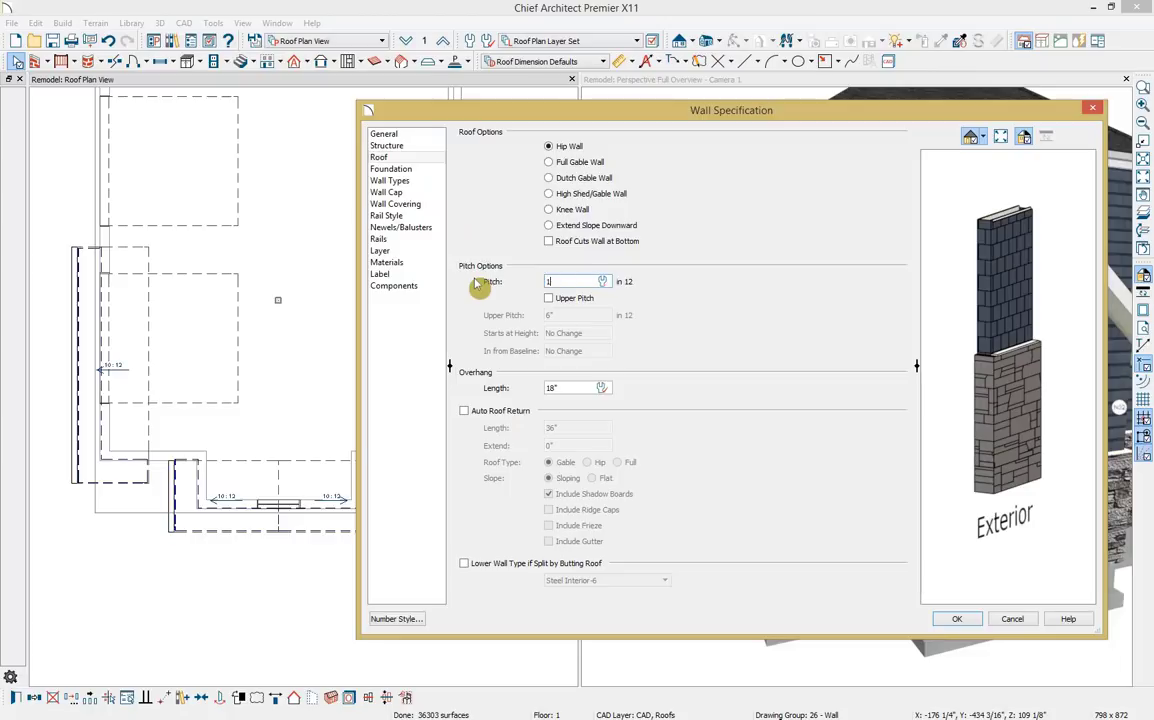
{"action": "type", "text": "14"}
{"action": "left_click", "coordinate": [957, 618]}
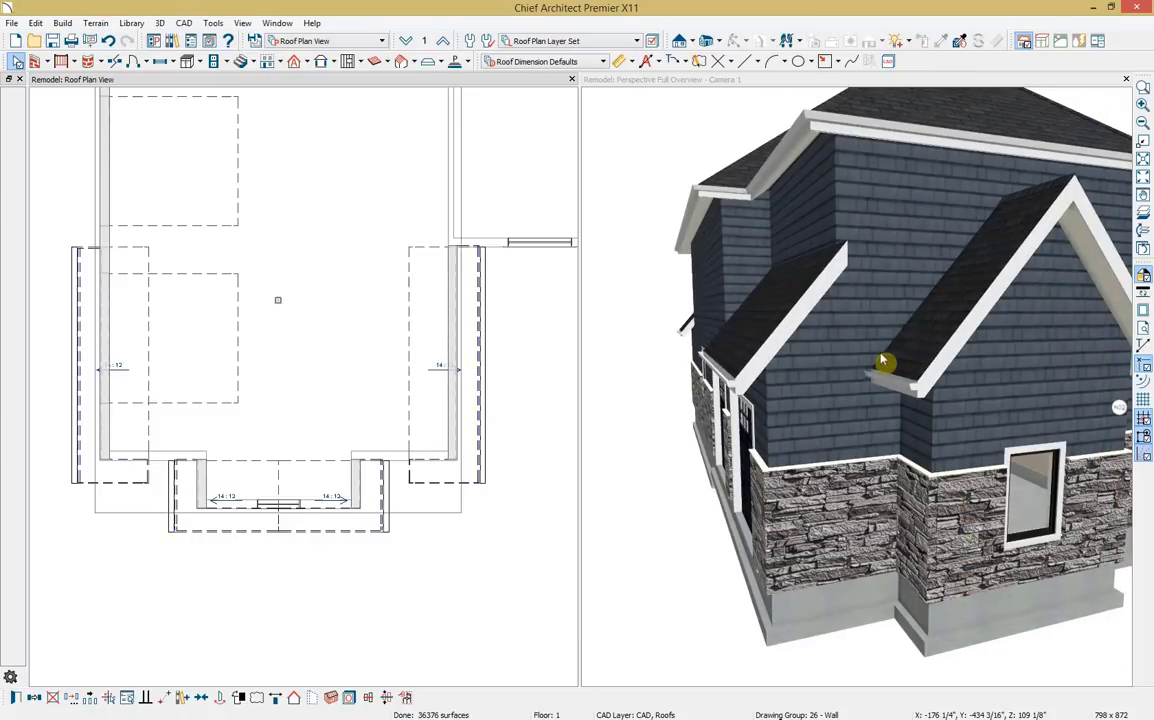
Step: Set the roof pitch of the rear wing's inner side wall, the one with the window, to 14 in 12 on floor 1
{"action": "scroll", "coordinate": [886, 362], "scroll_direction": "down", "scroll_amount": 3}
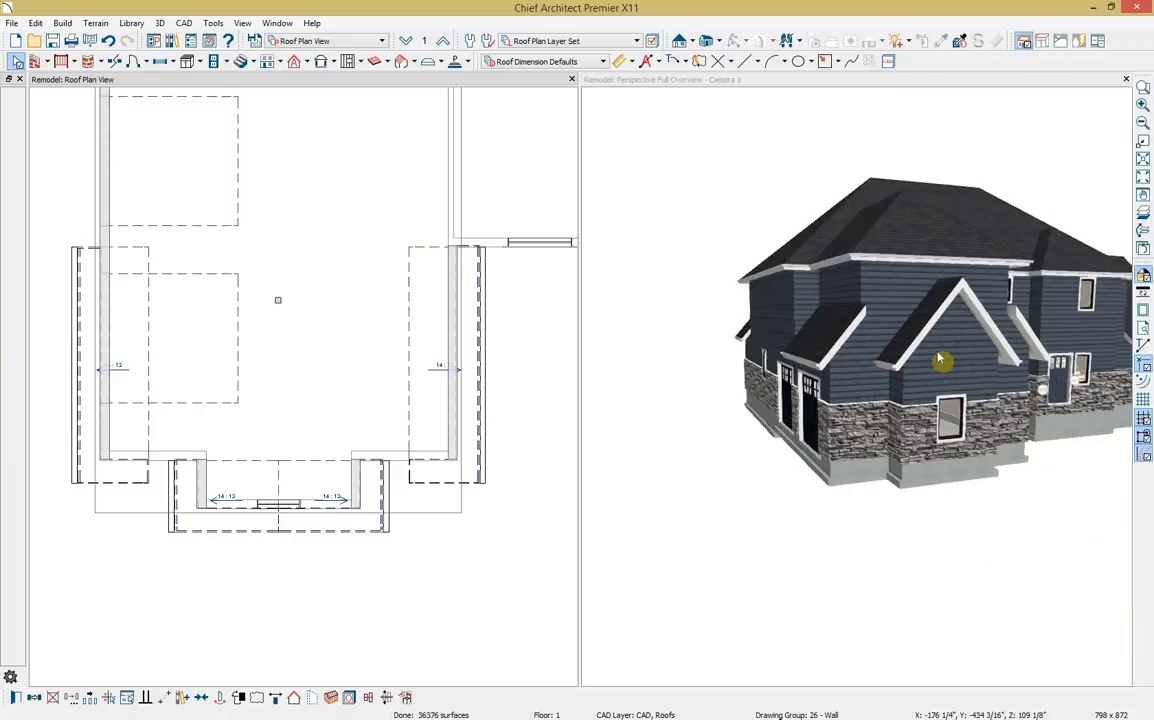
{"action": "left_click_drag", "start_coordinate": [943, 361], "coordinate": [623, 410]}
{"action": "scroll", "coordinate": [526, 375], "scroll_direction": "down", "scroll_amount": 1}
{"action": "middle_click_drag", "start_coordinate": [502, 309], "coordinate": [435, 564]}
{"action": "left_click", "coordinate": [434, 563]}
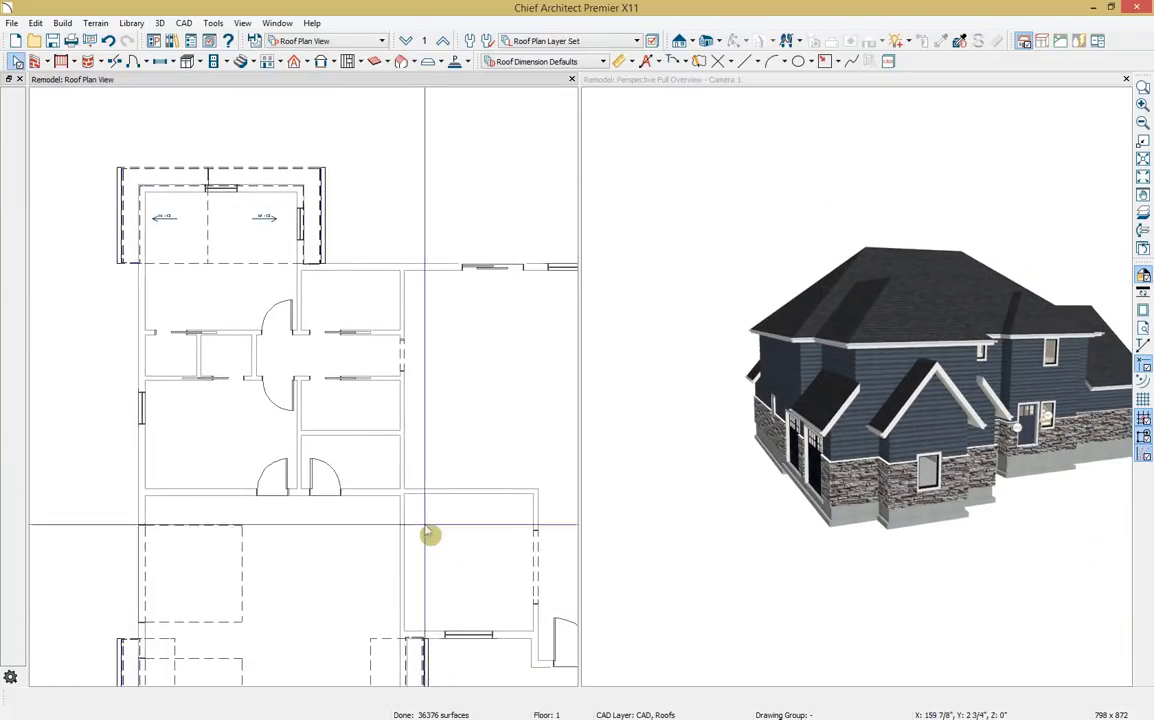
{"action": "double_click", "coordinate": [305, 256]}
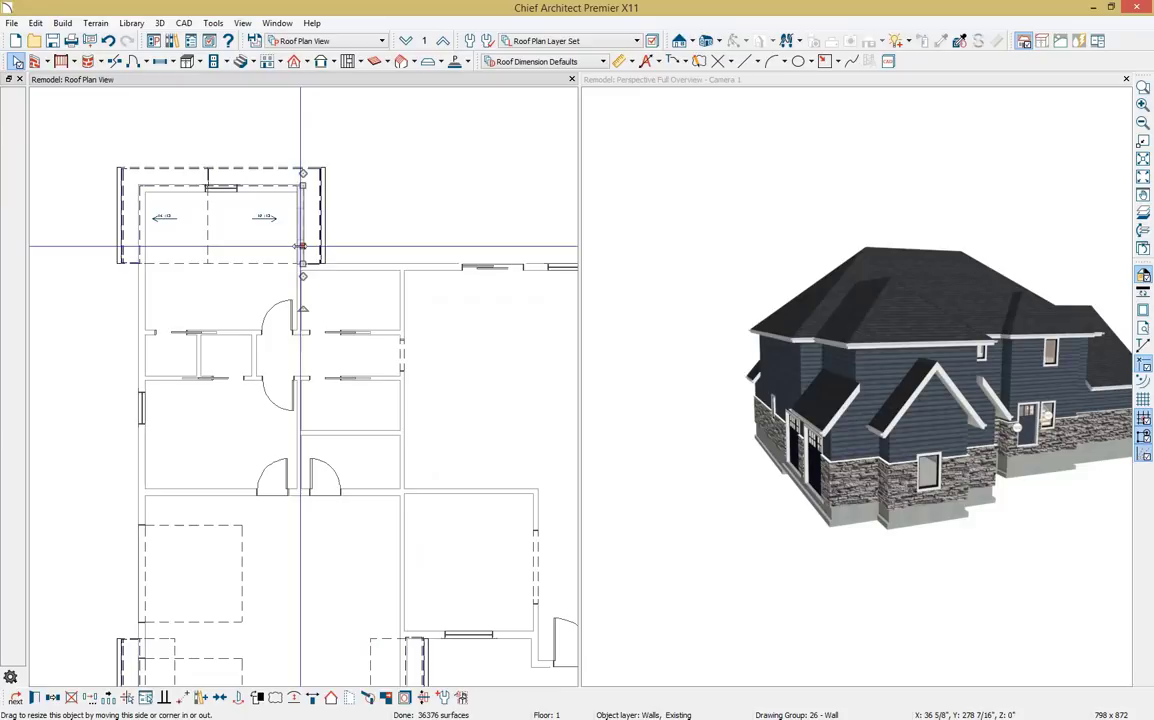
{"action": "left_click", "coordinate": [380, 157]}
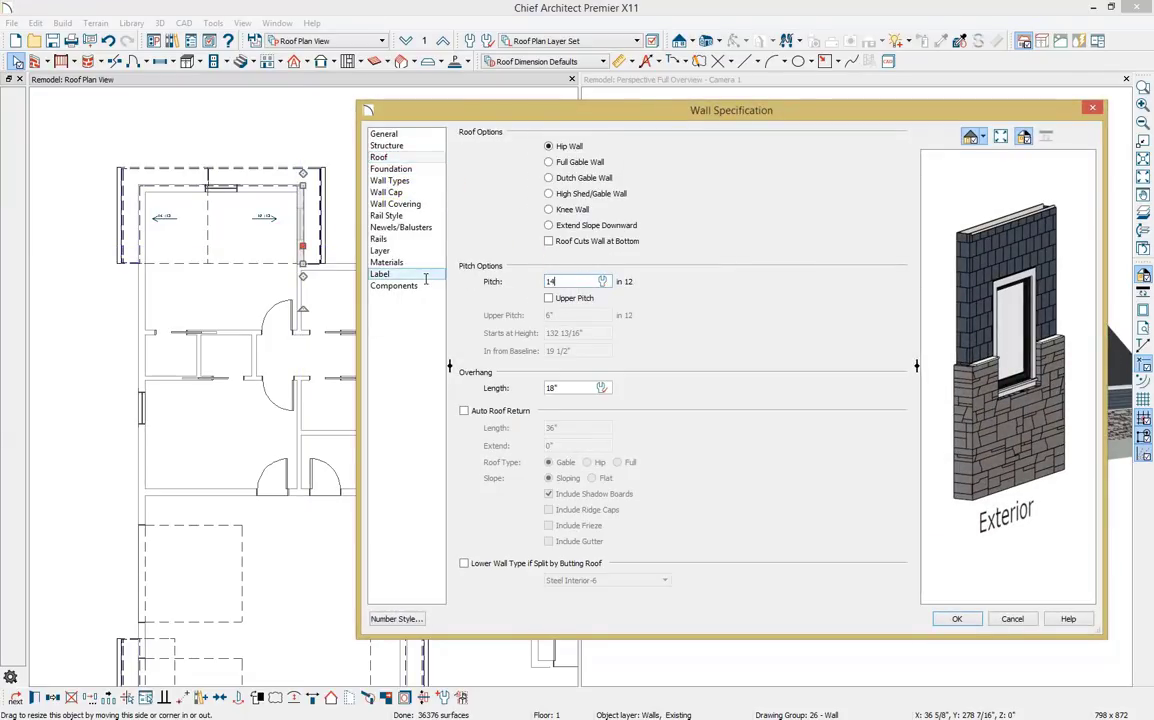
{"action": "key", "text": "Return"}
Step: Make both end walls of the main block and the front walls of both projections Full Gable Walls on floor 2
{"action": "left_click", "coordinate": [755, 86]}
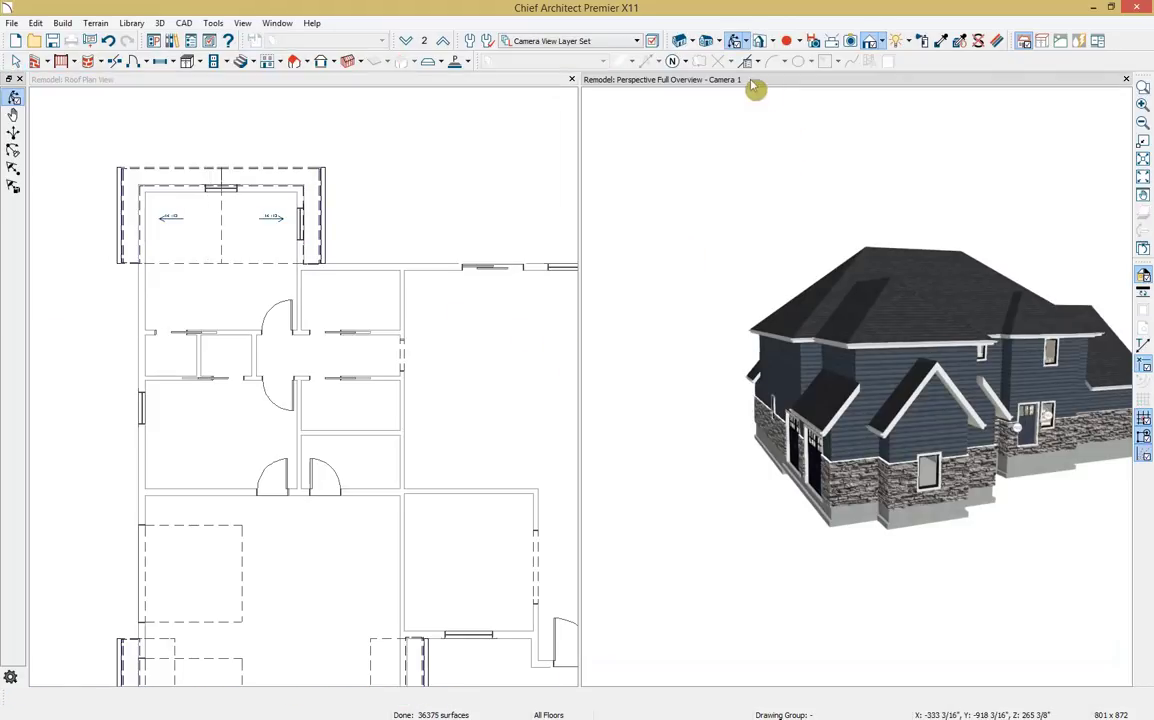
{"action": "left_click_drag", "start_coordinate": [665, 185], "coordinate": [945, 286]}
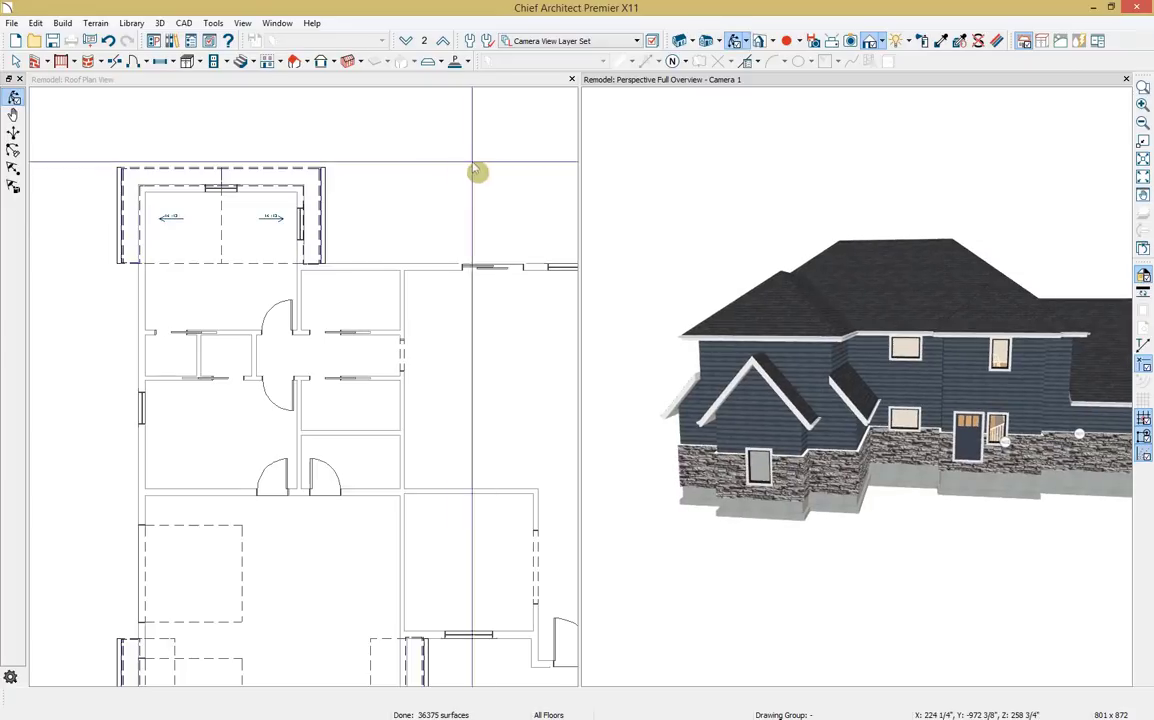
{"action": "scroll", "coordinate": [455, 169], "scroll_direction": "down", "scroll_amount": 4}
{"action": "middle_click_drag", "start_coordinate": [453, 170], "coordinate": [338, 160]}
{"action": "scroll", "coordinate": [354, 117], "scroll_direction": "down", "scroll_amount": 3}
{"action": "scroll", "coordinate": [338, 160], "scroll_direction": "up", "scroll_amount": 1}
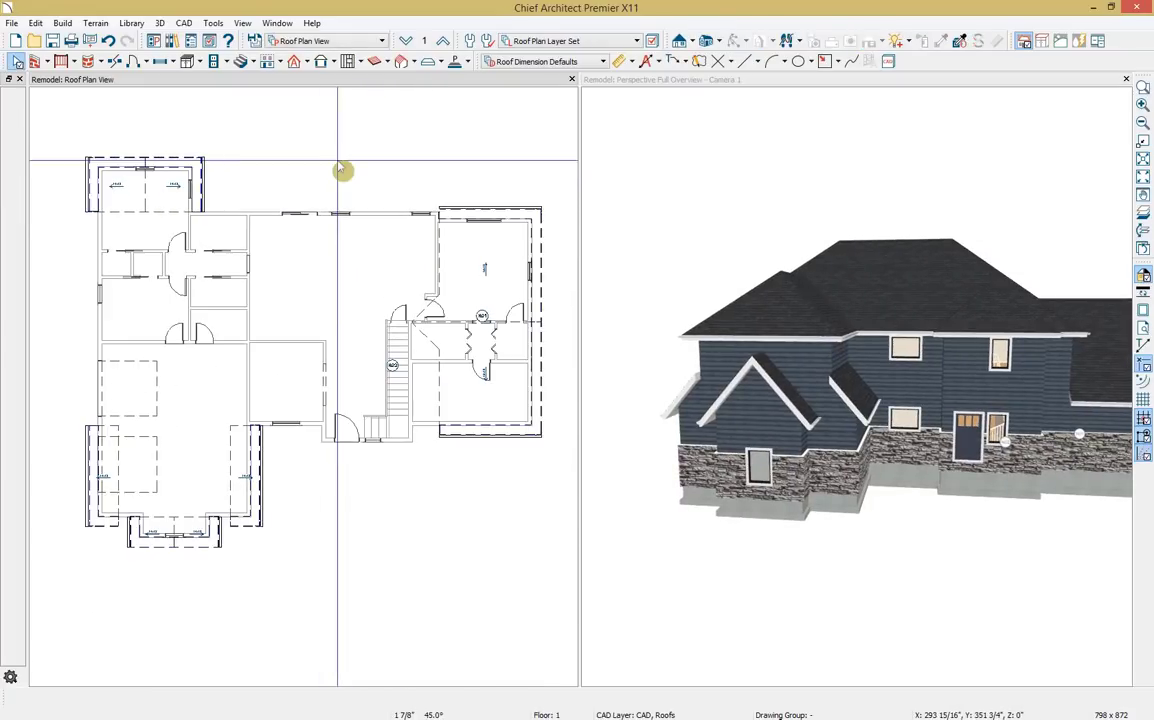
{"action": "left_click", "coordinate": [443, 44]}
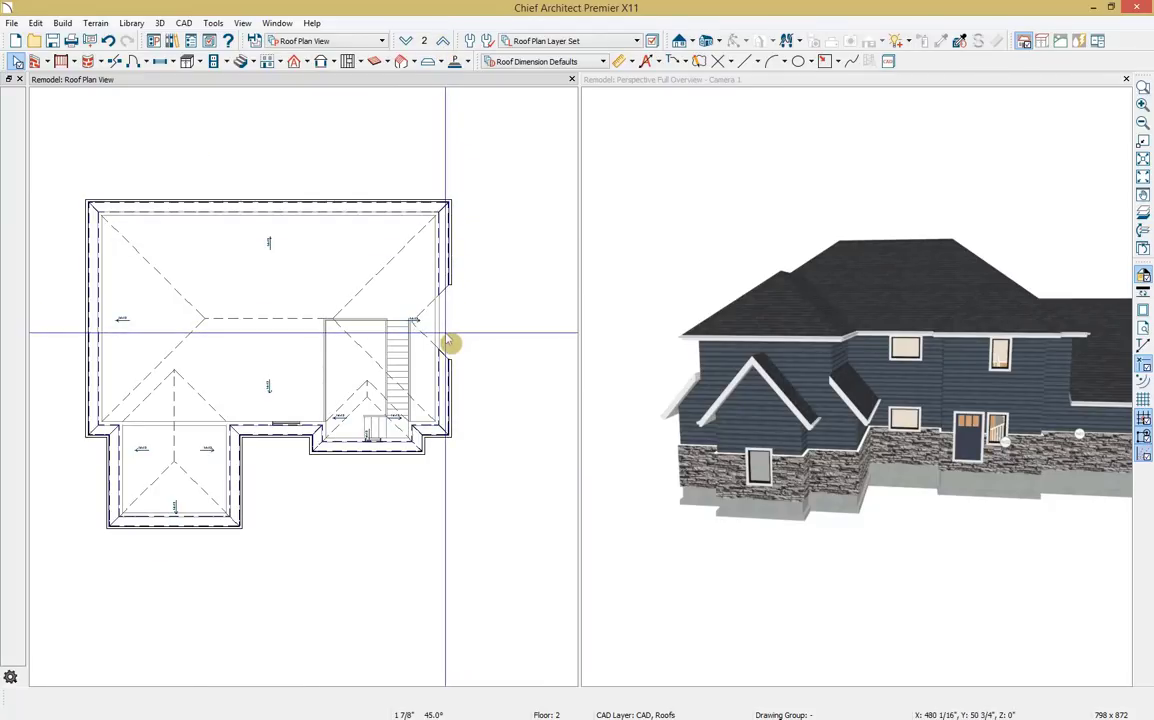
{"action": "left_click", "coordinate": [341, 450]}
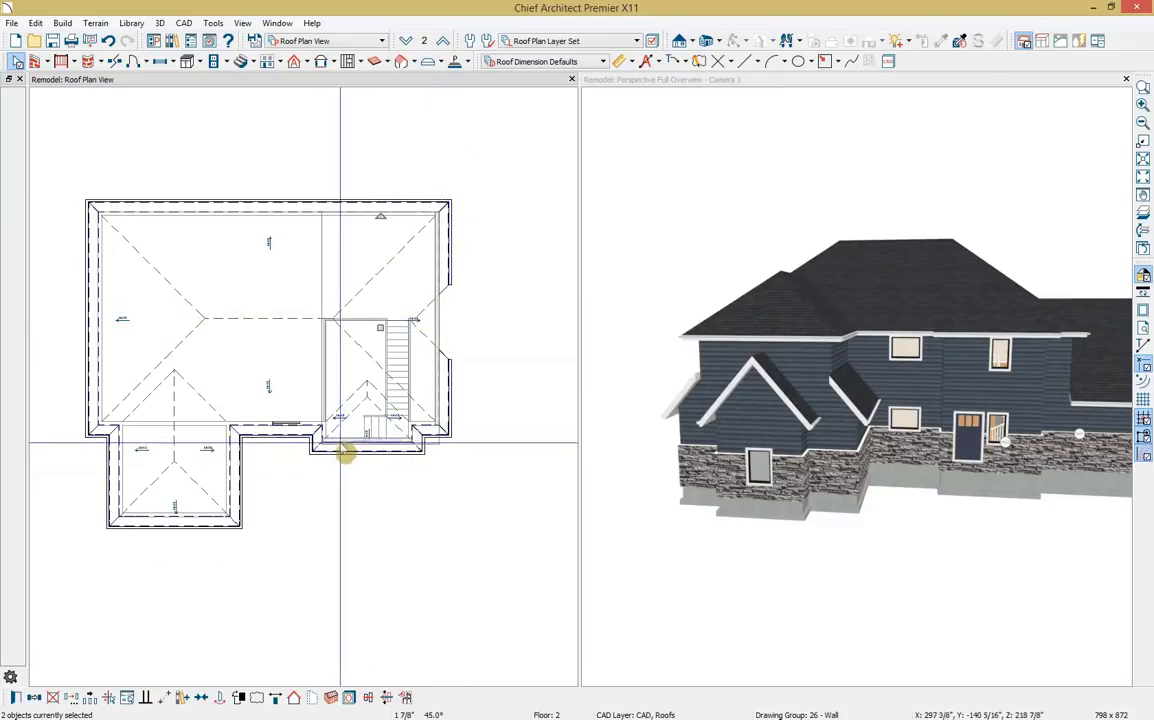
{"action": "left_click_drag", "start_coordinate": [341, 442], "coordinate": [104, 398]}
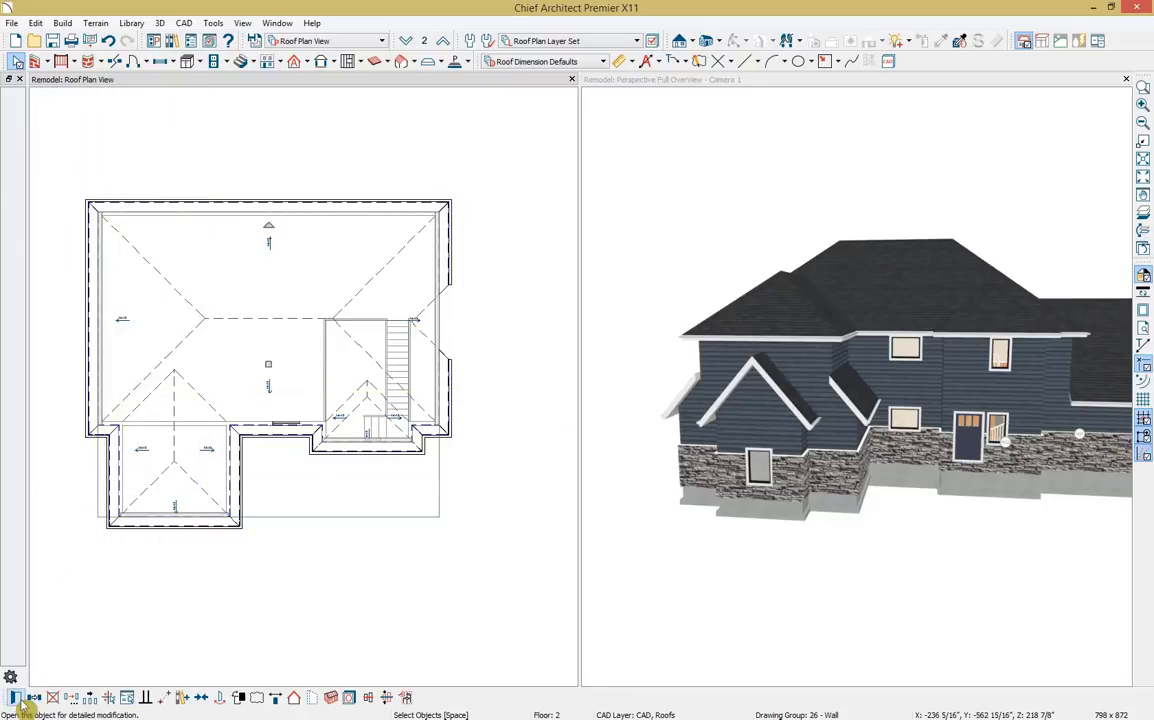
{"action": "left_click", "coordinate": [295, 698]}
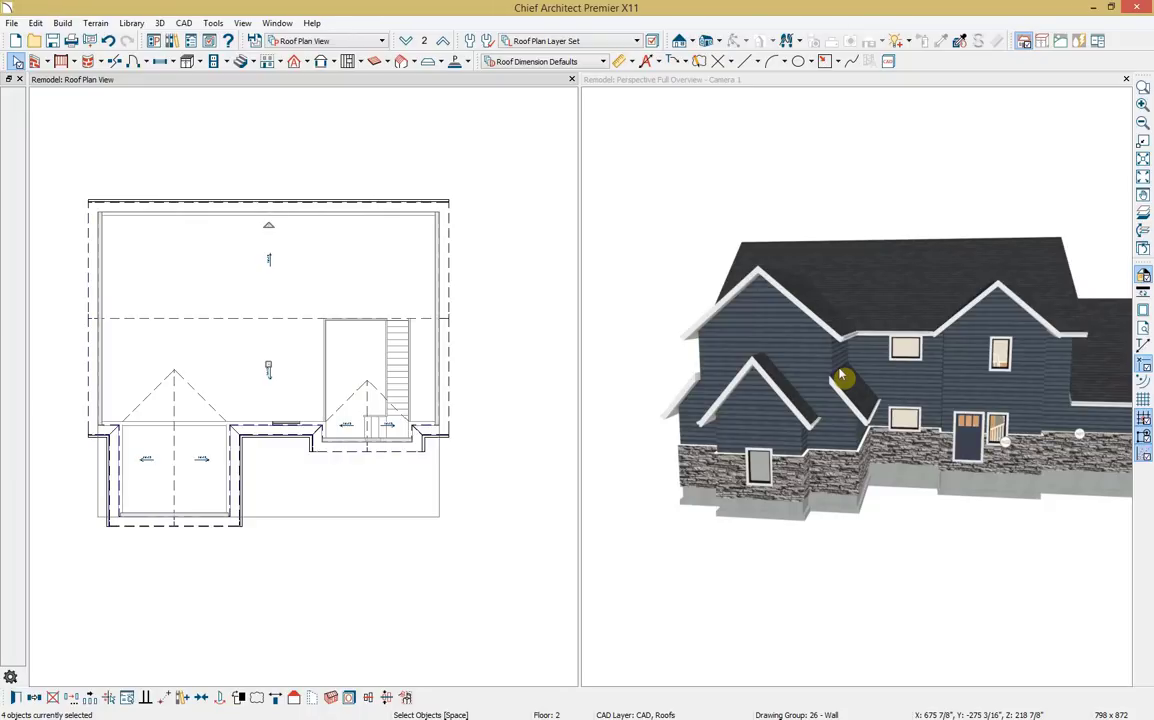
{"action": "left_click", "coordinate": [515, 367]}
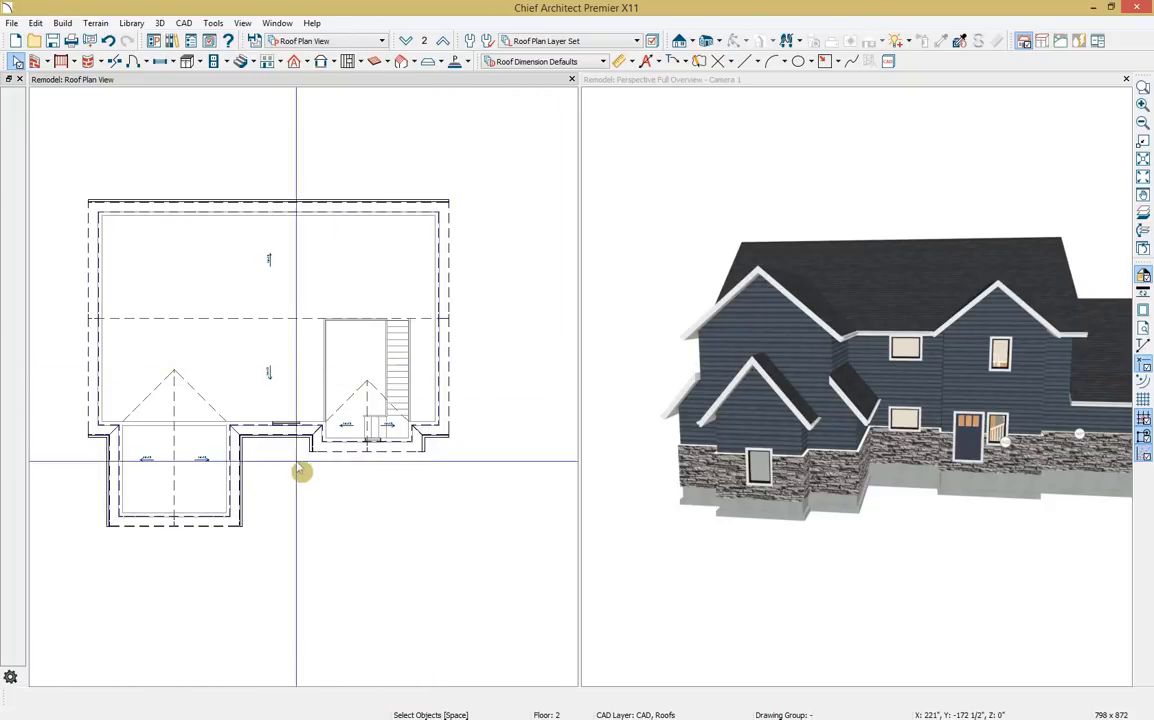
Step: Set the roof pitch of the side walls of both floor 2 front projections to 14 in 12
{"action": "scroll", "coordinate": [300, 471], "scroll_direction": "up", "scroll_amount": 3}
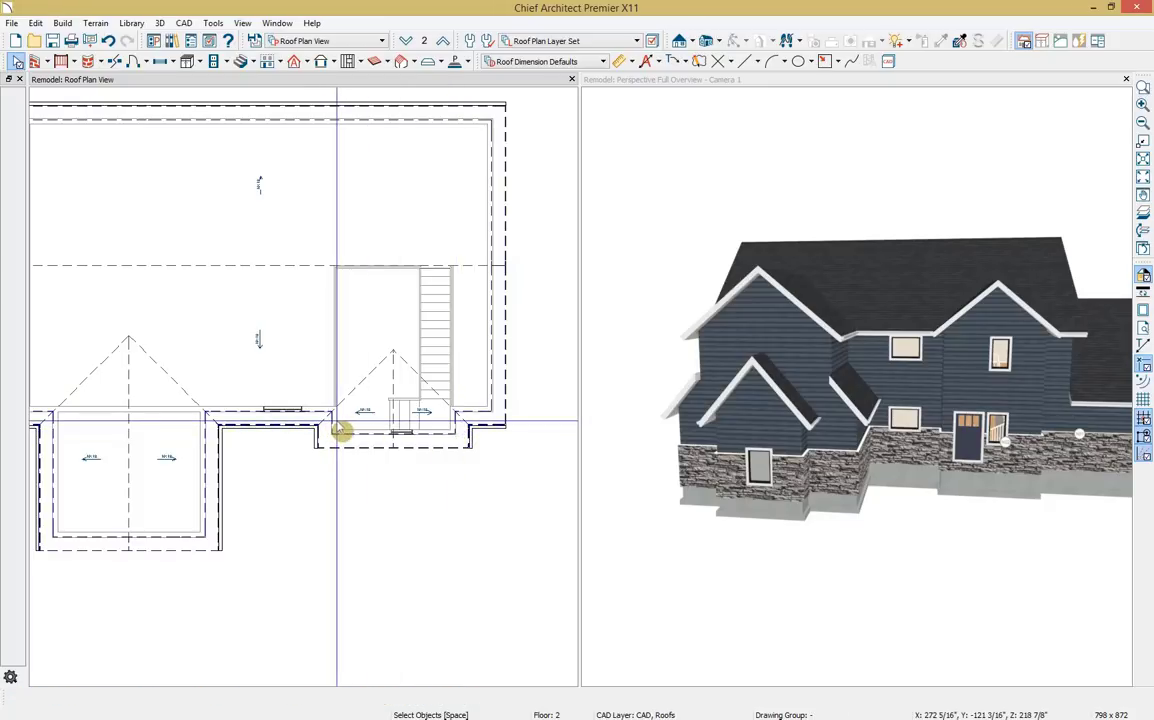
{"action": "left_click", "coordinate": [205, 522]}
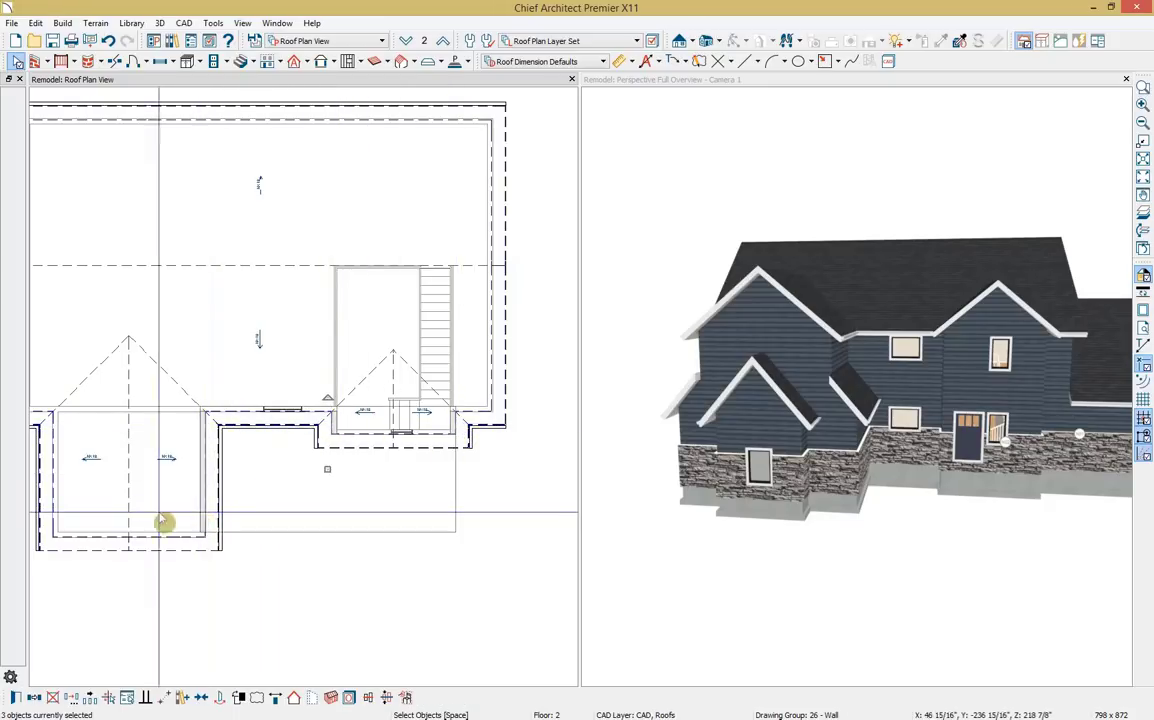
{"action": "left_click", "coordinate": [62, 514], "text": "shift"}
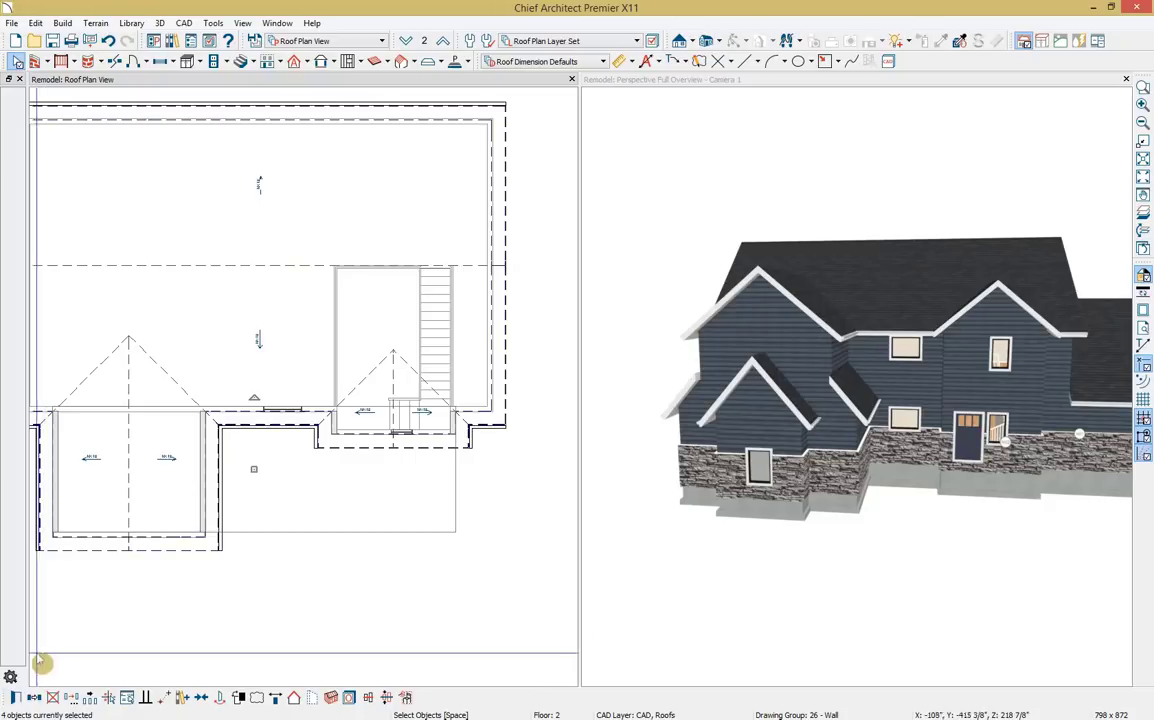
{"action": "left_click", "coordinate": [16, 698]}
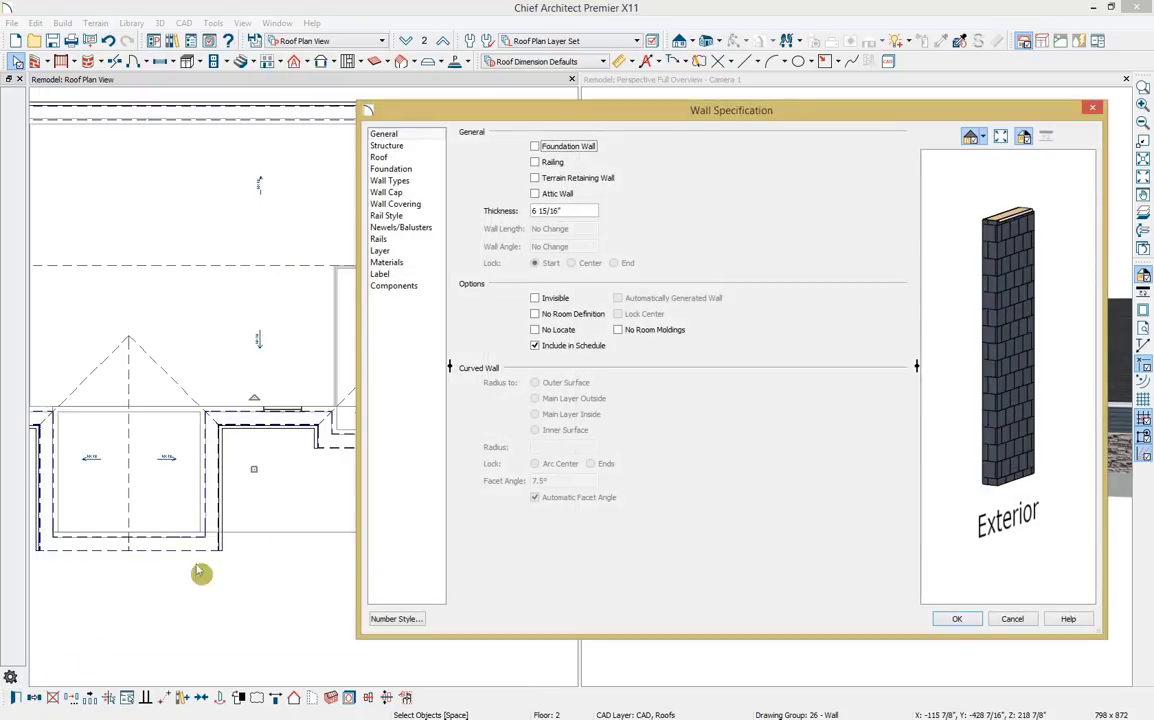
{"action": "left_click", "coordinate": [412, 160]}
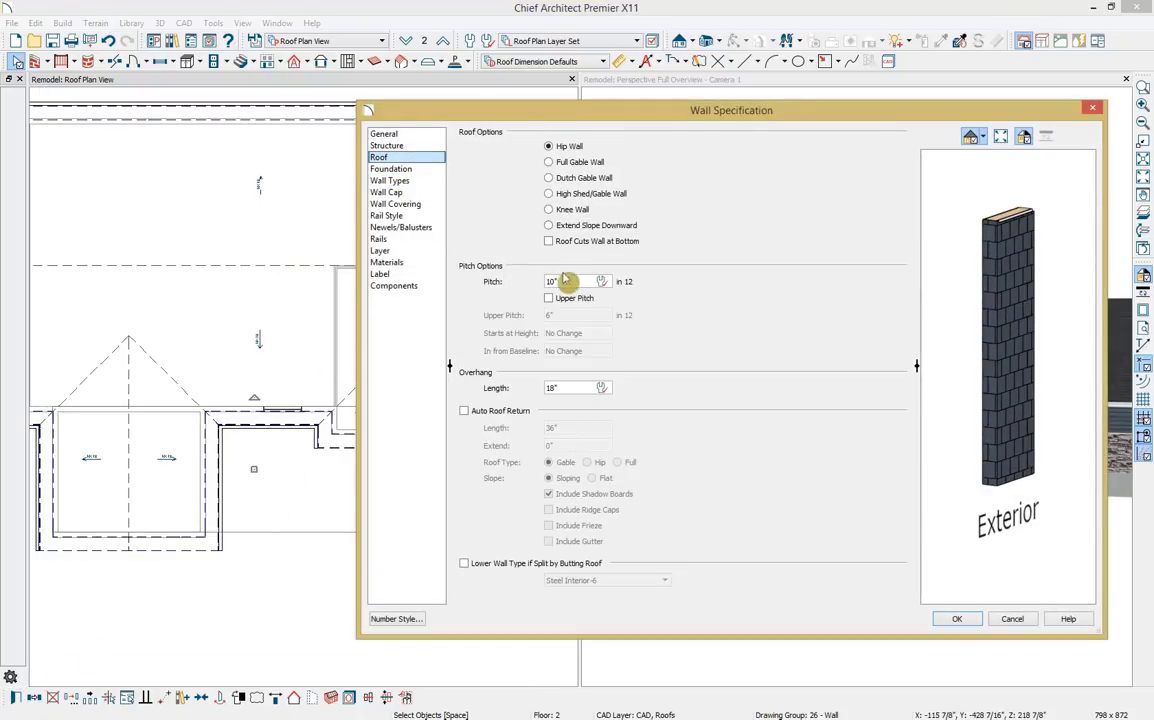
{"action": "left_click_drag", "start_coordinate": [565, 283], "coordinate": [483, 284]}
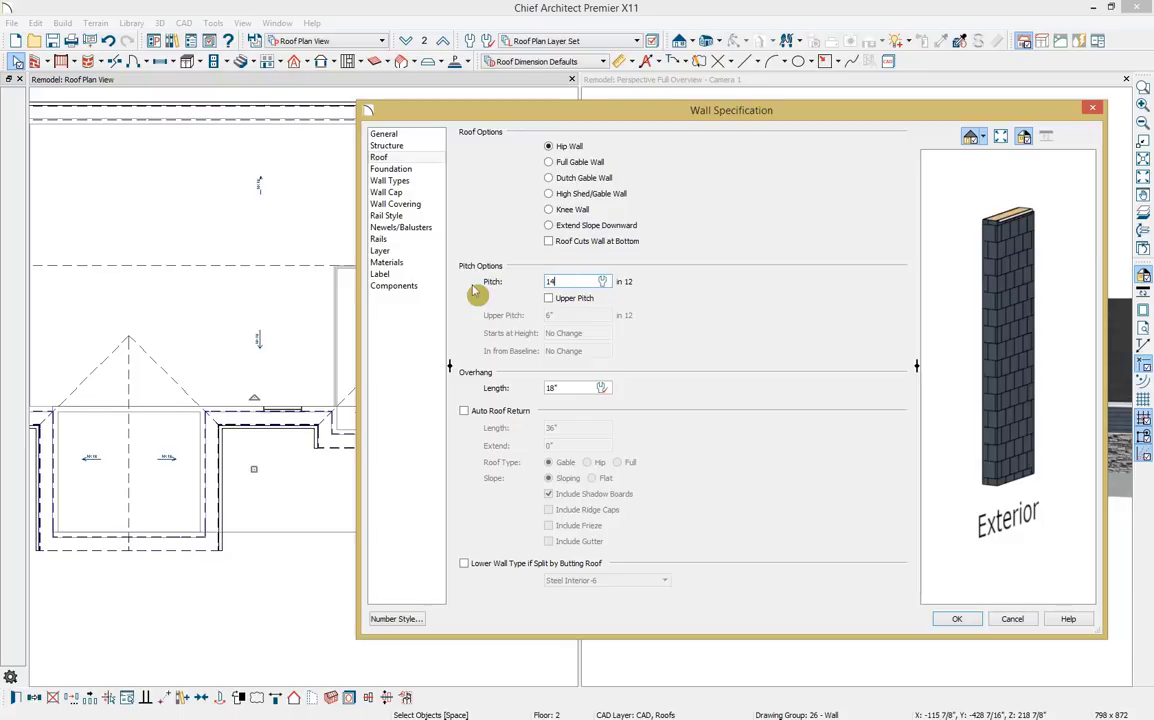
{"action": "left_click", "coordinate": [957, 619]}
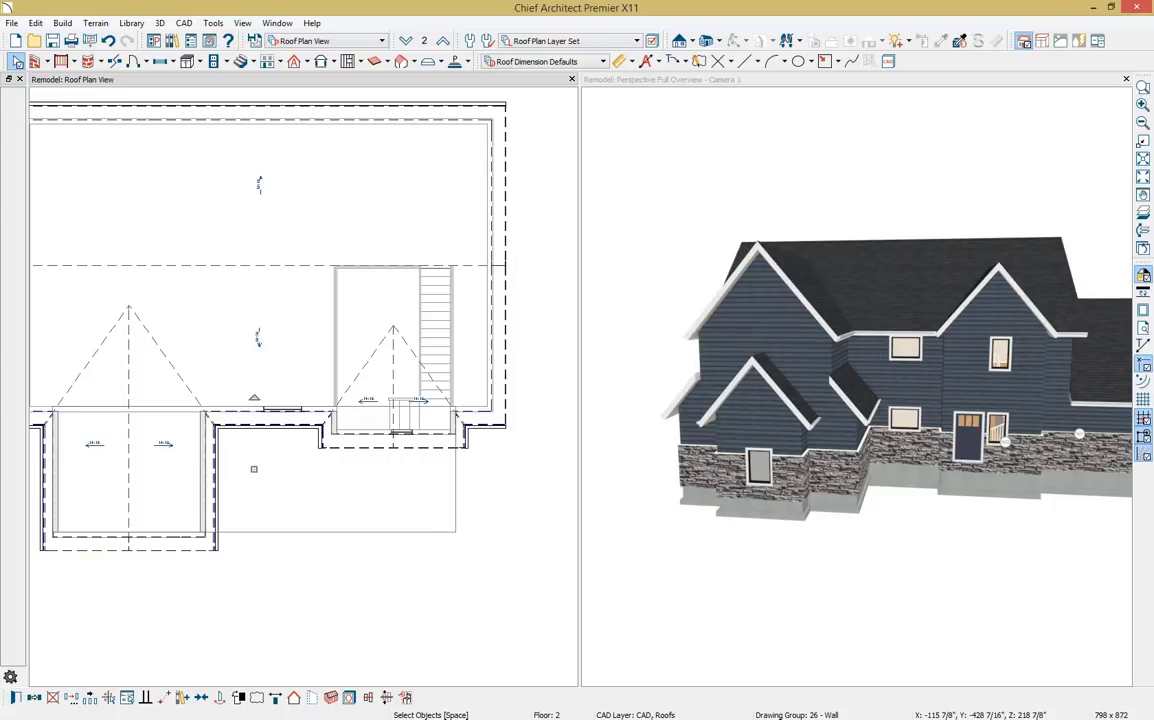
Step: Compare the steeper front gables with the Exterior.jpg rendering, and move the rendering out of the way
{"action": "left_click_drag", "start_coordinate": [1065, 14], "coordinate": [312, 22]}
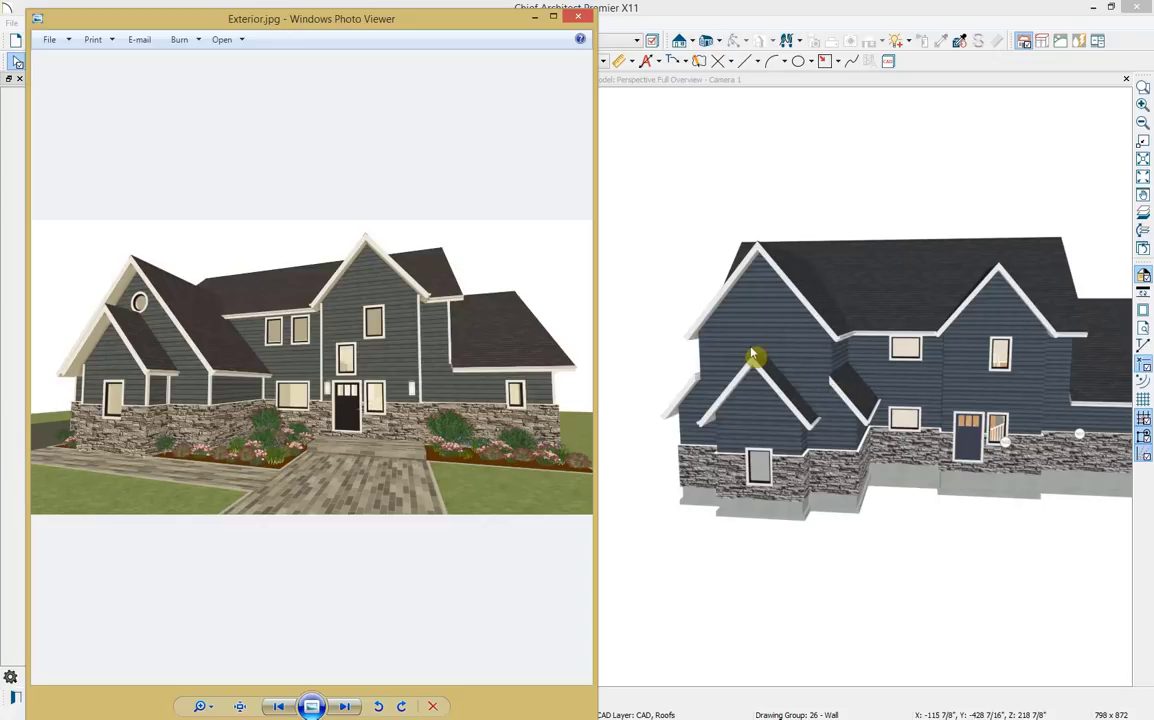
{"action": "left_click_drag", "start_coordinate": [458, 26], "coordinate": [1153, 112]}
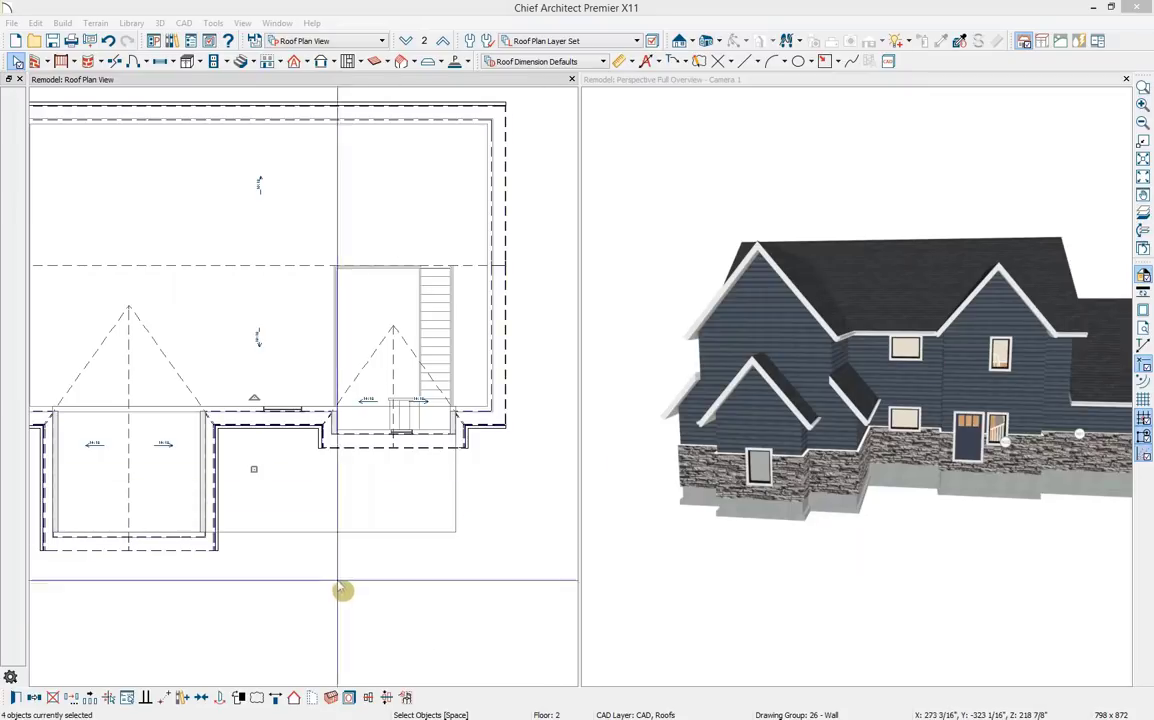
Step: Create a backclipped cross section through the larger floor 2 front projection, and tile it between the roof plan and the camera overview
{"action": "scroll", "coordinate": [281, 622], "scroll_direction": "down", "scroll_amount": 1}
{"action": "middle_click_drag", "start_coordinate": [281, 622], "coordinate": [335, 590]}
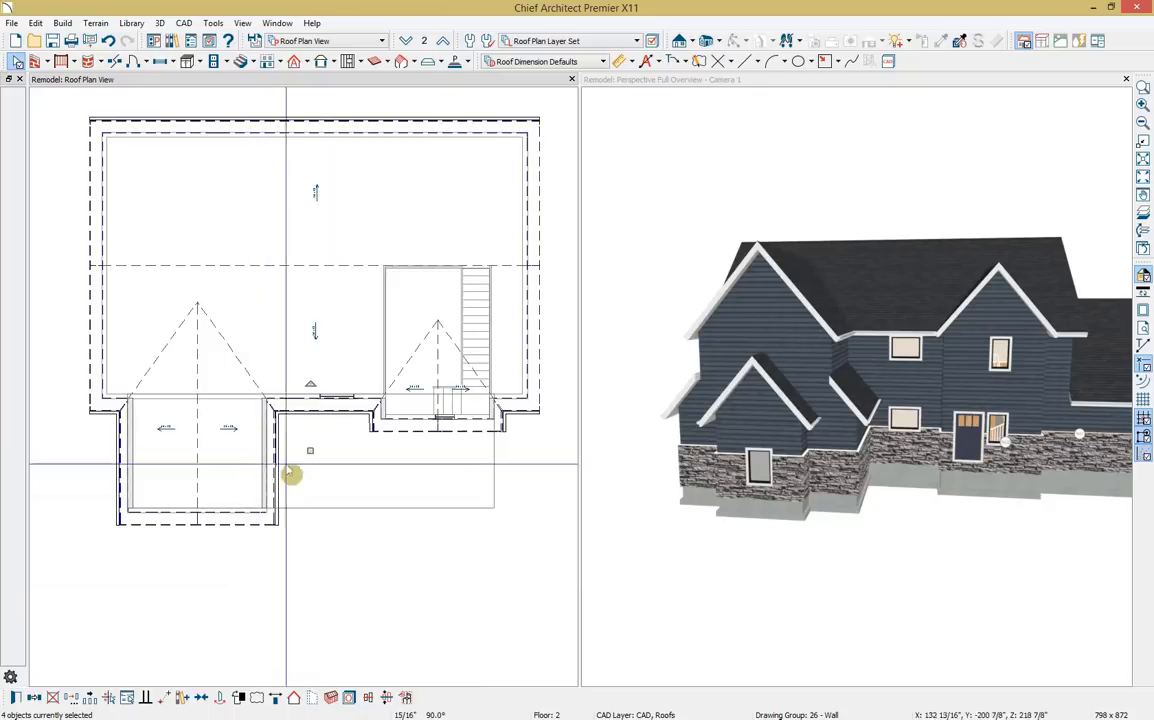
{"action": "left_click", "coordinate": [692, 45]}
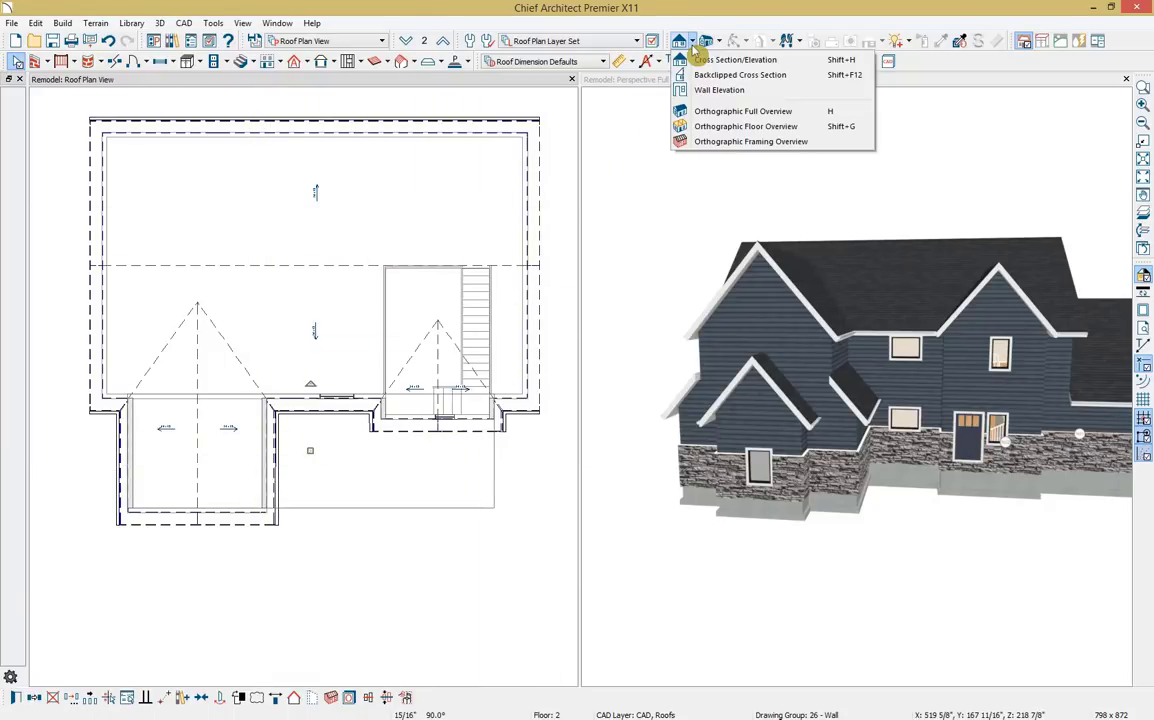
{"action": "left_click", "coordinate": [810, 80]}
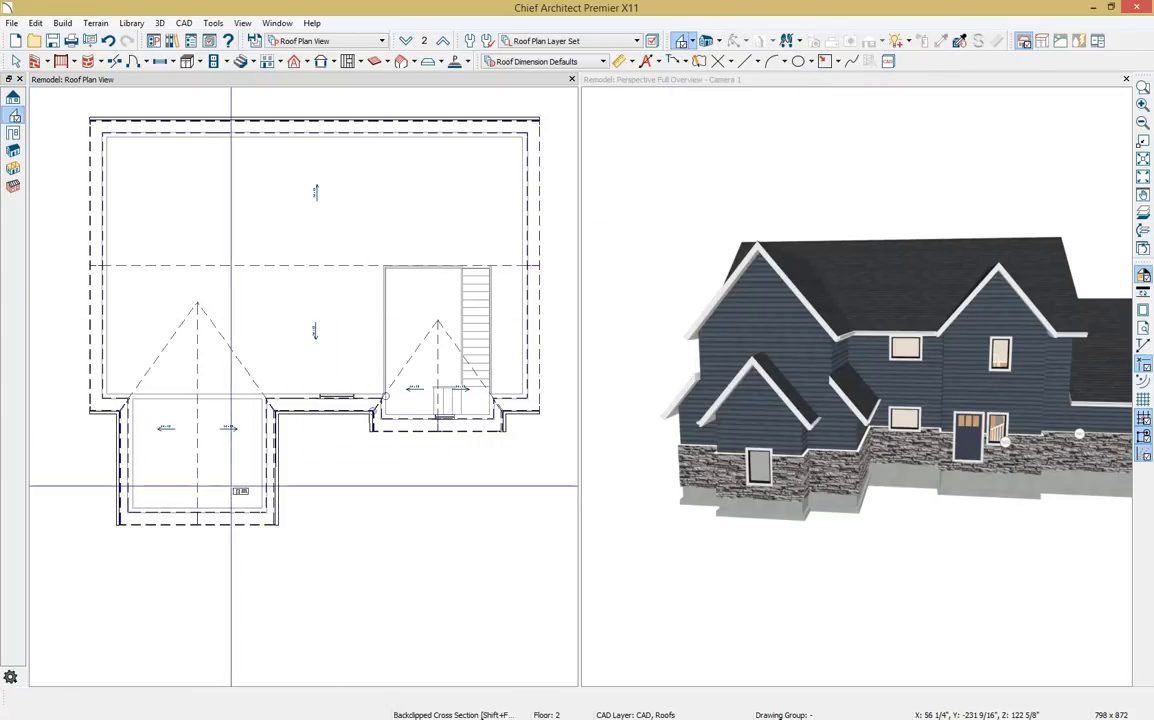
{"action": "left_click_drag", "start_coordinate": [233, 462], "coordinate": [247, 463]}
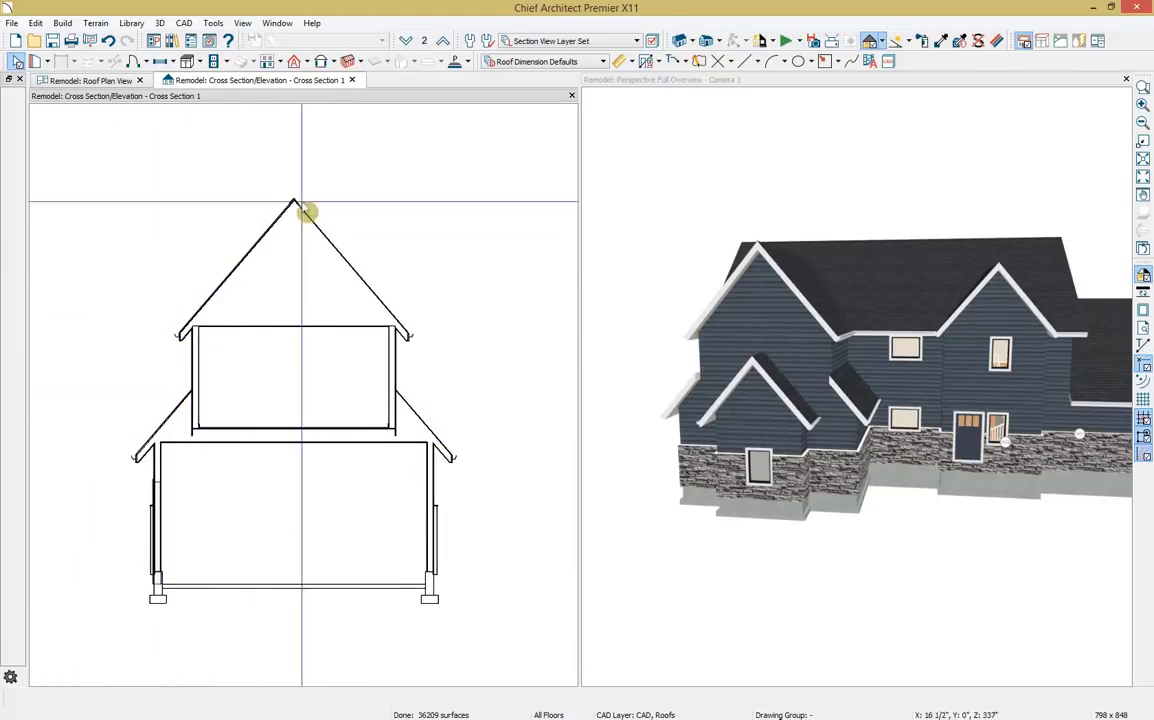
{"action": "left_click_drag", "start_coordinate": [300, 80], "coordinate": [572, 193]}
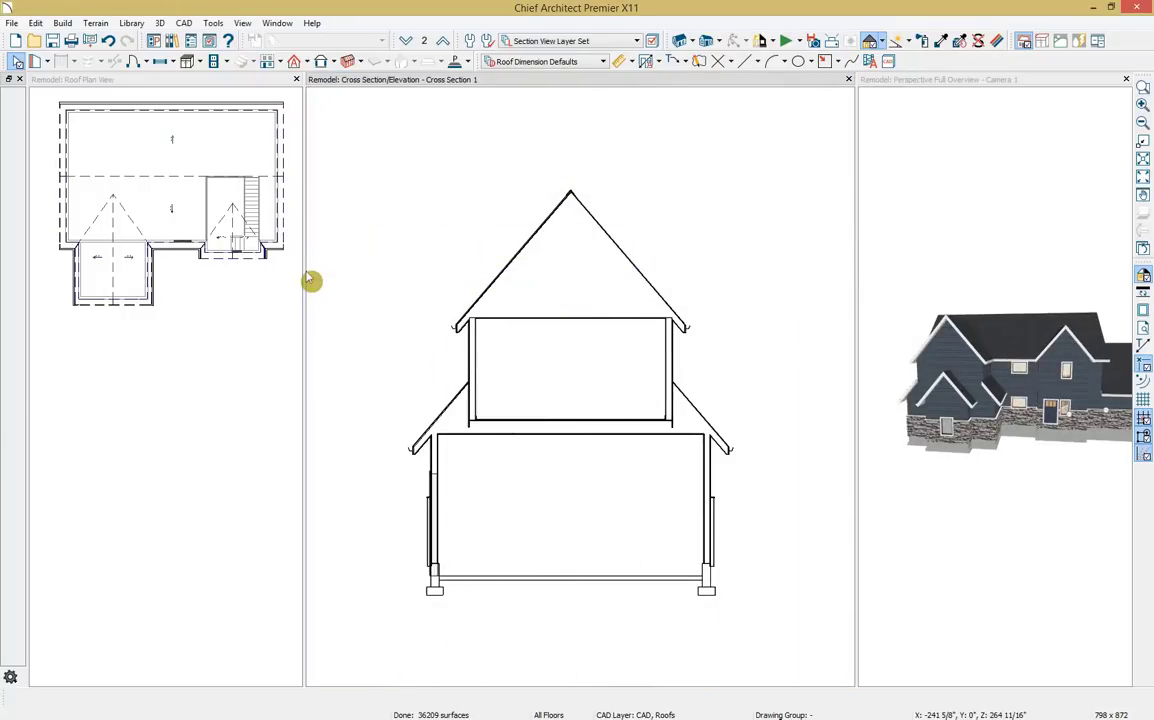
{"action": "left_click_drag", "start_coordinate": [304, 272], "coordinate": [373, 278]}
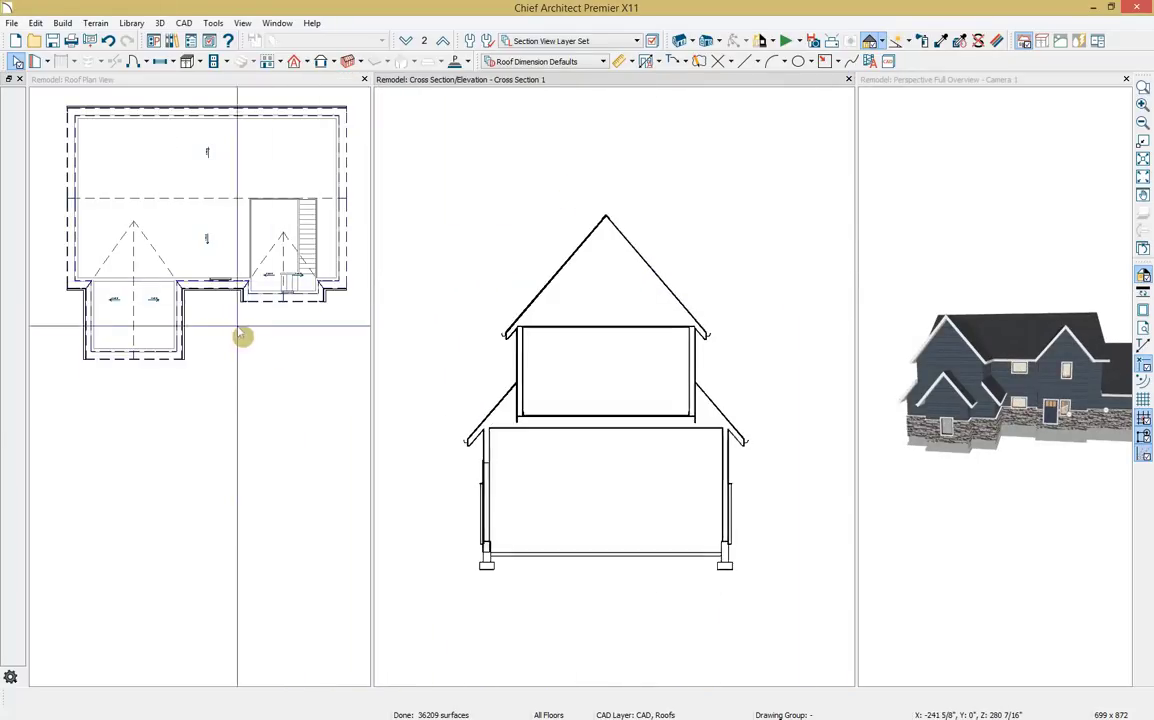
Step: Zoom in on the larger floor 2 front projection in plan, and examine its interior walls and roof in the camera overview
{"action": "scroll", "coordinate": [160, 333], "scroll_direction": "up", "scroll_amount": 3}
{"action": "middle_click_drag", "start_coordinate": [160, 333], "coordinate": [312, 399]}
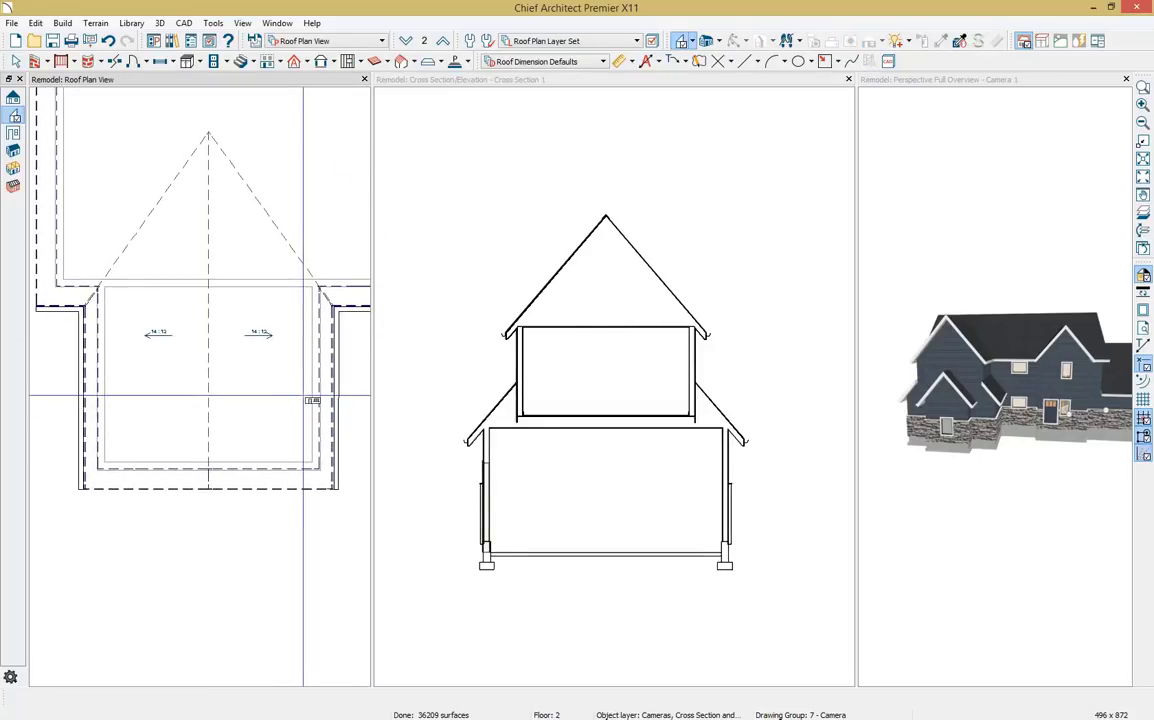
{"action": "scroll", "coordinate": [960, 361], "scroll_direction": "up", "scroll_amount": 5}
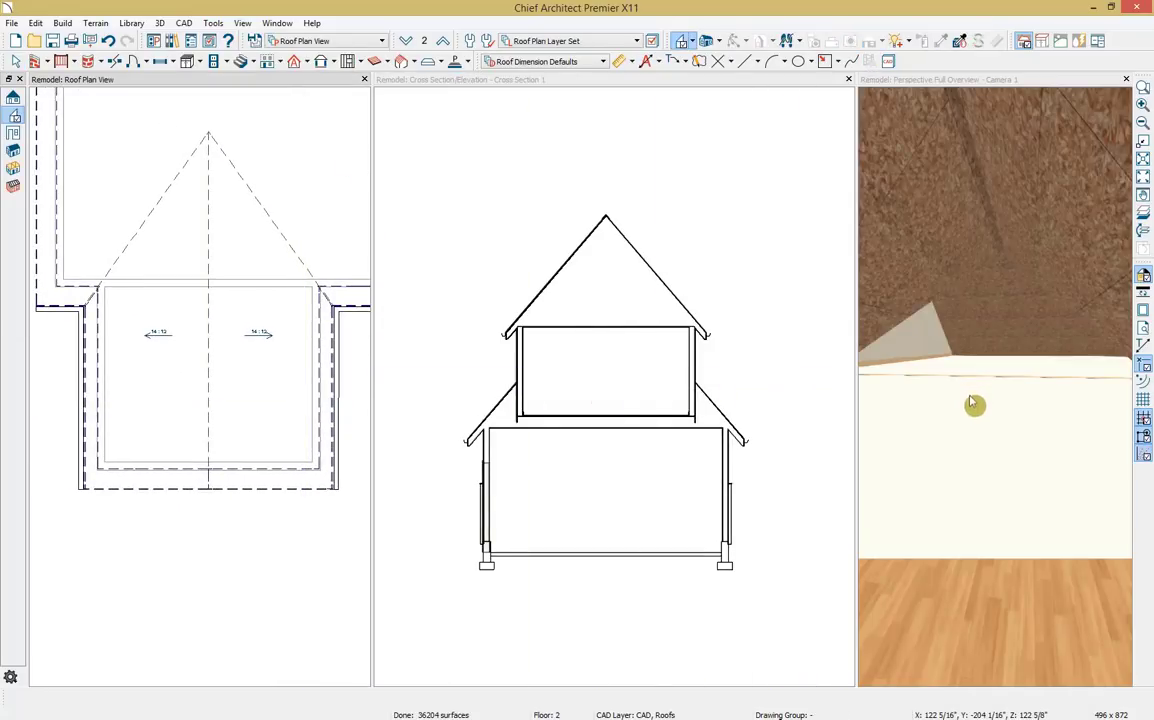
{"action": "scroll", "coordinate": [970, 403], "scroll_direction": "down", "scroll_amount": 5}
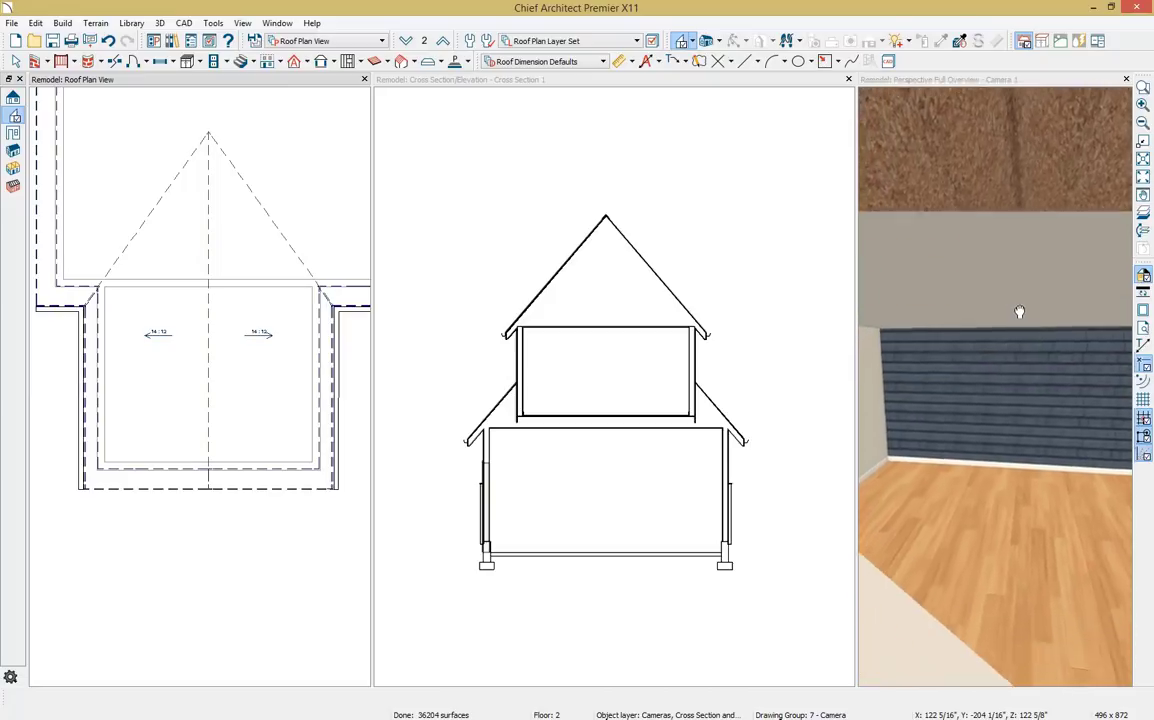
{"action": "left_click", "coordinate": [912, 343]}
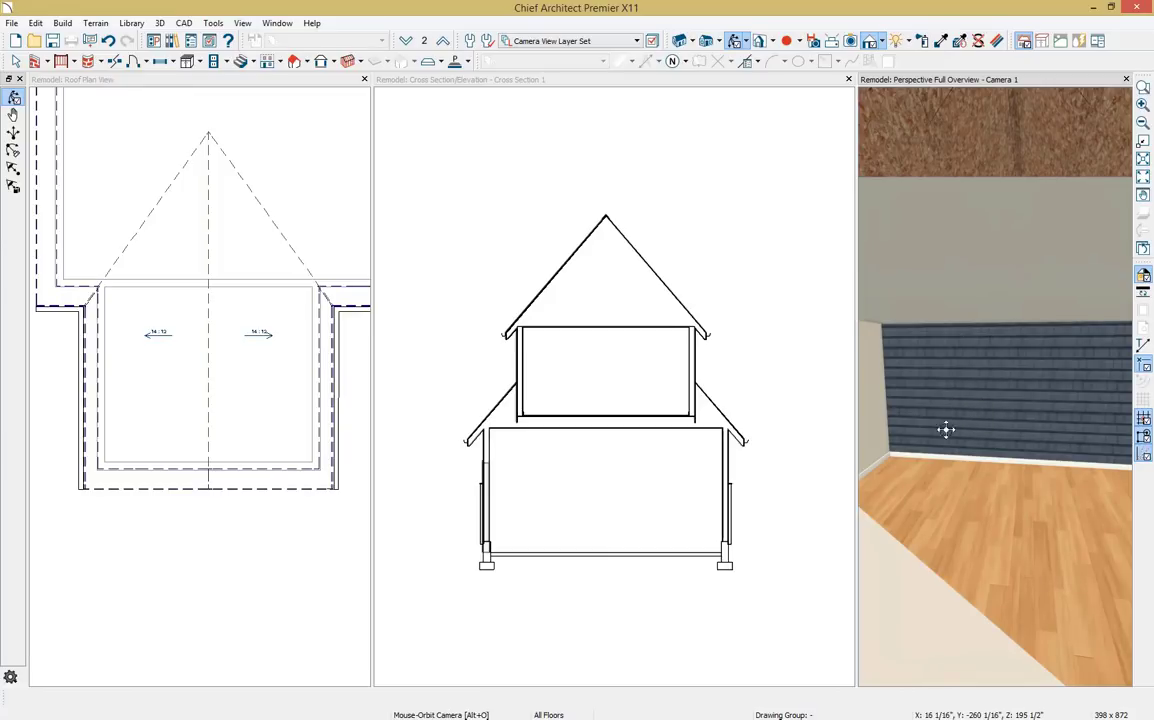
Step: For the wall between the main house and the larger floor 2 front projection, set the lower wall type if split by butting roof to _Interior-6, Addition
{"action": "left_click", "coordinate": [287, 319]}
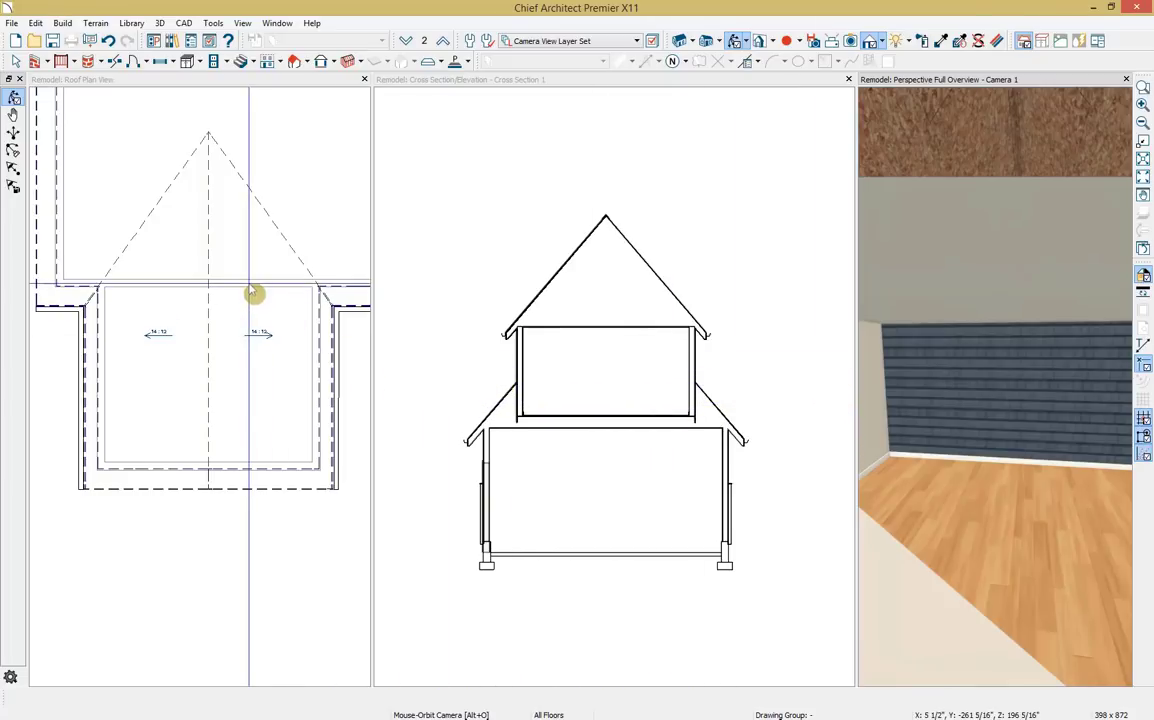
{"action": "left_click", "coordinate": [254, 293]}
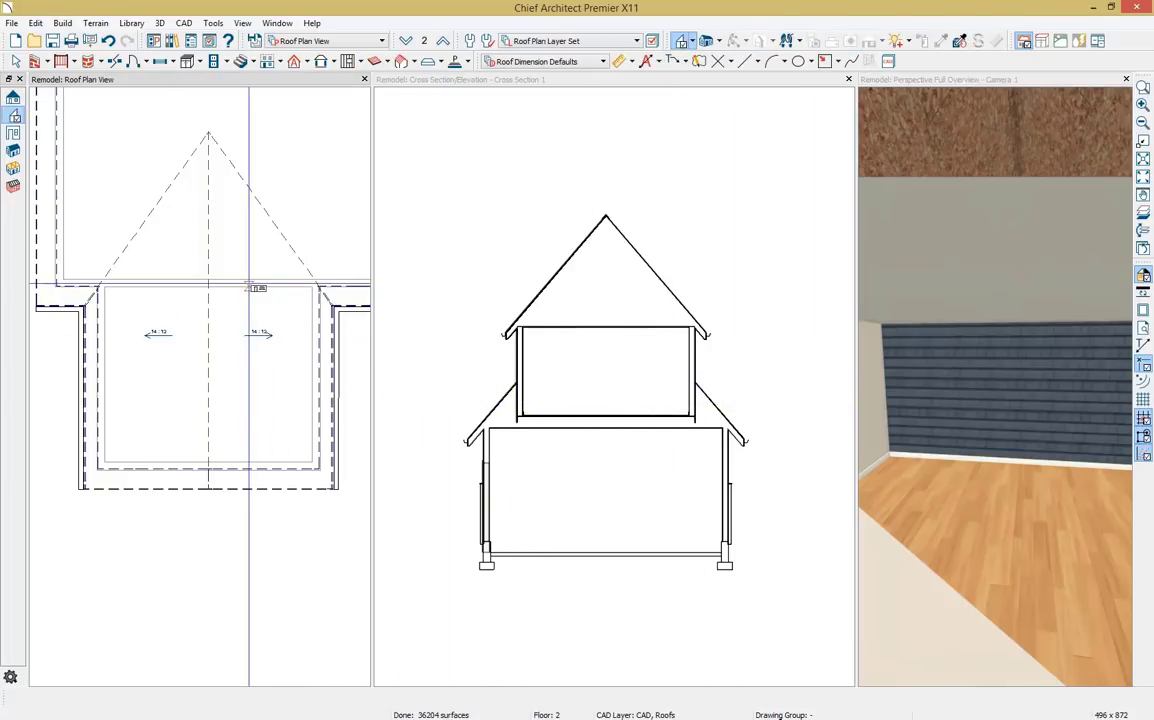
{"action": "left_click", "coordinate": [255, 294]}
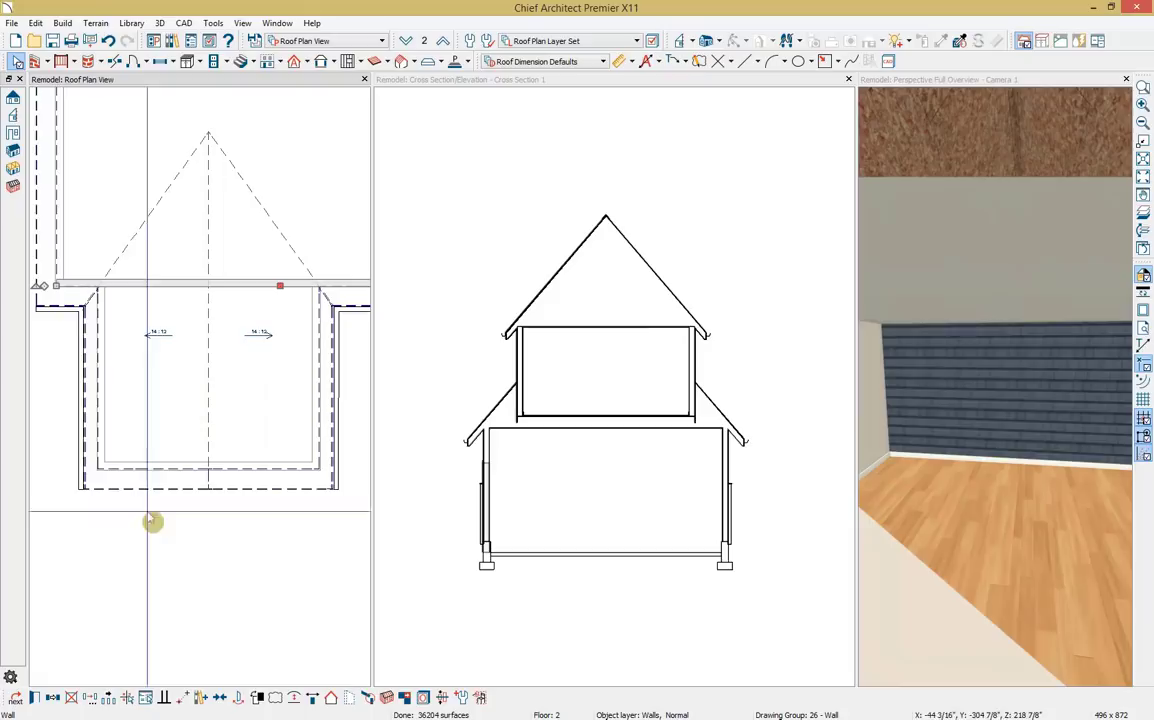
{"action": "left_click", "coordinate": [52, 697]}
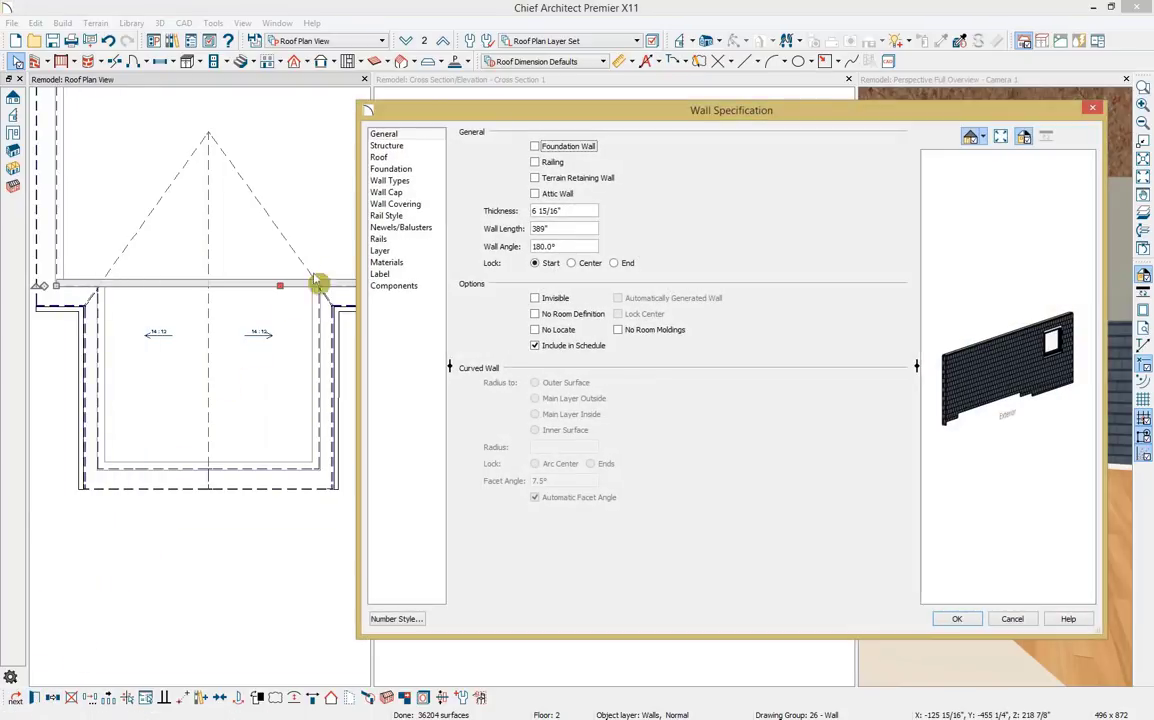
{"action": "left_click", "coordinate": [400, 159]}
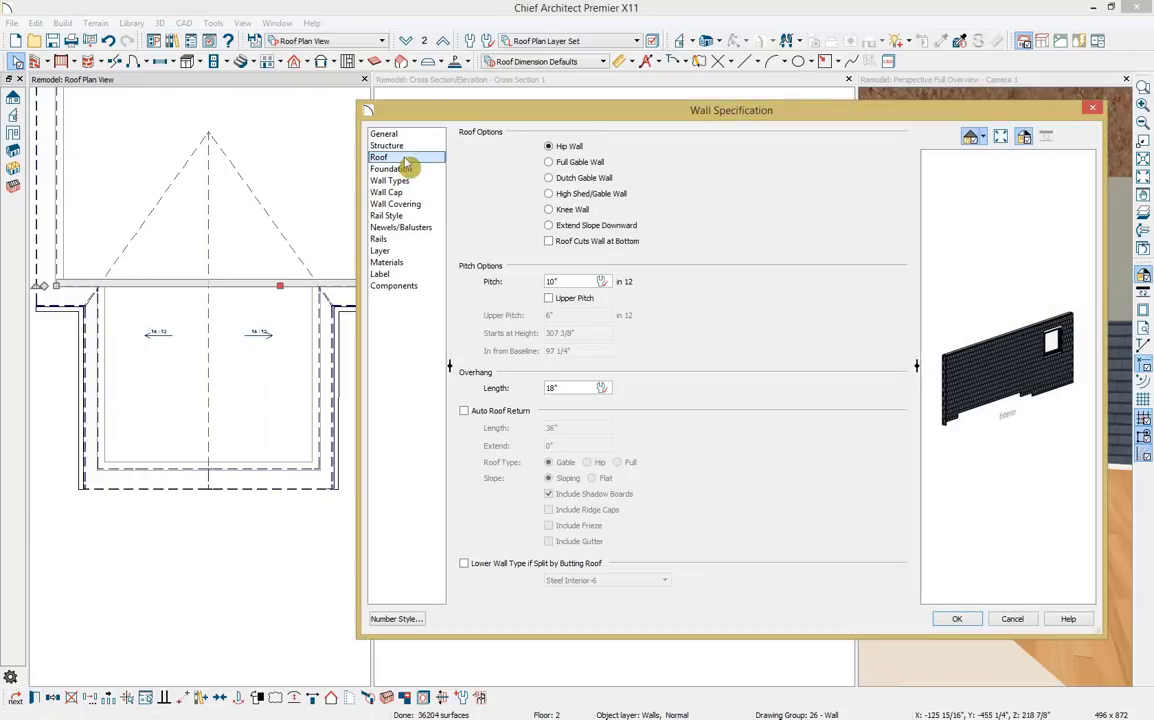
{"action": "left_click", "coordinate": [478, 567]}
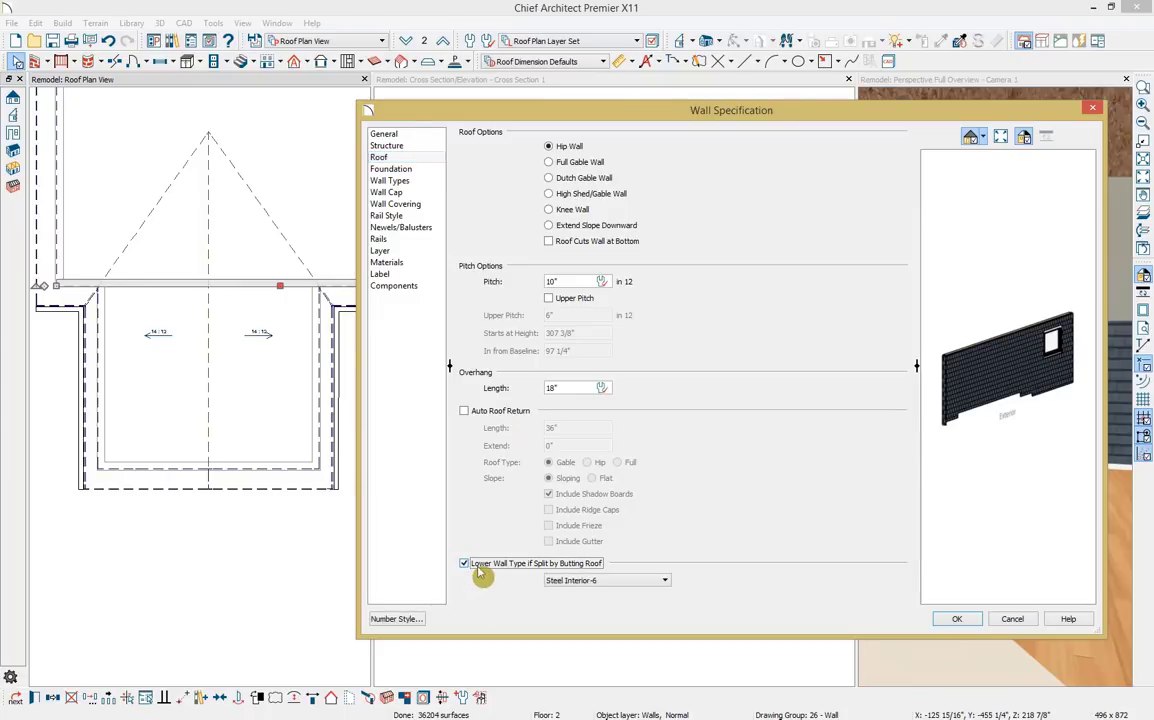
{"action": "left_click", "coordinate": [608, 581]}
{"action": "scroll", "coordinate": [631, 404], "scroll_direction": "down", "scroll_amount": 2}
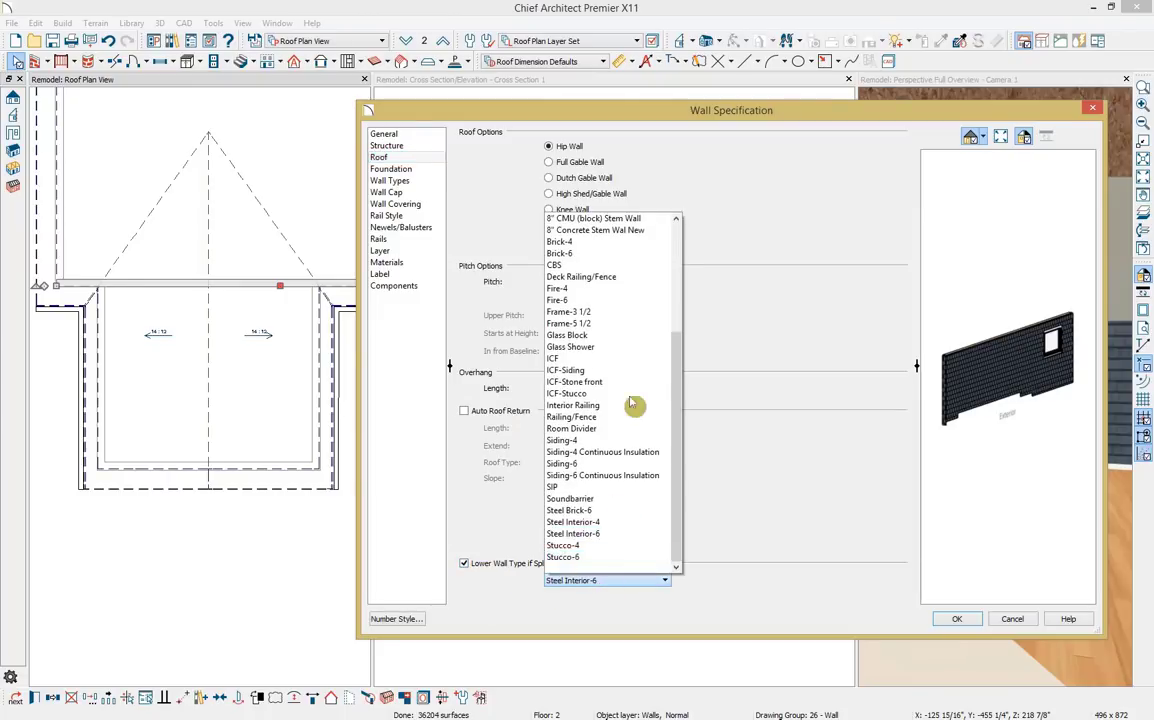
{"action": "scroll", "coordinate": [630, 412], "scroll_direction": "up", "scroll_amount": 2}
{"action": "scroll", "coordinate": [628, 418], "scroll_direction": "up", "scroll_amount": 3}
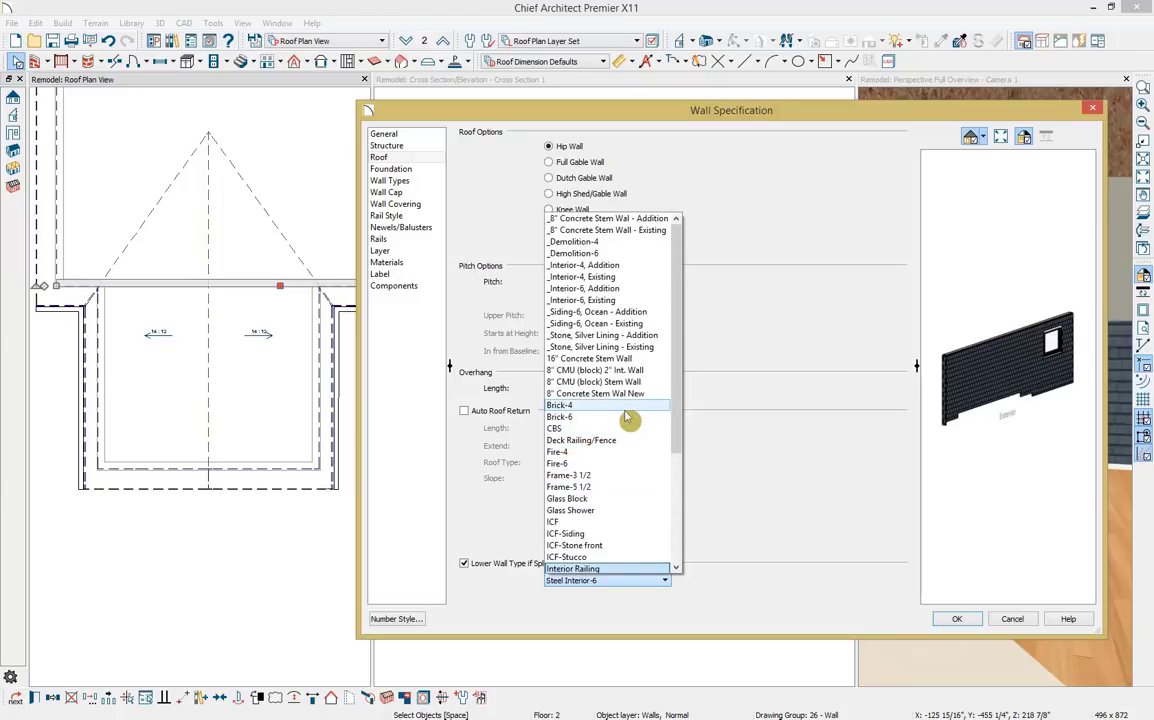
{"action": "left_click", "coordinate": [641, 291]}
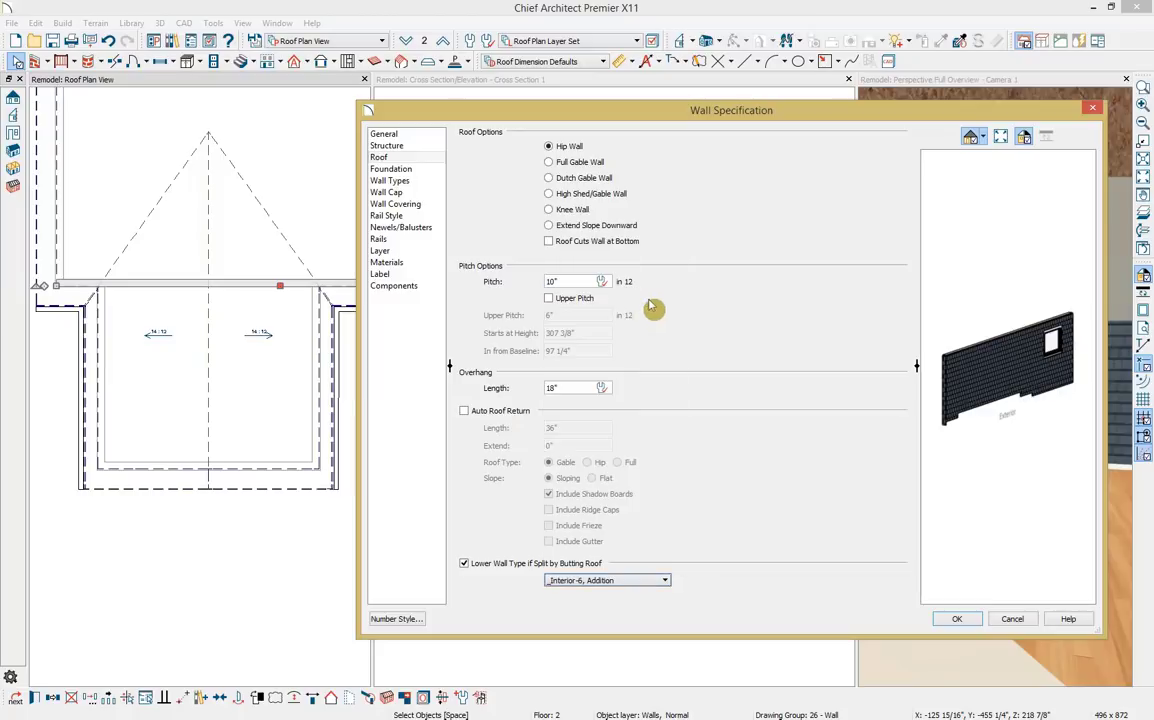
{"action": "left_click", "coordinate": [956, 620]}
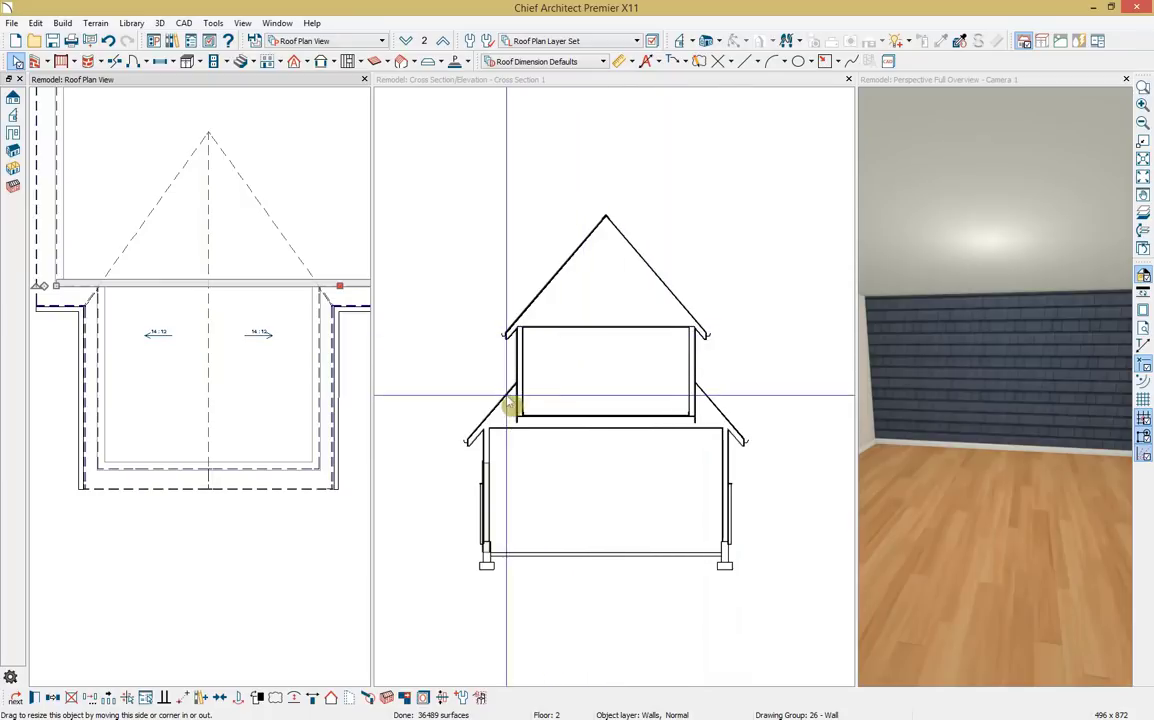
Step: Set the finished ceiling height of the room in the larger floor 2 front projection to 6 inches
{"action": "left_click", "coordinate": [258, 405]}
{"action": "double_click", "coordinate": [258, 405]}
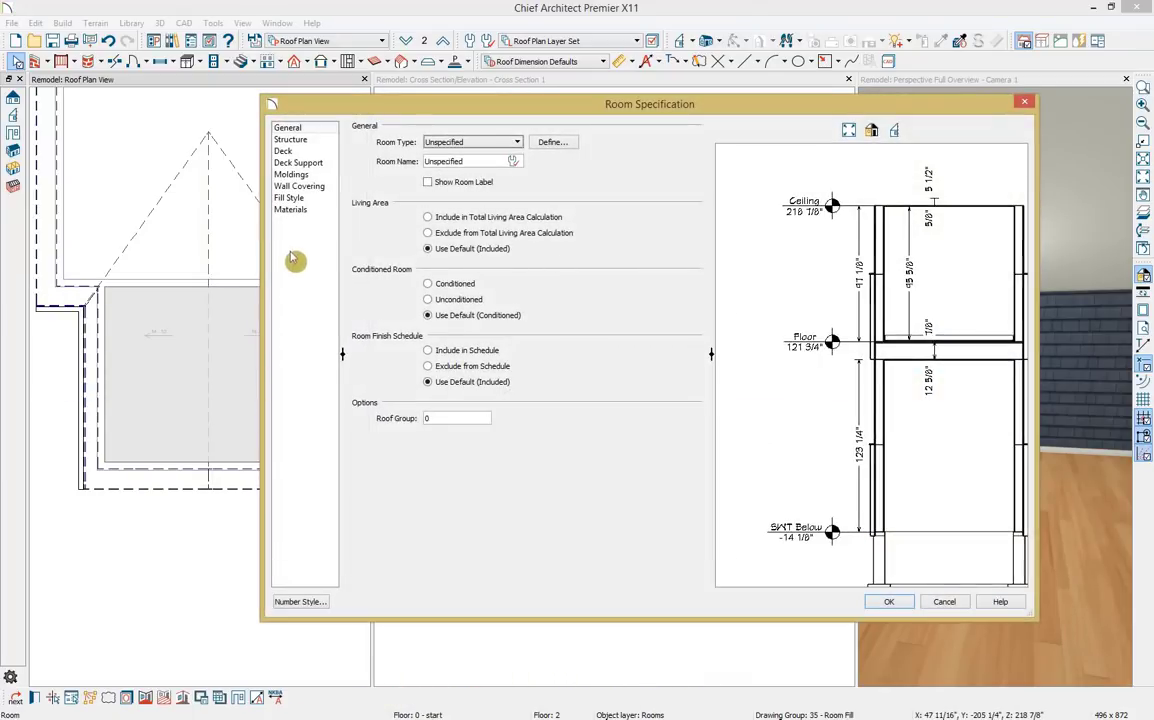
{"action": "left_click", "coordinate": [292, 140]}
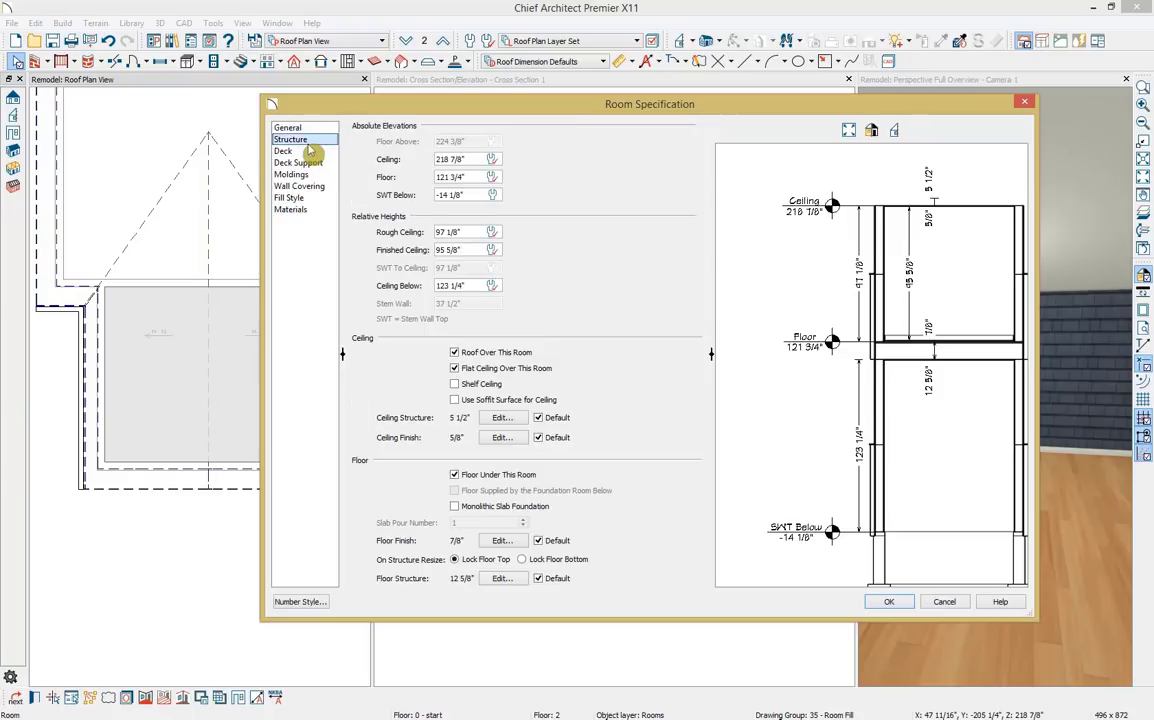
{"action": "left_click", "coordinate": [403, 252]}
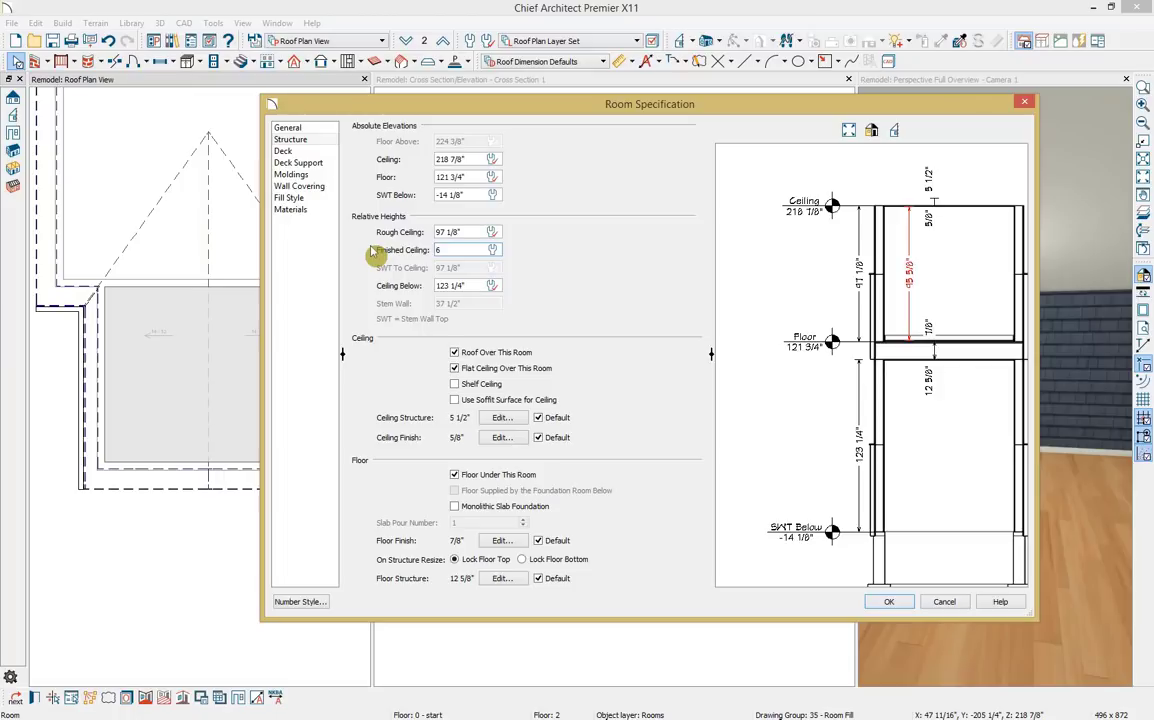
{"action": "type", "text": "6"}
{"action": "key", "text": "Tab"}
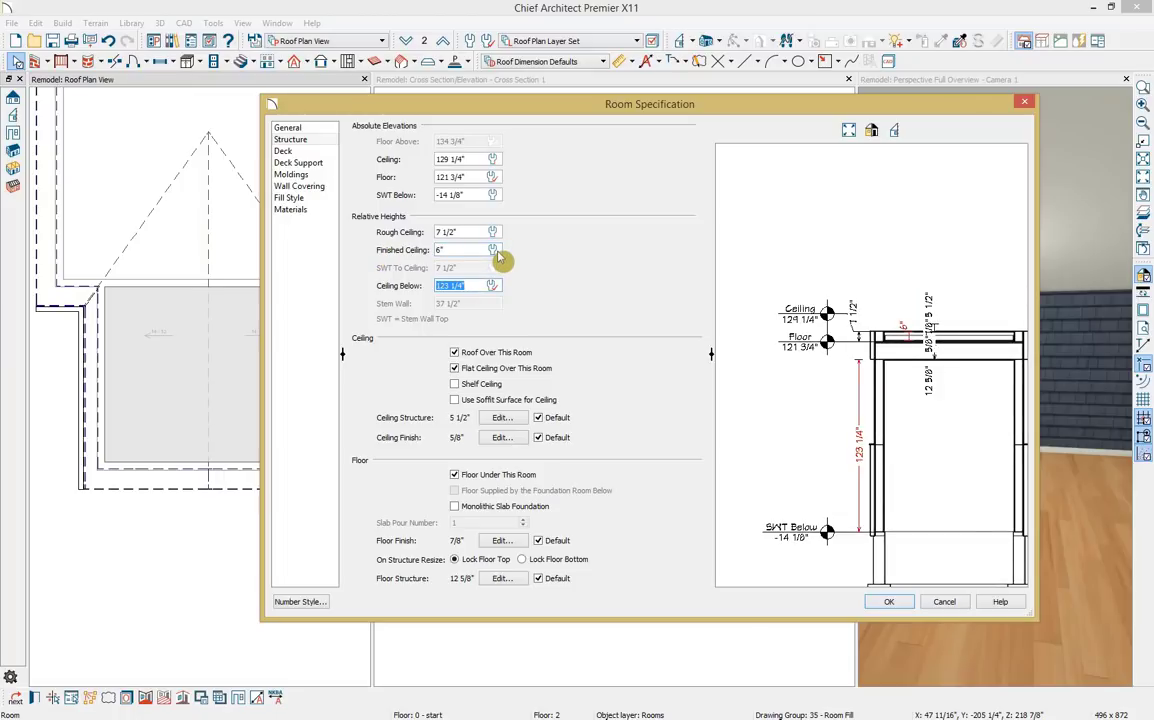
{"action": "left_click", "coordinate": [888, 602]}
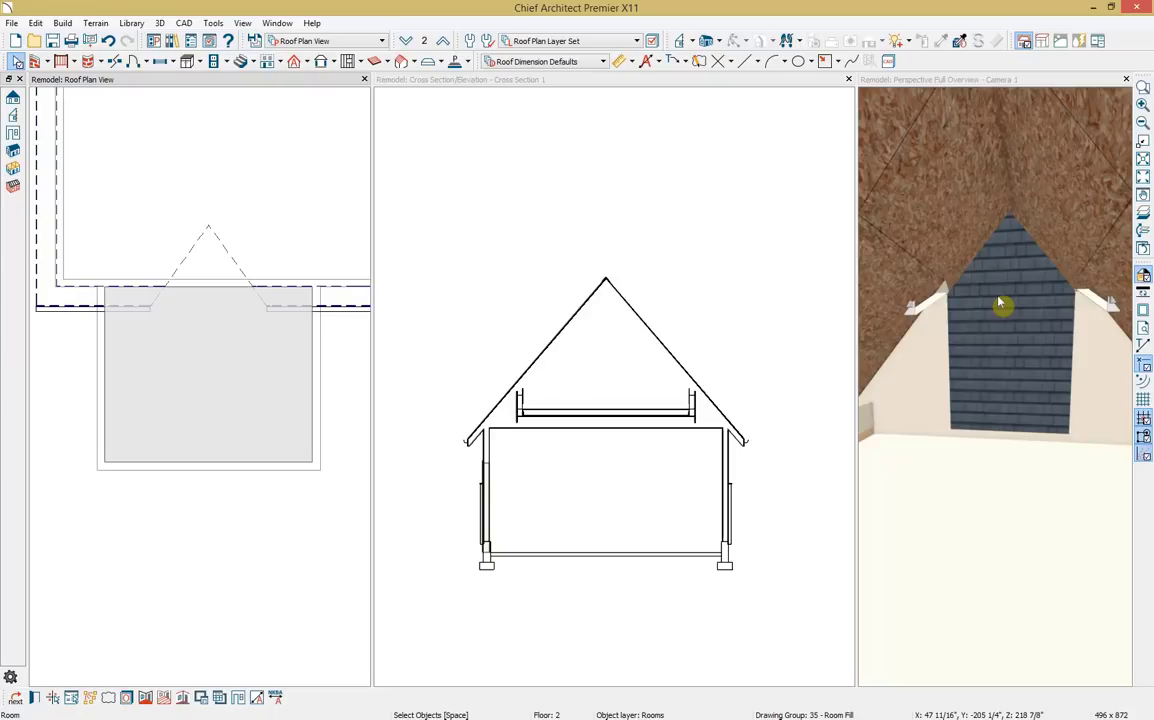
Step: Turn off Auto Rebuild Roofs in the roof settings
{"action": "key", "text": "r"}
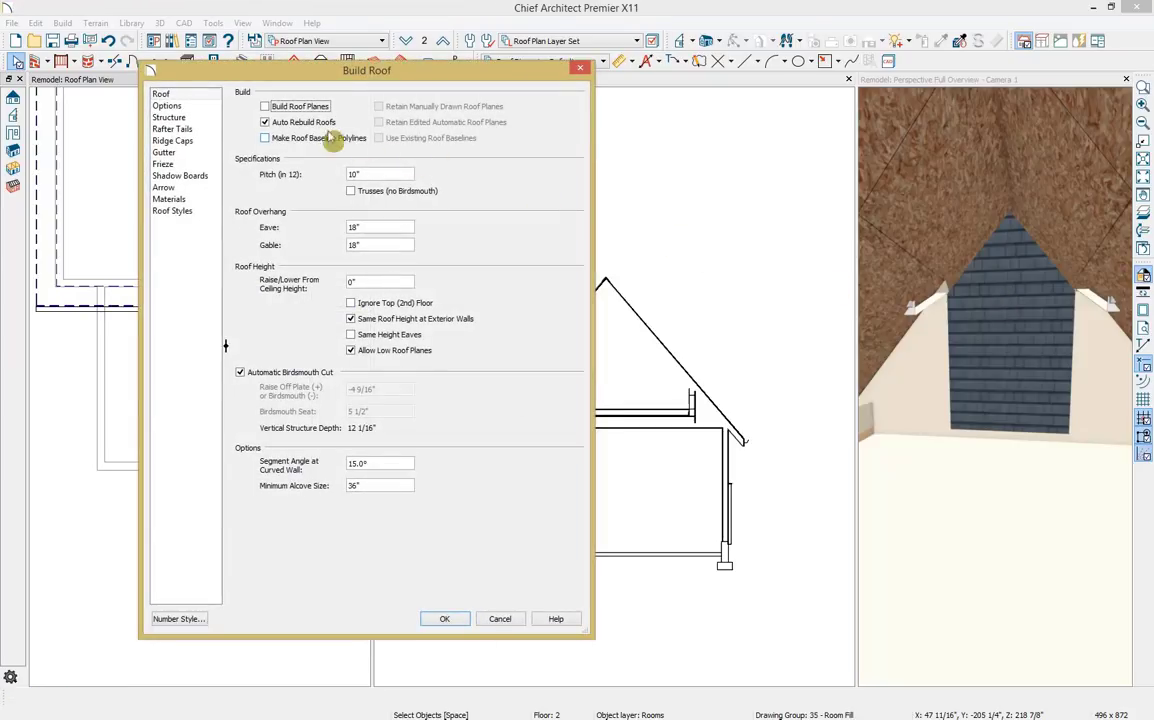
{"action": "left_click", "coordinate": [279, 123]}
{"action": "left_click", "coordinate": [445, 619]}
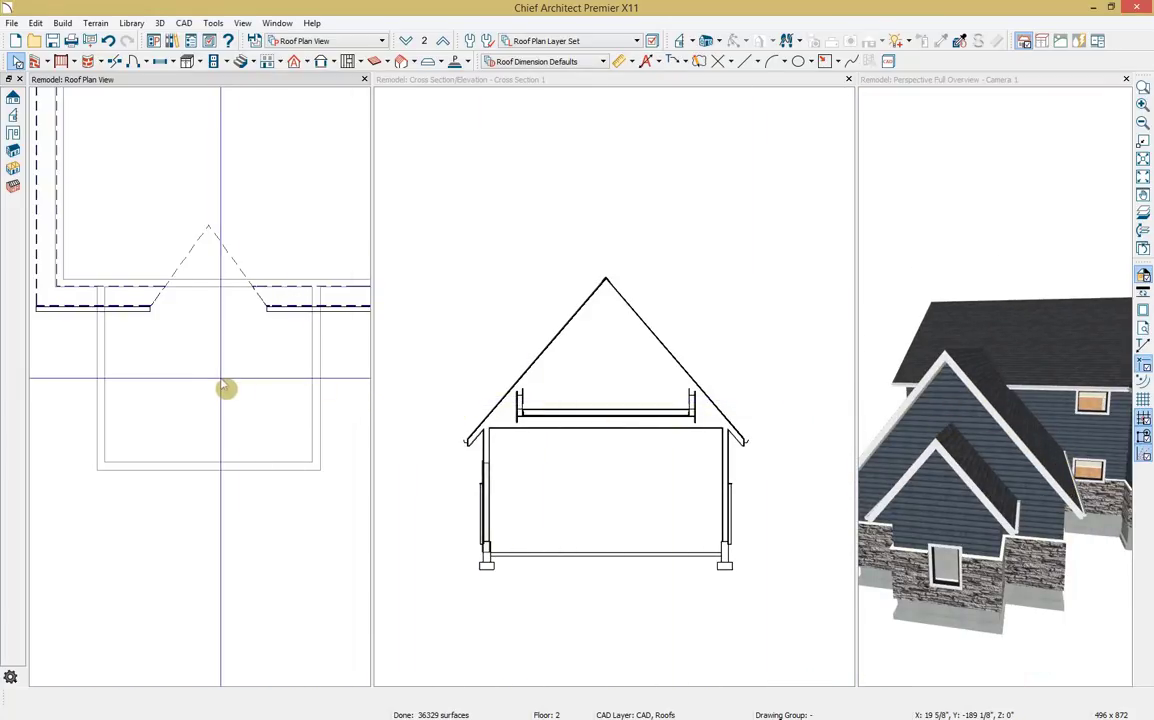
Step: Restore the default finished ceiling height for the room in the larger floor 2 front projection
{"action": "double_click", "coordinate": [225, 390]}
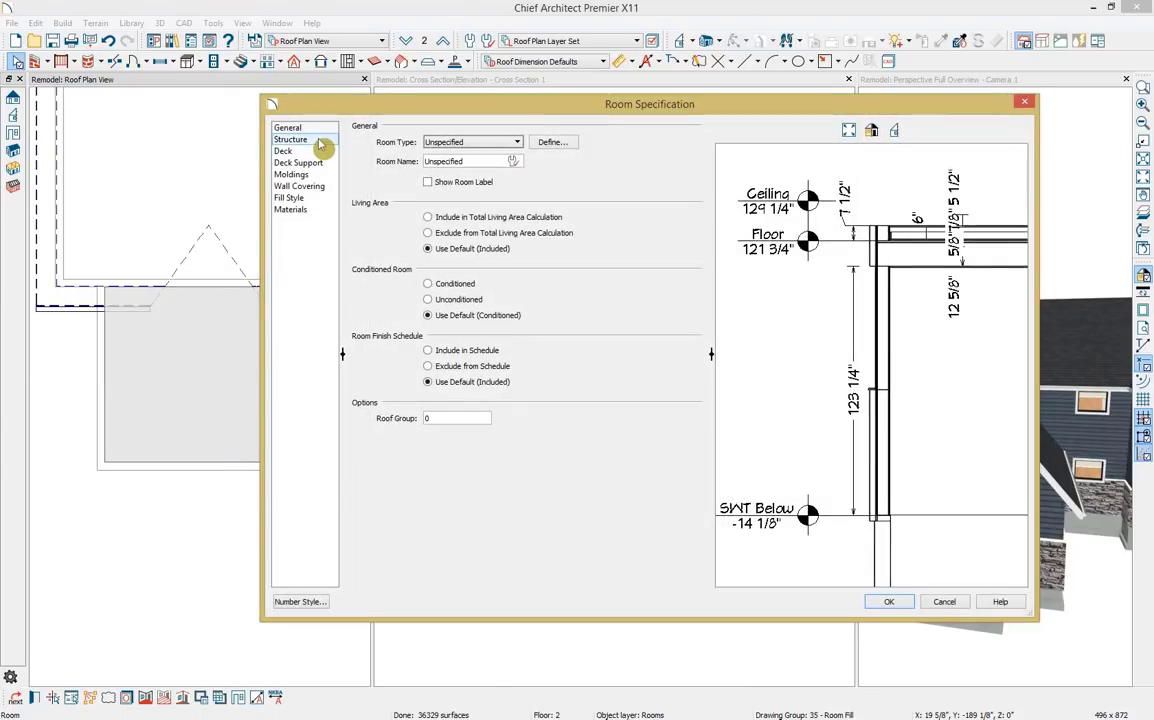
{"action": "left_click", "coordinate": [318, 142]}
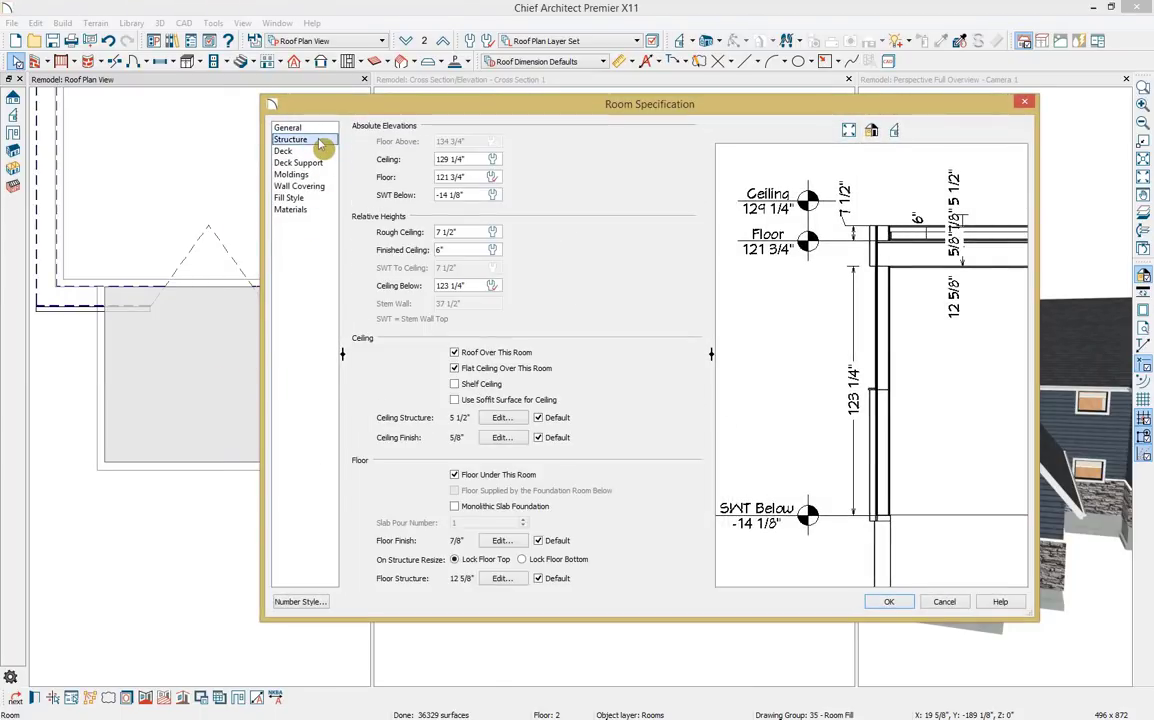
{"action": "left_click", "coordinate": [494, 251]}
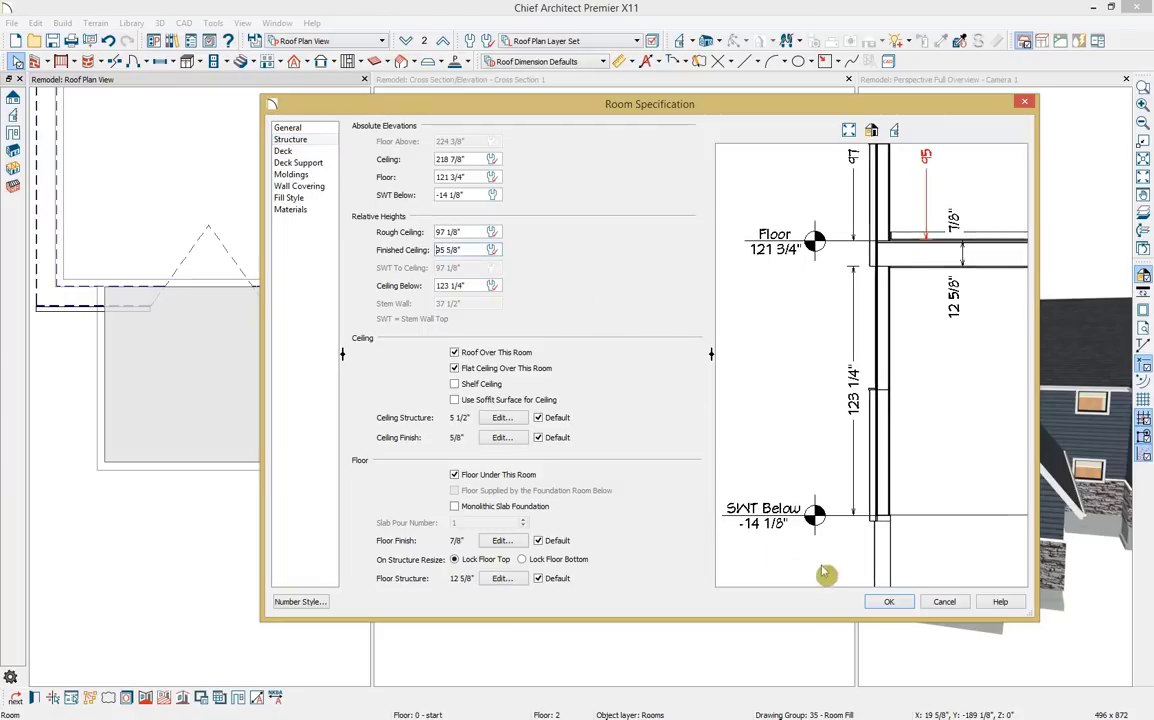
{"action": "left_click", "coordinate": [886, 601]}
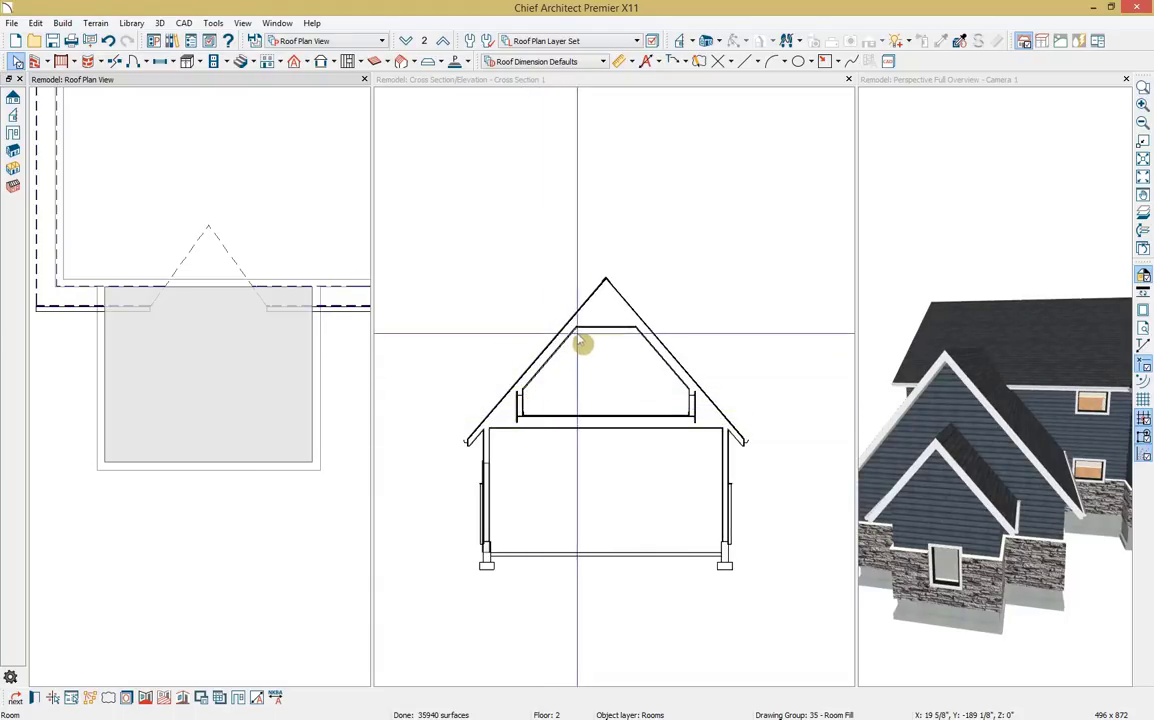
Step: Check the front gables in the camera overview, and close the cross section and the camera overview
{"action": "scroll", "coordinate": [958, 458], "scroll_direction": "up", "scroll_amount": 6}
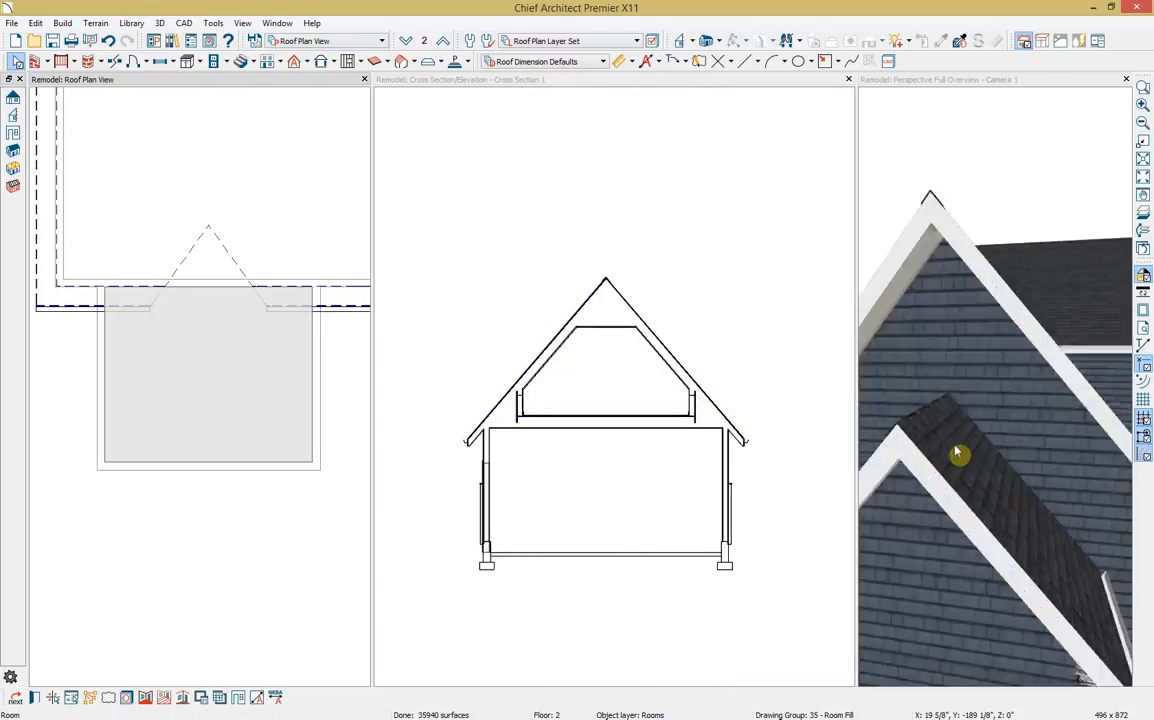
{"action": "scroll", "coordinate": [958, 458], "scroll_direction": "down", "scroll_amount": 2}
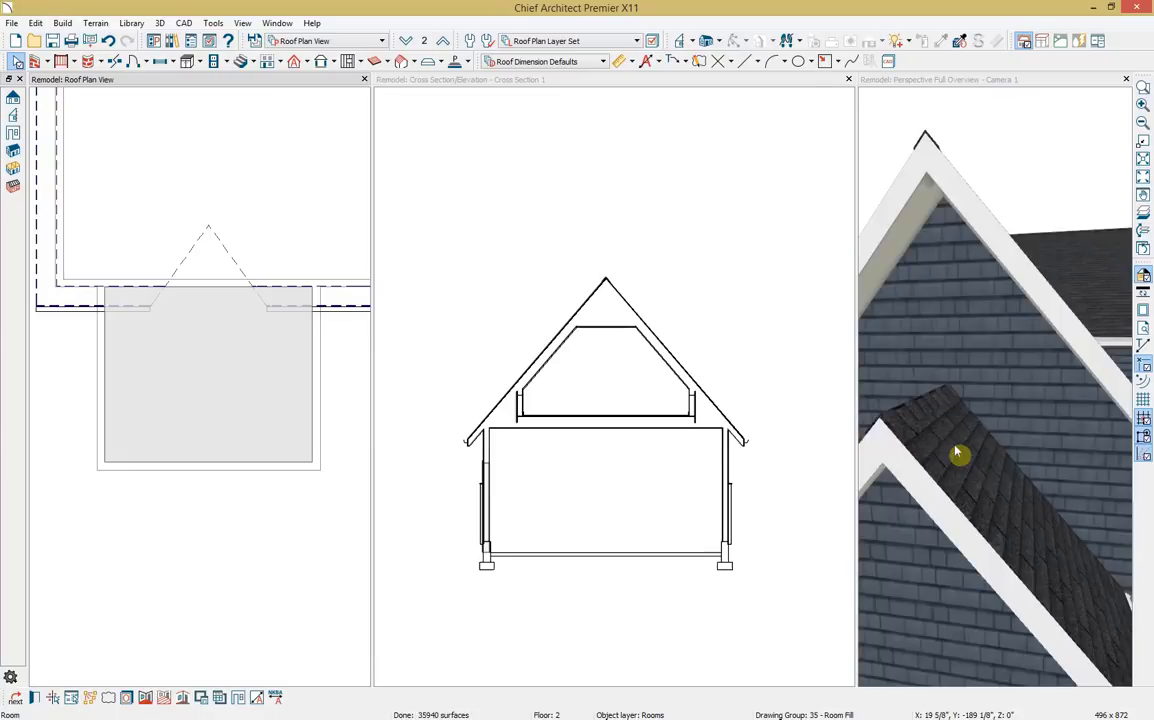
{"action": "scroll", "coordinate": [958, 455], "scroll_direction": "down", "scroll_amount": 4}
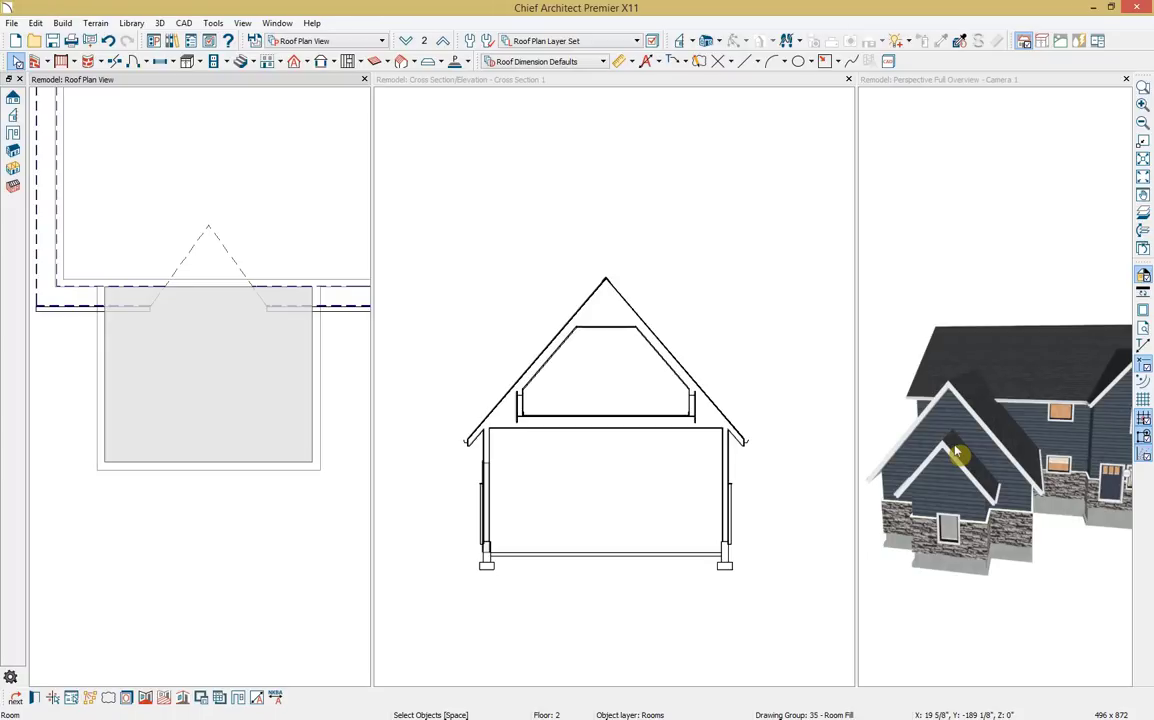
{"action": "left_click", "coordinate": [848, 80]}
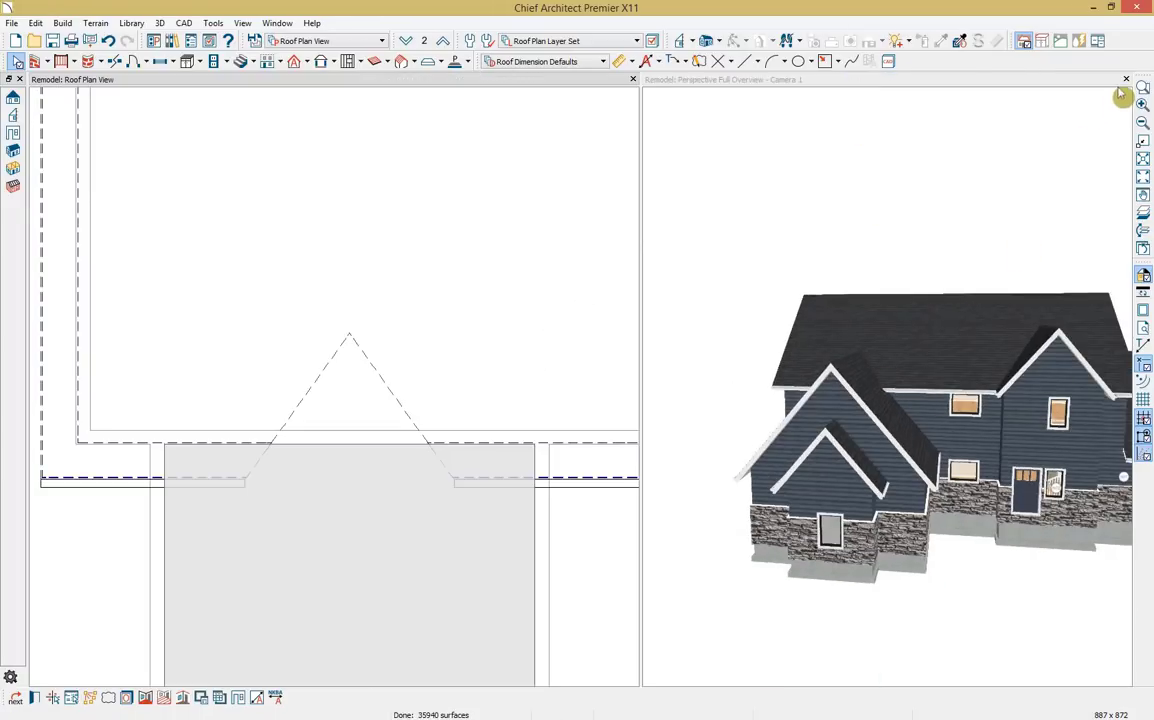
{"action": "left_click", "coordinate": [1126, 79]}
Step: Create a cross section/elevation view of the whole front of the house, looking from outside toward the front walls
{"action": "scroll", "coordinate": [760, 420], "scroll_direction": "down", "scroll_amount": 3}
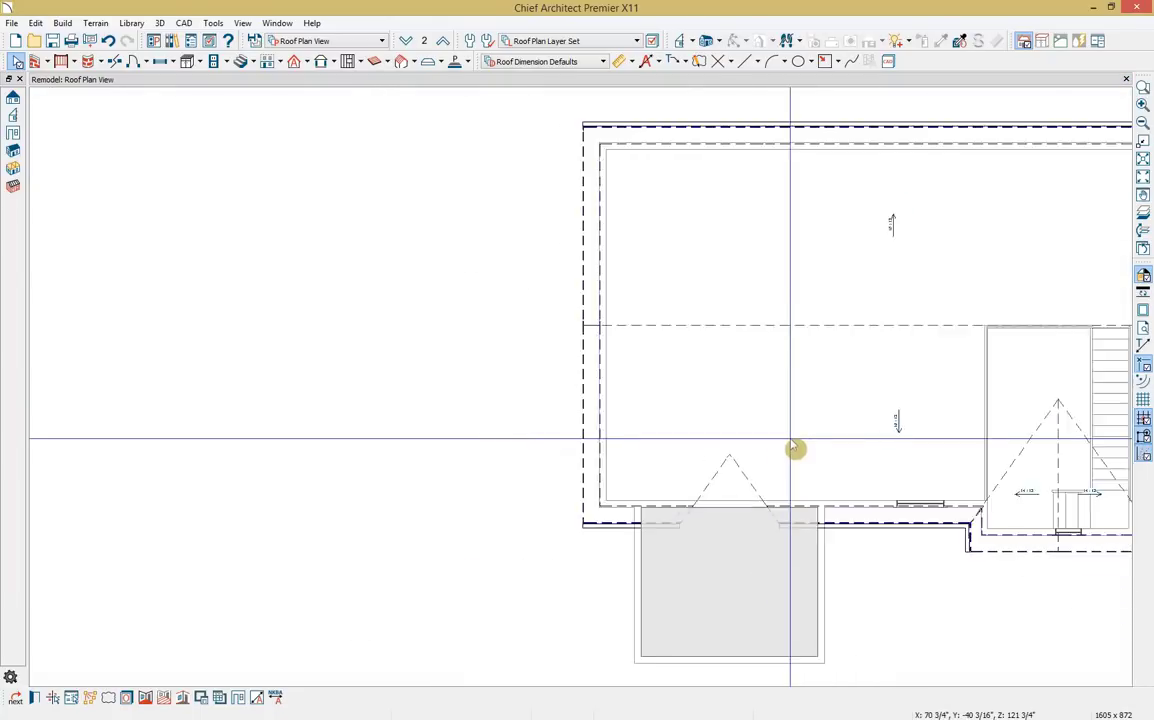
{"action": "scroll", "coordinate": [790, 440], "scroll_direction": "down", "scroll_amount": 2}
{"action": "middle_click_drag", "start_coordinate": [860, 430], "coordinate": [750, 349]}
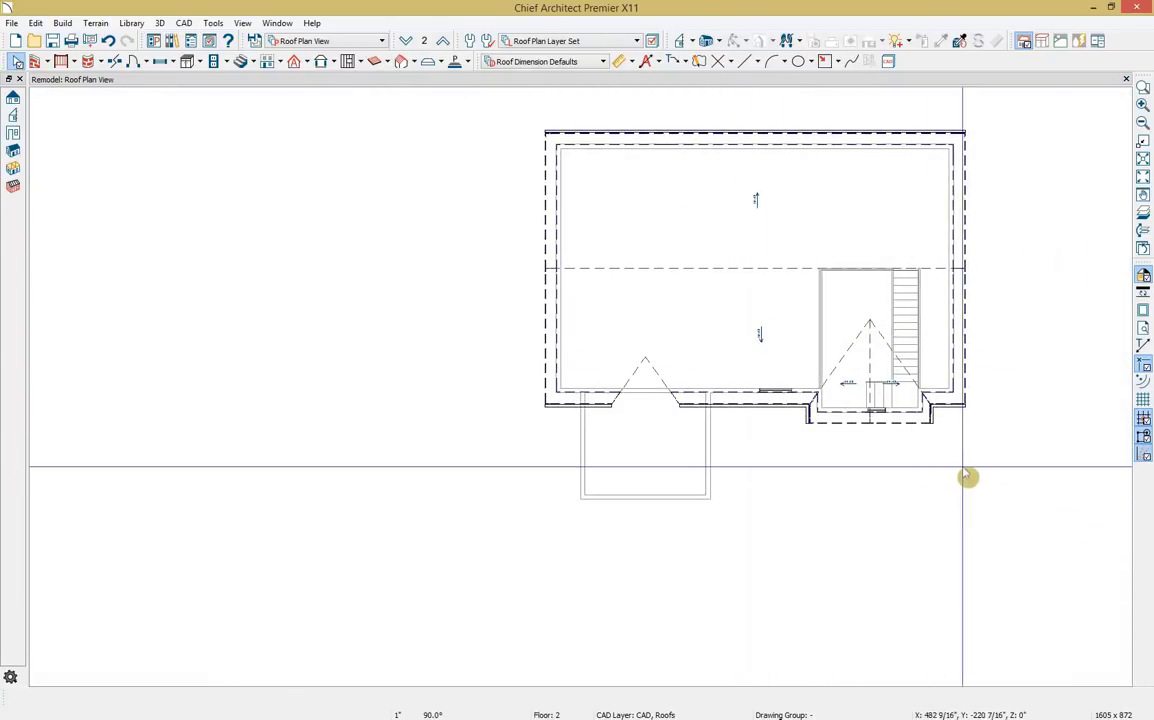
{"action": "scroll", "coordinate": [981, 450], "scroll_direction": "up", "scroll_amount": 2}
{"action": "middle_click_drag", "start_coordinate": [974, 447], "coordinate": [886, 464]}
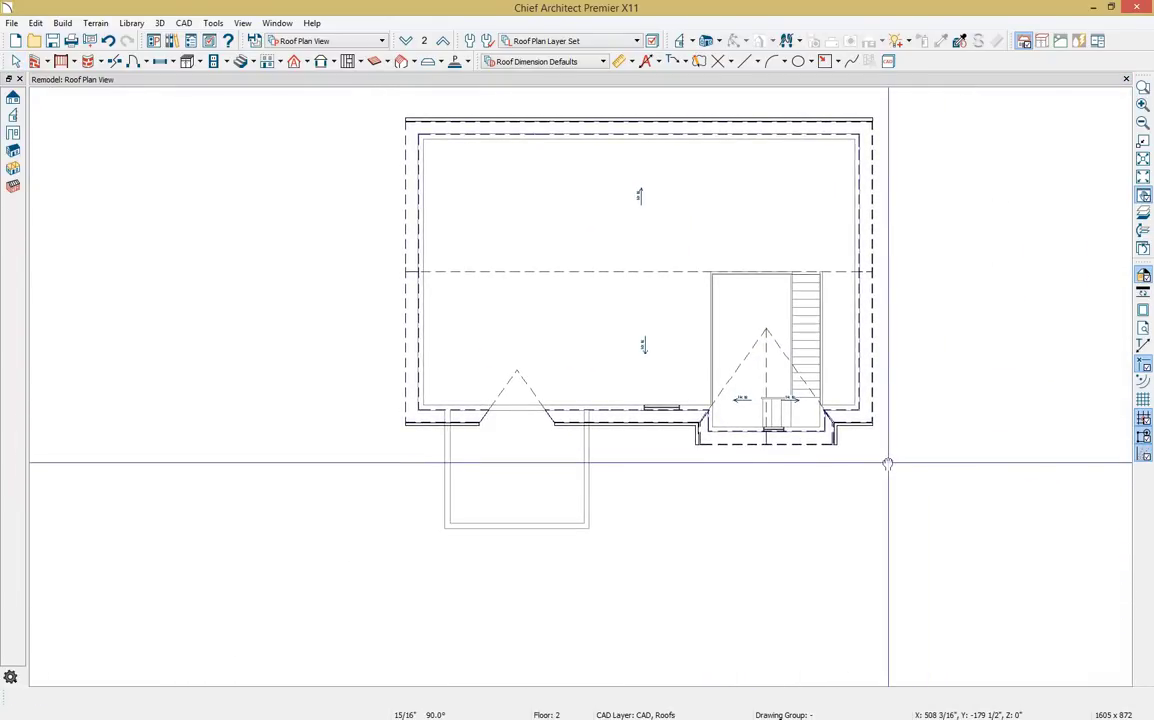
{"action": "left_click", "coordinate": [886, 458]}
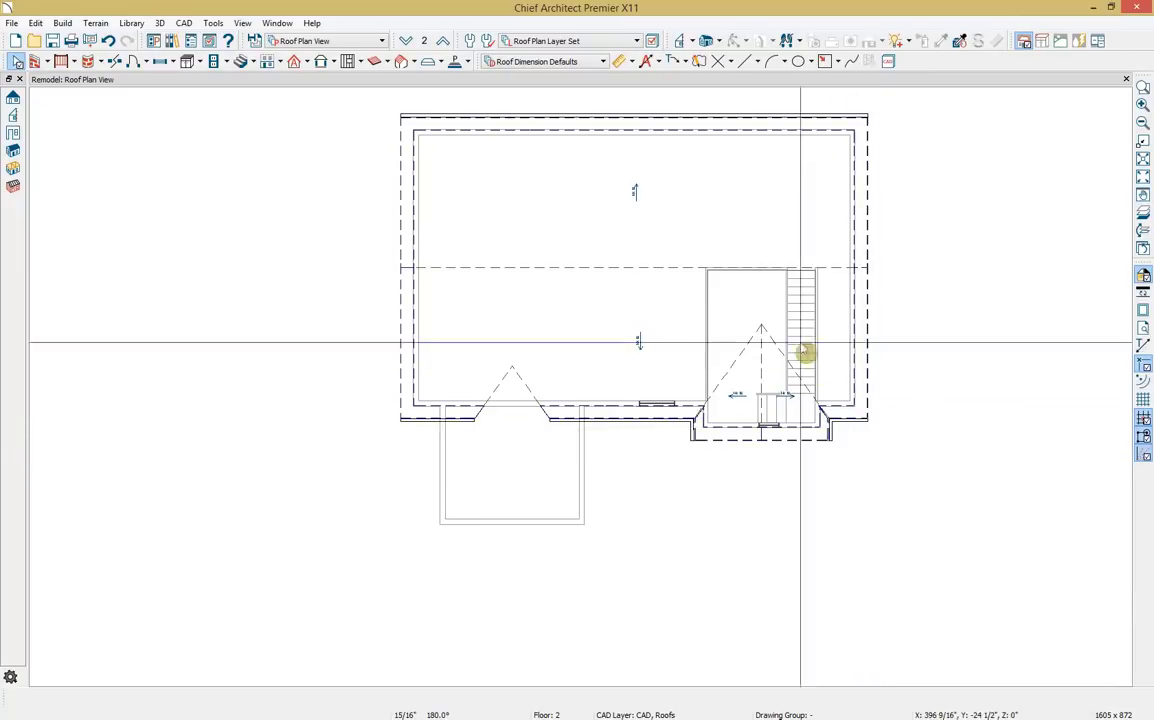
{"action": "left_click", "coordinate": [692, 42]}
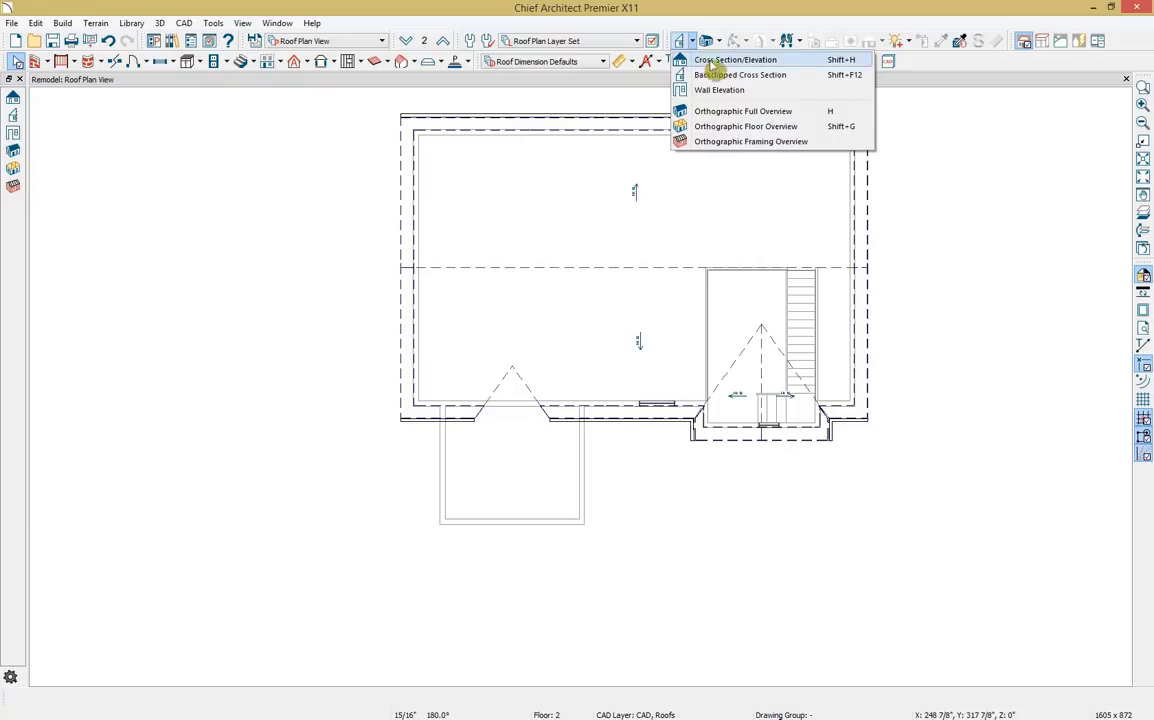
{"action": "left_click", "coordinate": [783, 64]}
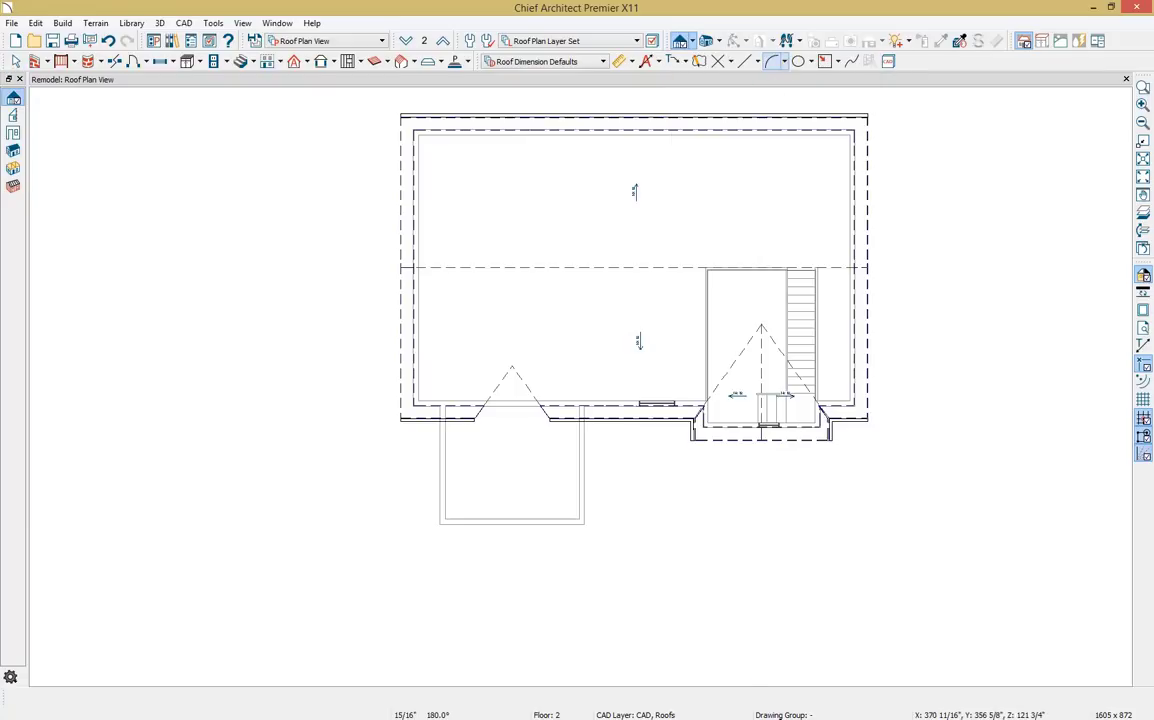
{"action": "left_click_drag", "start_coordinate": [639, 603], "coordinate": [639, 583]}
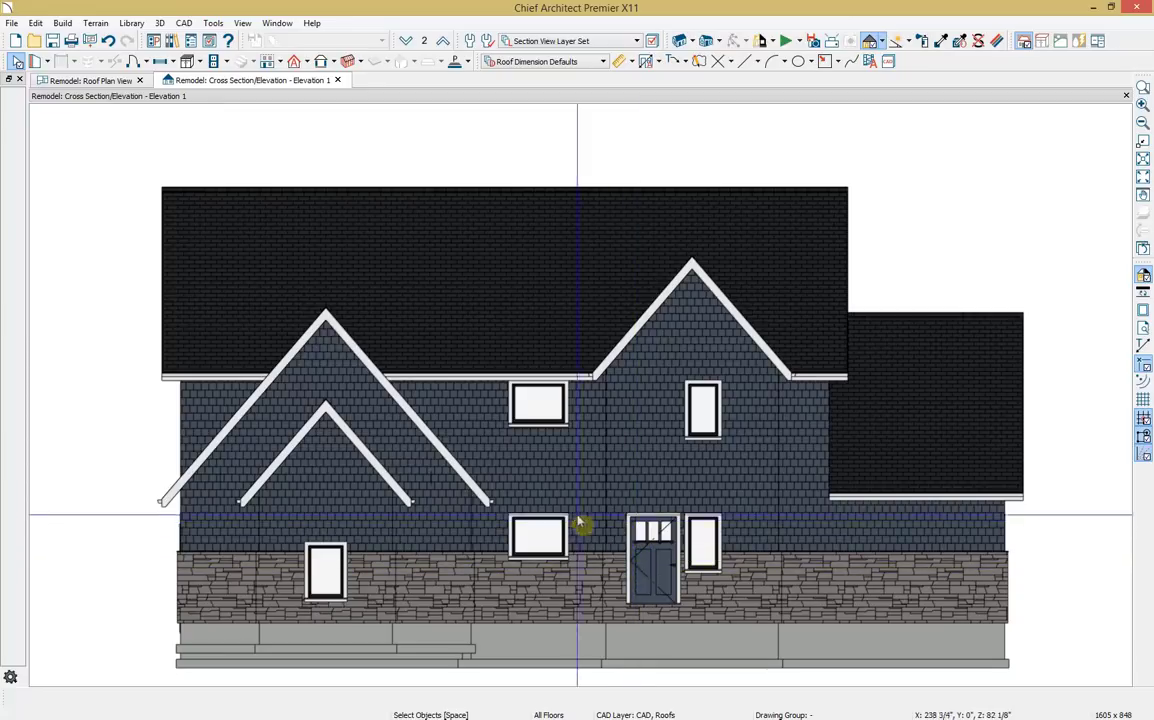
Step: Add automatic story pole dimensions to the front elevation
{"action": "left_click", "coordinate": [657, 63]}
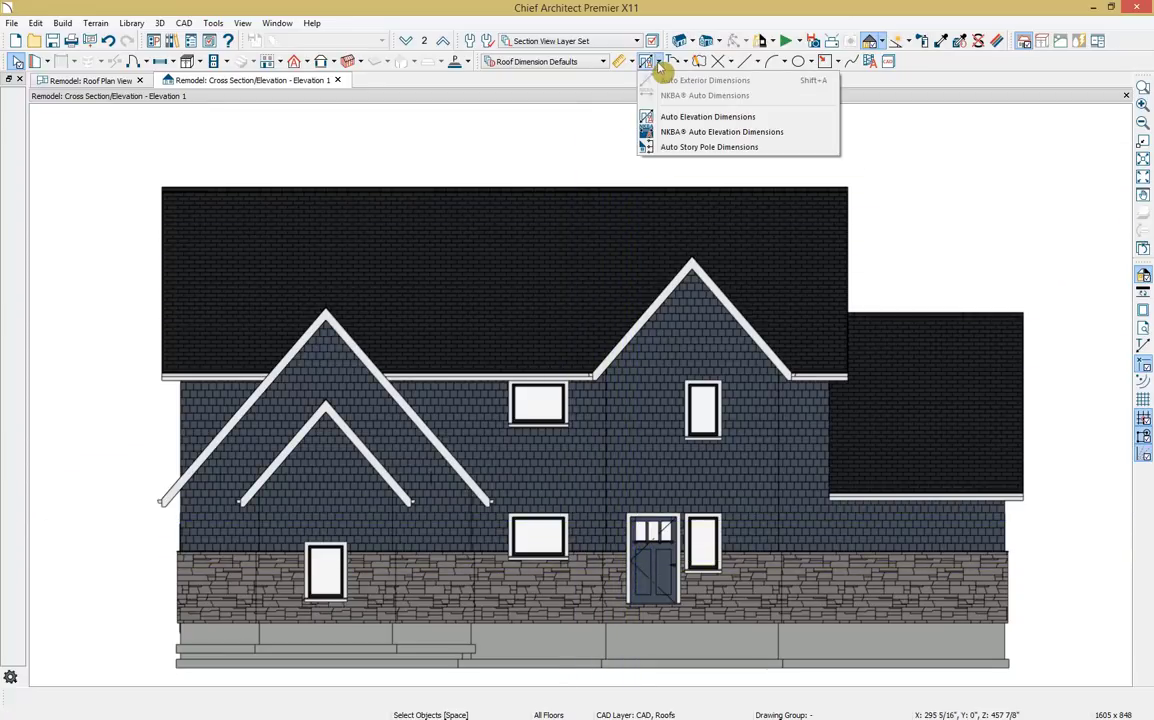
{"action": "left_click", "coordinate": [678, 148]}
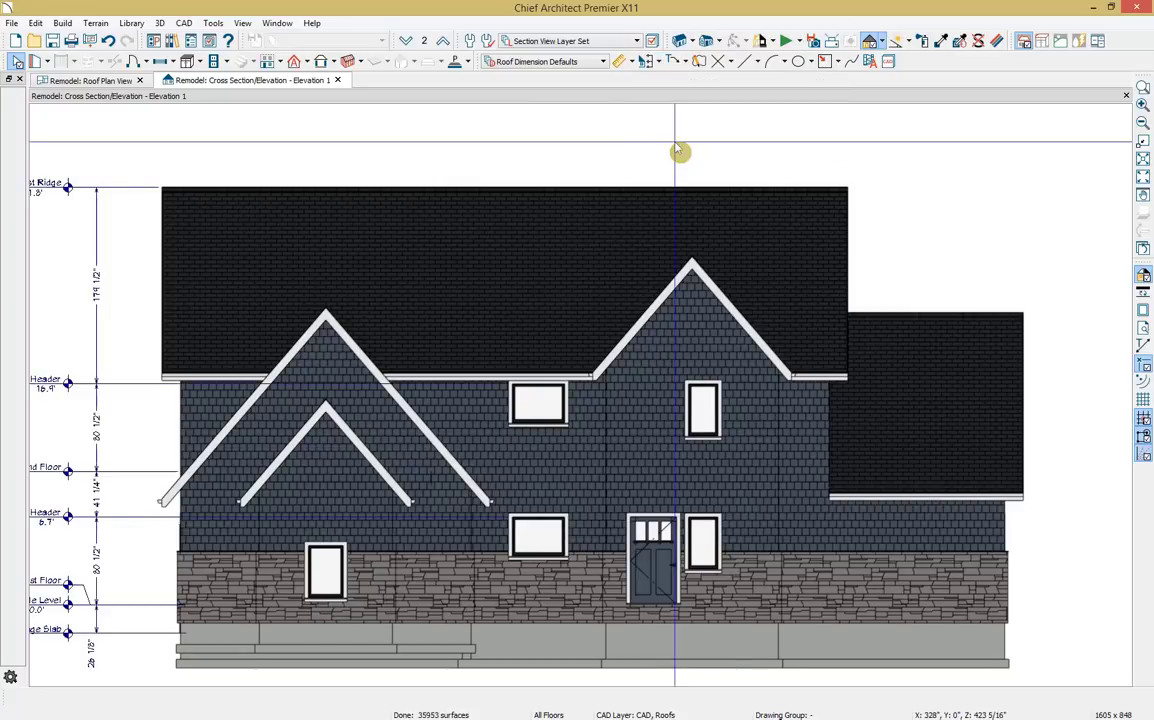
{"action": "scroll", "coordinate": [679, 151], "scroll_direction": "down", "scroll_amount": 1}
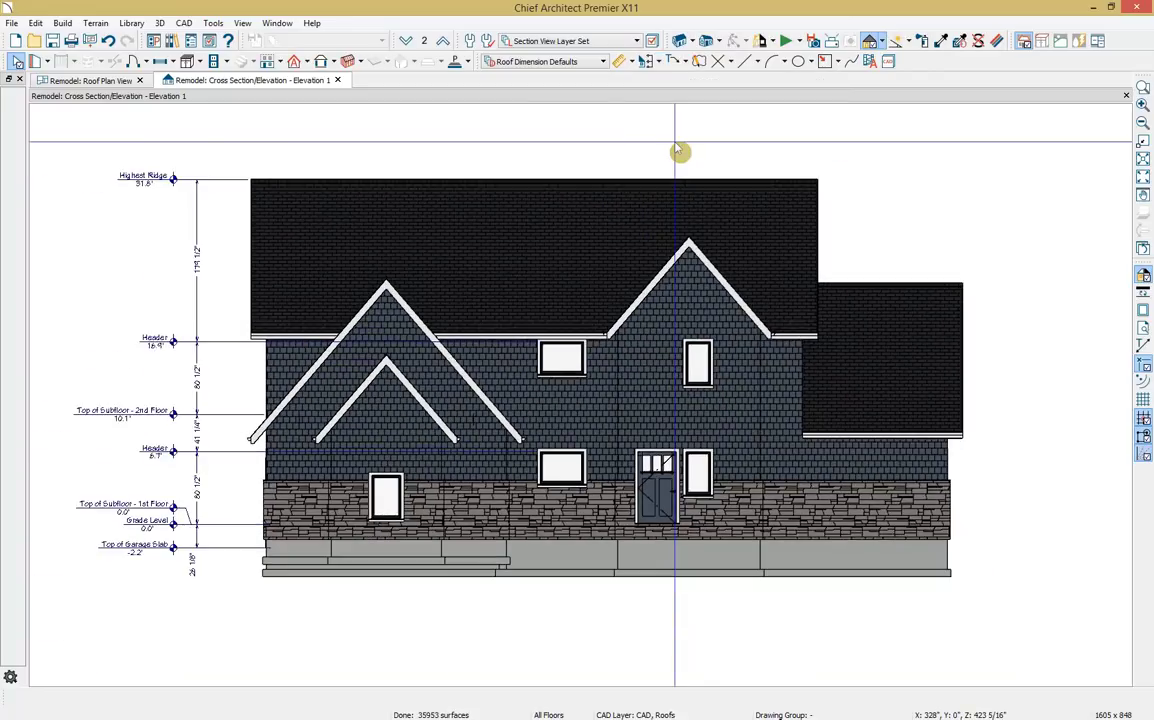
Step: Add the left front gable's ridge to the front elevation's story pole dimension, and turn on shadows in the view
{"action": "left_click", "coordinate": [207, 320]}
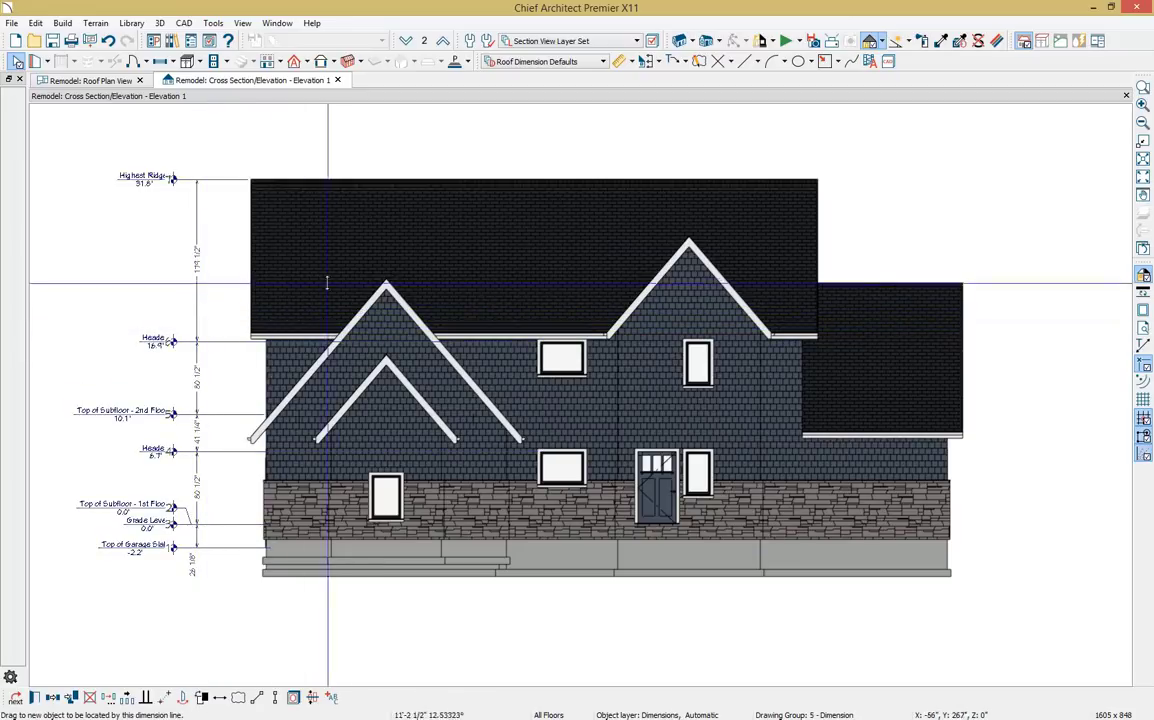
{"action": "left_click", "coordinate": [386, 286]}
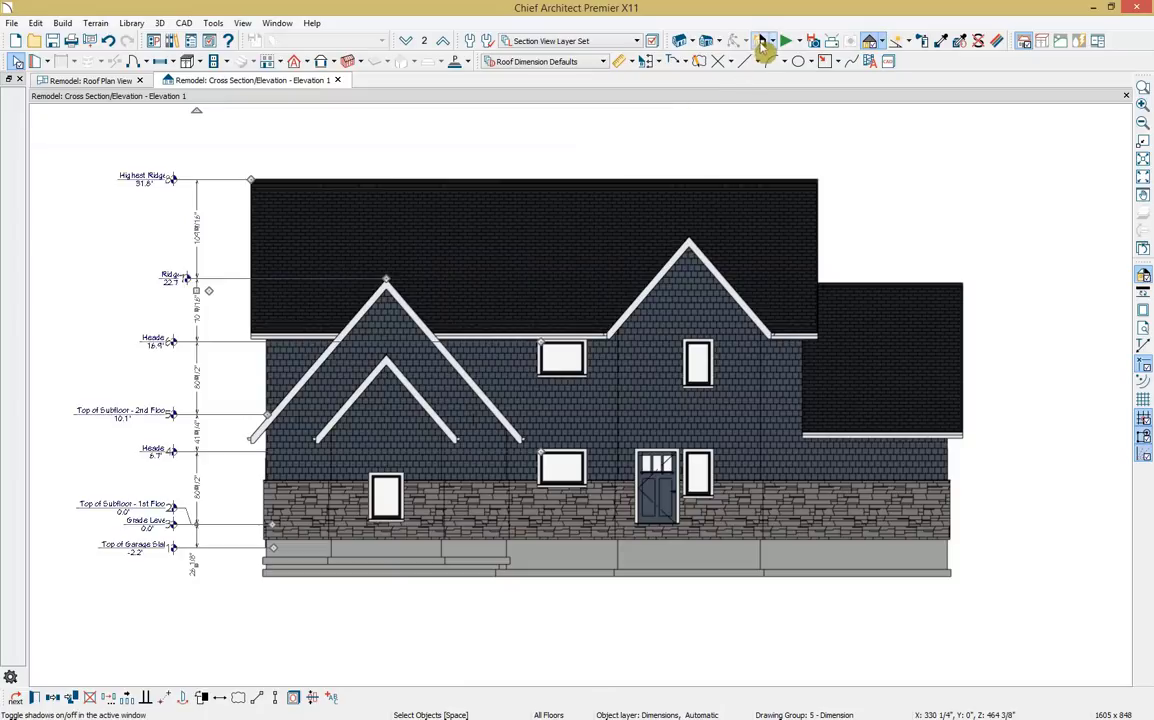
{"action": "left_click", "coordinate": [764, 42]}
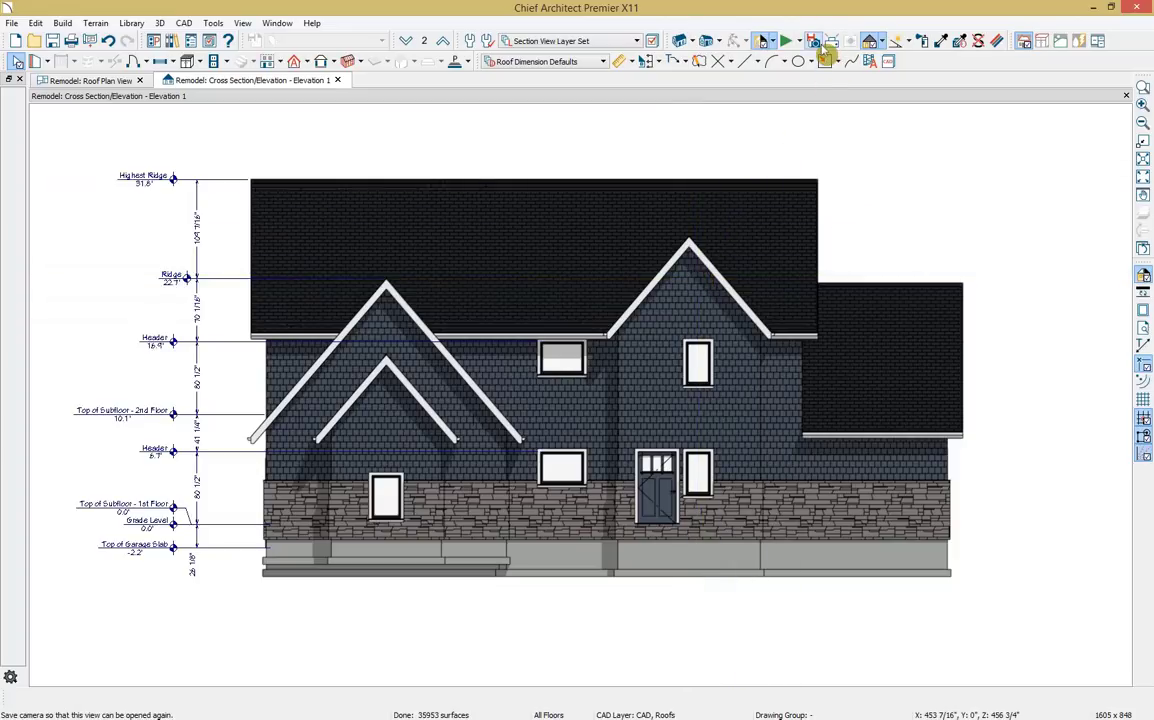
Step: Close the front elevation, examine the reference image Framing.jpg in Windows Photo Viewer, and return to the plan in Chief Architect
{"action": "left_click", "coordinate": [338, 80]}
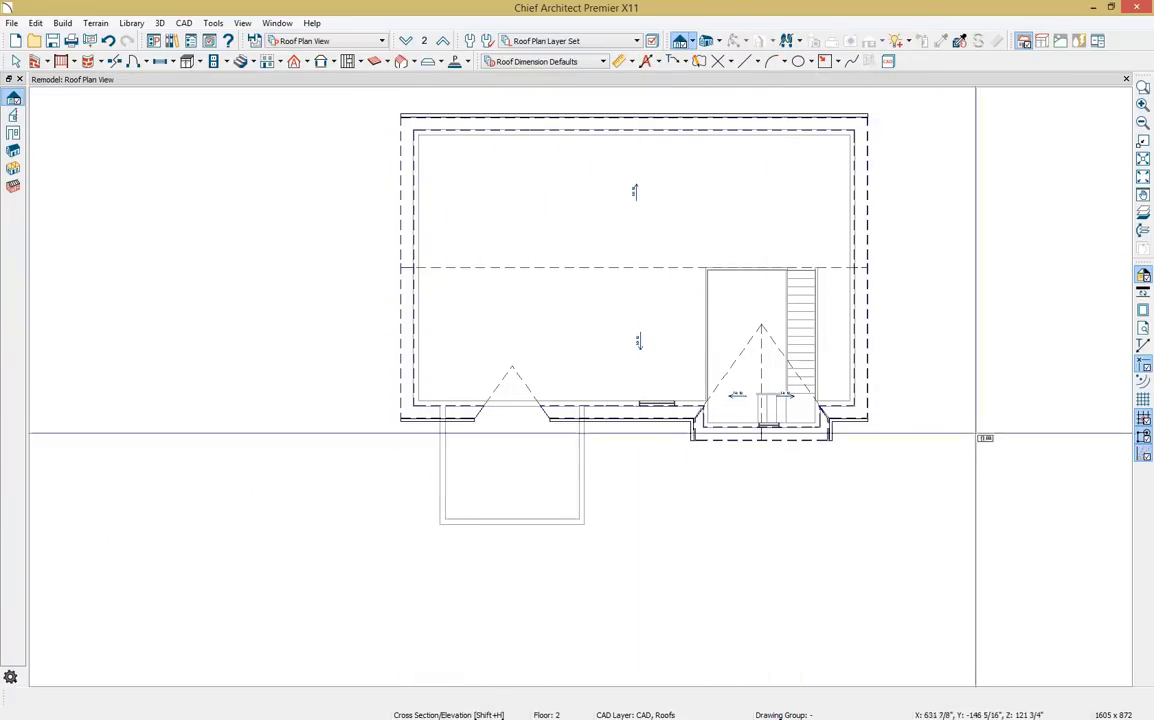
{"action": "key", "text": "space"}
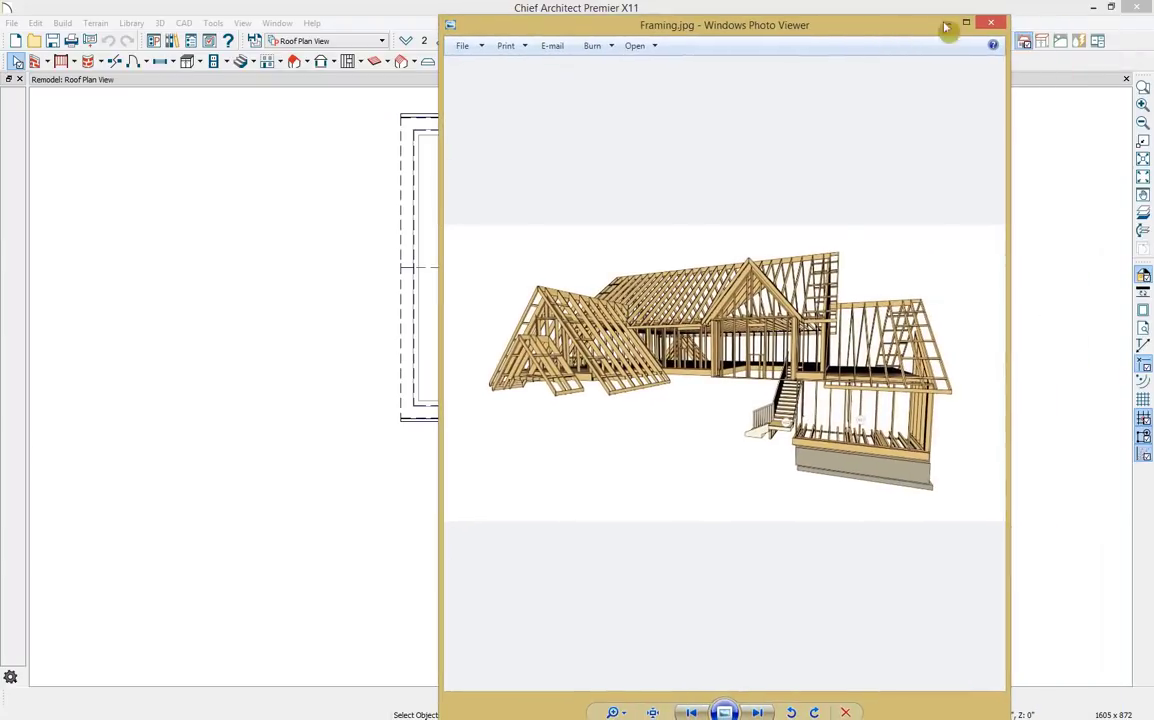
{"action": "left_click", "coordinate": [978, 31]}
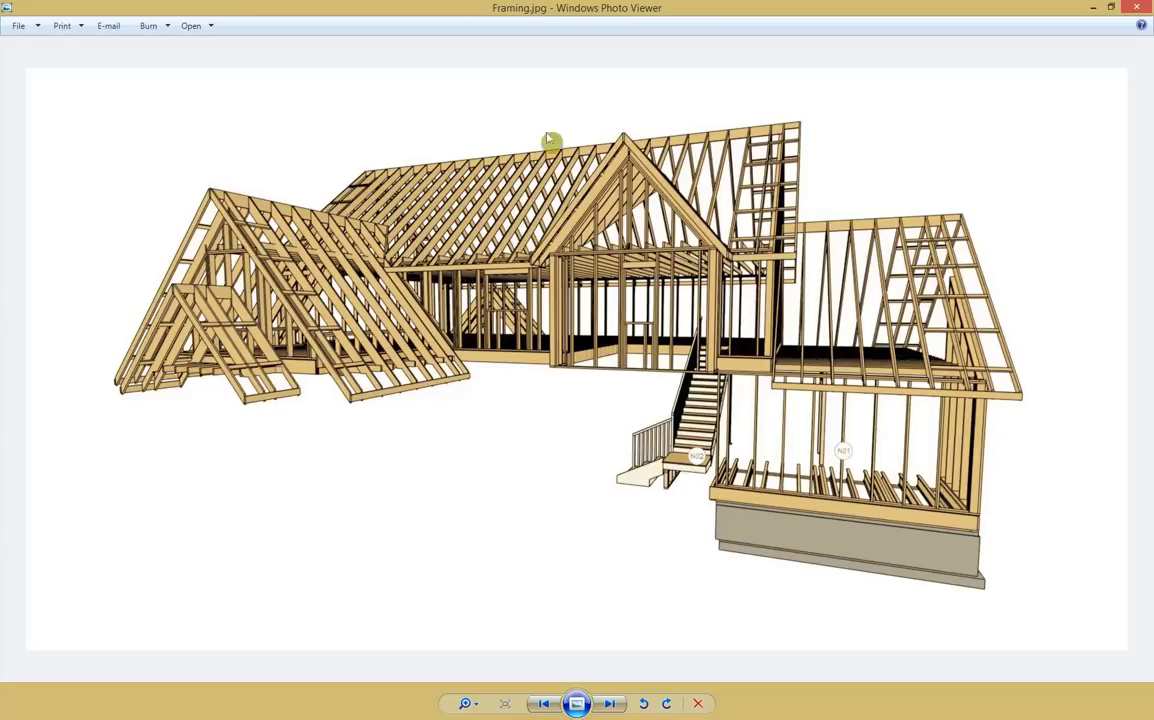
{"action": "left_click_drag", "start_coordinate": [634, 7], "coordinate": [1153, 84]}
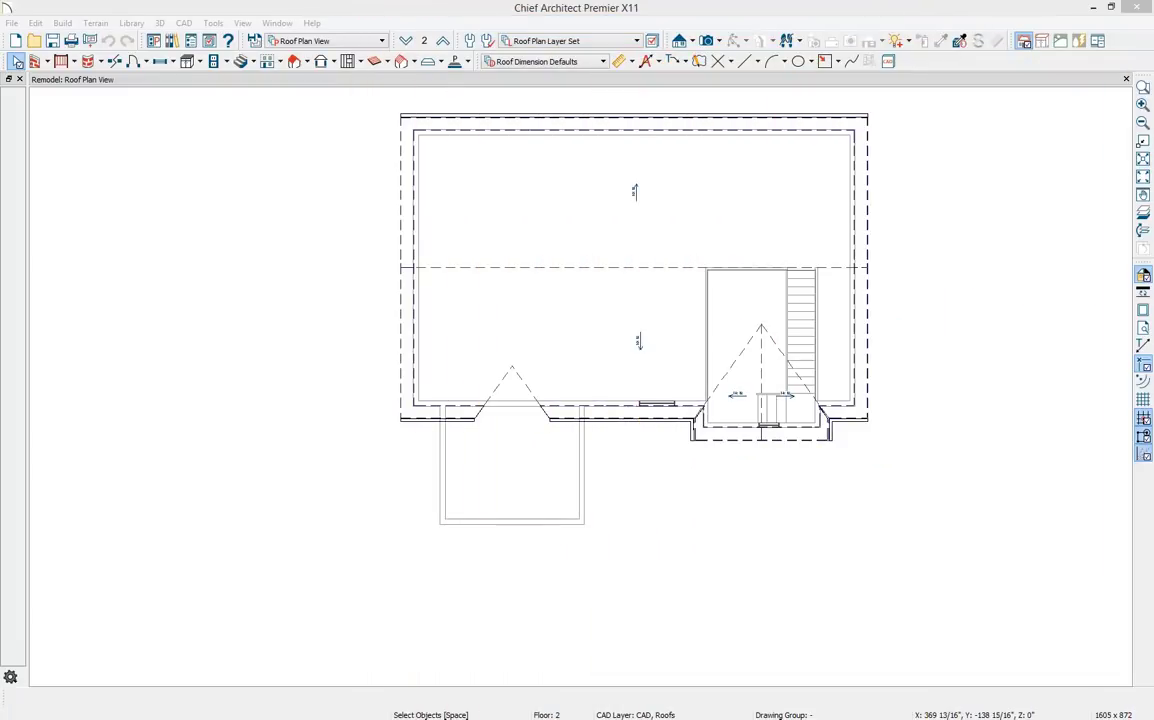
{"action": "left_click", "coordinate": [995, 195]}
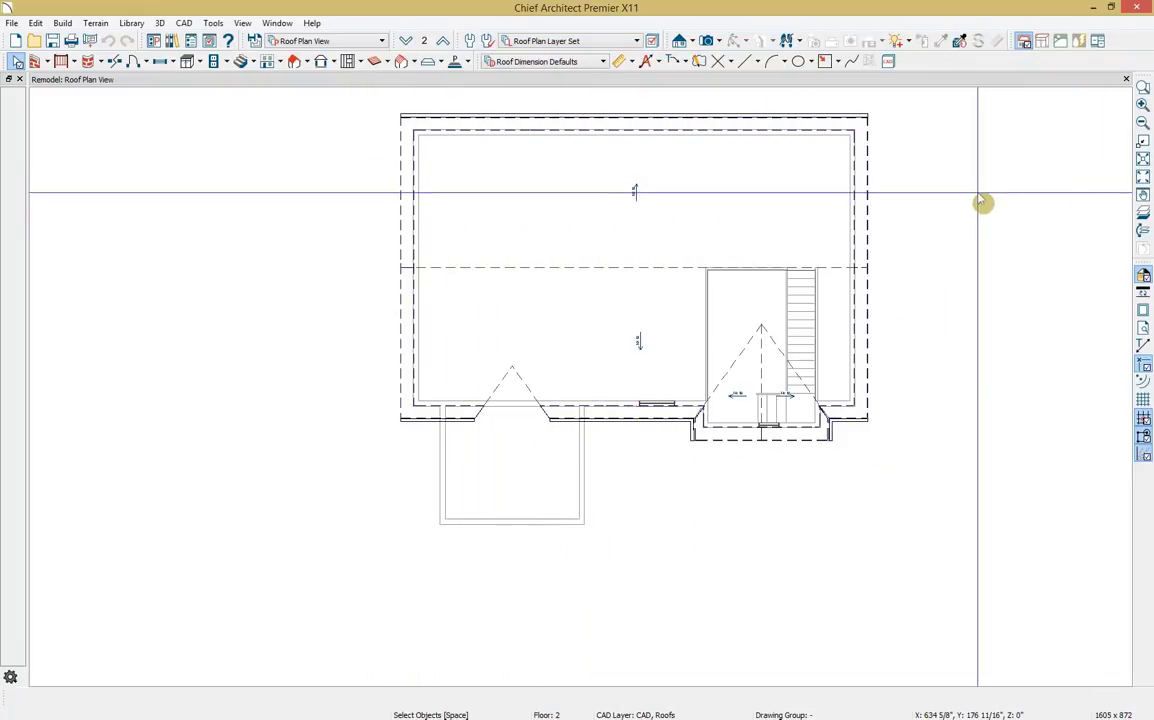
Step: Go down to floor 1 and switch to the Framing, Floor Plan View, saving the changes to the roof plan view
{"action": "left_click", "coordinate": [405, 41]}
{"action": "middle_click_drag", "start_coordinate": [367, 203], "coordinate": [319, 232]}
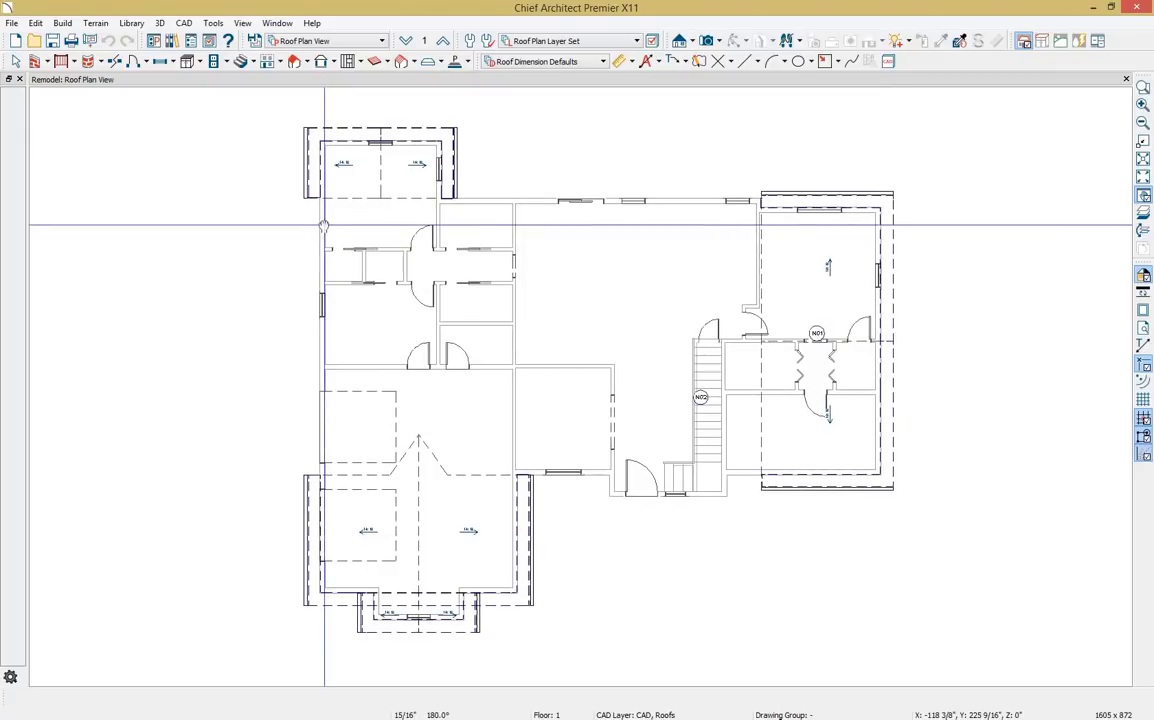
{"action": "left_click", "coordinate": [374, 42]}
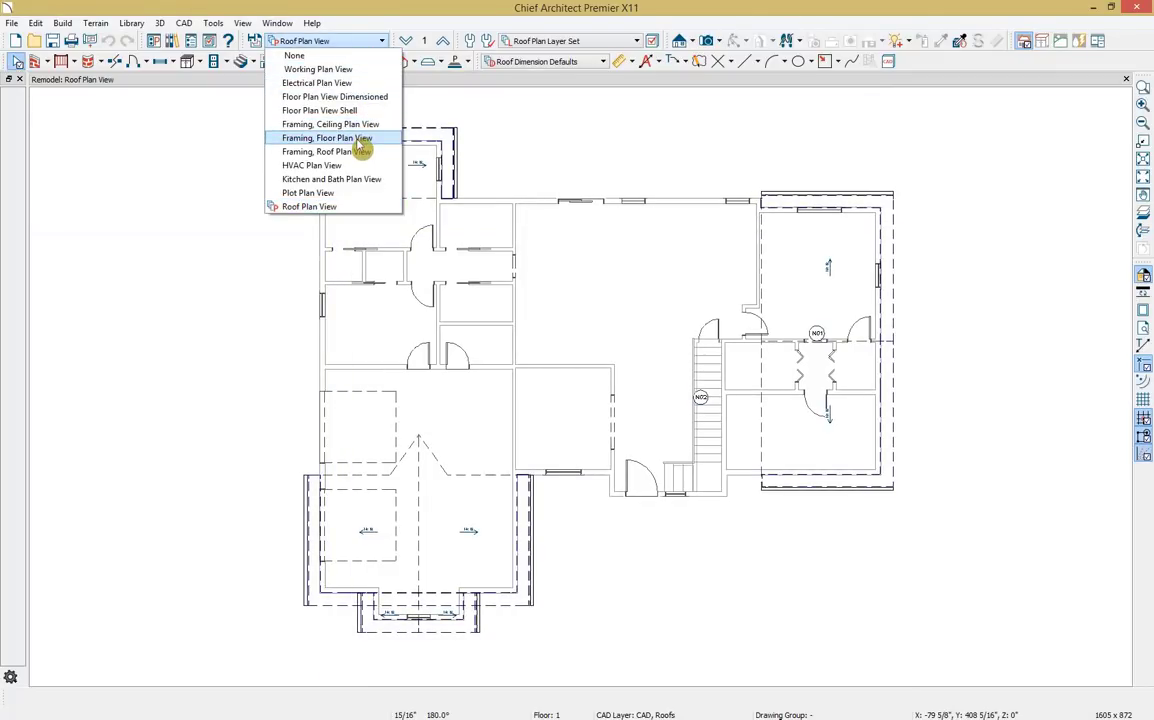
{"action": "left_click", "coordinate": [358, 140]}
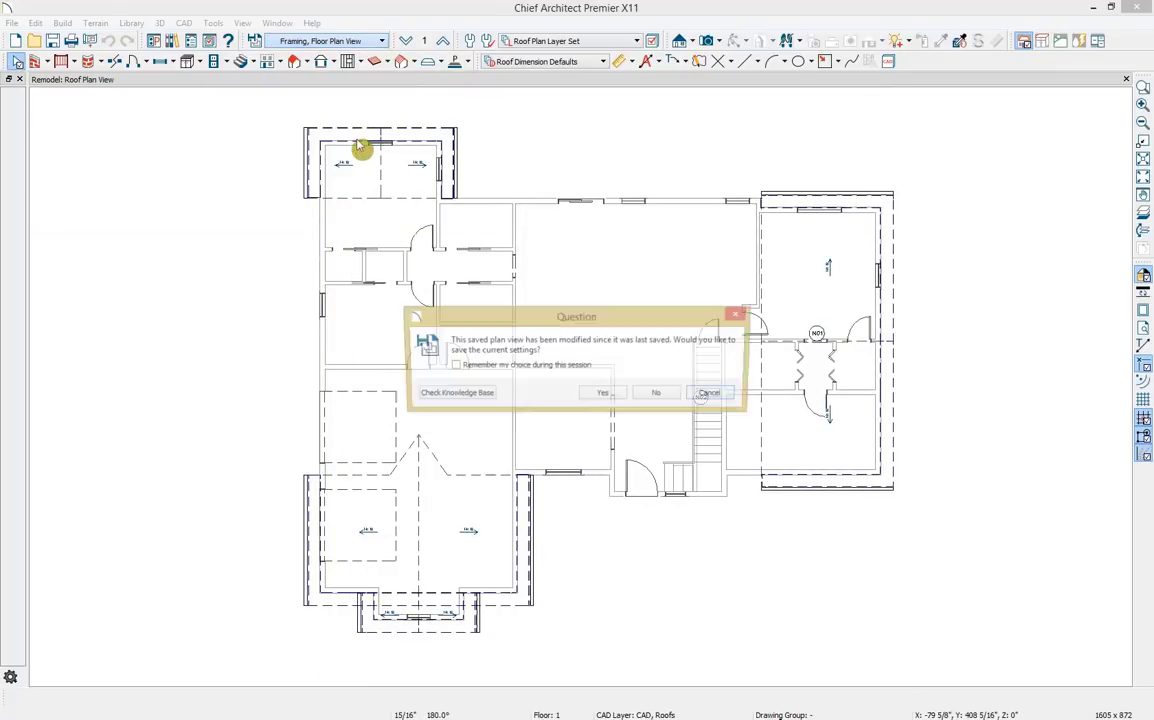
{"action": "left_click", "coordinate": [604, 397]}
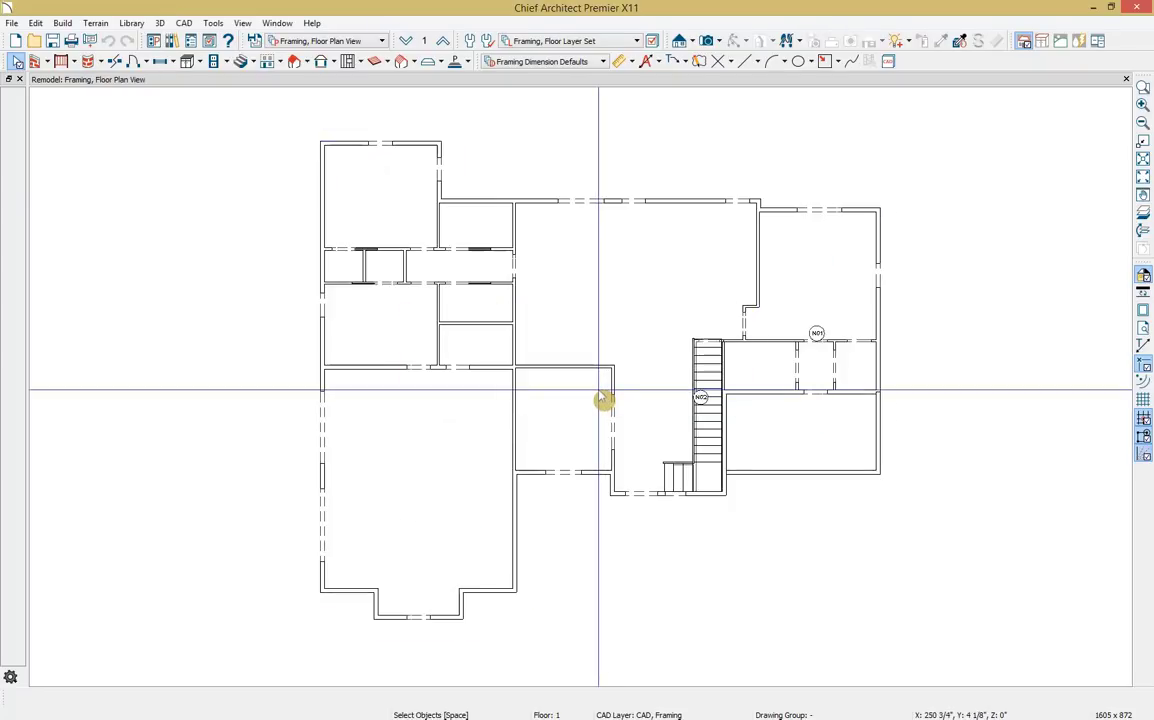
Step: Open the Build Framing settings and enable floor framing for the subfloor of floor 1
{"action": "left_click", "coordinate": [66, 25]}
{"action": "mouse_move", "coordinate": [95, 161]}
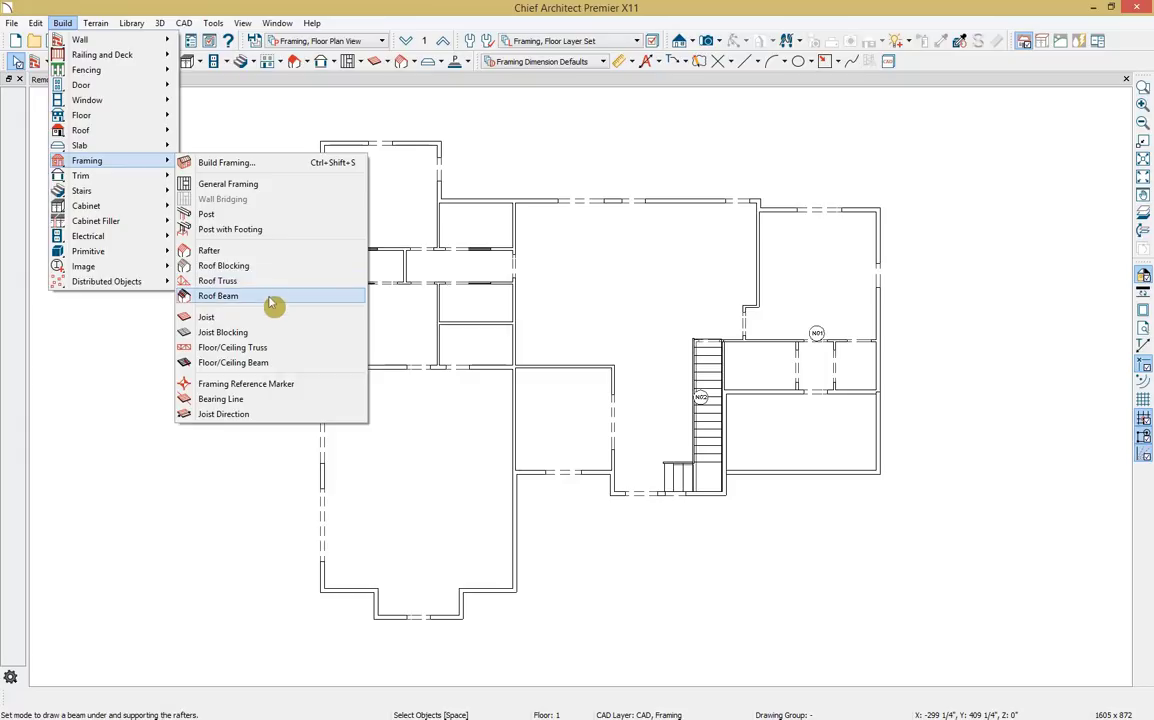
{"action": "left_click", "coordinate": [282, 166]}
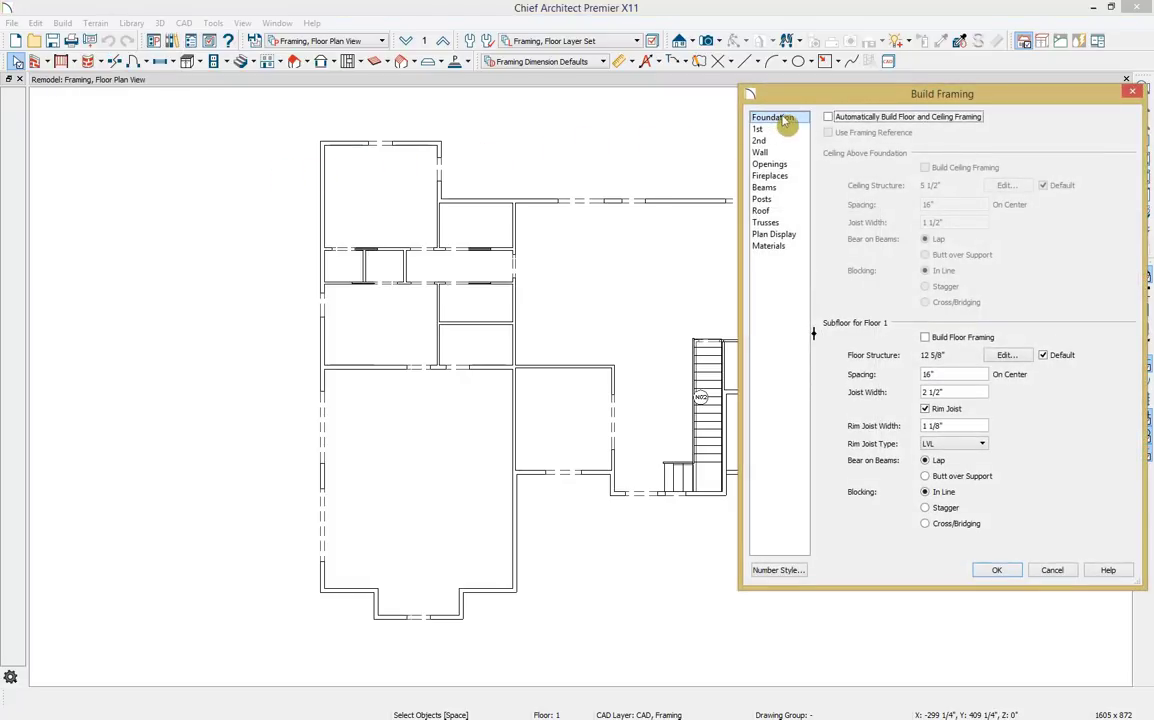
{"action": "left_click", "coordinate": [789, 119]}
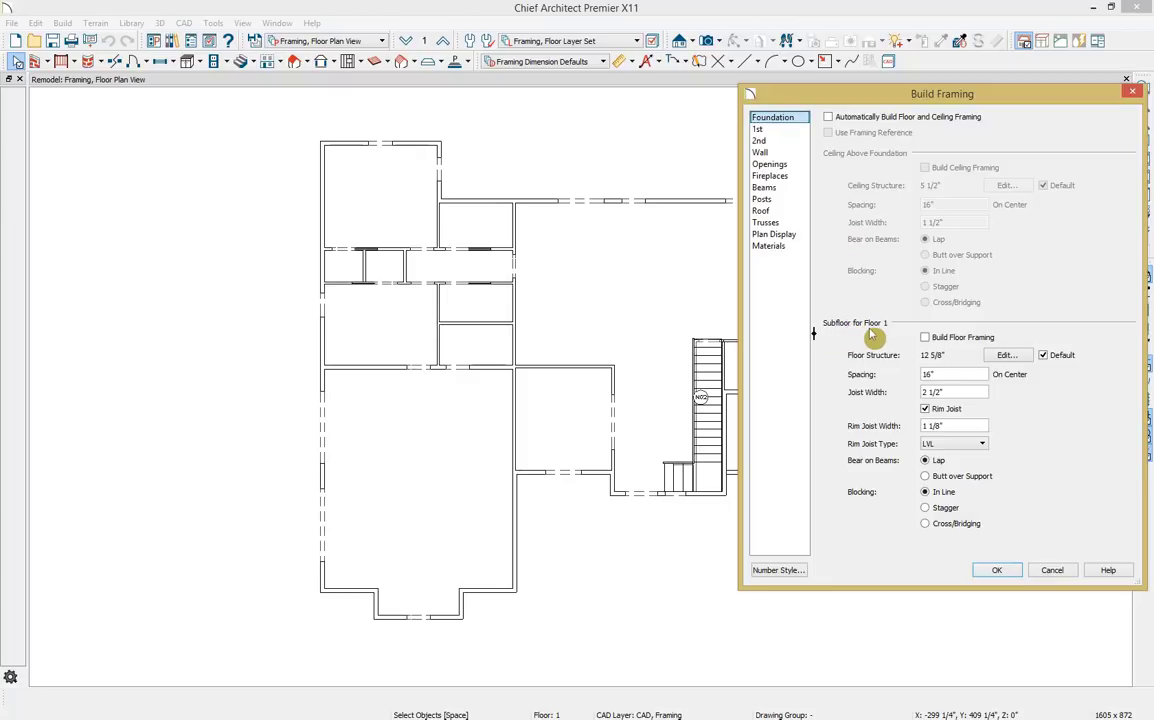
{"action": "left_click", "coordinate": [926, 338]}
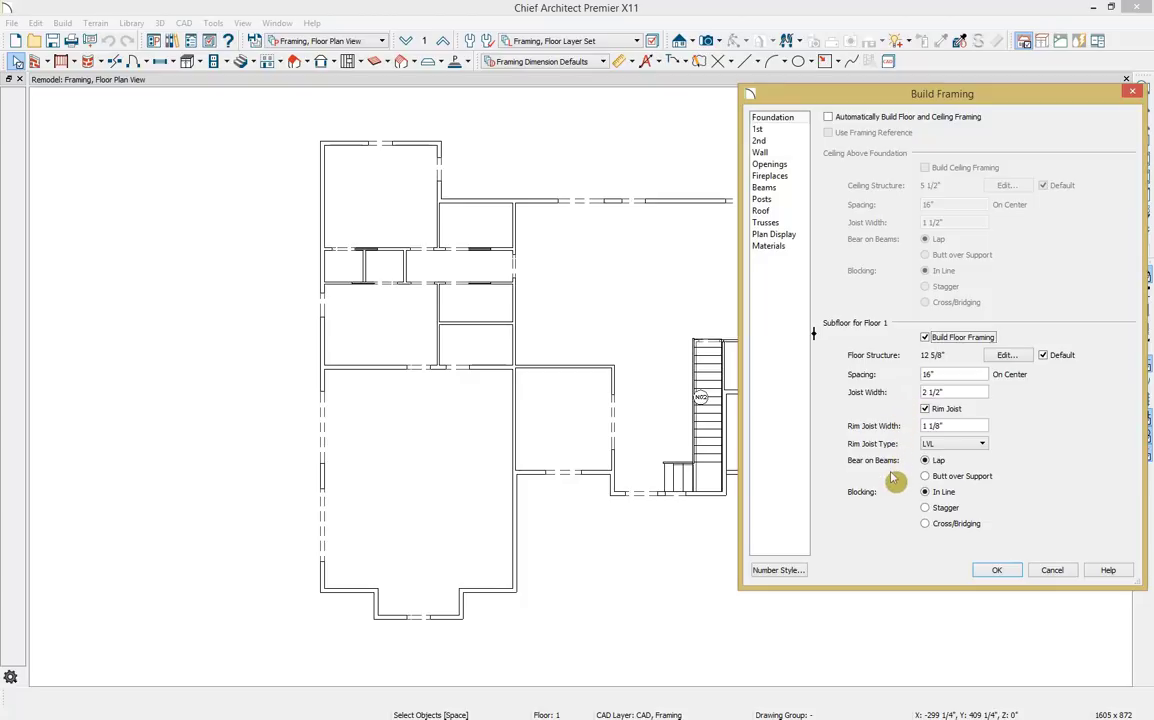
Step: Enable ceiling framing above floor 1 and floor framing for the subfloor of floor 2
{"action": "left_click", "coordinate": [764, 133]}
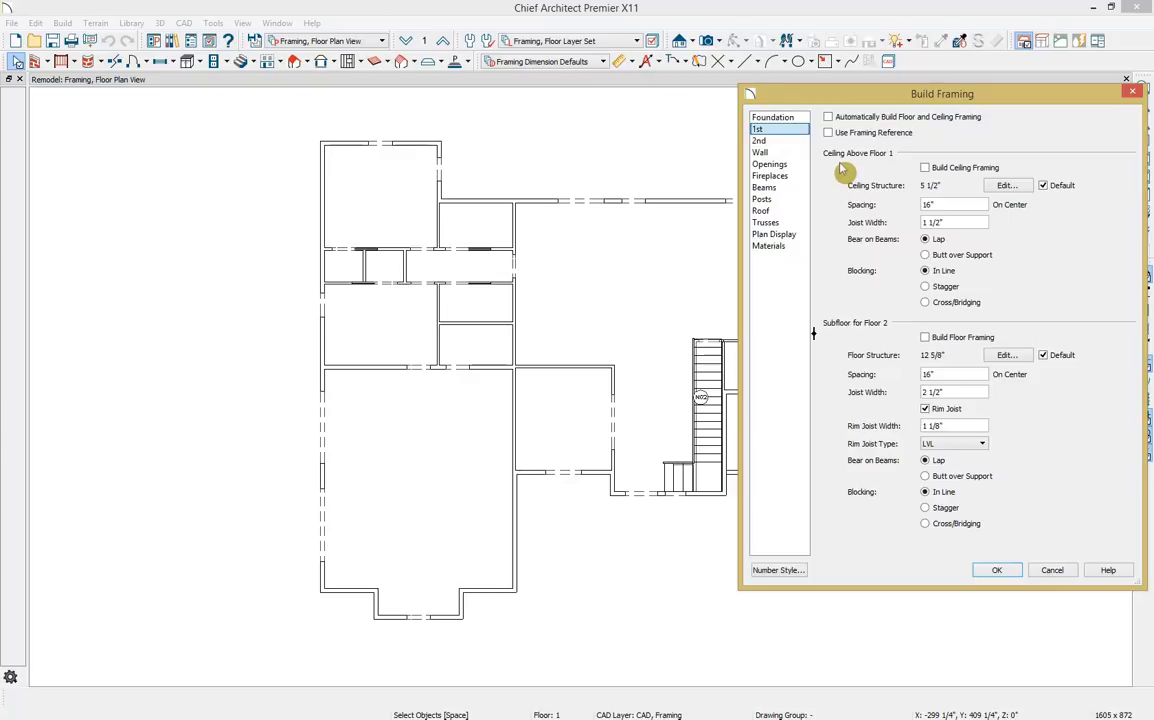
{"action": "left_click", "coordinate": [950, 170]}
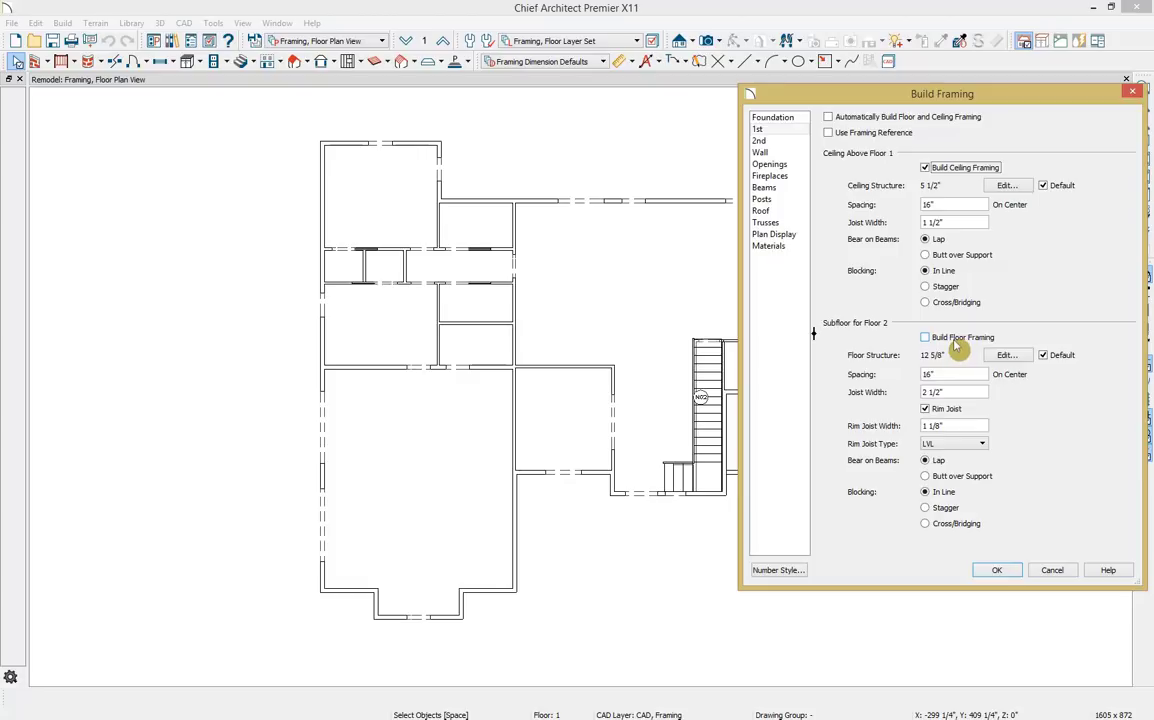
{"action": "left_click", "coordinate": [957, 345]}
Step: Enable ceiling framing above floor 2, and enable wall framing
{"action": "left_click", "coordinate": [802, 142]}
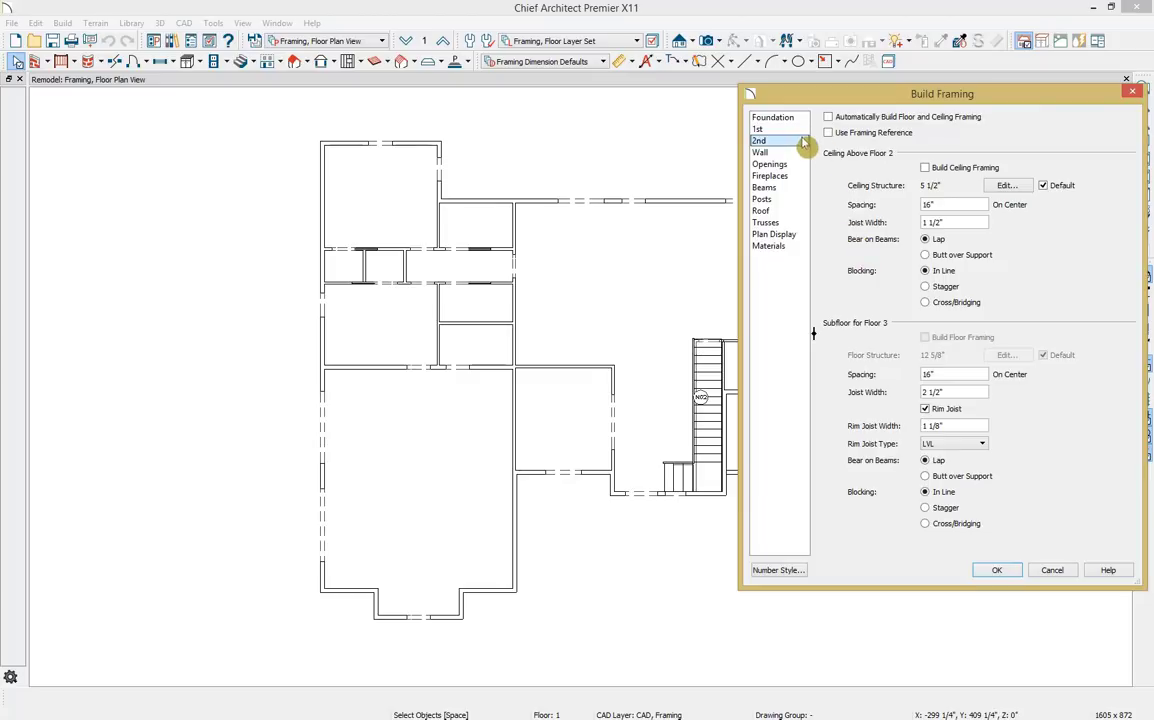
{"action": "left_click", "coordinate": [942, 169]}
{"action": "left_click", "coordinate": [790, 153]}
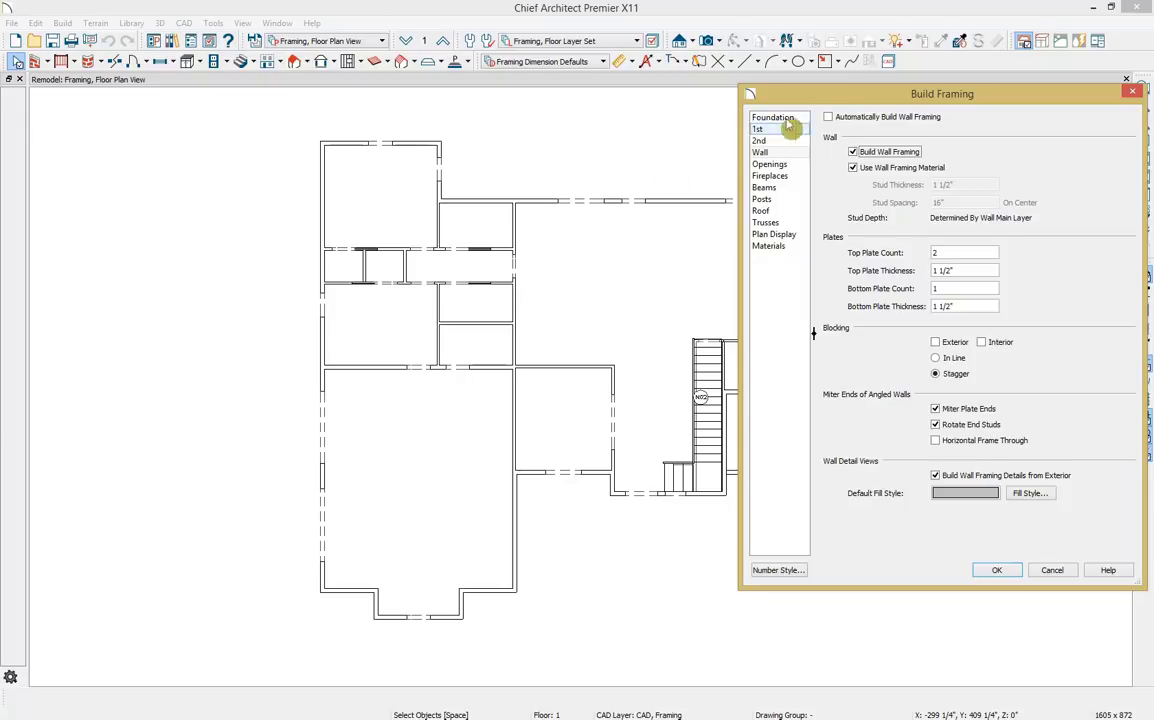
{"action": "left_click_drag", "start_coordinate": [751, 91], "coordinate": [214, 113]}
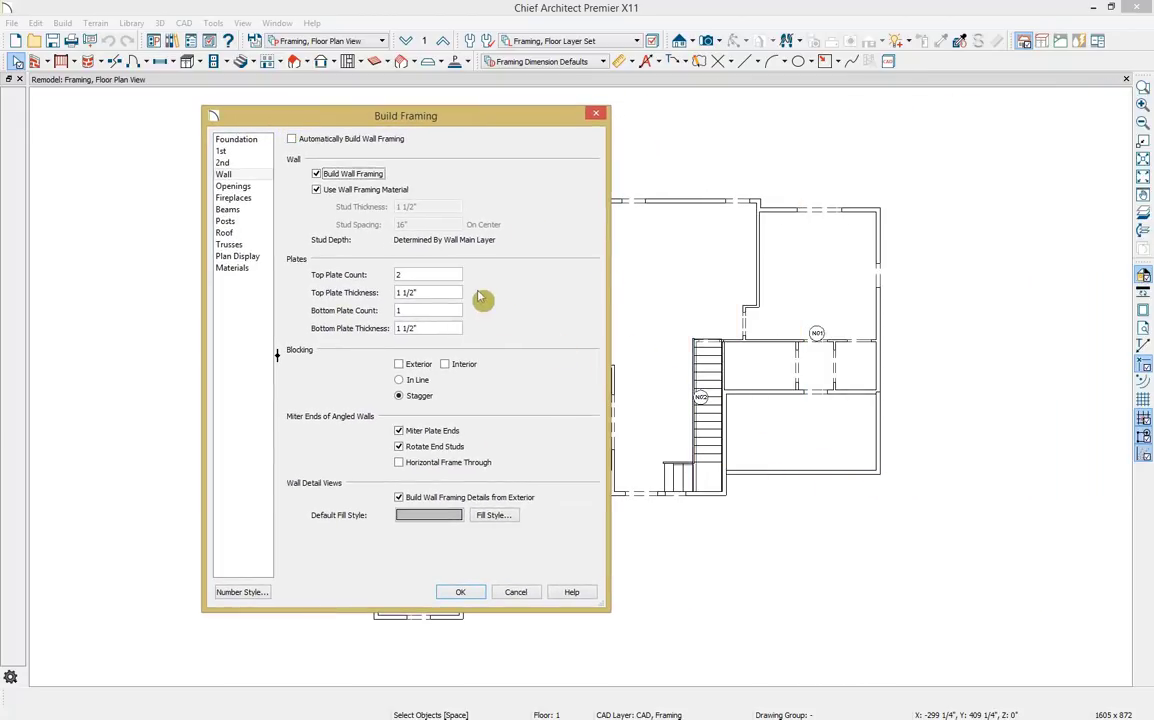
Step: Review the framing settings for openings, fireplaces, beams and posts, and enable roof framing
{"action": "left_click", "coordinate": [268, 187]}
{"action": "left_click", "coordinate": [262, 199]}
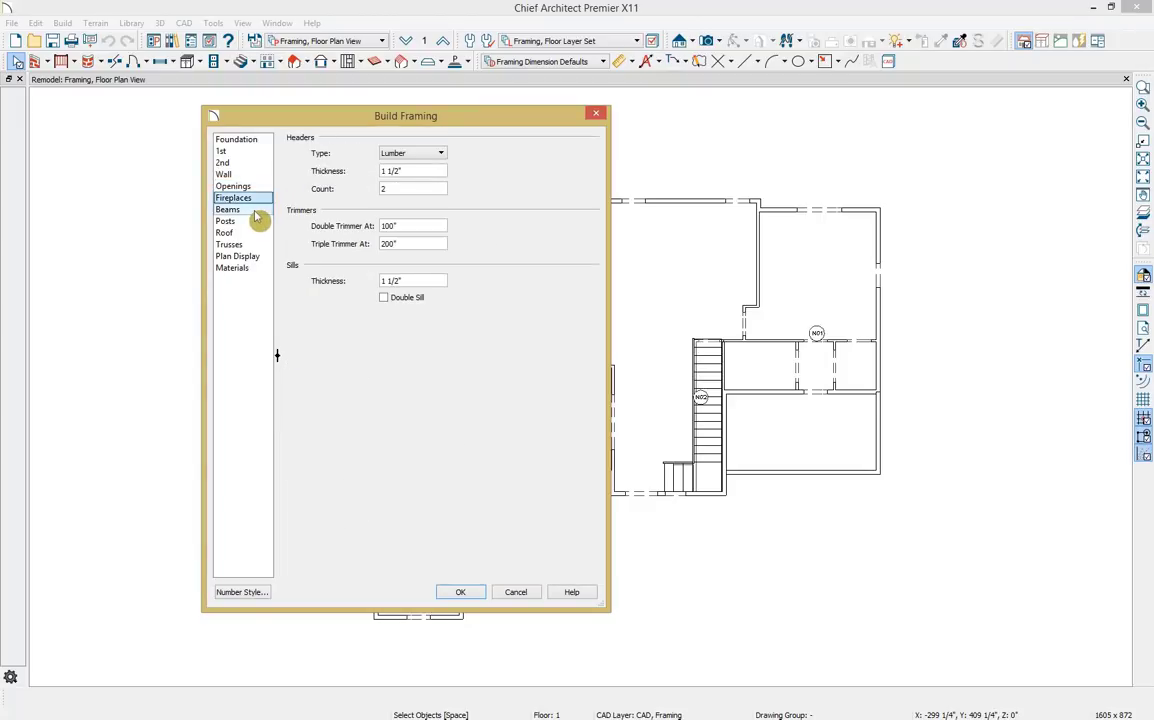
{"action": "left_click", "coordinate": [256, 212]}
{"action": "left_click", "coordinate": [256, 222]}
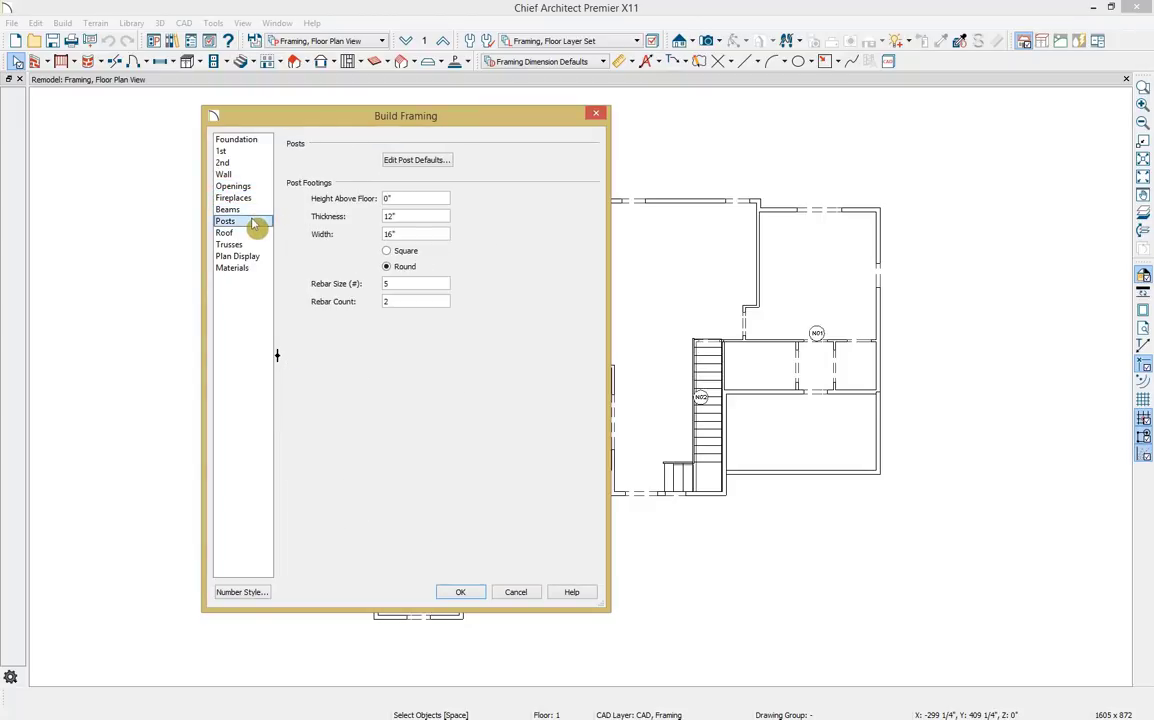
{"action": "left_click", "coordinate": [255, 234]}
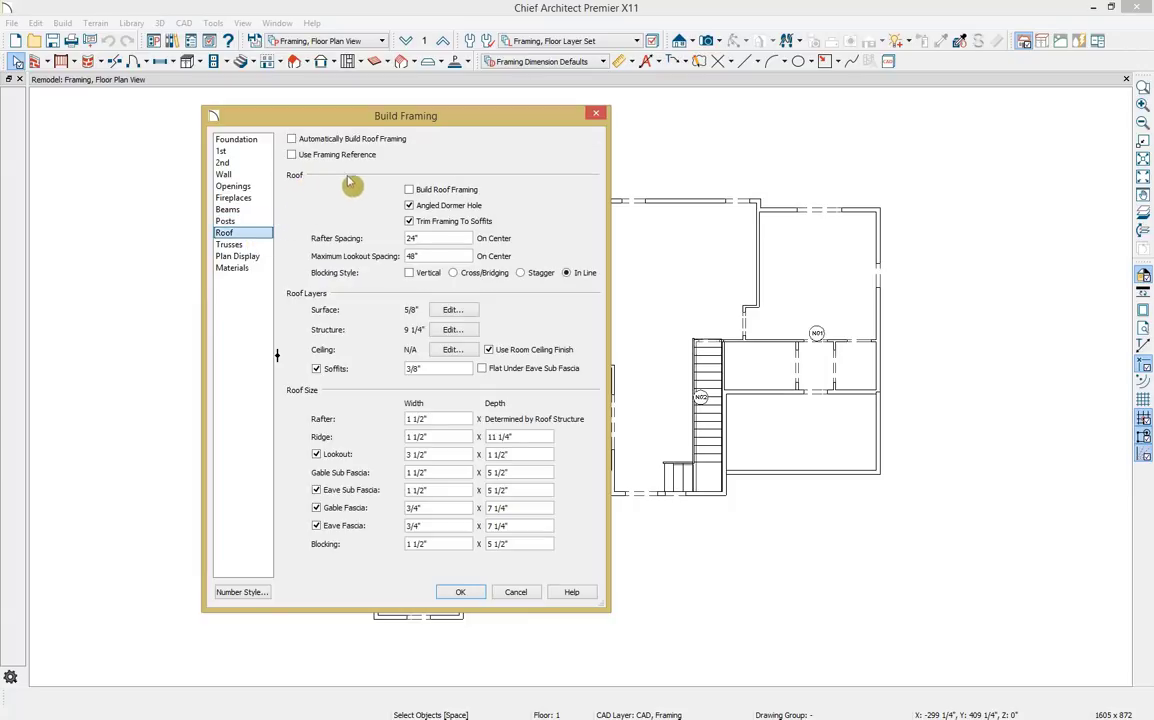
{"action": "left_click", "coordinate": [419, 192]}
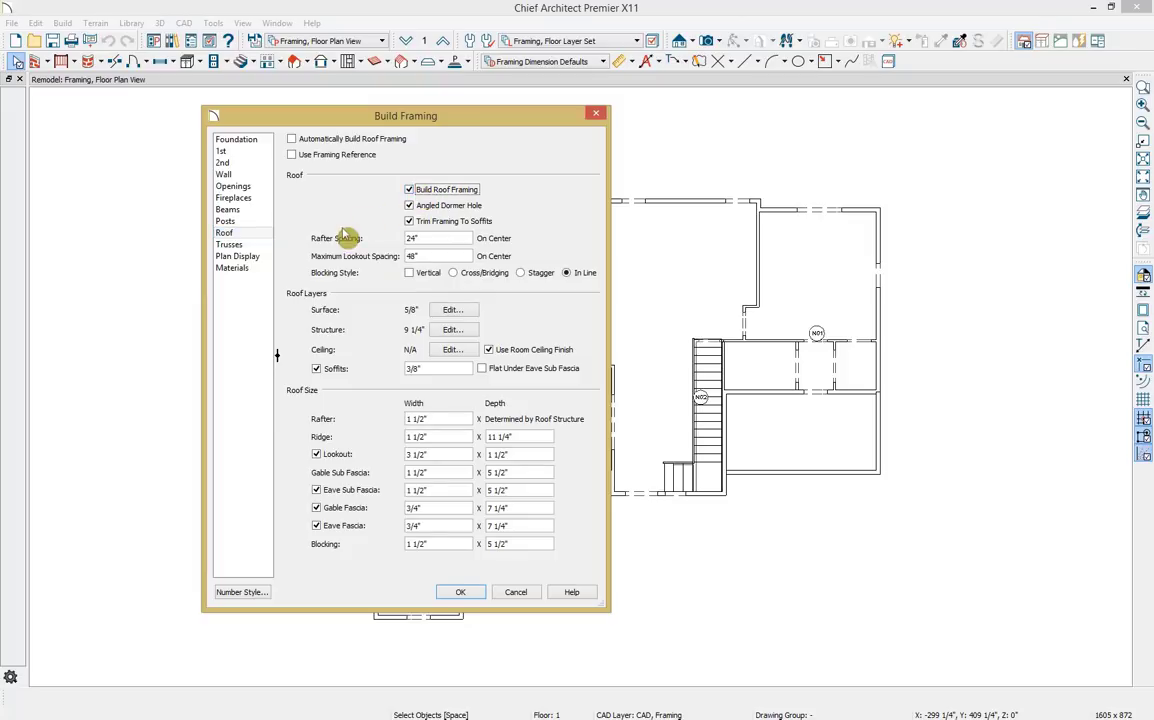
Step: Review the truss, plan display and material settings, and build the framing without displaying the ceiling joist and roof rafter layers
{"action": "left_click", "coordinate": [262, 246]}
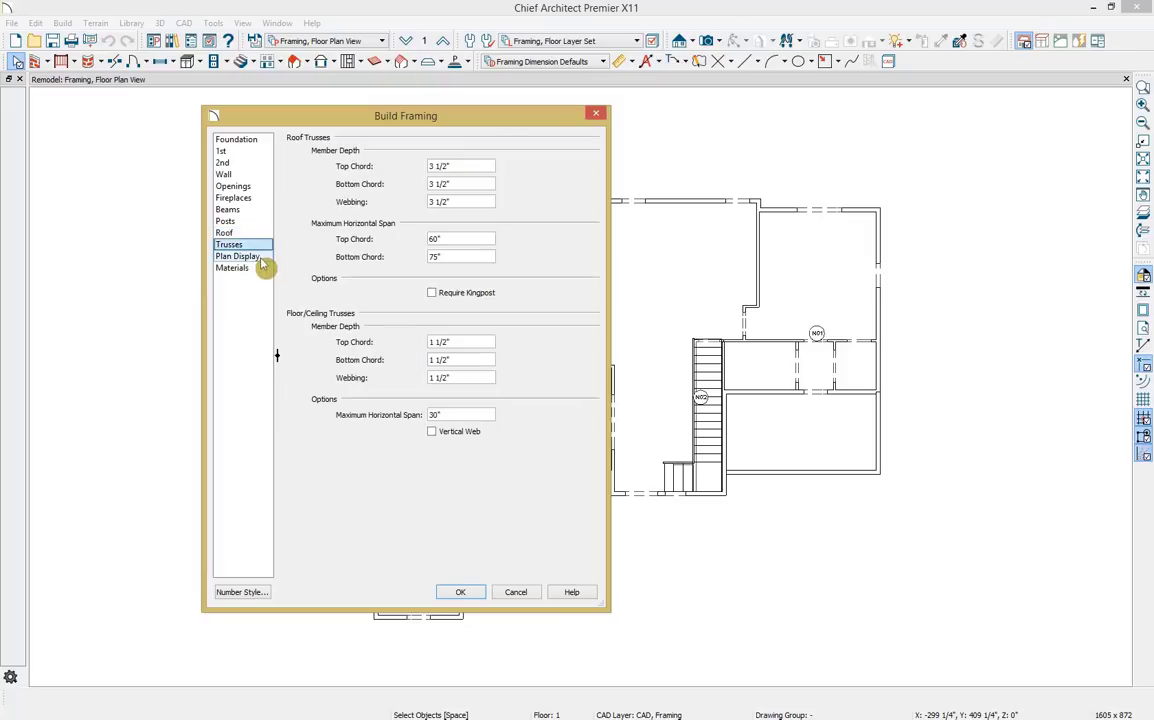
{"action": "left_click", "coordinate": [258, 257]}
{"action": "left_click", "coordinate": [256, 268]}
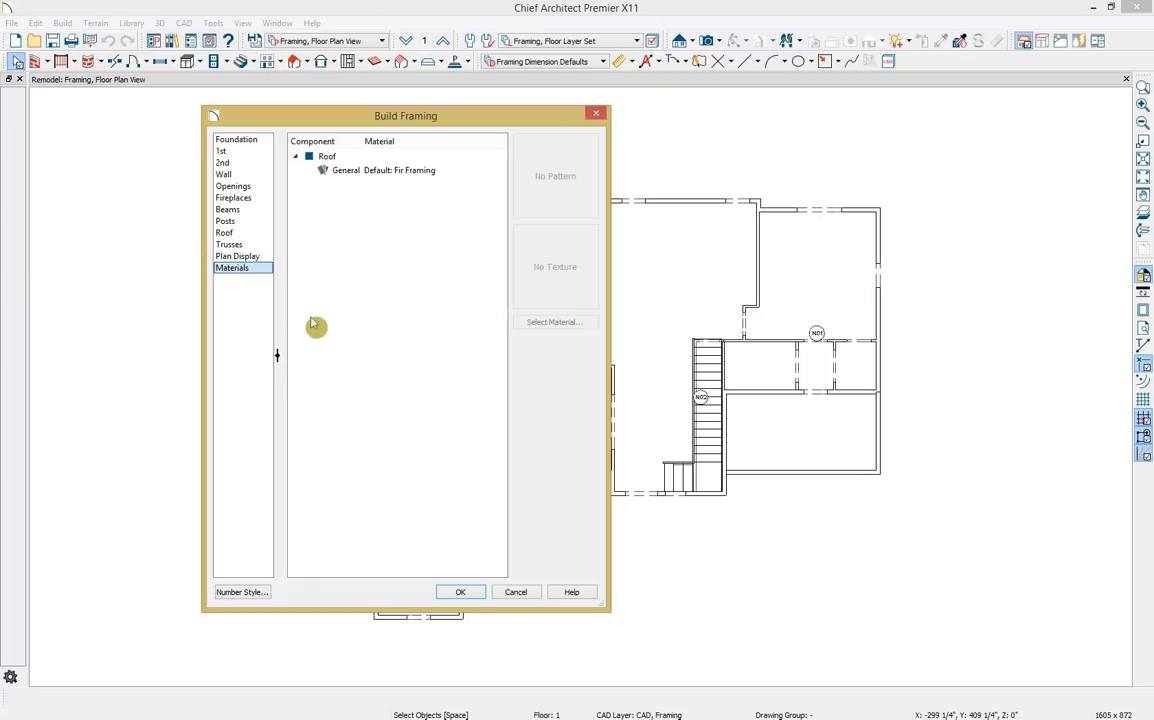
{"action": "left_click", "coordinate": [459, 593]}
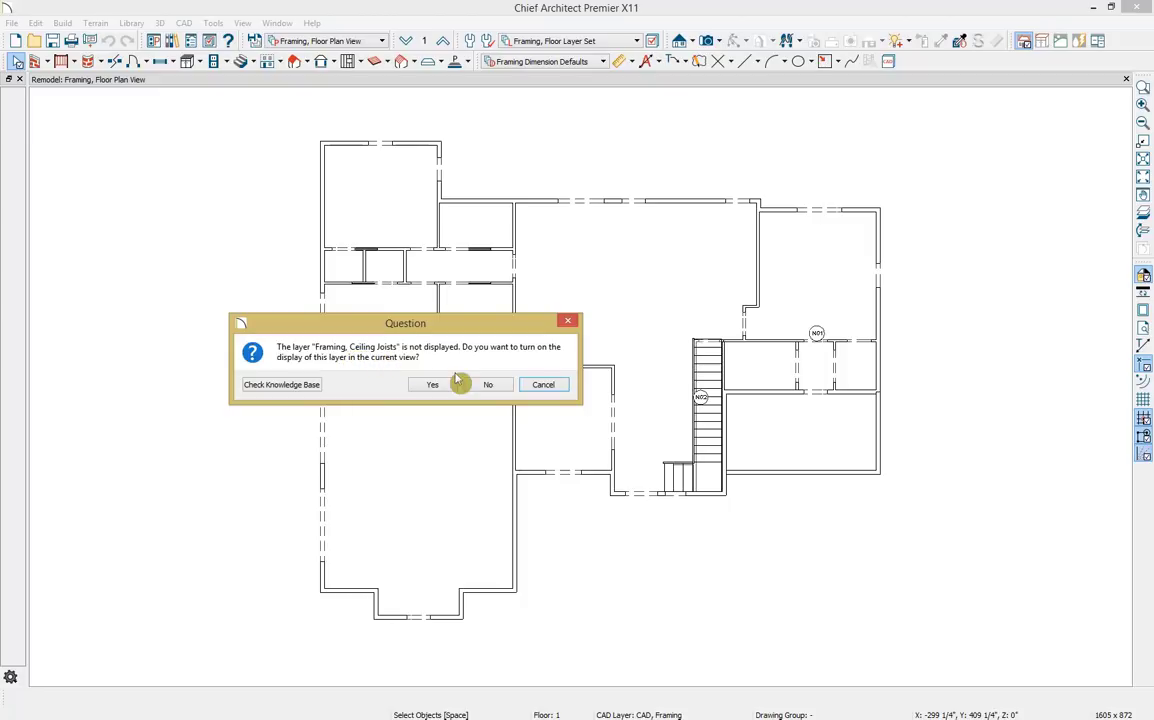
{"action": "left_click", "coordinate": [488, 389]}
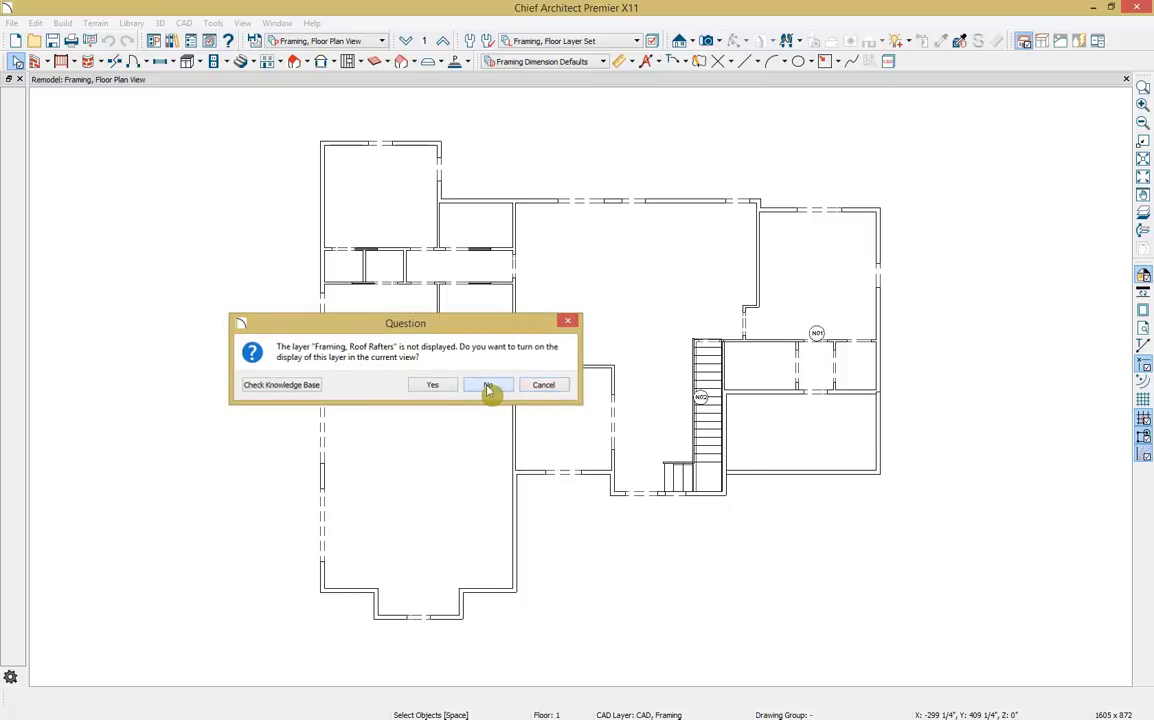
{"action": "left_click", "coordinate": [488, 389]}
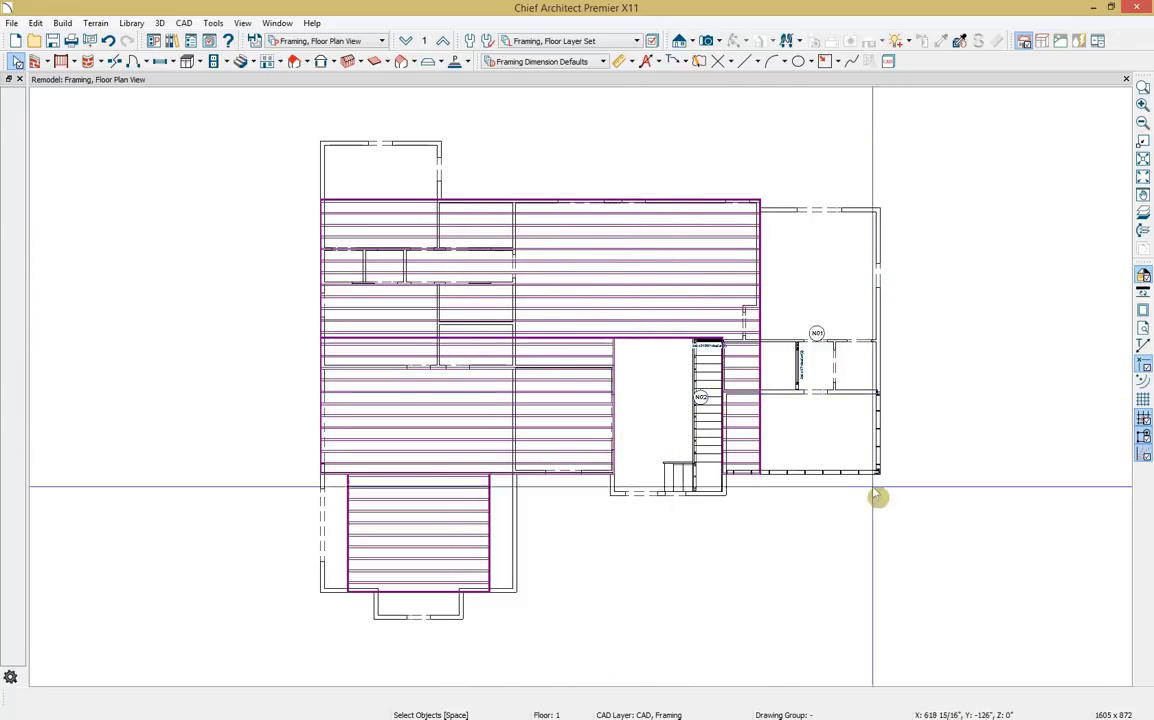
Step: Inspect the built framing in the floor 1 plan and in a perspective framing overview seen from the front of the house
{"action": "scroll", "coordinate": [878, 474], "scroll_direction": "up", "scroll_amount": 5}
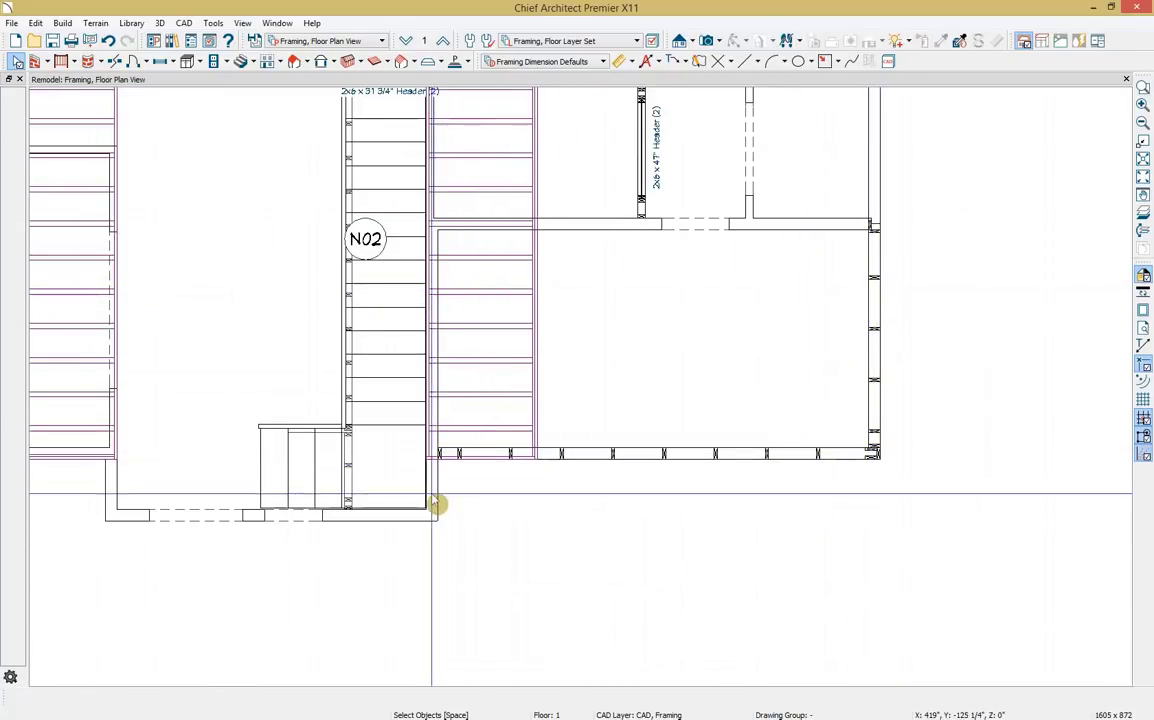
{"action": "scroll", "coordinate": [364, 524], "scroll_direction": "down", "scroll_amount": 1}
{"action": "scroll", "coordinate": [364, 524], "scroll_direction": "down", "scroll_amount": 3}
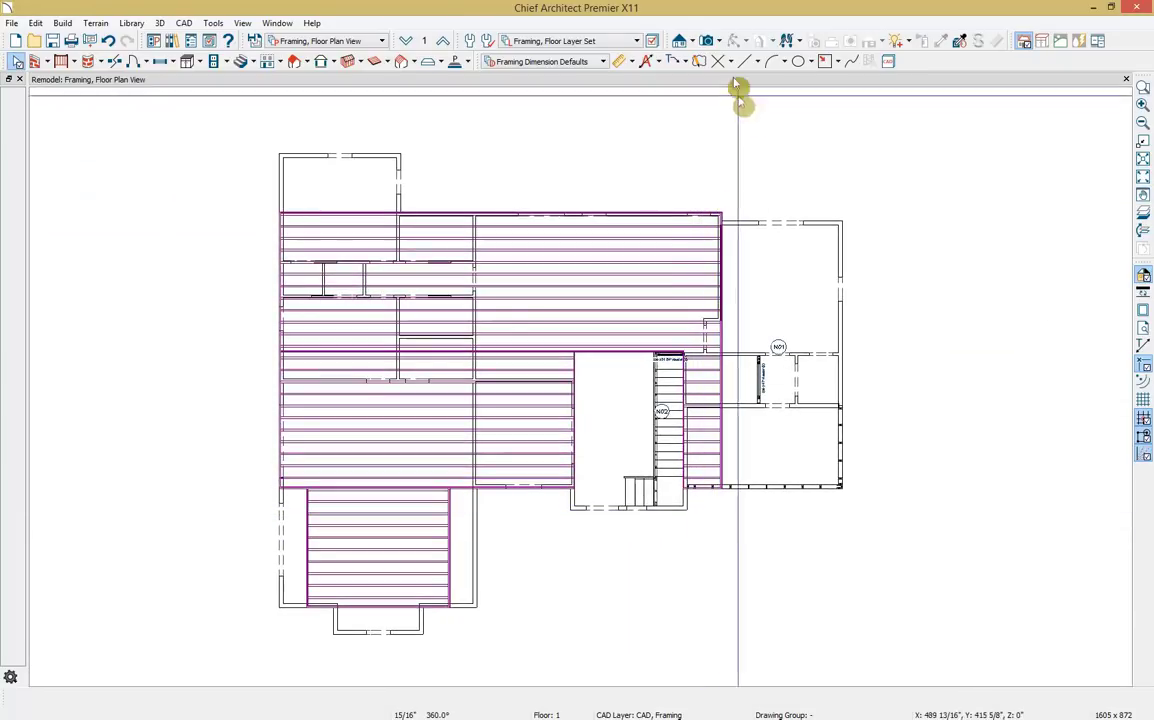
{"action": "left_click", "coordinate": [717, 41]}
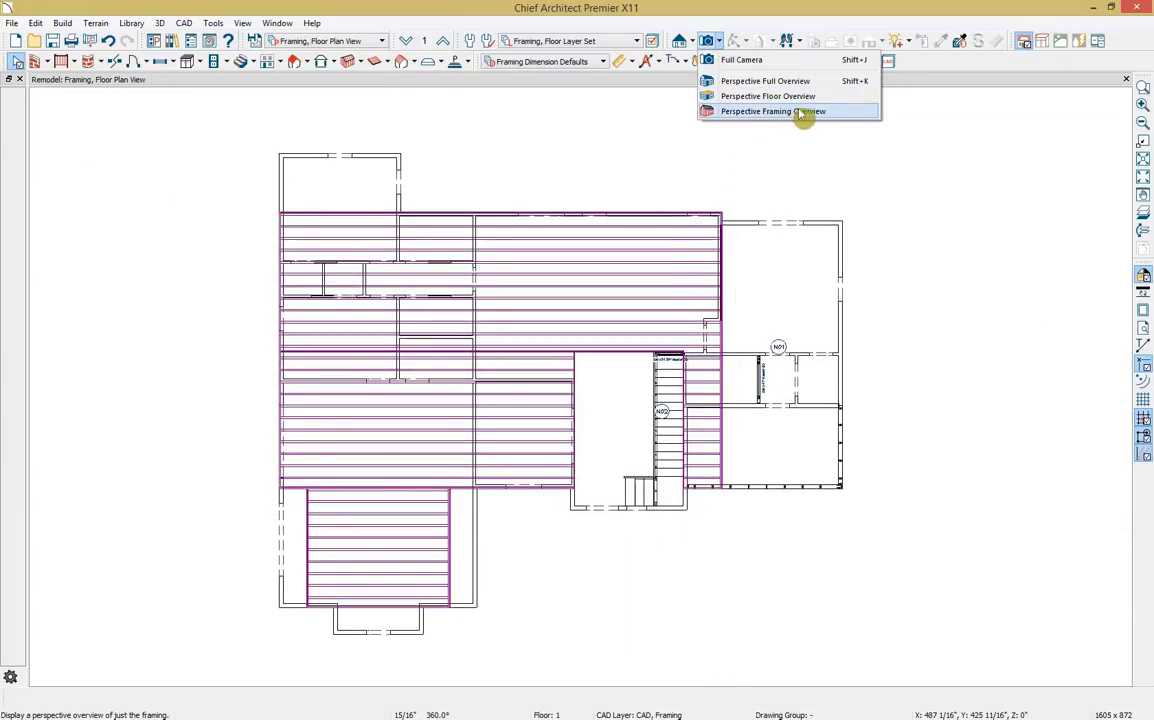
{"action": "left_click", "coordinate": [843, 114]}
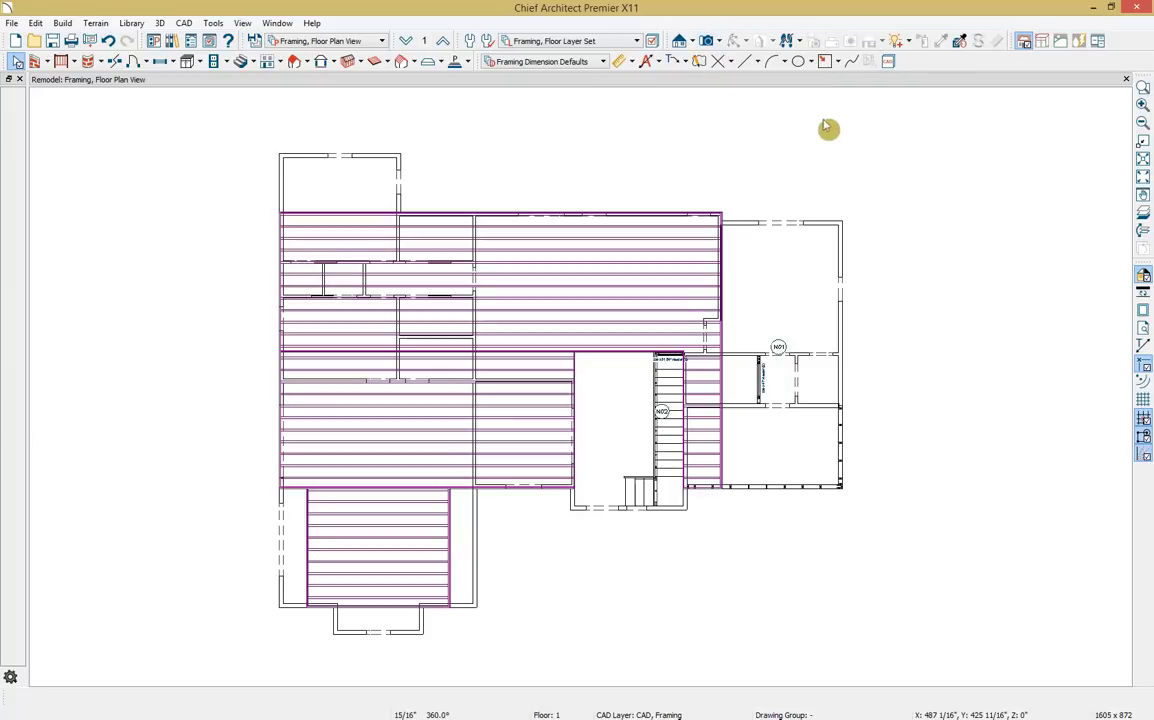
{"action": "left_click_drag", "start_coordinate": [626, 394], "coordinate": [652, 472]}
{"action": "scroll", "coordinate": [661, 345], "scroll_direction": "up", "scroll_amount": 5}
{"action": "scroll", "coordinate": [641, 362], "scroll_direction": "down", "scroll_amount": 4}
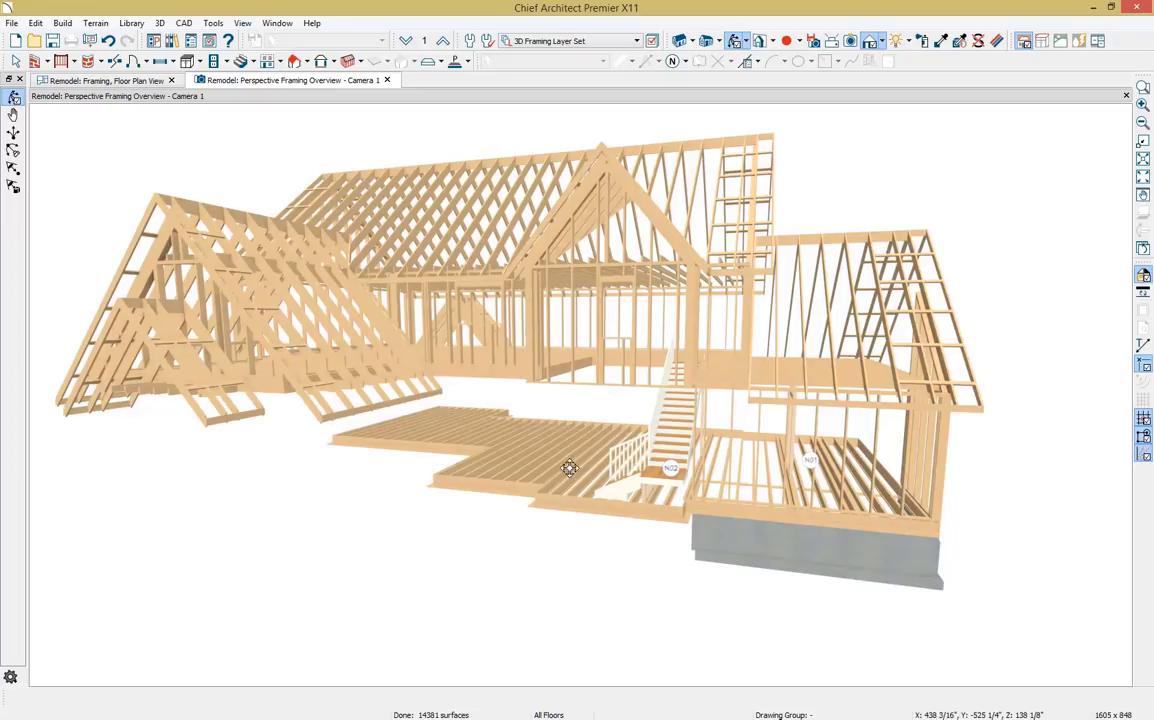
Step: Arrange the framing plan and the perspective framing overview side by side, and show floor 0 in the plan
{"action": "left_click_drag", "start_coordinate": [346, 84], "coordinate": [966, 234]}
{"action": "scroll", "coordinate": [296, 219], "scroll_direction": "up", "scroll_amount": 3}
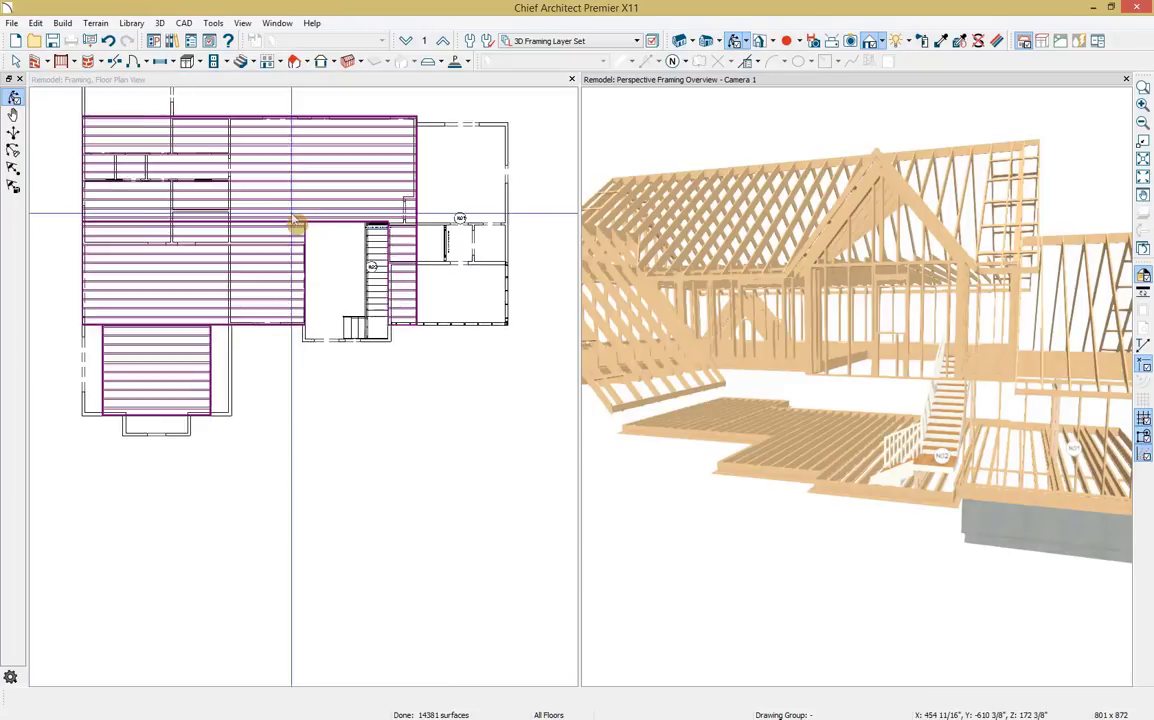
{"action": "scroll", "coordinate": [301, 335], "scroll_direction": "down", "scroll_amount": 2}
{"action": "left_click", "coordinate": [304, 337]}
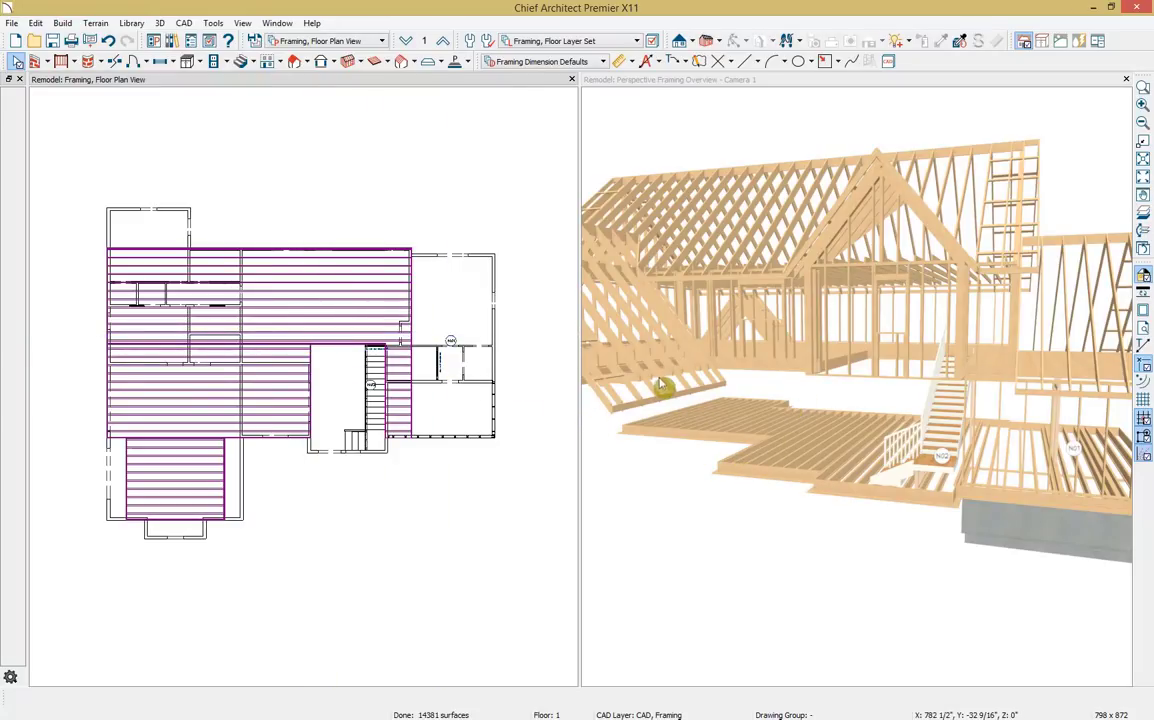
{"action": "left_click", "coordinate": [406, 41]}
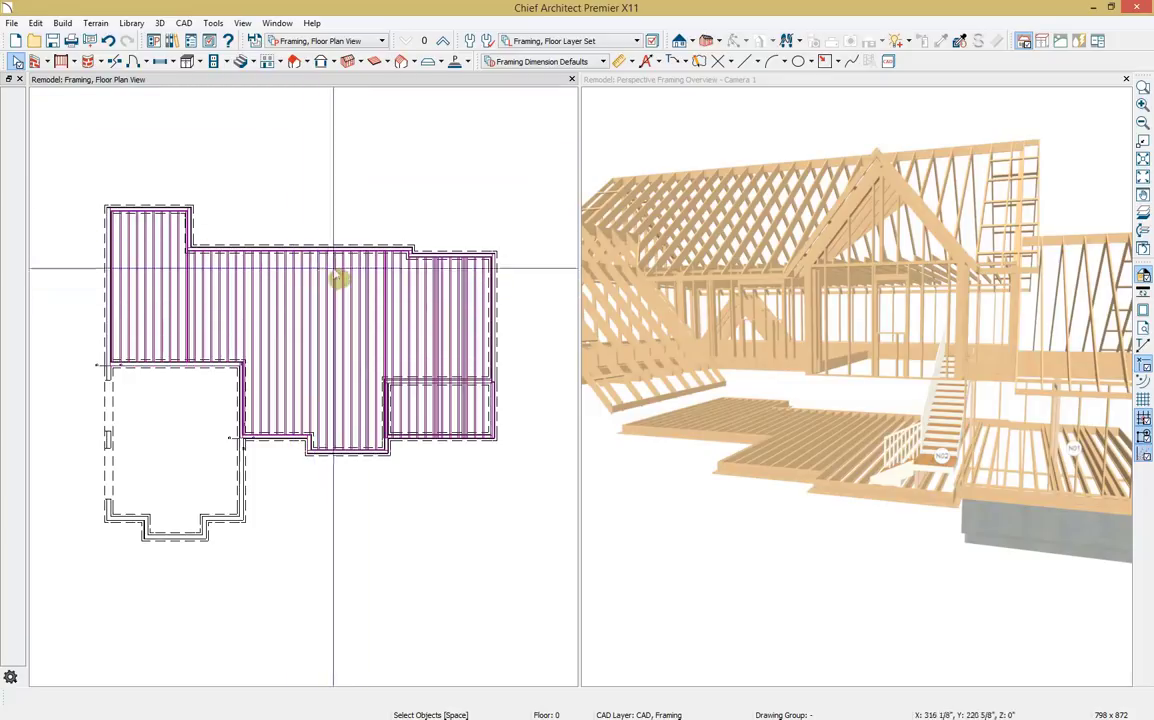
Step: Delete the floor 0 joists across the existing house, from its left end to the front-right section
{"action": "left_click", "coordinate": [388, 61]}
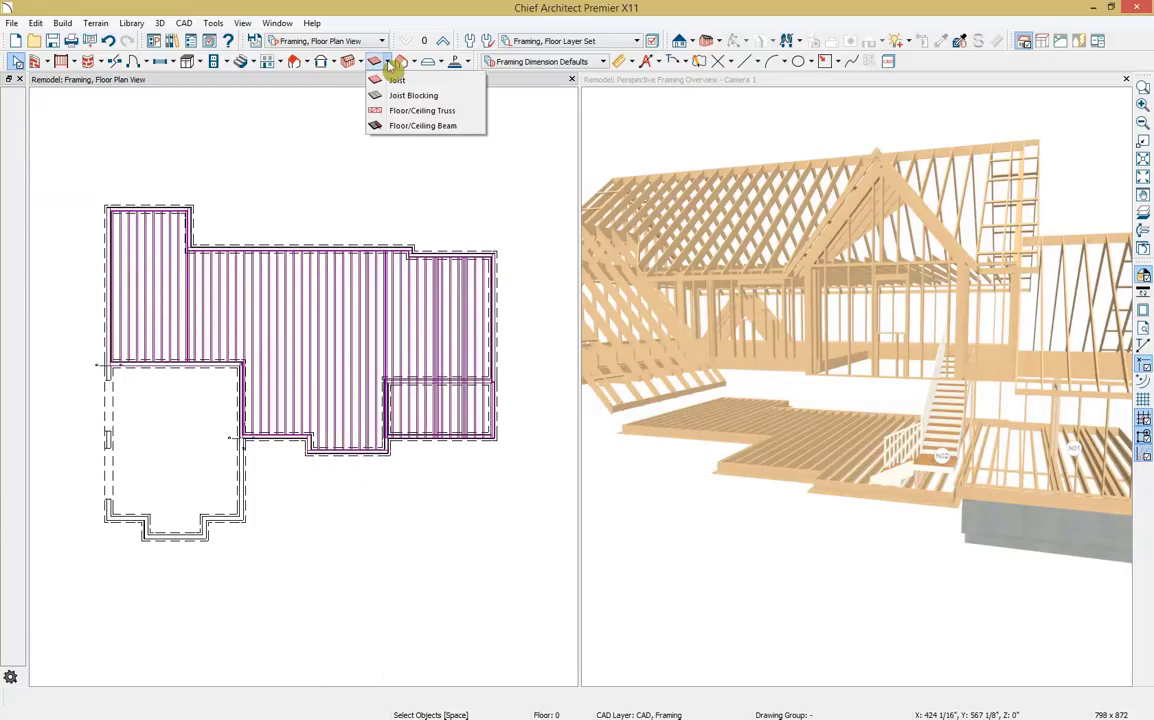
{"action": "left_click", "coordinate": [396, 82]}
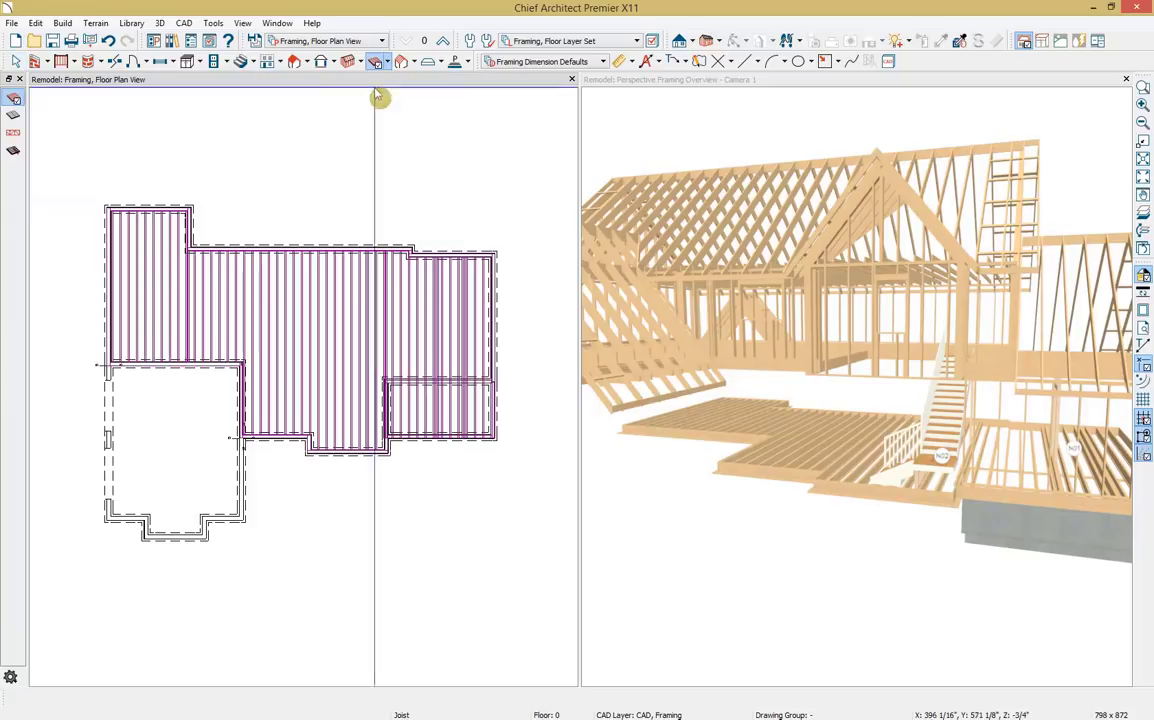
{"action": "scroll", "coordinate": [120, 245], "scroll_direction": "up", "scroll_amount": 3}
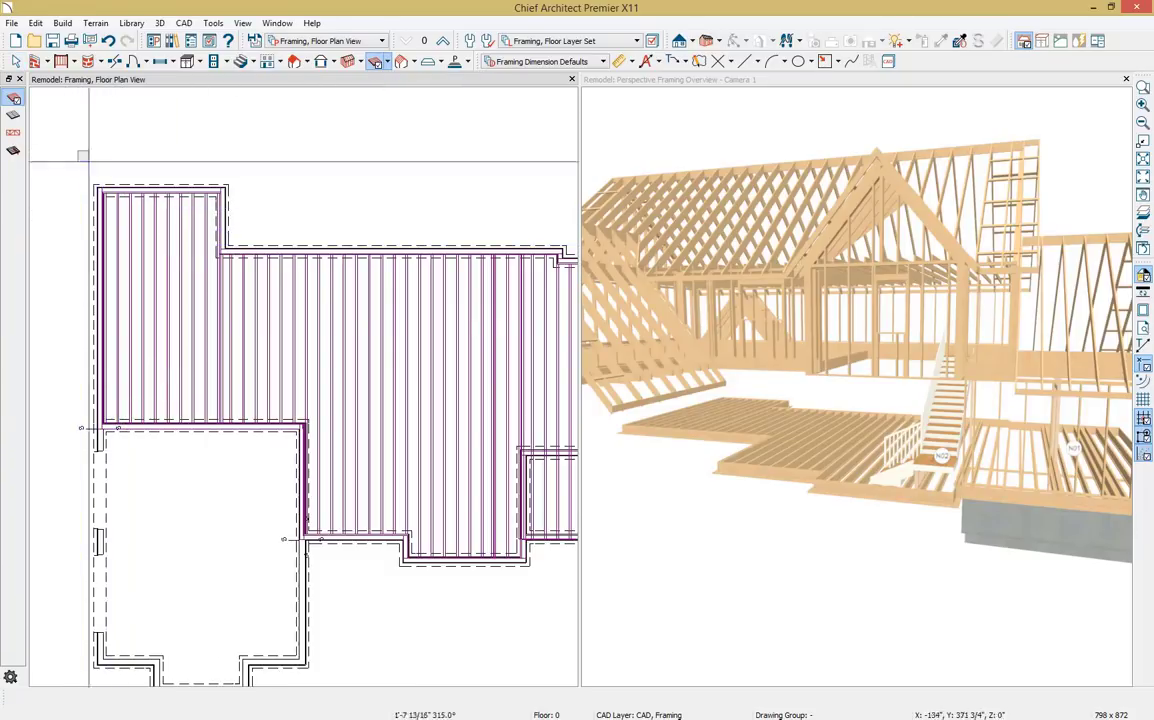
{"action": "mouse_move", "coordinate": [78, 152]}
{"action": "left_mouse_down"}
{"action": "mouse_move", "coordinate": [337, 560]}
{"action": "mouse_move", "coordinate": [521, 611]}
{"action": "left_mouse_up"}
{"action": "key", "text": "Delete"}
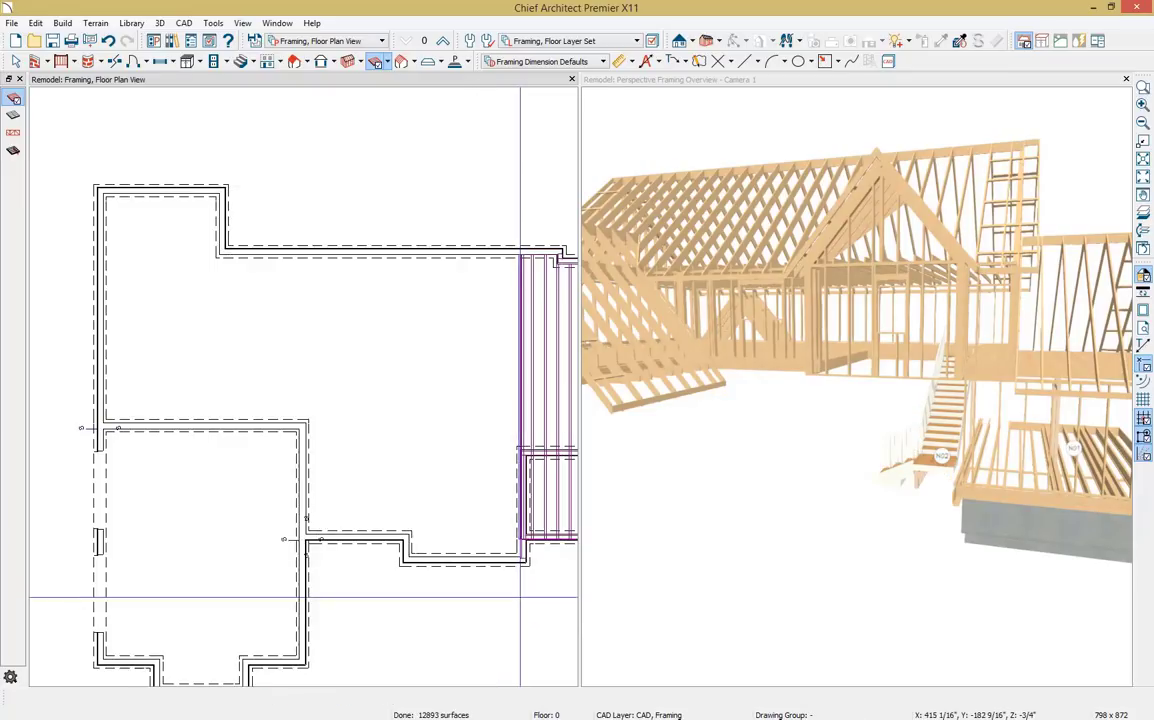
{"action": "left_click", "coordinate": [927, 505]}
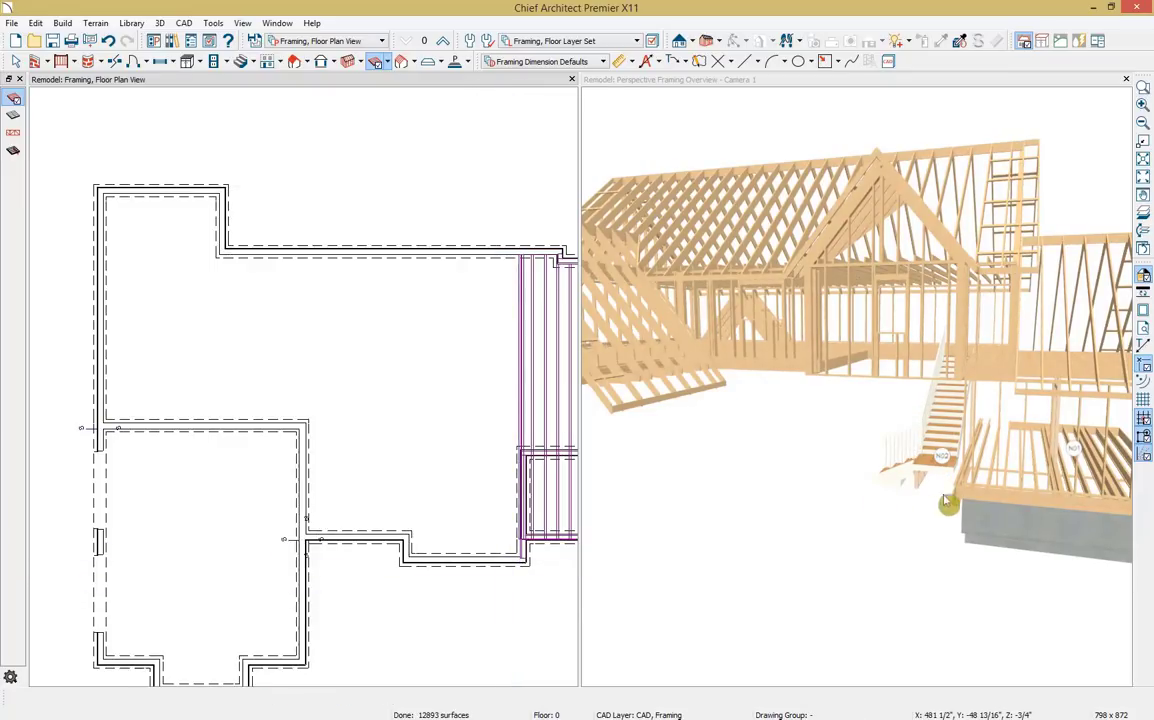
Step: Delete the leftover floor joist running along the outside of the front-right section's left foundation wall
{"action": "scroll", "coordinate": [533, 388], "scroll_direction": "up", "scroll_amount": 5}
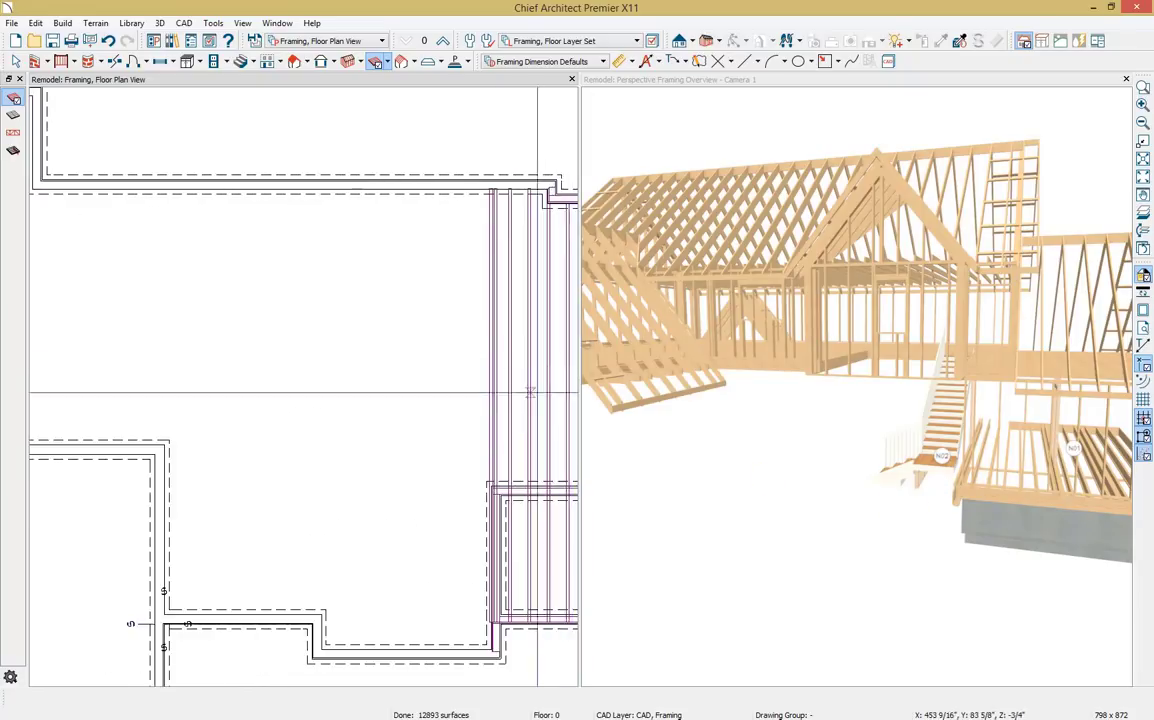
{"action": "scroll", "coordinate": [398, 472], "scroll_direction": "up", "scroll_amount": 3}
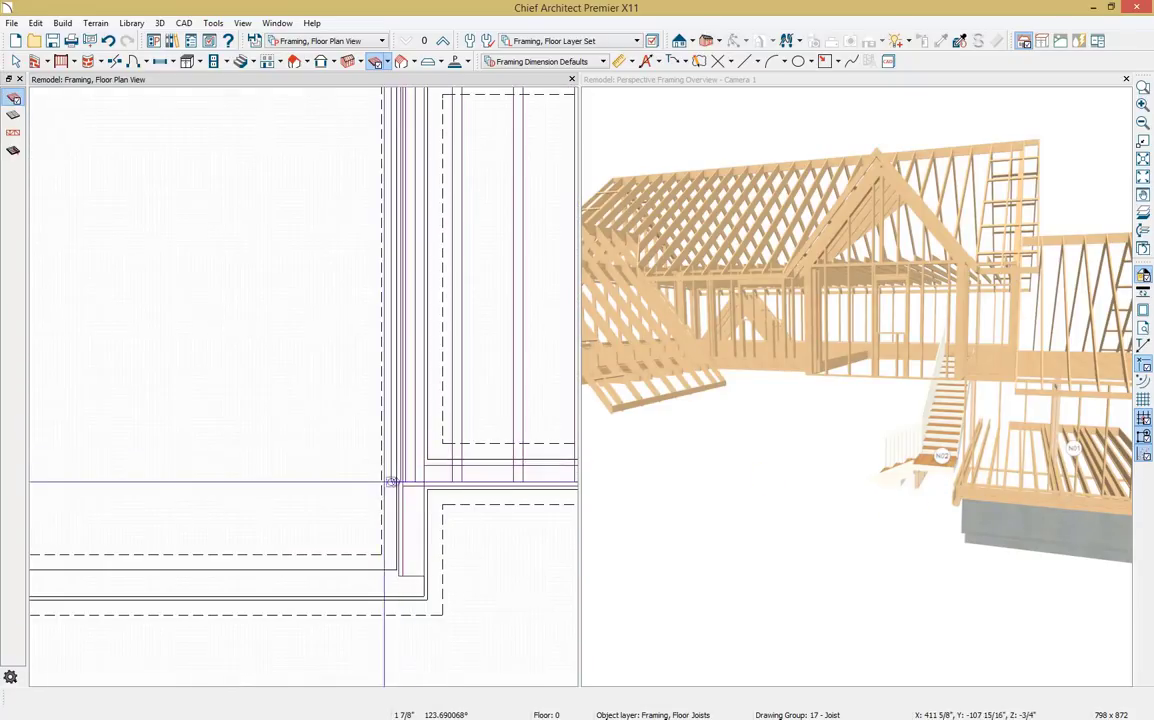
{"action": "left_click", "coordinate": [396, 476]}
{"action": "left_click", "coordinate": [401, 472]}
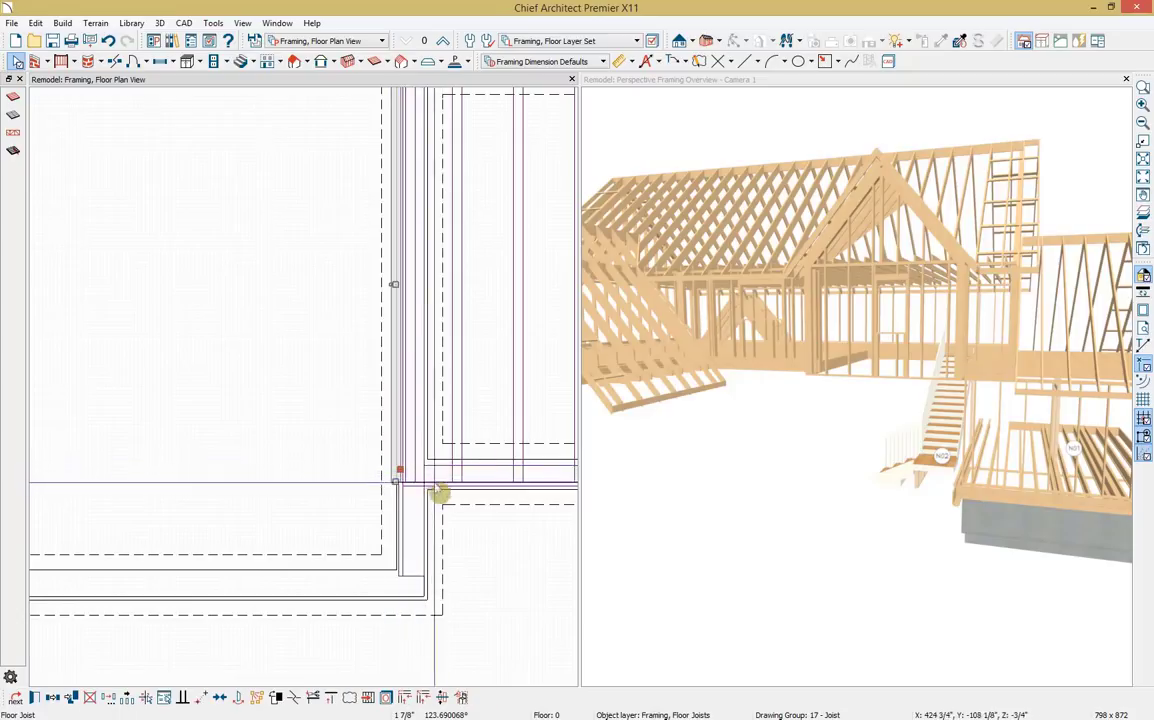
{"action": "left_click", "coordinate": [503, 513]}
Step: Delete the rim joist overhanging the front-right foundation corner, and shorten the sill plate below it to the corner
{"action": "scroll", "coordinate": [993, 512], "scroll_direction": "up", "scroll_amount": 3}
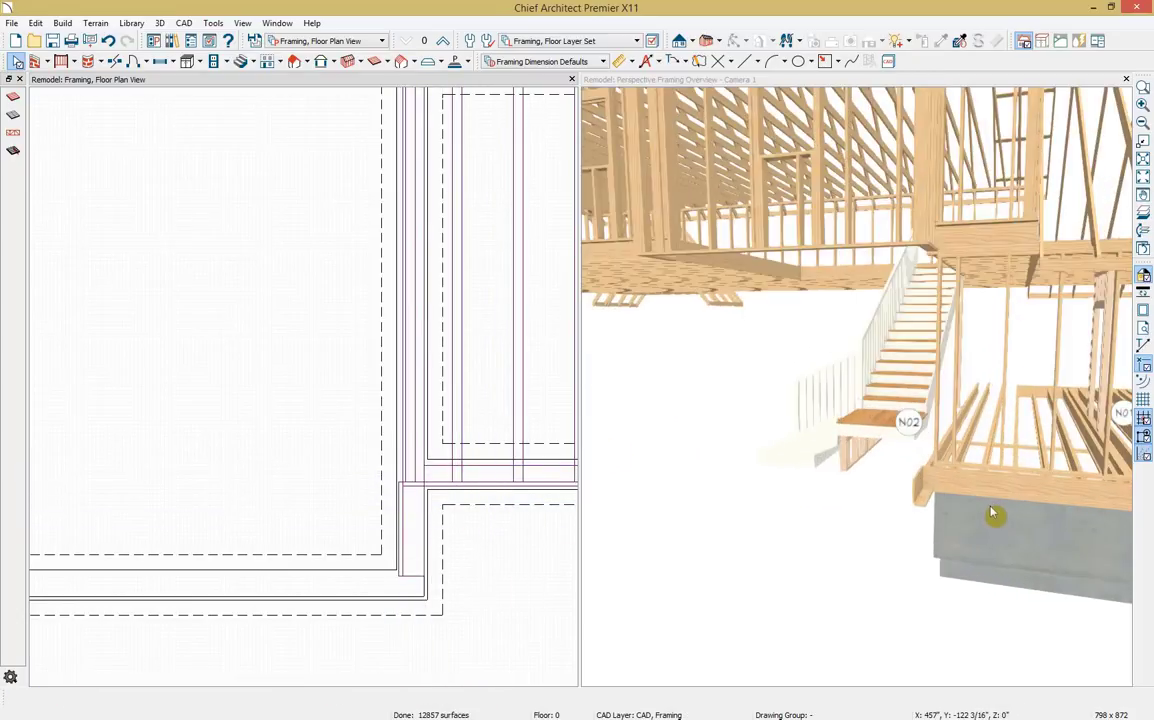
{"action": "scroll", "coordinate": [993, 513], "scroll_direction": "up", "scroll_amount": 2}
{"action": "left_click", "coordinate": [765, 437]}
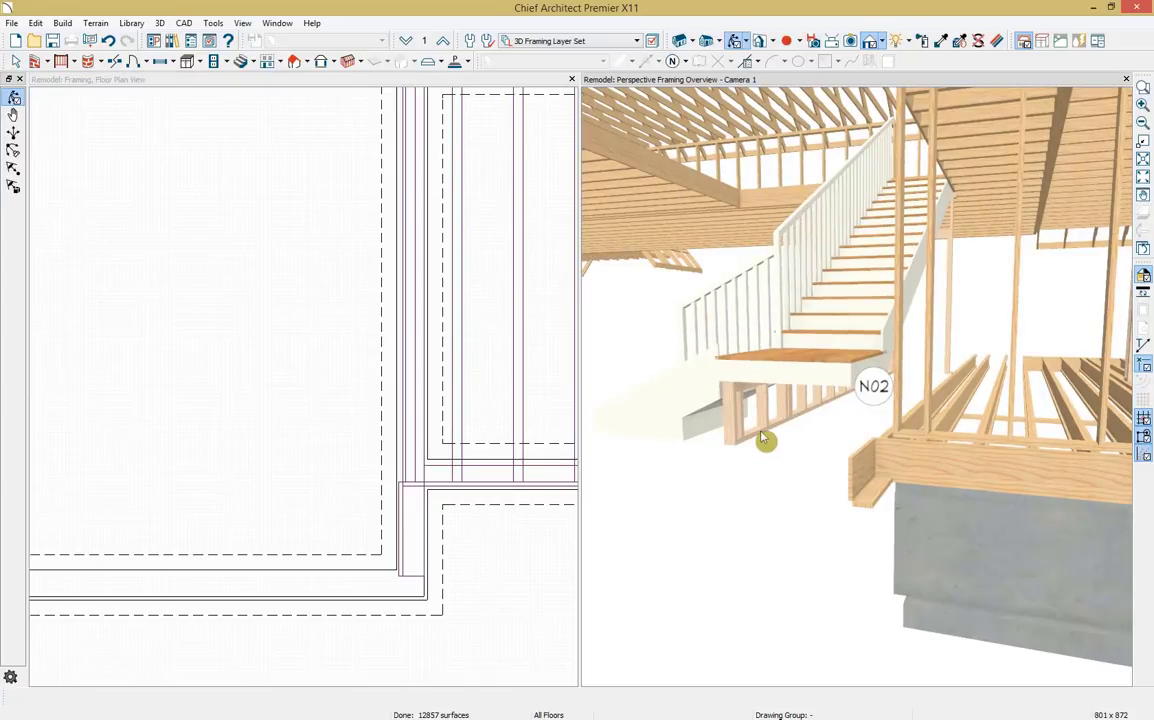
{"action": "left_click", "coordinate": [418, 525]}
{"action": "left_click_drag", "start_coordinate": [418, 525], "coordinate": [462, 476]}
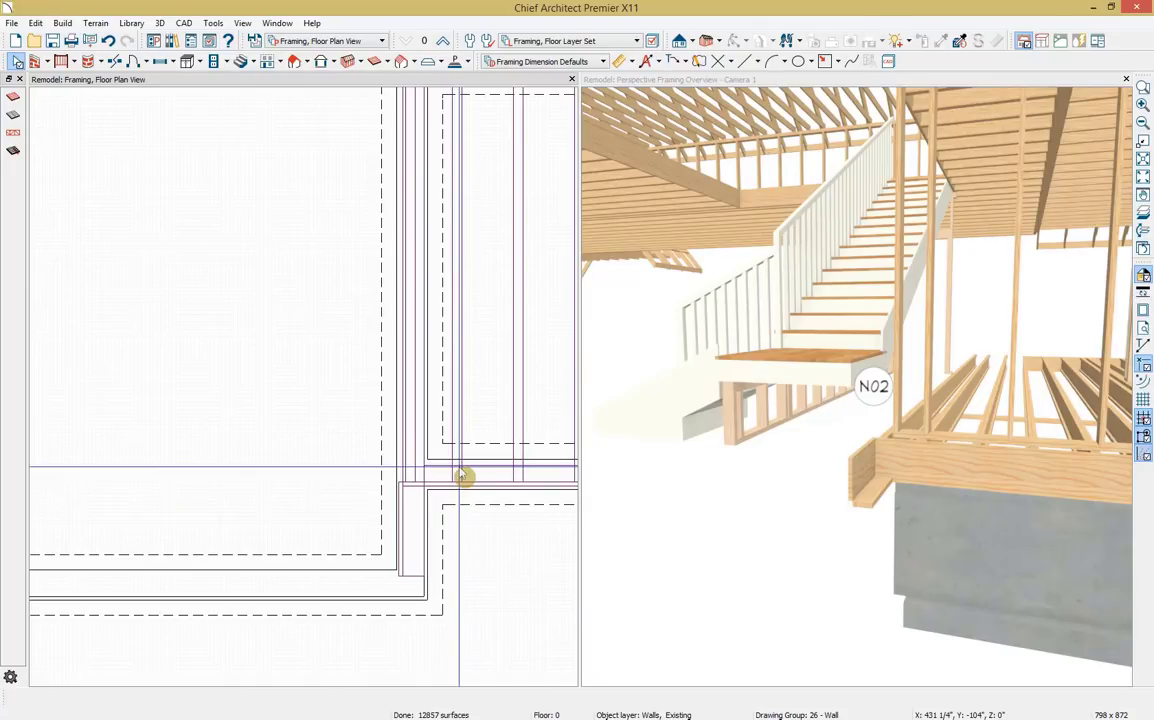
{"action": "left_click_drag", "start_coordinate": [462, 476], "coordinate": [484, 477]}
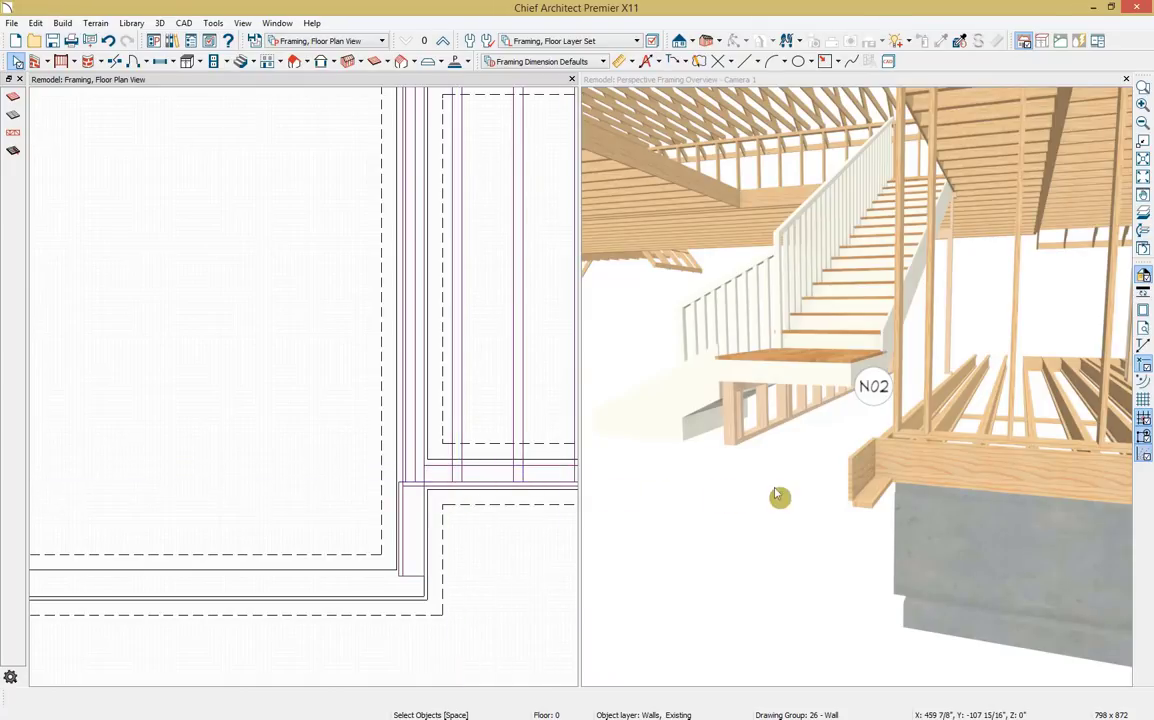
{"action": "left_click", "coordinate": [852, 482]}
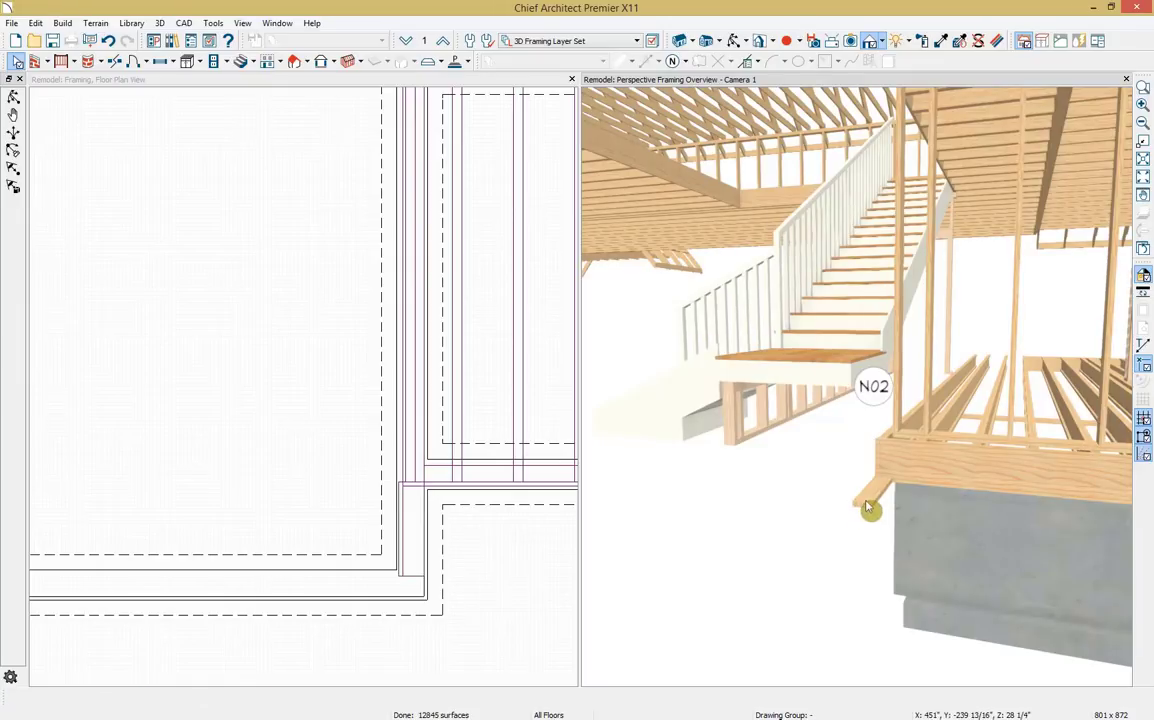
{"action": "left_click_drag", "start_coordinate": [862, 504], "coordinate": [881, 479]}
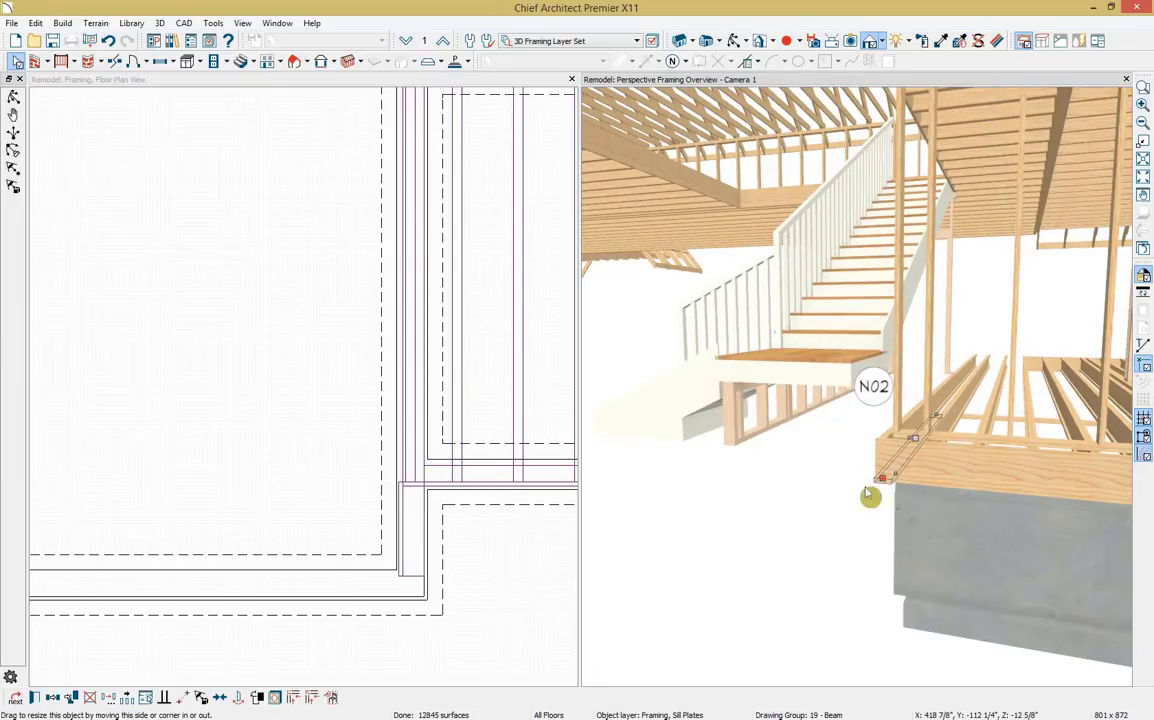
Step: Draw a horizontal CAD line about 27'-11" long on floor 0 and align it with the front-right section's back foundation wall
{"action": "middle_click_drag", "start_coordinate": [626, 510], "coordinate": [760, 505]}
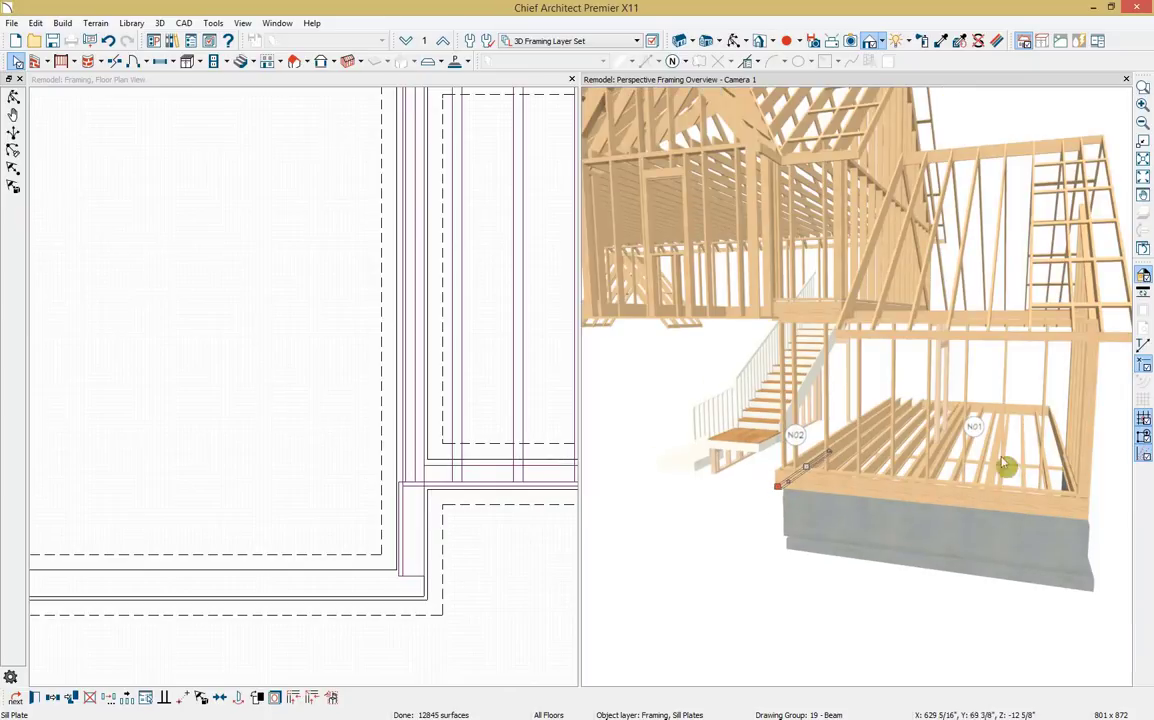
{"action": "left_click", "coordinate": [735, 40]}
{"action": "left_click_drag", "start_coordinate": [870, 260], "coordinate": [706, 277]}
{"action": "scroll", "coordinate": [438, 553], "scroll_direction": "down", "scroll_amount": 5}
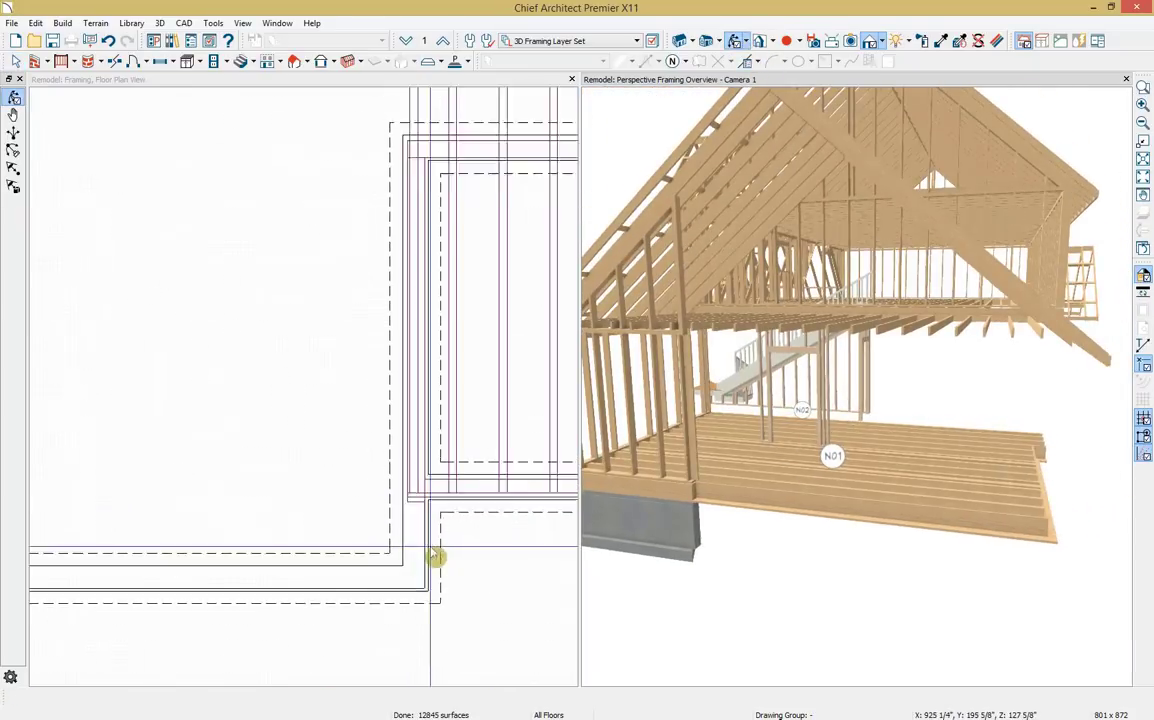
{"action": "left_click", "coordinate": [412, 549]}
{"action": "scroll", "coordinate": [238, 573], "scroll_direction": "down", "scroll_amount": 4}
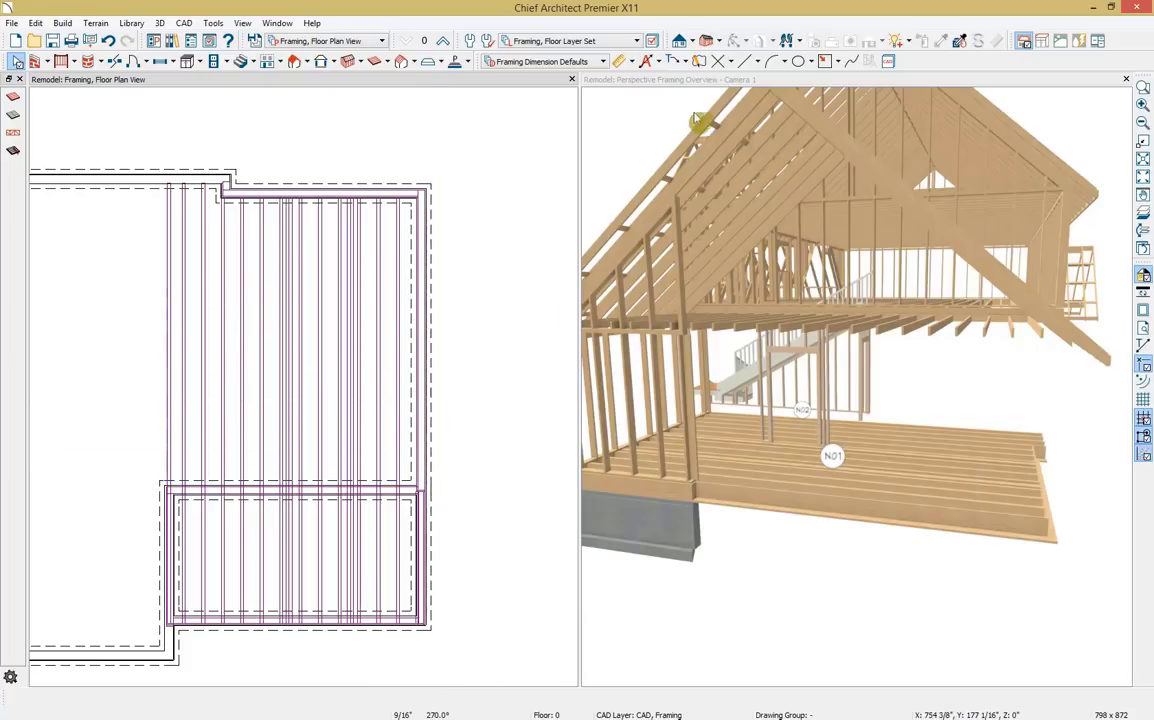
{"action": "left_click", "coordinate": [742, 63]}
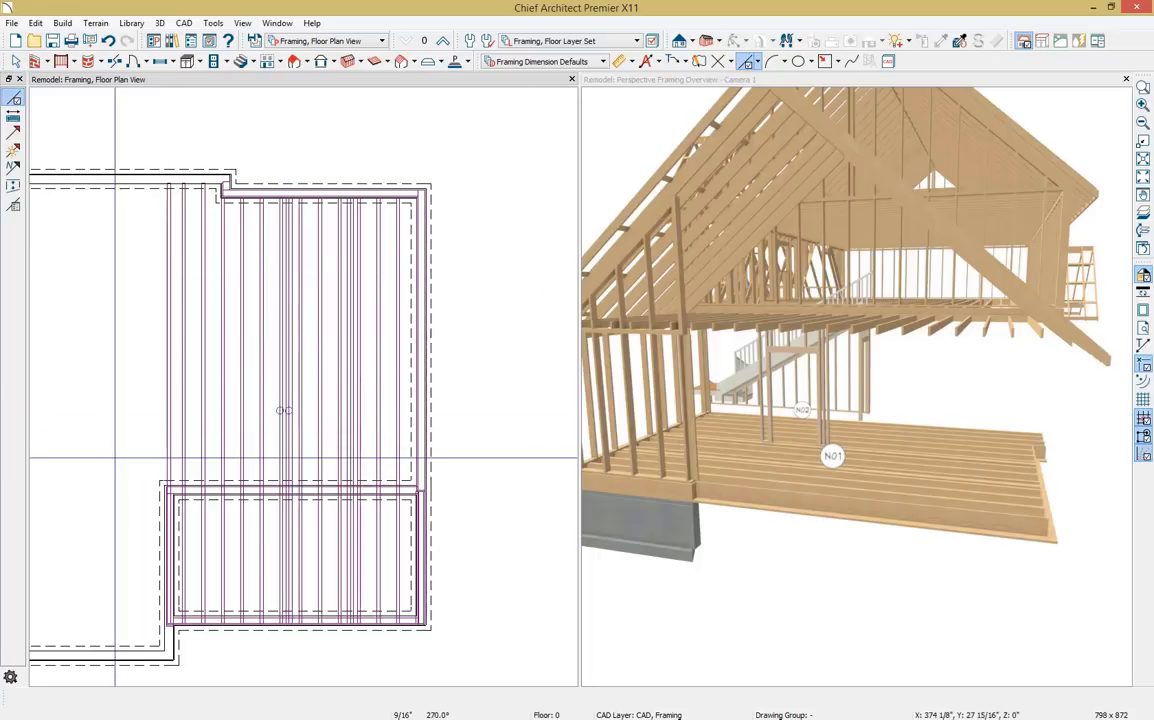
{"action": "scroll", "coordinate": [449, 457], "scroll_direction": "up", "scroll_amount": 5}
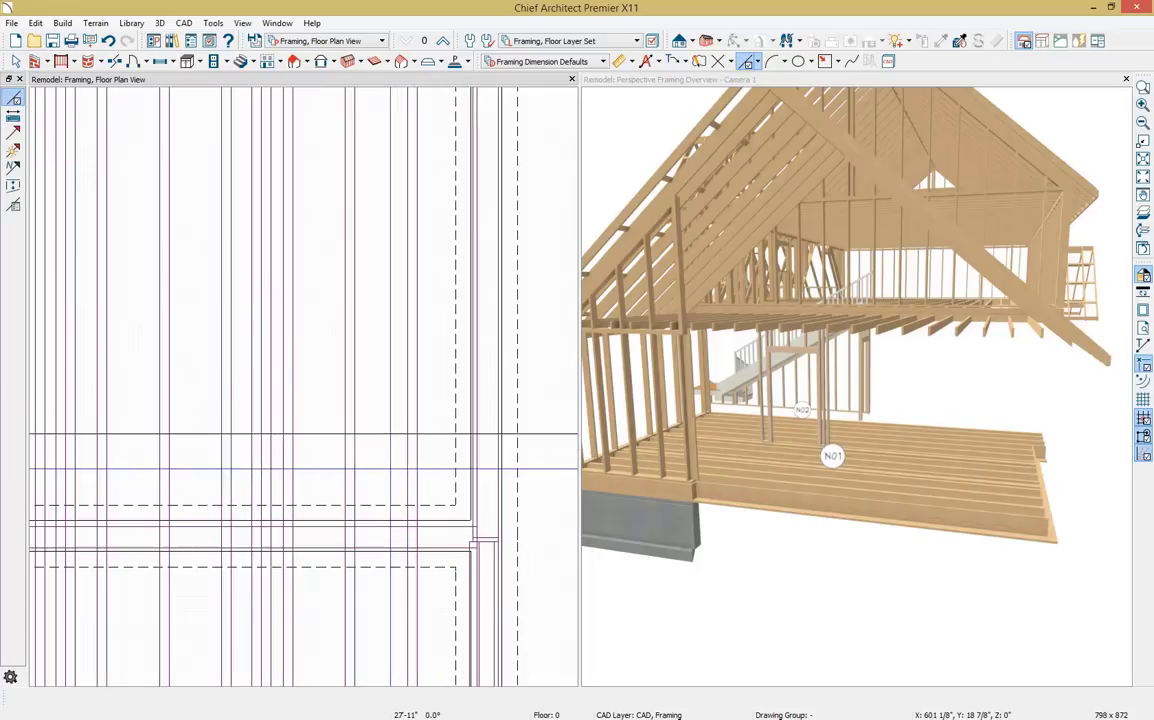
{"action": "left_click", "coordinate": [378, 433]}
{"action": "left_click_drag", "start_coordinate": [378, 433], "coordinate": [412, 537]}
{"action": "scroll", "coordinate": [412, 537], "scroll_direction": "down", "scroll_amount": 2}
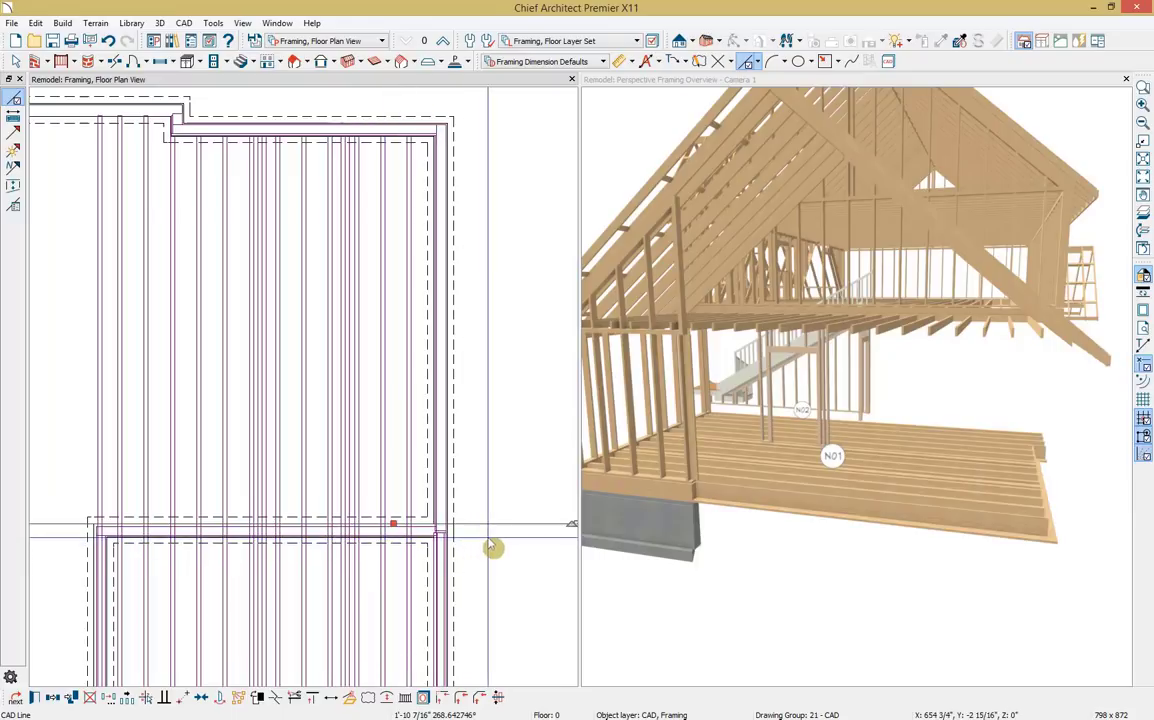
Step: Trim the floor joists extending behind the front-right section back to the CAD line, using a fence across them
{"action": "left_click", "coordinate": [297, 700]}
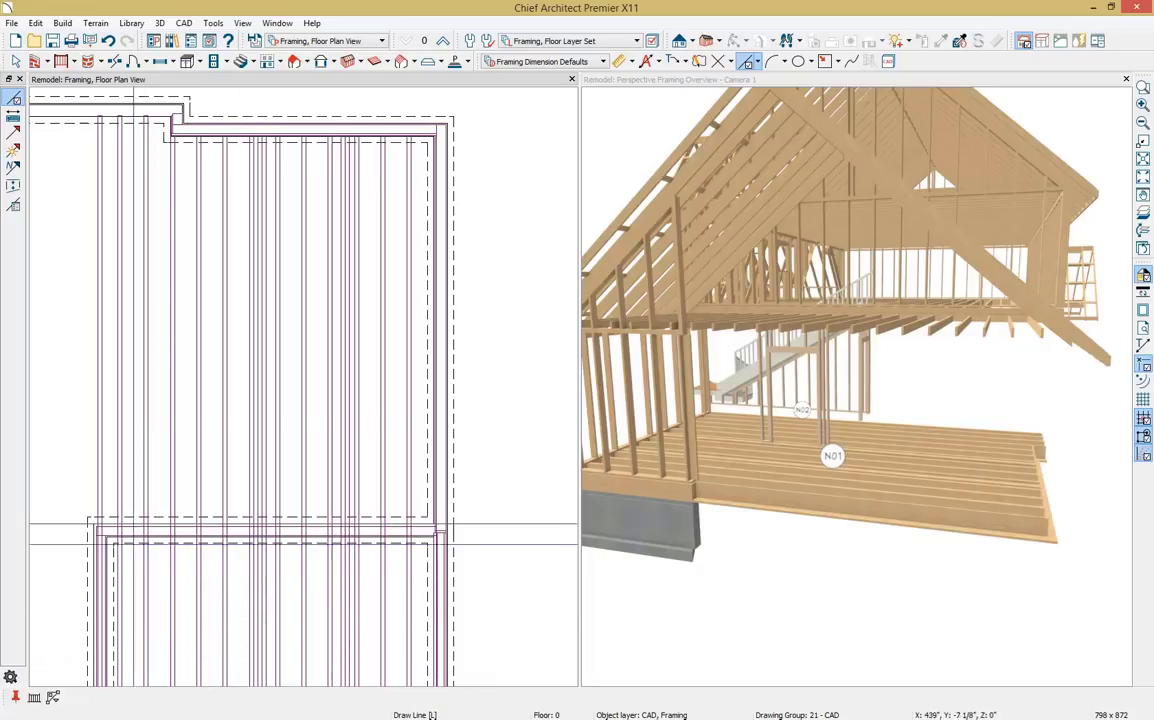
{"action": "left_click", "coordinate": [65, 491]}
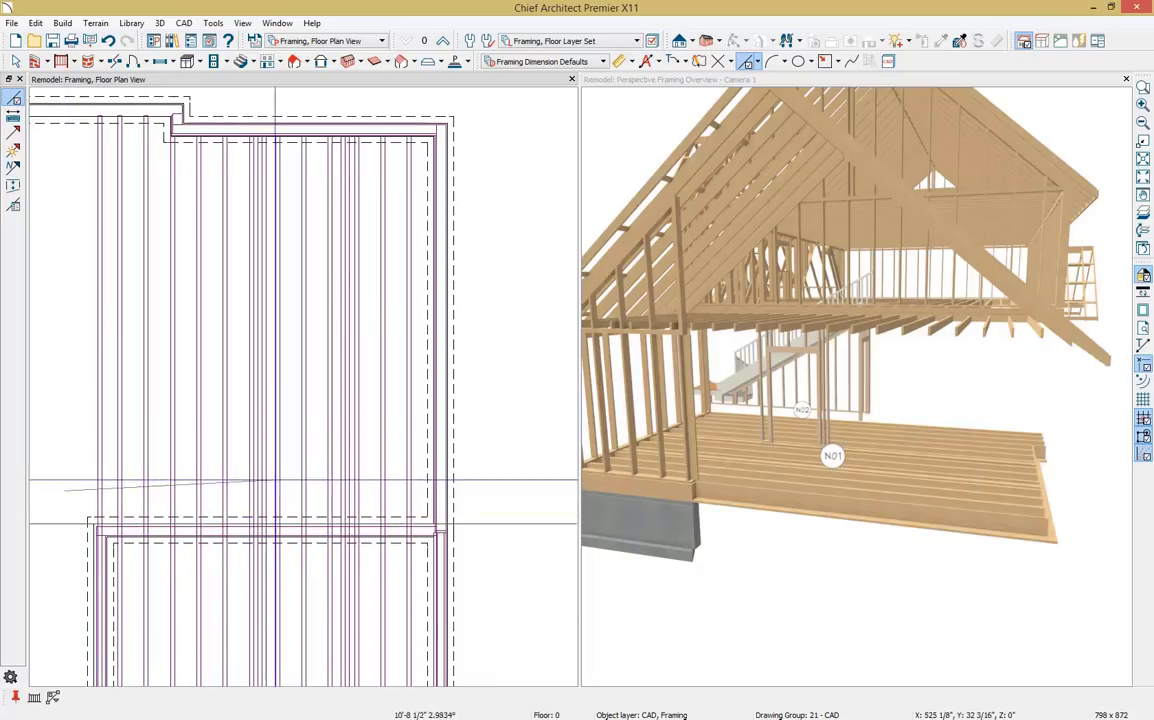
{"action": "left_click", "coordinate": [530, 484]}
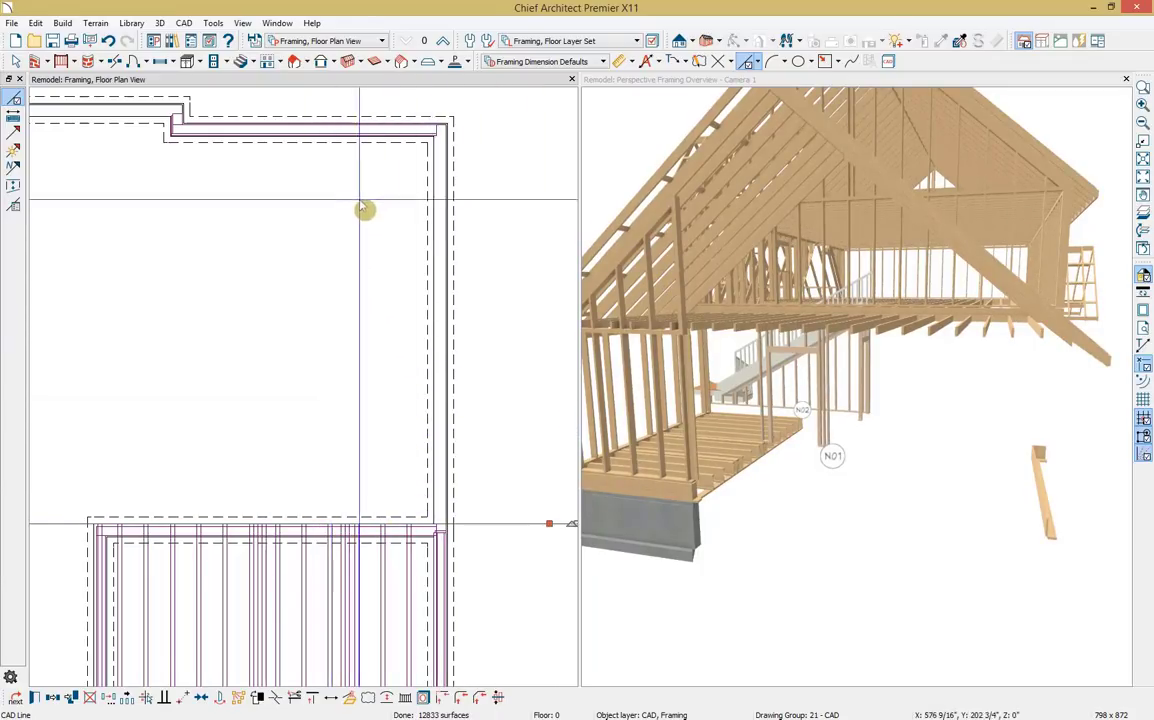
Step: Delete the leftover framing along the rear foundation wall and the CAD line used for trimming
{"action": "left_click", "coordinate": [387, 64]}
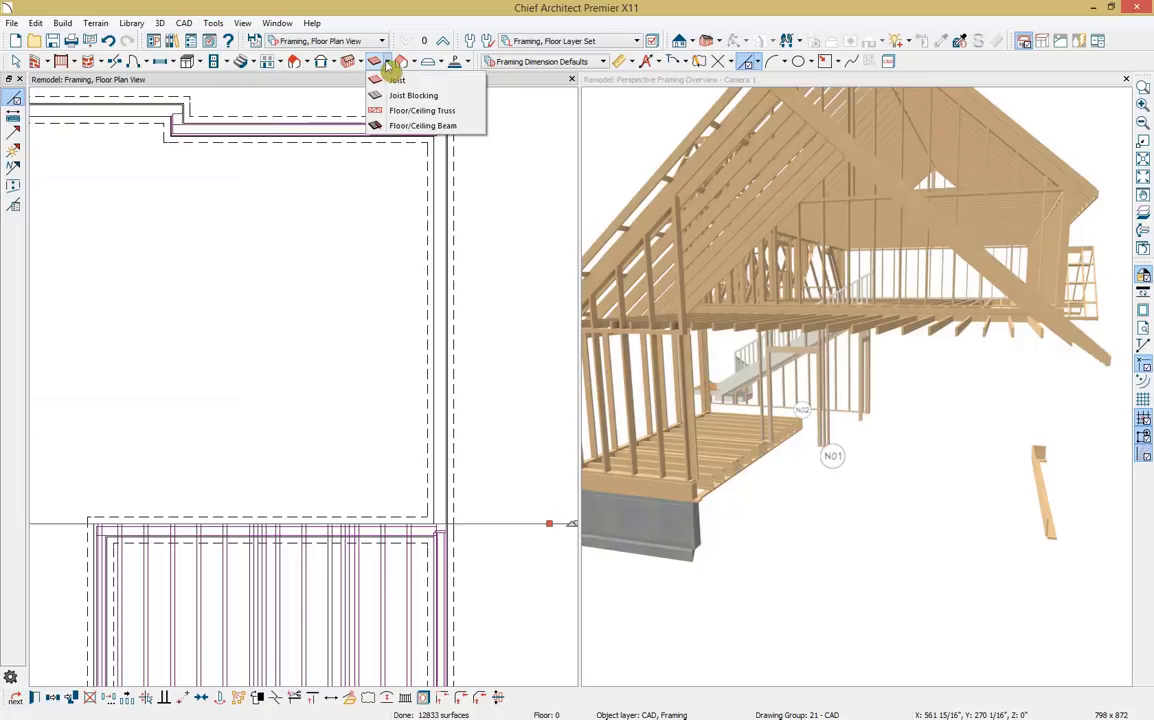
{"action": "left_click", "coordinate": [400, 95]}
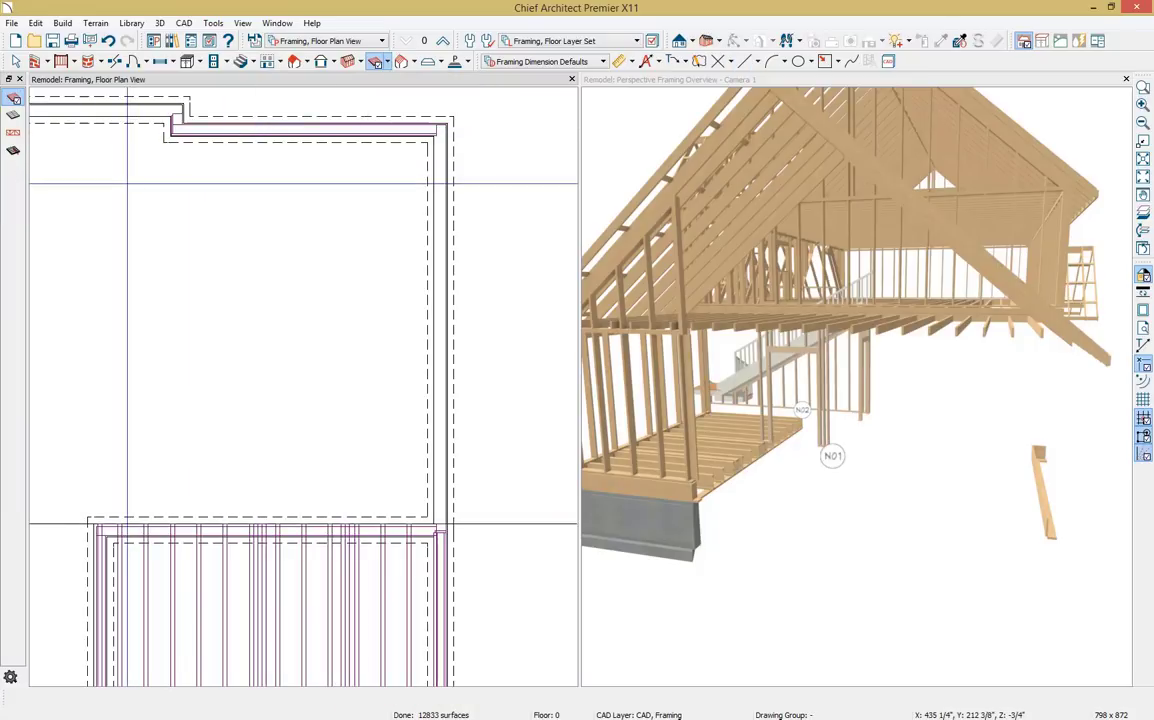
{"action": "left_click_drag", "start_coordinate": [130, 183], "coordinate": [477, 97]}
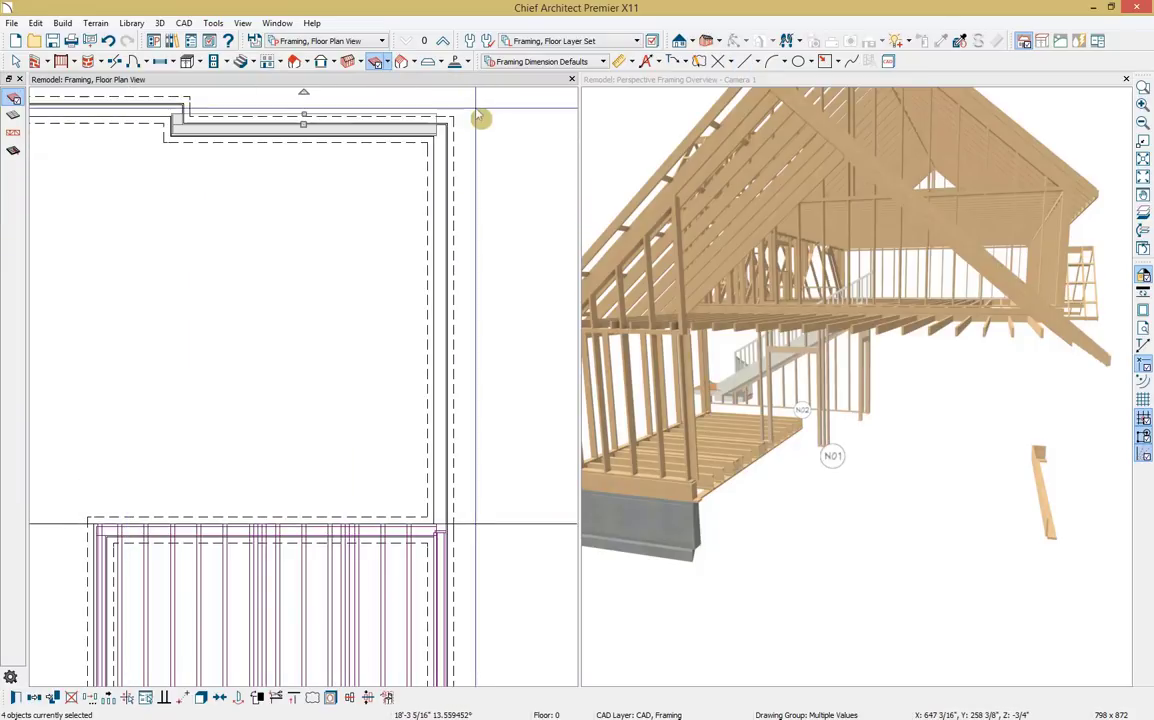
{"action": "key", "text": "Escape"}
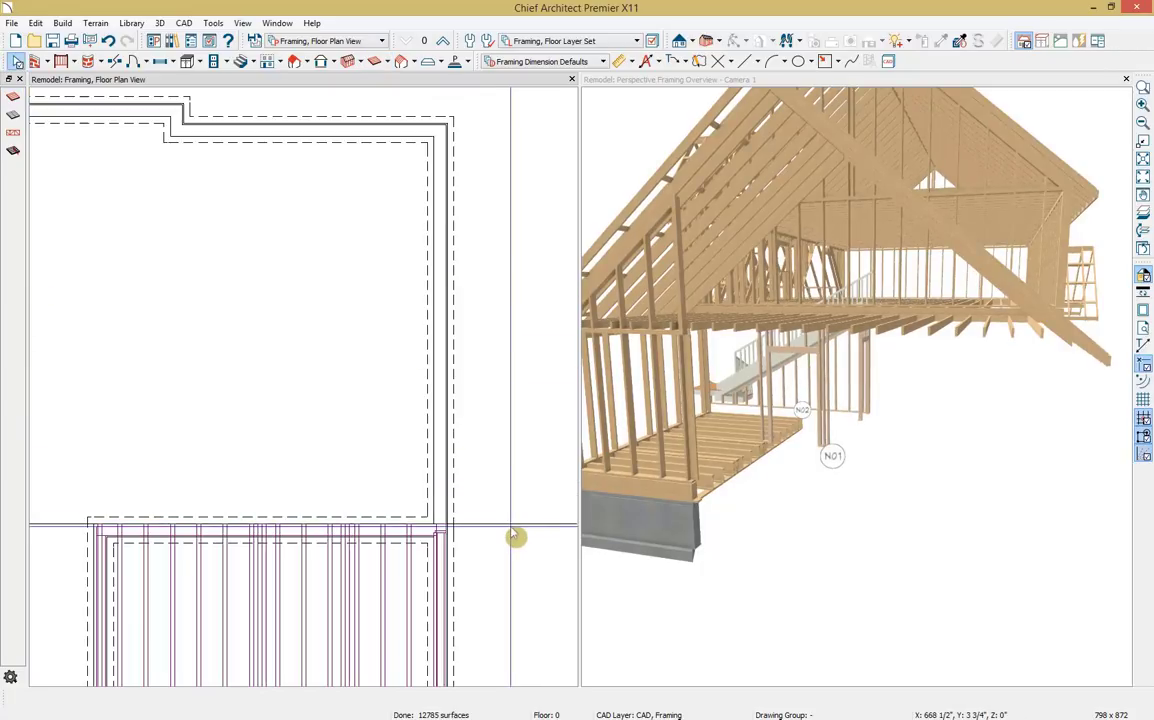
{"action": "left_click", "coordinate": [515, 536]}
{"action": "left_click_drag", "start_coordinate": [515, 536], "coordinate": [513, 538]}
Step: Inspect the remaining floor framing from the rear and front of the house, and close the perspective framing overview
{"action": "scroll", "coordinate": [511, 529], "scroll_direction": "down", "scroll_amount": 3}
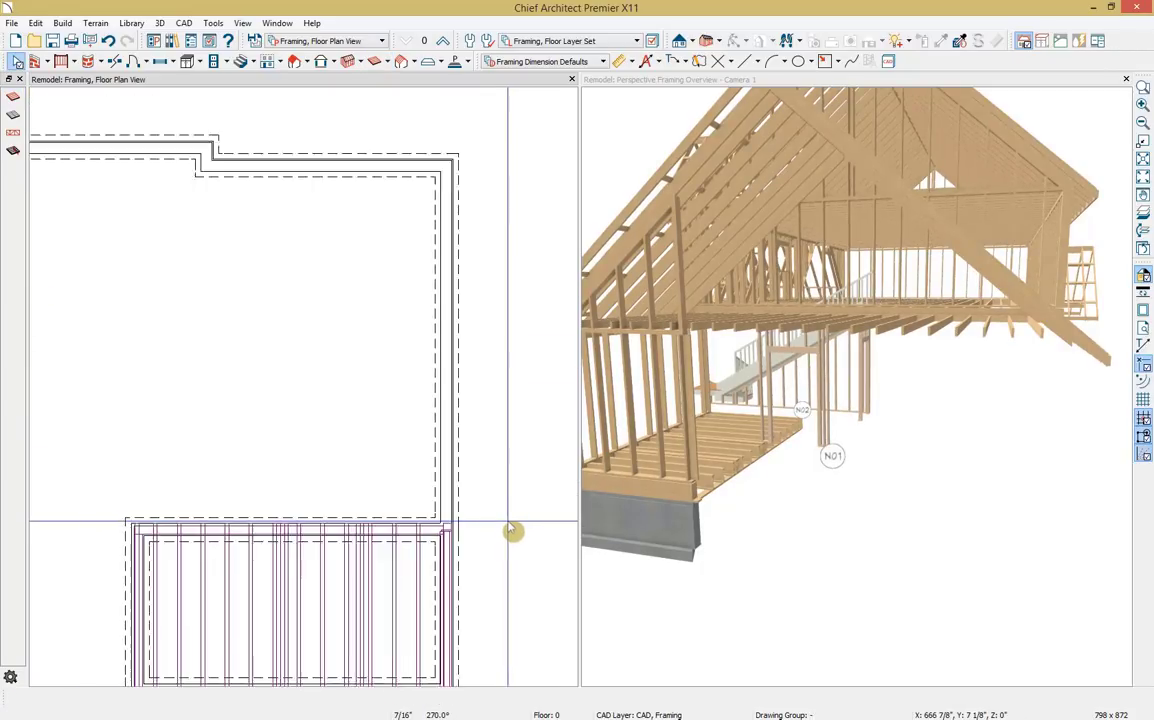
{"action": "middle_click_drag", "start_coordinate": [511, 528], "coordinate": [498, 390]}
{"action": "scroll", "coordinate": [688, 341], "scroll_direction": "down", "scroll_amount": 3}
{"action": "middle_click_drag", "start_coordinate": [710, 363], "coordinate": [750, 395]}
{"action": "left_click", "coordinate": [718, 356]}
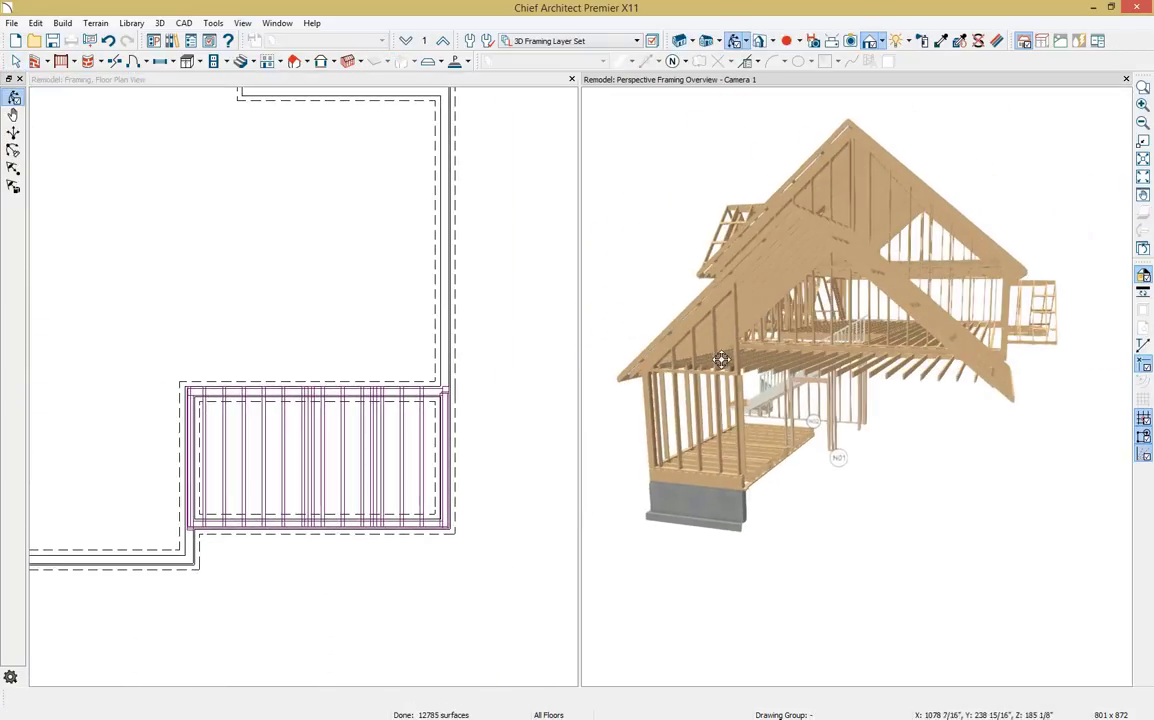
{"action": "left_click_drag", "start_coordinate": [742, 337], "coordinate": [1088, 381]}
{"action": "scroll", "coordinate": [917, 362], "scroll_direction": "down", "scroll_amount": 1}
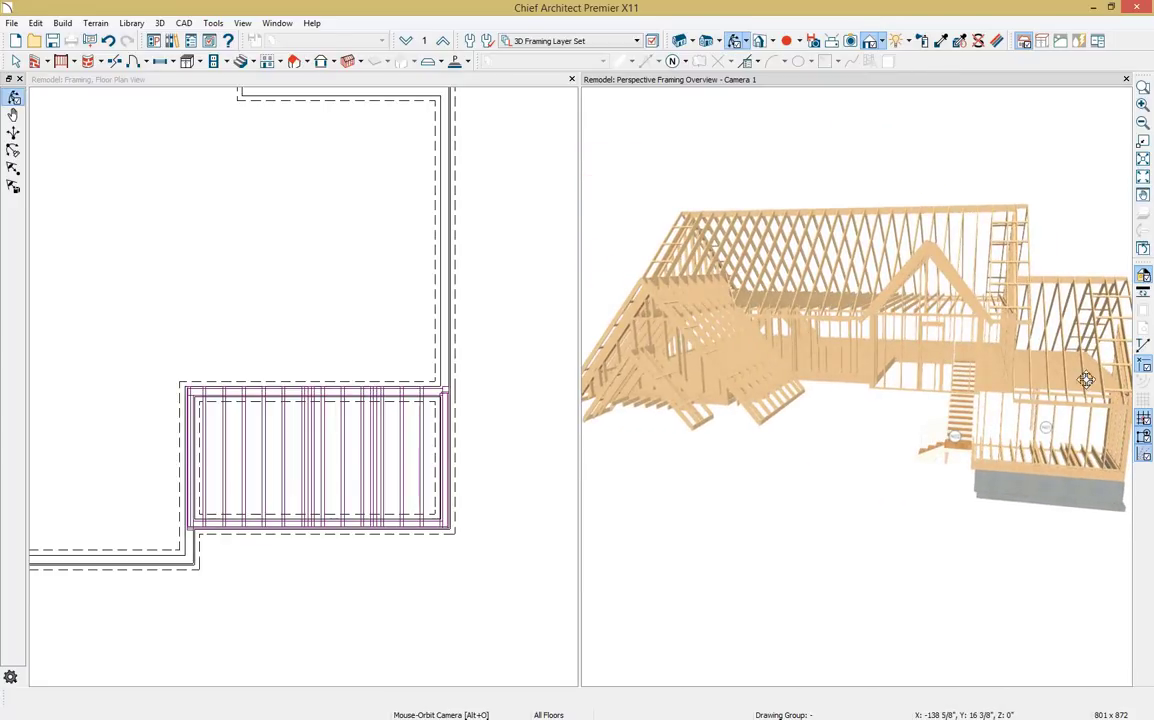
{"action": "left_click_drag", "start_coordinate": [1066, 384], "coordinate": [1017, 401]}
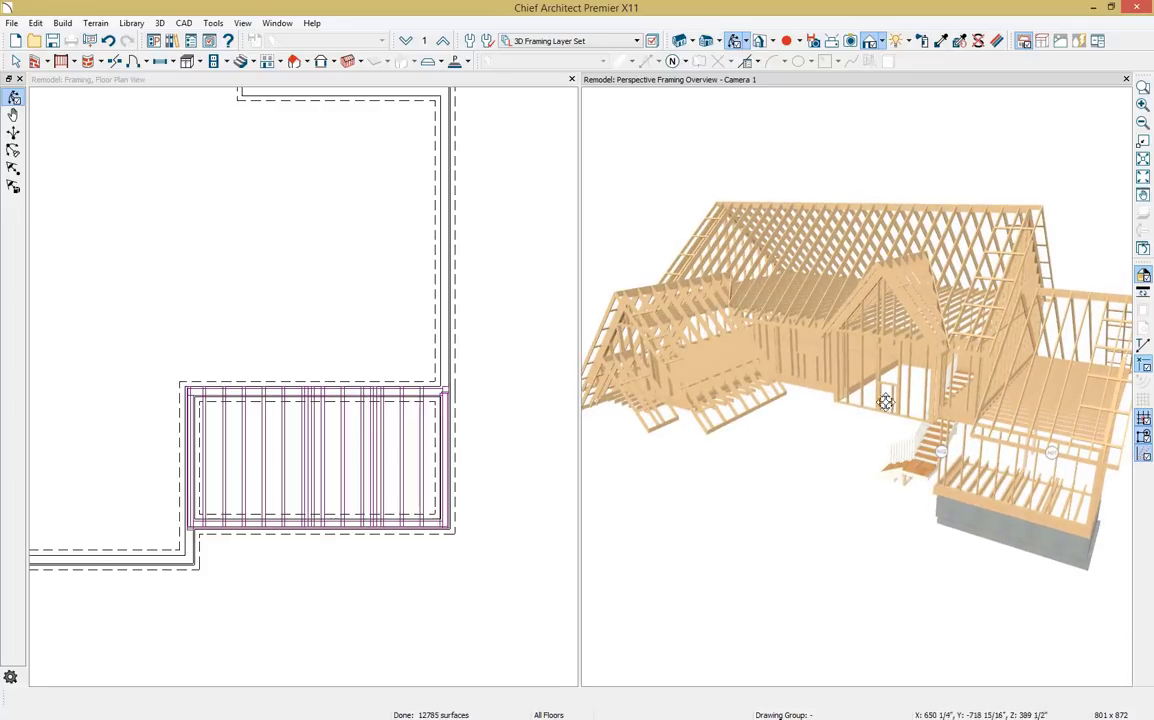
{"action": "left_click", "coordinate": [1126, 79]}
{"action": "scroll", "coordinate": [750, 363], "scroll_direction": "down", "scroll_amount": 5}
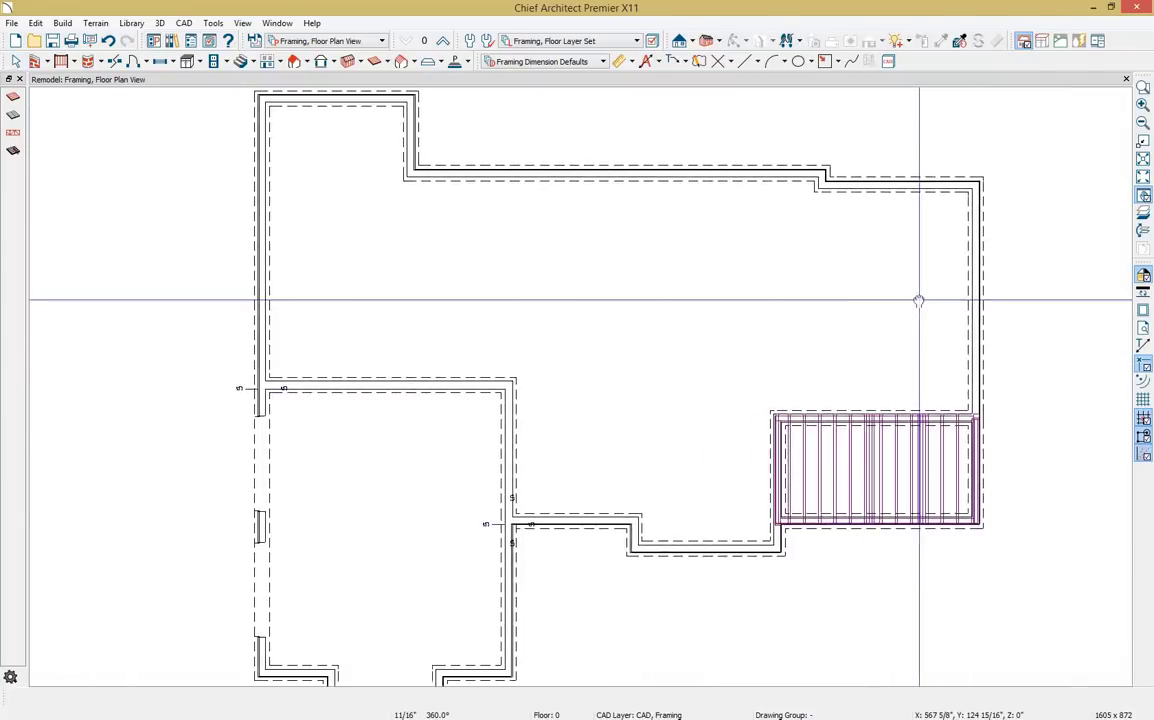
Step: Switch to the Electrical Plan View, saving the modified settings of the framing plan view
{"action": "left_click", "coordinate": [381, 42]}
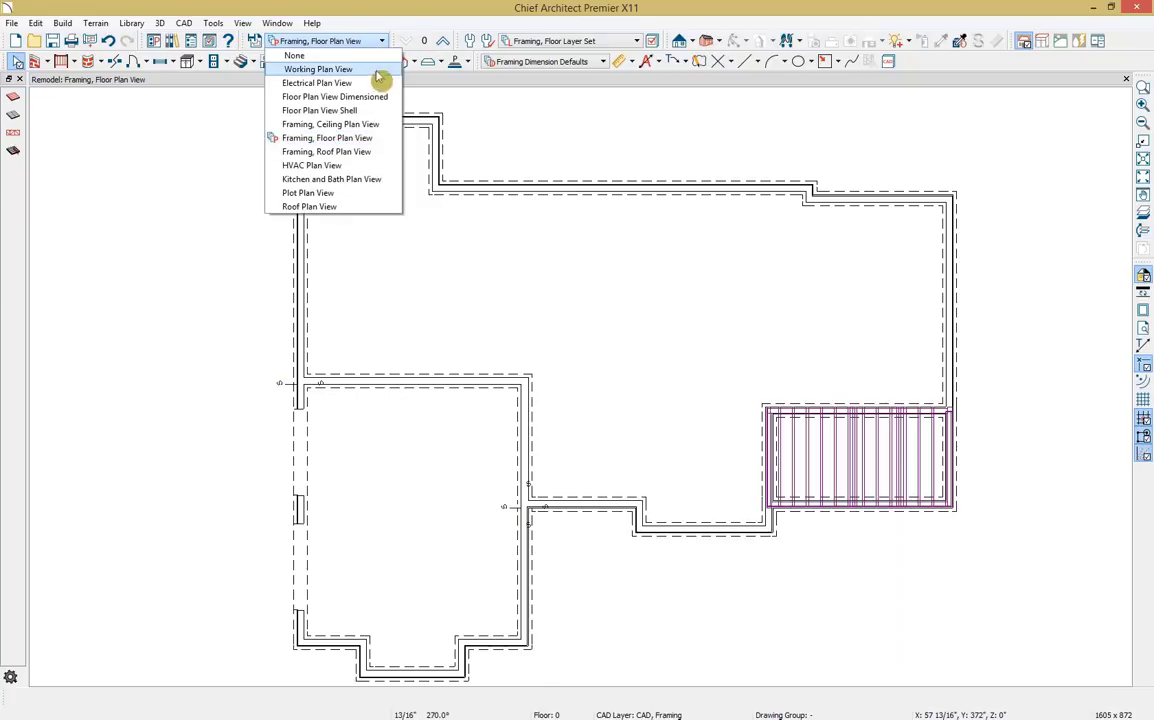
{"action": "left_click", "coordinate": [376, 84]}
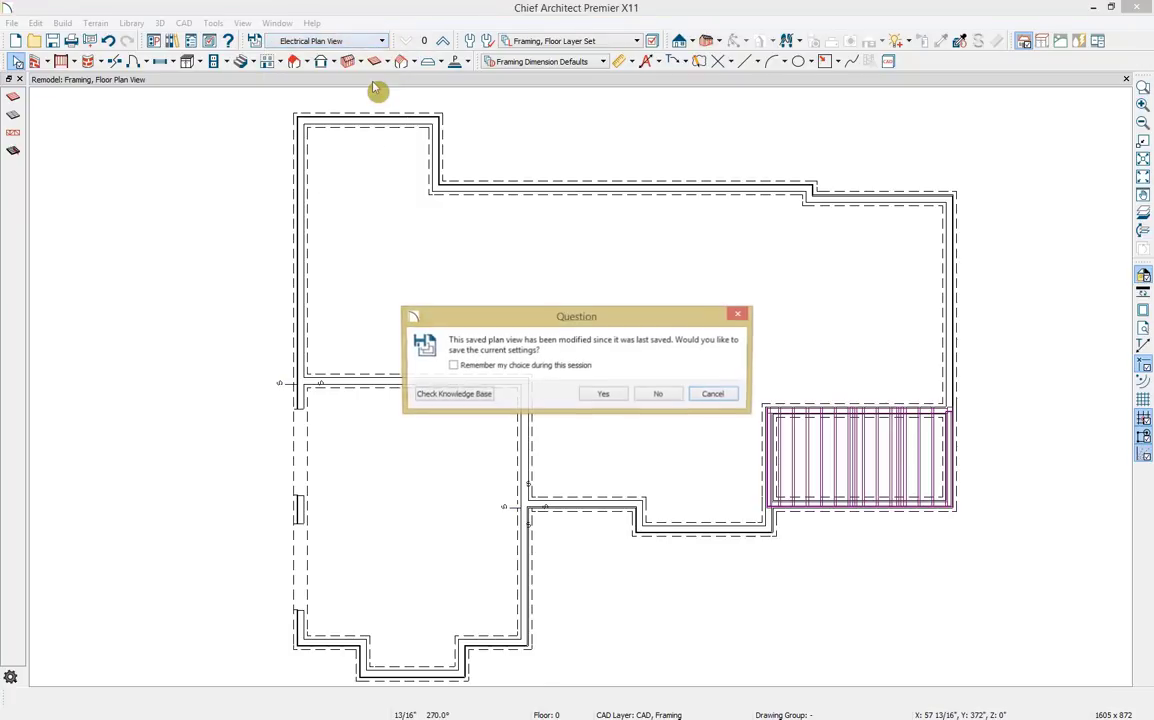
{"action": "left_click", "coordinate": [602, 394]}
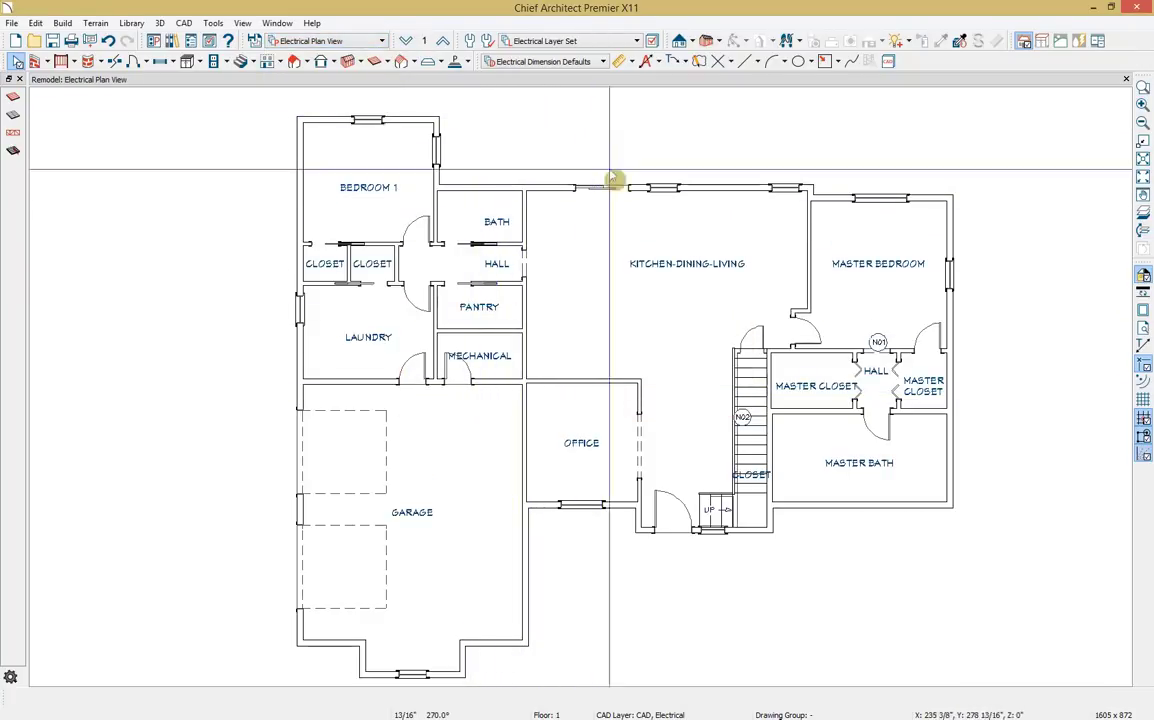
Step: Place a ceiling light in the upper-right corner area of the Master Bath, between the door and the exterior wall
{"action": "scroll", "coordinate": [950, 474], "scroll_direction": "up", "scroll_amount": 5}
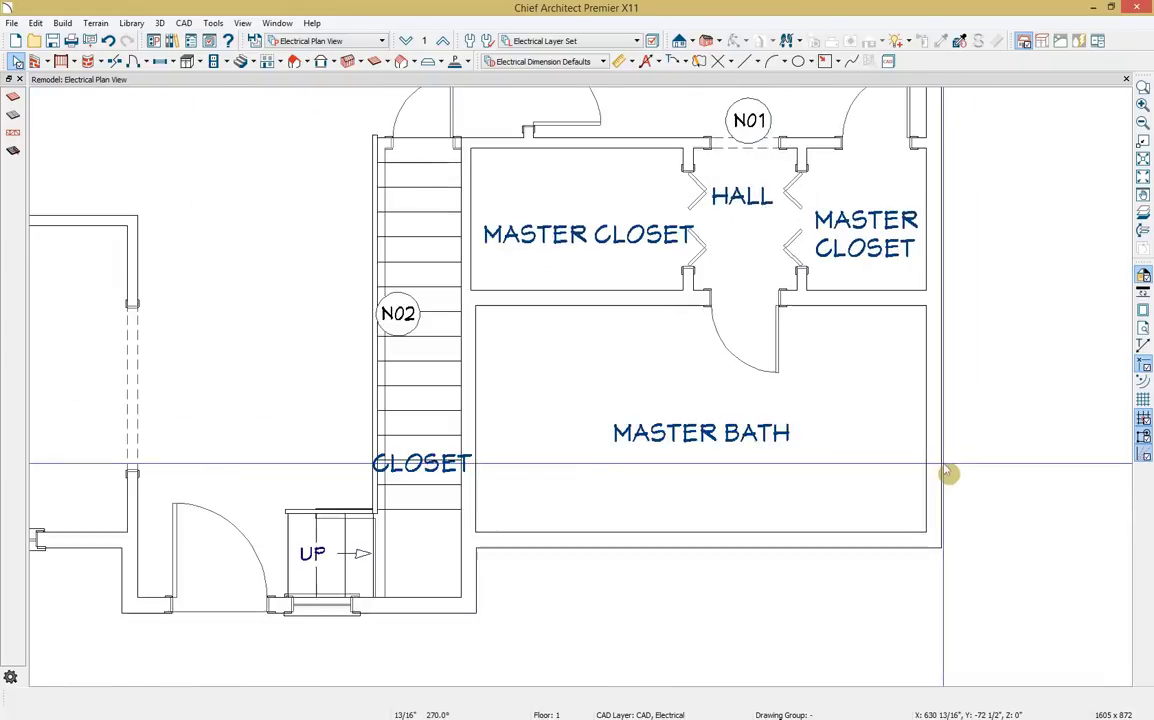
{"action": "scroll", "coordinate": [948, 474], "scroll_direction": "up", "scroll_amount": 1}
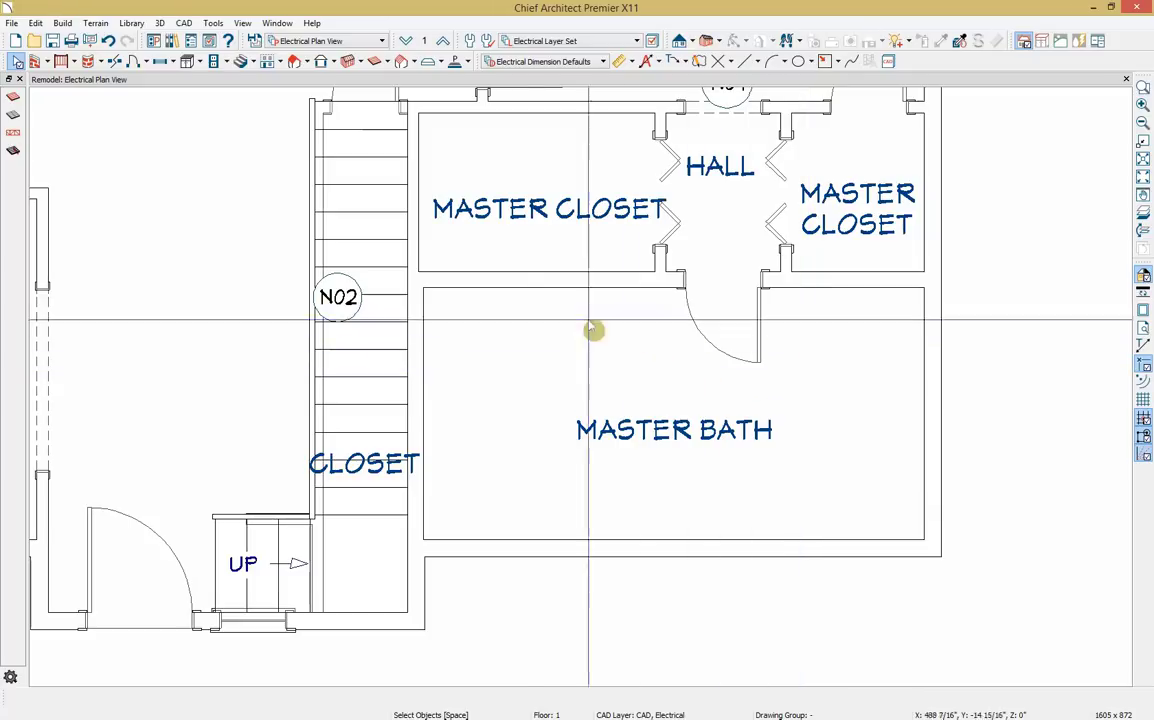
{"action": "left_click", "coordinate": [216, 61]}
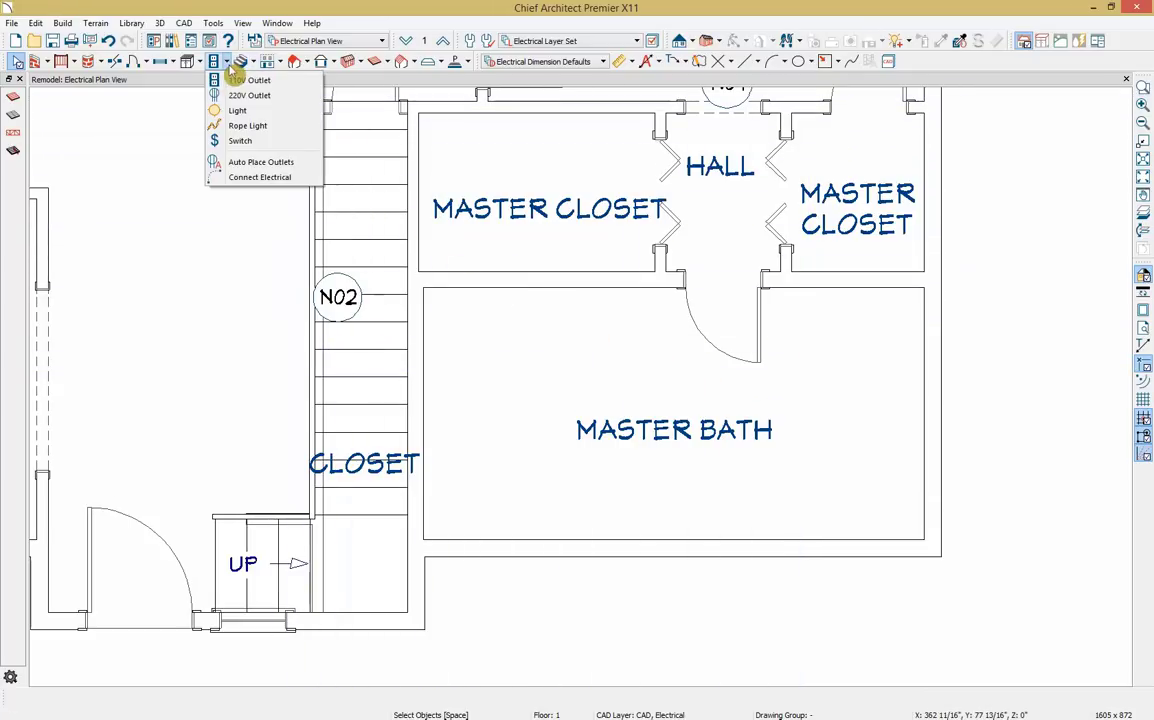
{"action": "left_click", "coordinate": [237, 111]}
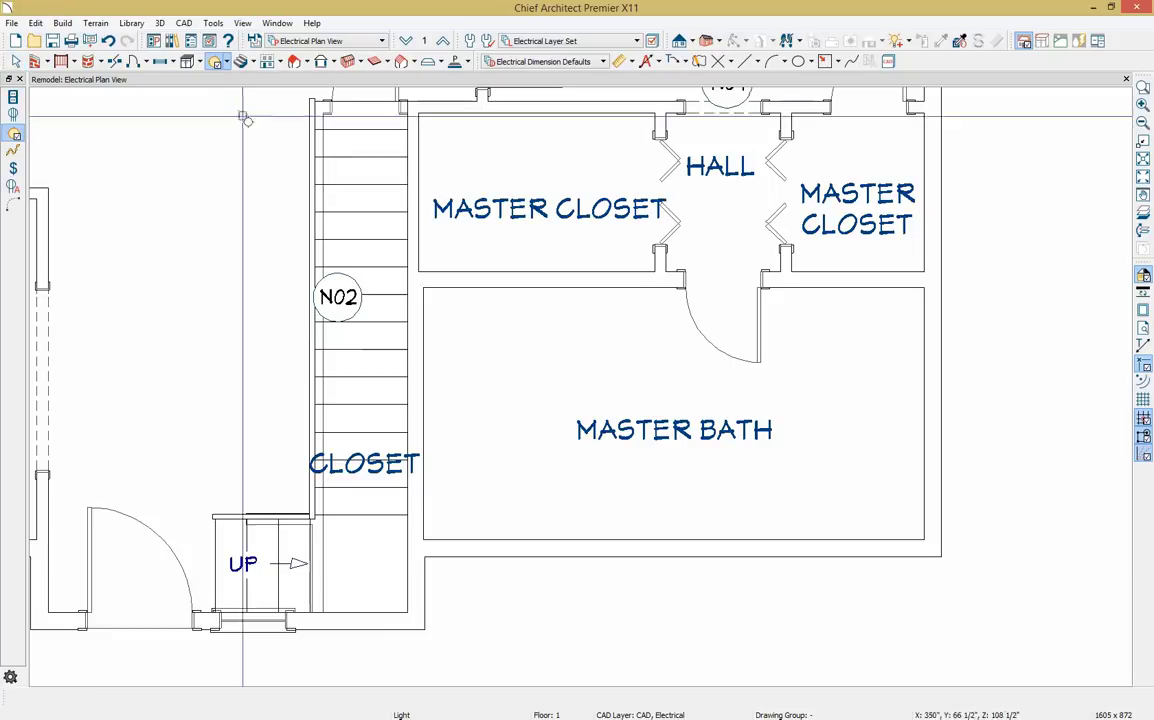
{"action": "left_click", "coordinate": [866, 342]}
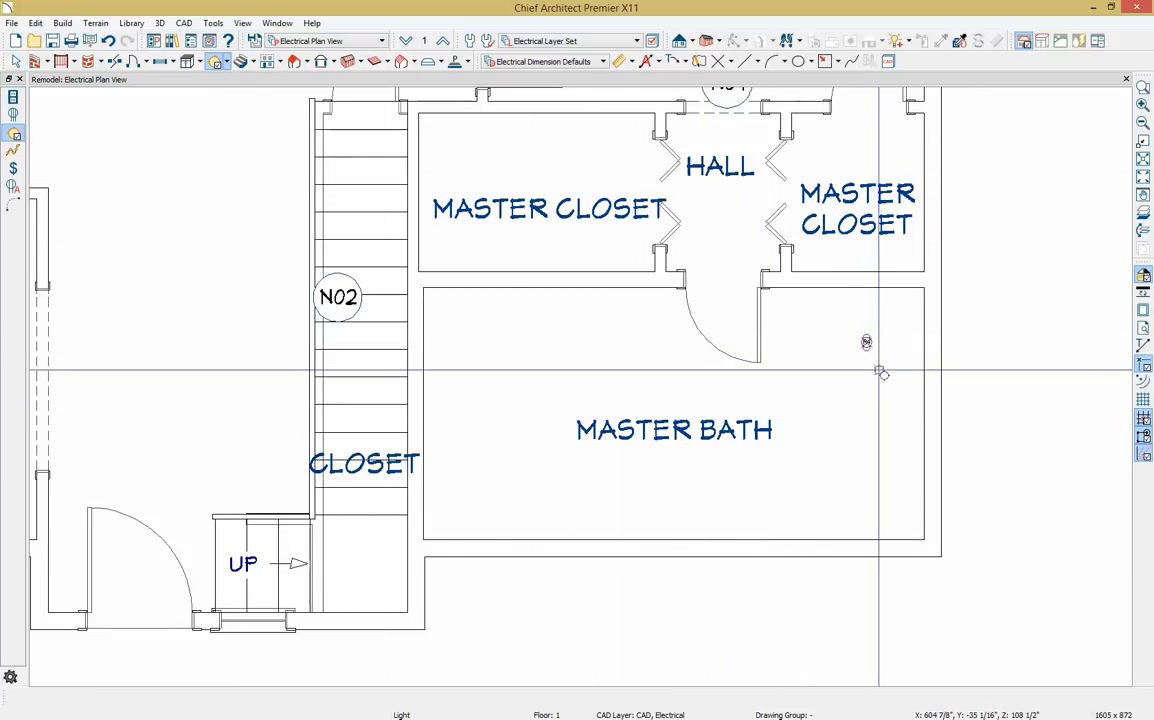
{"action": "key", "text": "space"}
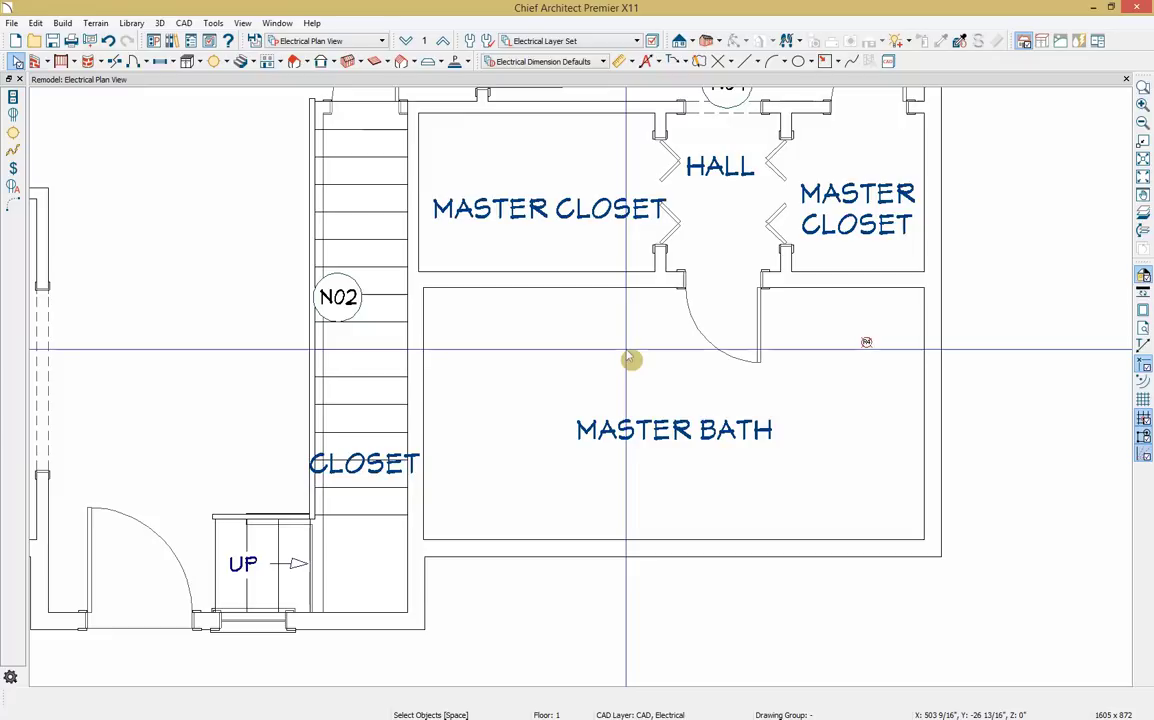
Step: Multiple-copy the Master Bath light, evenly distributed with a primary number of 1, into two rows of three across the room
{"action": "left_click", "coordinate": [866, 344]}
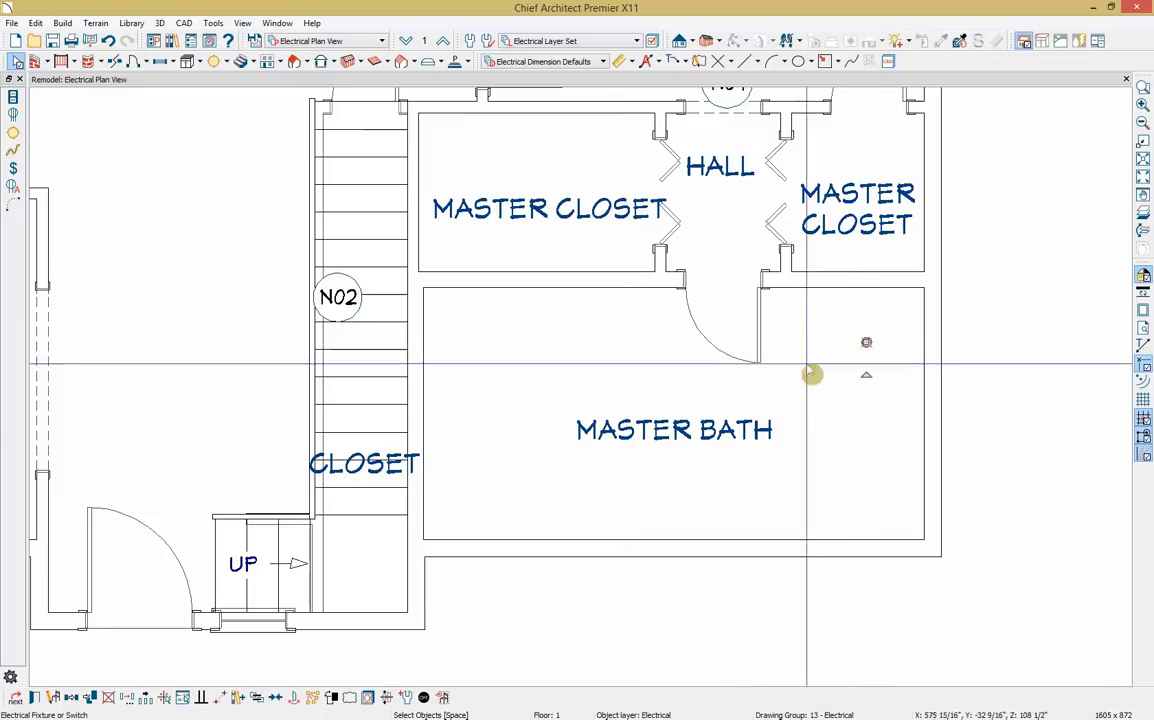
{"action": "left_click", "coordinate": [147, 698]}
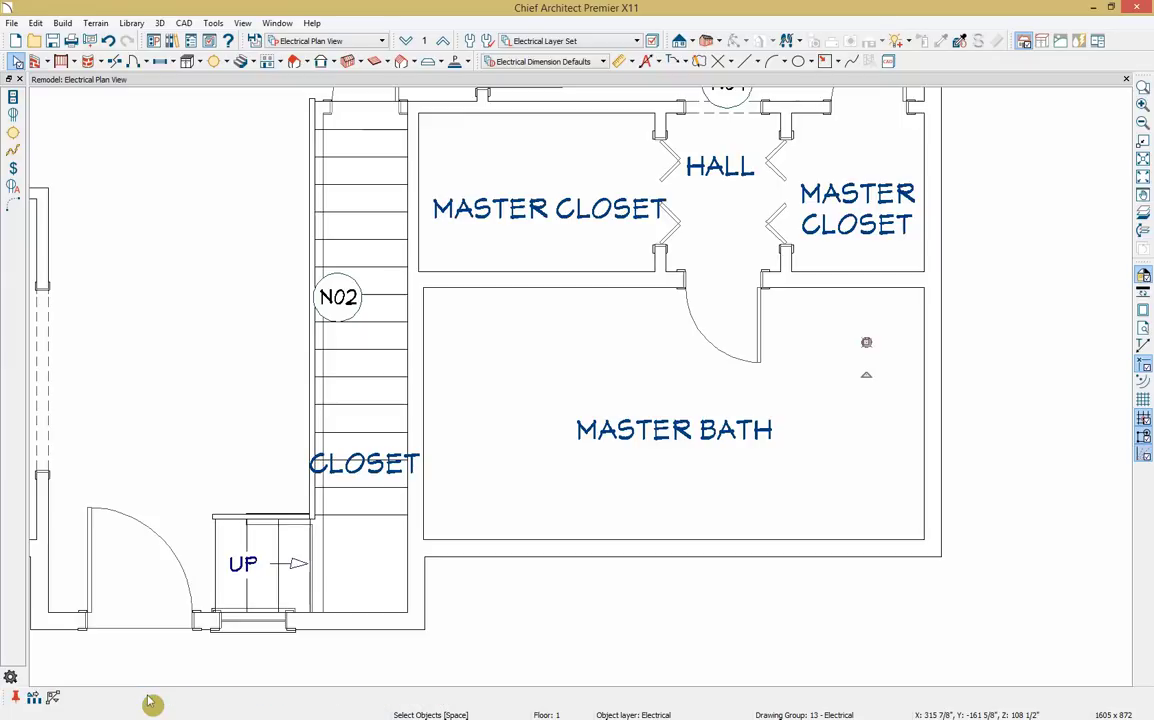
{"action": "left_click", "coordinate": [34, 697]}
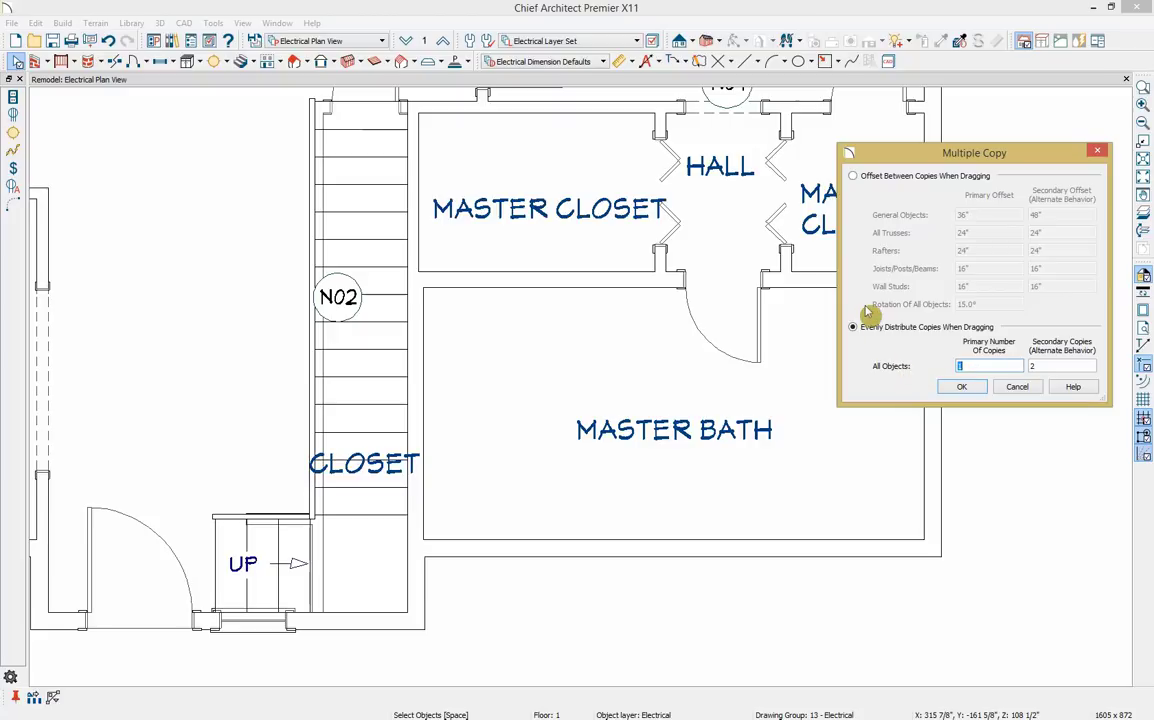
{"action": "left_click_drag", "start_coordinate": [930, 159], "coordinate": [974, 150]}
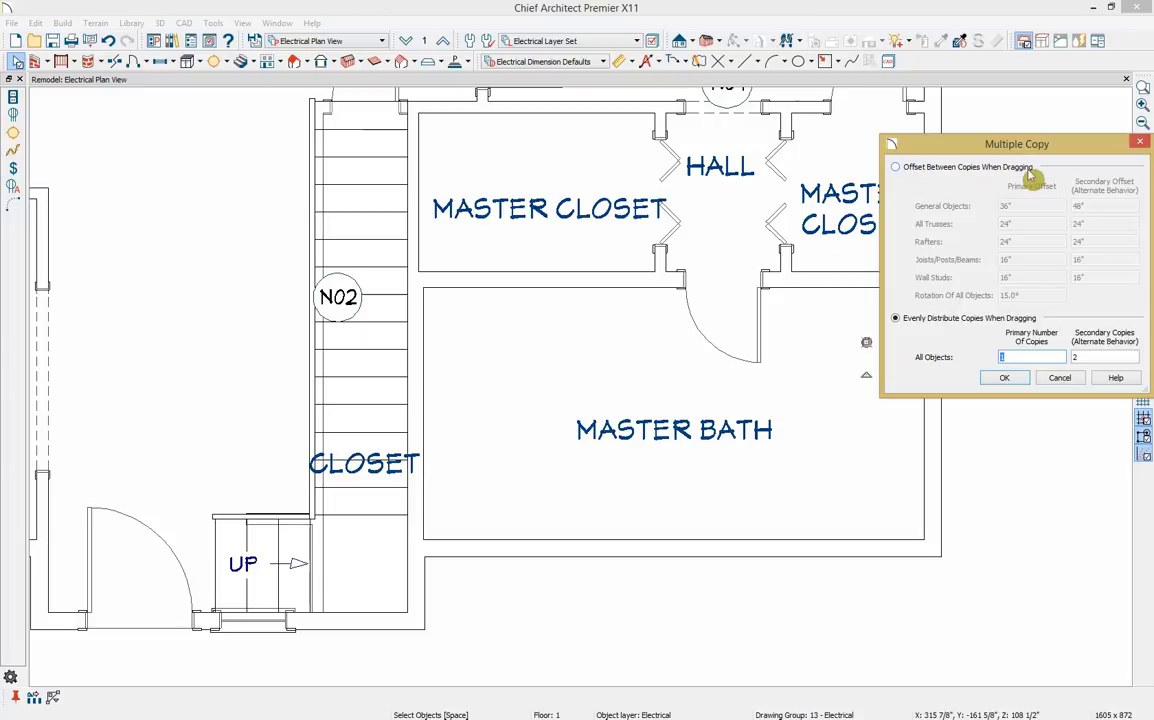
{"action": "left_click", "coordinate": [1006, 380]}
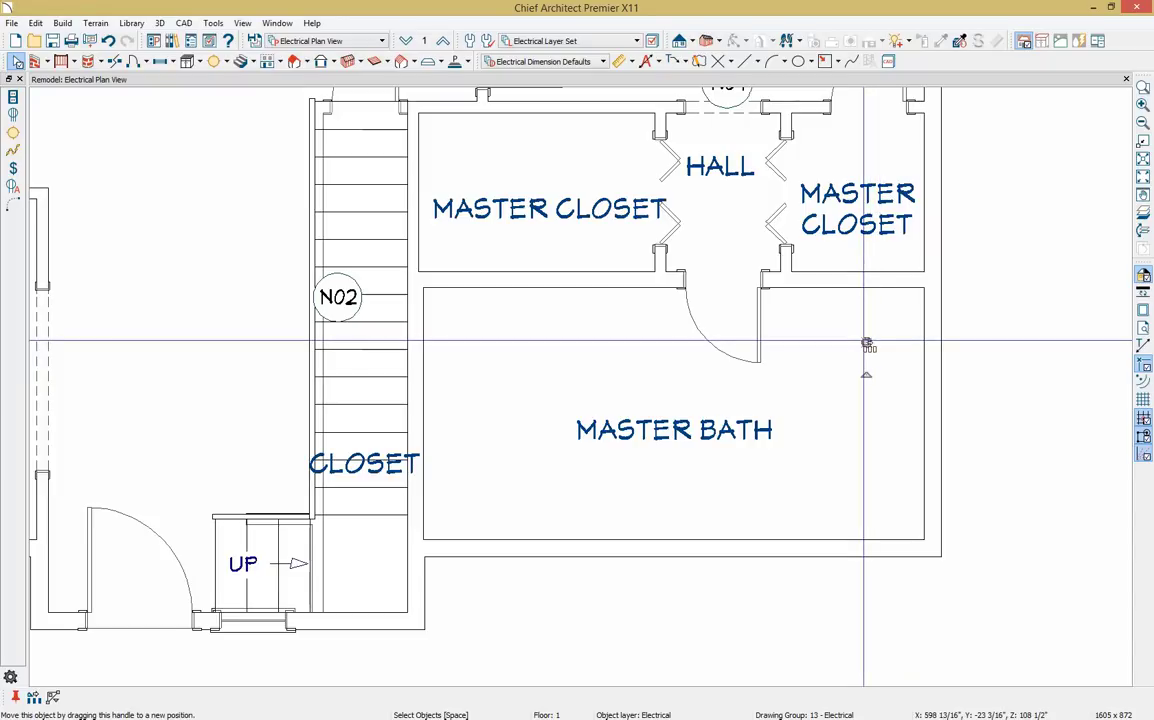
{"action": "left_click_drag", "start_coordinate": [866, 343], "coordinate": [546, 477]}
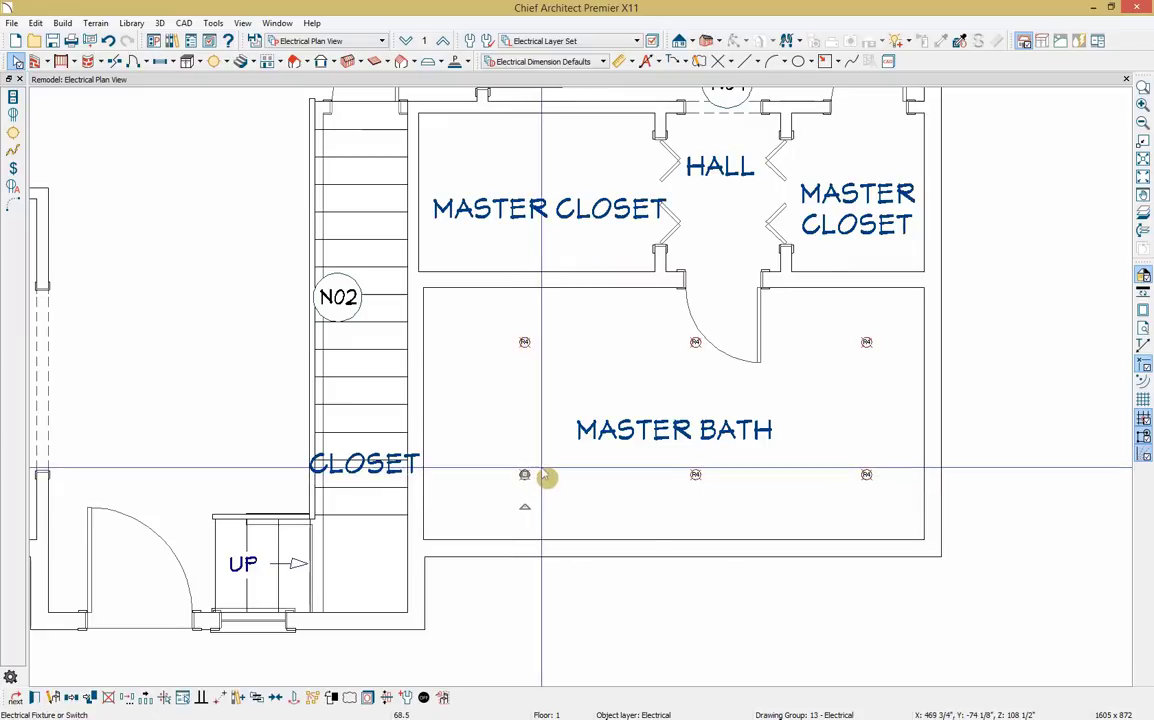
Step: Place a switch on the Master Bath's upper wall, just left of the door
{"action": "left_click", "coordinate": [226, 62]}
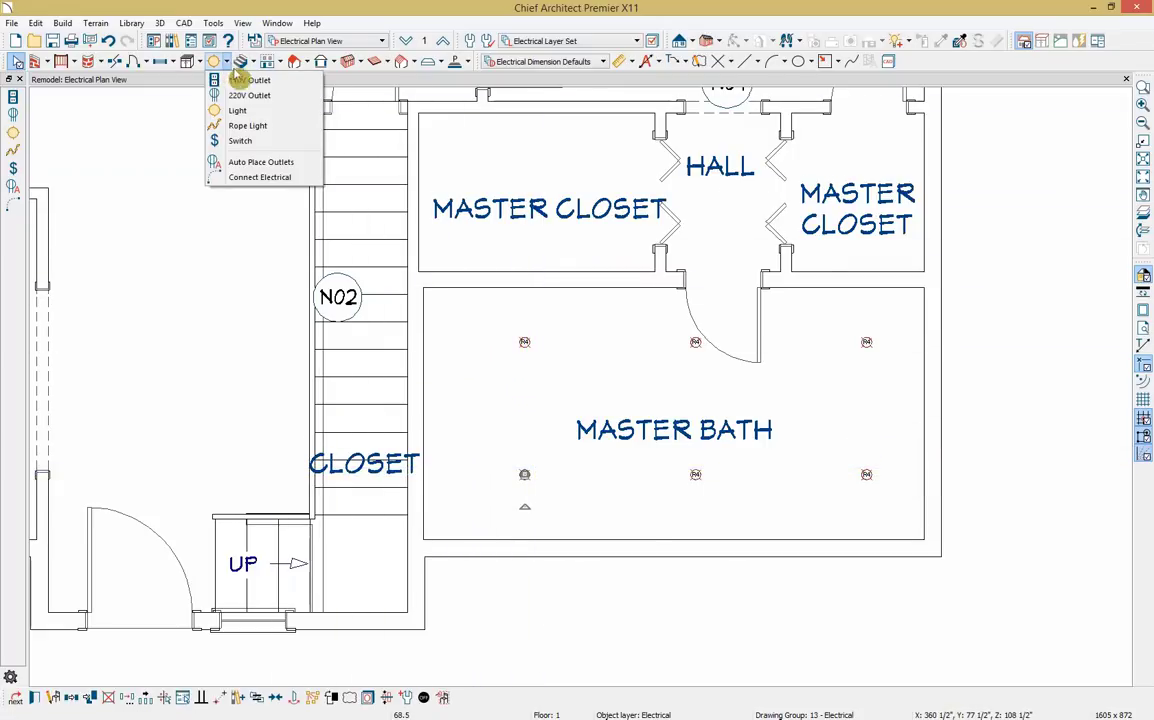
{"action": "left_click", "coordinate": [268, 147]}
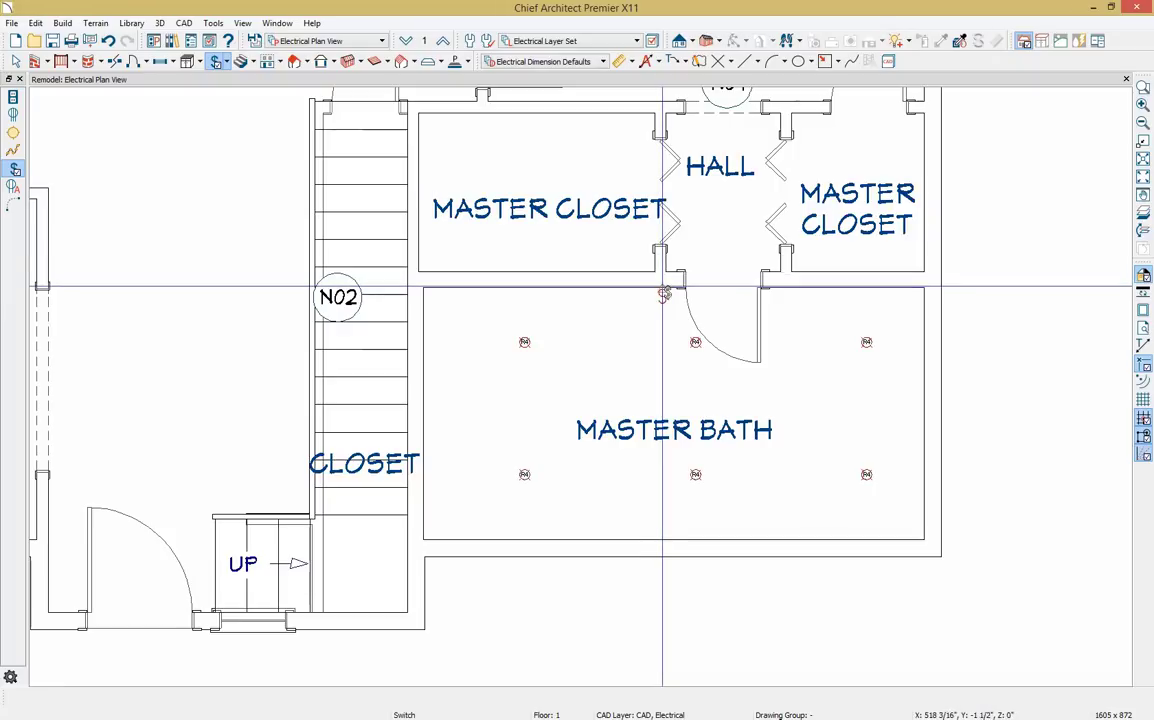
{"action": "left_click", "coordinate": [663, 291]}
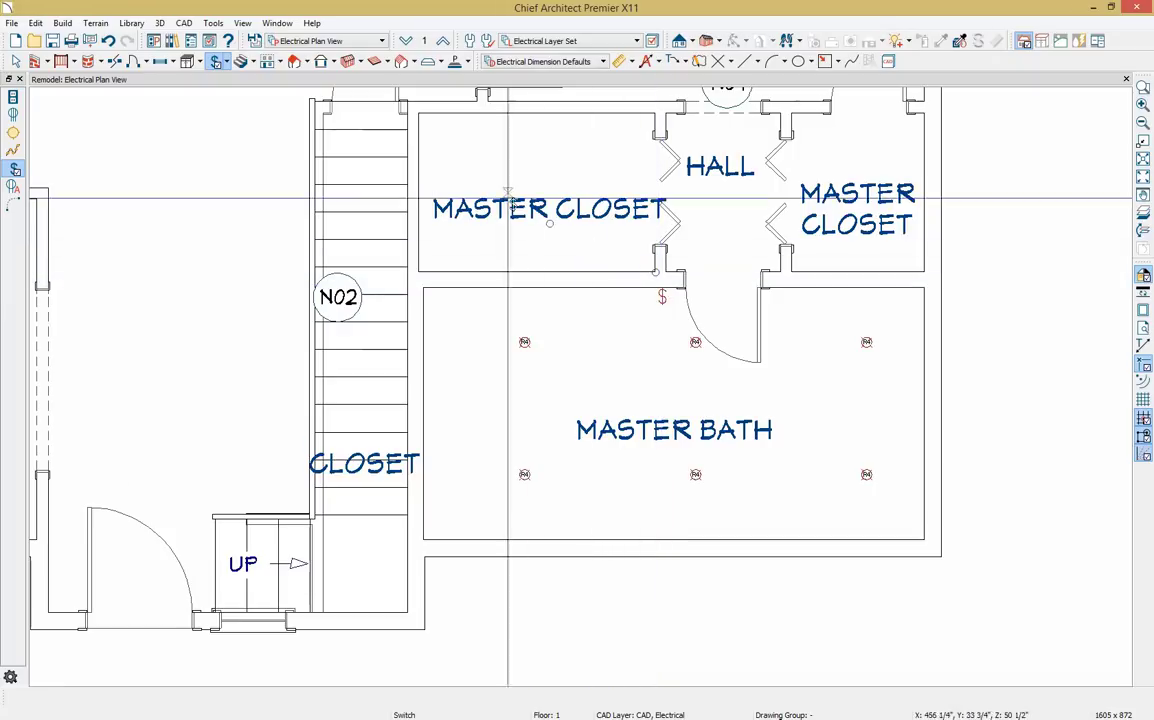
Step: Connect the switch to the upper-left light and chain the wiring counterclockwise through all six Master Bath lights
{"action": "left_click", "coordinate": [222, 63]}
{"action": "left_click", "coordinate": [260, 177]}
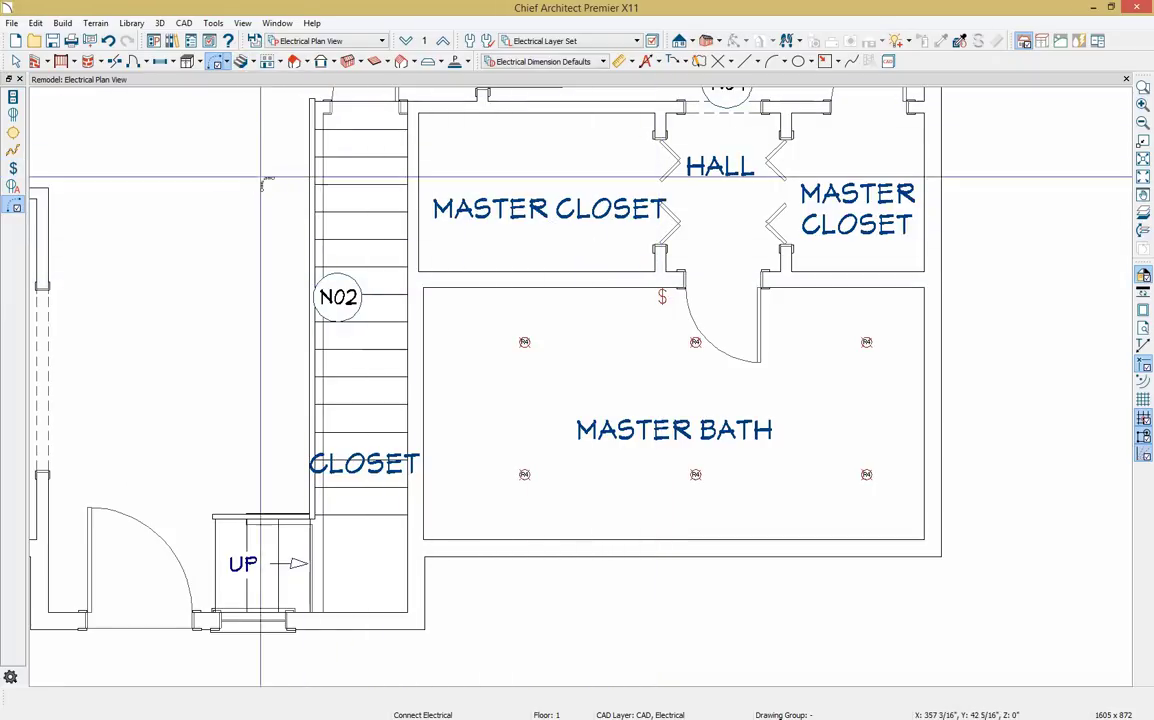
{"action": "left_click_drag", "start_coordinate": [663, 297], "coordinate": [546, 342]}
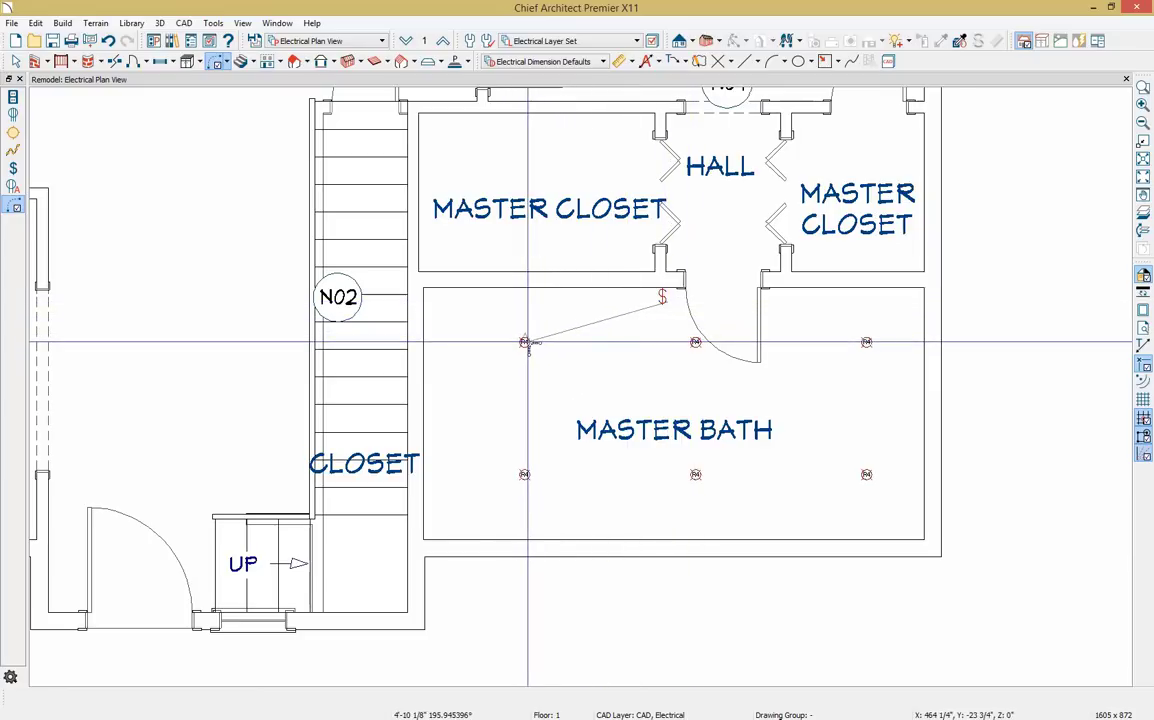
{"action": "left_click", "coordinate": [524, 342]}
{"action": "left_click", "coordinate": [525, 474]}
{"action": "left_click", "coordinate": [695, 474]}
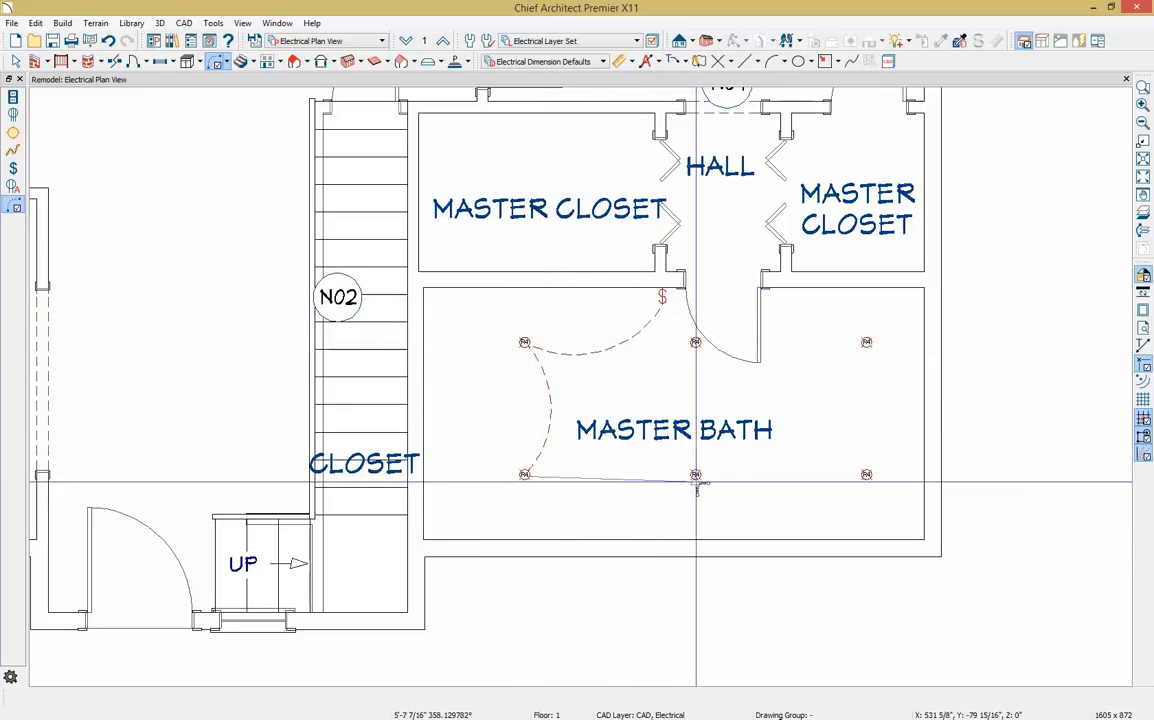
{"action": "left_click", "coordinate": [866, 474]}
{"action": "left_click", "coordinate": [866, 342]}
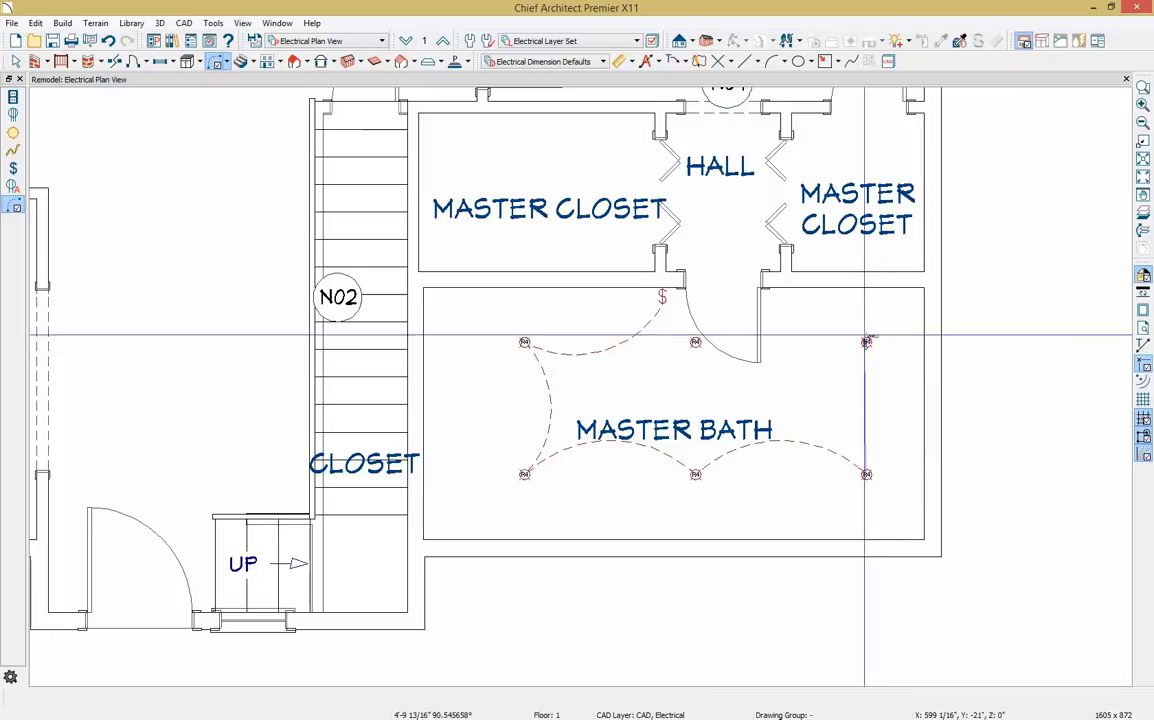
{"action": "left_click", "coordinate": [695, 342]}
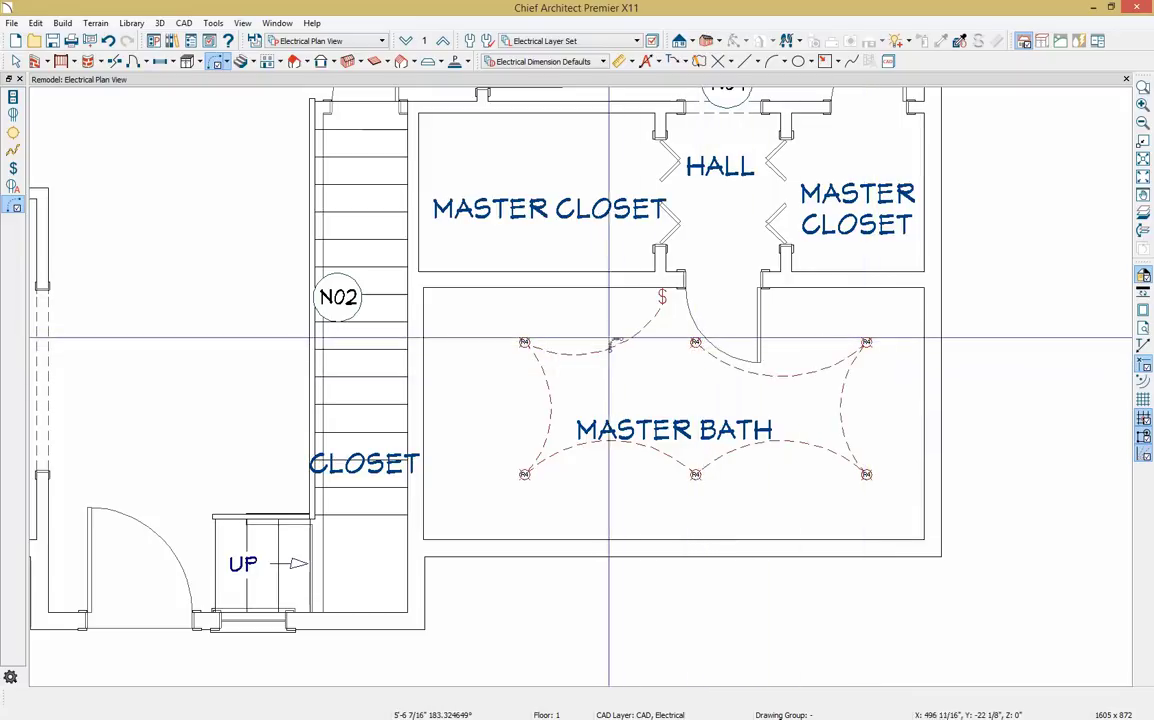
Step: Reshape the switch, lower-left and right-side wiring arcs so they bow outward toward the Master Bath walls
{"action": "left_click", "coordinate": [603, 350]}
{"action": "left_click_drag", "start_coordinate": [603, 350], "coordinate": [600, 286]}
{"action": "left_click", "coordinate": [621, 452]}
{"action": "left_click_drag", "start_coordinate": [621, 452], "coordinate": [612, 492]}
{"action": "left_click", "coordinate": [842, 410]}
{"action": "left_click_drag", "start_coordinate": [842, 410], "coordinate": [889, 412]}
Step: Calculate a materials list for all floors of the house
{"action": "scroll", "coordinate": [889, 412], "scroll_direction": "down", "scroll_amount": 3}
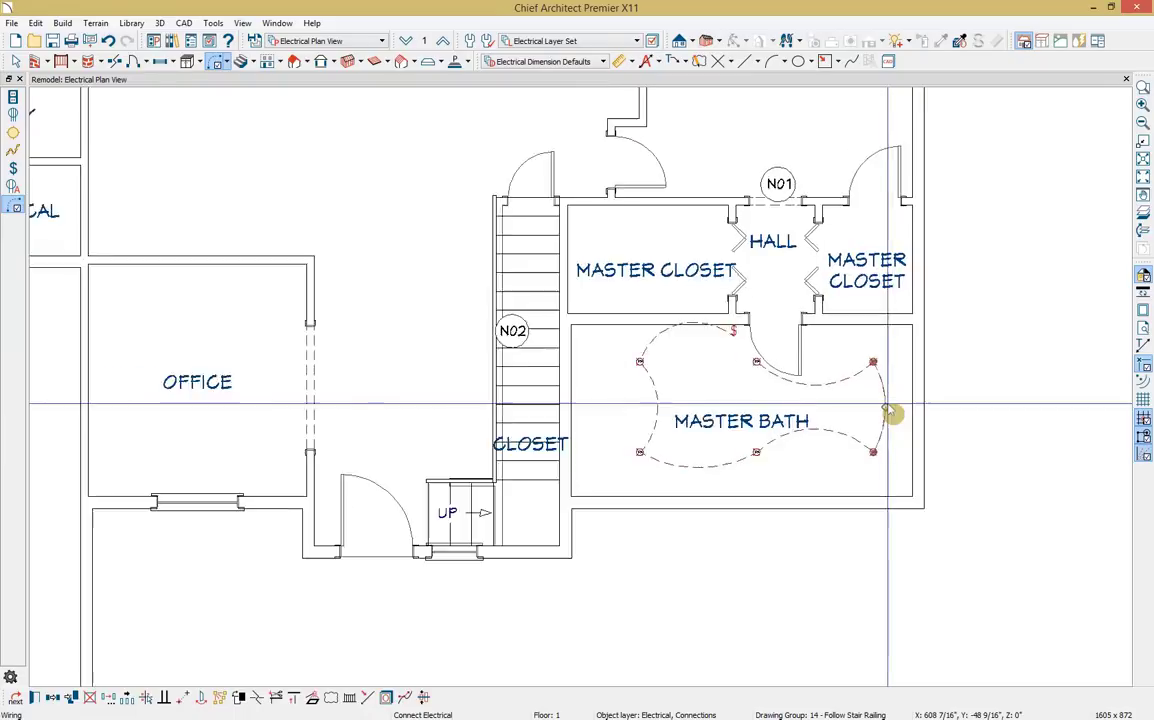
{"action": "scroll", "coordinate": [889, 412], "scroll_direction": "down", "scroll_amount": 3}
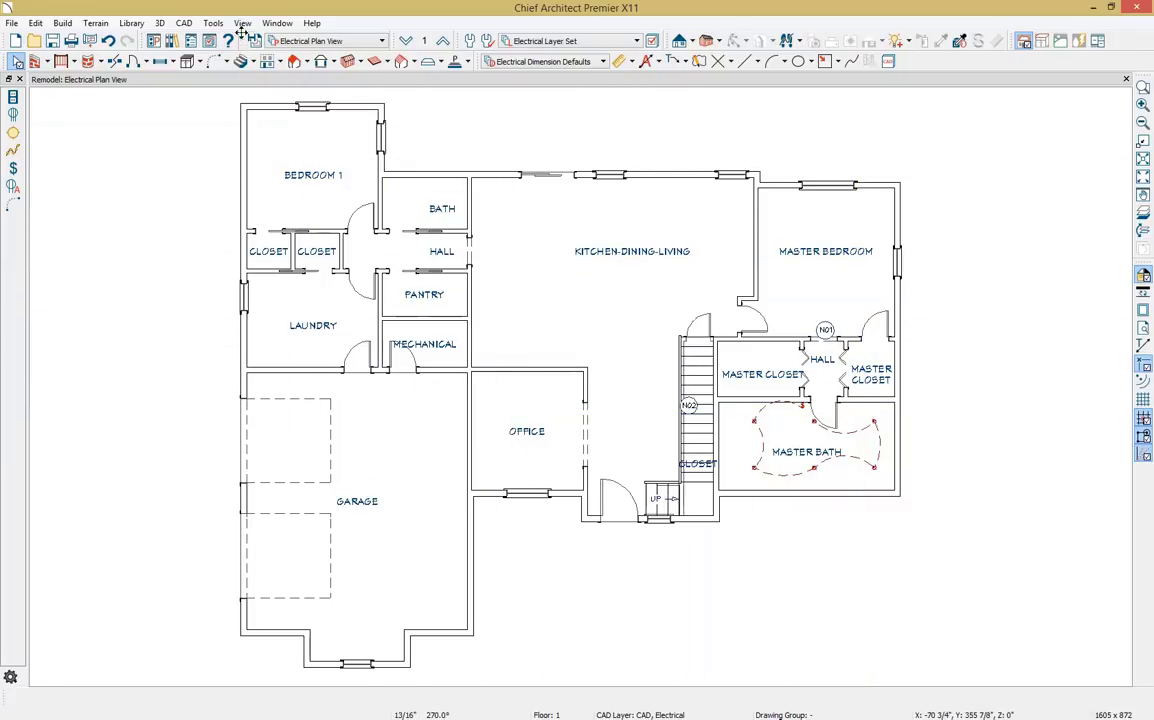
{"action": "left_click", "coordinate": [214, 23]}
{"action": "mouse_move", "coordinate": [262, 212]}
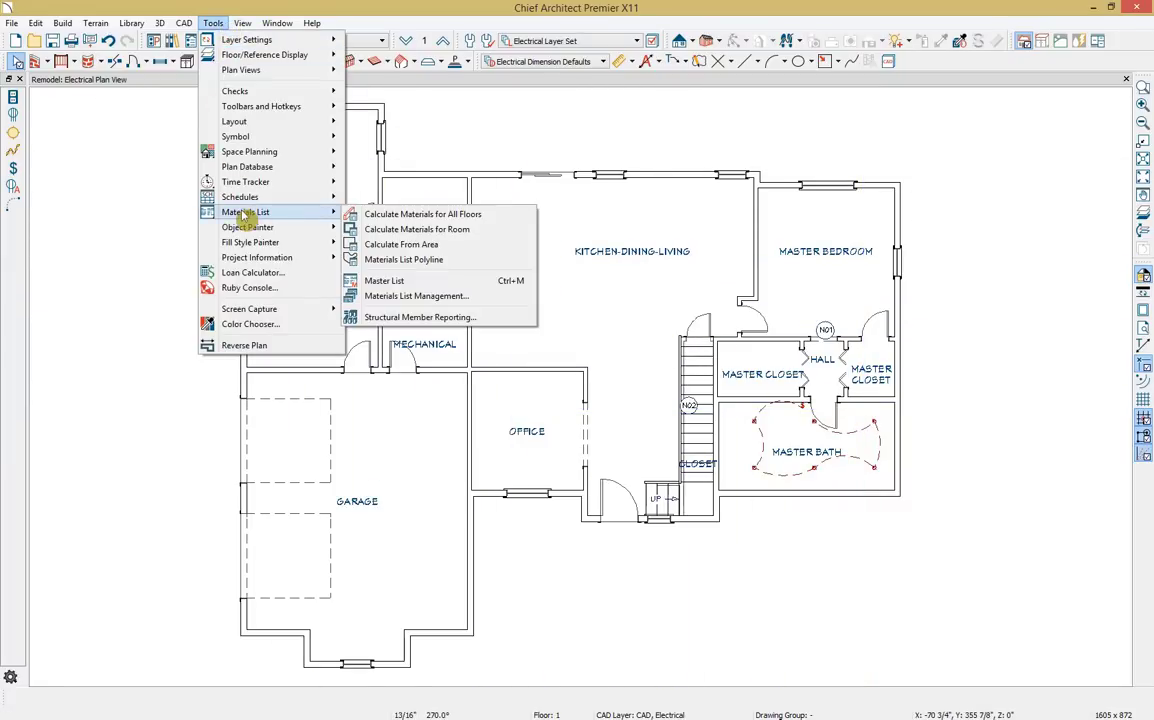
{"action": "left_click", "coordinate": [372, 217]}
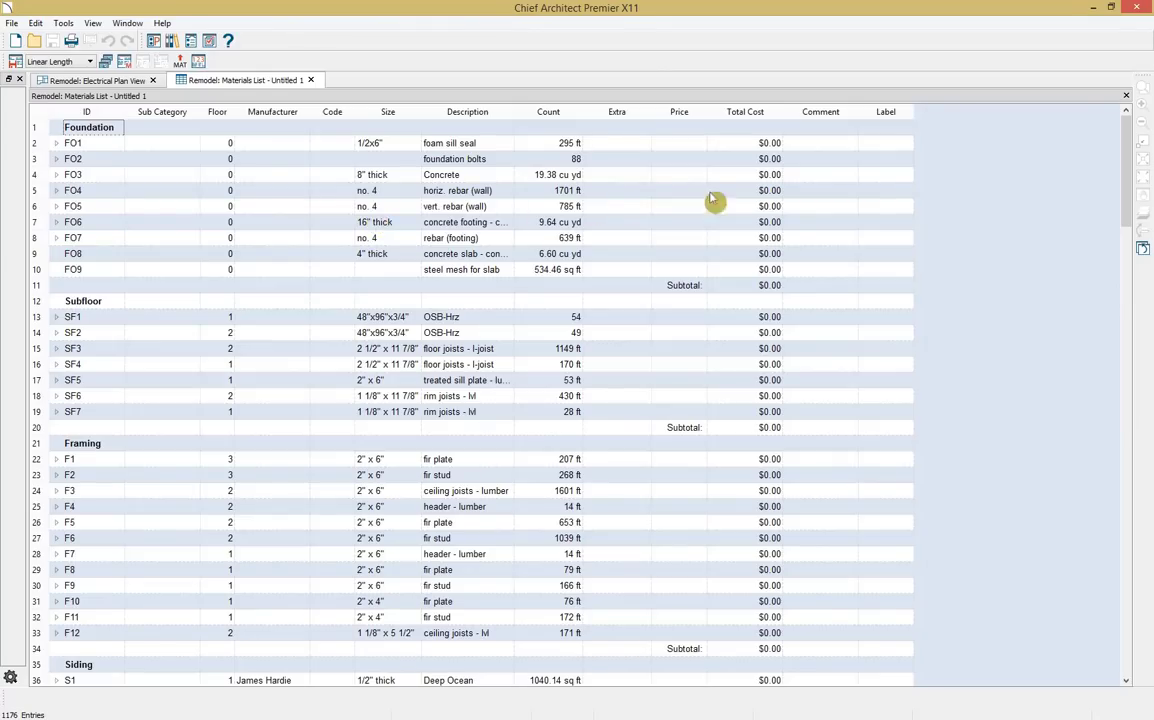
Step: Set the price of the 8" thick foundation concrete to 100 per cubic yard and select its whole row
{"action": "mouse_move", "coordinate": [1135, 160]}
{"action": "left_mouse_down"}
{"action": "mouse_move", "coordinate": [1118, 293]}
{"action": "mouse_move", "coordinate": [1124, 148]}
{"action": "left_mouse_up"}
{"action": "left_click", "coordinate": [485, 177]}
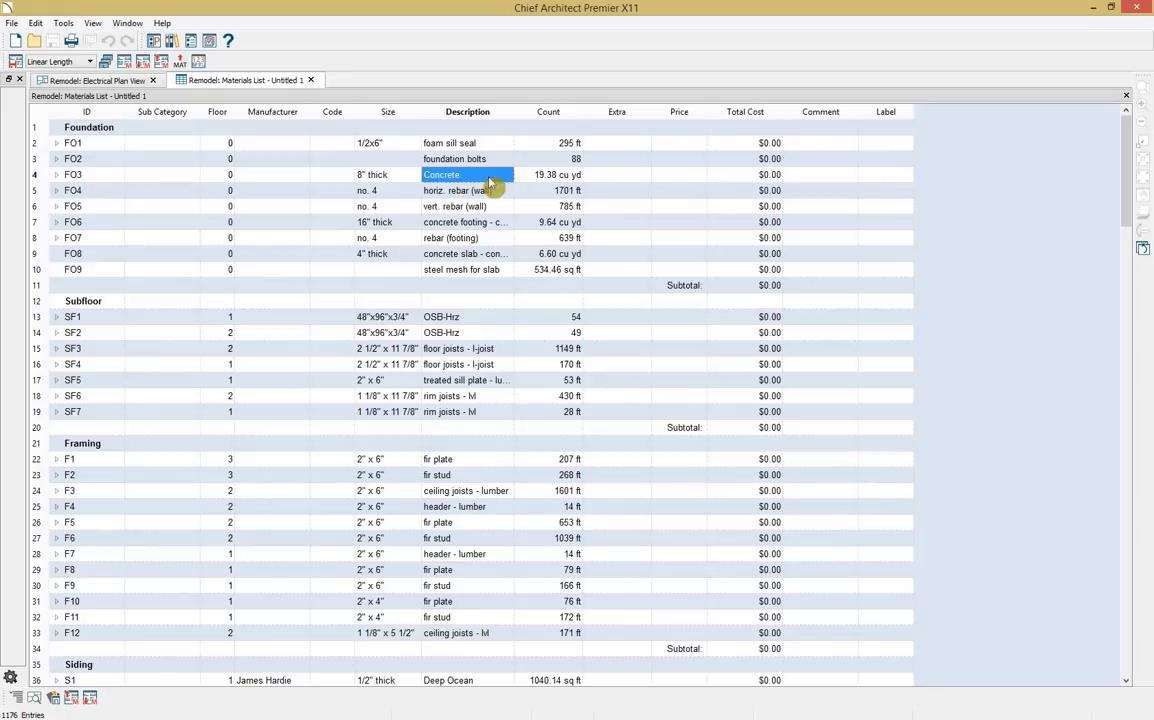
{"action": "left_click", "coordinate": [675, 178]}
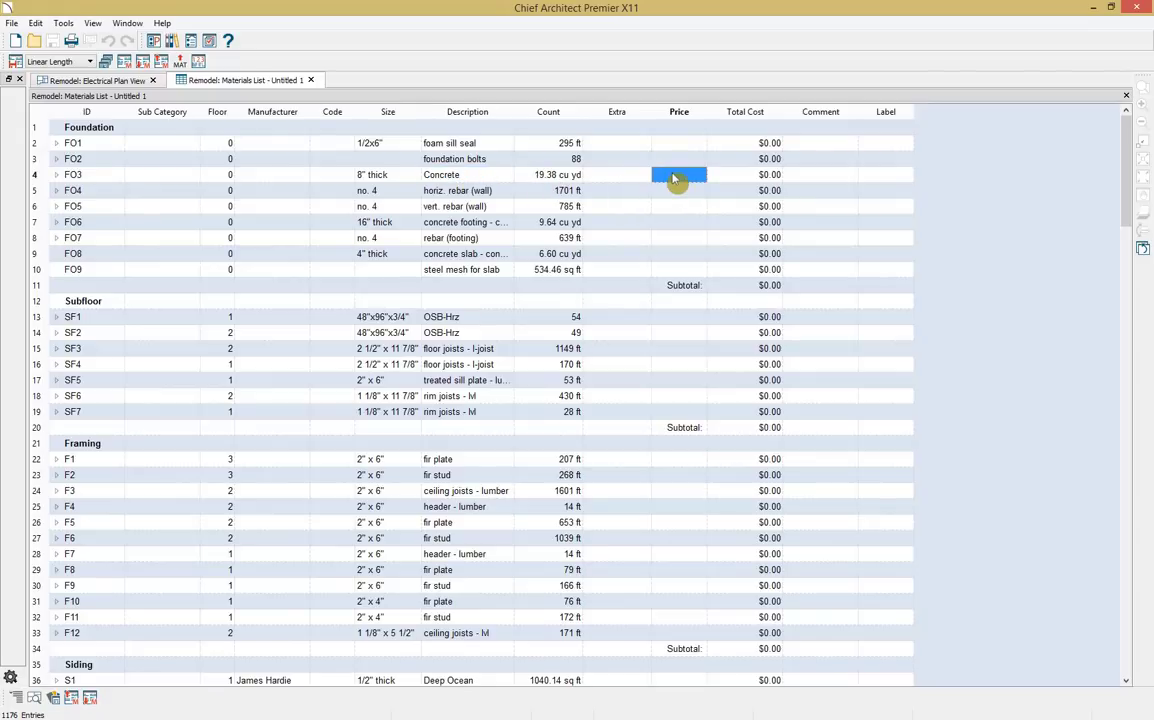
{"action": "type", "text": "100"}
{"action": "key", "text": "Return"}
{"action": "left_click", "coordinate": [42, 176]}
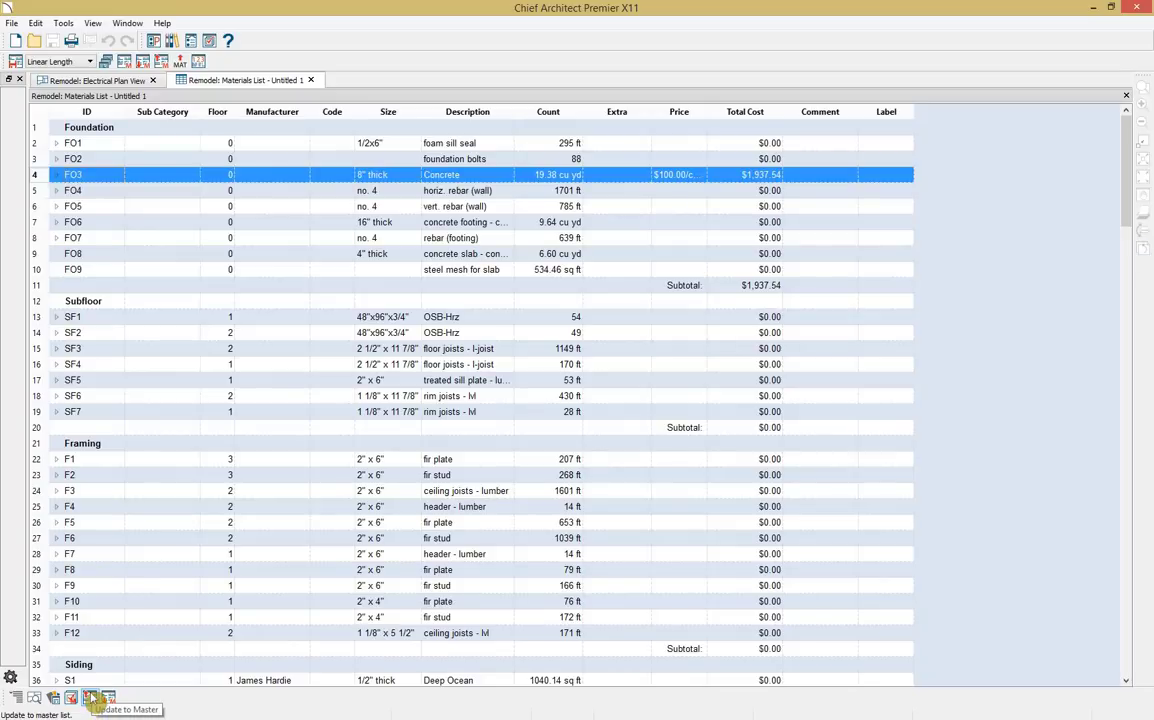
Step: Change the materials report to Cut List and open the details of the floor 2 fir studs sized 2" x 6" - 8'-9 1/4"
{"action": "left_click", "coordinate": [62, 61]}
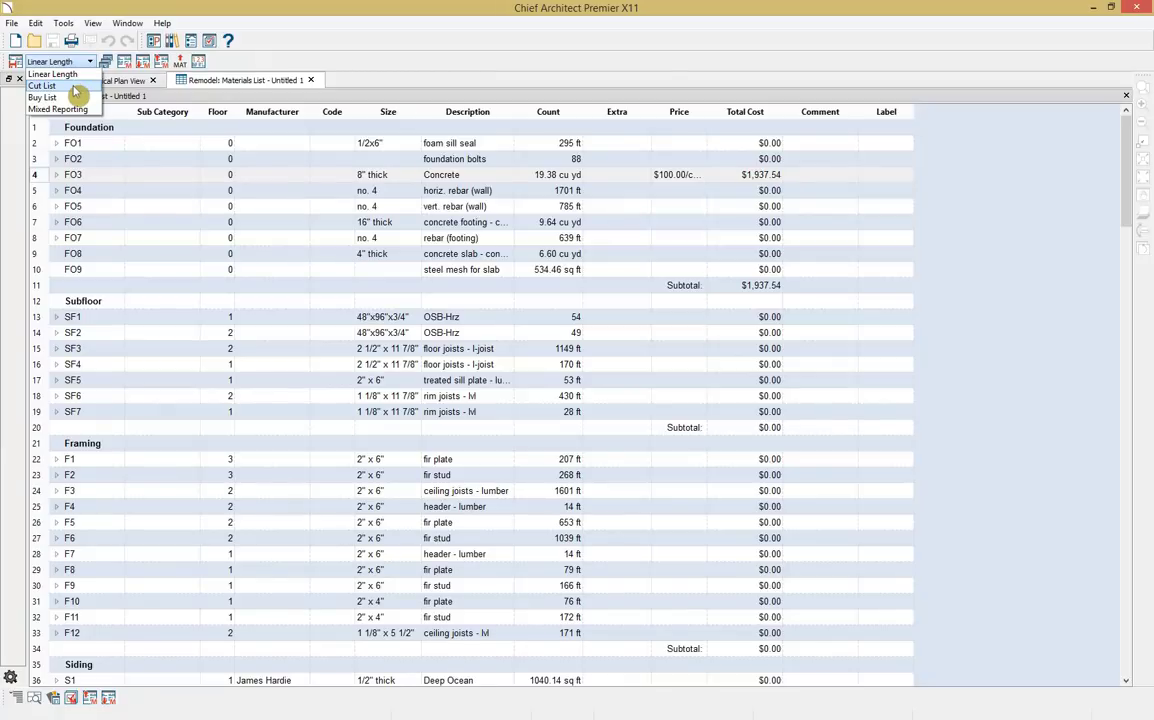
{"action": "left_click", "coordinate": [78, 87]}
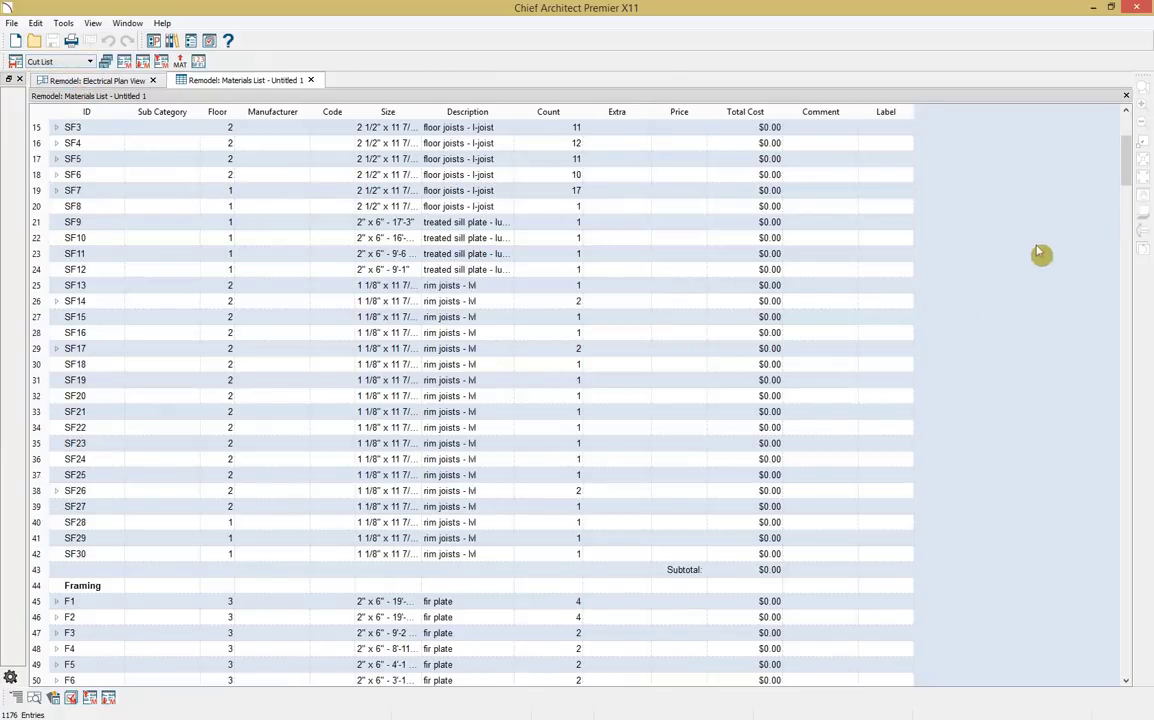
{"action": "left_click_drag", "start_coordinate": [1128, 172], "coordinate": [1126, 289]}
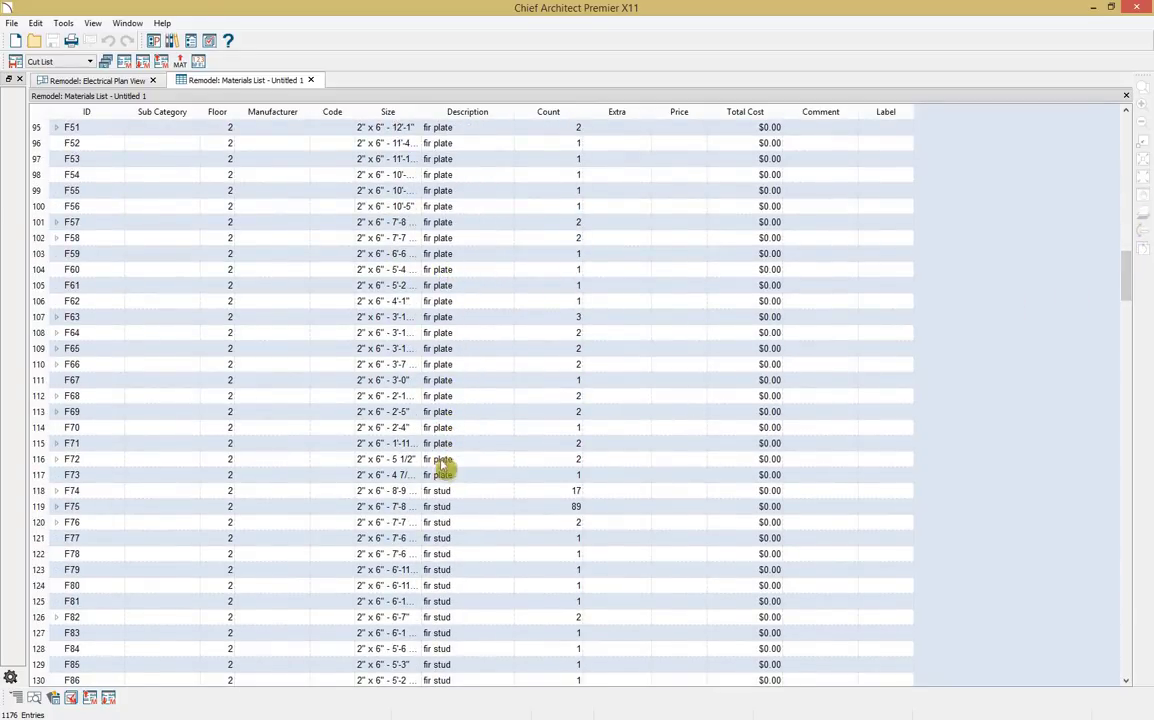
{"action": "left_click", "coordinate": [370, 492]}
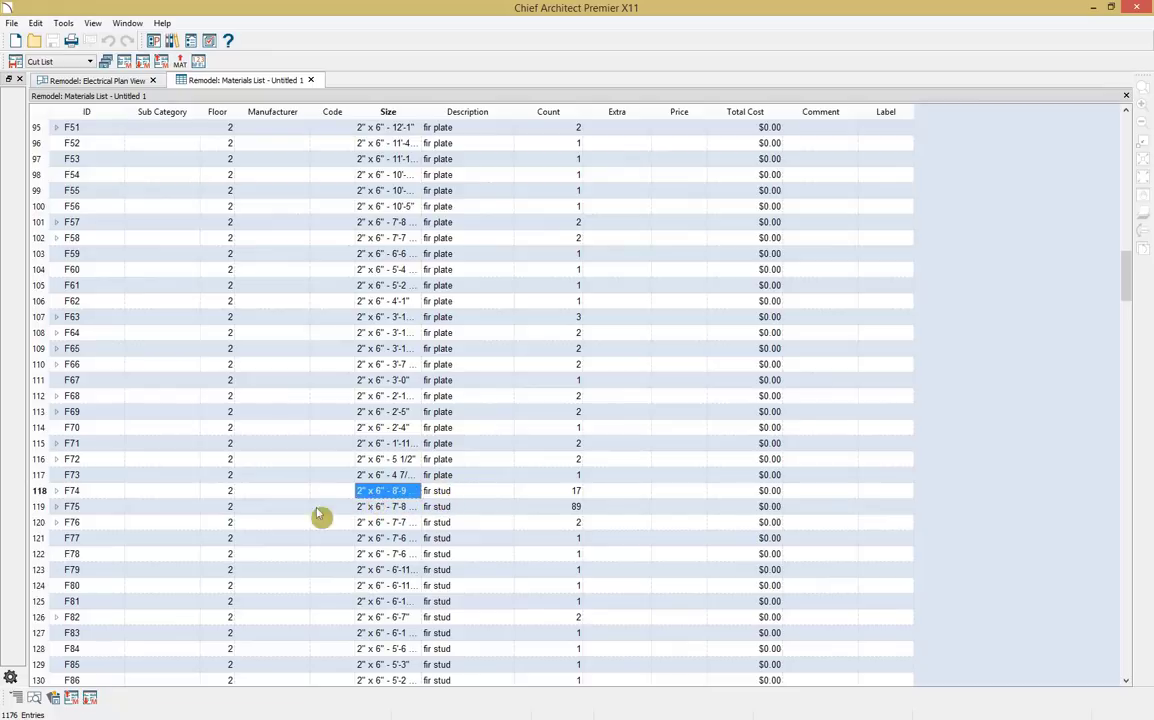
{"action": "left_click", "coordinate": [33, 698]}
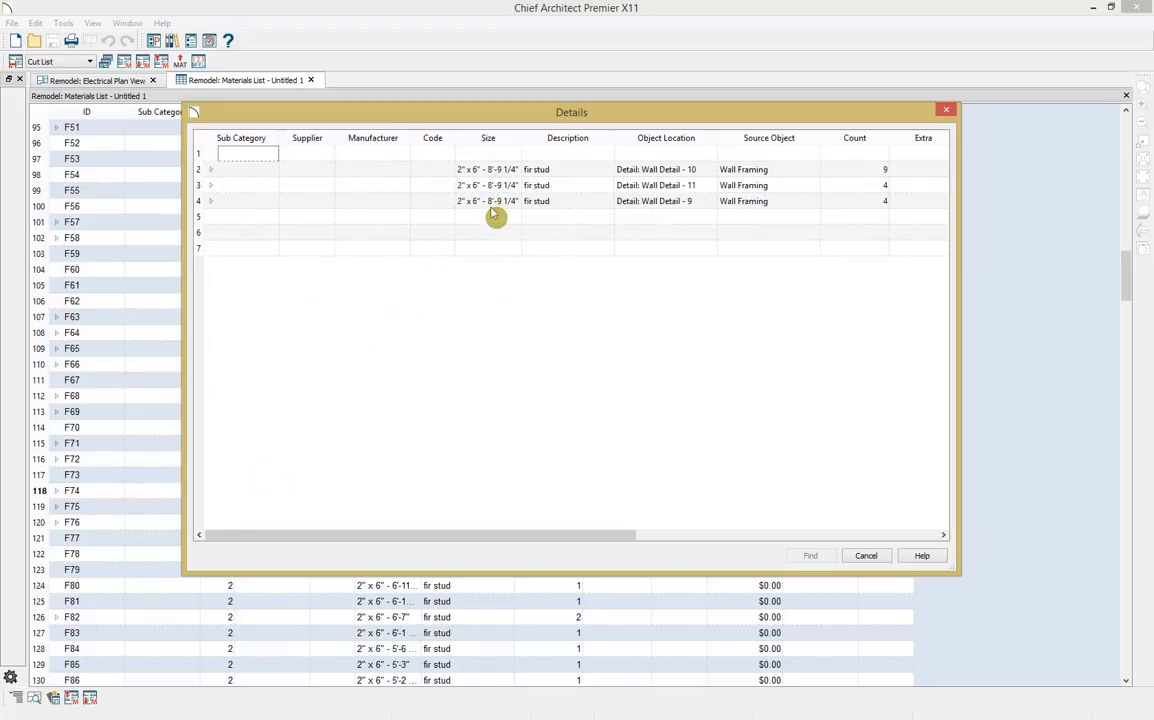
Step: Find the 2" x 6" - 8'-9 1/4" fir studs of Wall Detail - 10, examine its framing drawing and close the detail
{"action": "left_click", "coordinate": [501, 172]}
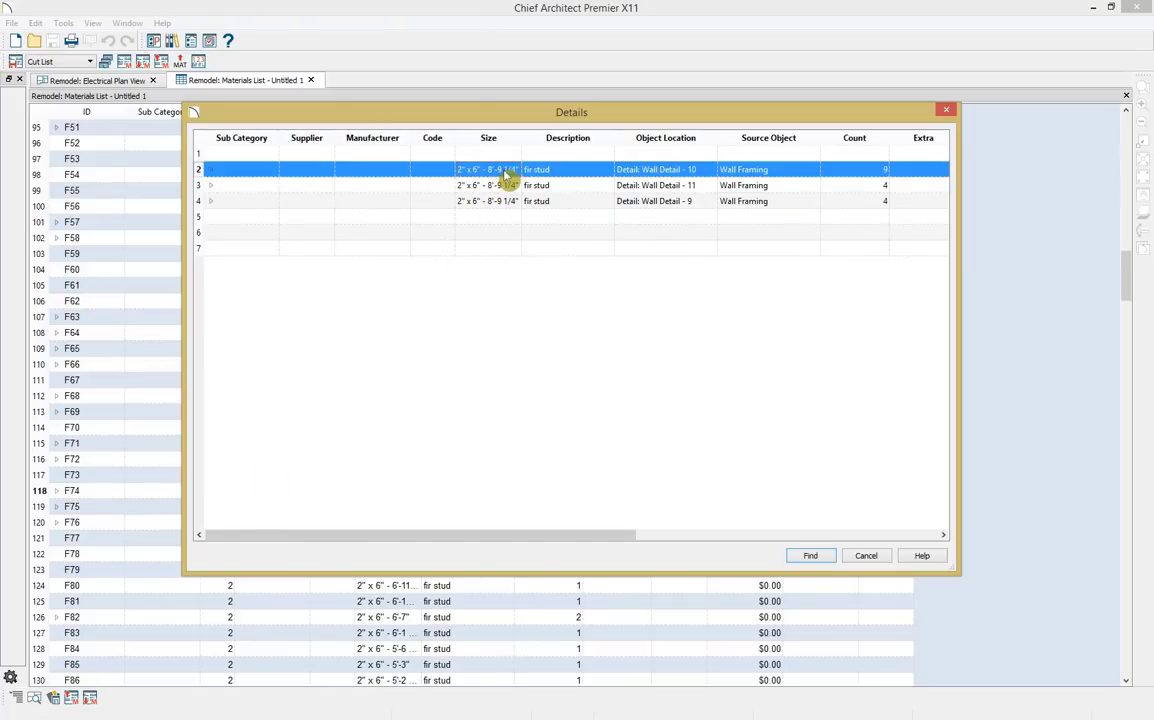
{"action": "left_click", "coordinate": [810, 556]}
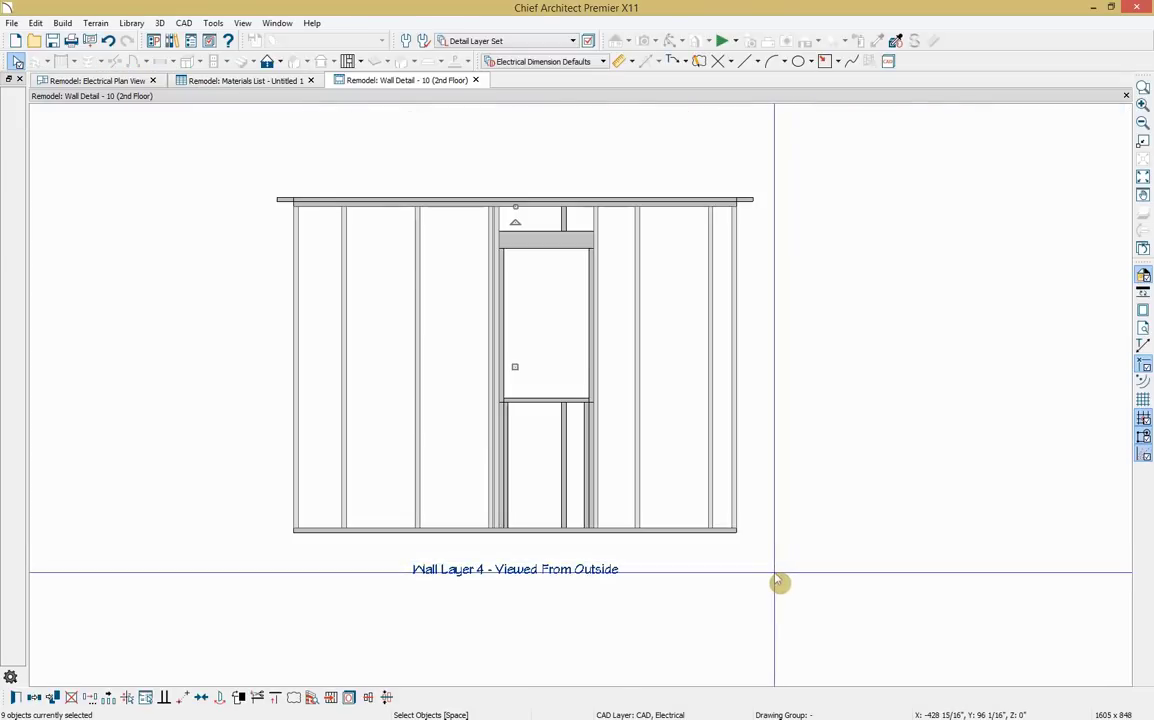
{"action": "scroll", "coordinate": [500, 430], "scroll_direction": "up", "scroll_amount": 3}
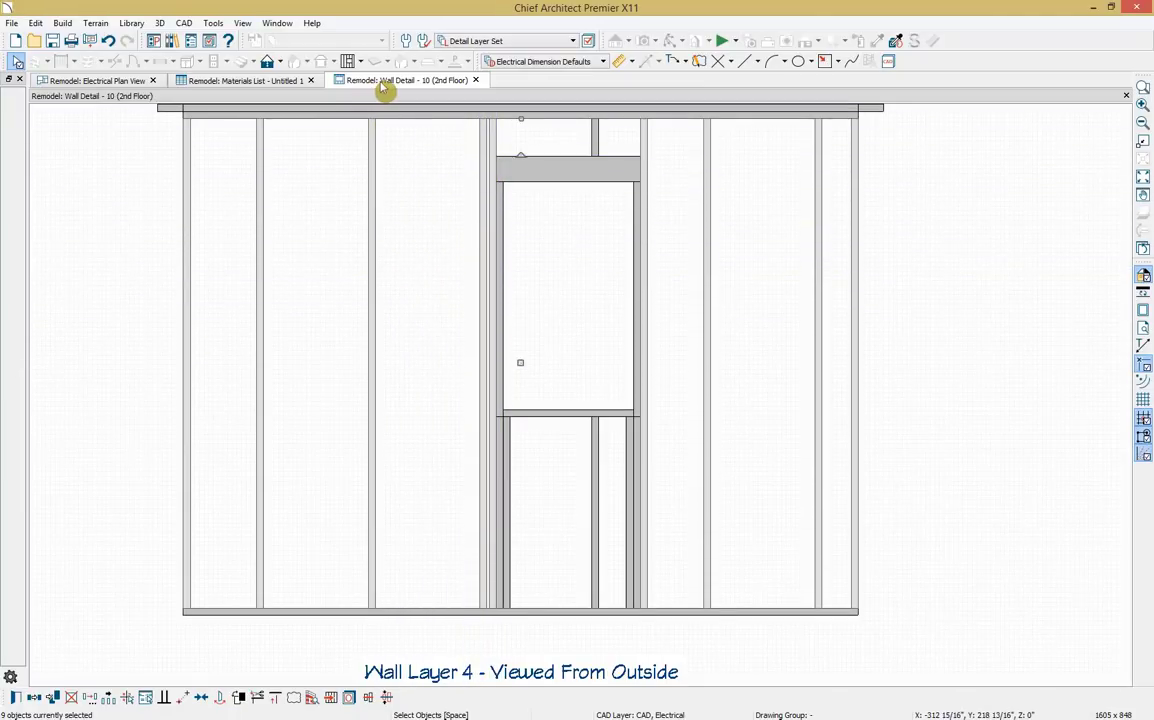
{"action": "left_click", "coordinate": [476, 81]}
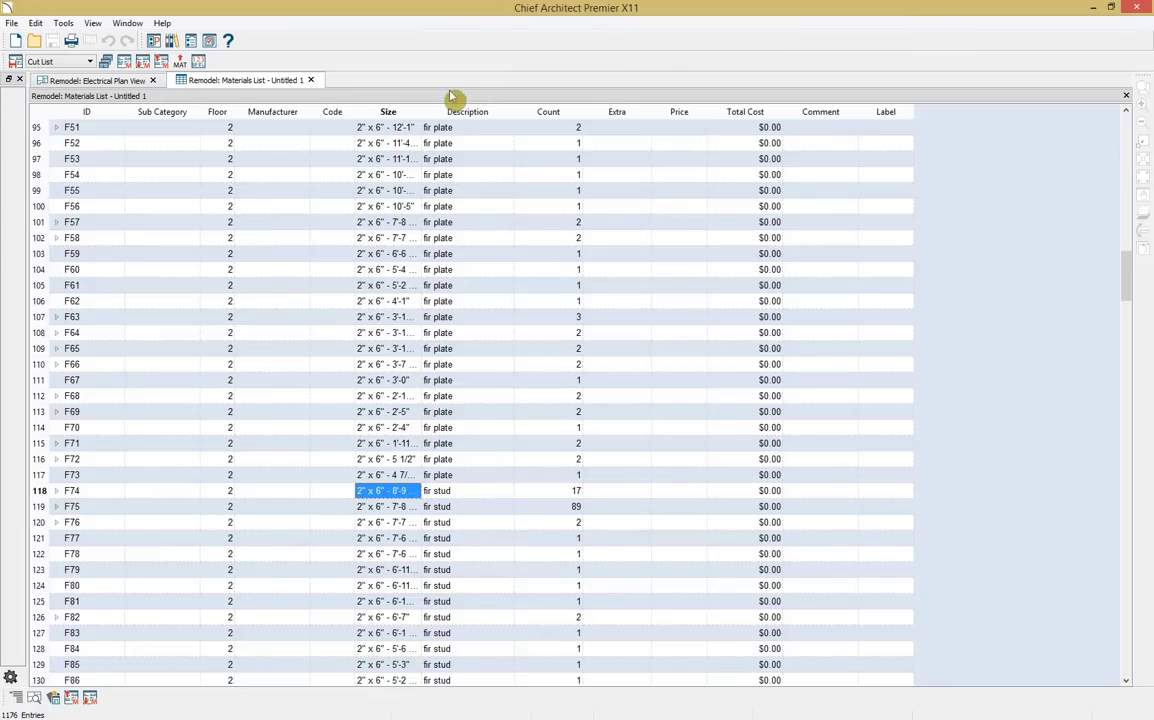
Step: Close the materials list without saving it
{"action": "left_click", "coordinate": [311, 80]}
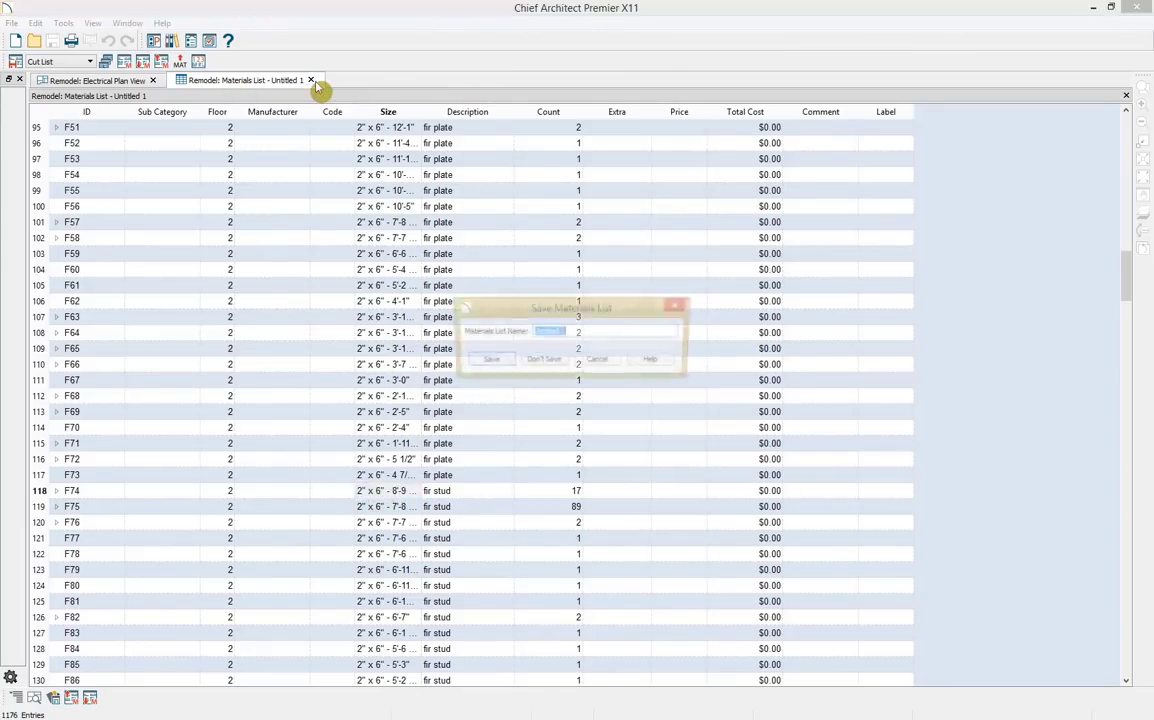
{"action": "left_click", "coordinate": [531, 360]}
{"action": "left_click", "coordinate": [539, 362]}
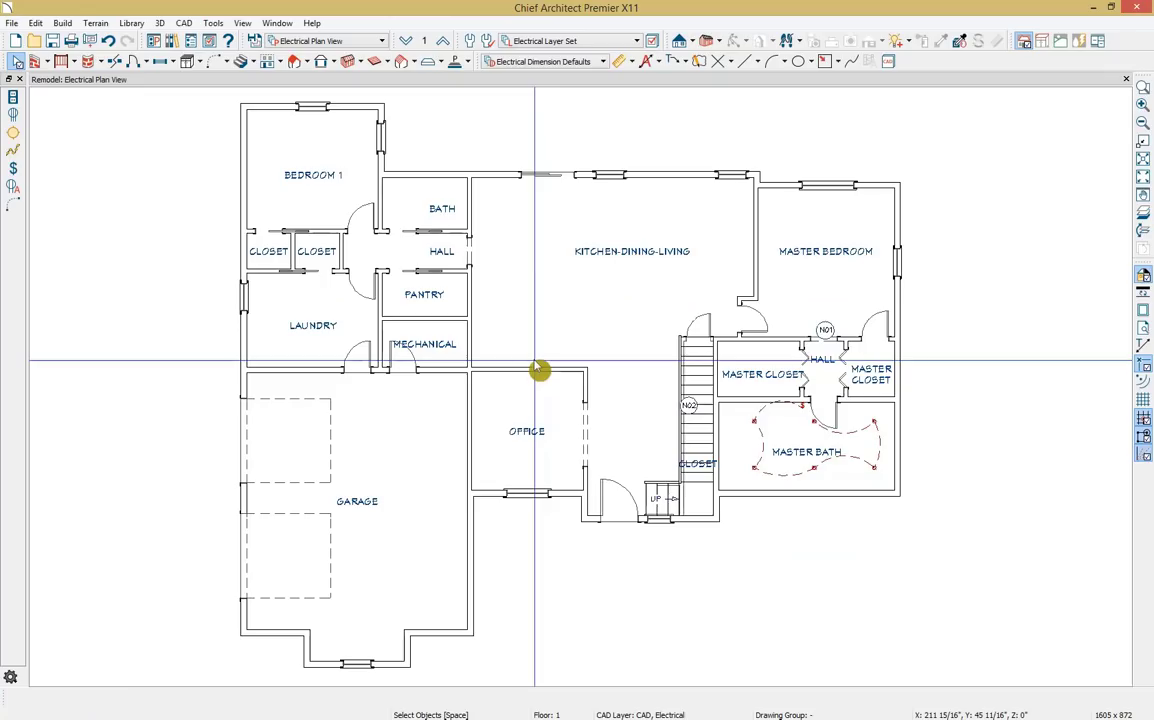
Step: Switch to the Framing, Floor Plan View on floor 1 and open the wall detail of the Master Bath's front exterior wall
{"action": "left_click", "coordinate": [355, 41]}
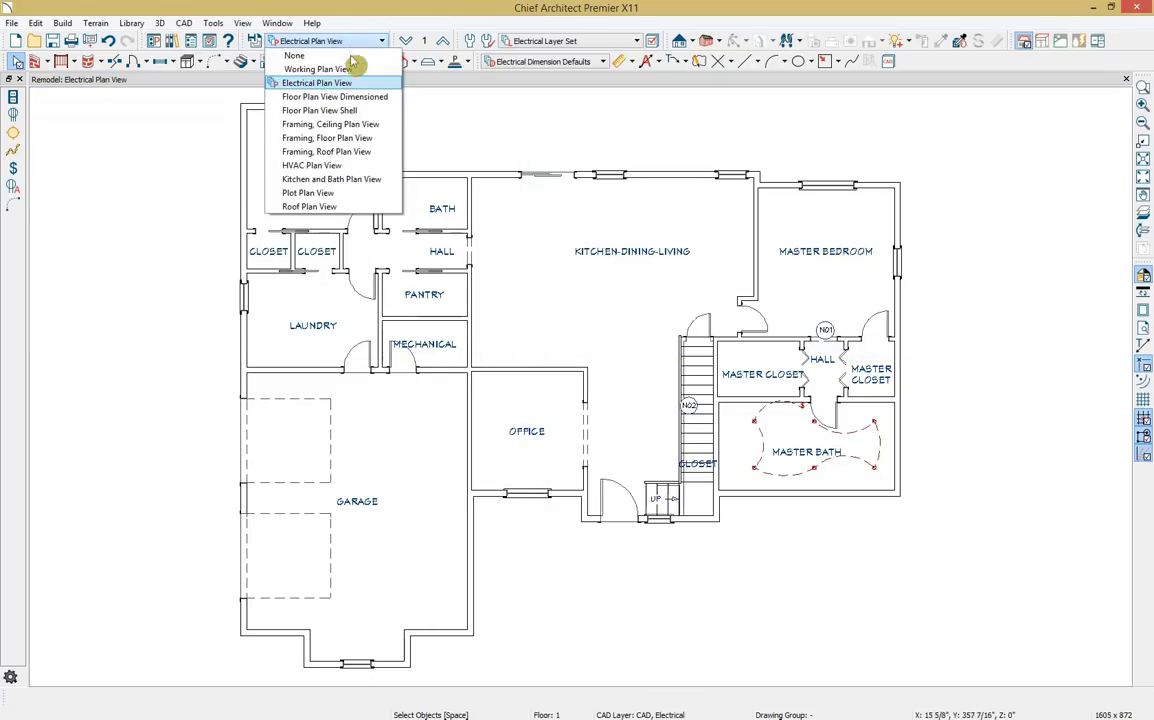
{"action": "left_click", "coordinate": [360, 139]}
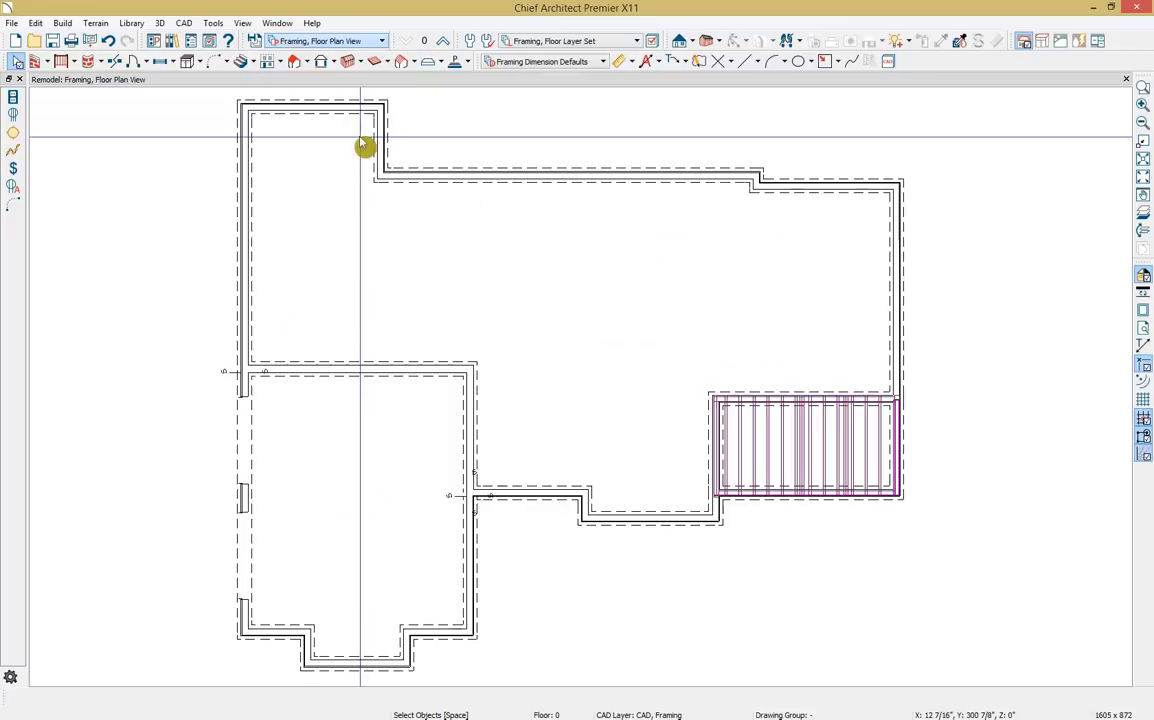
{"action": "left_click", "coordinate": [442, 40]}
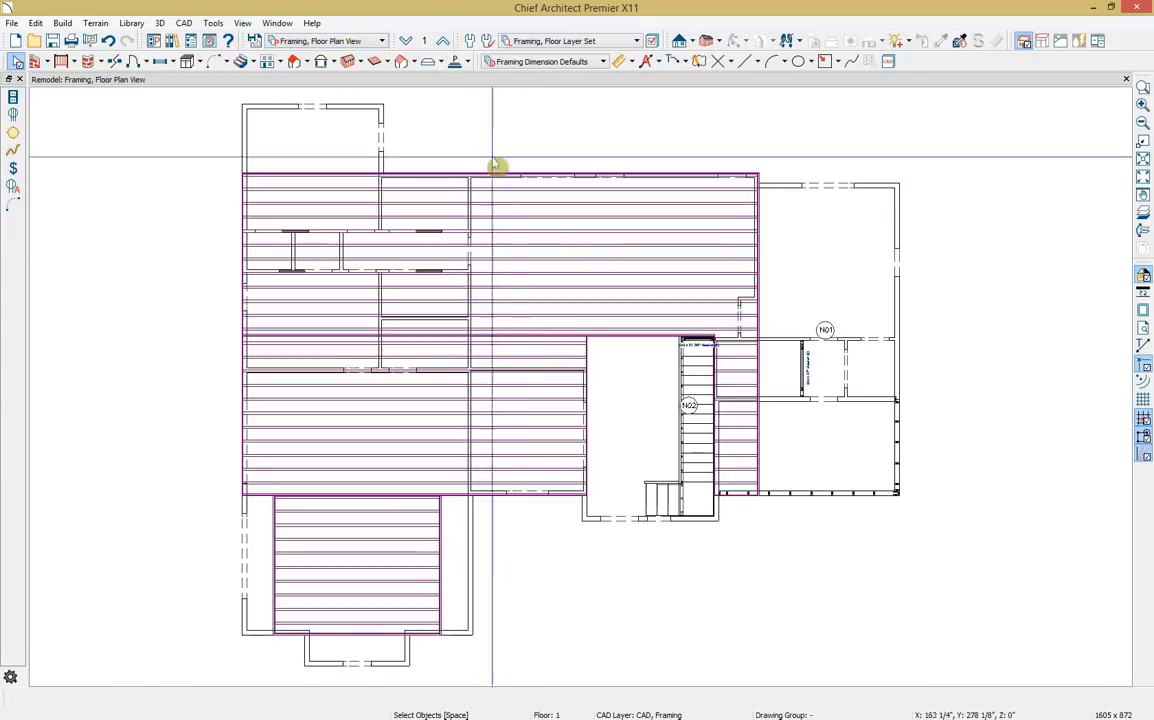
{"action": "left_click", "coordinate": [806, 496]}
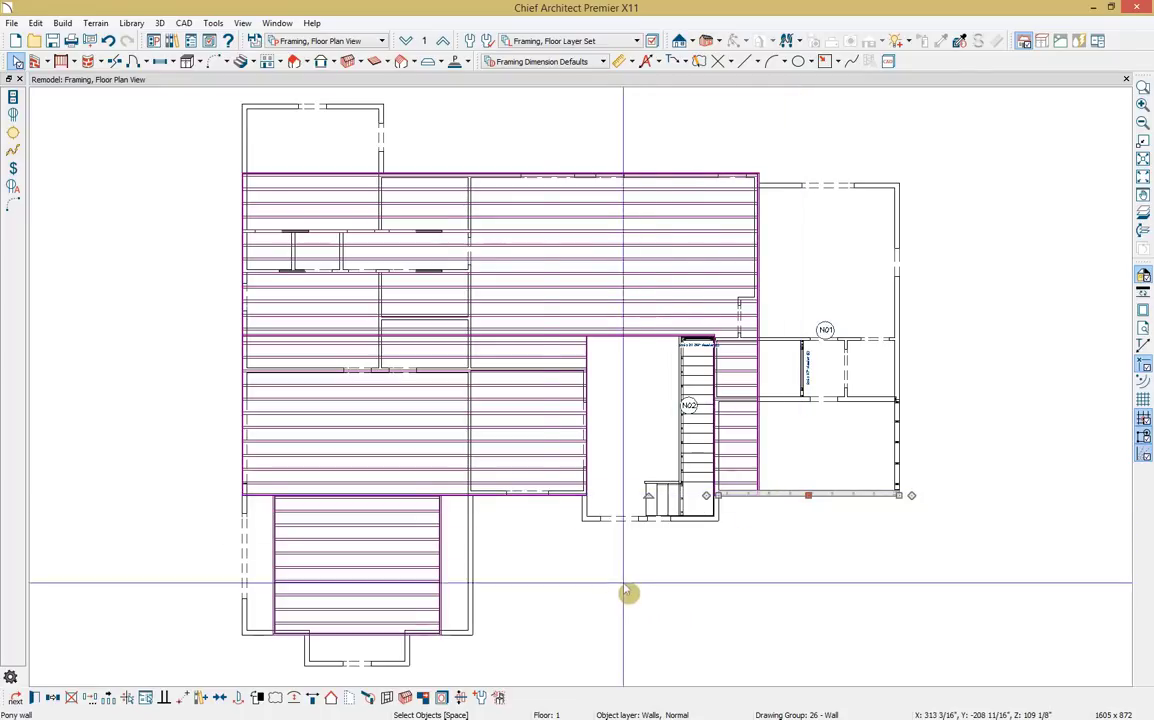
{"action": "left_click", "coordinate": [388, 698]}
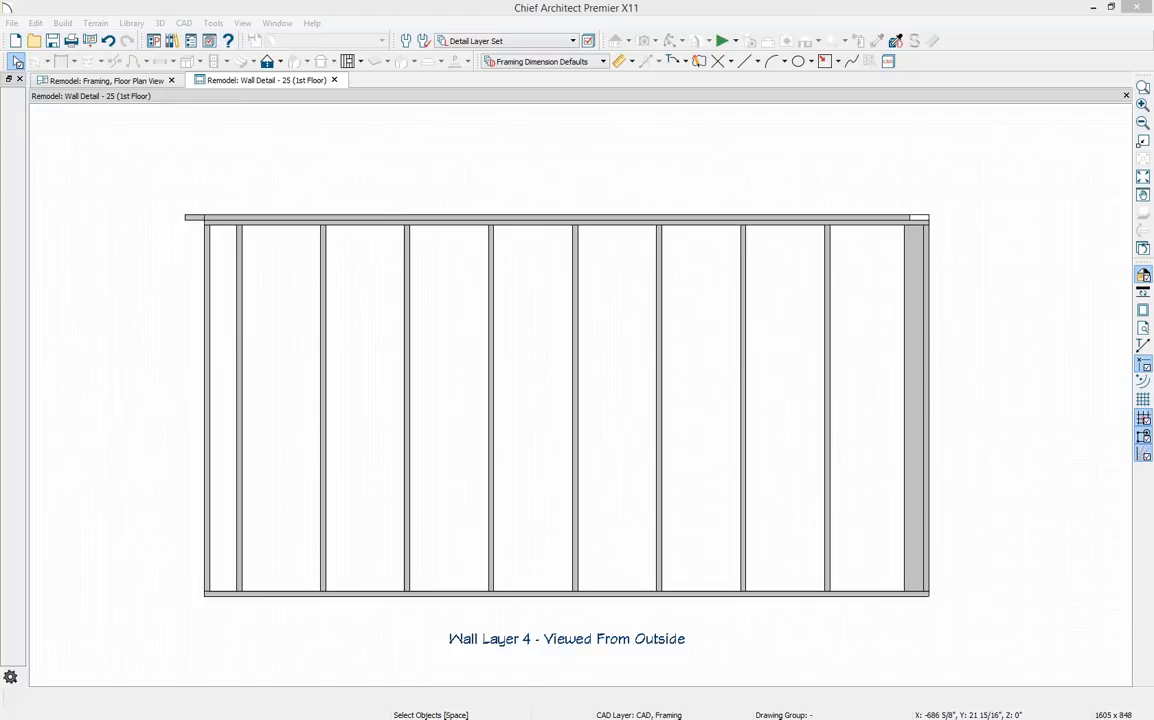
{"action": "left_click_drag", "start_coordinate": [1153, 258], "coordinate": [927, 252]}
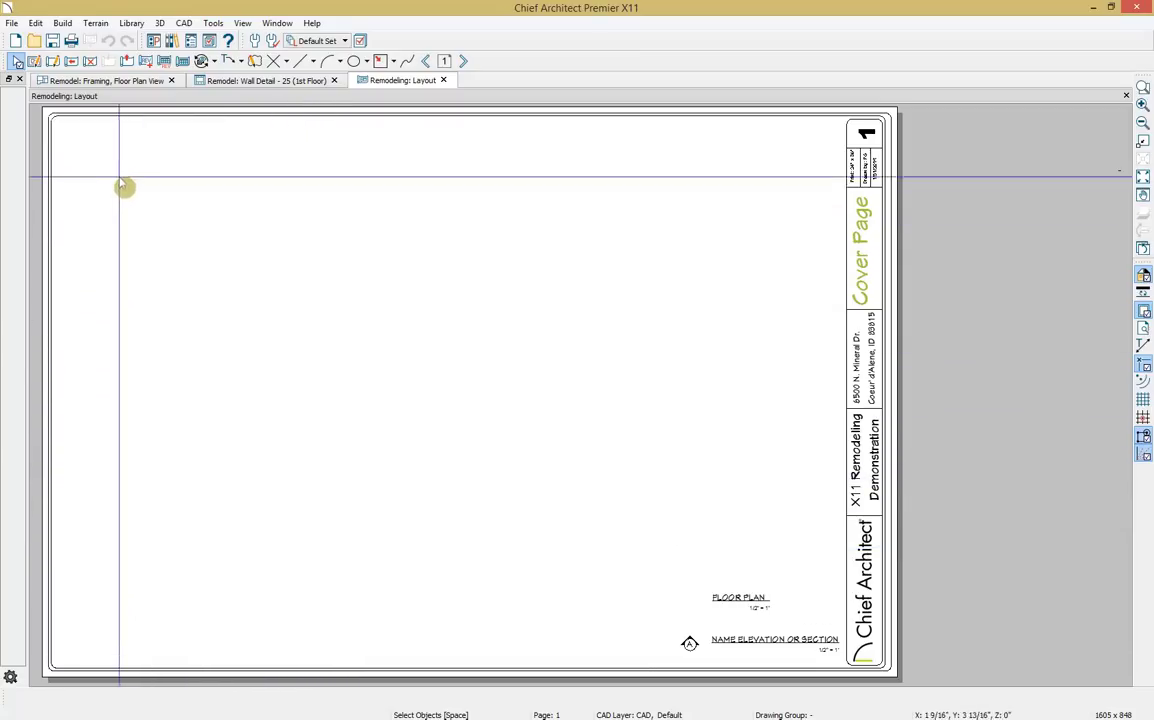
Step: Create a Perspective Full Overview of the house from the framing floor plan
{"action": "left_click", "coordinate": [120, 81]}
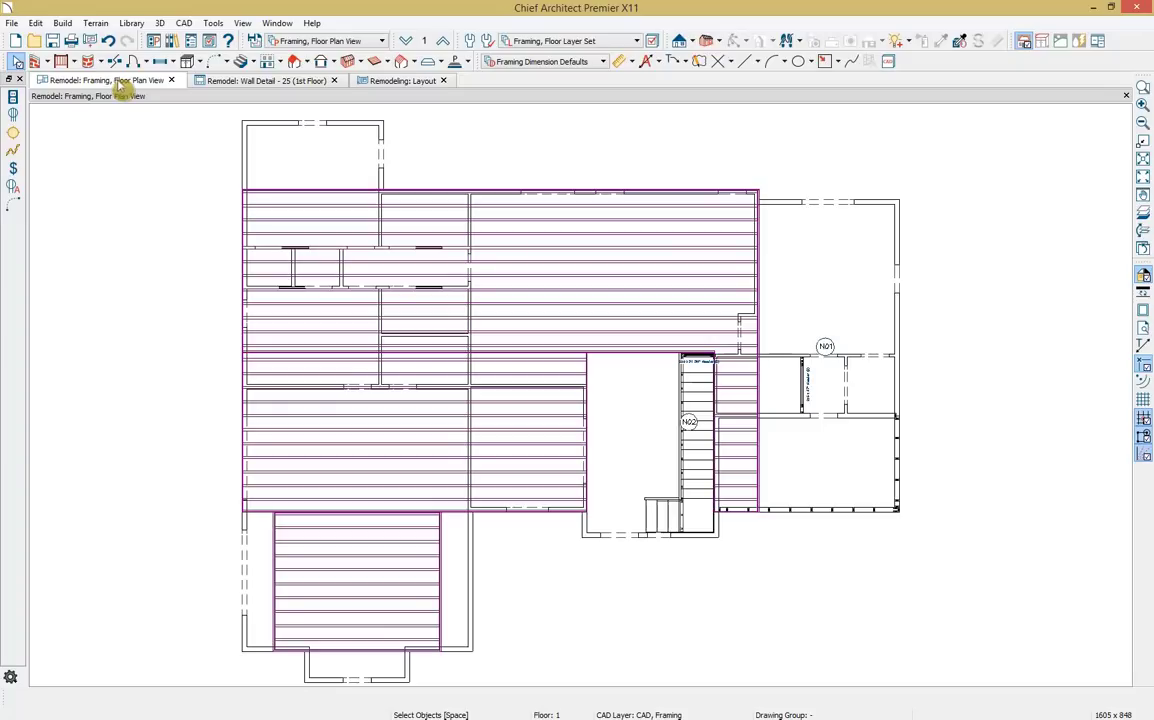
{"action": "left_click", "coordinate": [719, 42]}
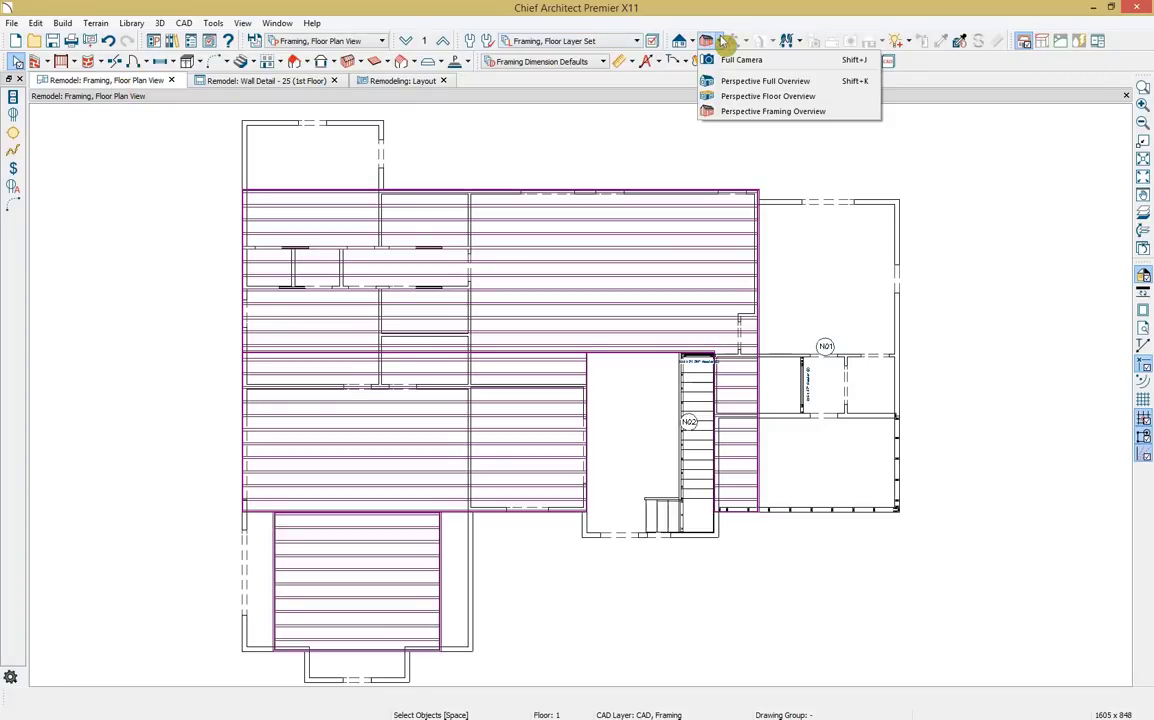
{"action": "left_click", "coordinate": [740, 82]}
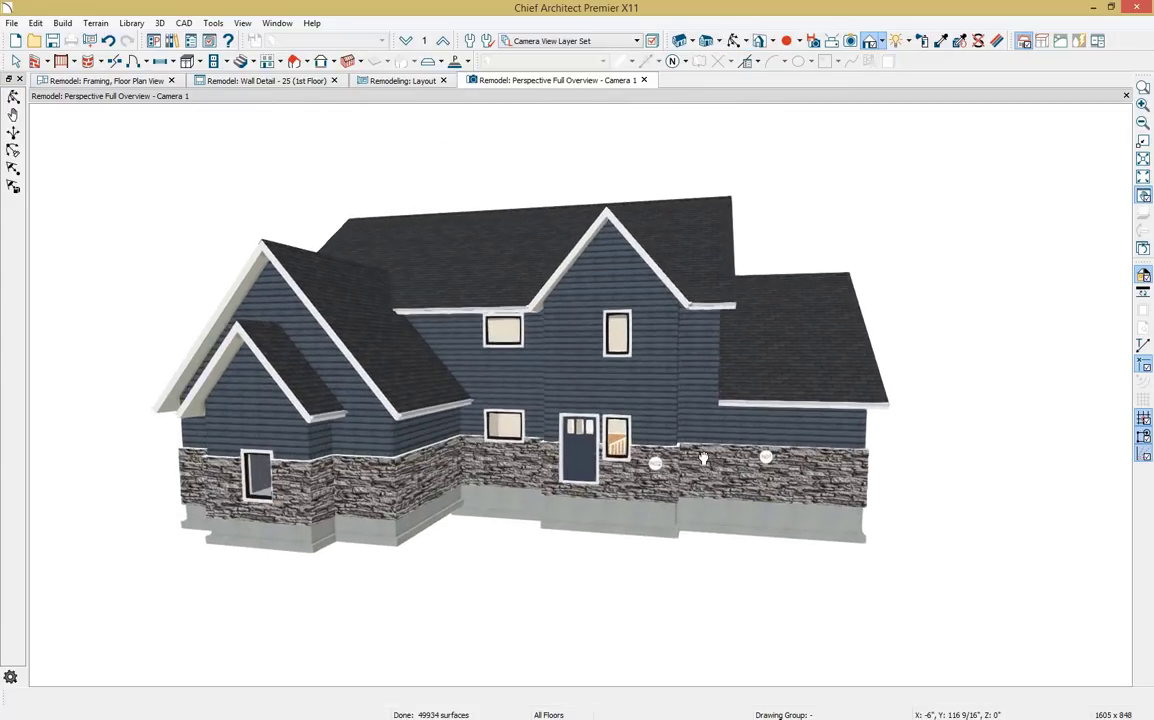
Step: Preview the house overview with the Vector View and Glass House rendering techniques
{"action": "left_click", "coordinate": [881, 42]}
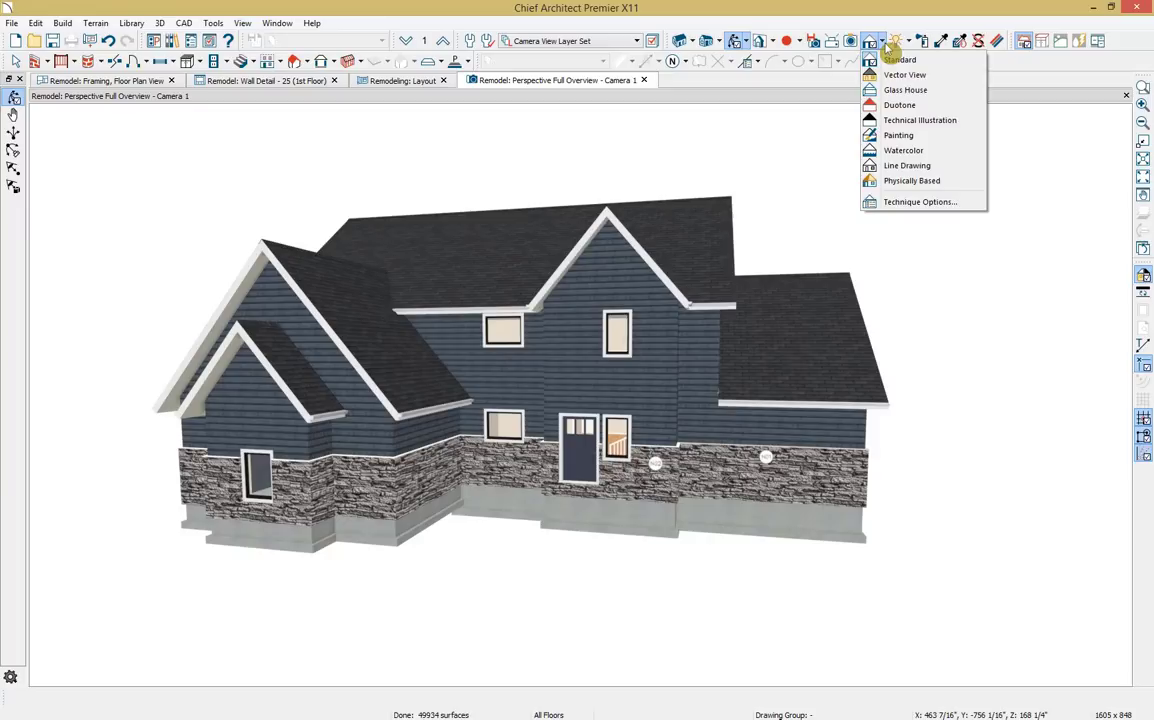
{"action": "left_click", "coordinate": [900, 76]}
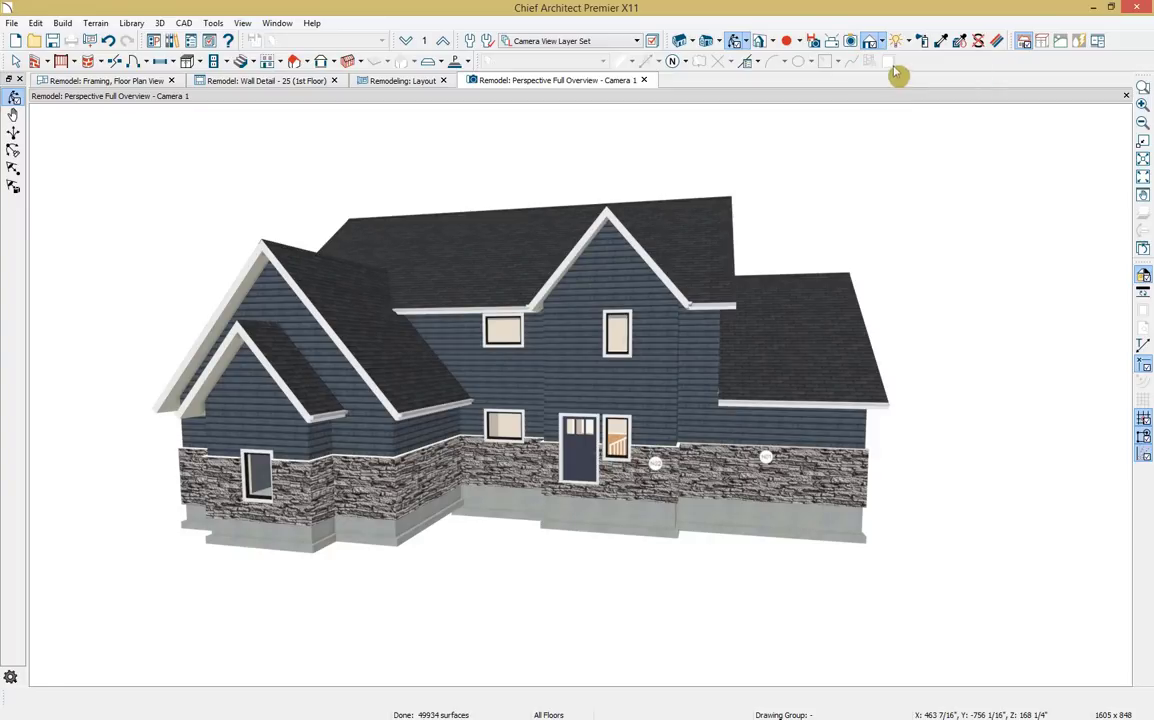
{"action": "left_click", "coordinate": [883, 45]}
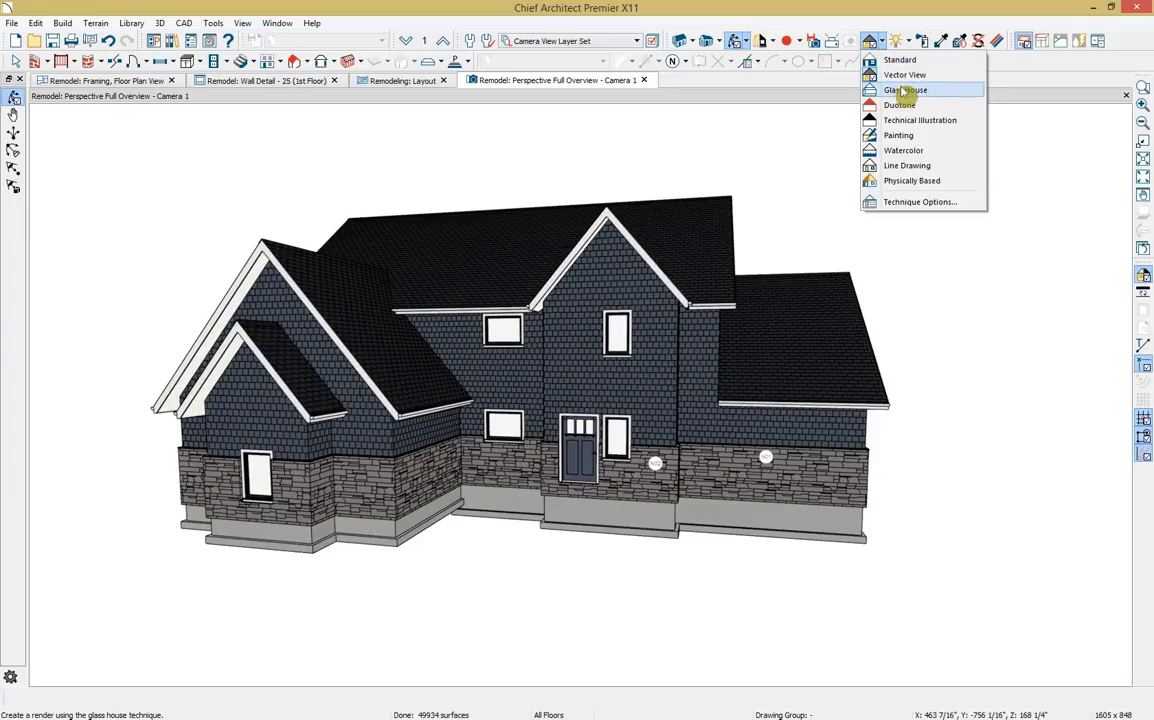
{"action": "left_click", "coordinate": [905, 90]}
Step: Render the house overview with the Watercolor technique and enable Line Drawing on Top in its options
{"action": "left_click", "coordinate": [883, 44]}
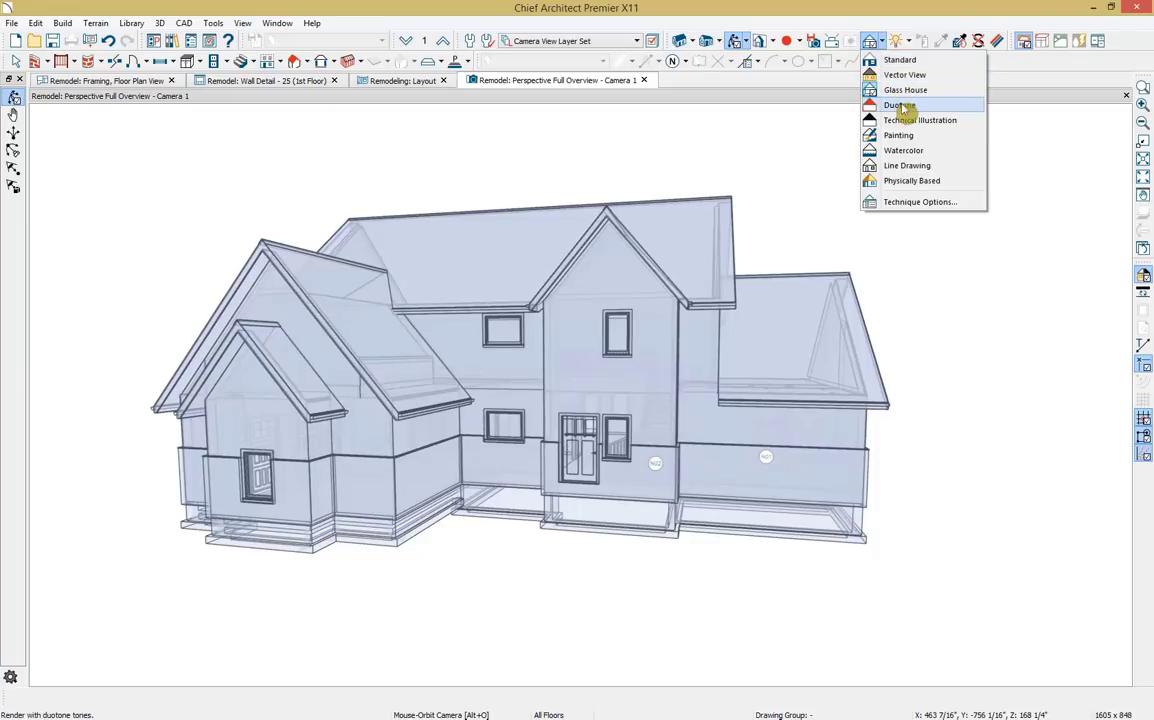
{"action": "left_click", "coordinate": [916, 154]}
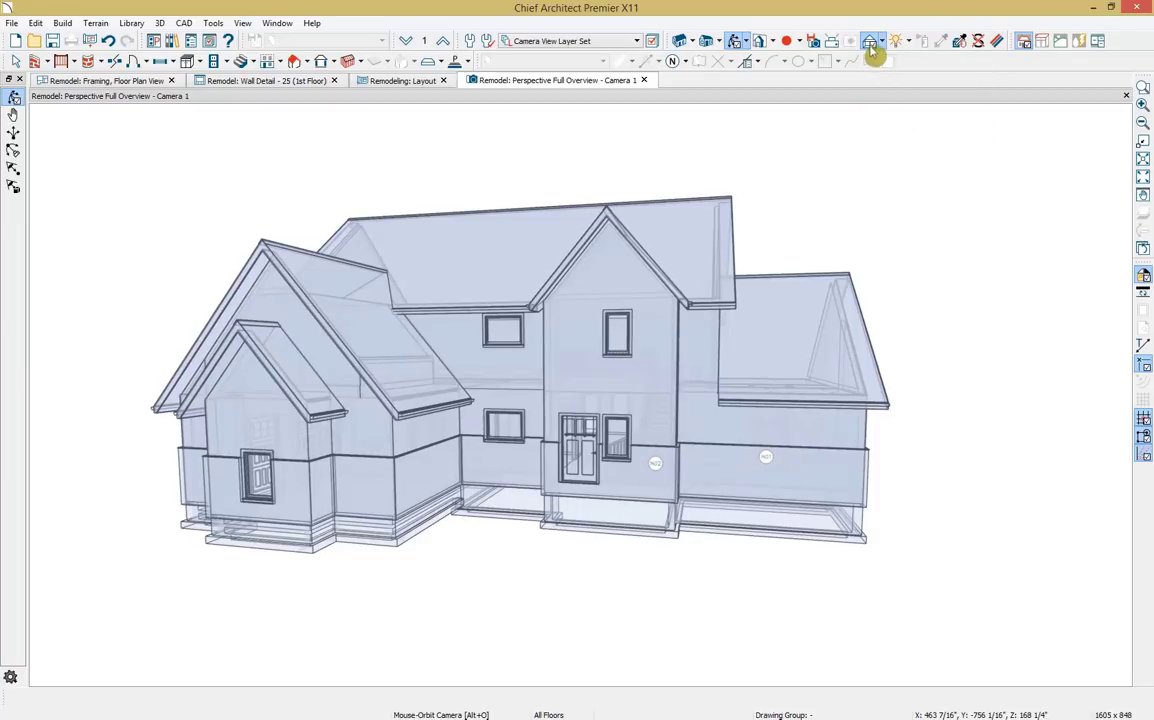
{"action": "left_click", "coordinate": [870, 46]}
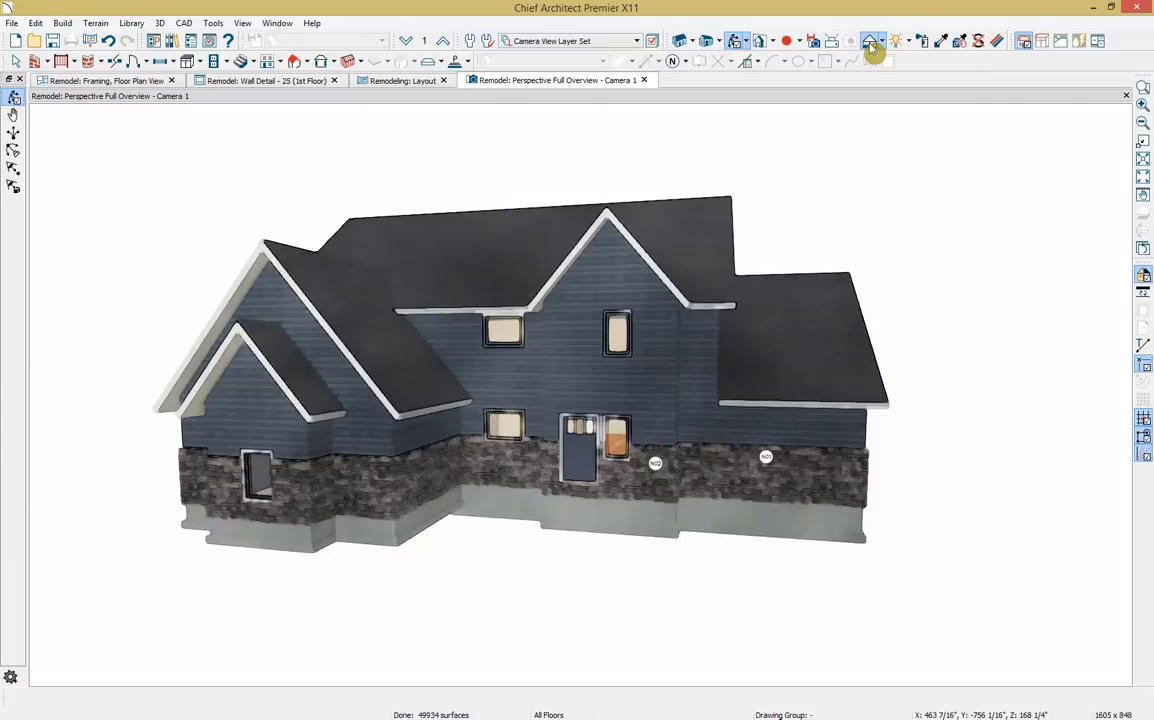
{"action": "left_click", "coordinate": [872, 48]}
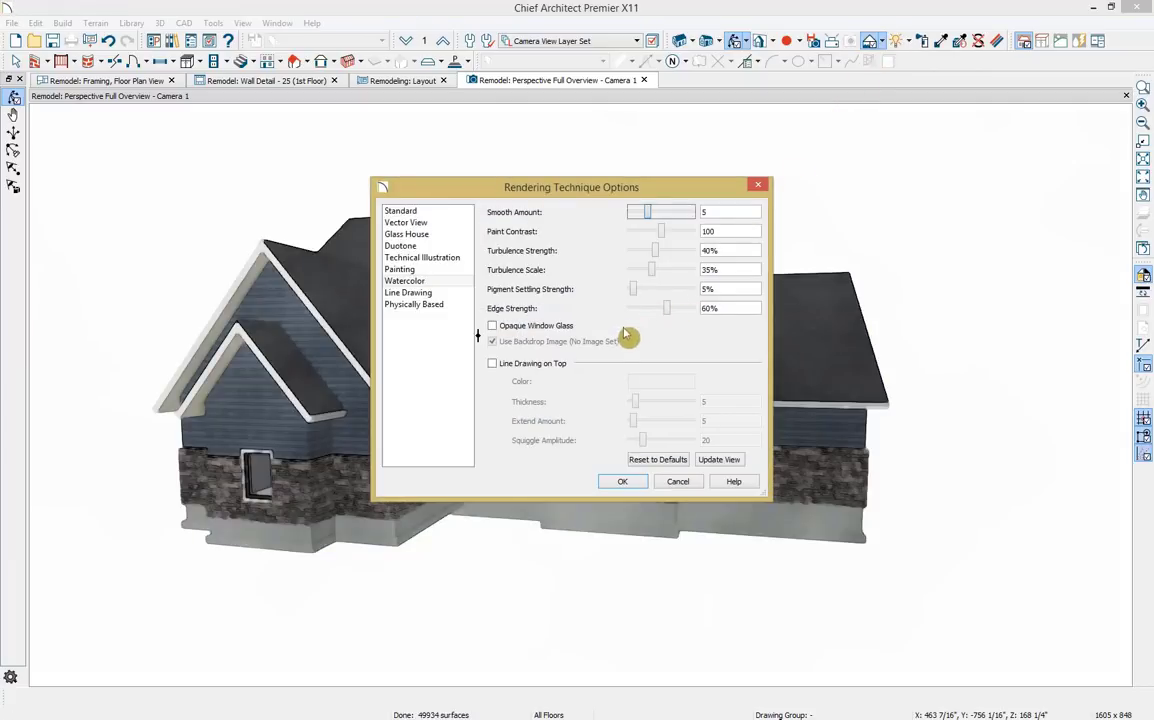
{"action": "left_click", "coordinate": [561, 368]}
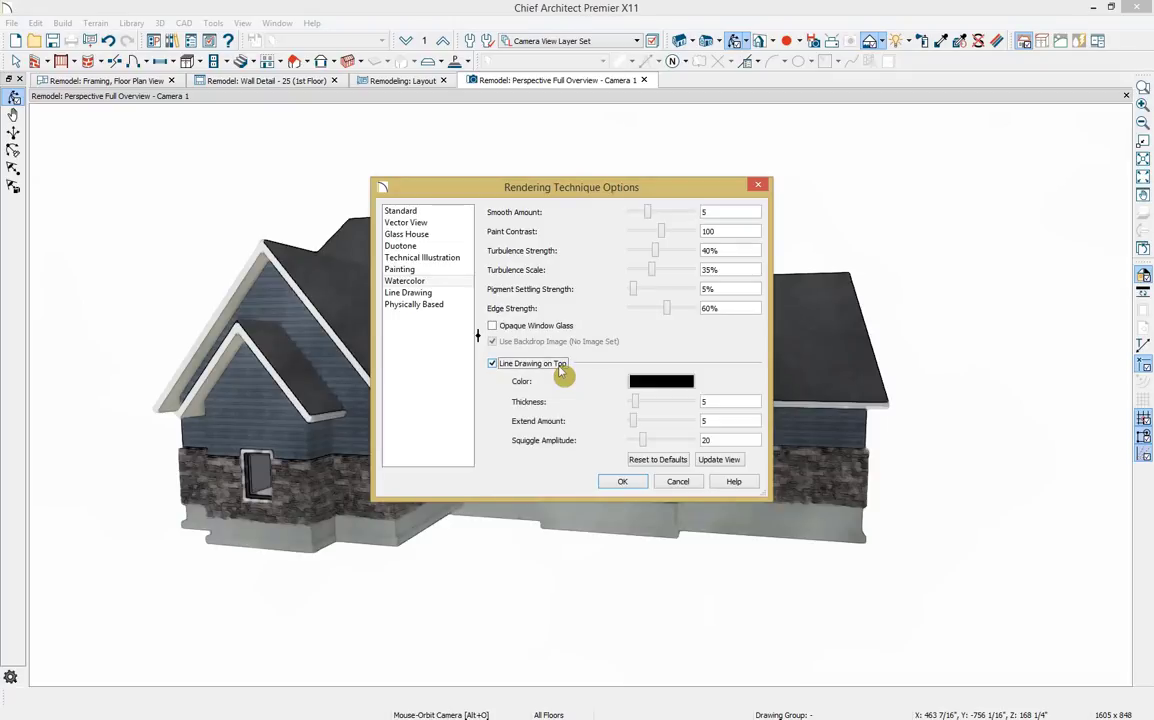
{"action": "left_click", "coordinate": [630, 483]}
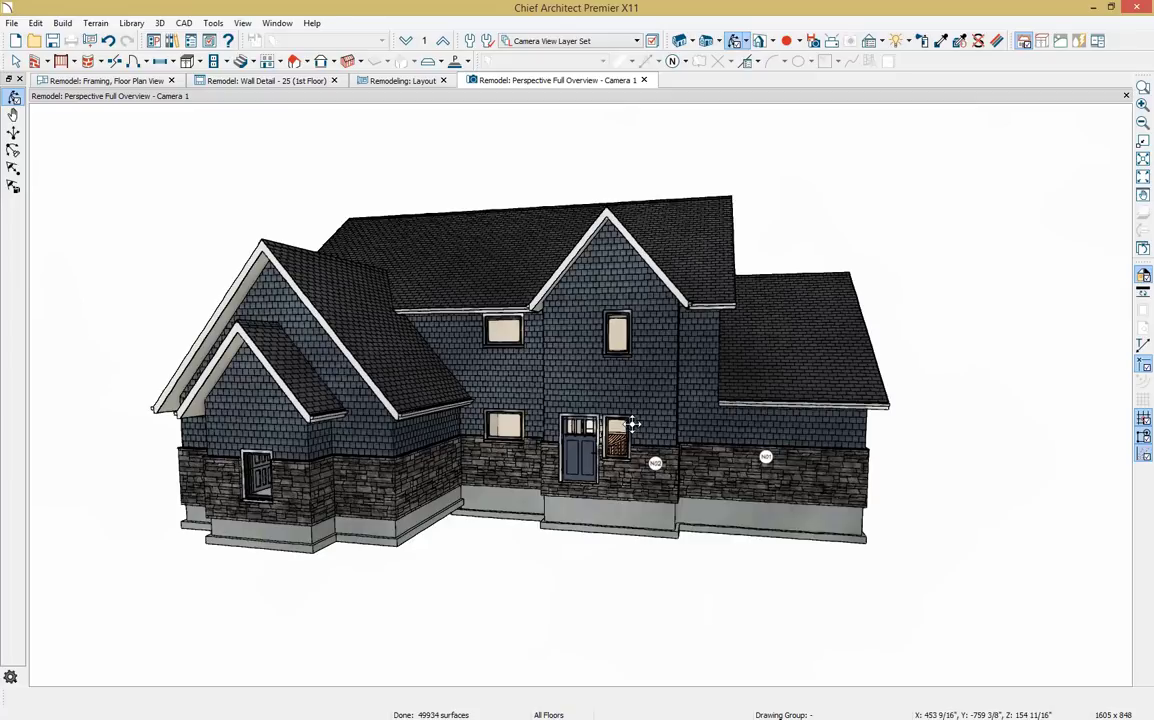
{"action": "scroll", "coordinate": [632, 424], "scroll_direction": "up", "scroll_amount": 2}
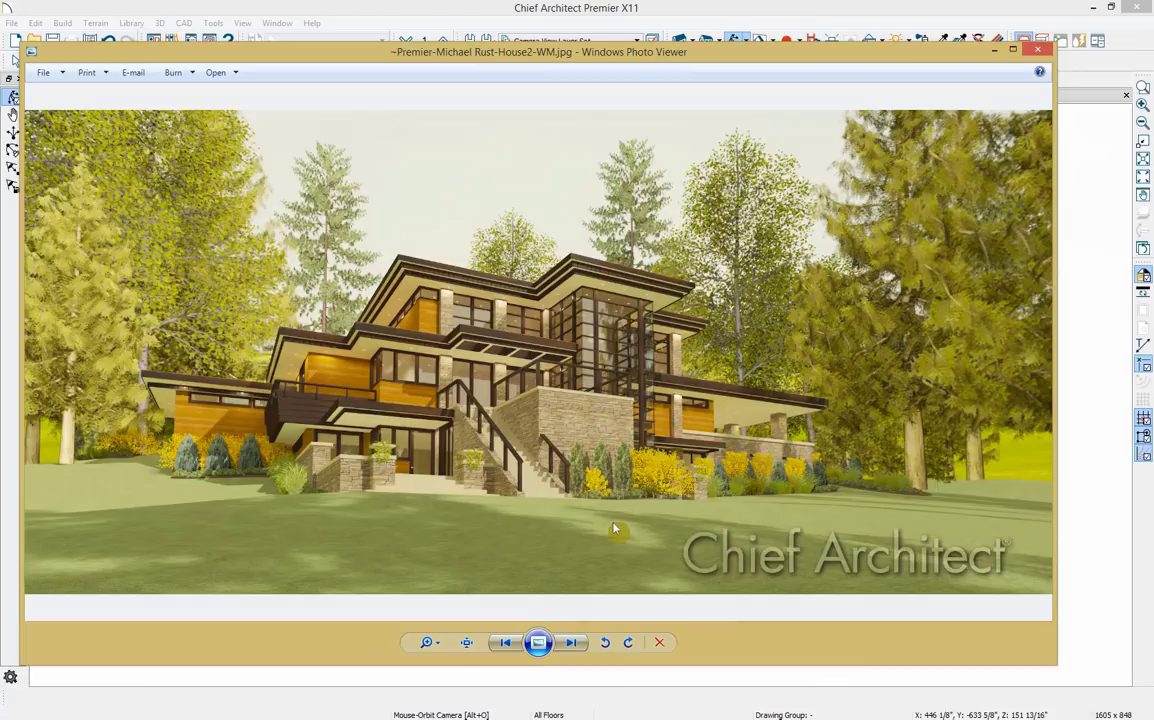
Step: Look through the sample bathroom renderings in Windows Photo Viewer and close the viewer
{"action": "left_click", "coordinate": [571, 643]}
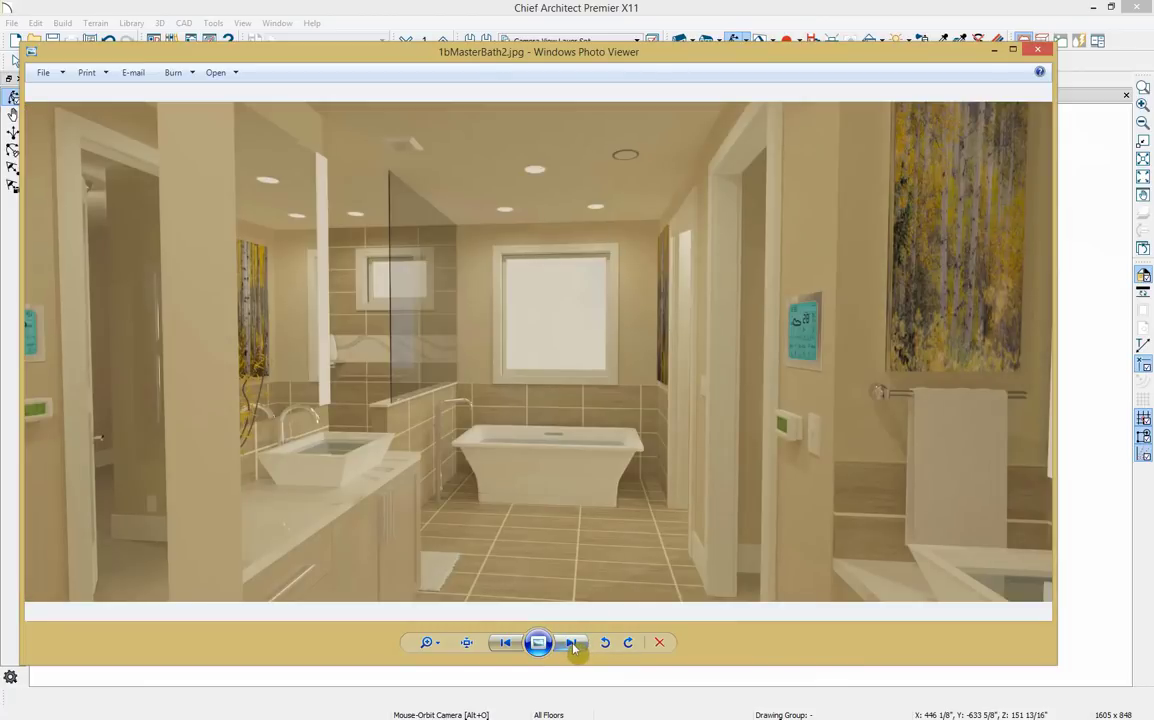
{"action": "left_click", "coordinate": [571, 643]}
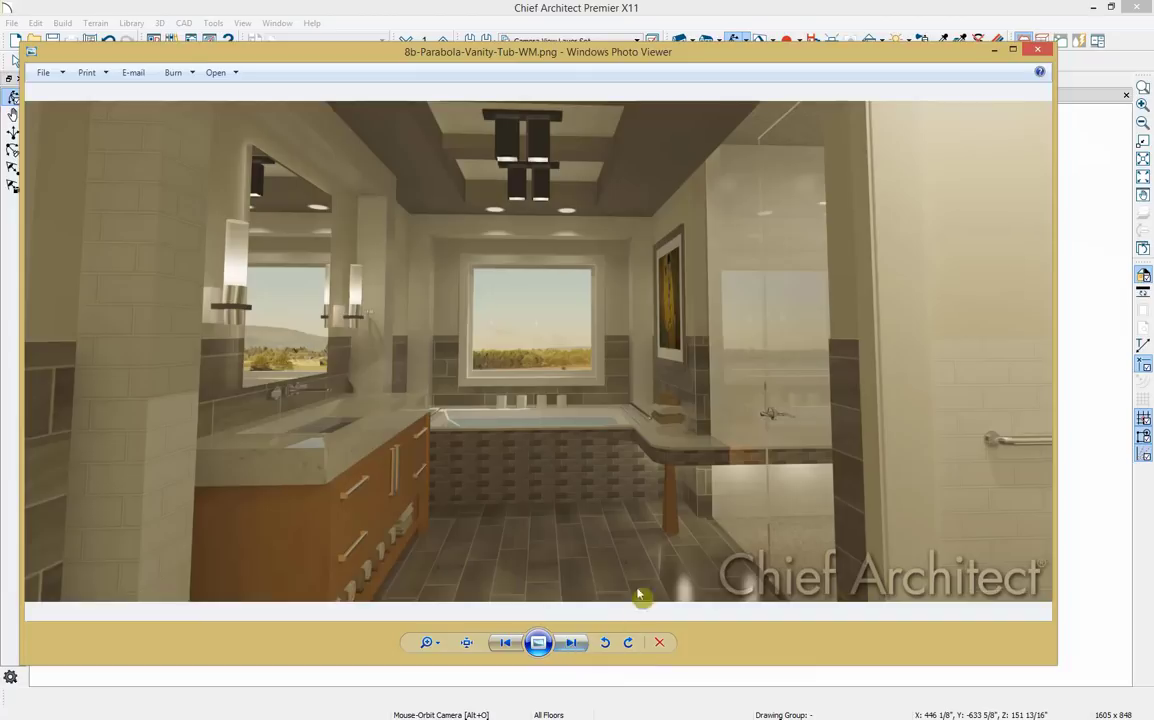
{"action": "left_click", "coordinate": [1038, 49]}
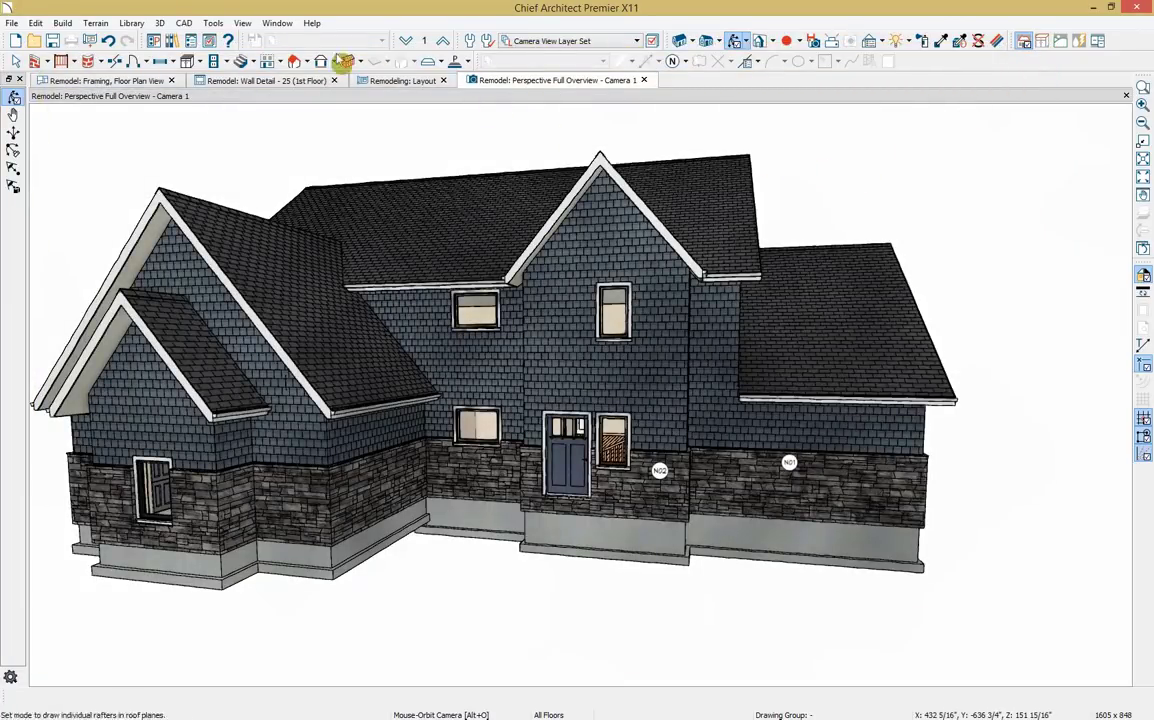
Step: Send the current overview screen to layout page 1 as a live view and move it to the sheet's upper-left corner
{"action": "left_click", "coordinate": [90, 40]}
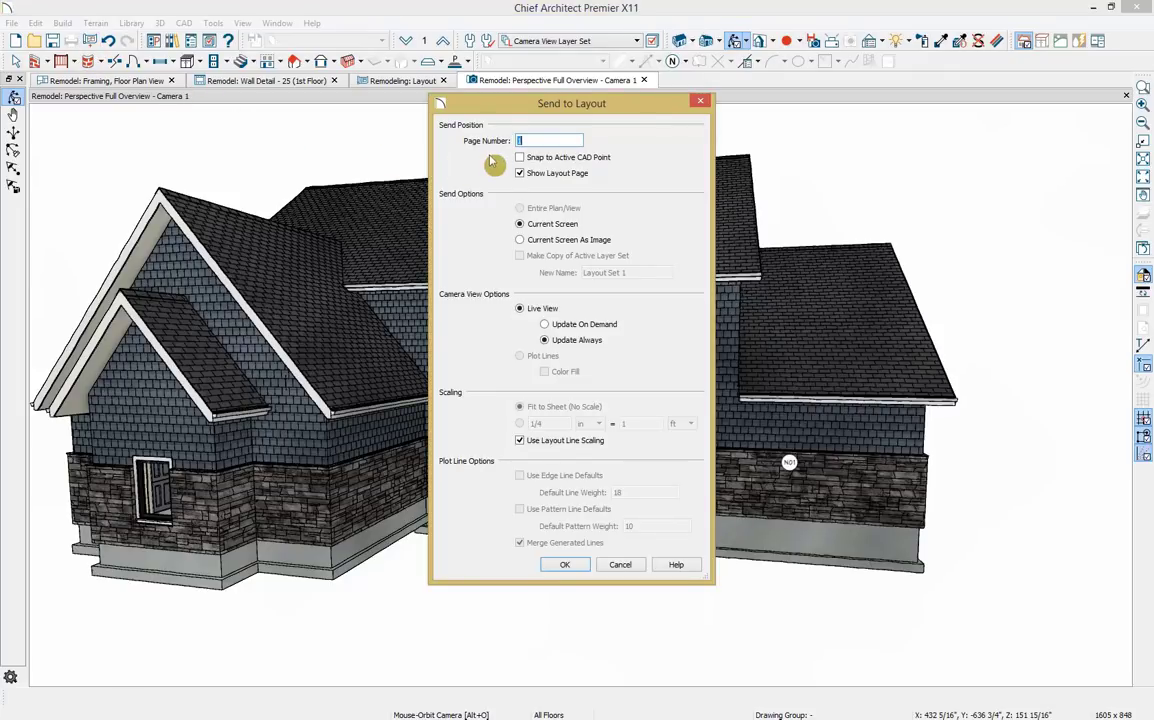
{"action": "left_click", "coordinate": [565, 566]}
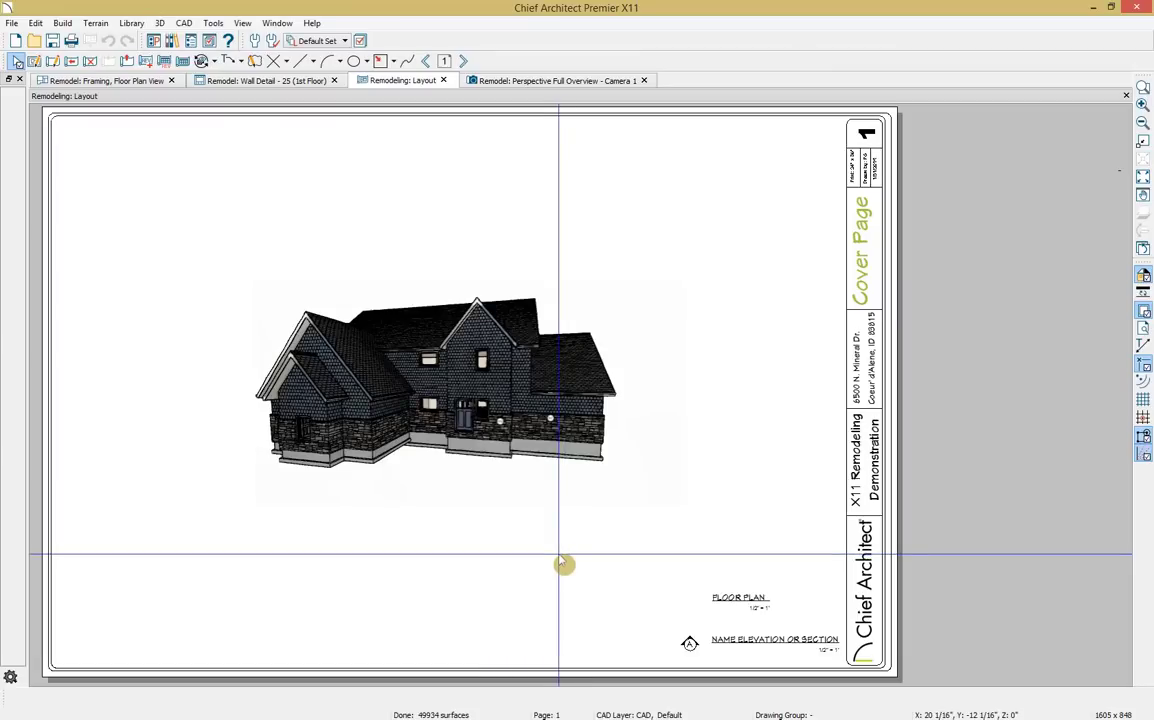
{"action": "left_click", "coordinate": [510, 451]}
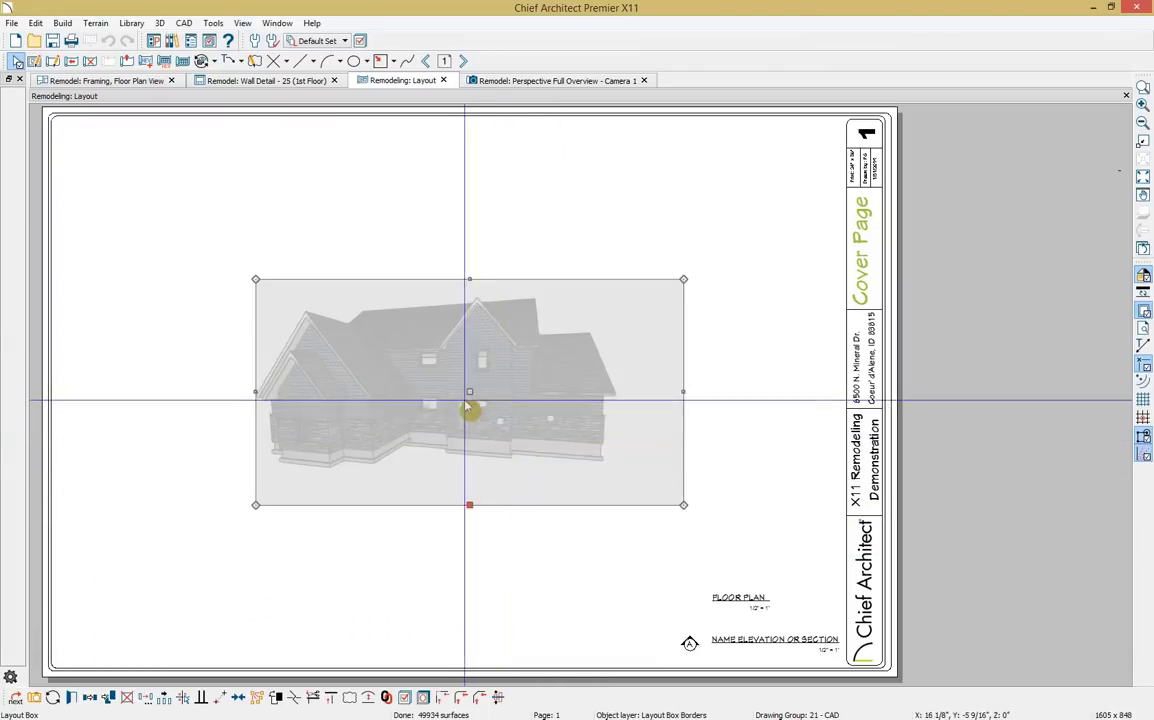
{"action": "left_click_drag", "start_coordinate": [470, 392], "coordinate": [280, 233]}
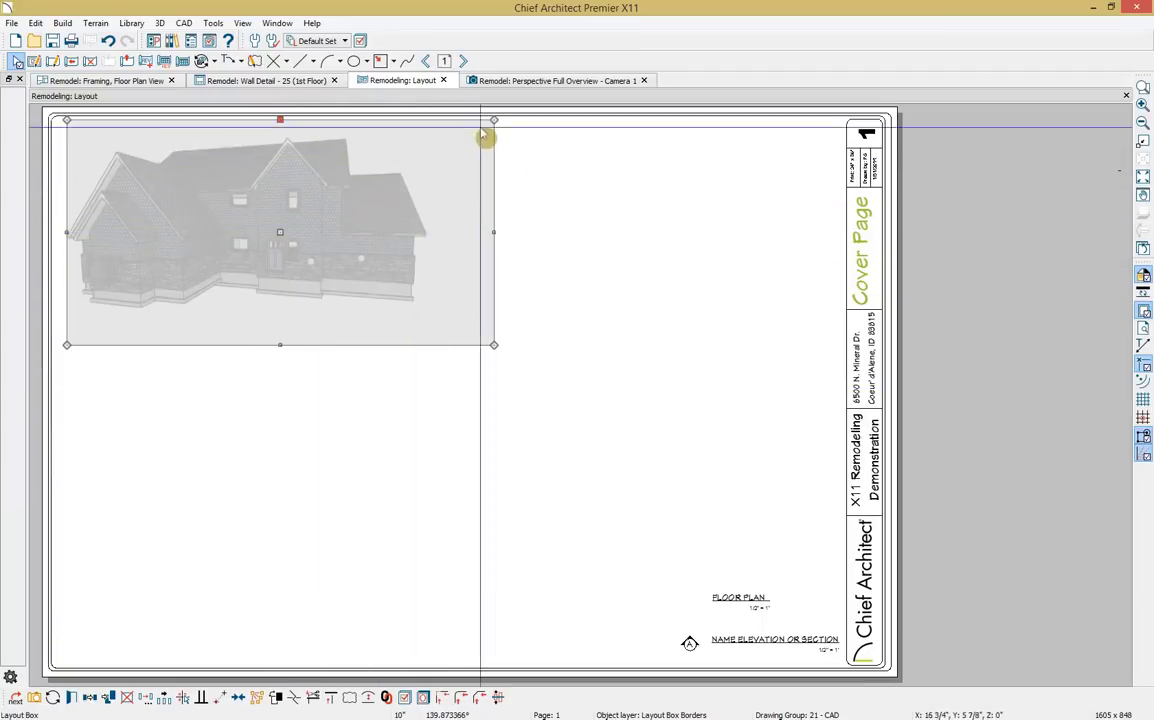
{"action": "left_click", "coordinate": [584, 185]}
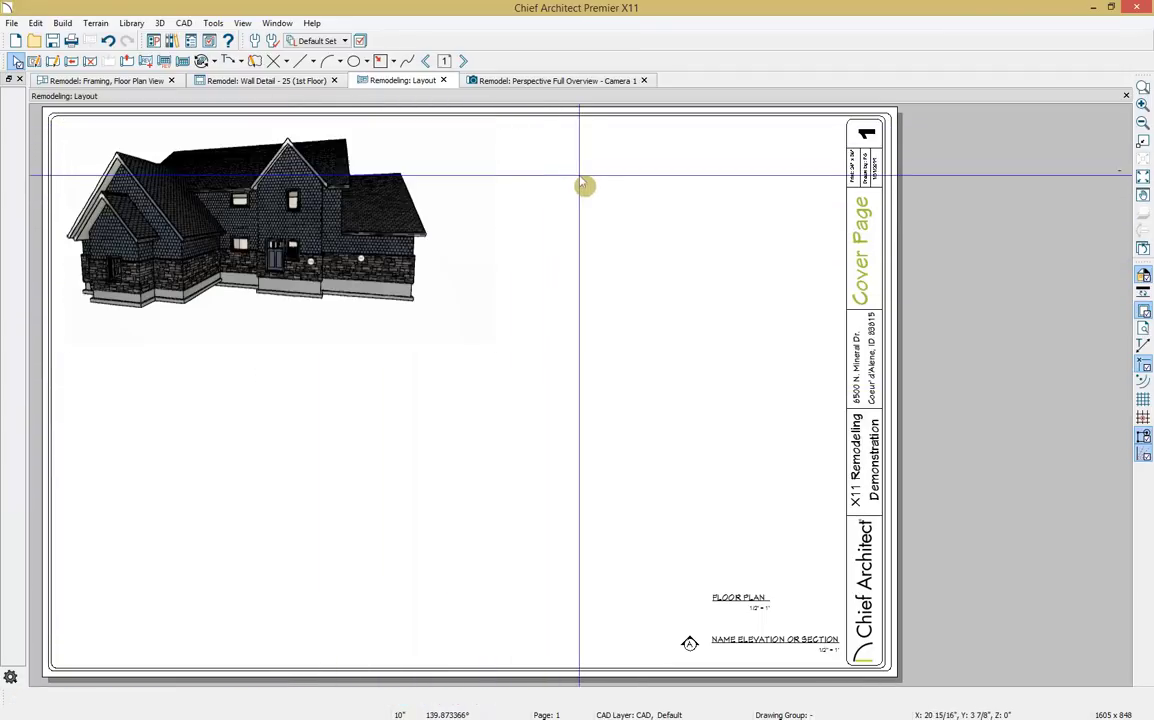
Step: Close the Perspective Full Overview camera view
{"action": "left_click", "coordinate": [537, 81]}
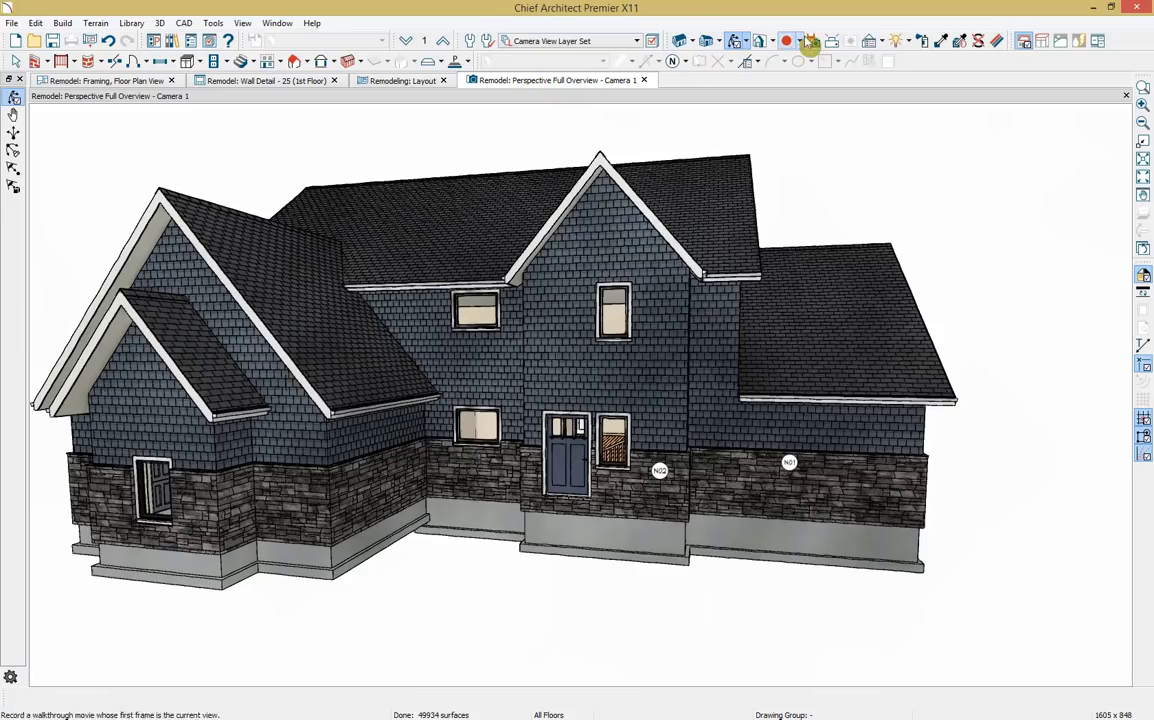
{"action": "left_click", "coordinate": [645, 80]}
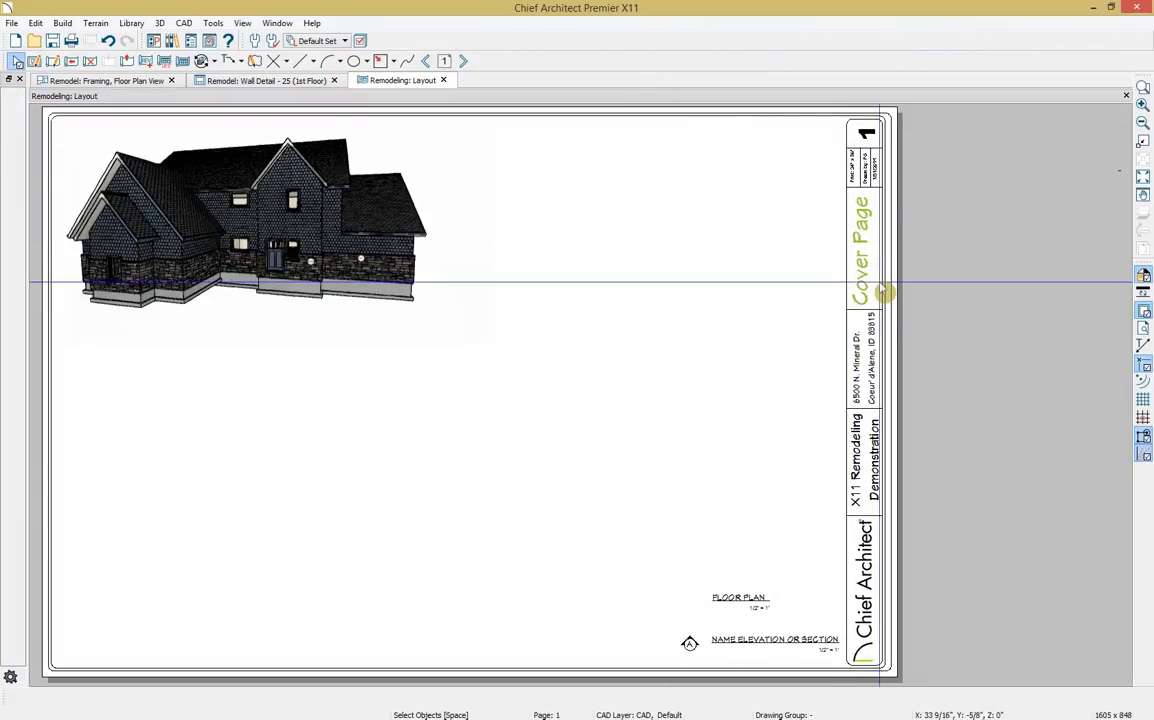
Step: After checking that layout page 2 is the floor plan sheet, switch the plan to Floor Plan View Dimensioned, saving the framing view's changes
{"action": "left_click", "coordinate": [465, 62]}
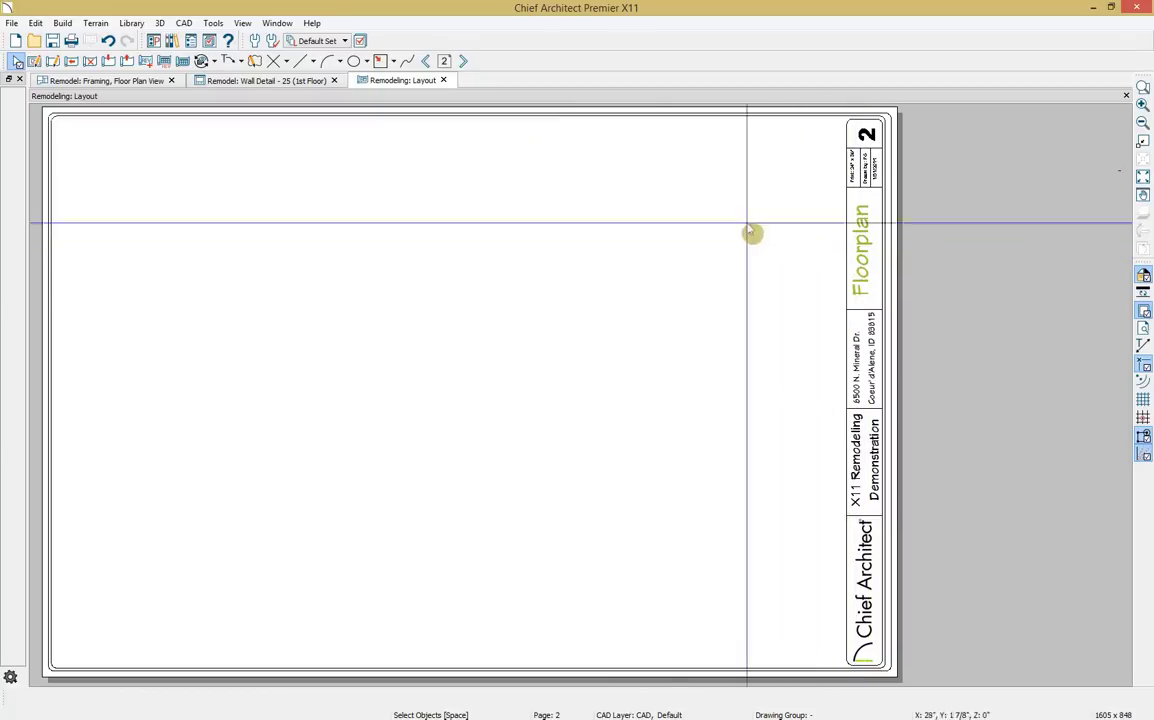
{"action": "left_click", "coordinate": [133, 84]}
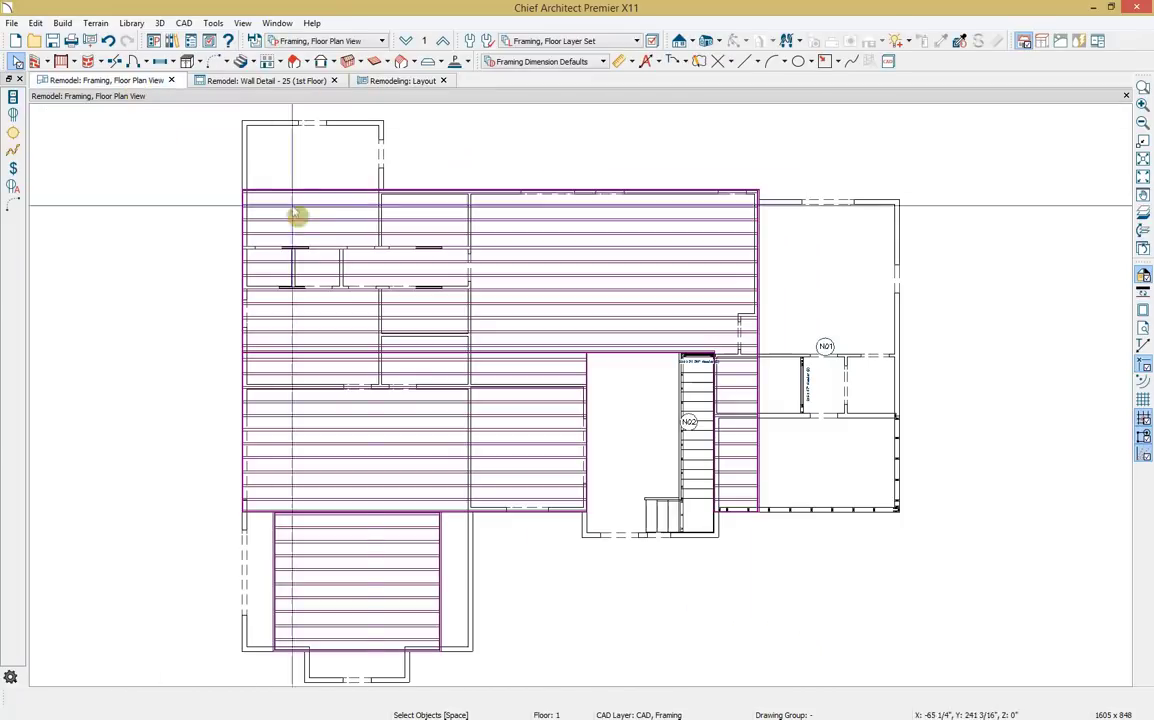
{"action": "left_click", "coordinate": [346, 41]}
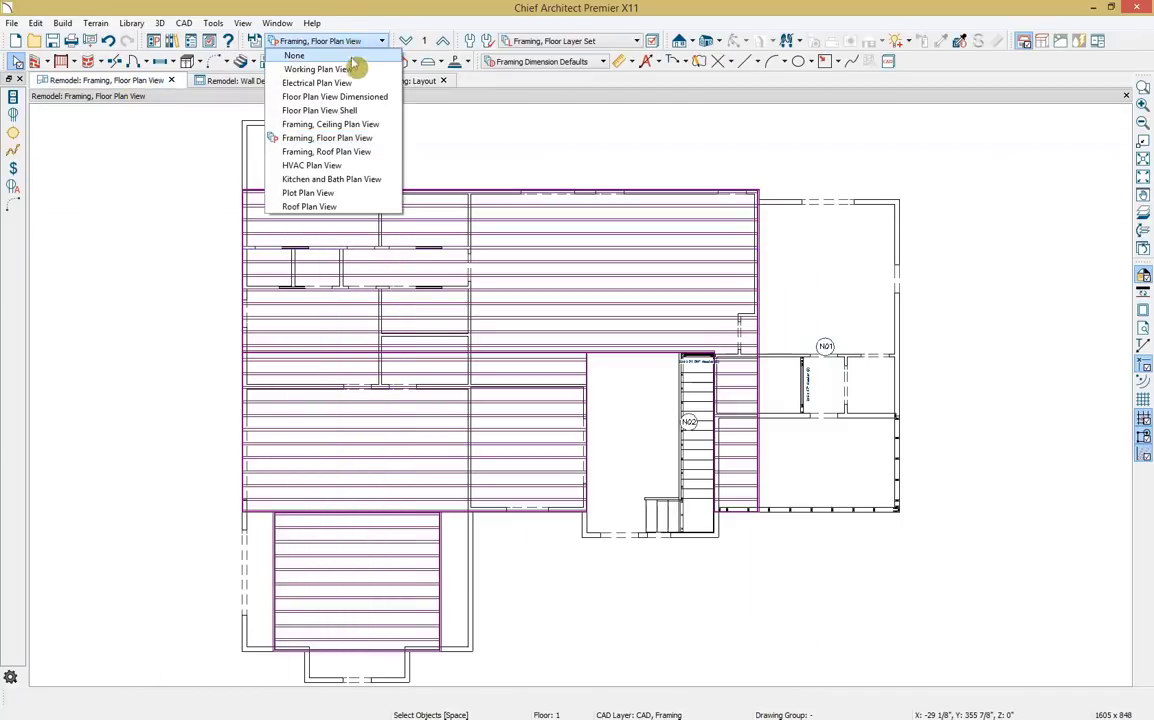
{"action": "left_click", "coordinate": [362, 97]}
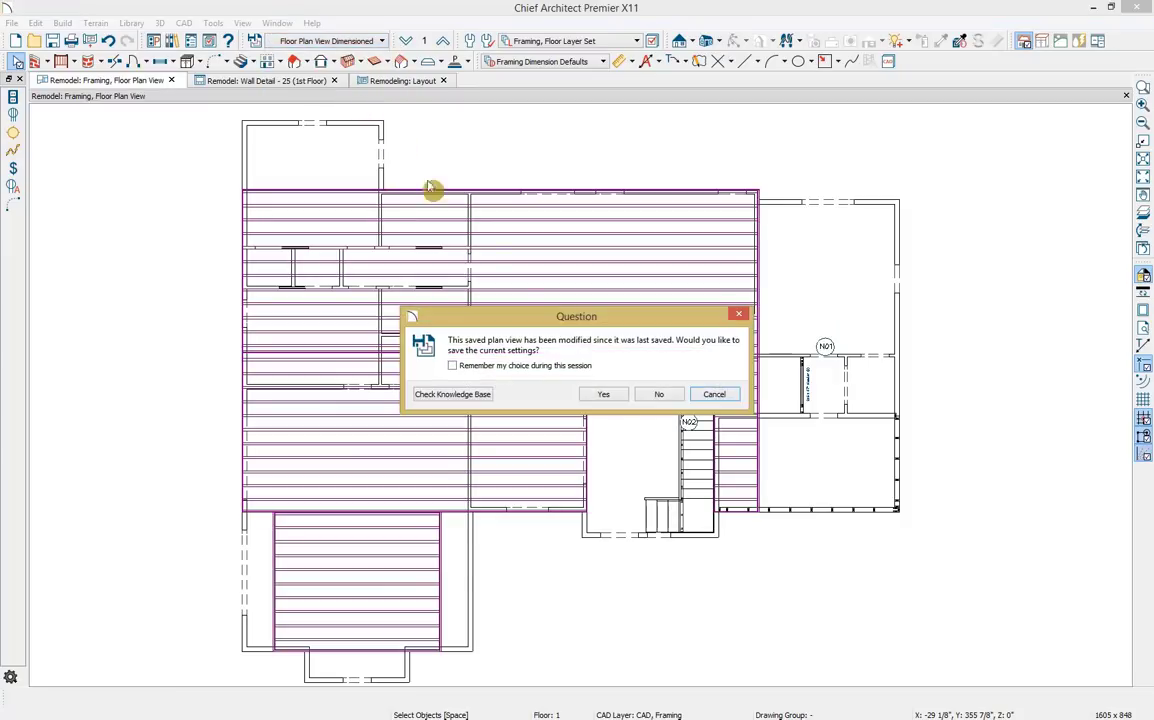
{"action": "left_click", "coordinate": [604, 396]}
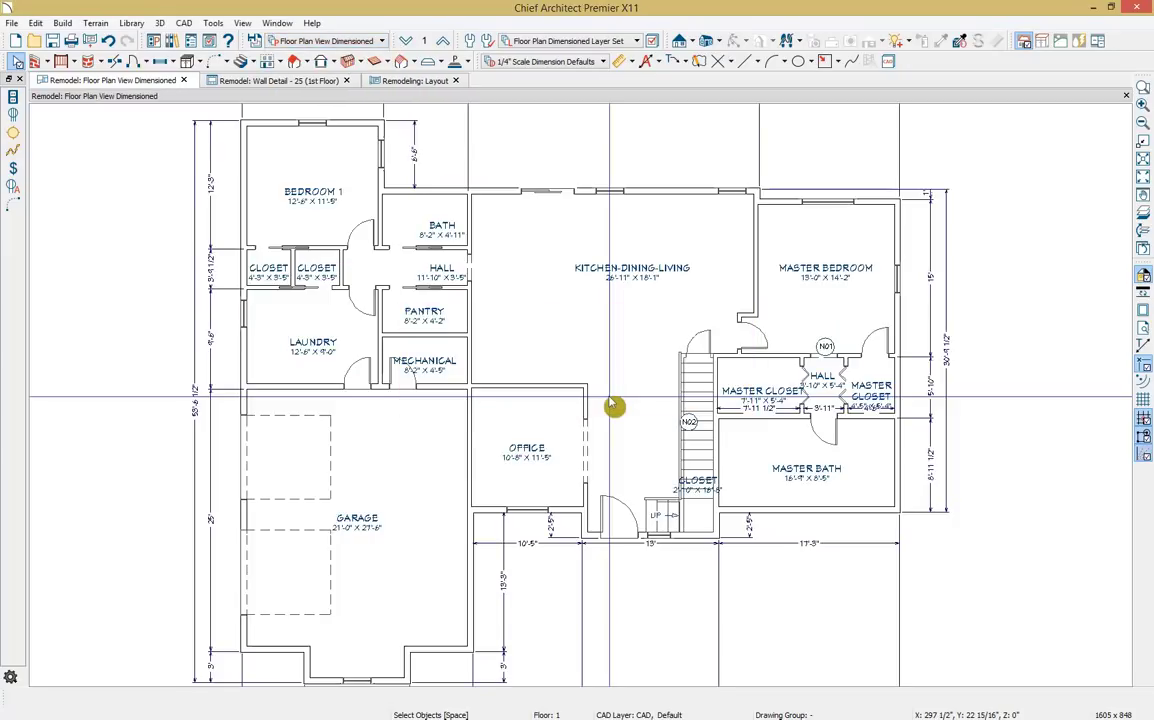
Step: Turn on the display of the "Walls, Layers" layer in the Floor Plan Dimensioned Layer Set
{"action": "scroll", "coordinate": [612, 405], "scroll_direction": "down", "scroll_amount": 5}
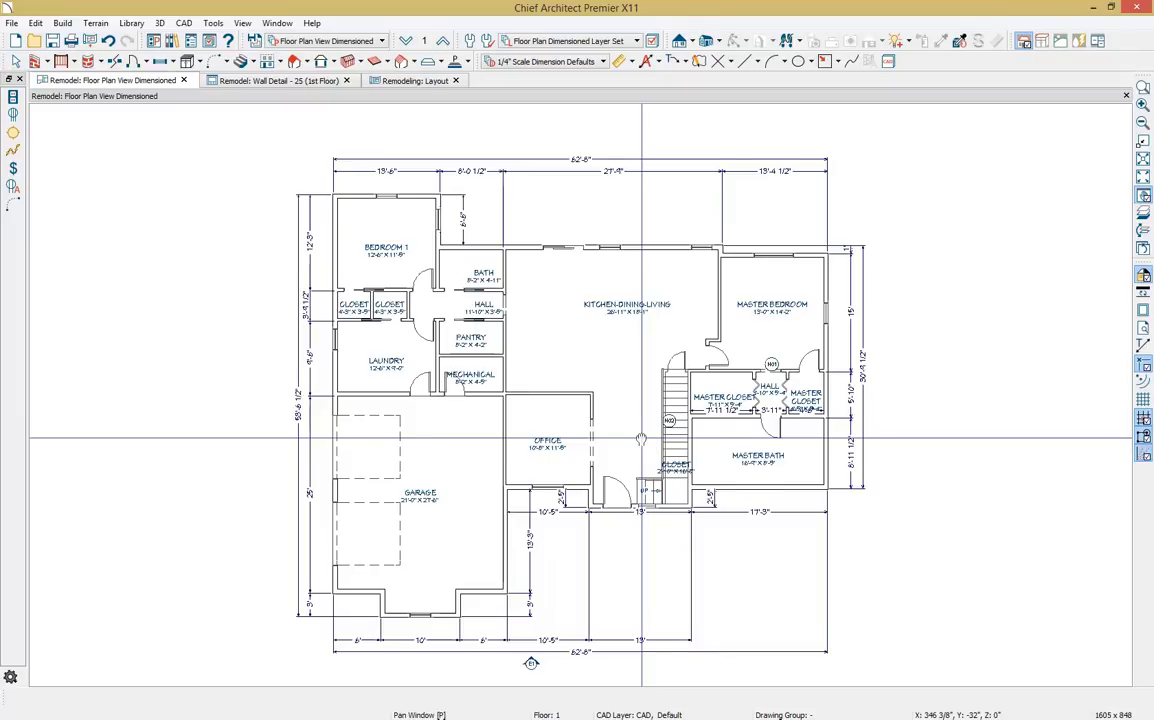
{"action": "middle_click_drag", "start_coordinate": [641, 438], "coordinate": [640, 423]}
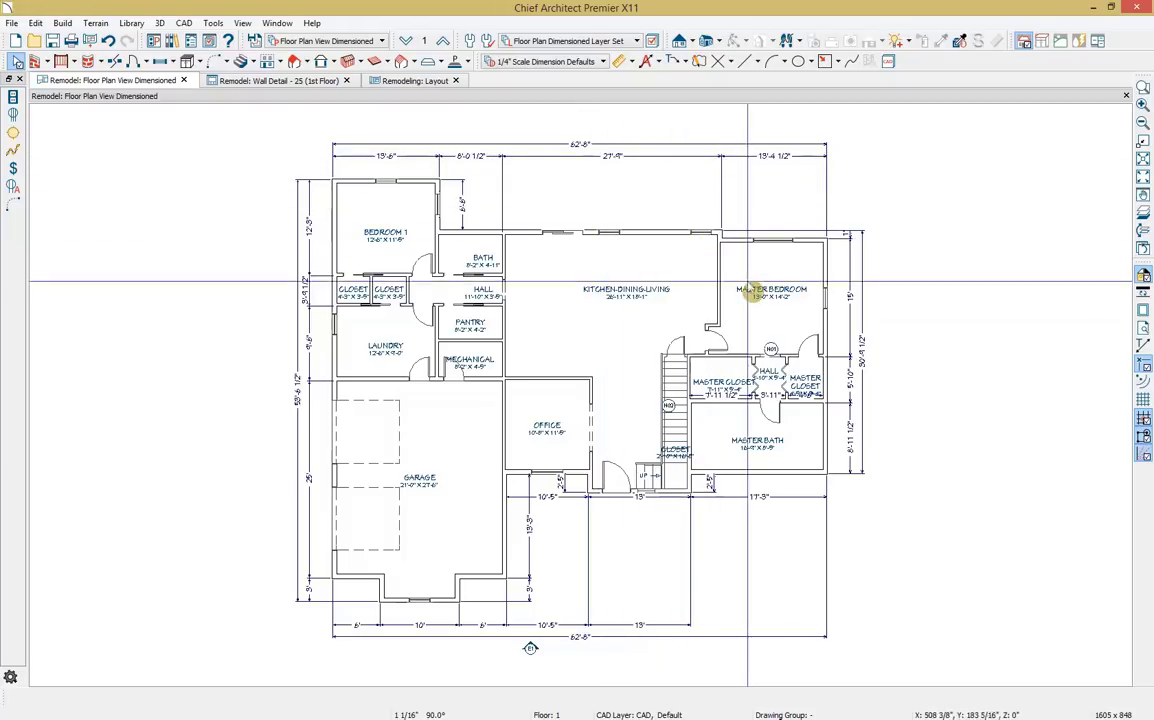
{"action": "left_click", "coordinate": [652, 41]}
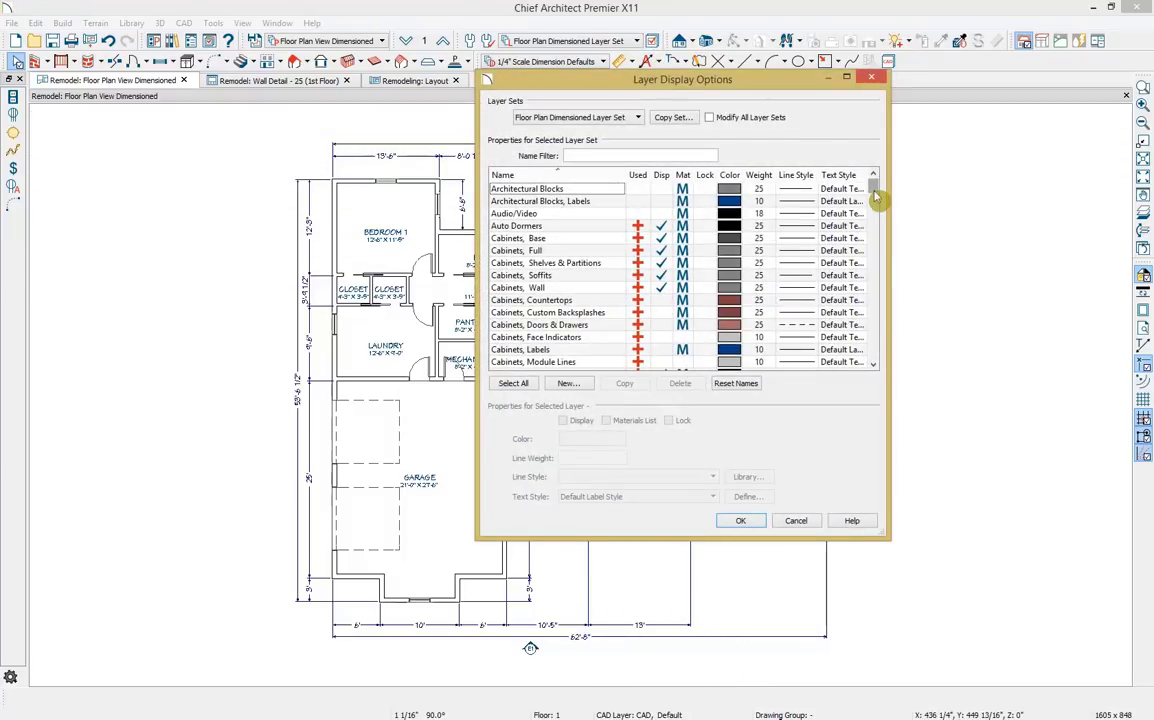
{"action": "left_click_drag", "start_coordinate": [876, 197], "coordinate": [876, 368]}
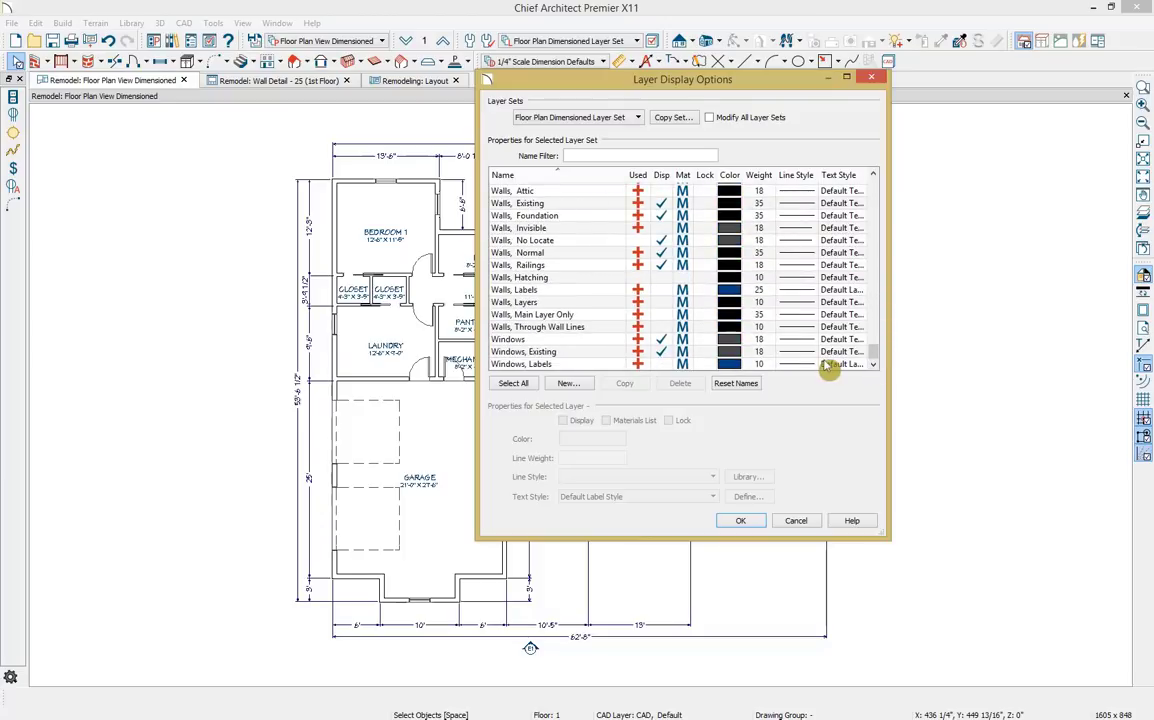
{"action": "left_click", "coordinate": [663, 304]}
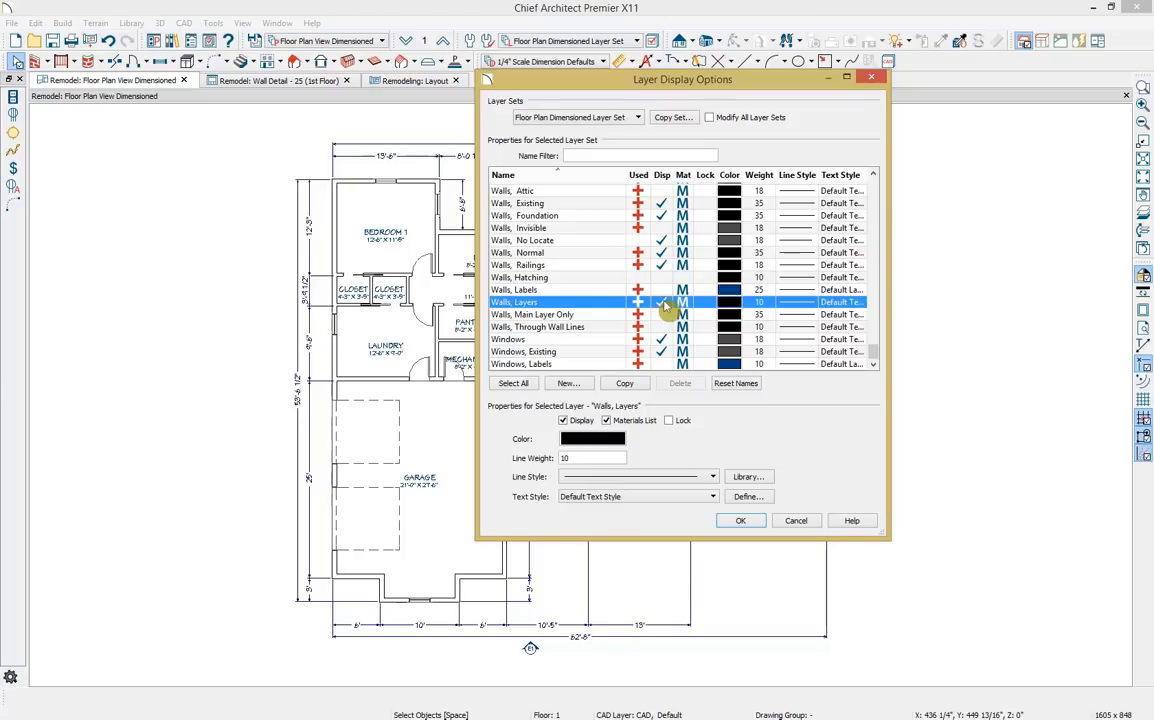
{"action": "left_click", "coordinate": [737, 521]}
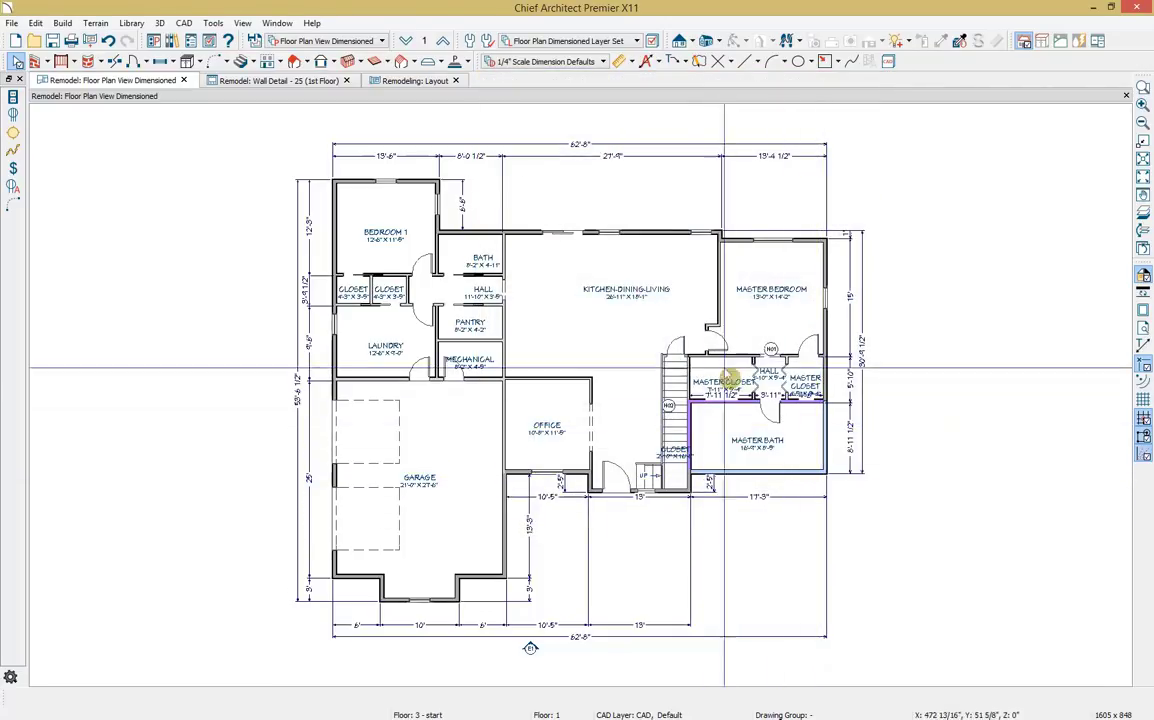
Step: Send the current floor plan screen to layout page 2 at 1/4 in = 1 ft and shift it toward the sheet's upper-left corner
{"action": "left_click", "coordinate": [90, 42]}
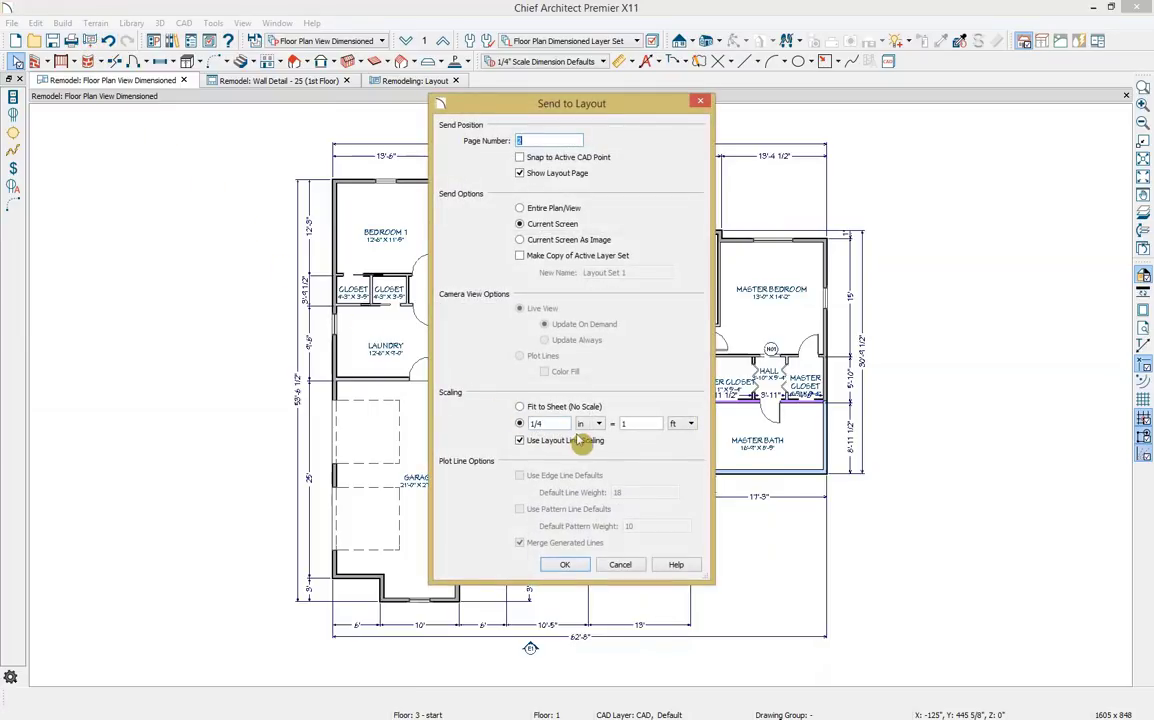
{"action": "left_click", "coordinate": [567, 566]}
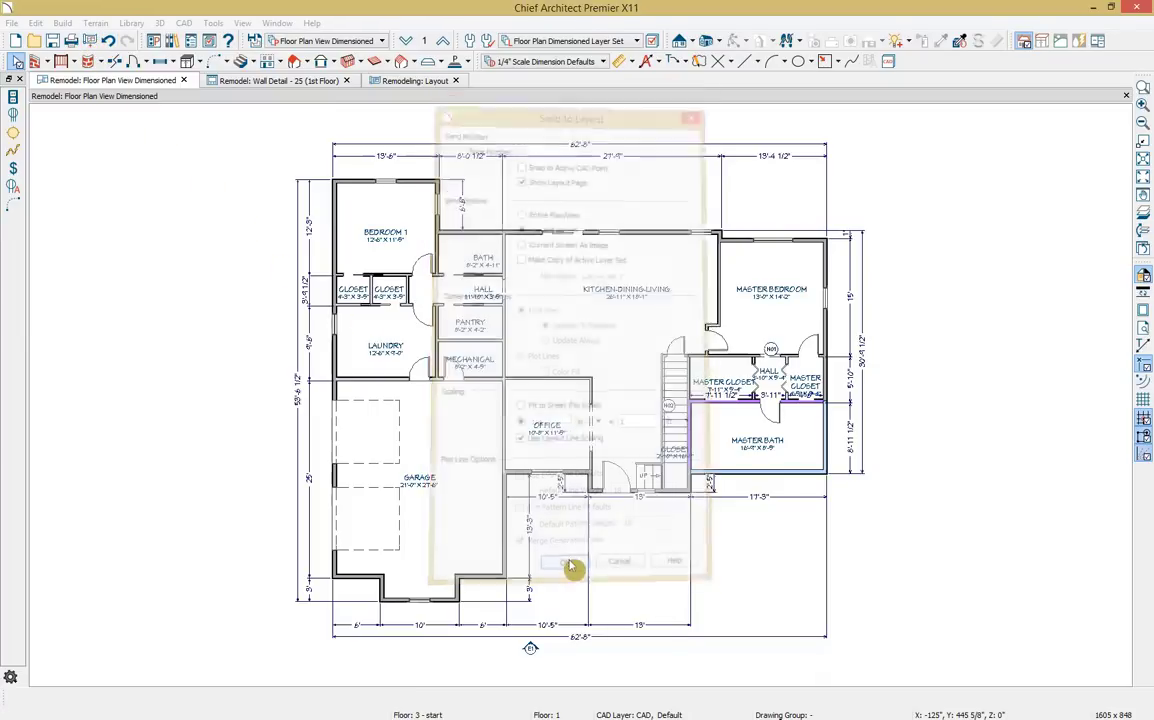
{"action": "left_click", "coordinate": [468, 394]}
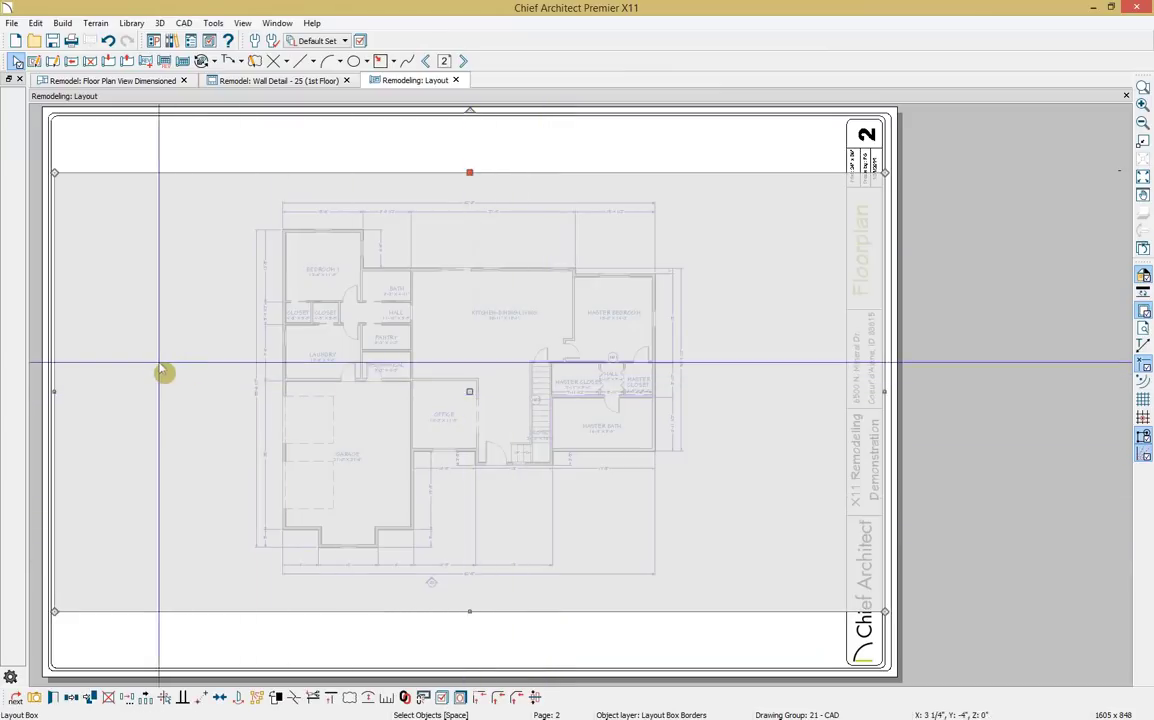
{"action": "scroll", "coordinate": [268, 394], "scroll_direction": "down", "scroll_amount": 2}
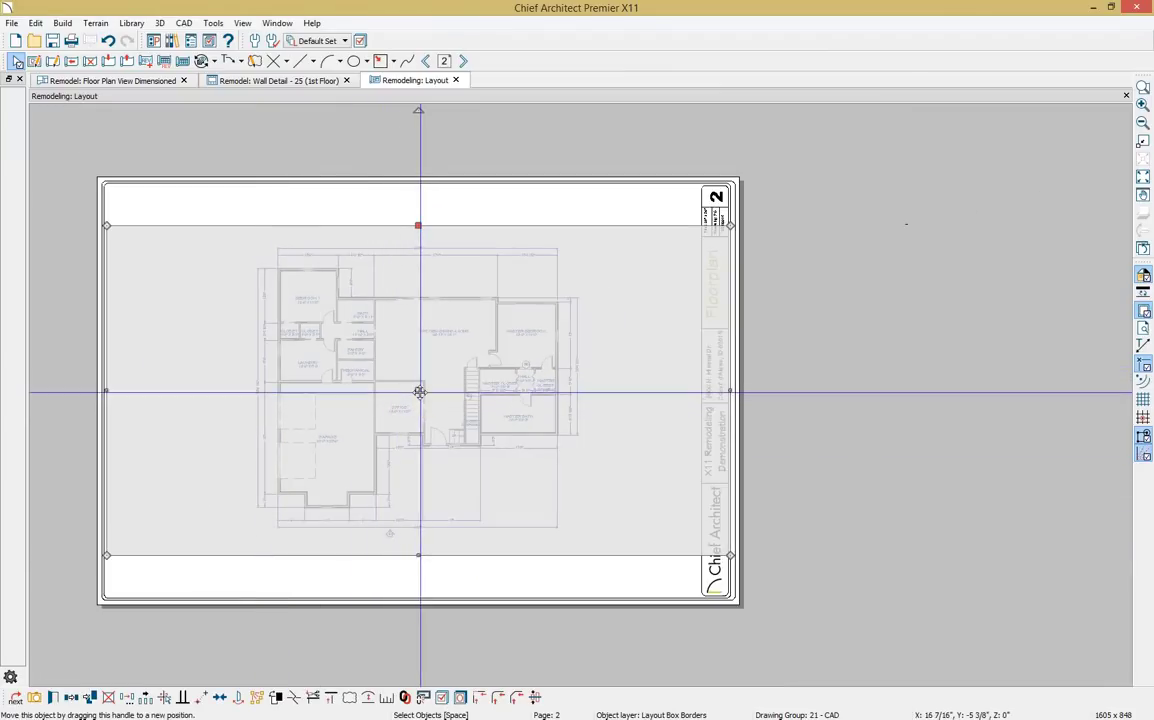
{"action": "left_click_drag", "start_coordinate": [418, 390], "coordinate": [296, 348]}
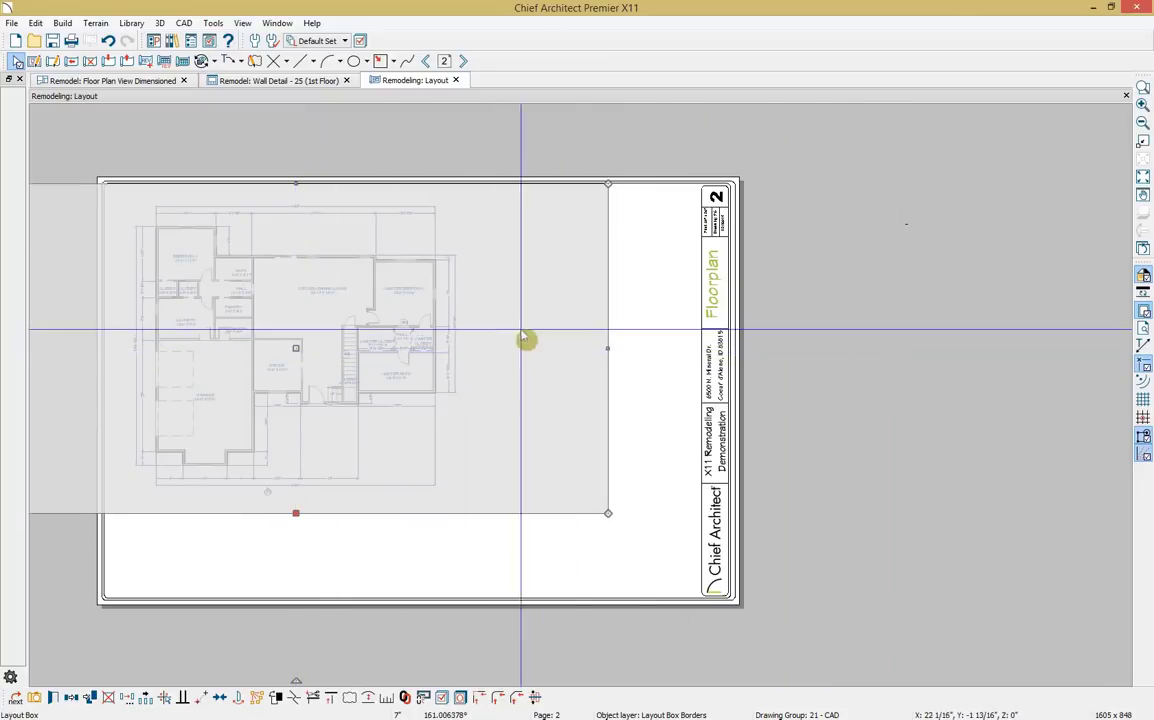
{"action": "scroll", "coordinate": [350, 335], "scroll_direction": "down", "scroll_amount": 1}
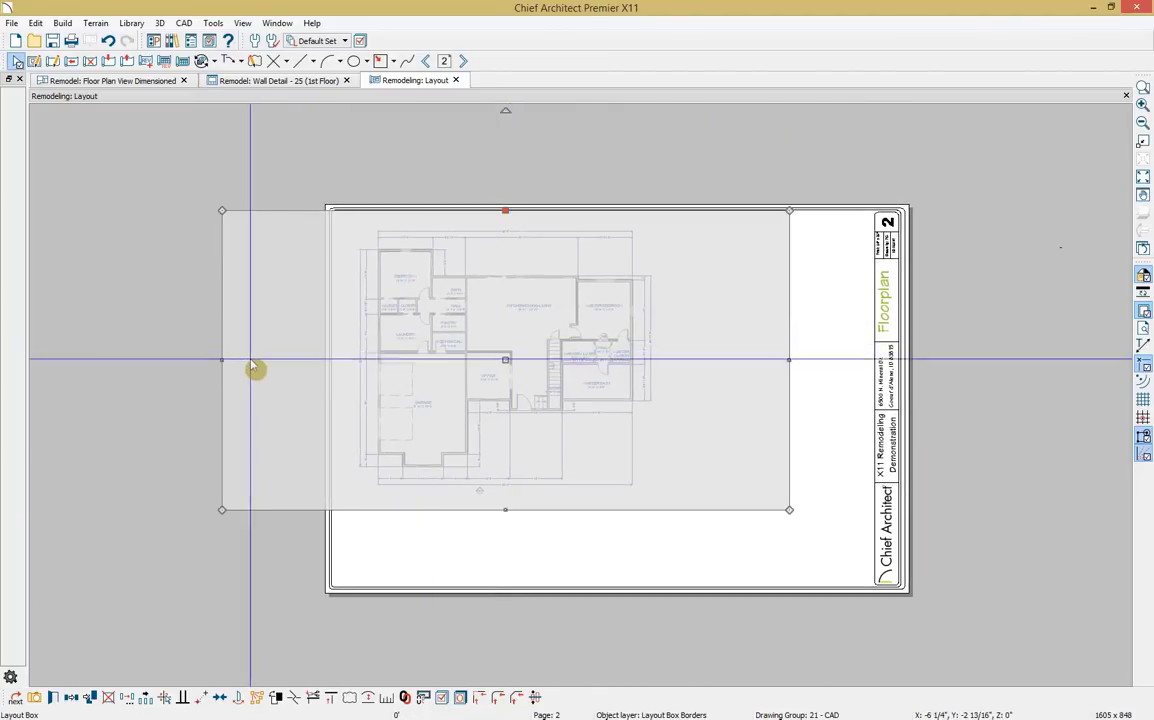
Step: Crop the empty left margin of the floor plan's layout box and fit the plan into the sheet's upper-left corner
{"action": "scroll", "coordinate": [225, 367], "scroll_direction": "up", "scroll_amount": 3}
{"action": "left_click_drag", "start_coordinate": [214, 367], "coordinate": [425, 353]}
{"action": "scroll", "coordinate": [428, 360], "scroll_direction": "down", "scroll_amount": 2}
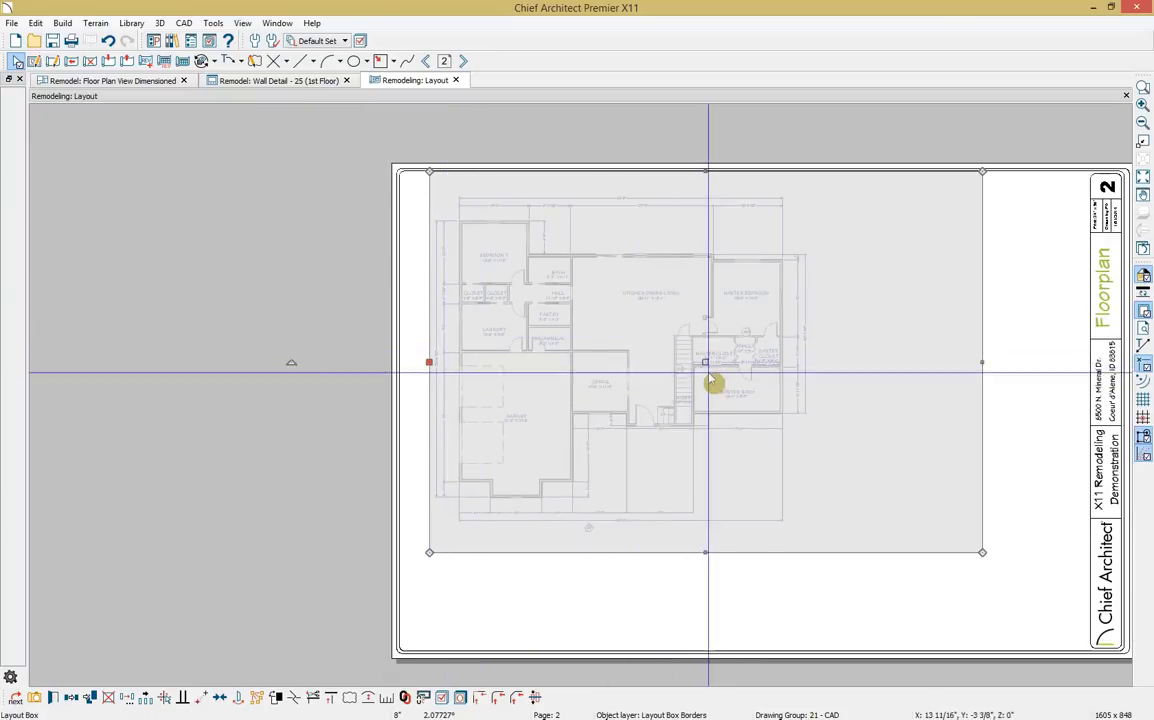
{"action": "left_click_drag", "start_coordinate": [706, 361], "coordinate": [675, 348]}
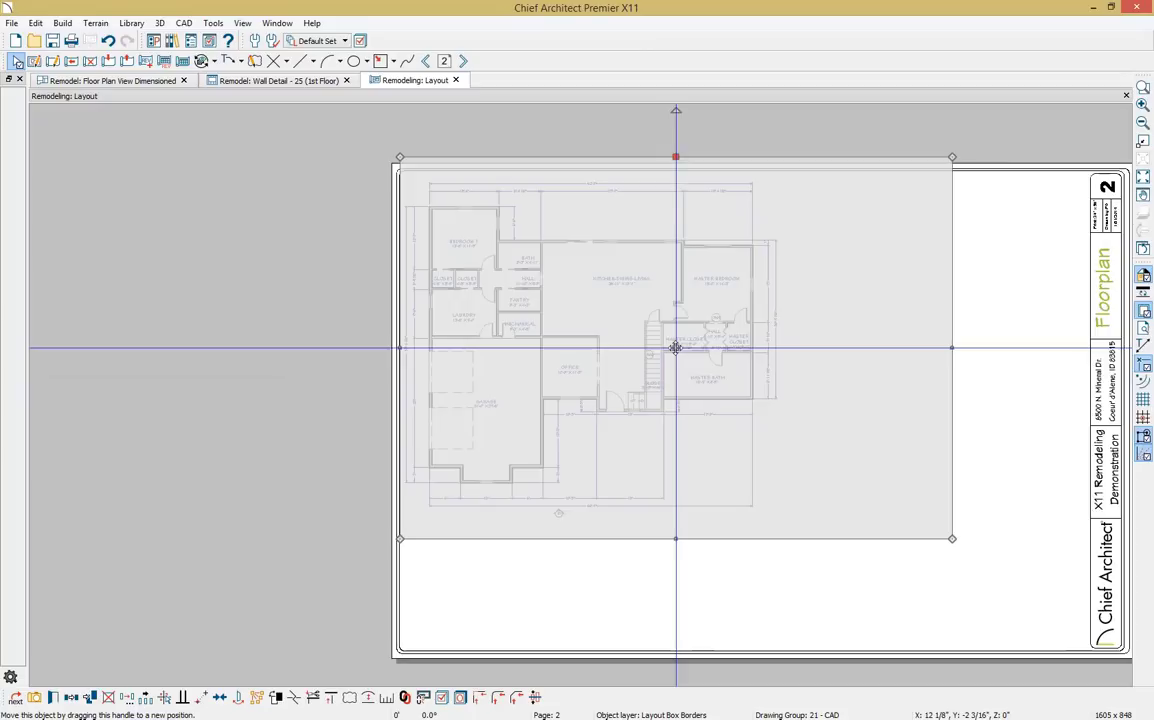
{"action": "left_click", "coordinate": [261, 316]}
{"action": "middle_click_drag", "start_coordinate": [976, 420], "coordinate": [803, 391]}
{"action": "scroll", "coordinate": [807, 401], "scroll_direction": "up", "scroll_amount": 1}
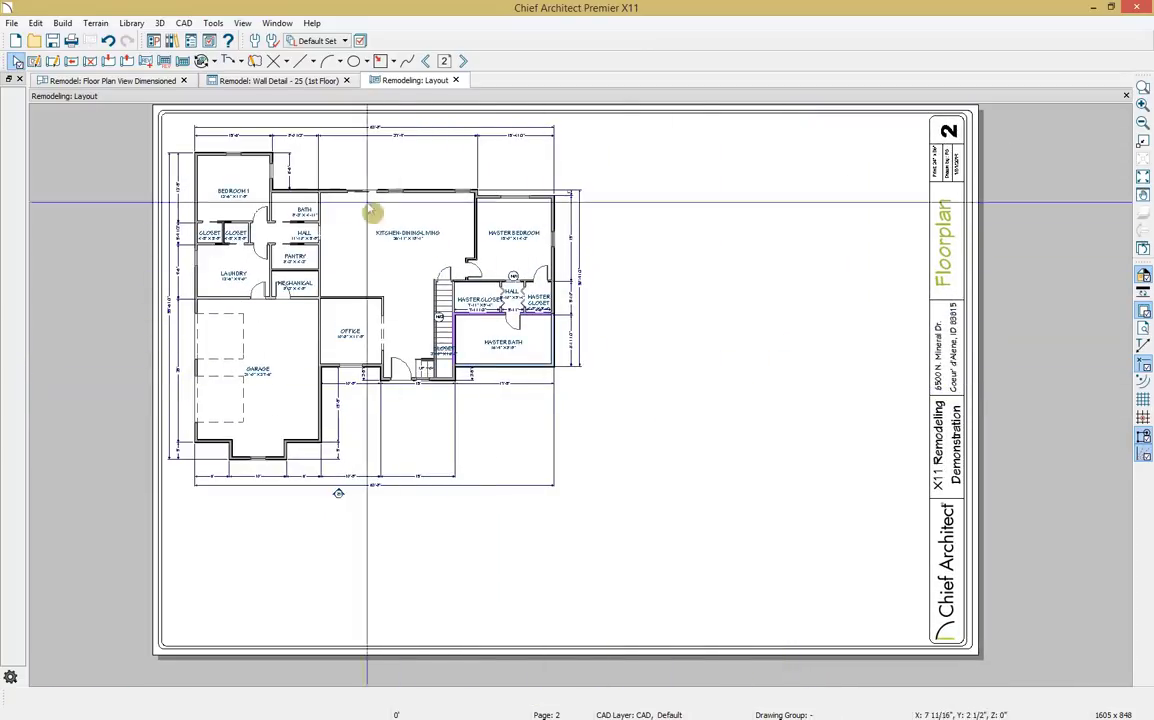
Step: Open the Schedules Detail from the plan's CAD details
{"action": "left_click", "coordinate": [113, 80]}
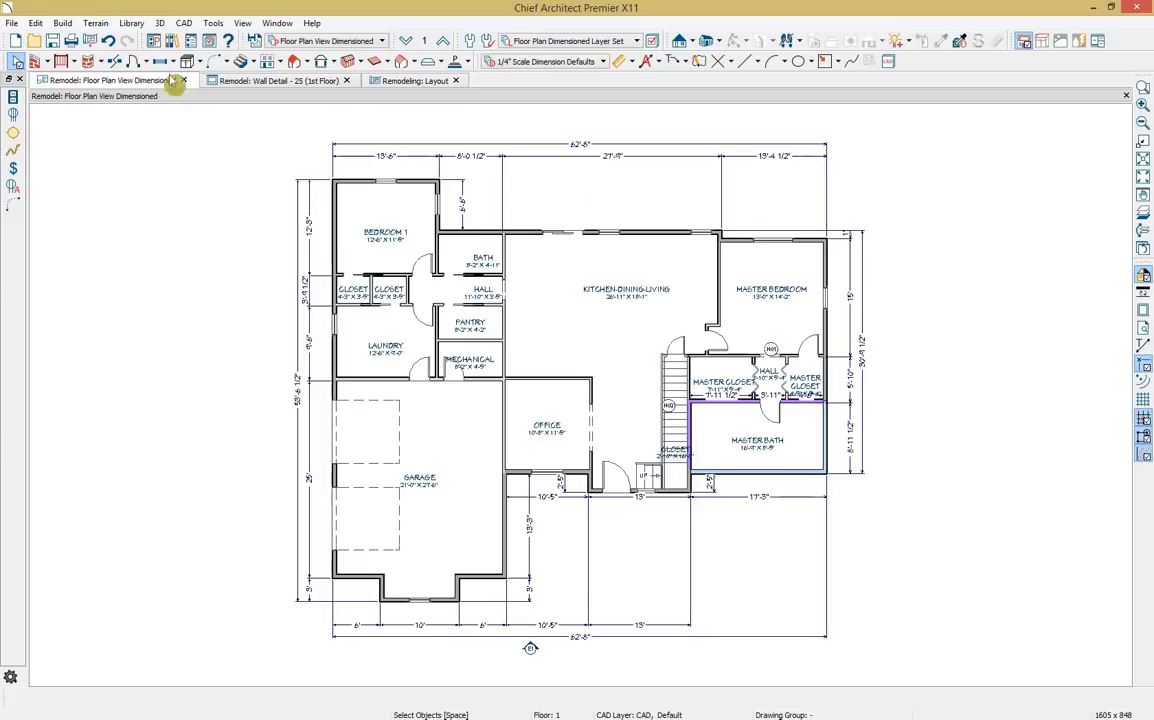
{"action": "left_click", "coordinate": [183, 22]}
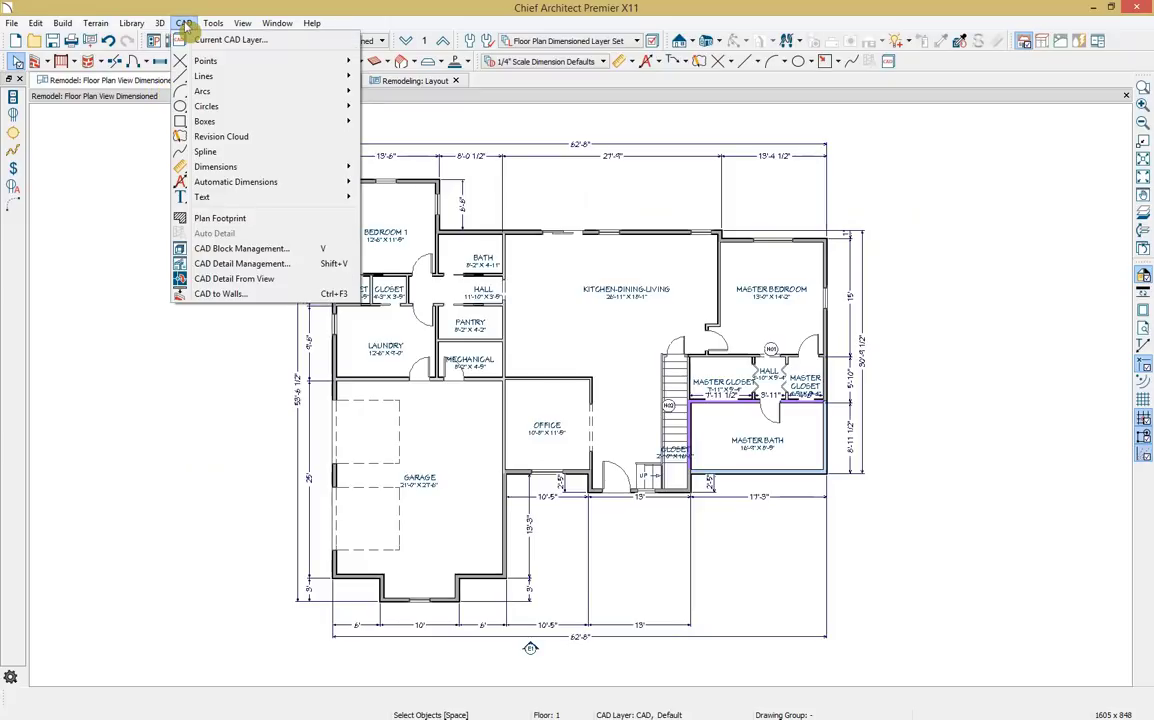
{"action": "left_click", "coordinate": [250, 263]}
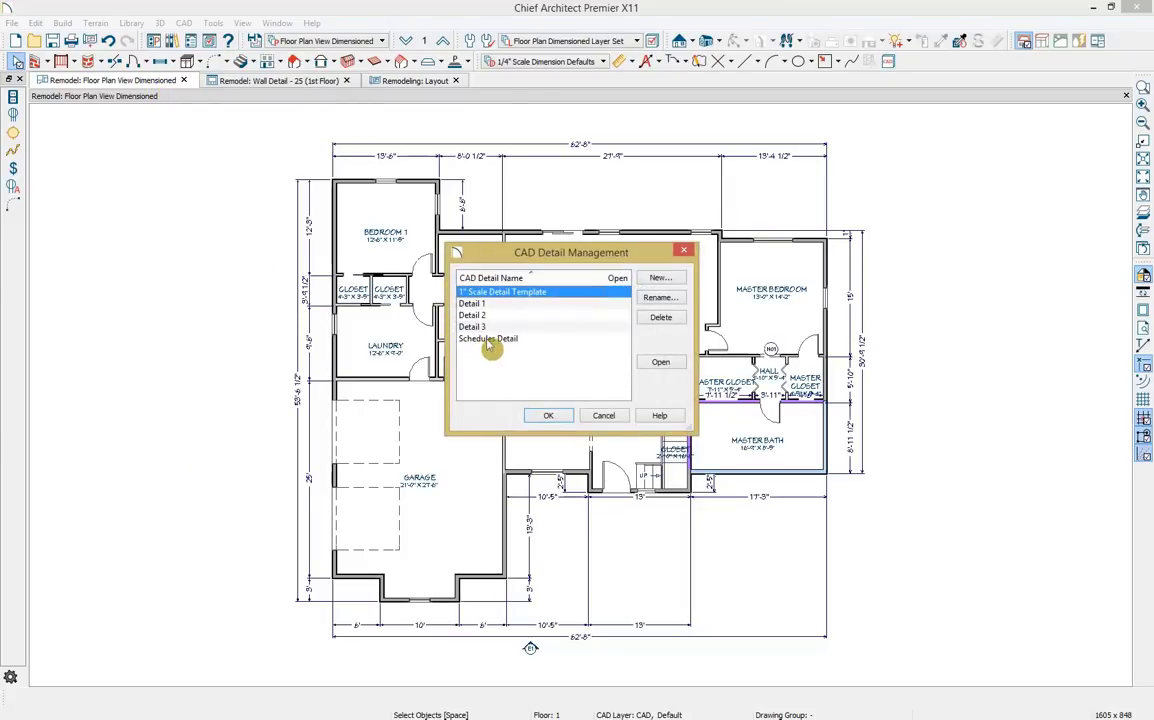
{"action": "left_click", "coordinate": [490, 340]}
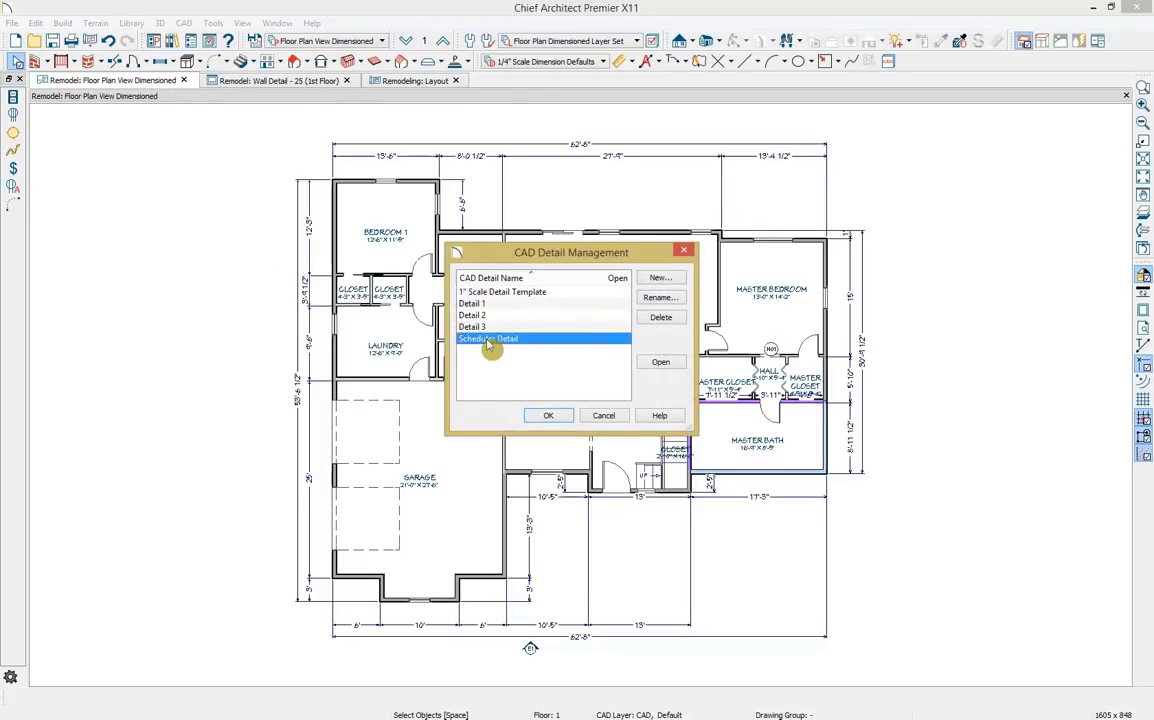
{"action": "left_click", "coordinate": [661, 365]}
Step: Move the Notes Schedule closer to the Walls Schedule in the Schedules Detail
{"action": "scroll", "coordinate": [662, 373], "scroll_direction": "down", "scroll_amount": 2}
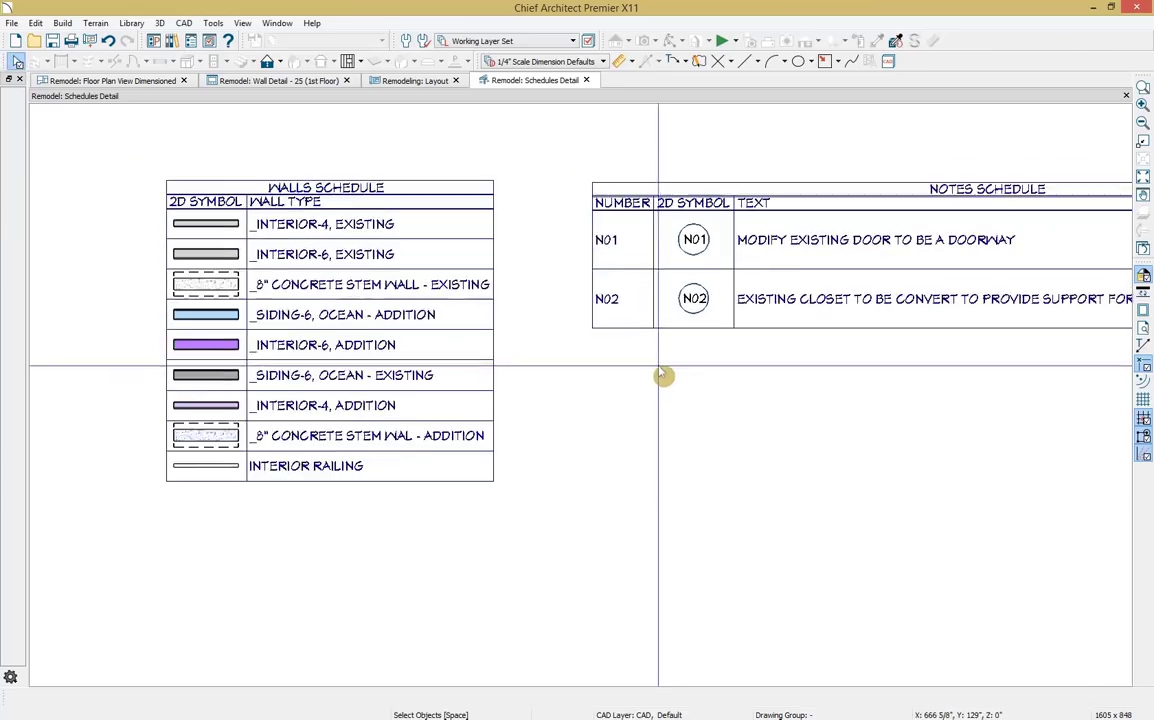
{"action": "middle_click_drag", "start_coordinate": [798, 402], "coordinate": [595, 371]}
{"action": "scroll", "coordinate": [567, 374], "scroll_direction": "down", "scroll_amount": 1}
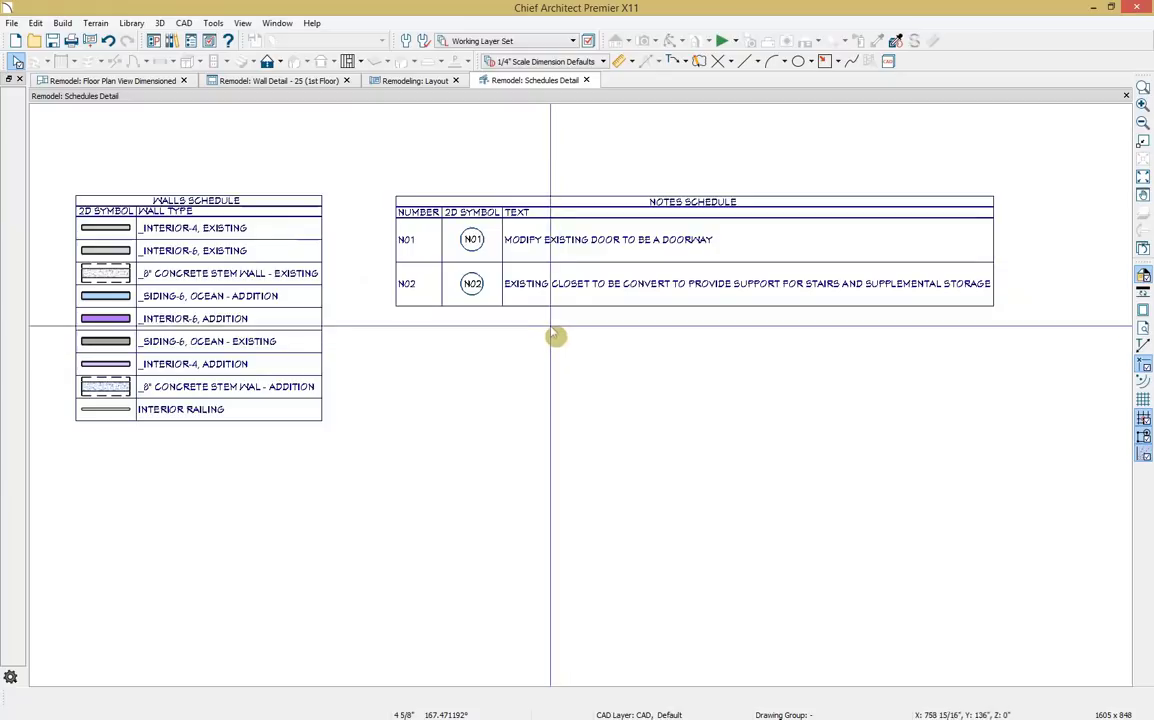
{"action": "left_click", "coordinate": [705, 260]}
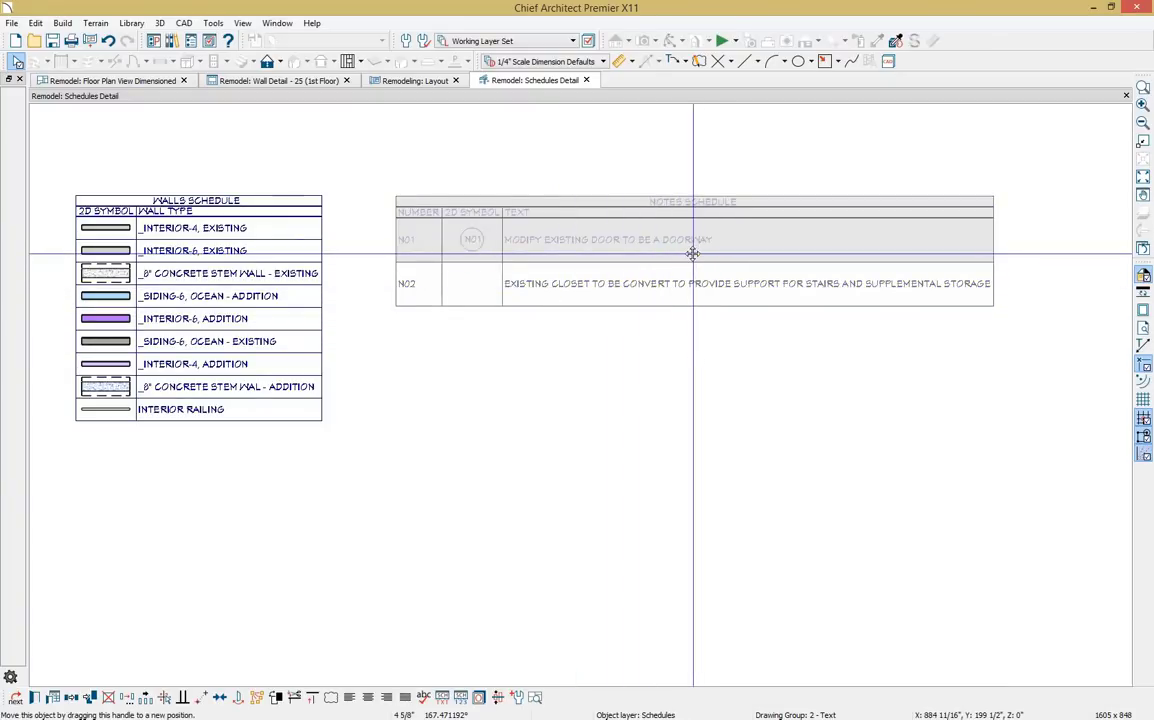
{"action": "left_click_drag", "start_coordinate": [693, 250], "coordinate": [634, 251]}
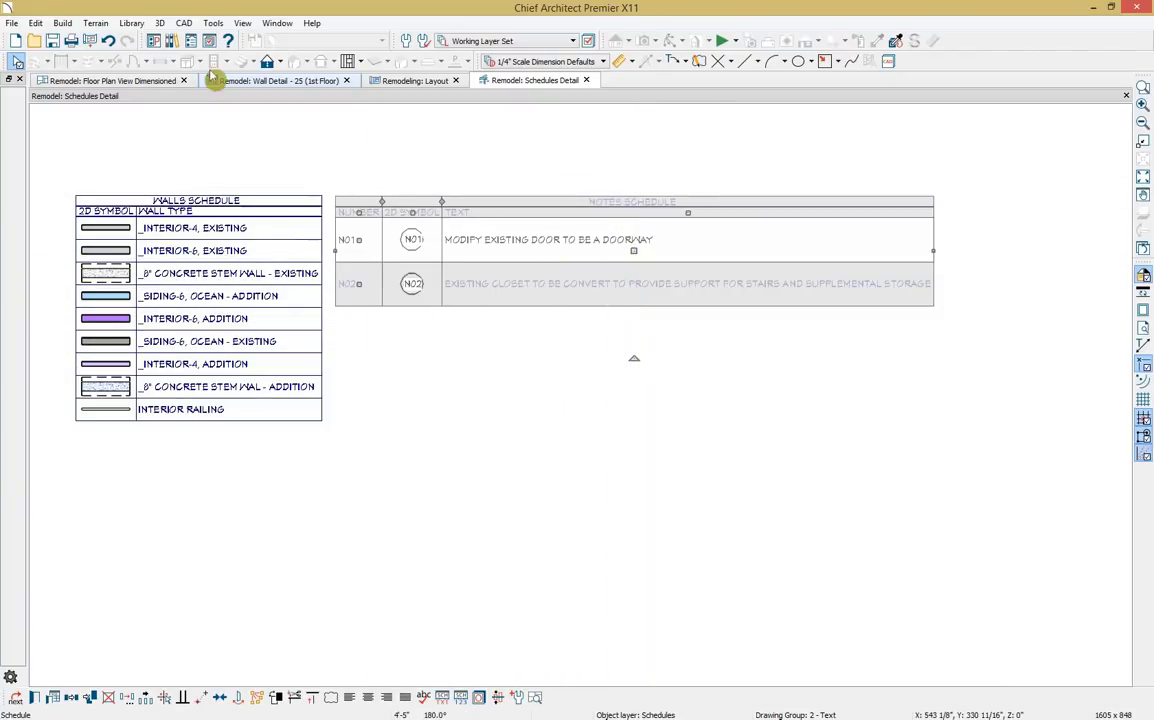
Step: Send the schedules screen to layout page 2 at 1/4 in = 1 ft and place it in the sheet's lower-right area
{"action": "left_click", "coordinate": [90, 41]}
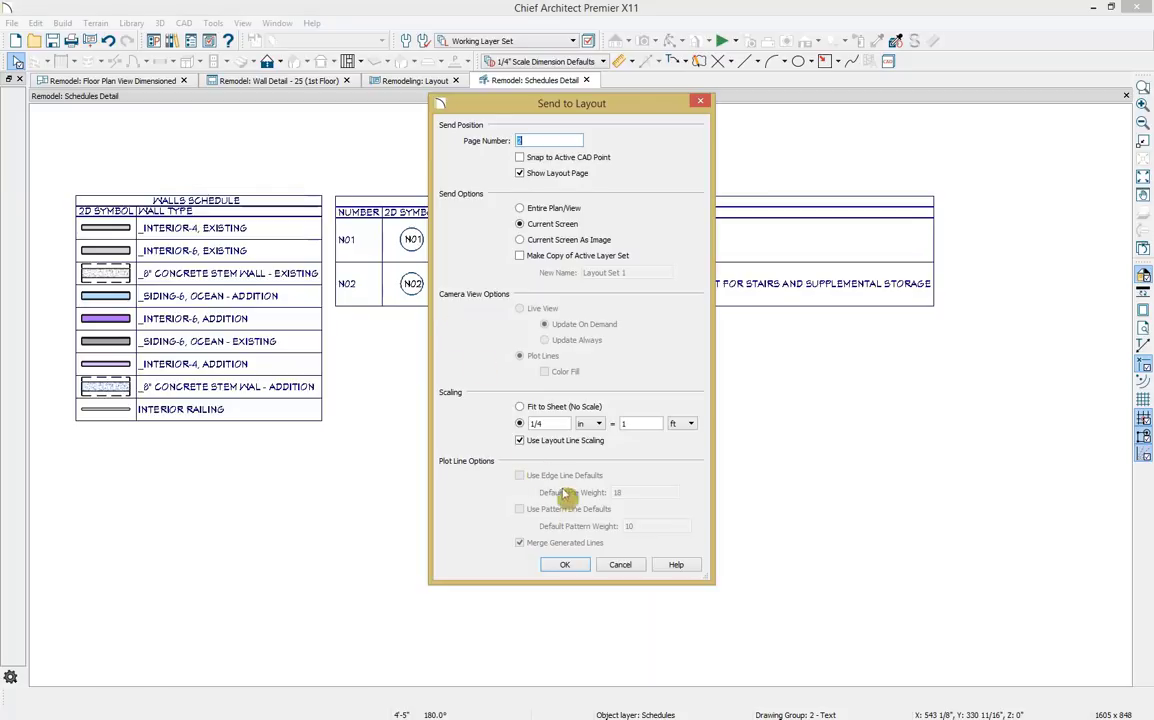
{"action": "left_click", "coordinate": [566, 565]}
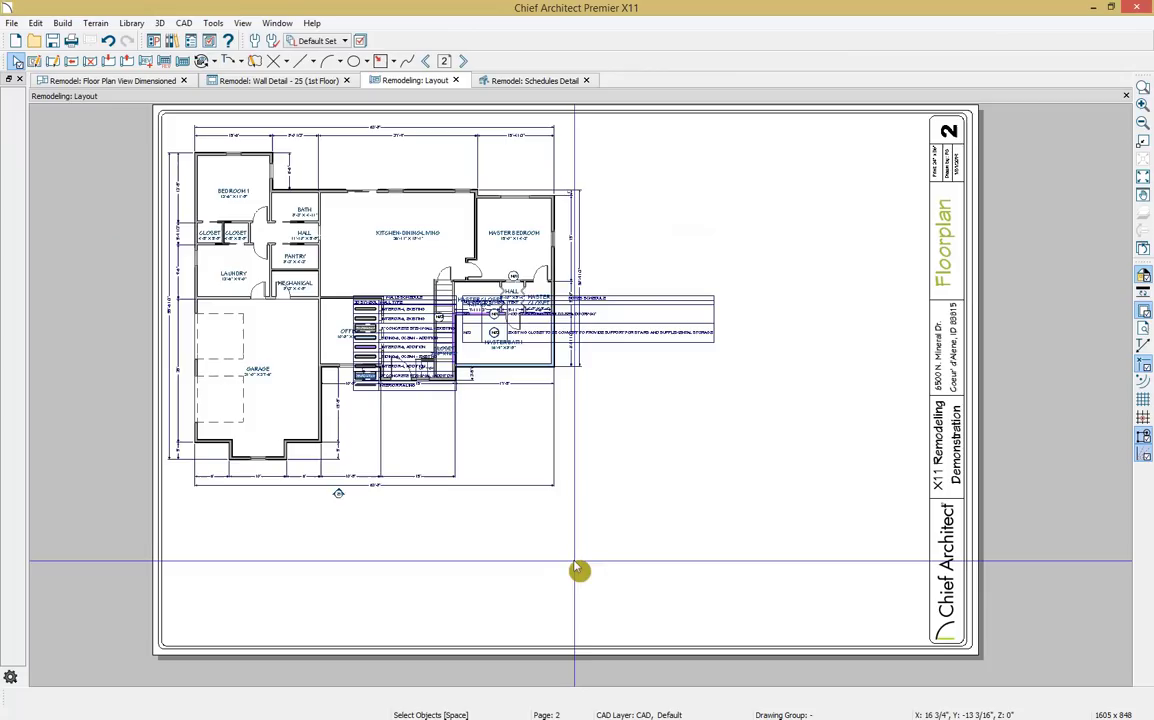
{"action": "left_click_drag", "start_coordinate": [567, 383], "coordinate": [799, 252]}
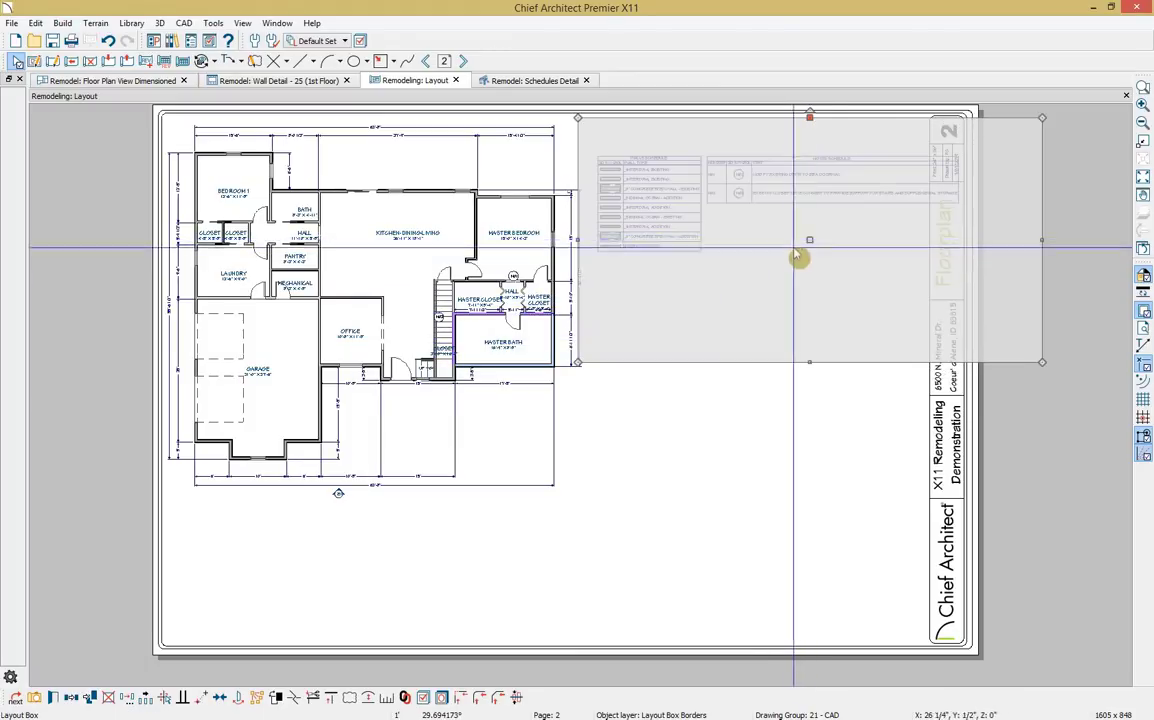
{"action": "left_click", "coordinate": [586, 250]}
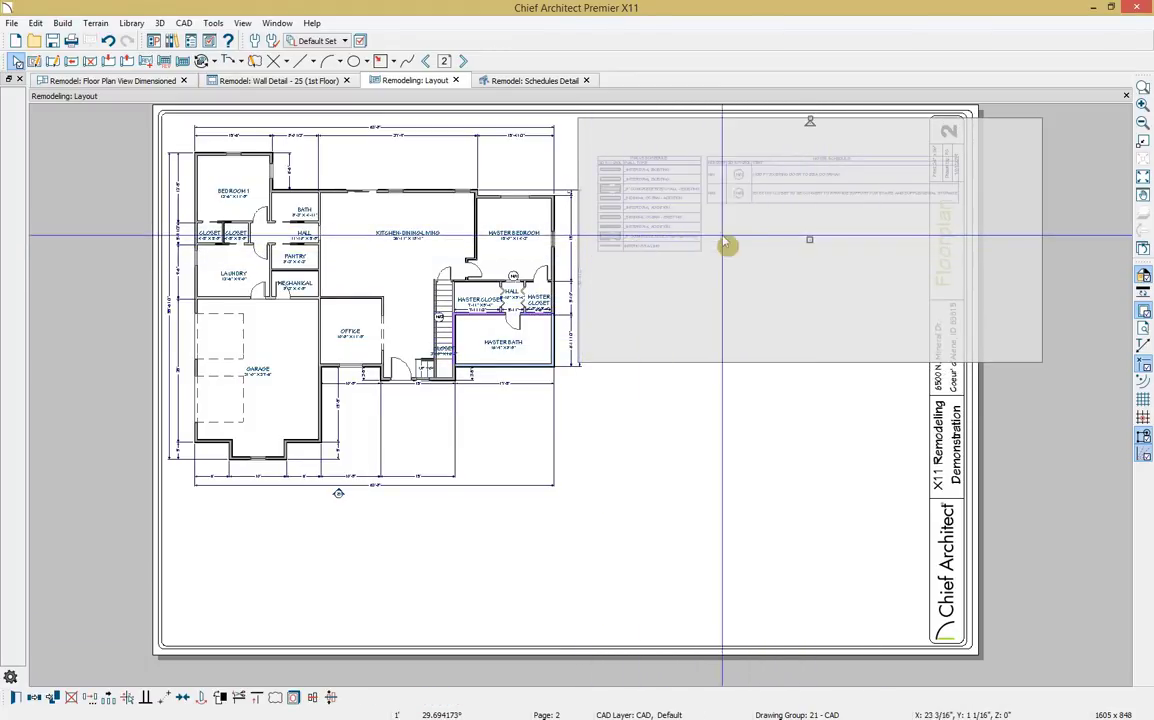
{"action": "left_click_drag", "start_coordinate": [810, 242], "coordinate": [738, 516]}
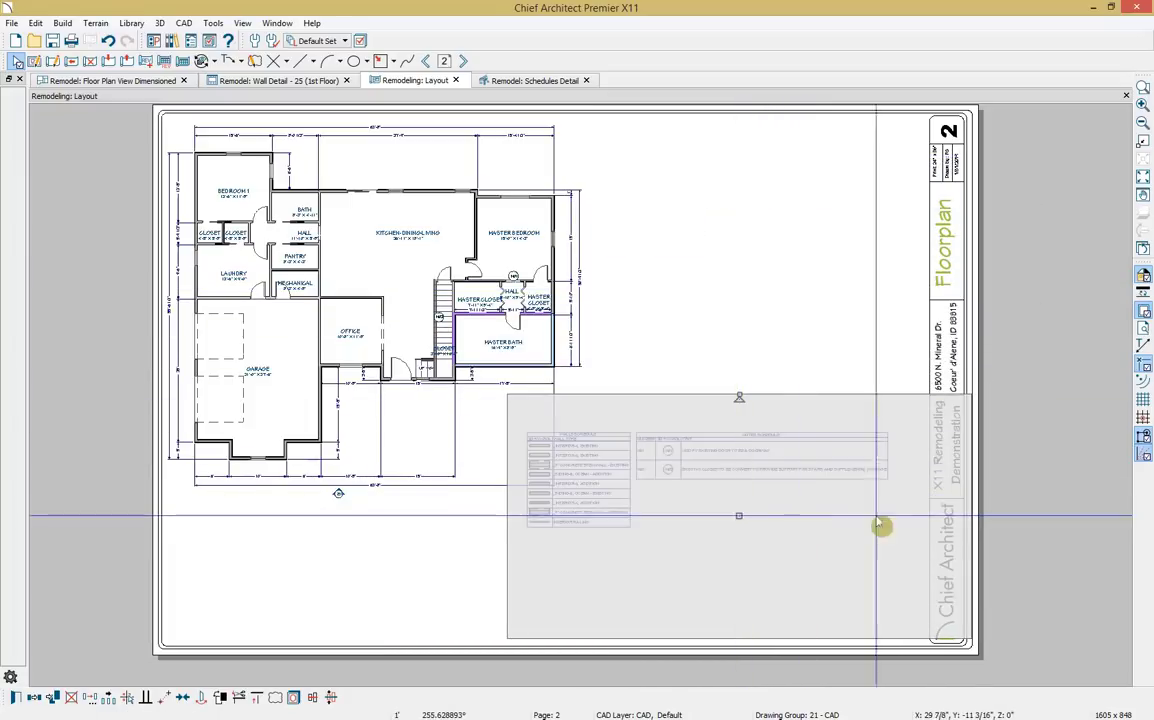
Step: Crop the right and bottom edges of the schedules' layout box close to the tables
{"action": "left_click_drag", "start_coordinate": [968, 513], "coordinate": [900, 513]}
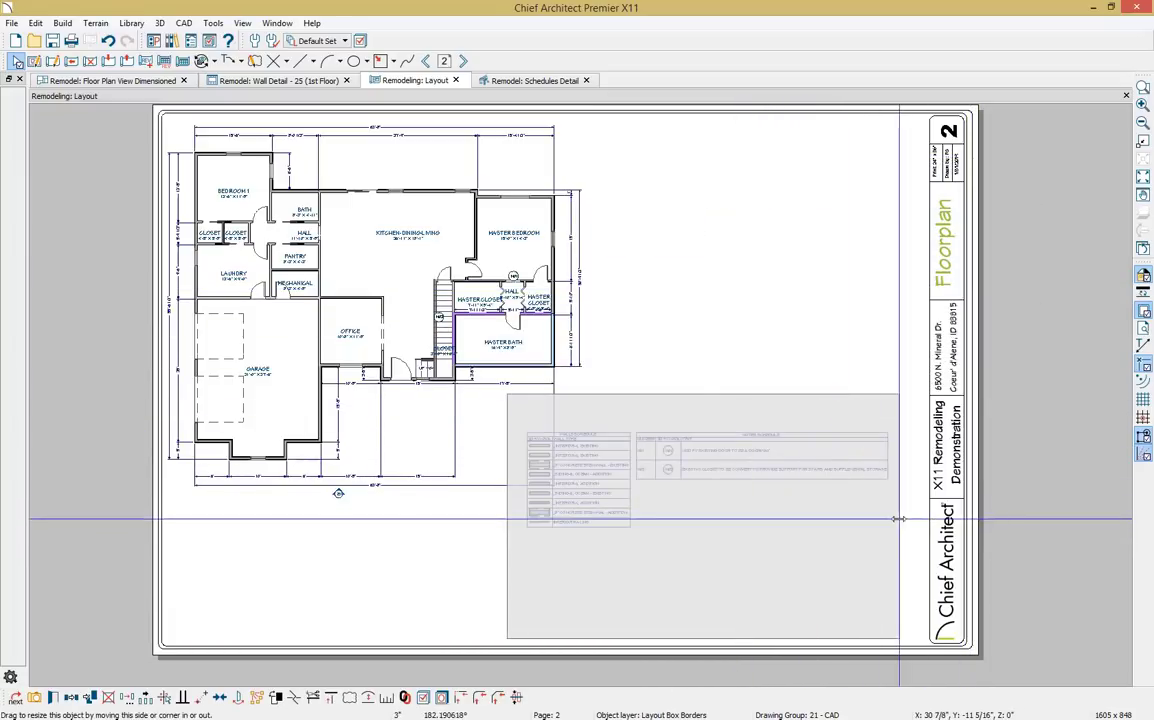
{"action": "left_click_drag", "start_coordinate": [702, 637], "coordinate": [724, 535]}
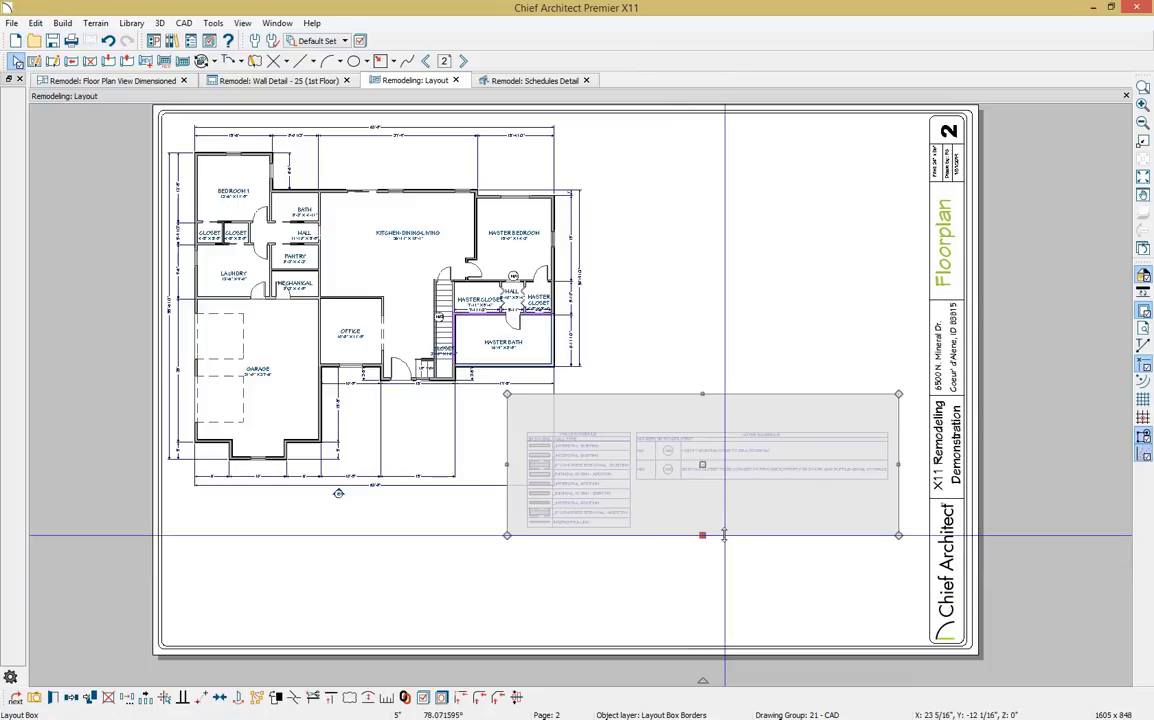
Step: Crop the left and top edges of the schedules' layout box and move it below the floor plan on page 2
{"action": "left_click_drag", "start_coordinate": [507, 464], "coordinate": [530, 480]}
{"action": "left_click_drag", "start_coordinate": [710, 396], "coordinate": [707, 424]}
{"action": "left_click_drag", "start_coordinate": [710, 490], "coordinate": [361, 578]}
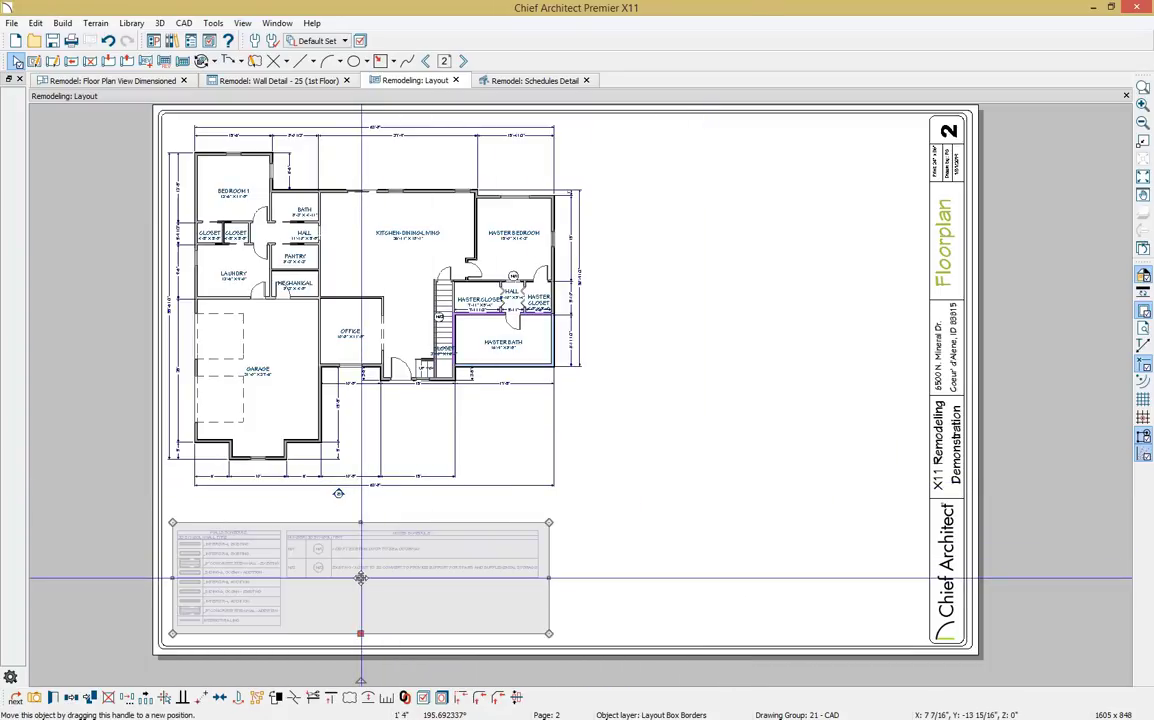
{"action": "left_click", "coordinate": [810, 327]}
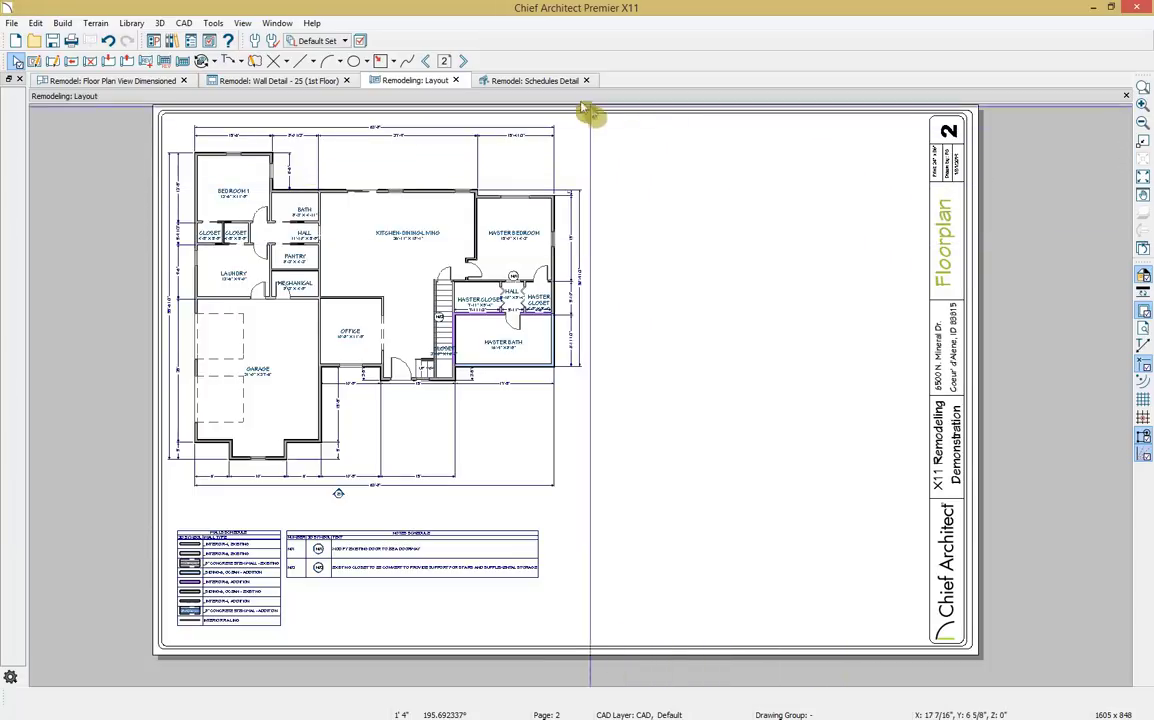
Step: Open the Elevation 1 view from the dimensioned plan and send its current screen to layout page 3 as plot lines at 1/4 in = 1 ft
{"action": "left_click", "coordinate": [466, 62]}
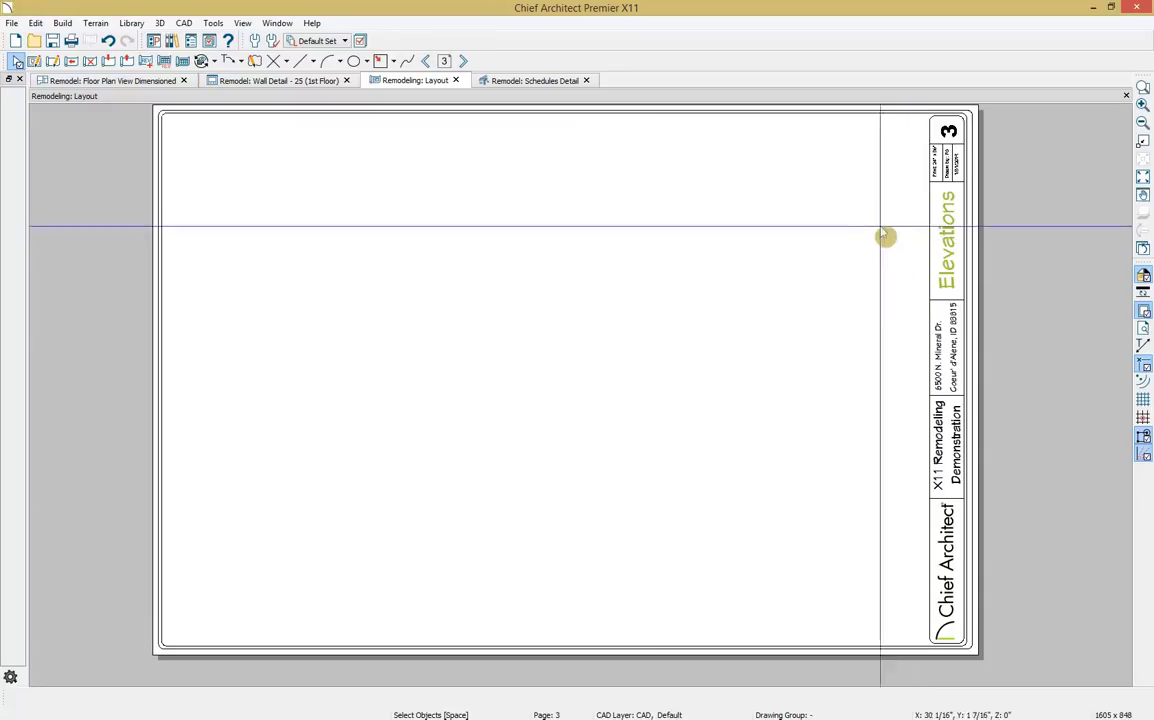
{"action": "left_click", "coordinate": [141, 82]}
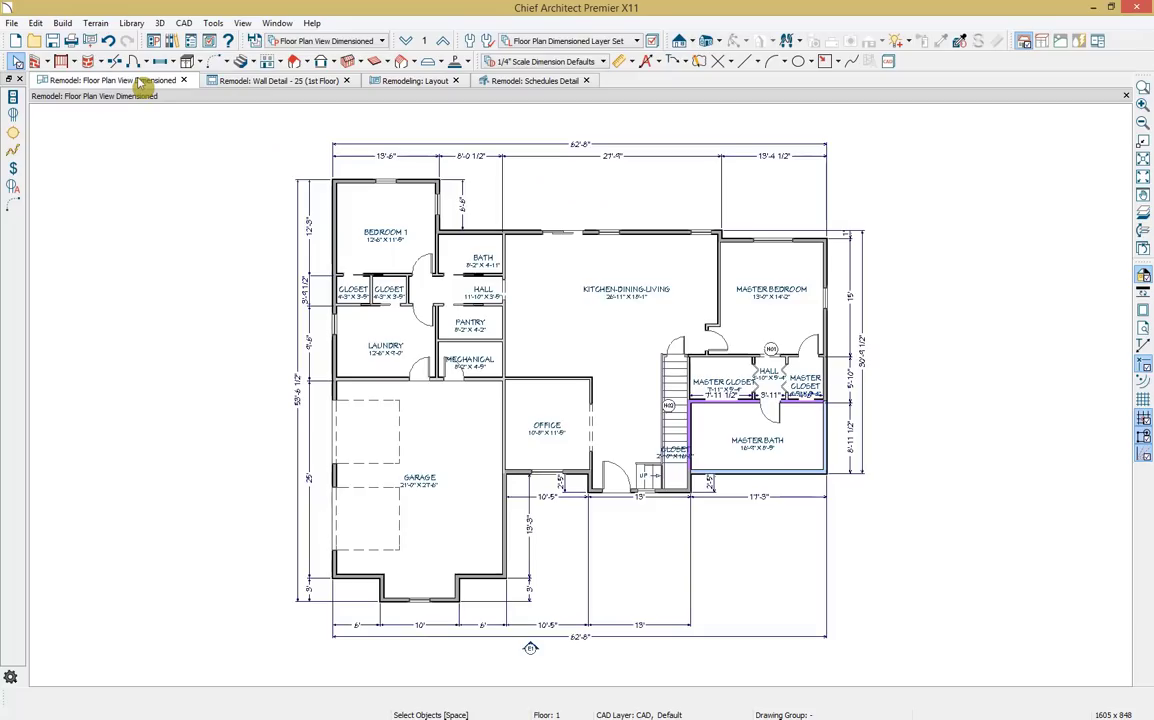
{"action": "key", "text": "ctrl+shift+e"}
{"action": "left_click", "coordinate": [530, 650]}
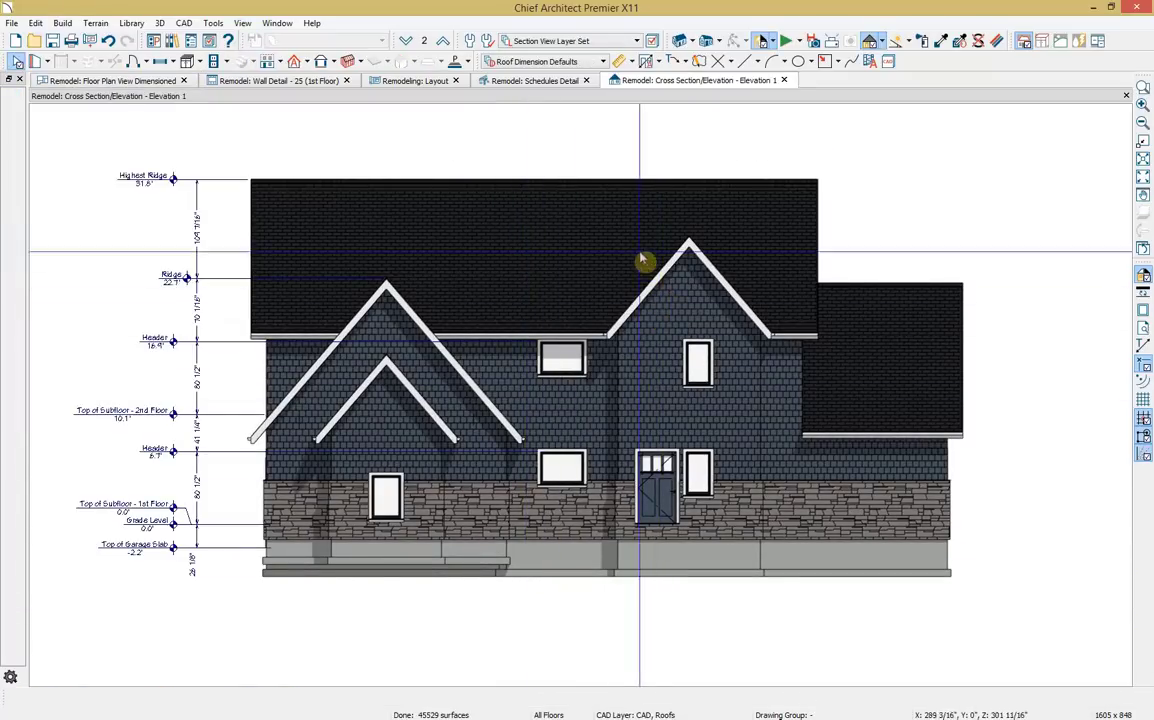
{"action": "left_click", "coordinate": [90, 43]}
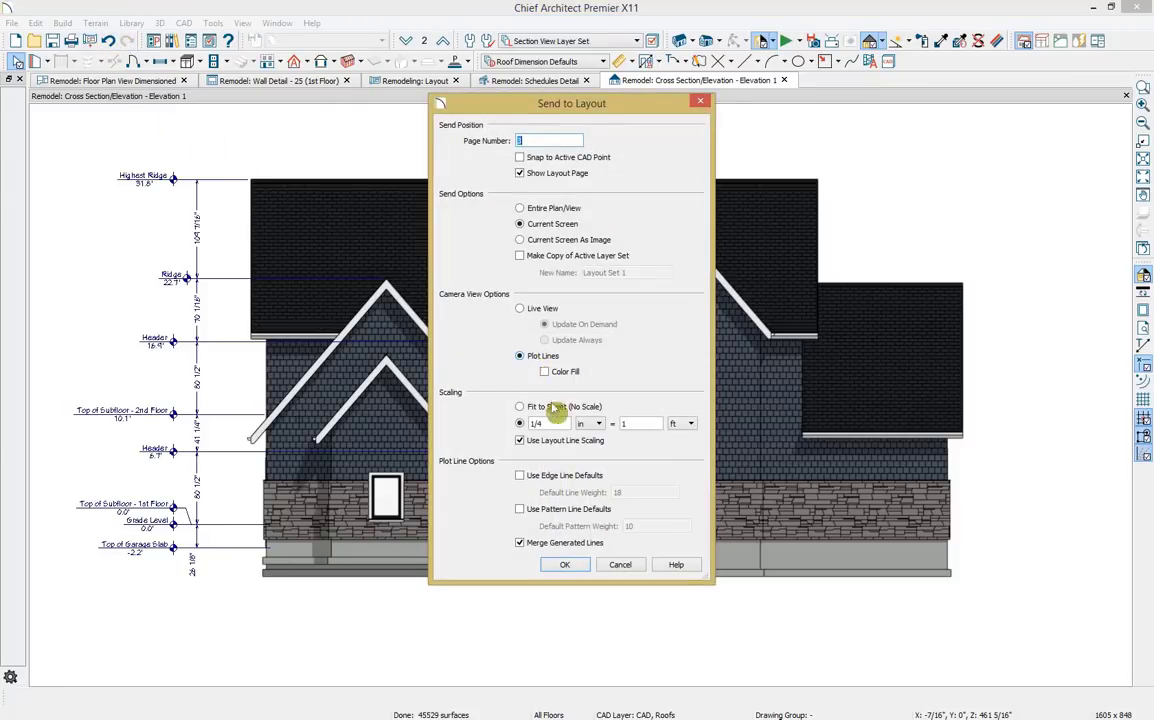
{"action": "left_click", "coordinate": [566, 566]}
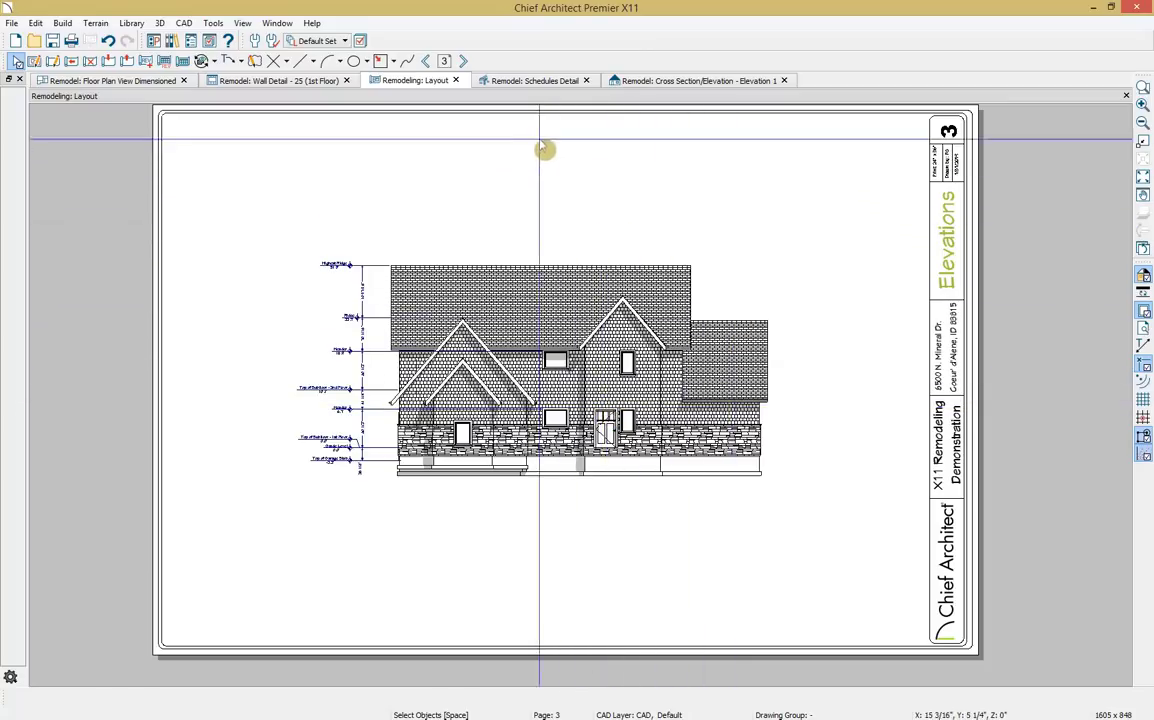
Step: Switch the plan to the Framing, Floor Plan View and send its current screen to layout page 4
{"action": "left_click", "coordinate": [463, 61]}
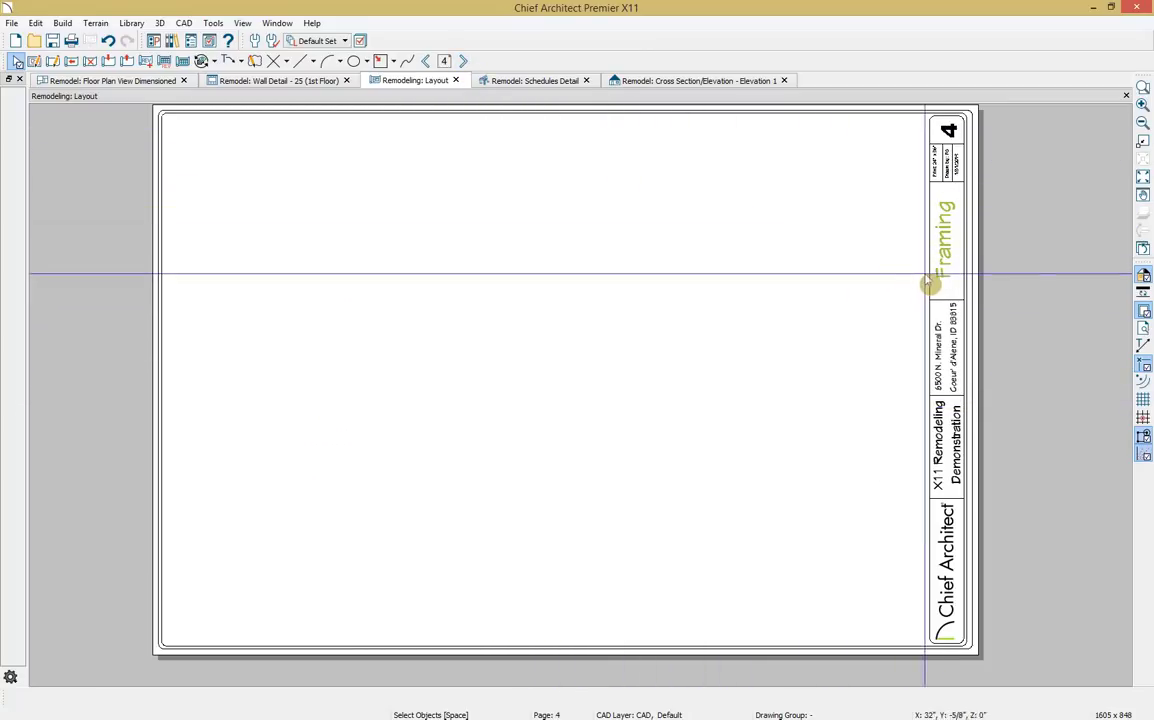
{"action": "left_click", "coordinate": [122, 81]}
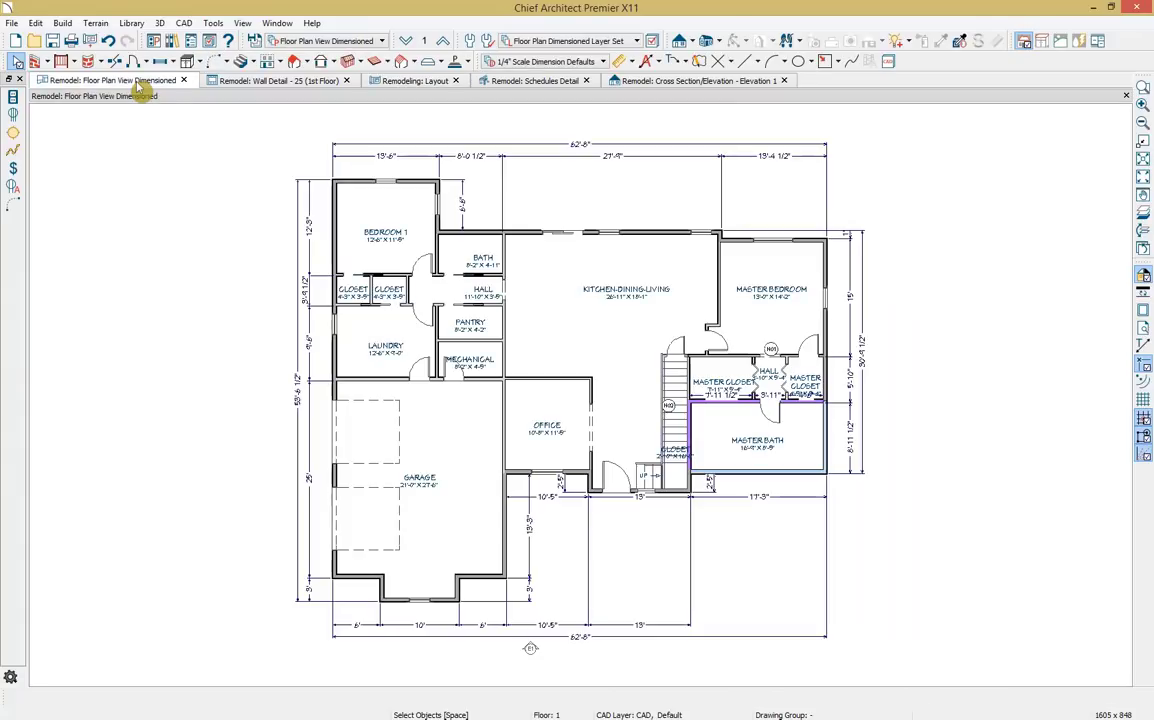
{"action": "left_click", "coordinate": [358, 41]}
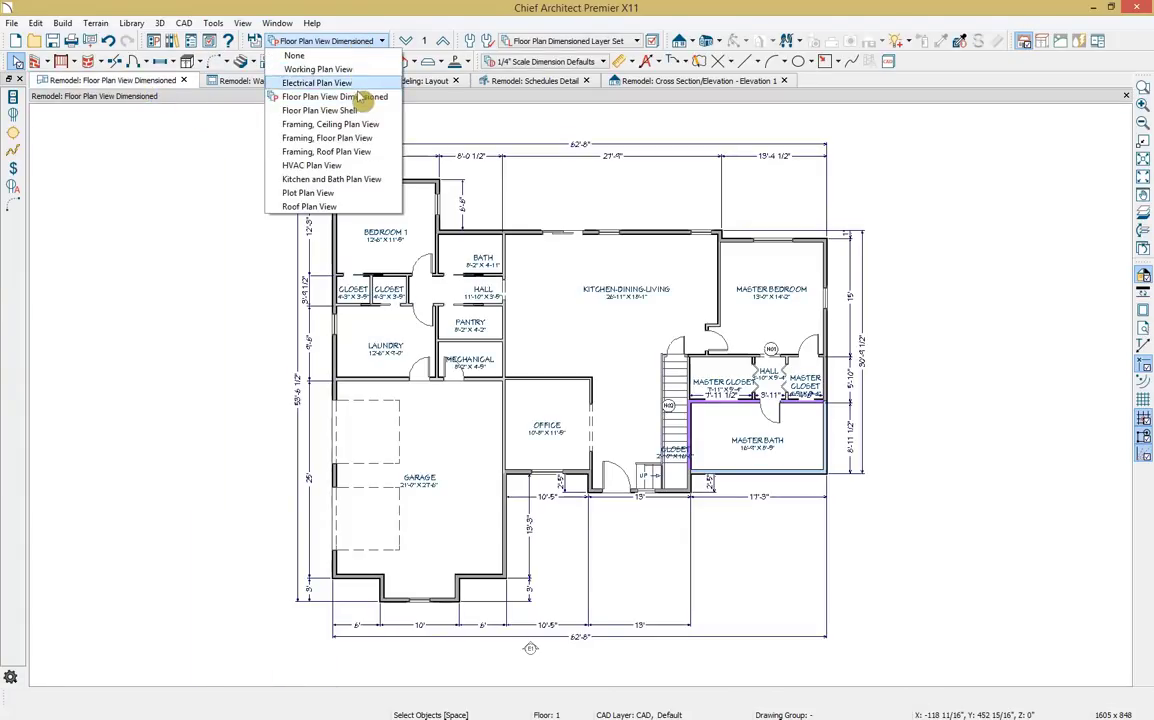
{"action": "left_click", "coordinate": [366, 143]}
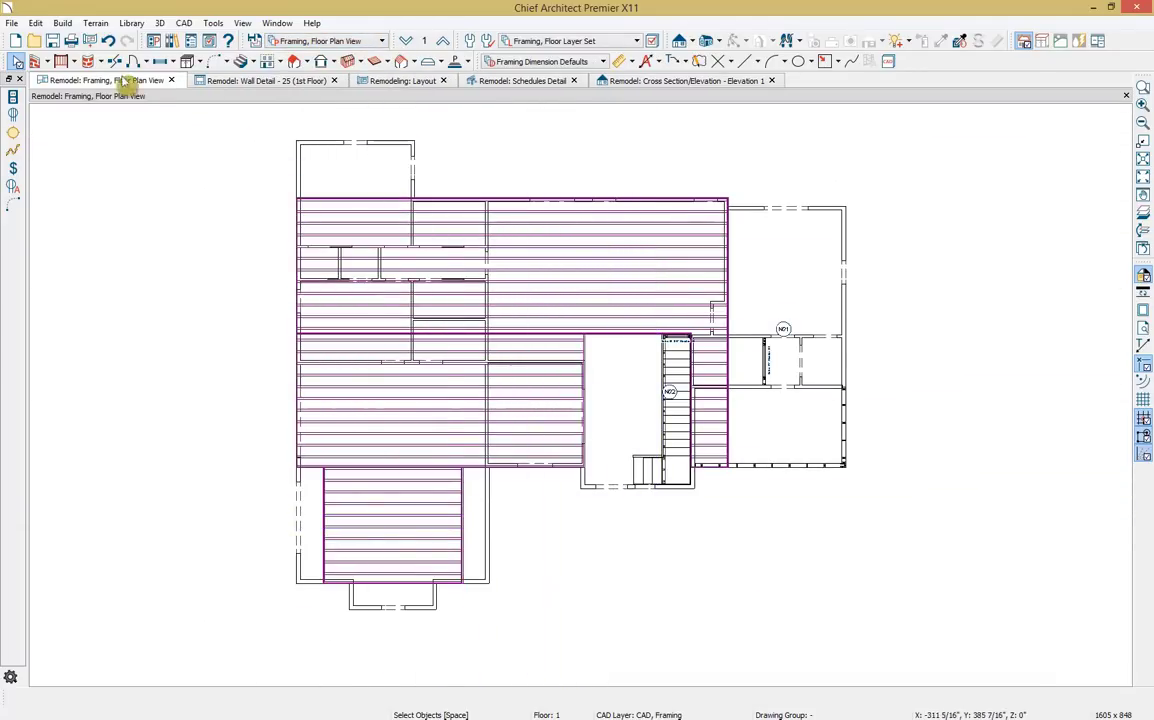
{"action": "left_click", "coordinate": [90, 42]}
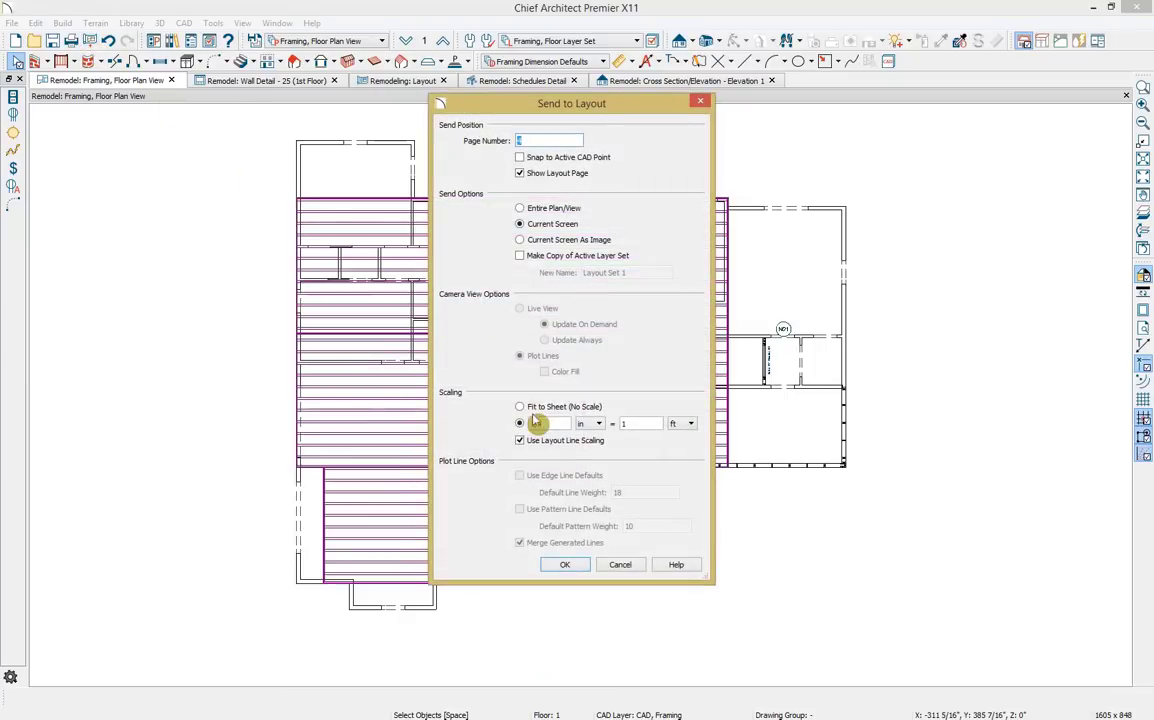
{"action": "left_click", "coordinate": [565, 566]}
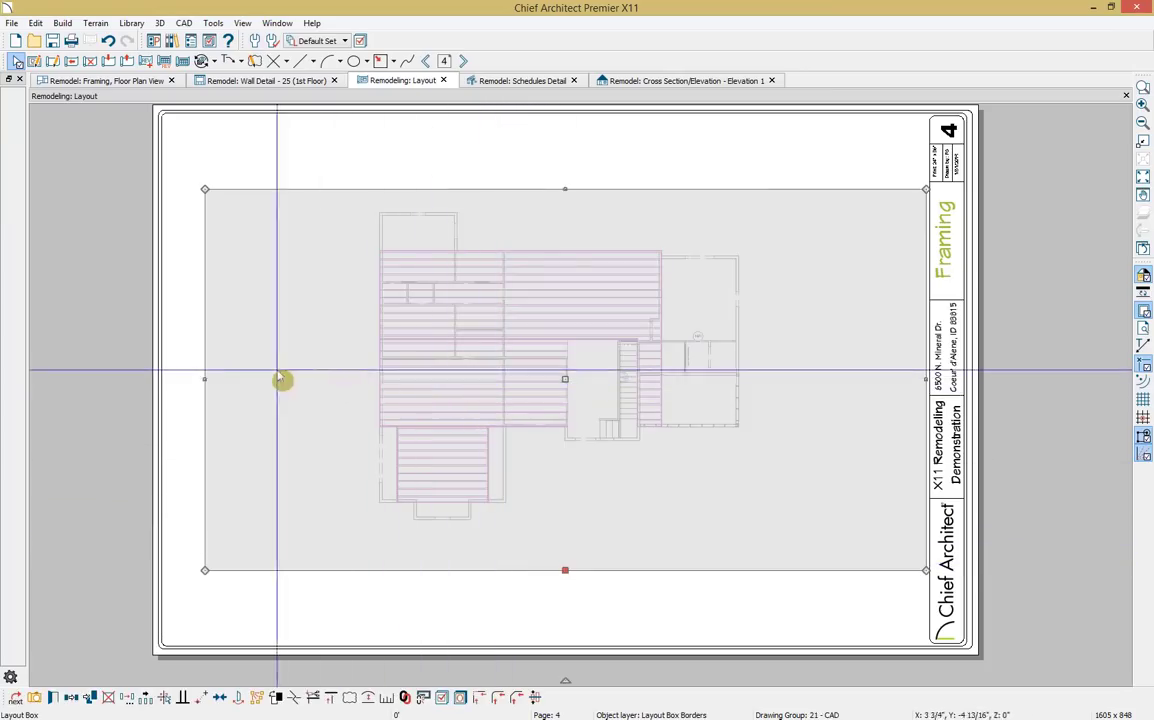
Step: Crop the left edge of the framing plan's layout box close to the drawing and move it to the sheet's upper-left corner
{"action": "left_click_drag", "start_coordinate": [201, 379], "coordinate": [376, 379]}
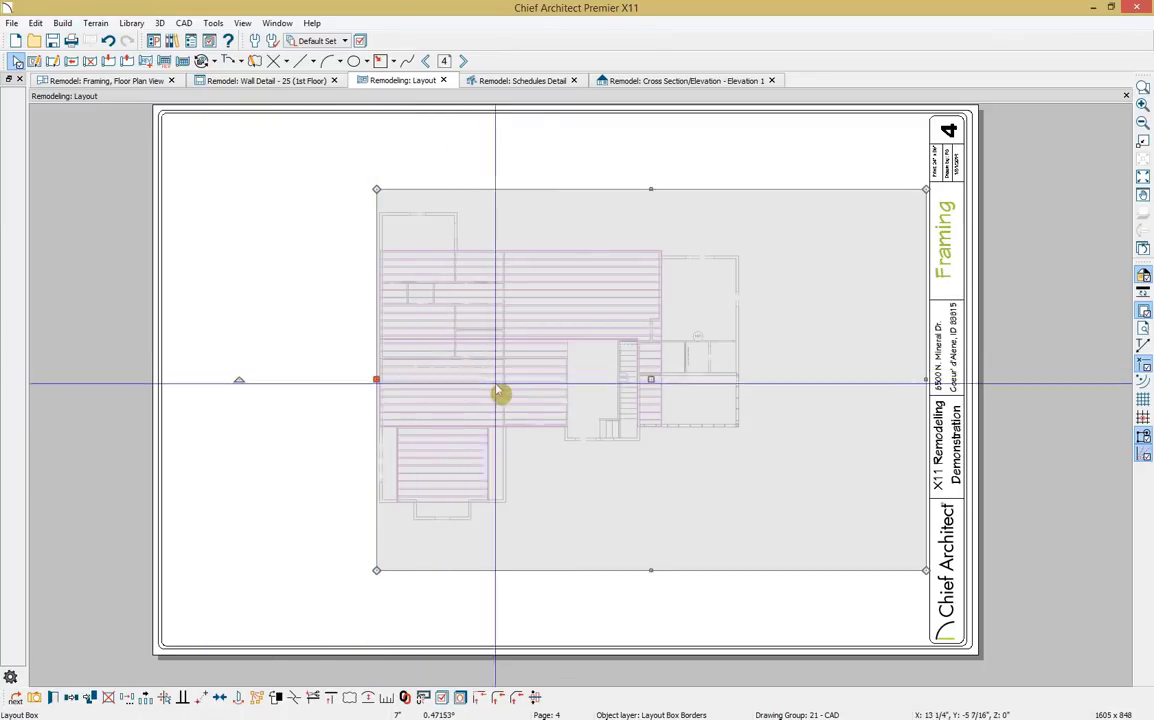
{"action": "left_click_drag", "start_coordinate": [651, 379], "coordinate": [438, 292]}
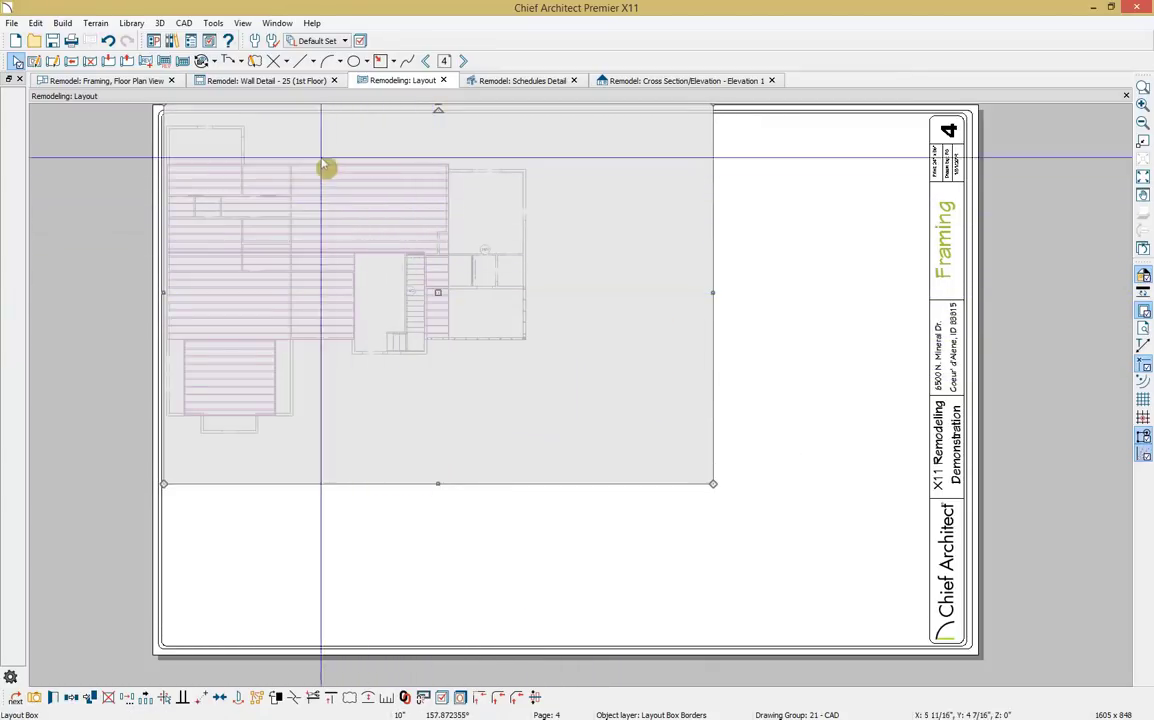
Step: Send the Wall Detail - 25 (1st Floor) to layout page 4 at 1/2 in = 1 ft and place it in the sheet's upper-right area
{"action": "left_click", "coordinate": [266, 81]}
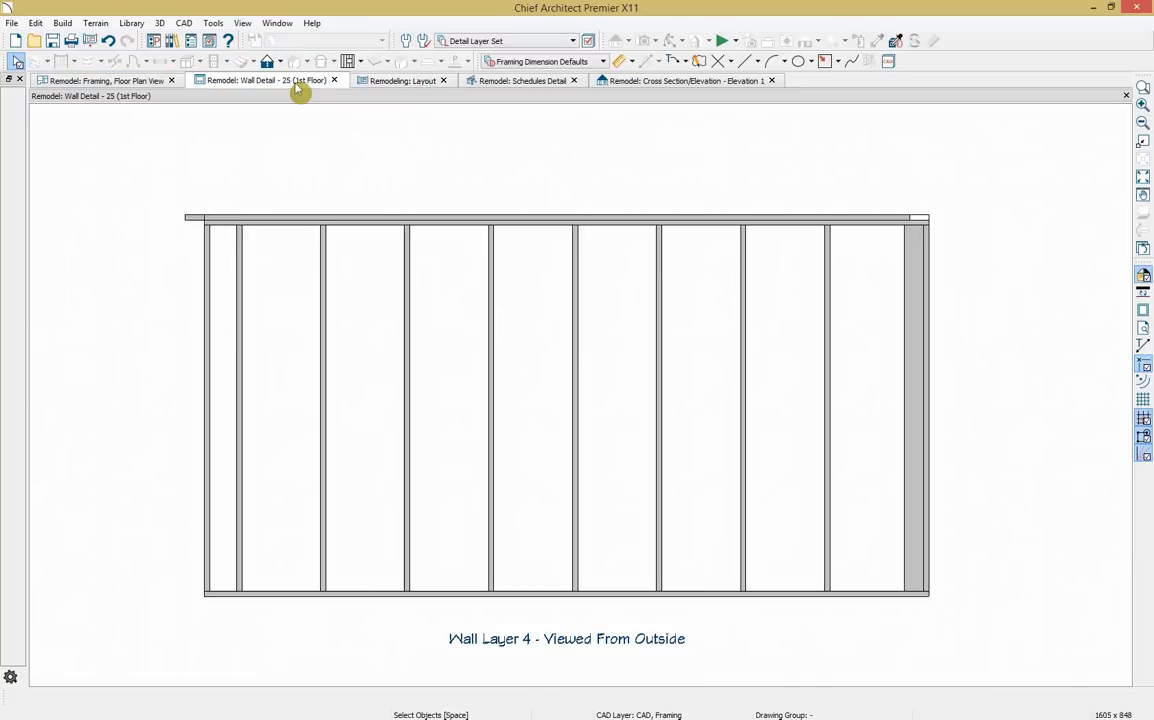
{"action": "left_click", "coordinate": [90, 44]}
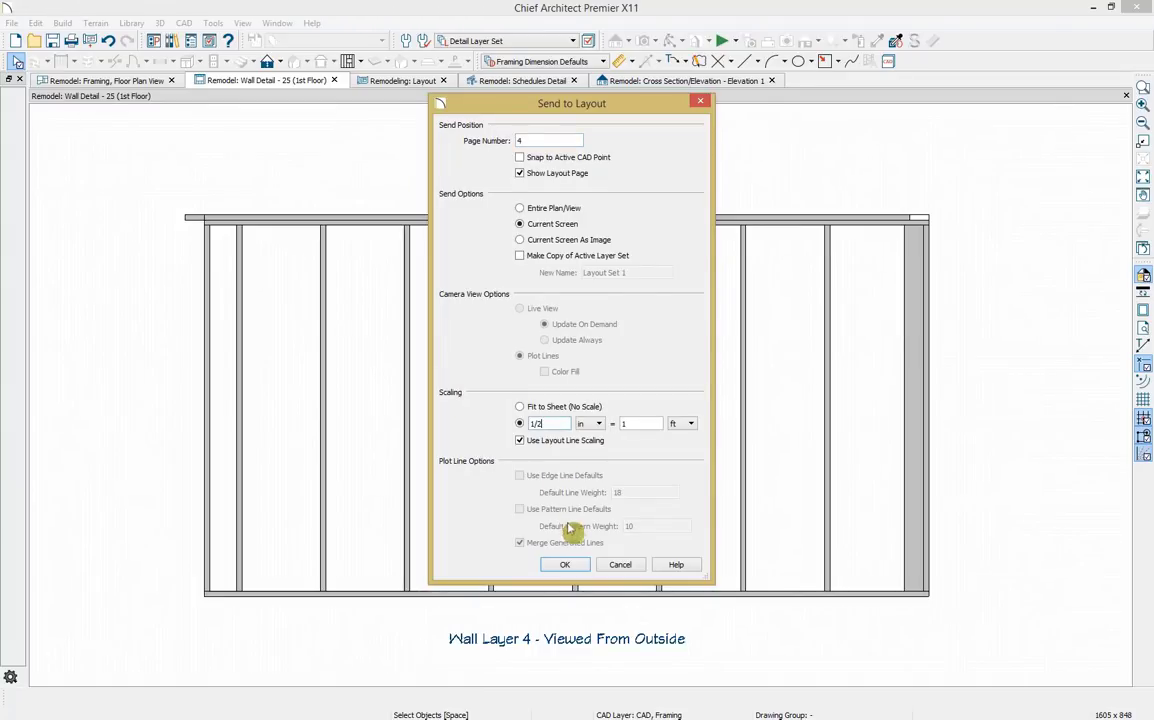
{"action": "left_click", "coordinate": [567, 565]}
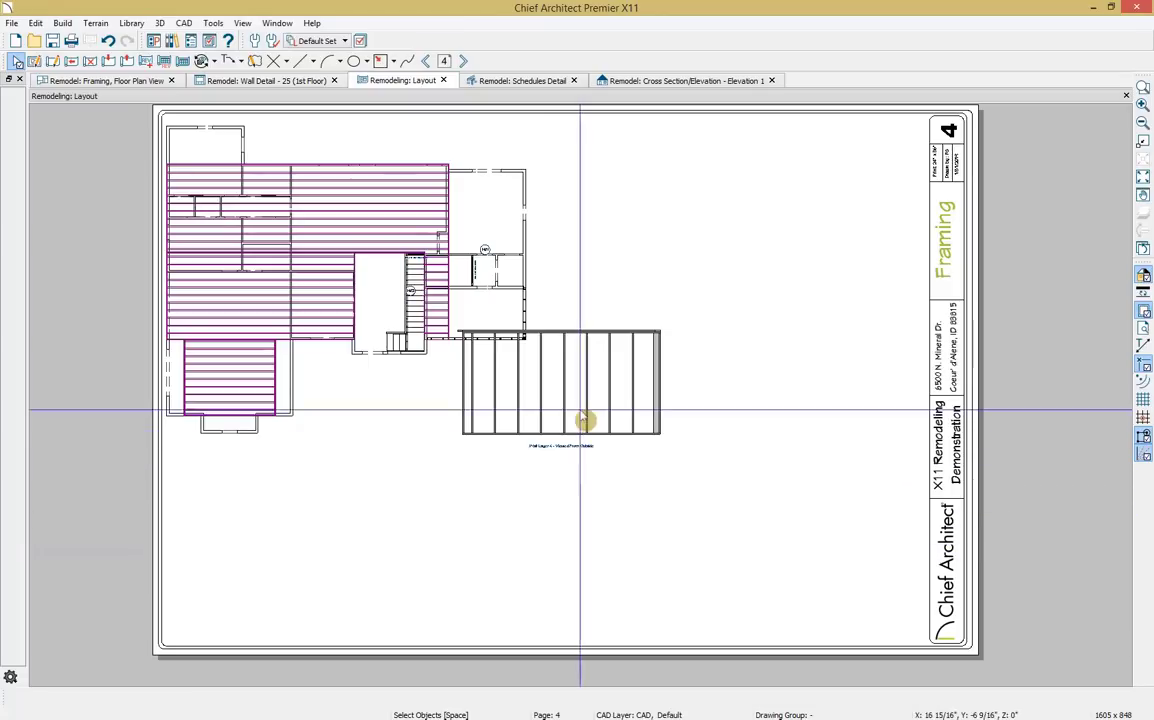
{"action": "left_click", "coordinate": [571, 392]}
{"action": "left_click", "coordinate": [566, 380]}
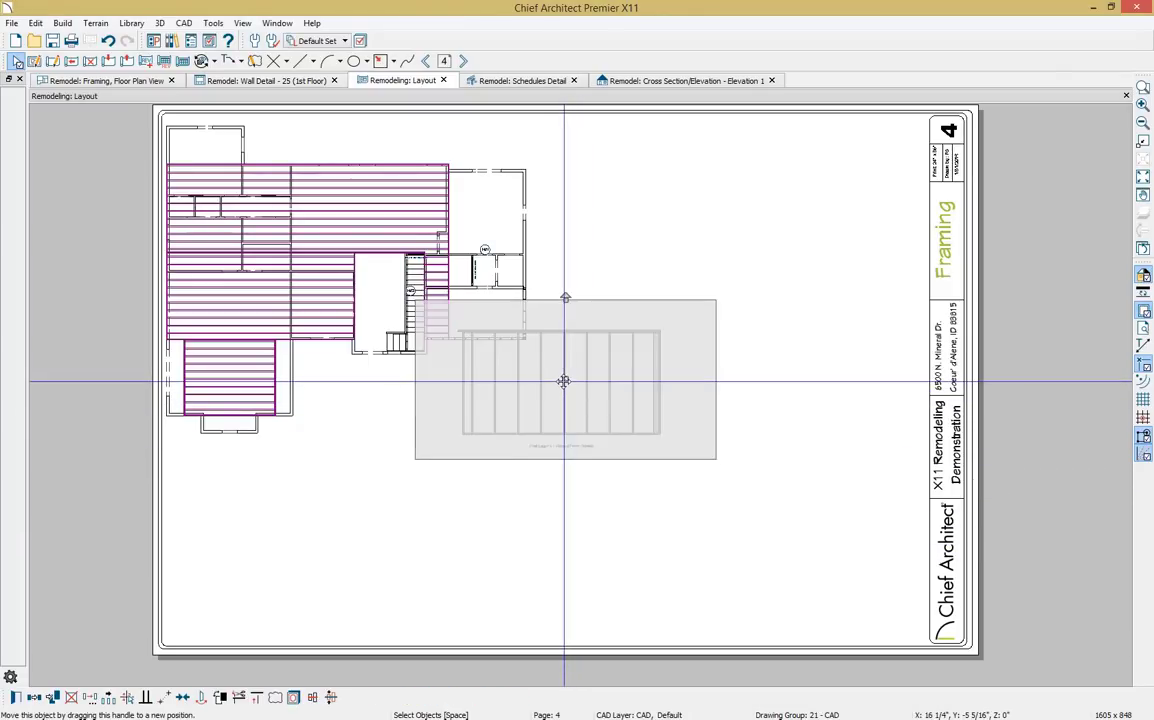
{"action": "left_click_drag", "start_coordinate": [566, 380], "coordinate": [770, 203]}
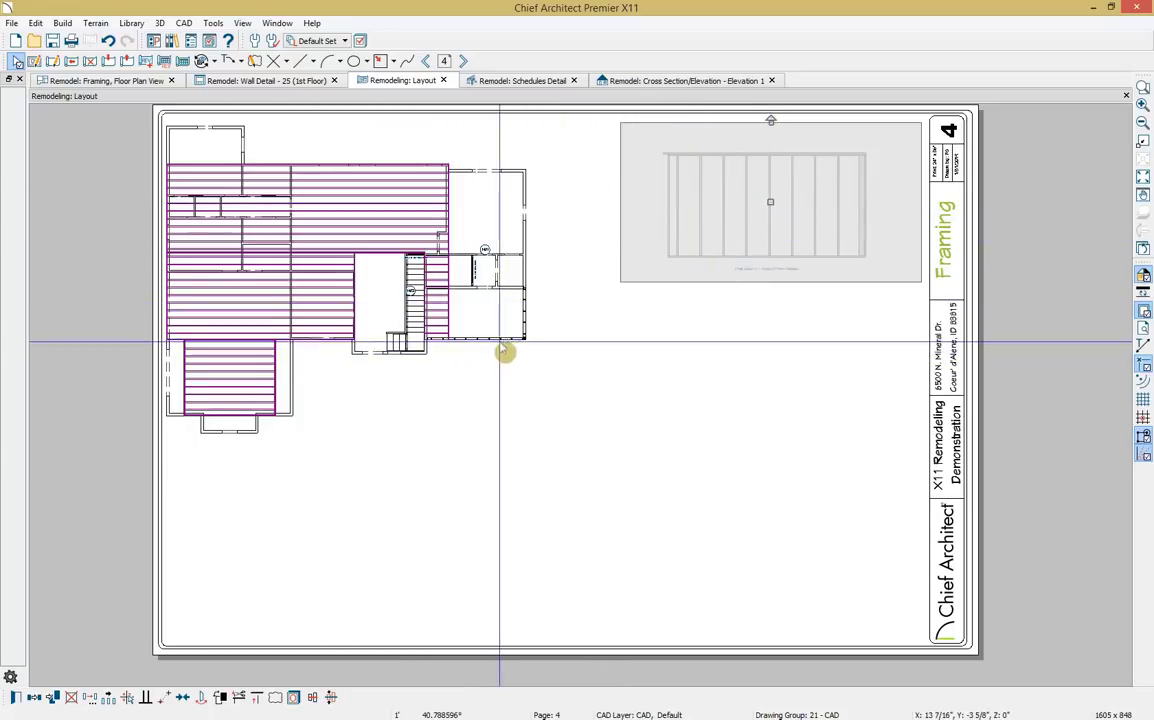
{"action": "left_click", "coordinate": [719, 310]}
{"action": "left_click", "coordinate": [1050, 298]}
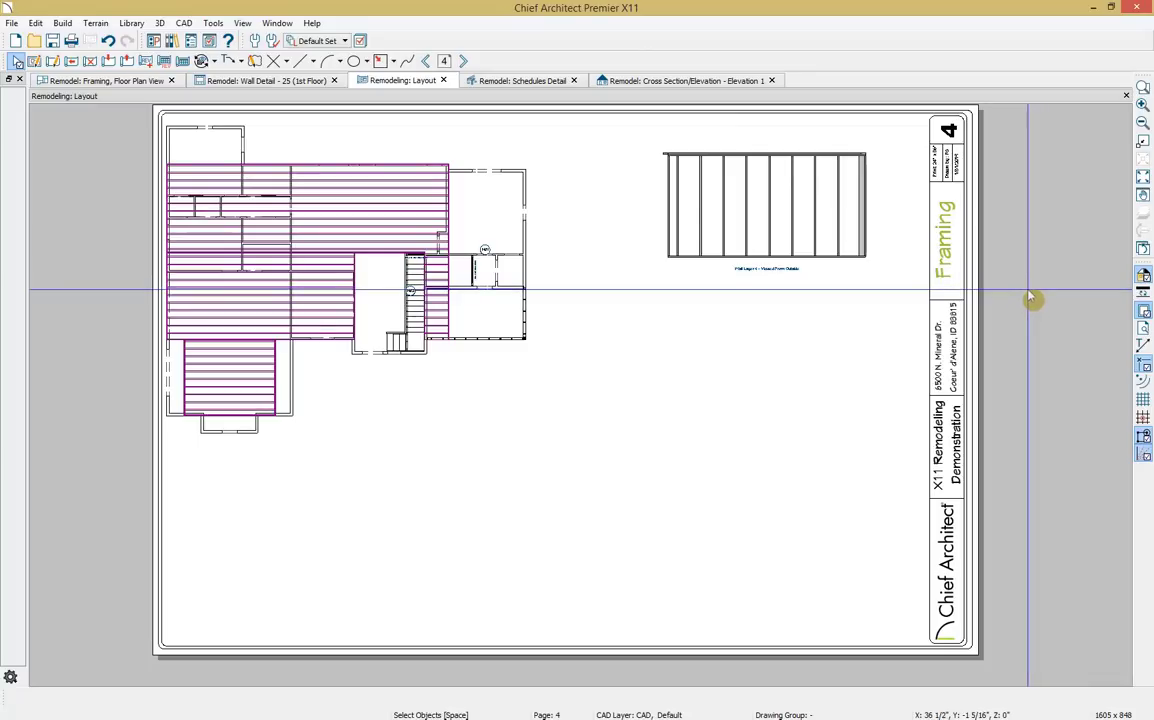
Step: Bring up the Stone-Creek-Layout PDF in the browser and examine its presentation views, site plan and exterior elevation sheets
{"action": "left_click_drag", "start_coordinate": [1153, 78], "coordinate": [324, 64]}
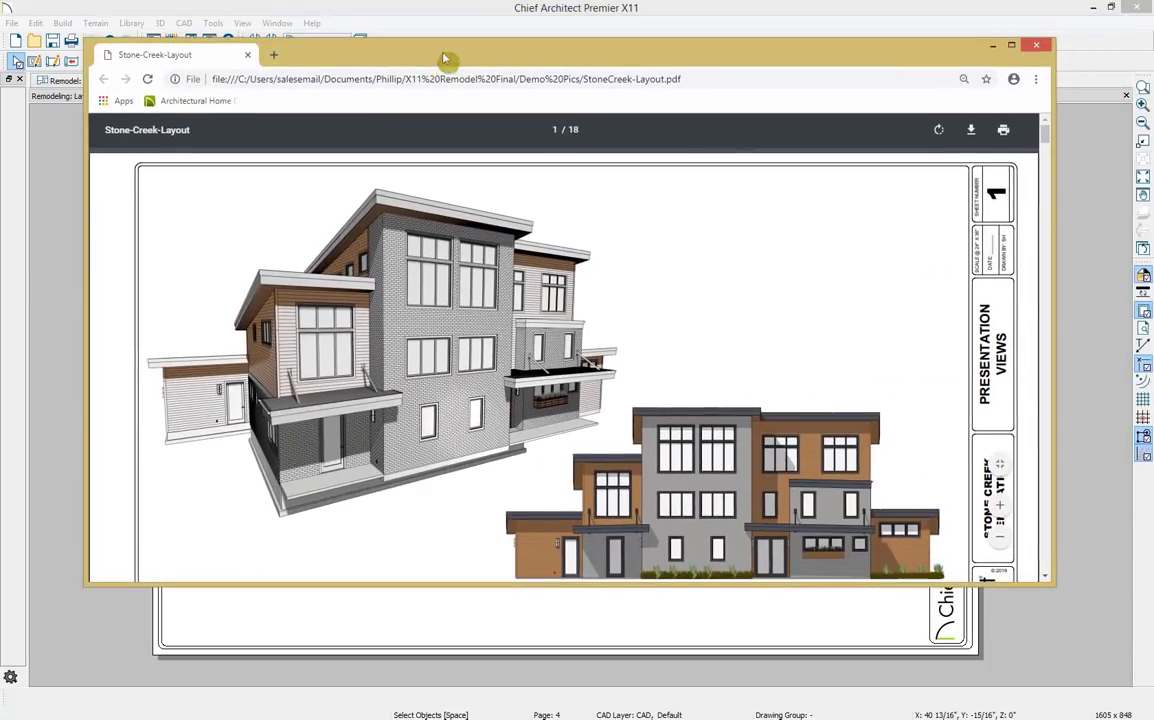
{"action": "left_click", "coordinate": [1011, 46]}
{"action": "scroll", "coordinate": [927, 420], "scroll_direction": "down", "scroll_amount": 3}
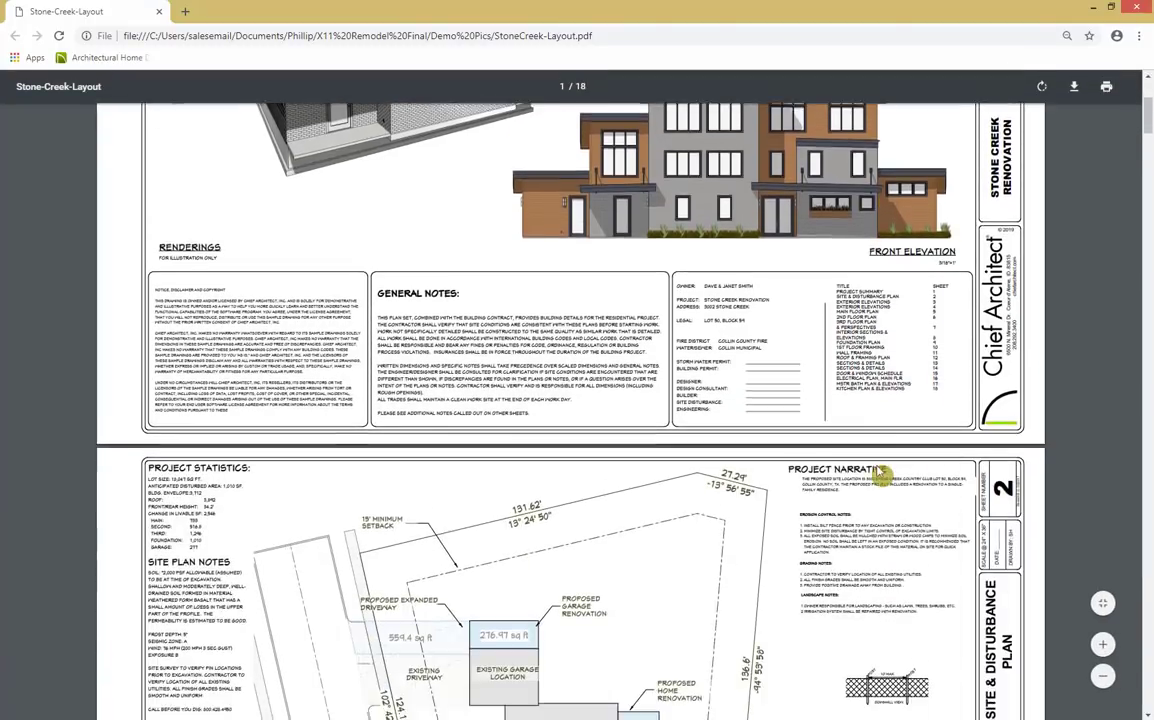
{"action": "scroll", "coordinate": [880, 478], "scroll_direction": "down", "scroll_amount": 5}
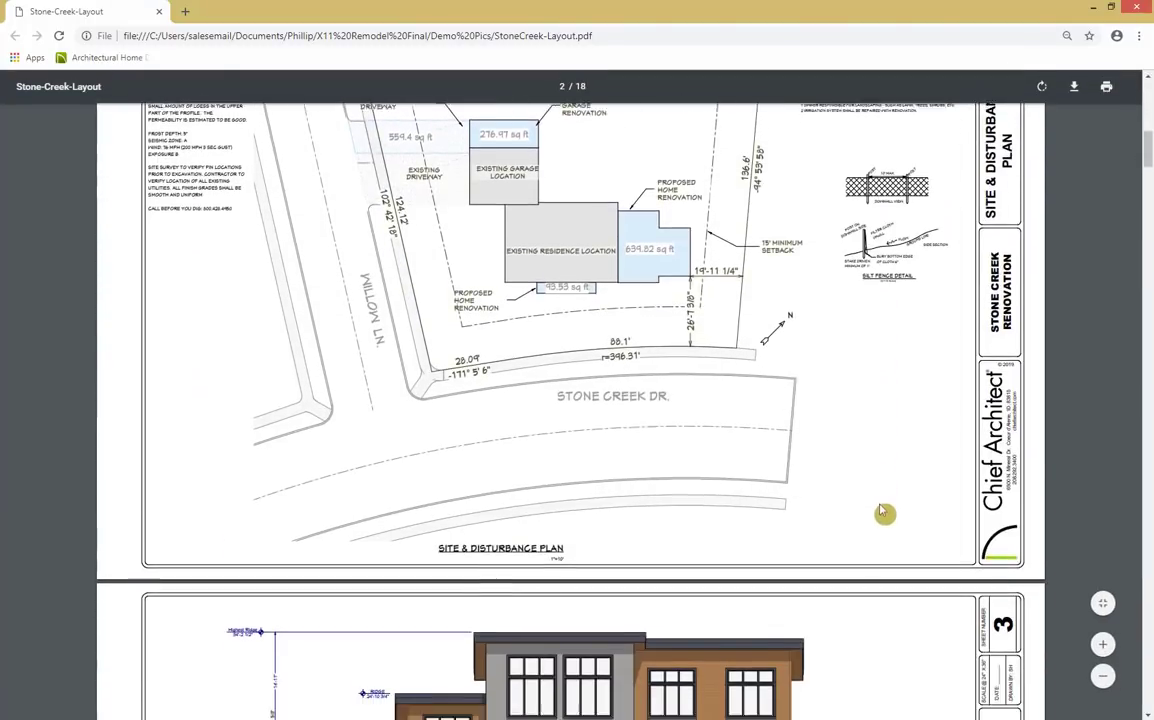
{"action": "scroll", "coordinate": [883, 512], "scroll_direction": "down", "scroll_amount": 5}
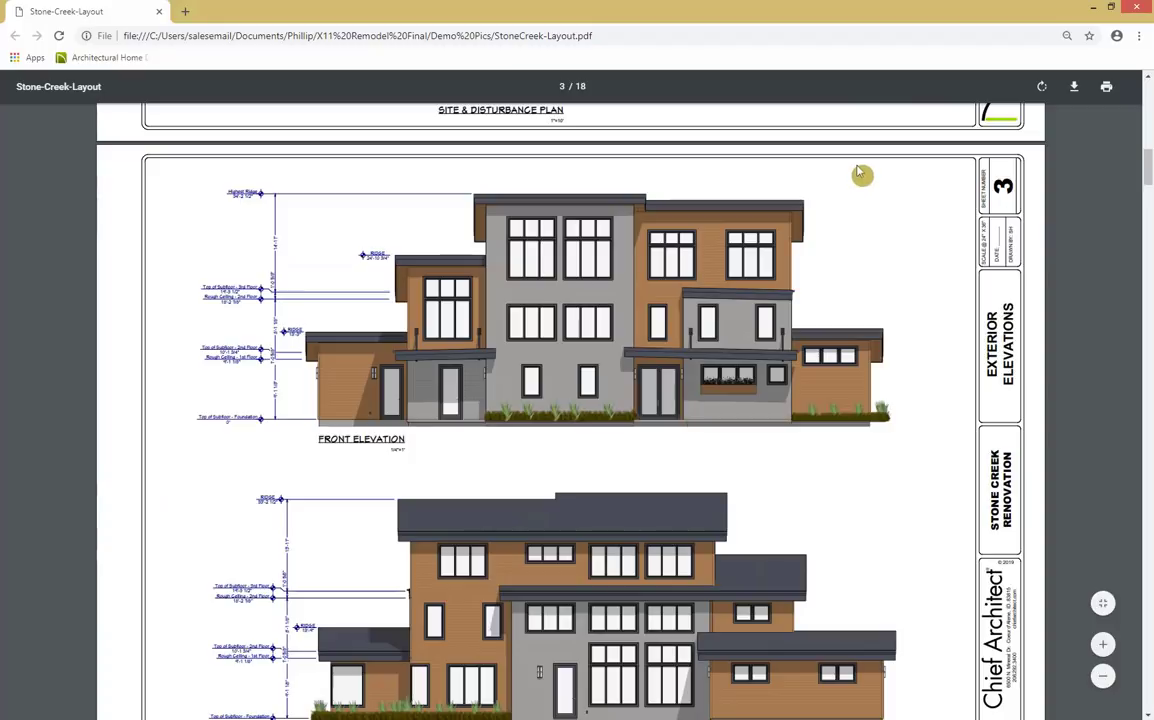
{"action": "scroll", "coordinate": [859, 478], "scroll_direction": "down", "scroll_amount": 1}
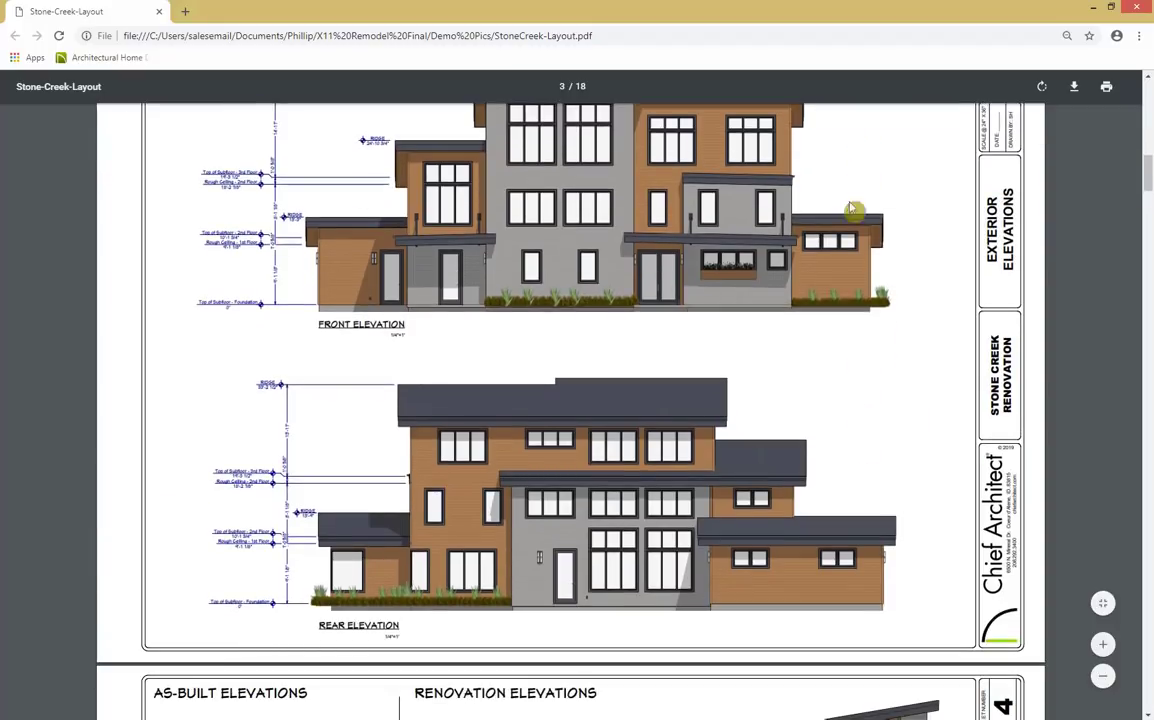
{"action": "left_click", "coordinate": [1093, 7]}
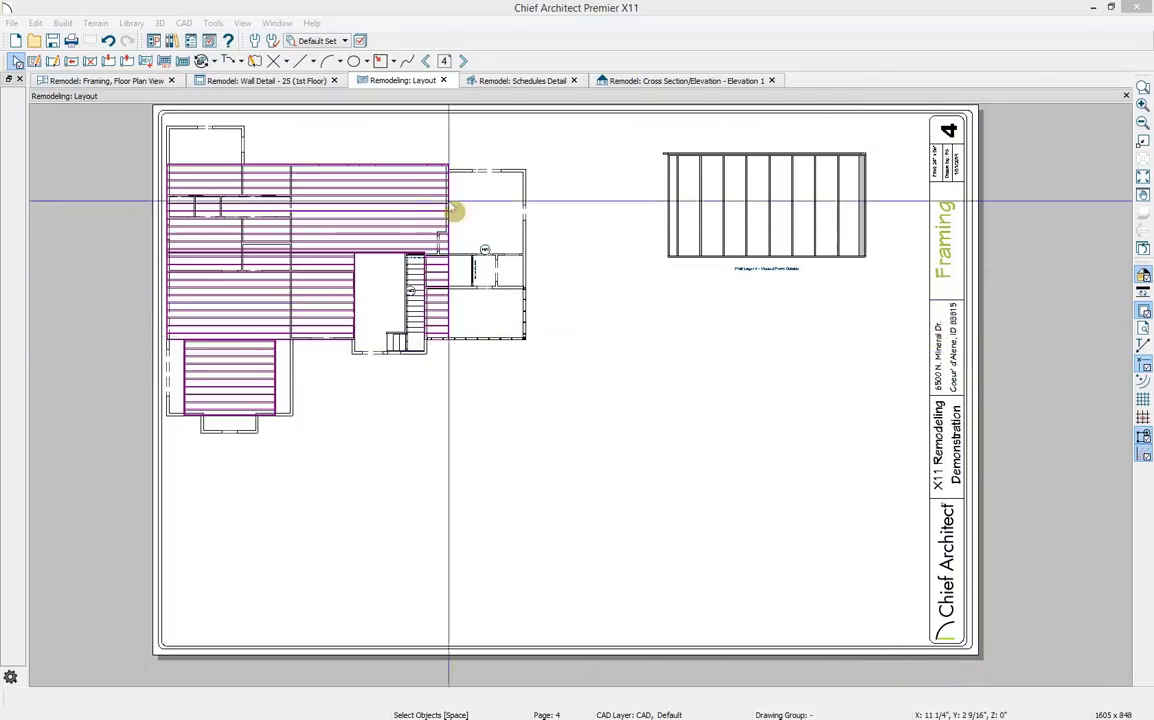
Step: Close the layout, the wall detail, the Elevation 1 view and the Schedules Detail, leaving only the plan open
{"action": "left_click", "coordinate": [444, 81]}
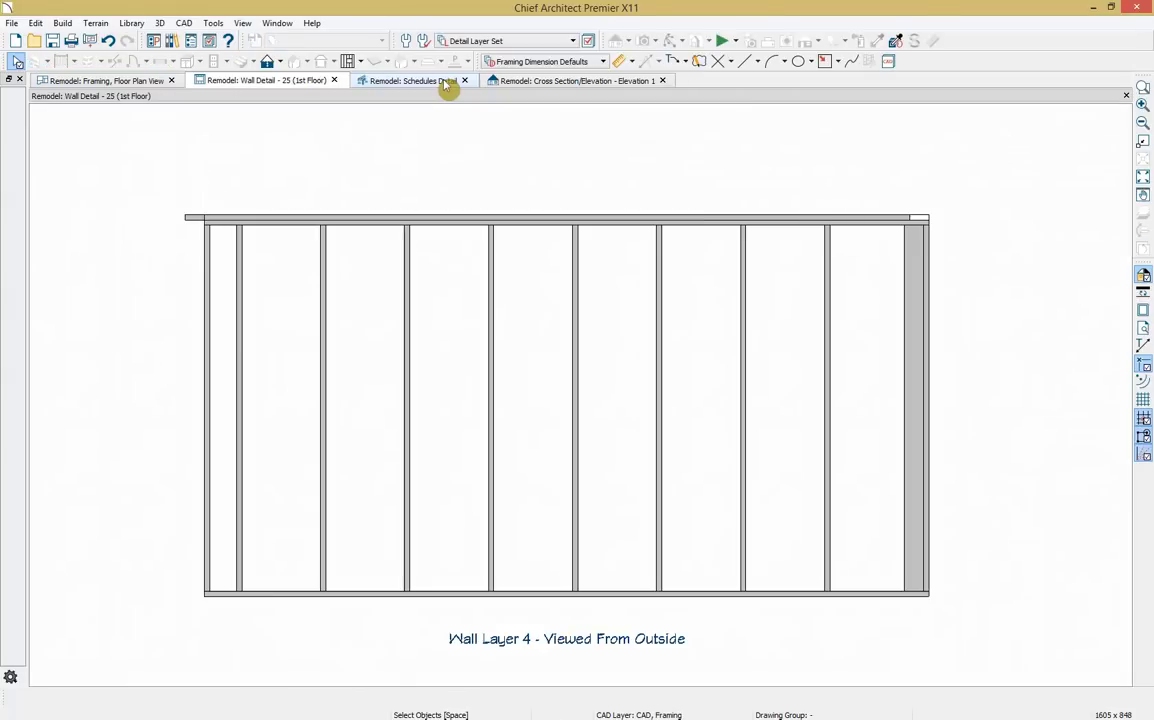
{"action": "left_click", "coordinate": [335, 81]}
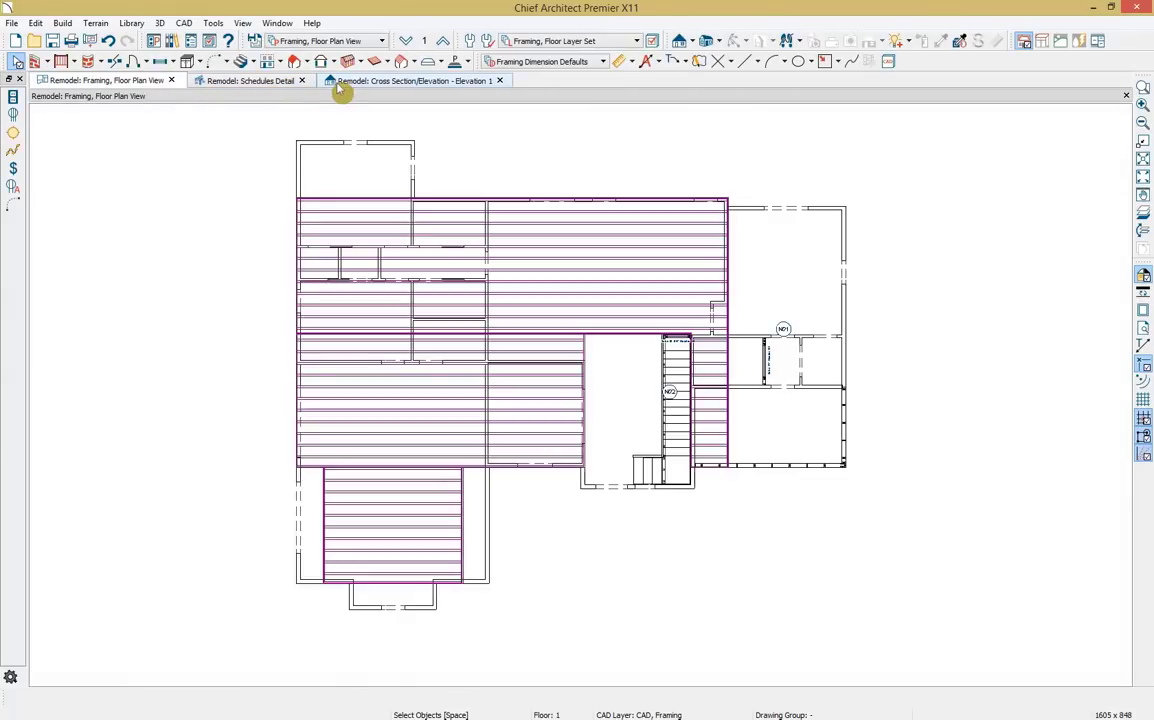
{"action": "left_click", "coordinate": [341, 84]}
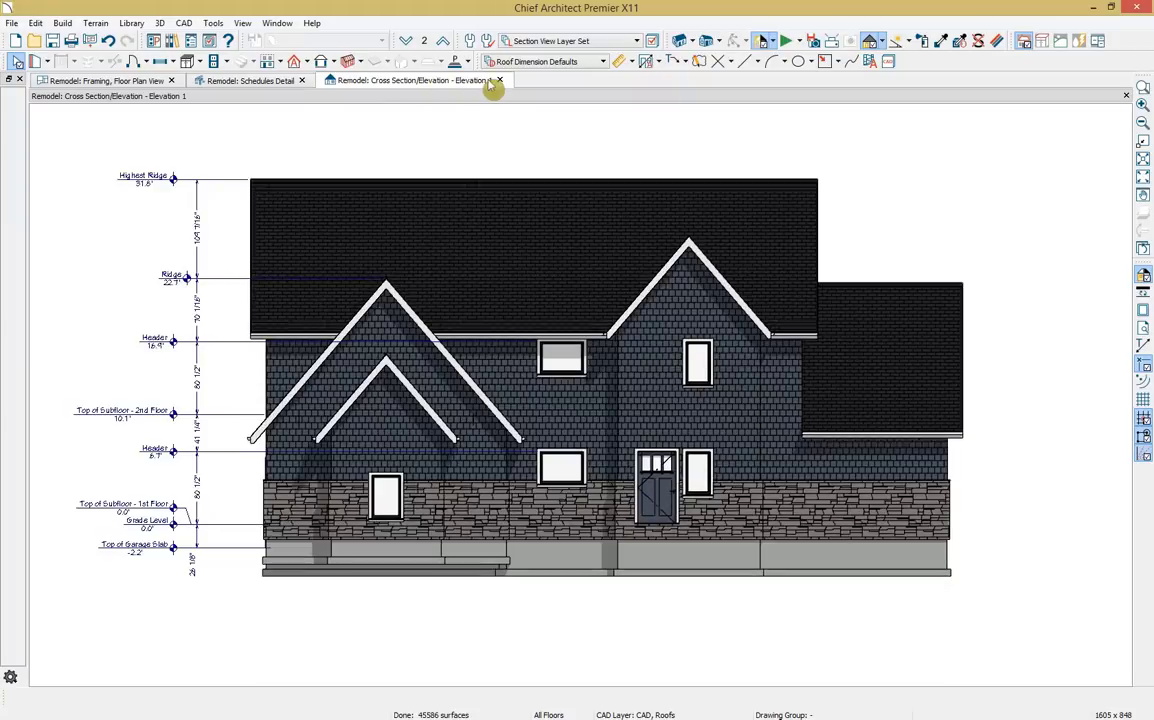
{"action": "left_click", "coordinate": [497, 81]}
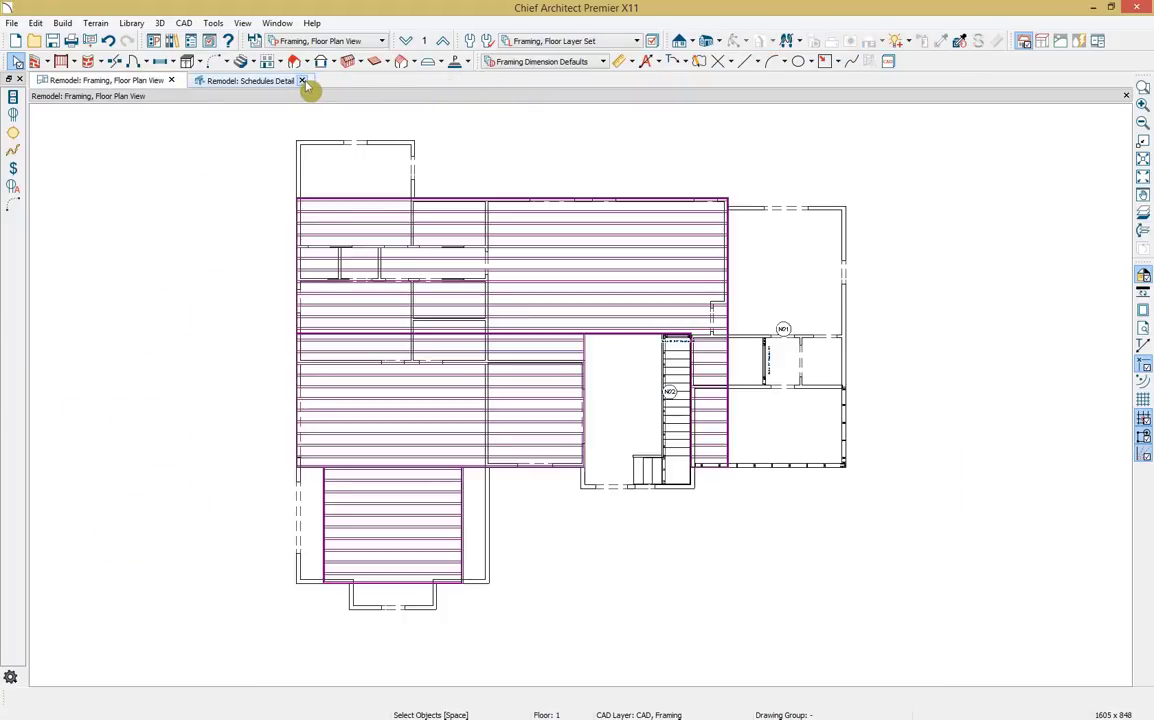
{"action": "left_click", "coordinate": [302, 81]}
Step: Switch the plan from the floor framing view to the Working Plan View
{"action": "left_click", "coordinate": [363, 42]}
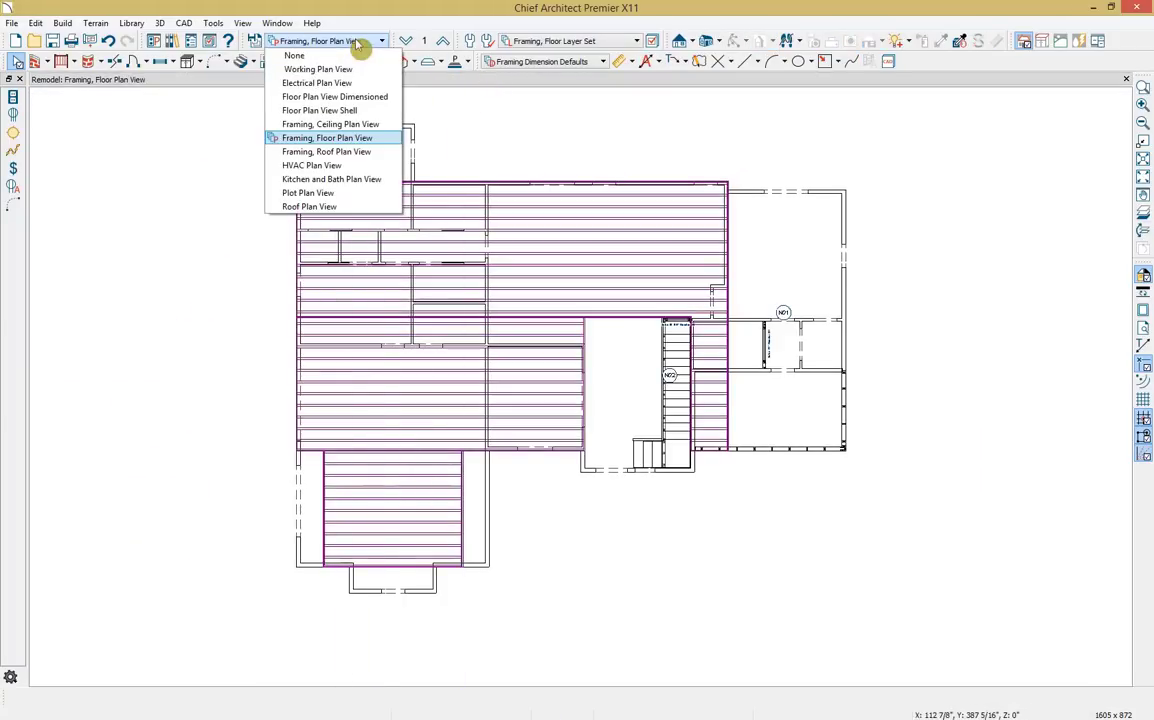
{"action": "left_click", "coordinate": [318, 69]}
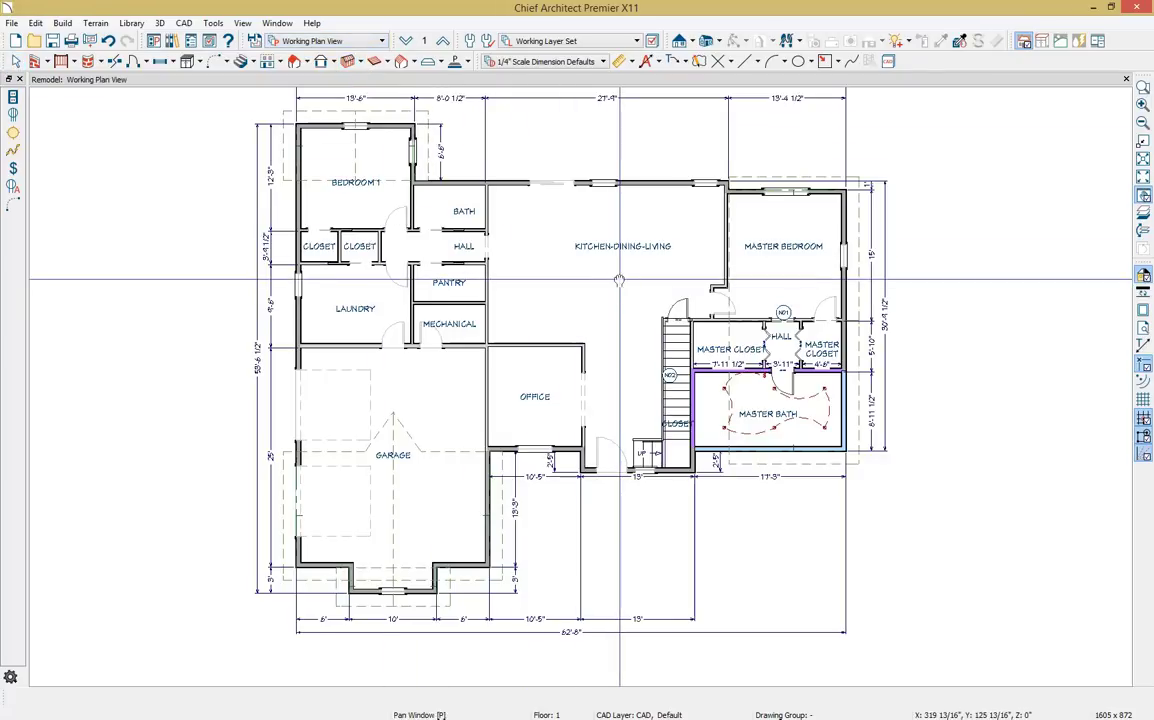
{"action": "middle_click_drag", "start_coordinate": [612, 284], "coordinate": [535, 308]}
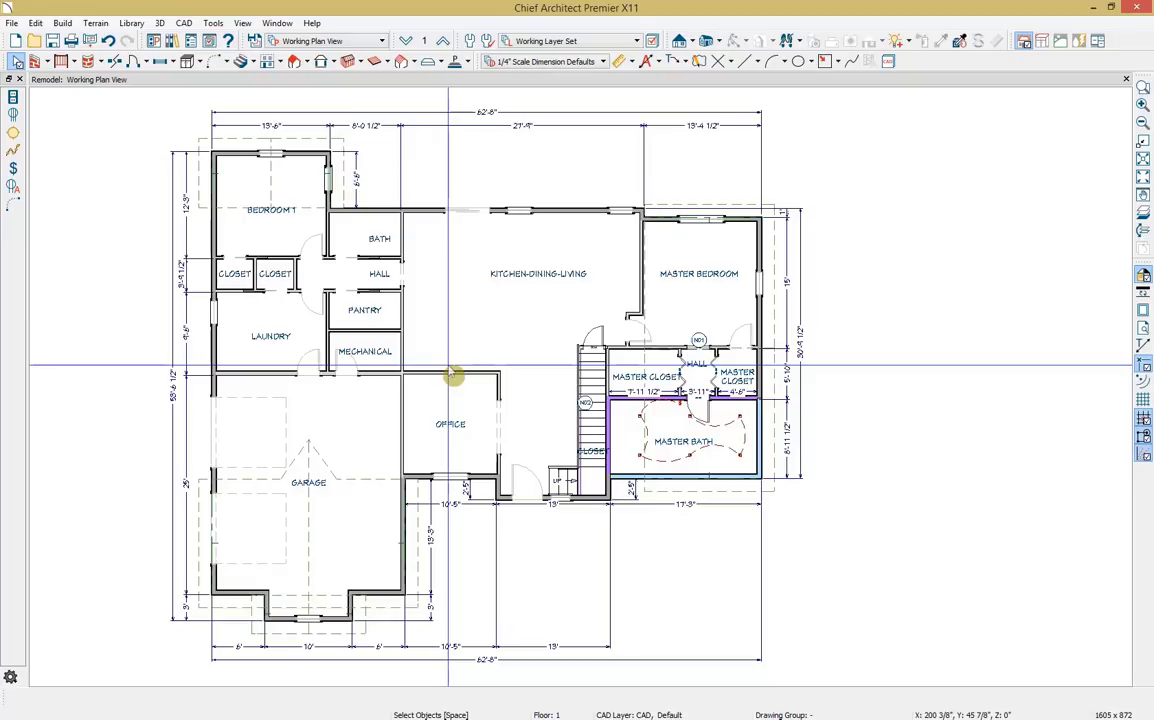
Step: Turn on the reference floor display for the 1st Floor and use As-Built.plan as its reference plan
{"action": "left_click", "coordinate": [425, 44]}
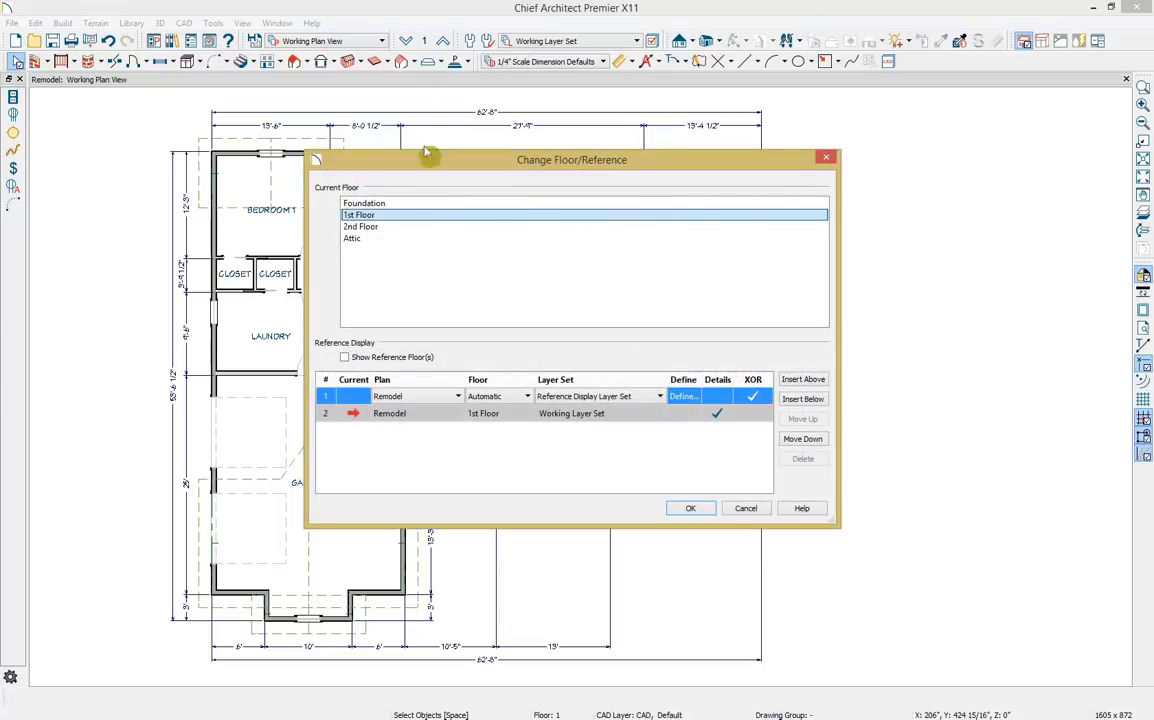
{"action": "left_click", "coordinate": [416, 360]}
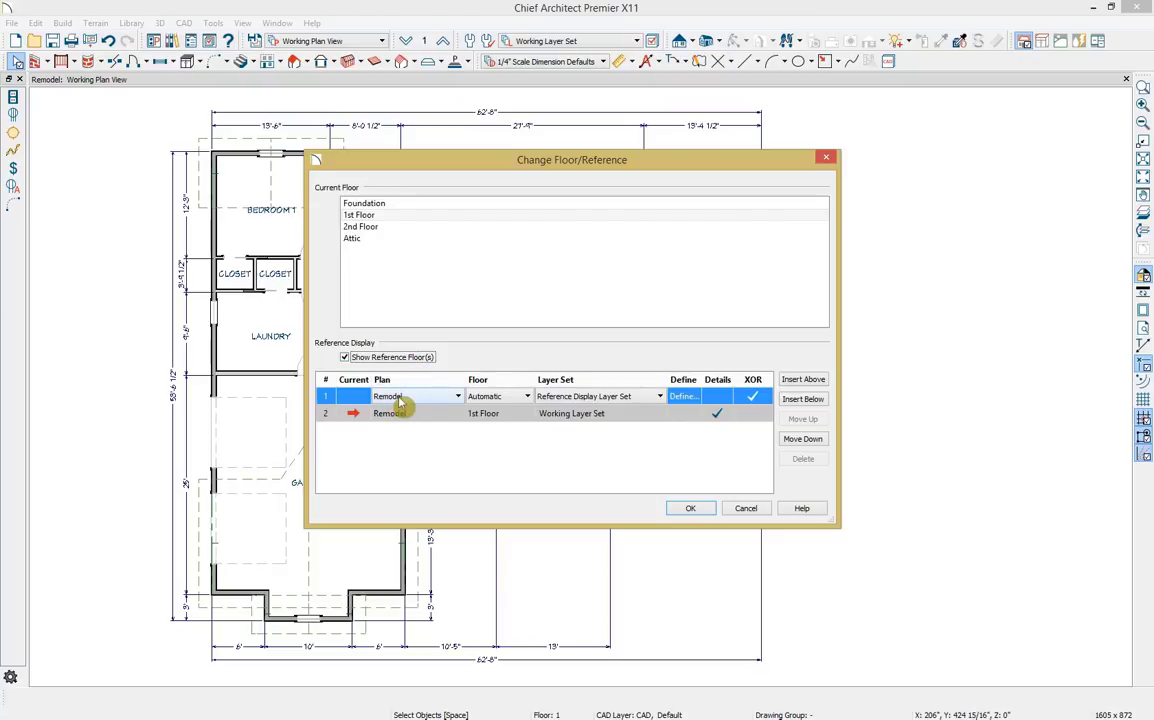
{"action": "left_click", "coordinate": [414, 399]}
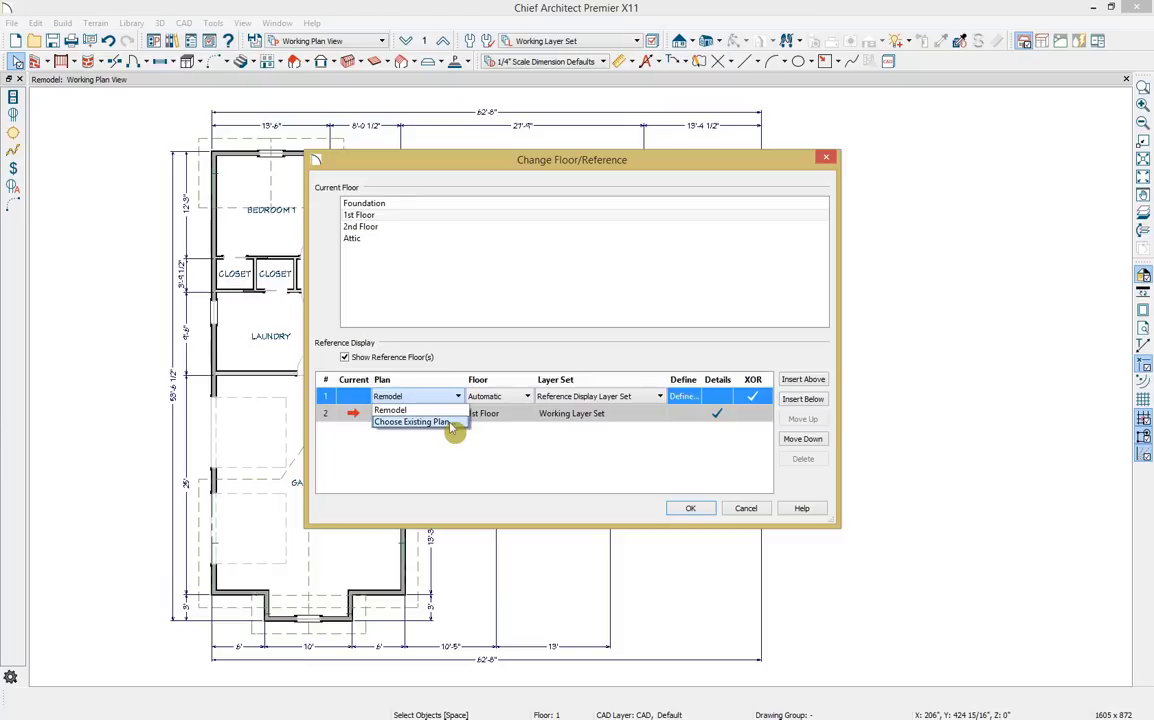
{"action": "left_click", "coordinate": [450, 423]}
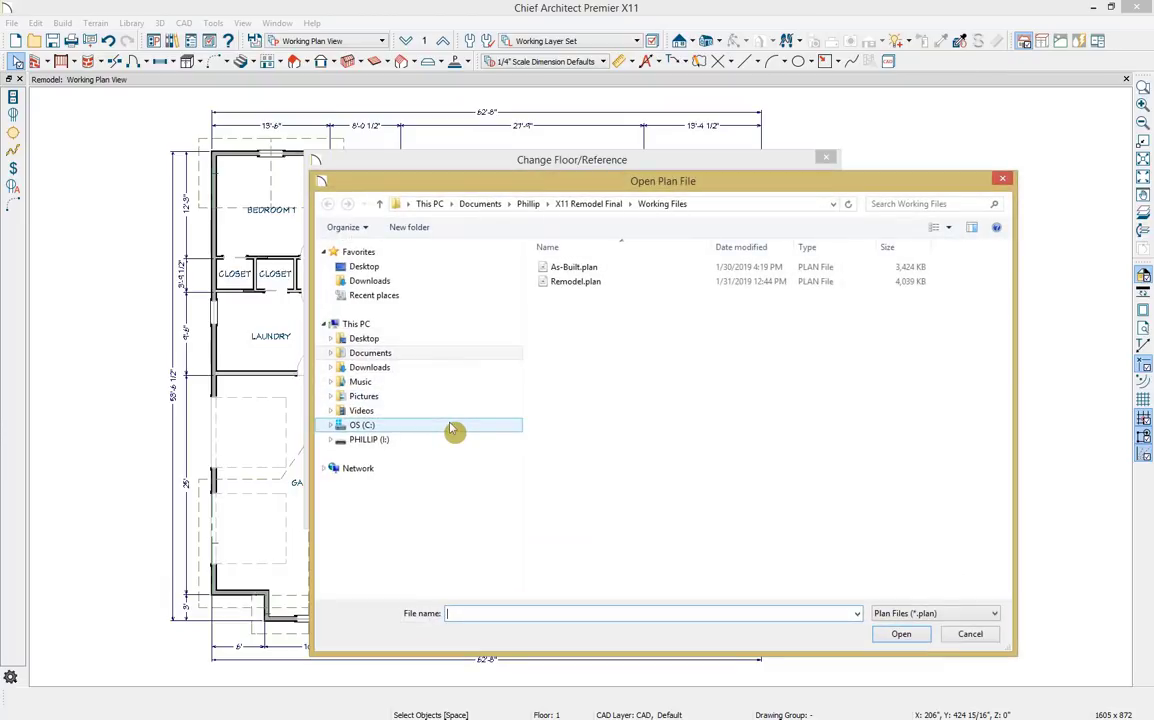
{"action": "left_click", "coordinate": [586, 268]}
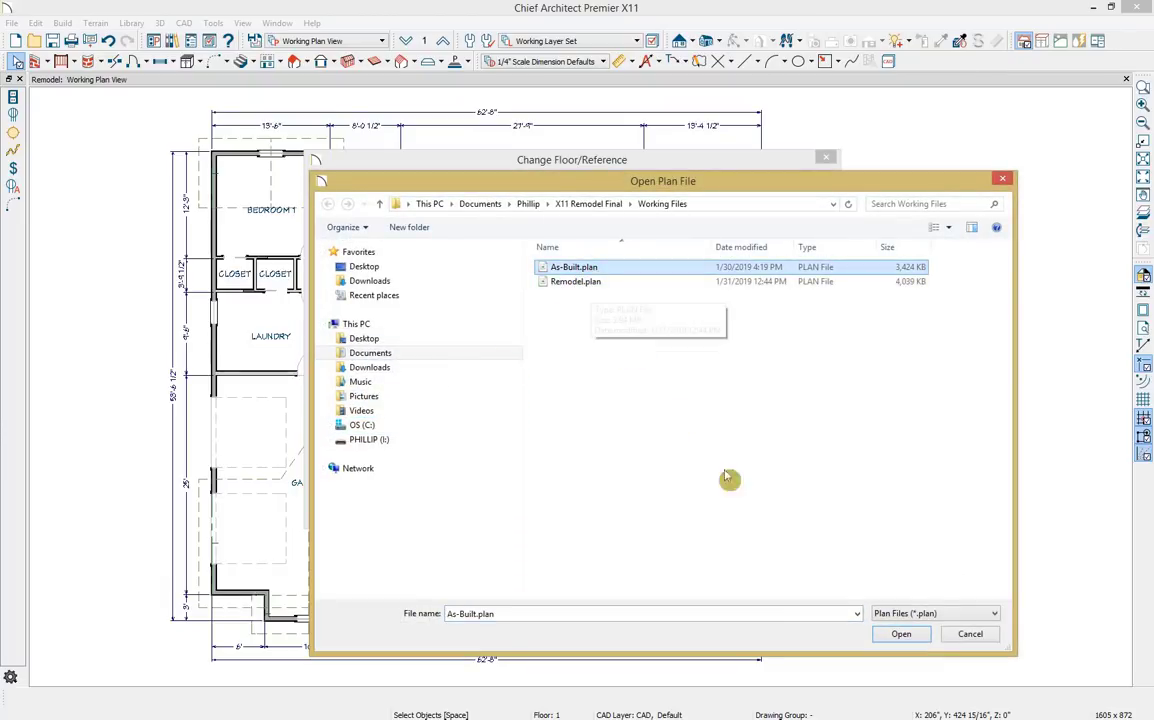
{"action": "left_click", "coordinate": [903, 636]}
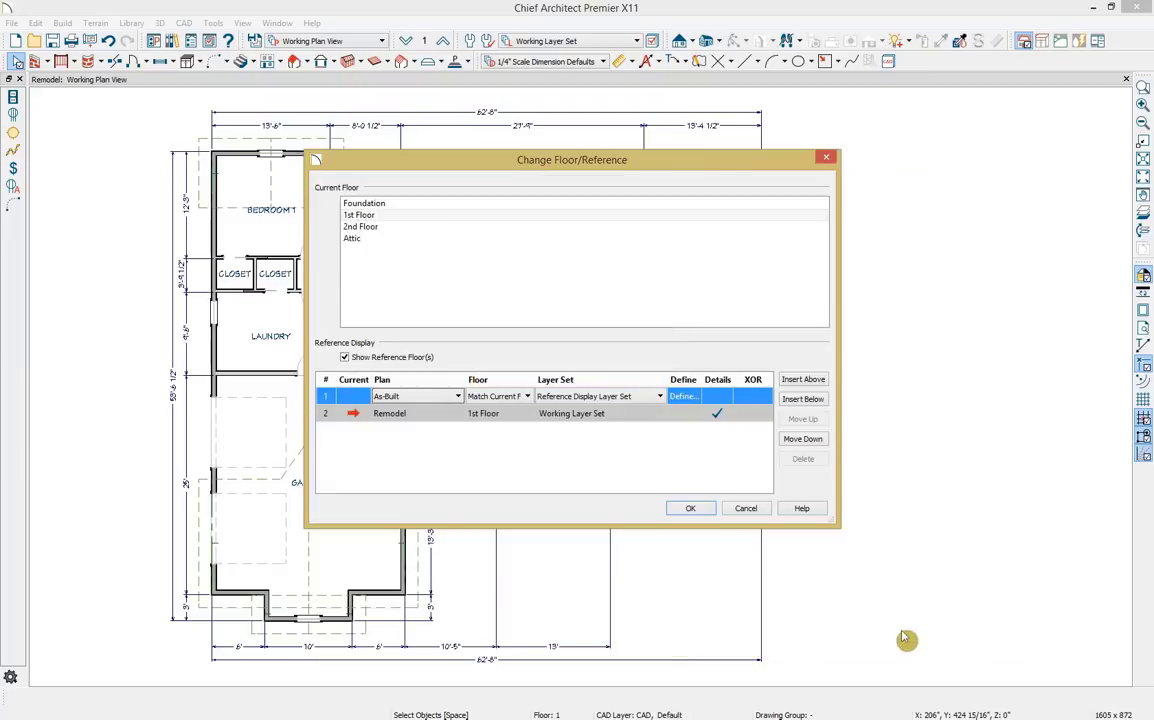
{"action": "left_click", "coordinate": [690, 509]}
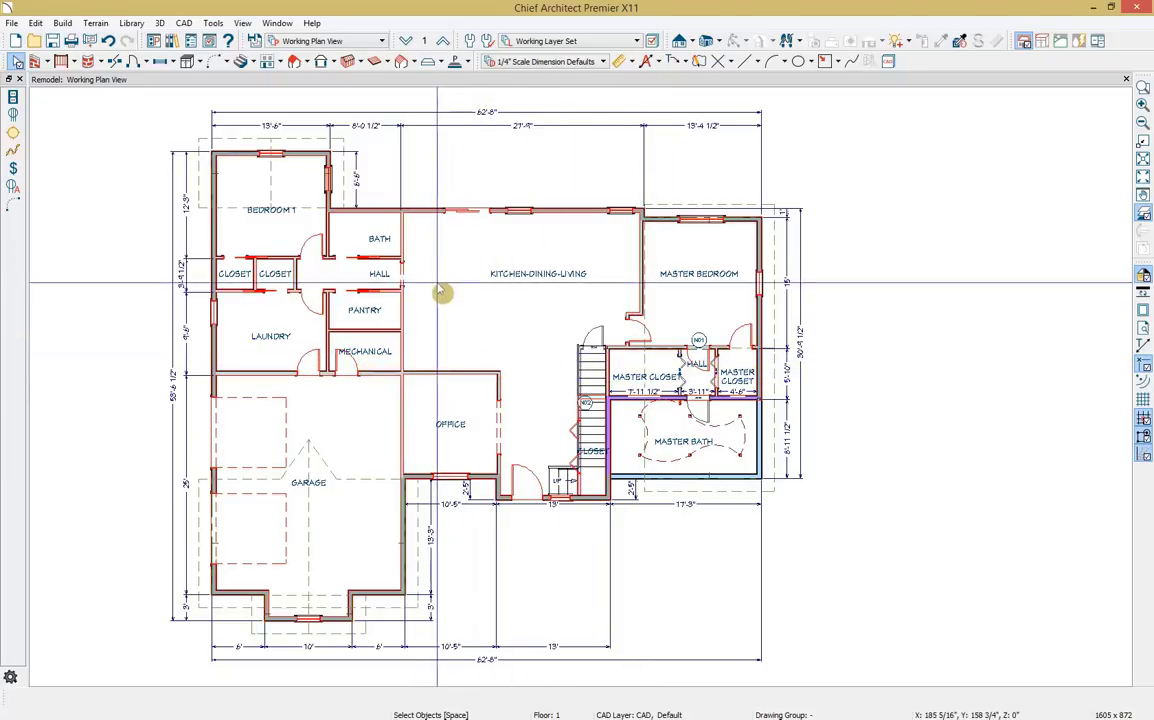
Step: Delete the door between the master bedroom and the master closet beside the exterior wall
{"action": "scroll", "coordinate": [734, 350], "scroll_direction": "up", "scroll_amount": 5}
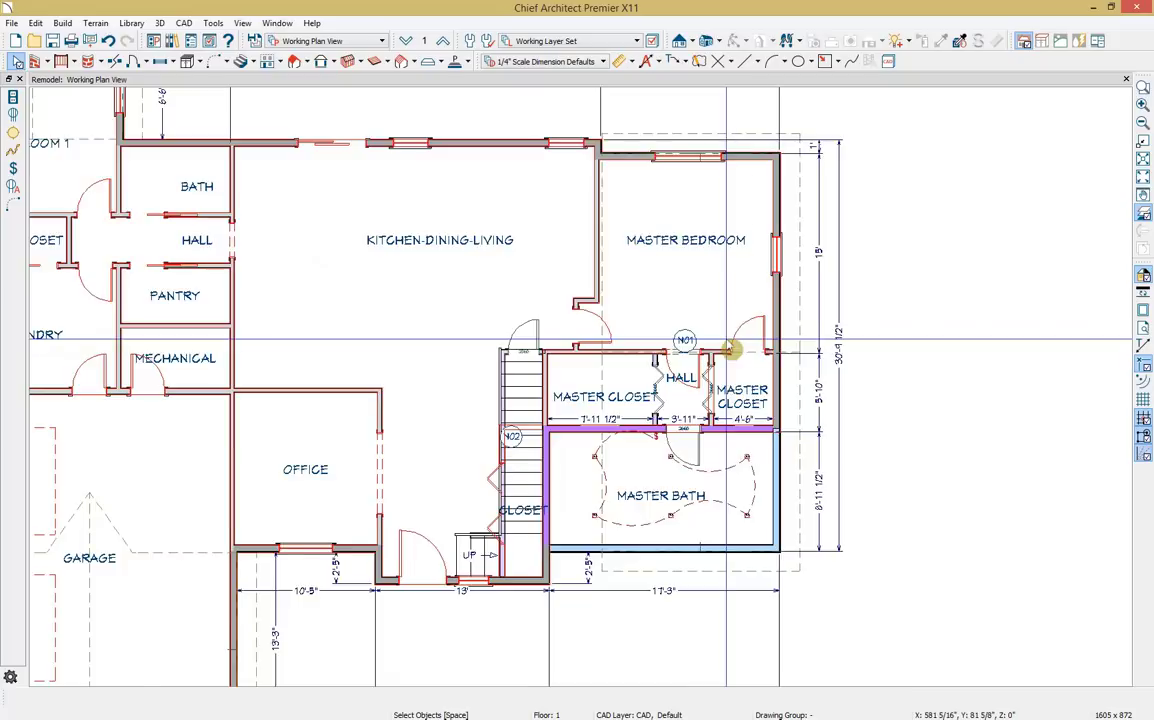
{"action": "scroll", "coordinate": [757, 367], "scroll_direction": "up", "scroll_amount": 4}
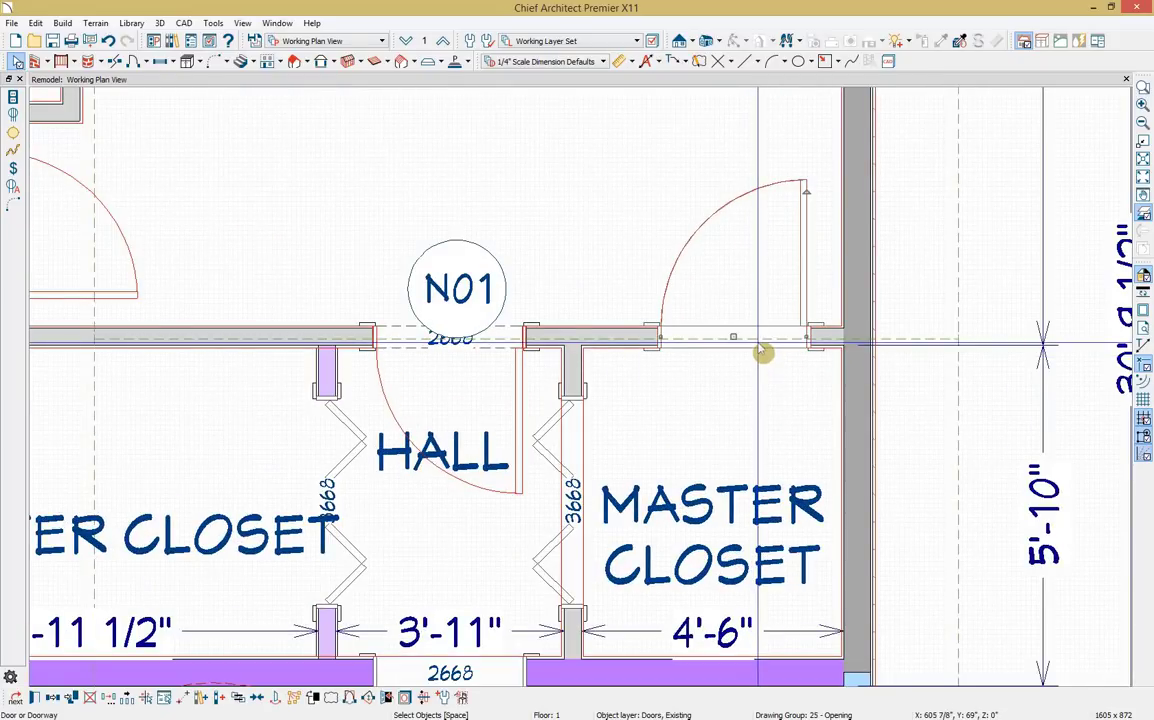
{"action": "key", "text": "Escape"}
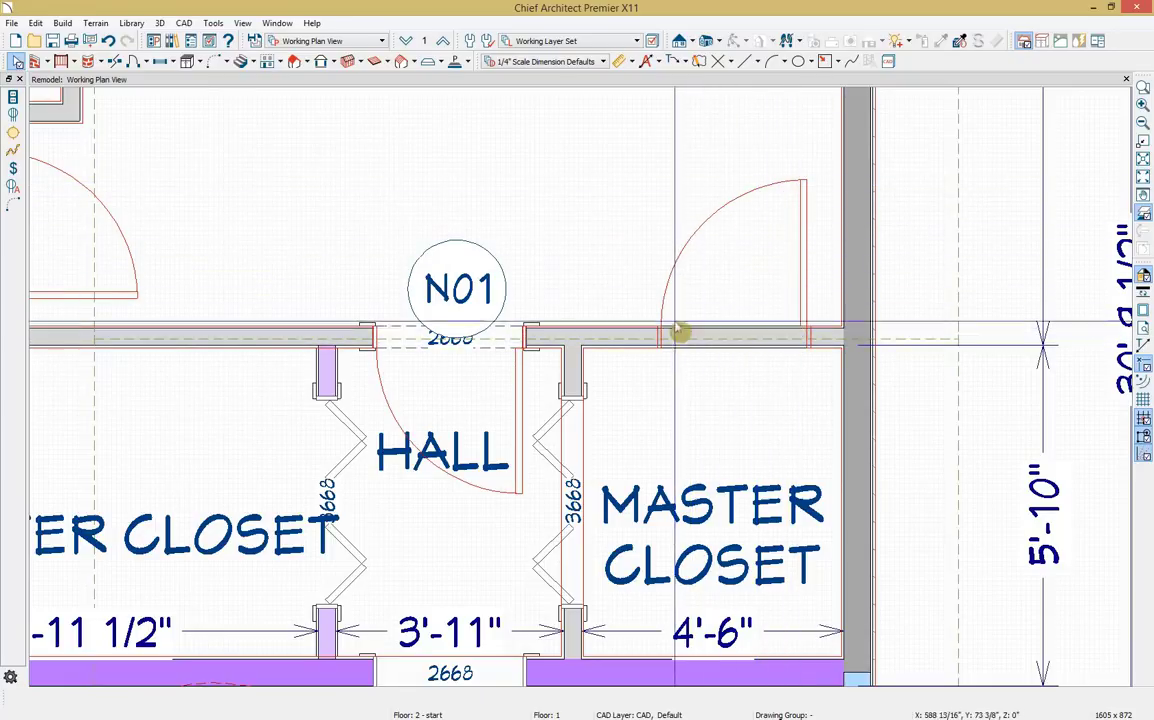
{"action": "scroll", "coordinate": [747, 263], "scroll_direction": "down", "scroll_amount": 4}
{"action": "scroll", "coordinate": [743, 258], "scroll_direction": "down", "scroll_amount": 4}
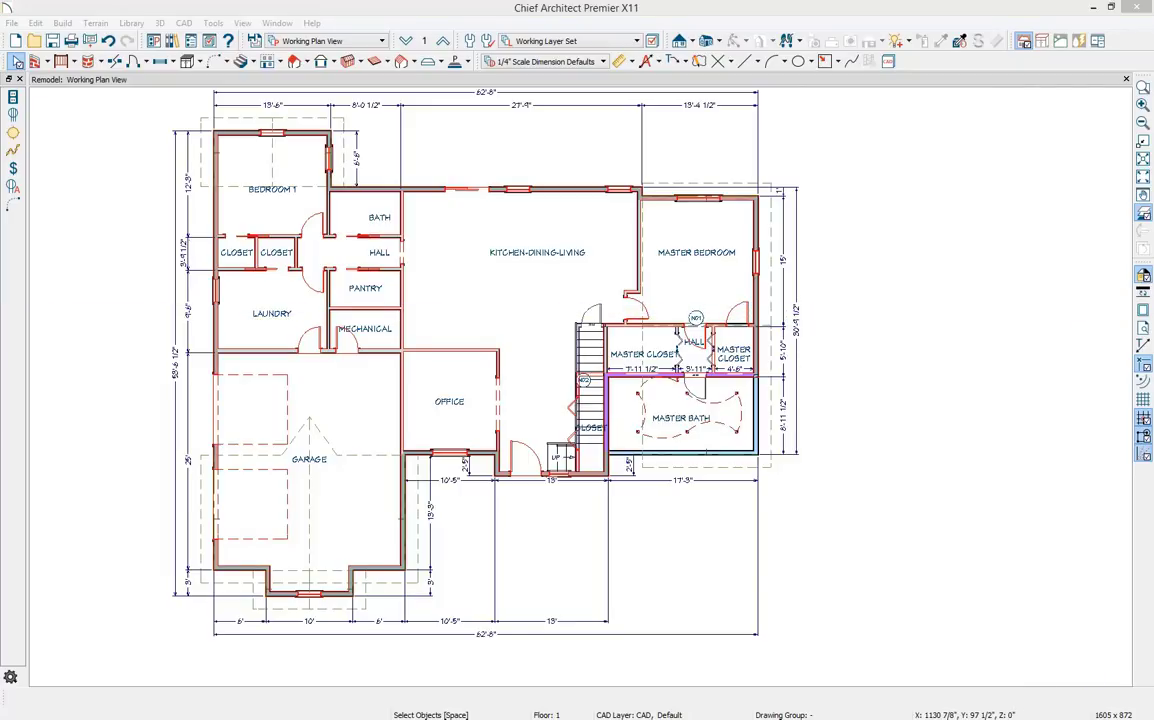
Step: Open the As-Built plan and create a Perspective Full Overview of it, seen from the front entry side
{"action": "left_click_drag", "start_coordinate": [1153, 240], "coordinate": [904, 268]}
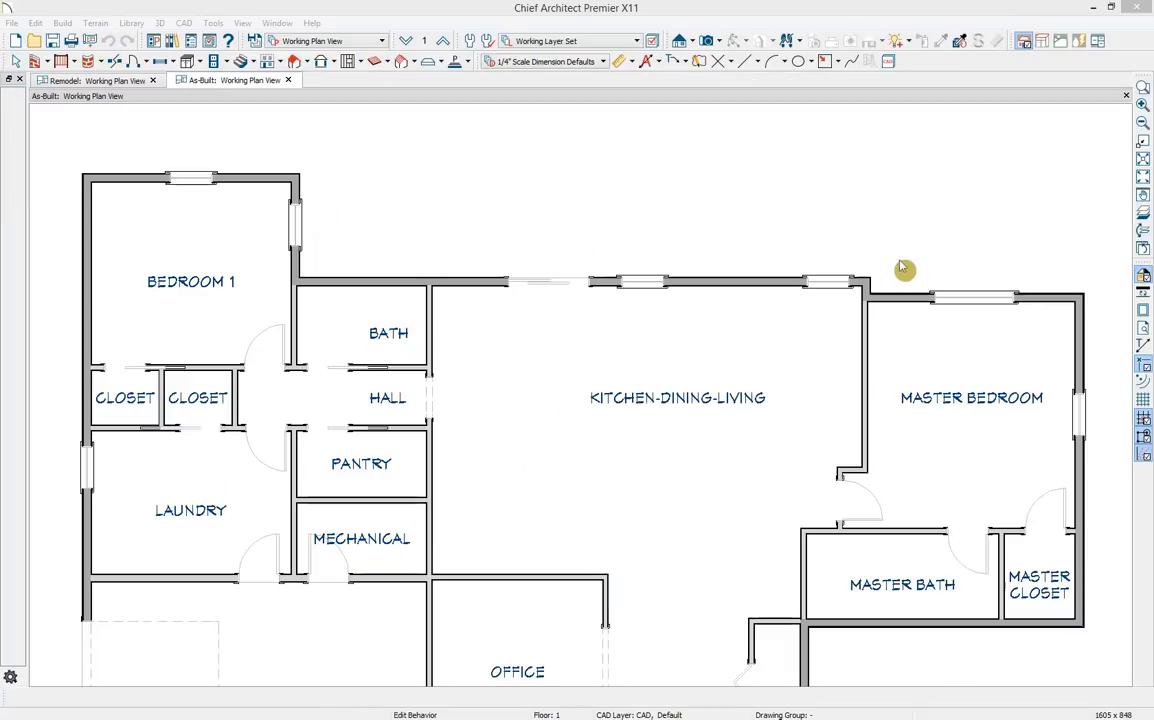
{"action": "scroll", "coordinate": [885, 277], "scroll_direction": "down", "scroll_amount": 3}
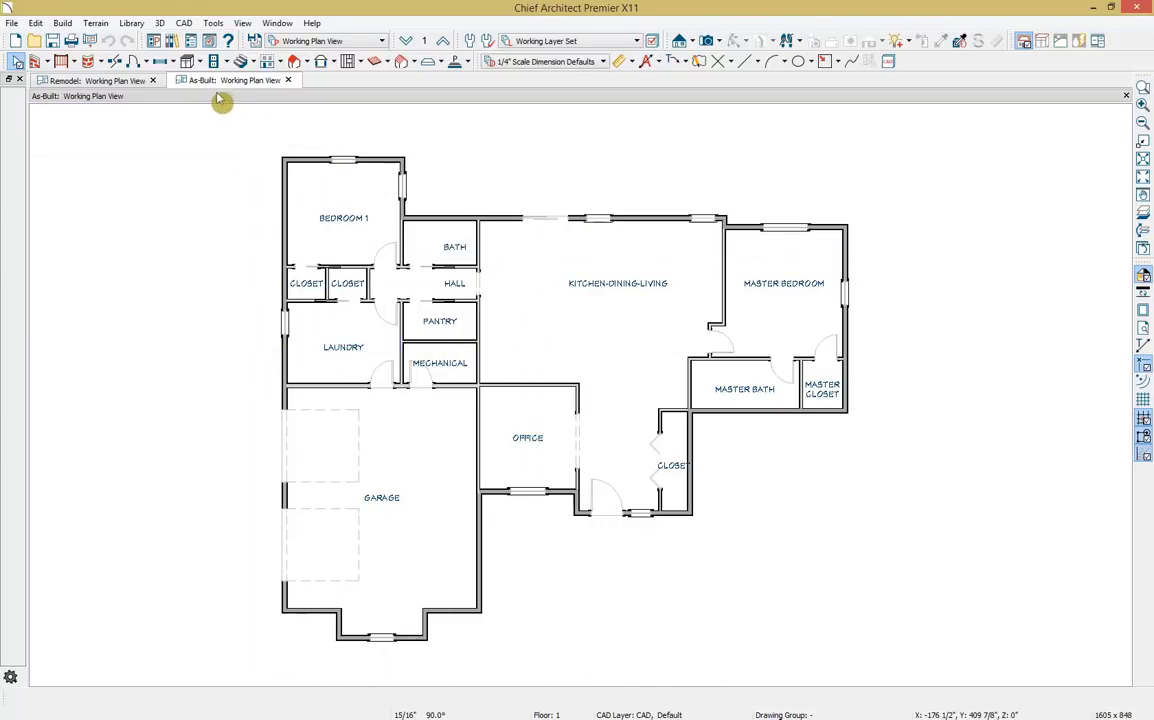
{"action": "left_click", "coordinate": [722, 43]}
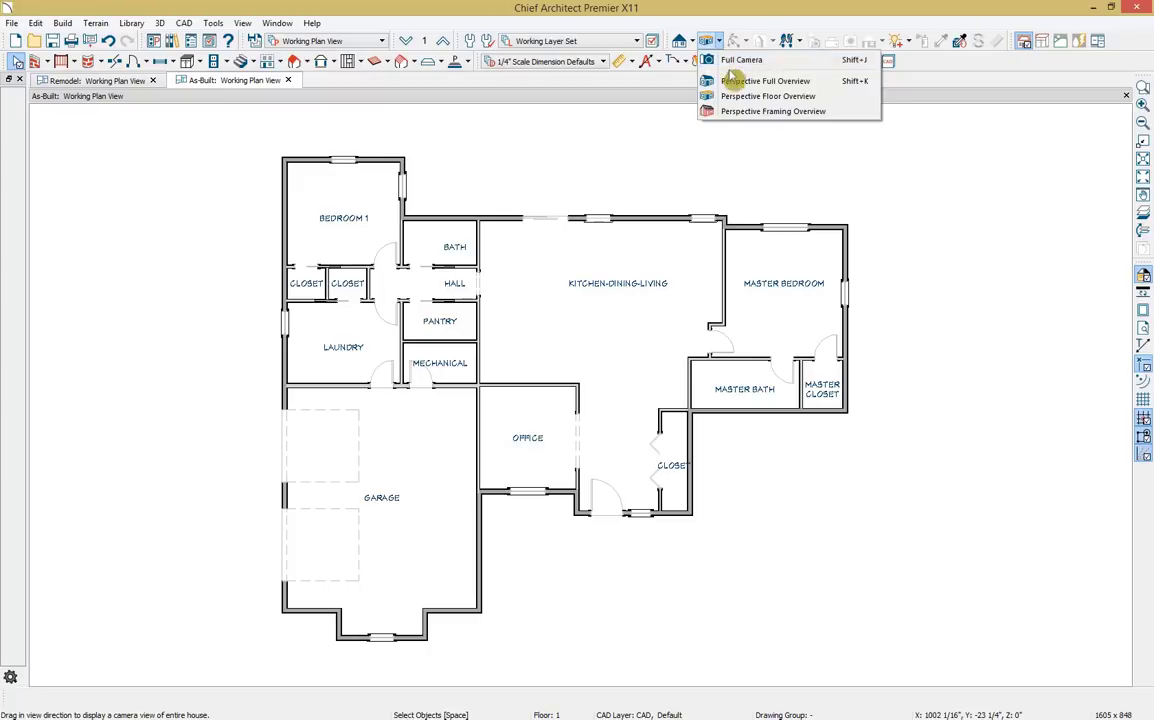
{"action": "left_click", "coordinate": [700, 81]}
{"action": "mouse_move", "coordinate": [628, 369]}
{"action": "left_mouse_down"}
{"action": "mouse_move", "coordinate": [657, 339]}
{"action": "mouse_move", "coordinate": [665, 345]}
{"action": "mouse_move", "coordinate": [627, 360]}
{"action": "left_mouse_up"}
{"action": "scroll", "coordinate": [627, 360], "scroll_direction": "up", "scroll_amount": 3}
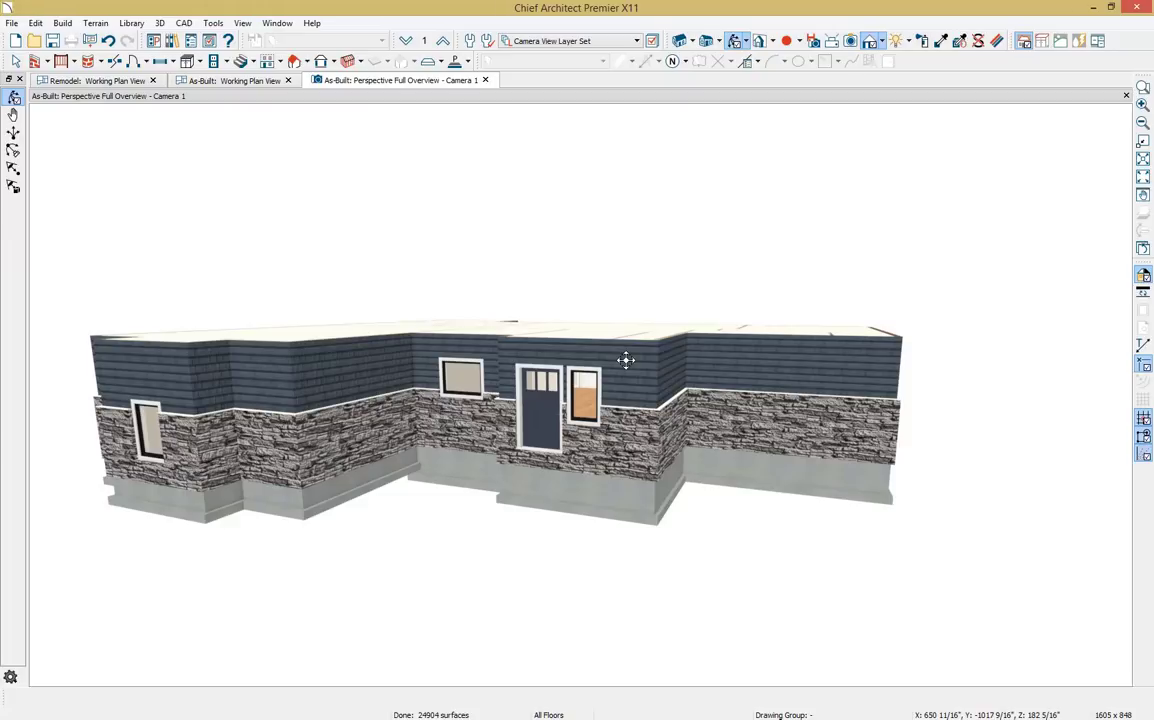
Step: Overlay the Remodel plan as a reference model on the As-Built overview with the Glass House Reference rendering technique
{"action": "left_click", "coordinate": [426, 43]}
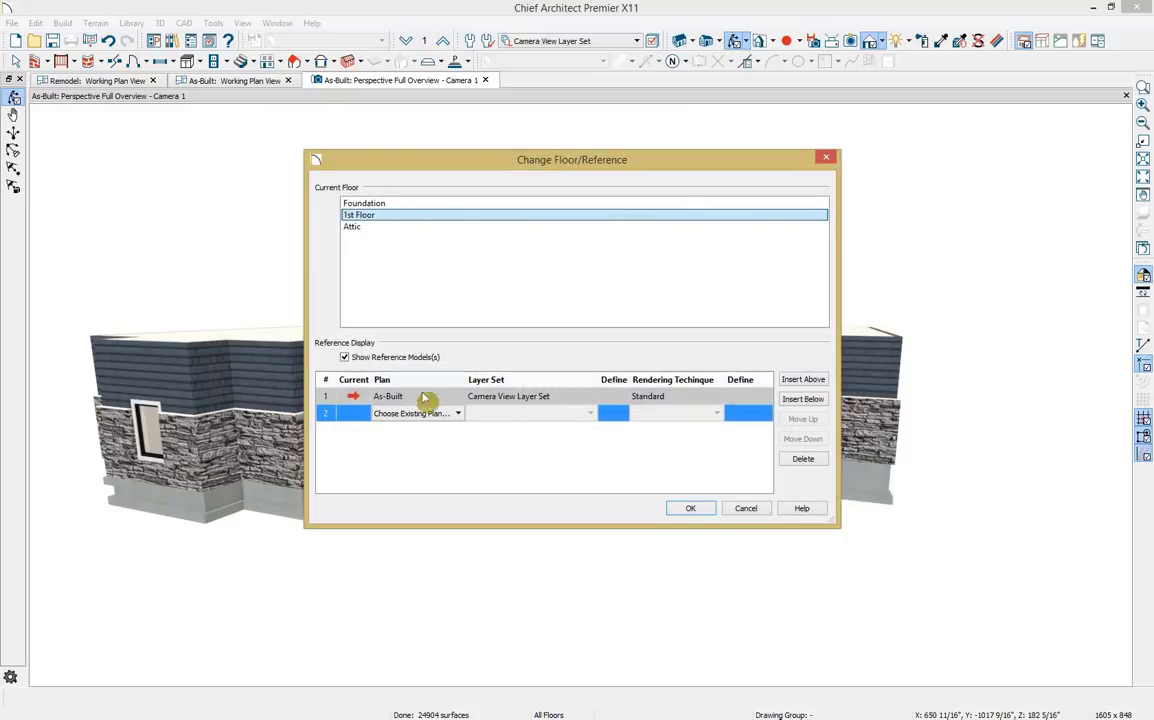
{"action": "left_click", "coordinate": [440, 415]}
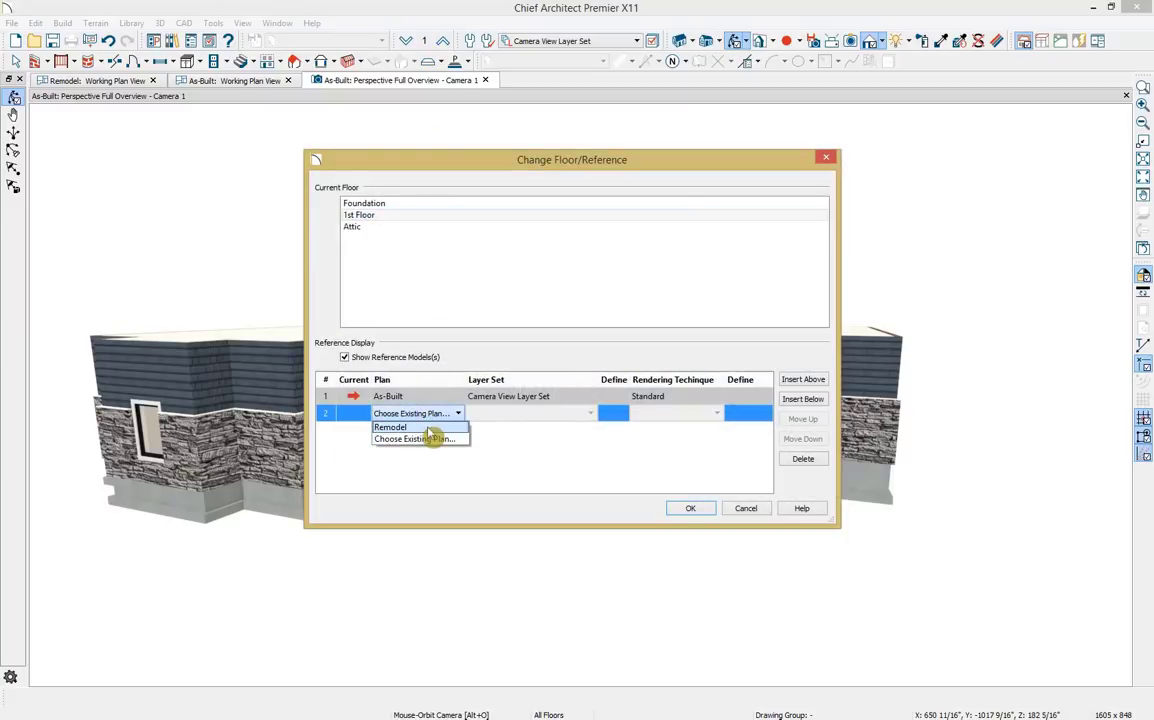
{"action": "left_click", "coordinate": [426, 428]}
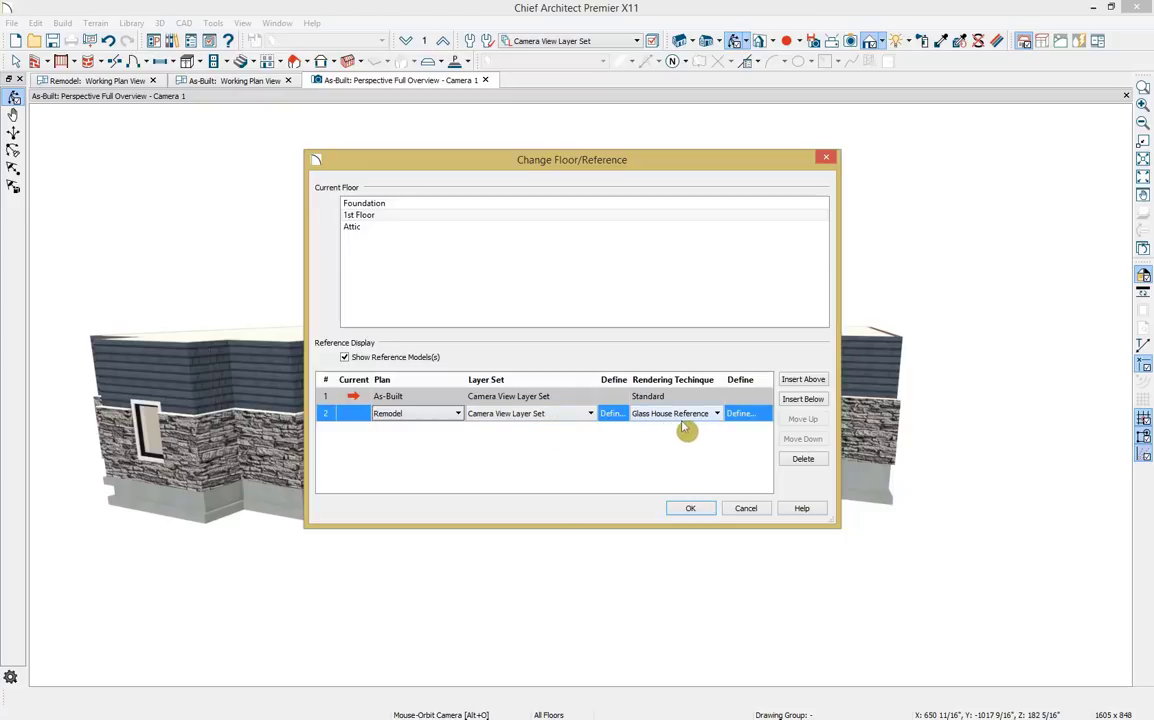
{"action": "left_click", "coordinate": [690, 508]}
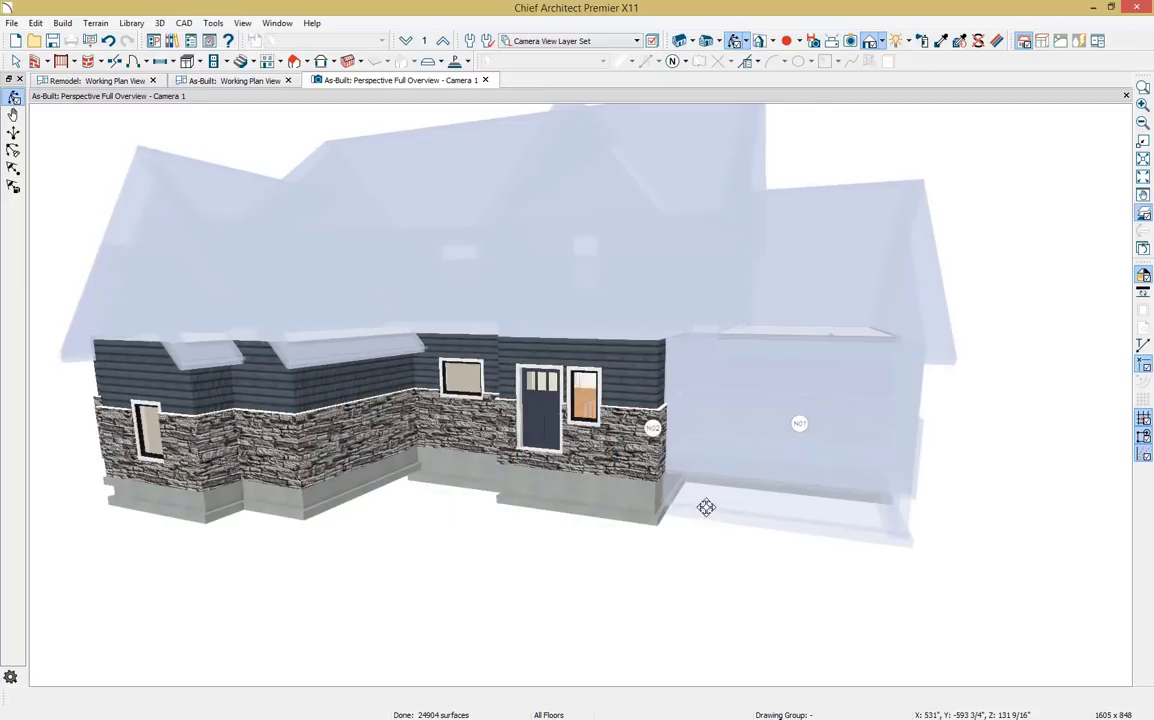
{"action": "left_click_drag", "start_coordinate": [719, 507], "coordinate": [505, 496]}
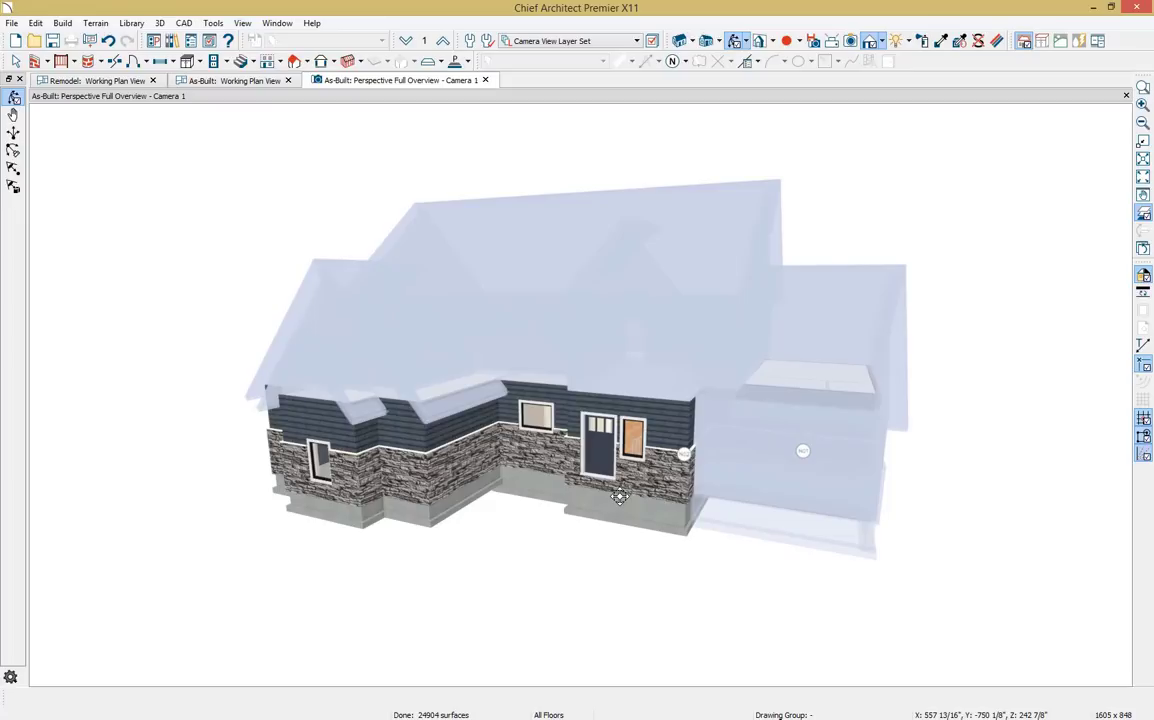